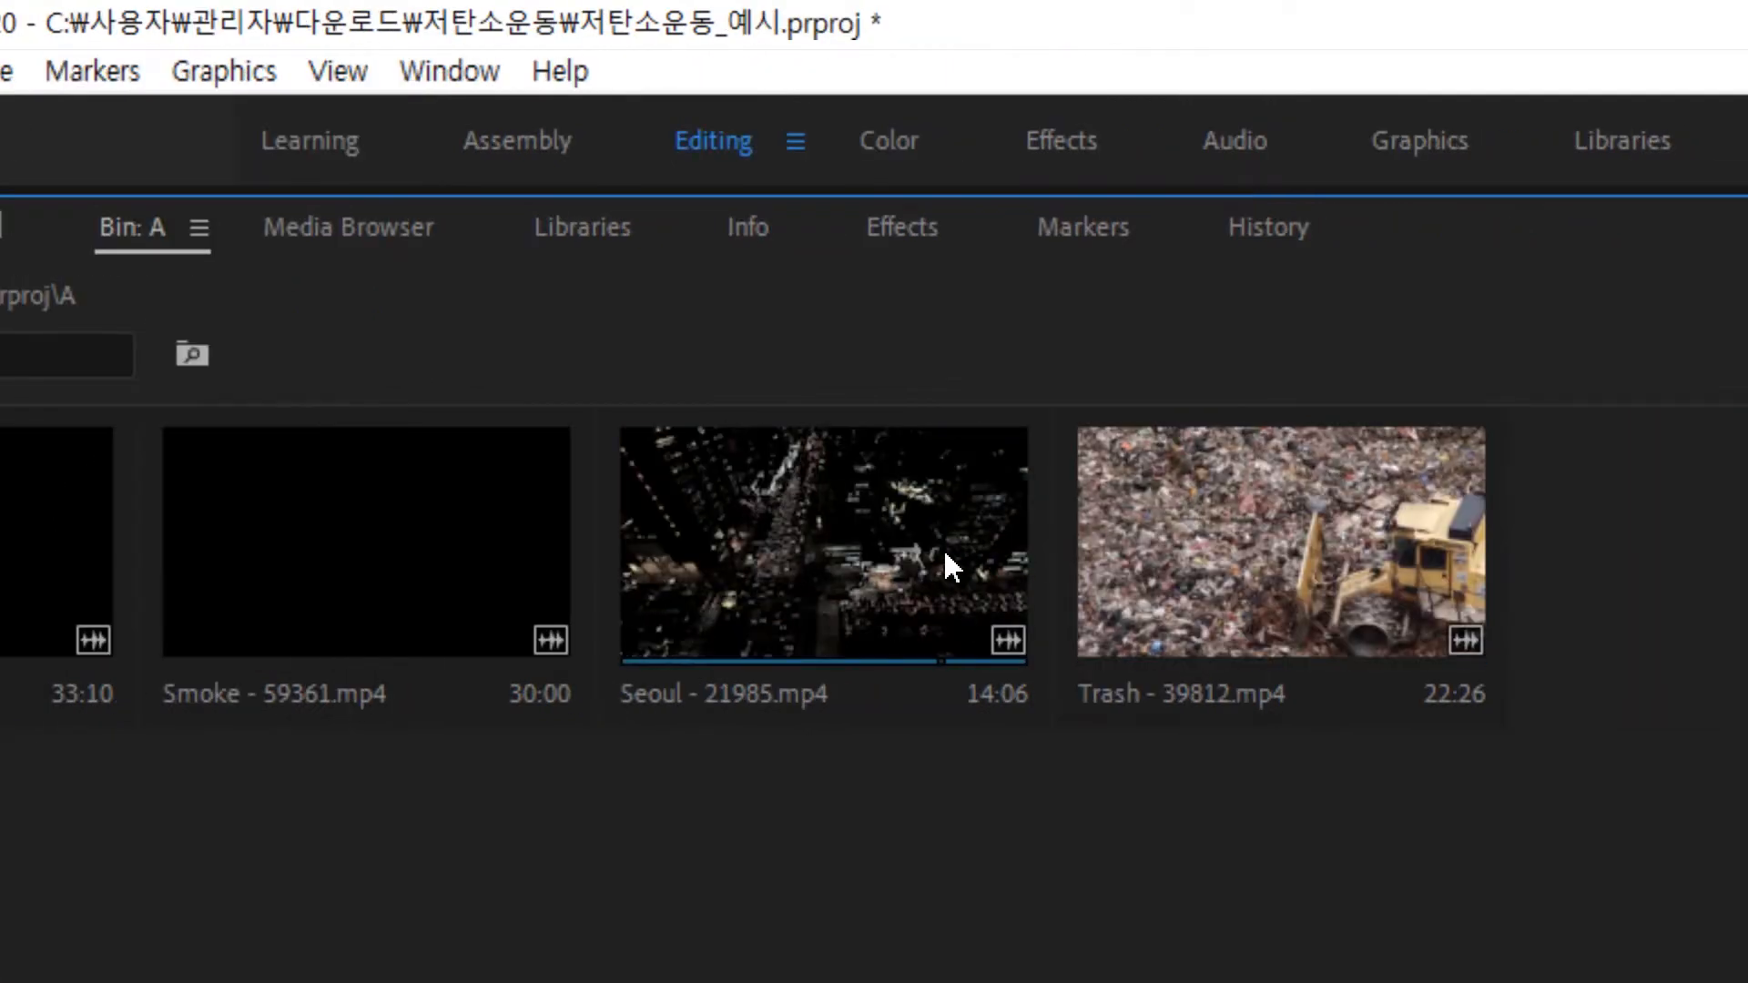
Open Seoul - 21985.mp4 as the source clip and preview it from about 4 seconds
double_click(947, 565)
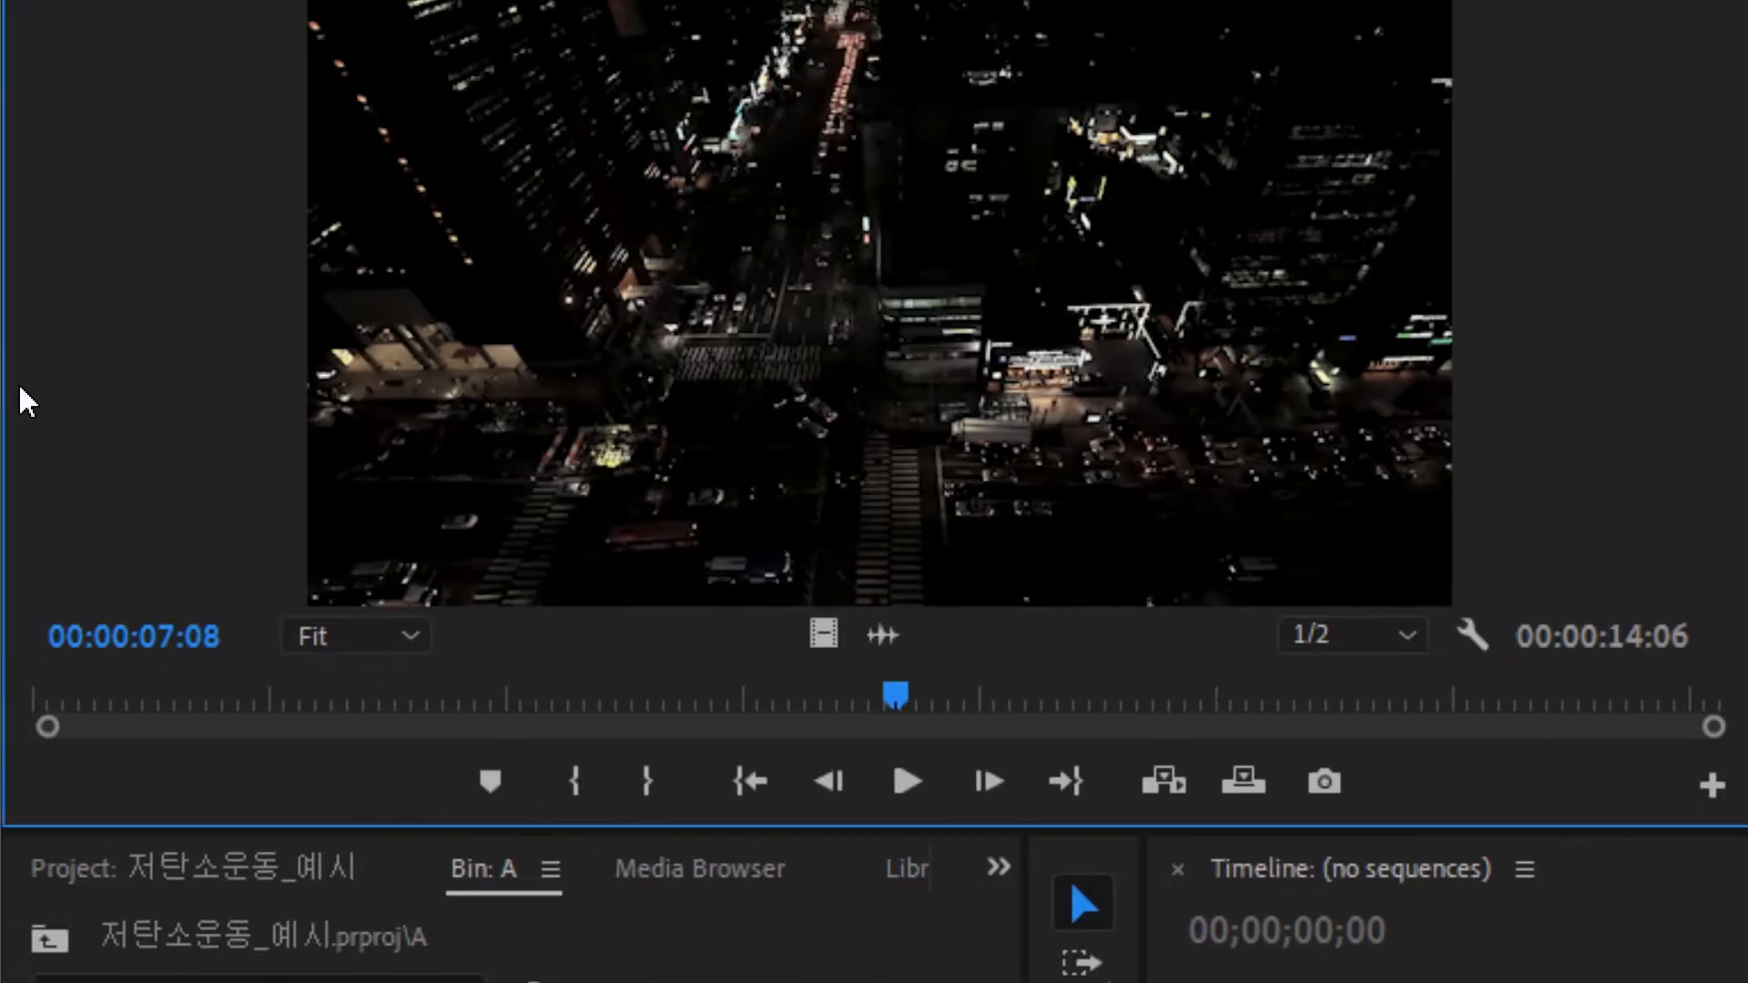
drag(890, 696, 552, 719)
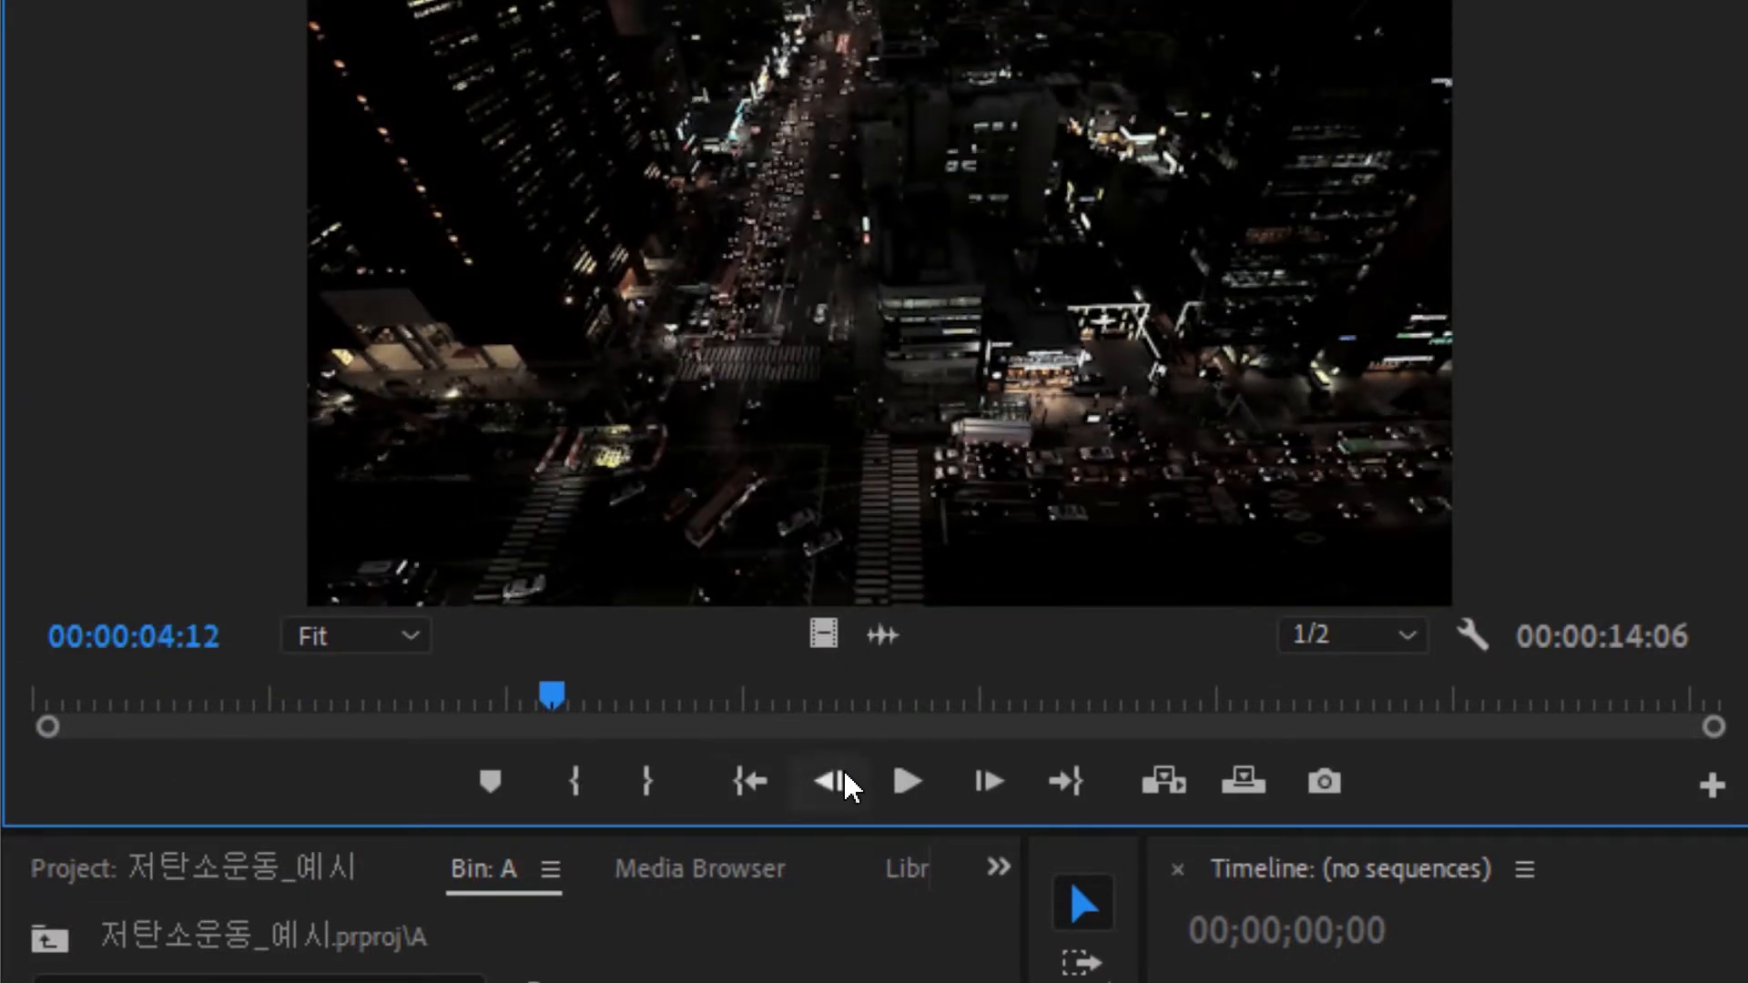
click(906, 783)
click(906, 783)
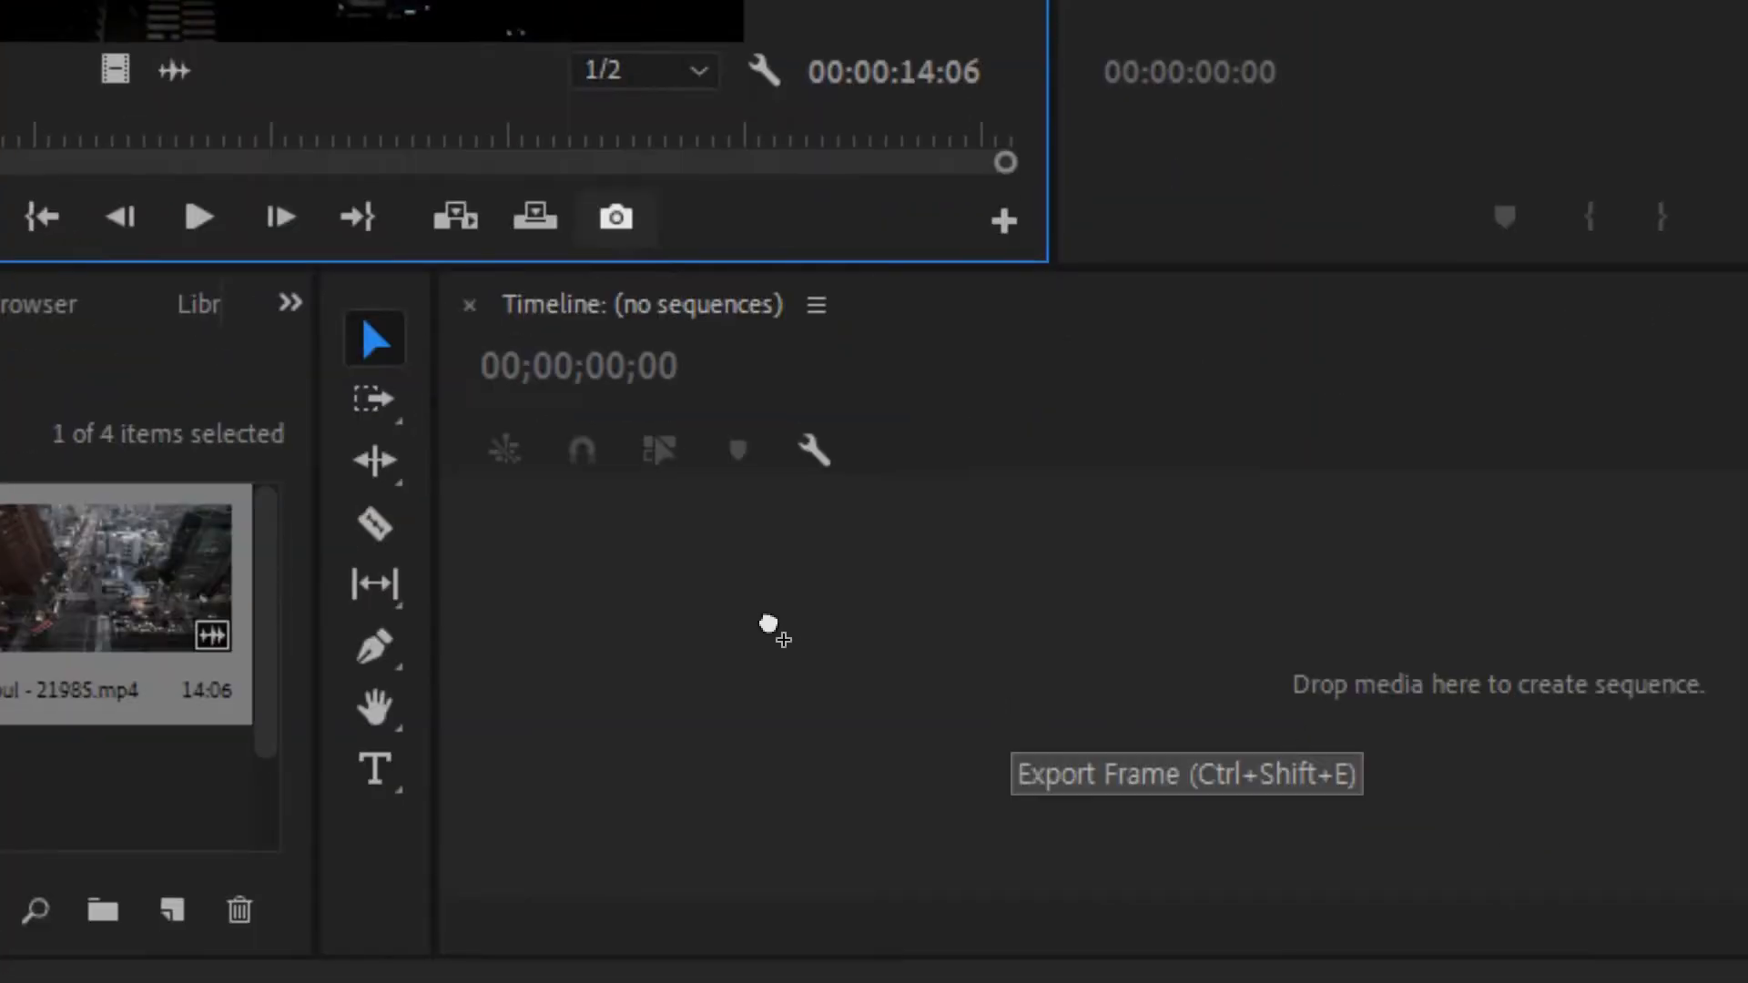
Create a sequence from only the video of Seoul - 21985.mp4 and place Trash - 39812.mp4 directly after it
drag(768, 627, 780, 624)
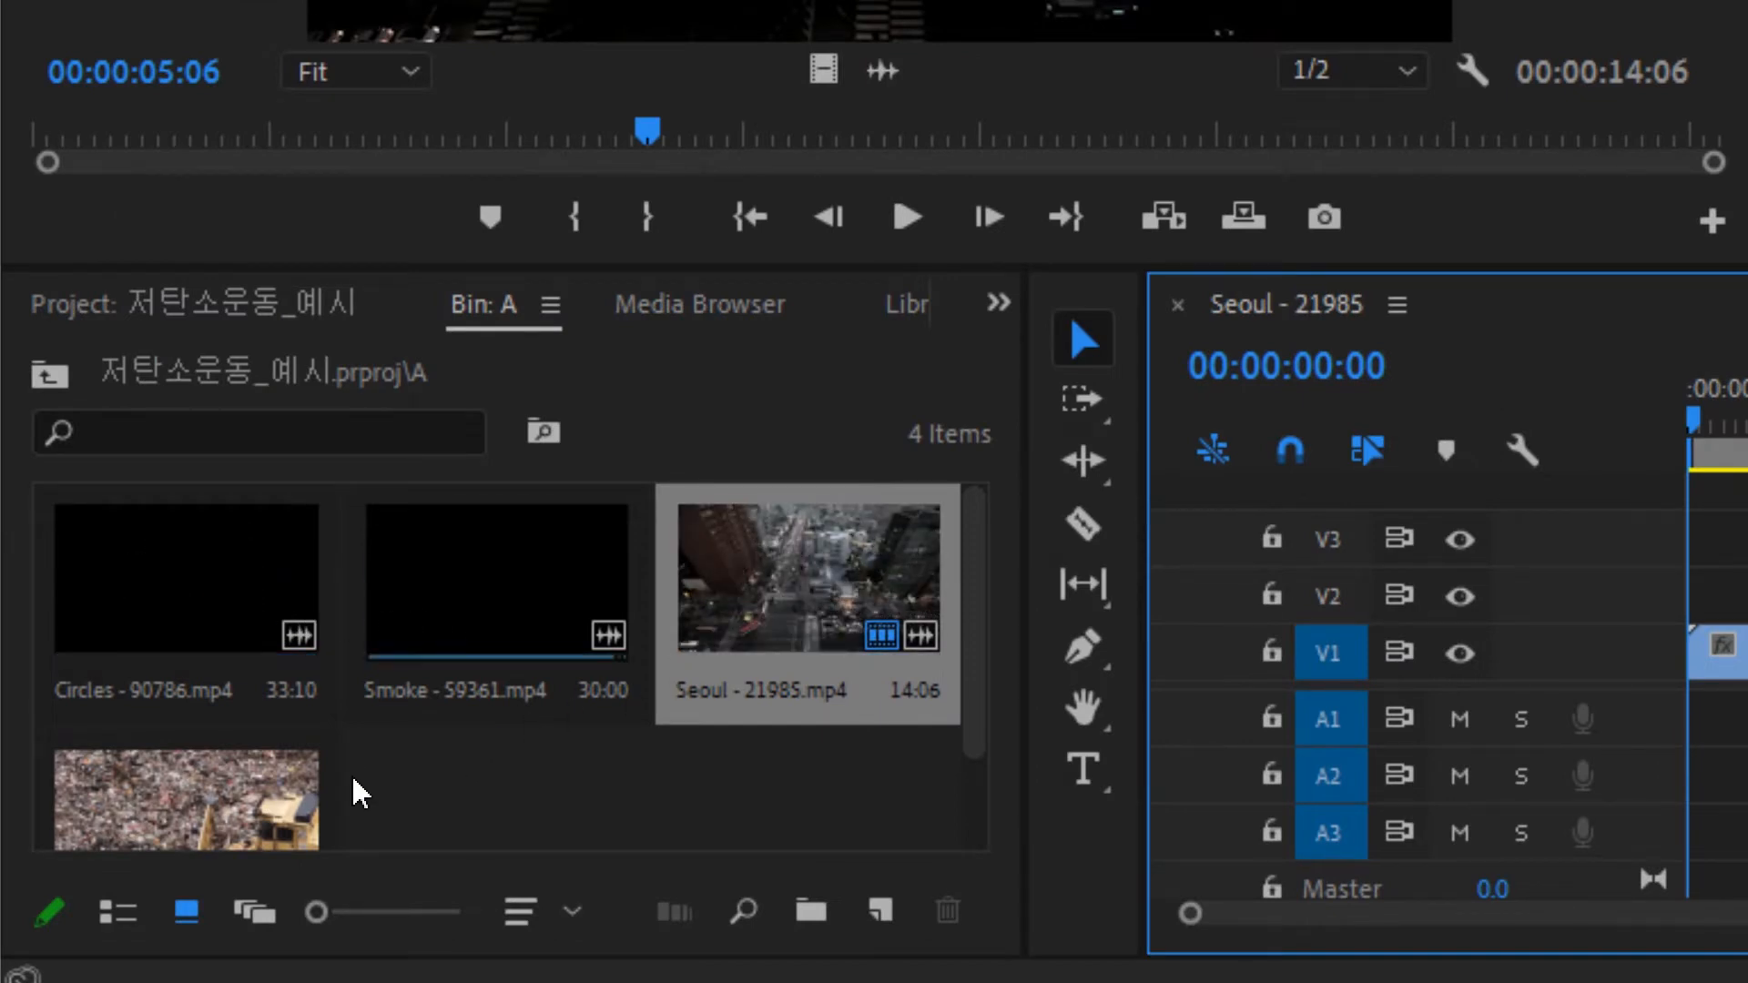
drag(264, 795, 630, 690)
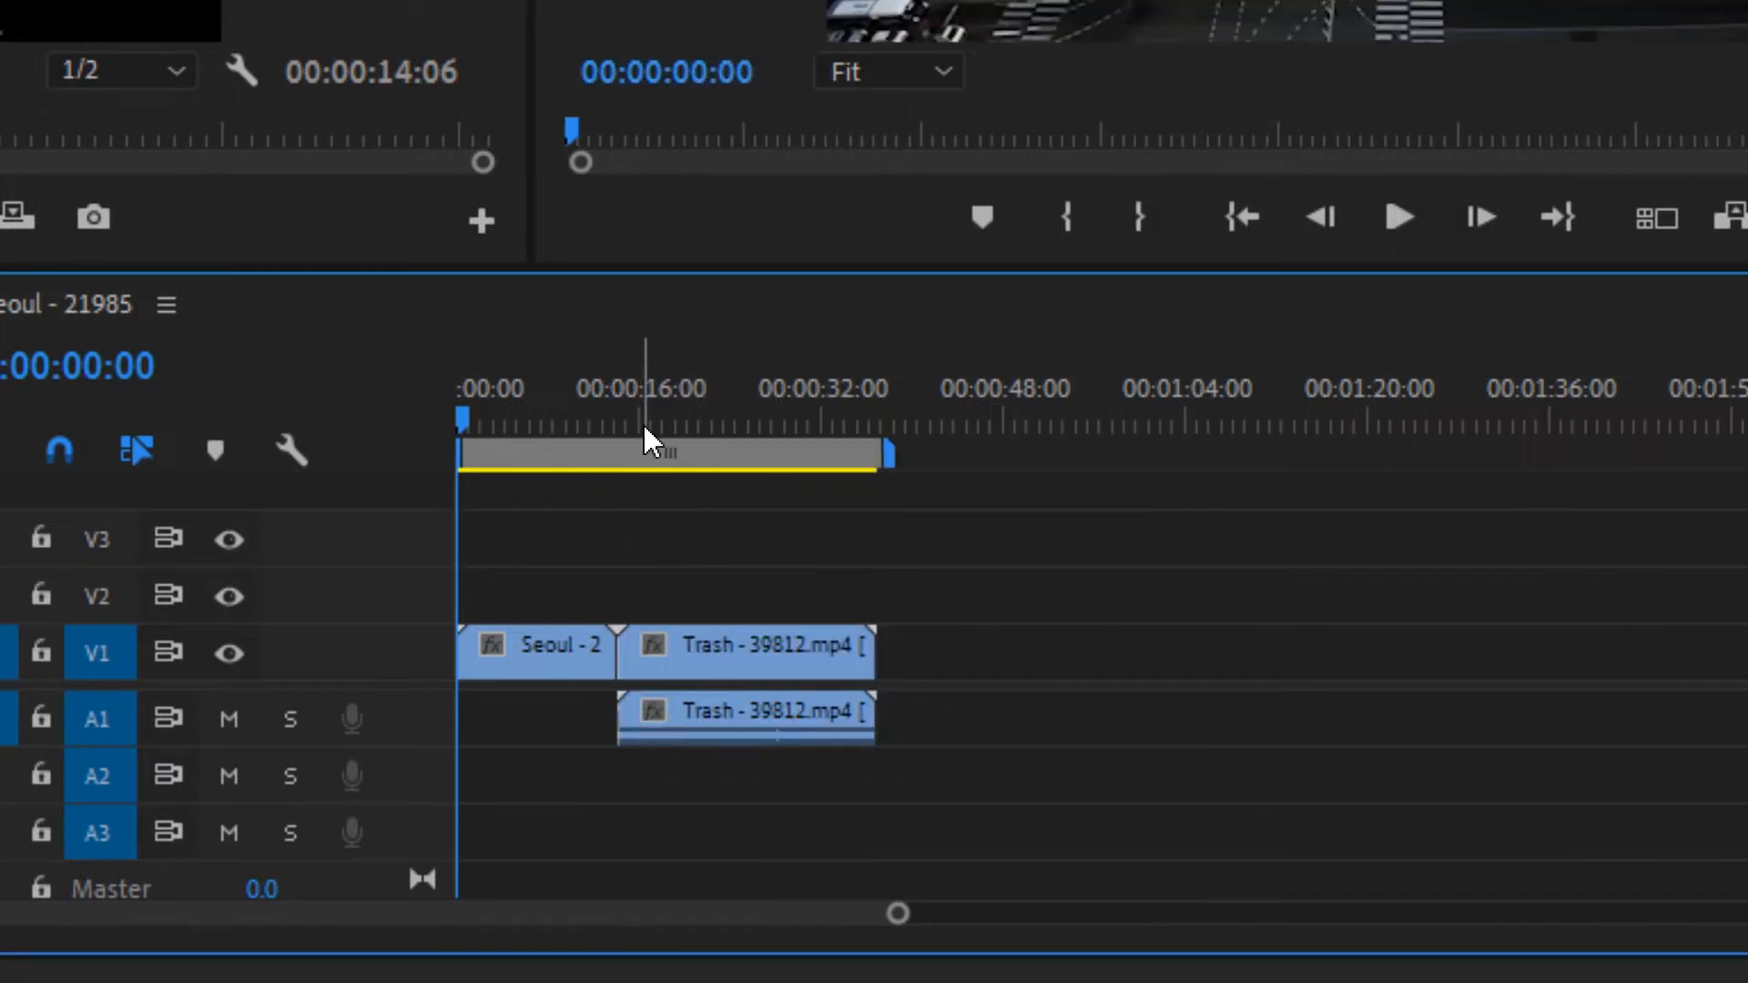
Play the sequence from about 16 seconds to check the Trash clip's picture and sound
click(643, 422)
key(space)
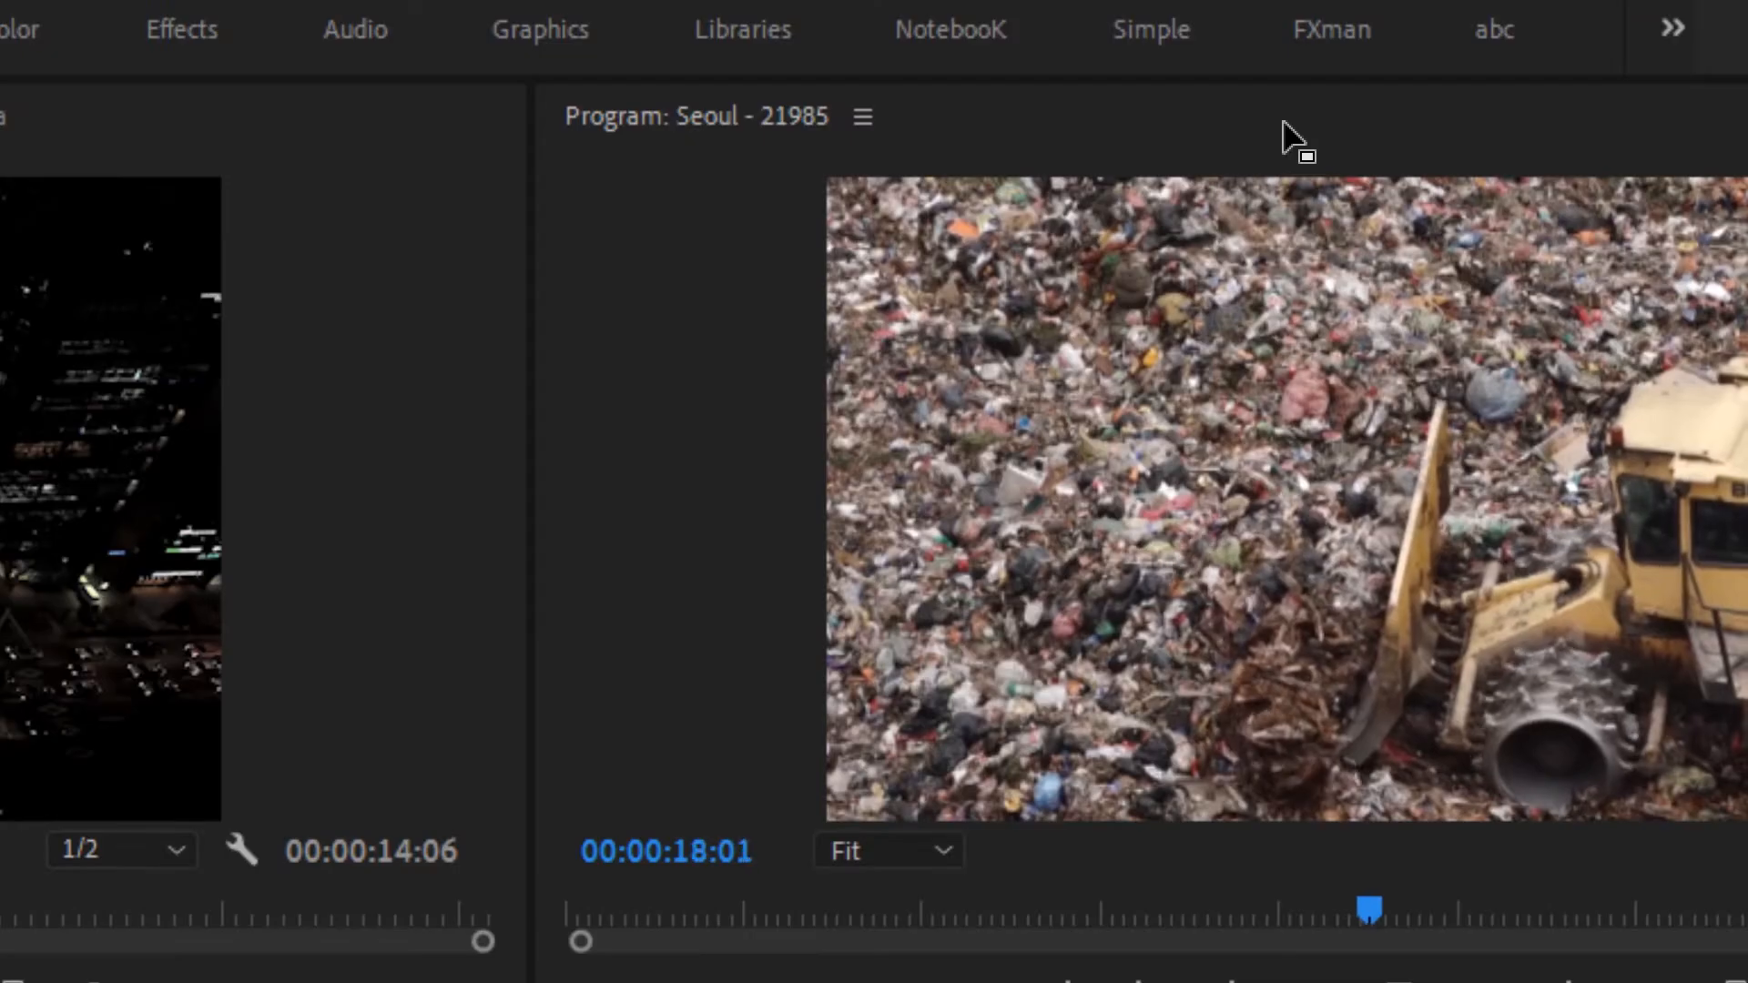
key(space)
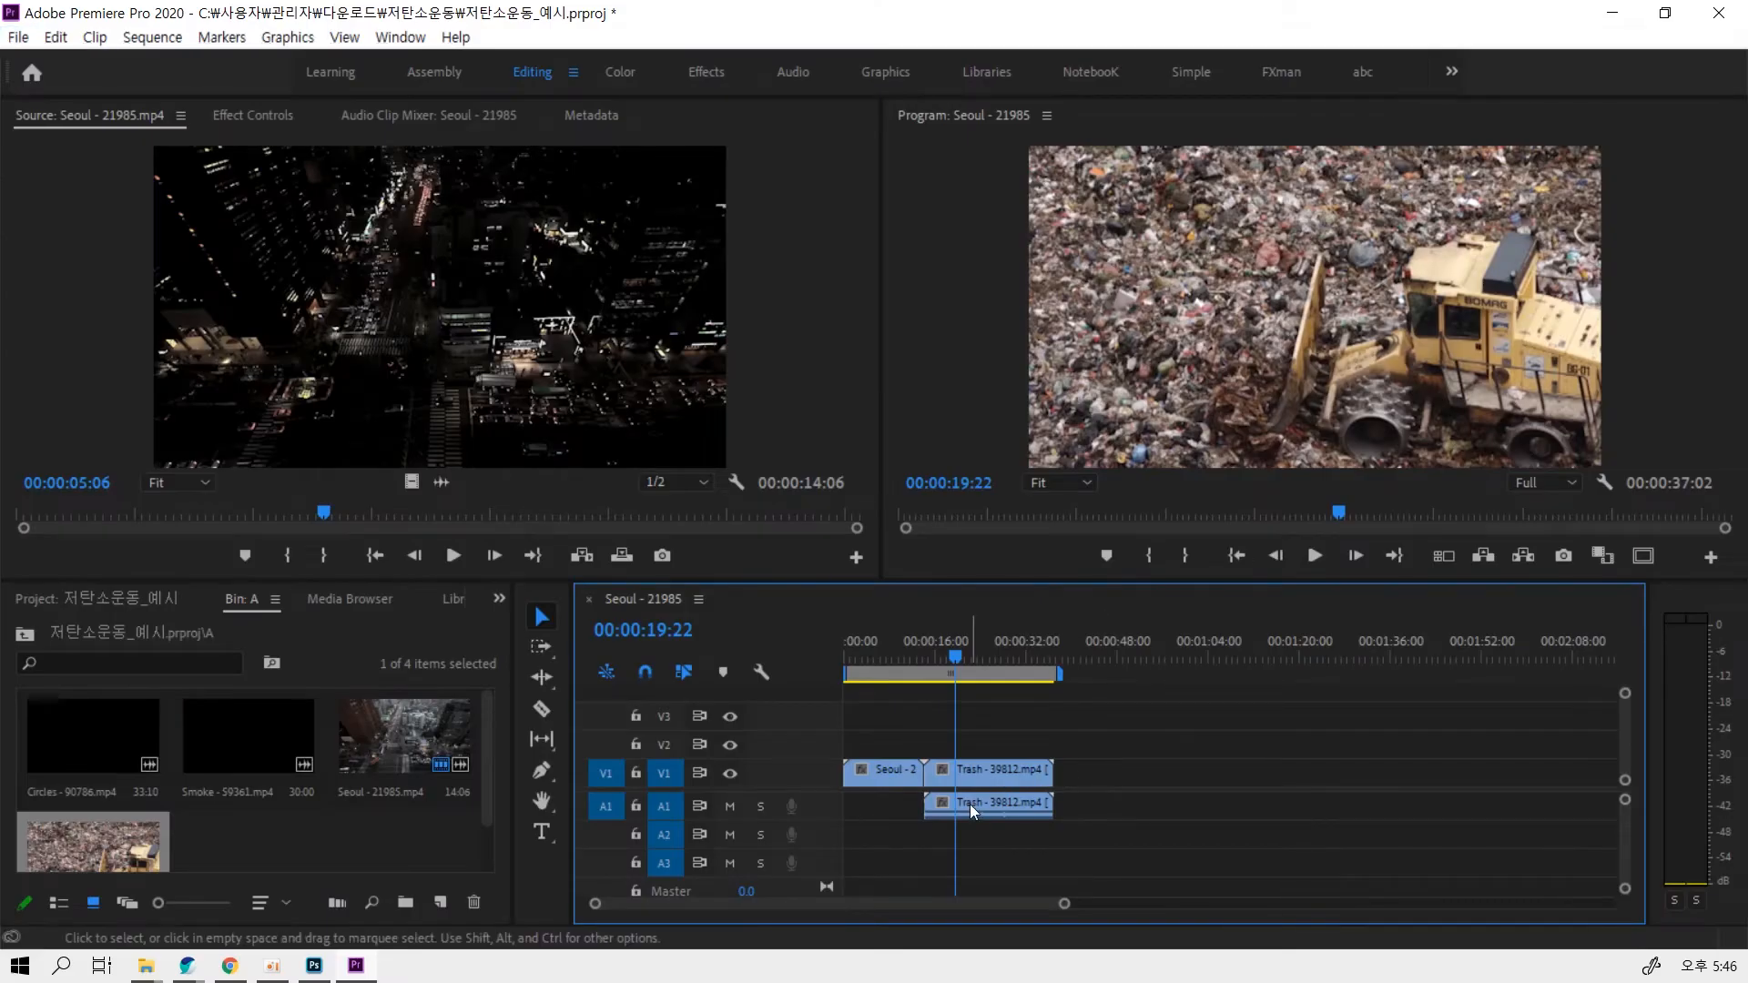
Unlink the Trash clip's audio from its video and select the audio part alone
click(969, 806)
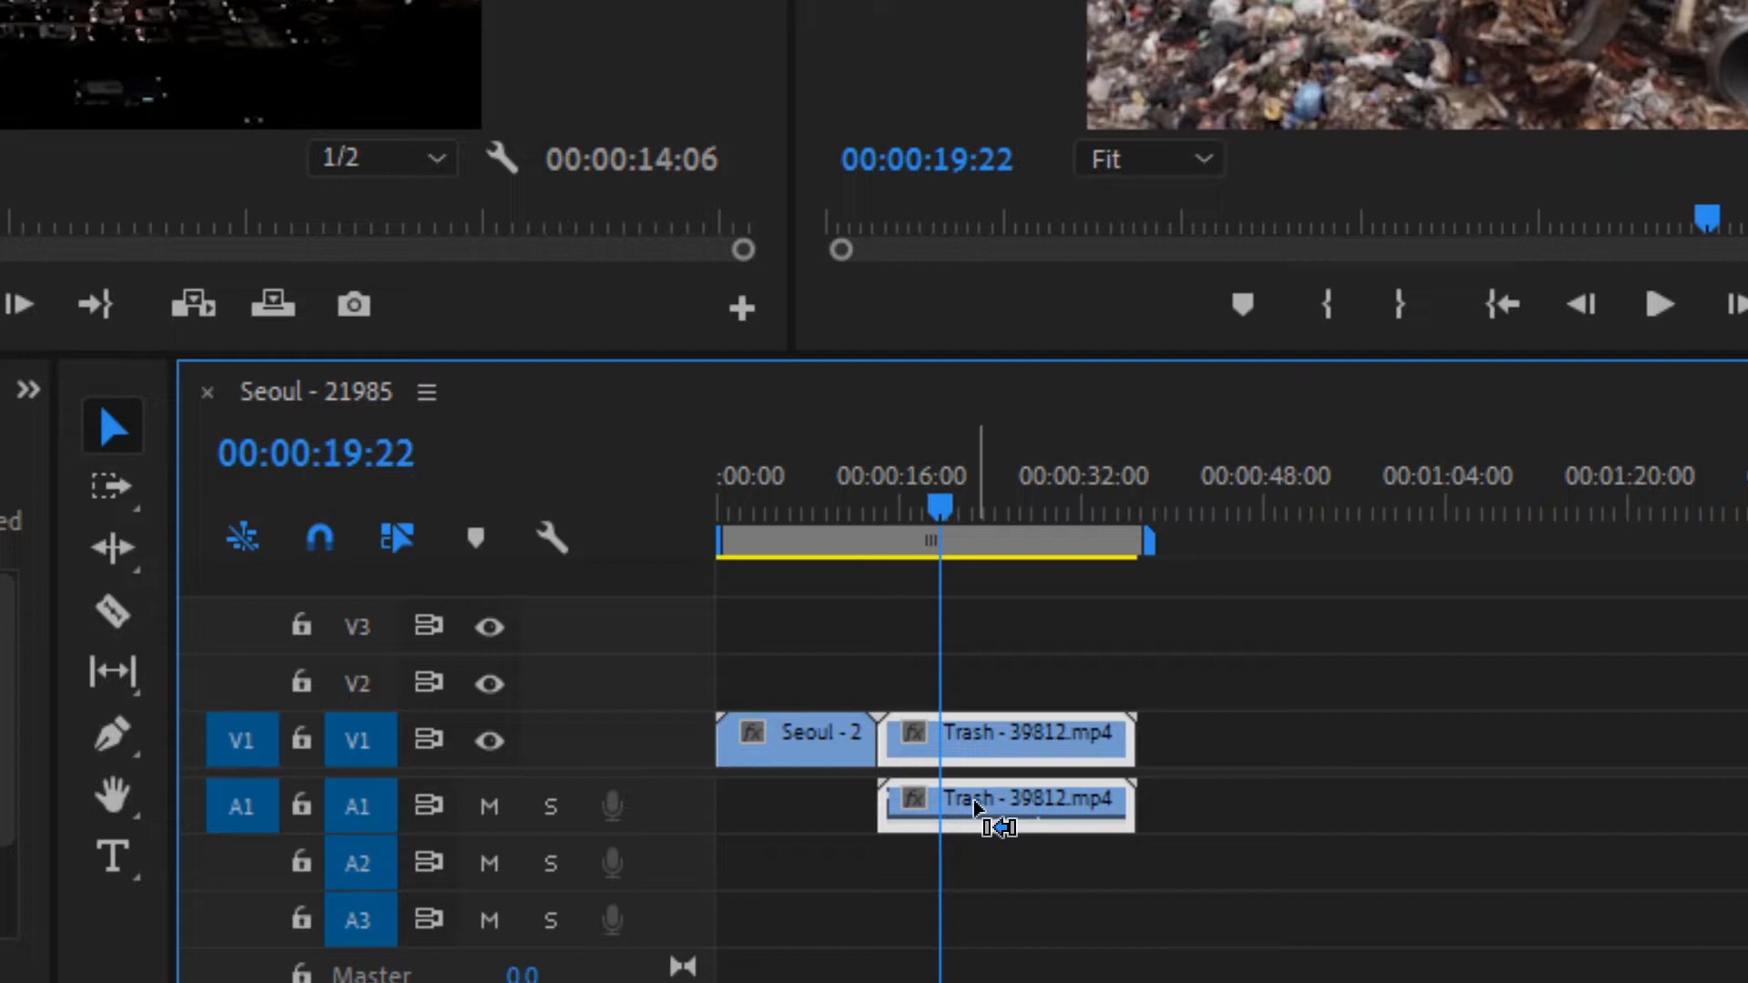
key(ctrl+l)
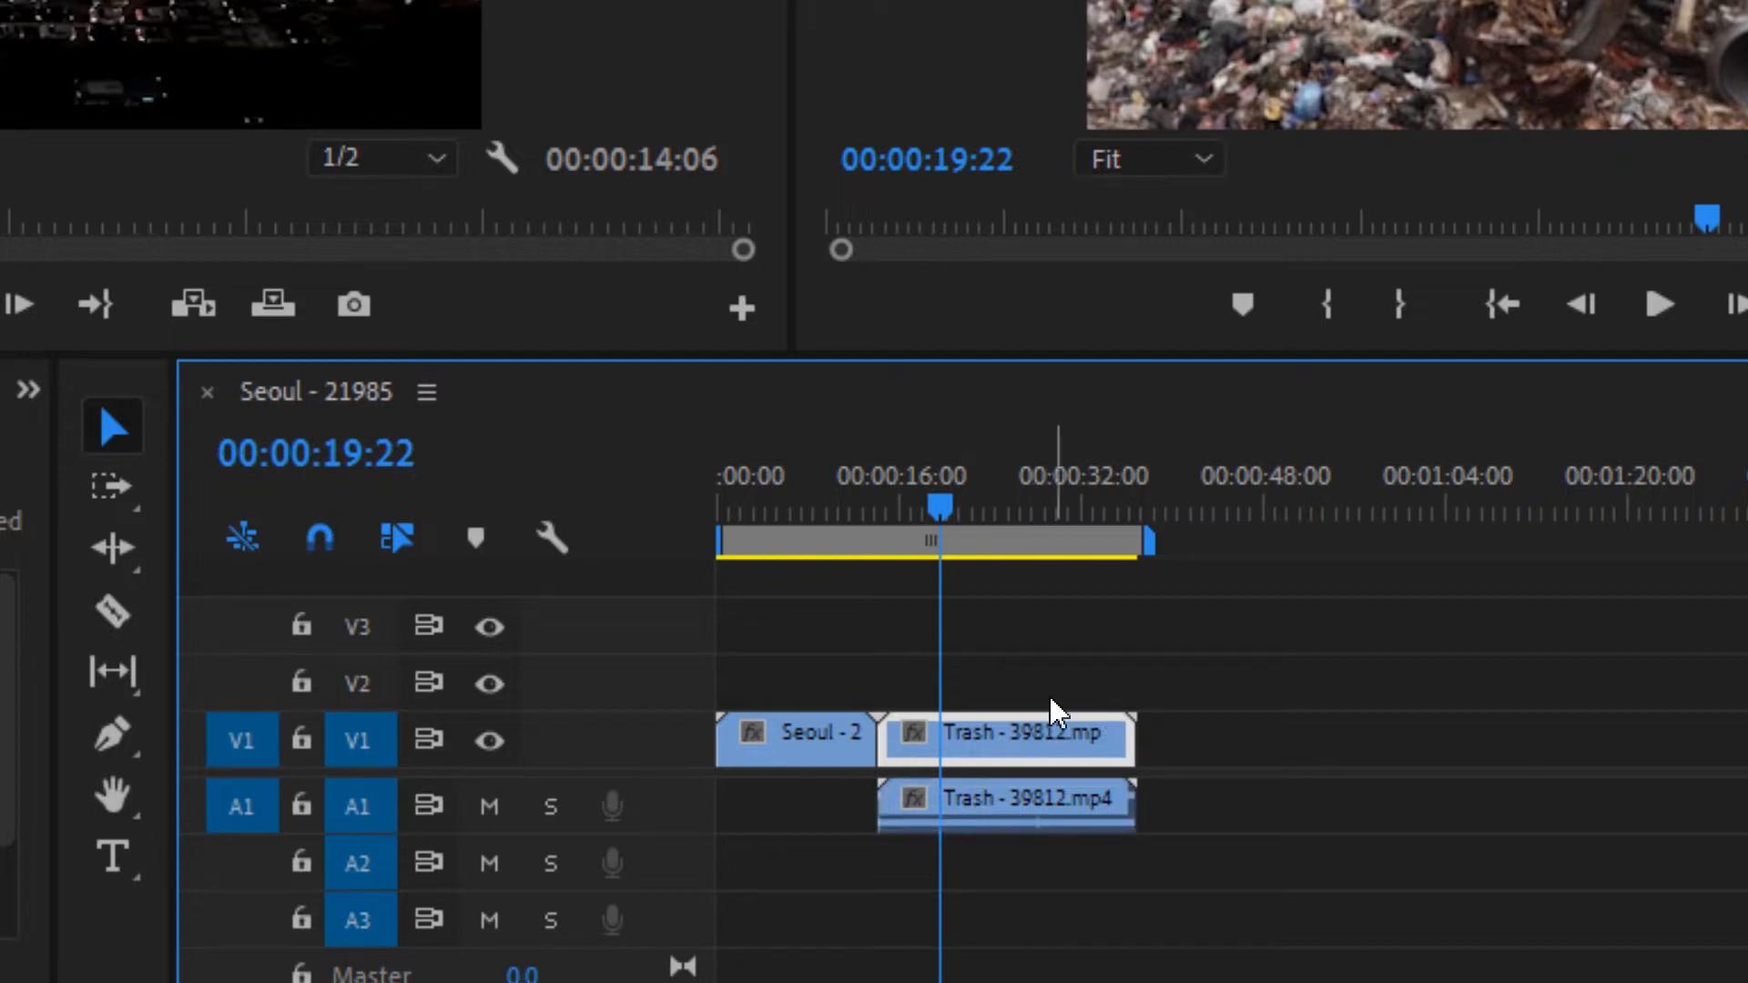
click(1036, 809)
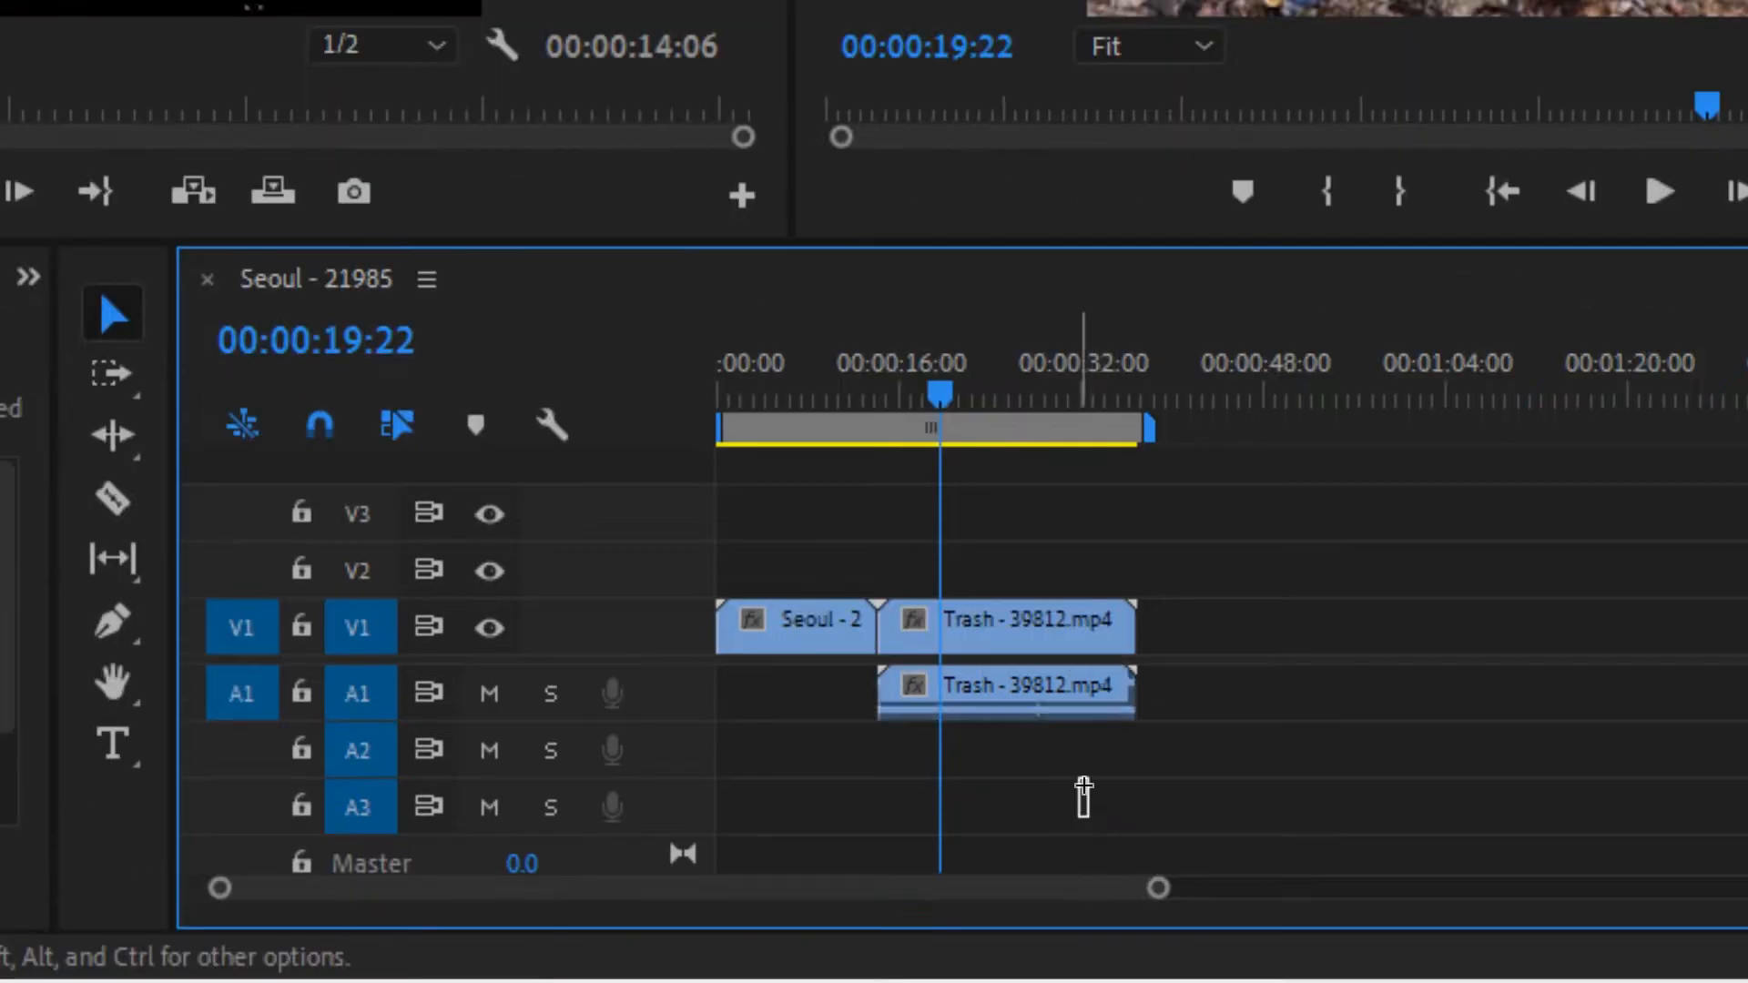
Select the Trash clip's video and audio together and link them again
drag(1088, 930, 1020, 700)
drag(1020, 587, 1020, 588)
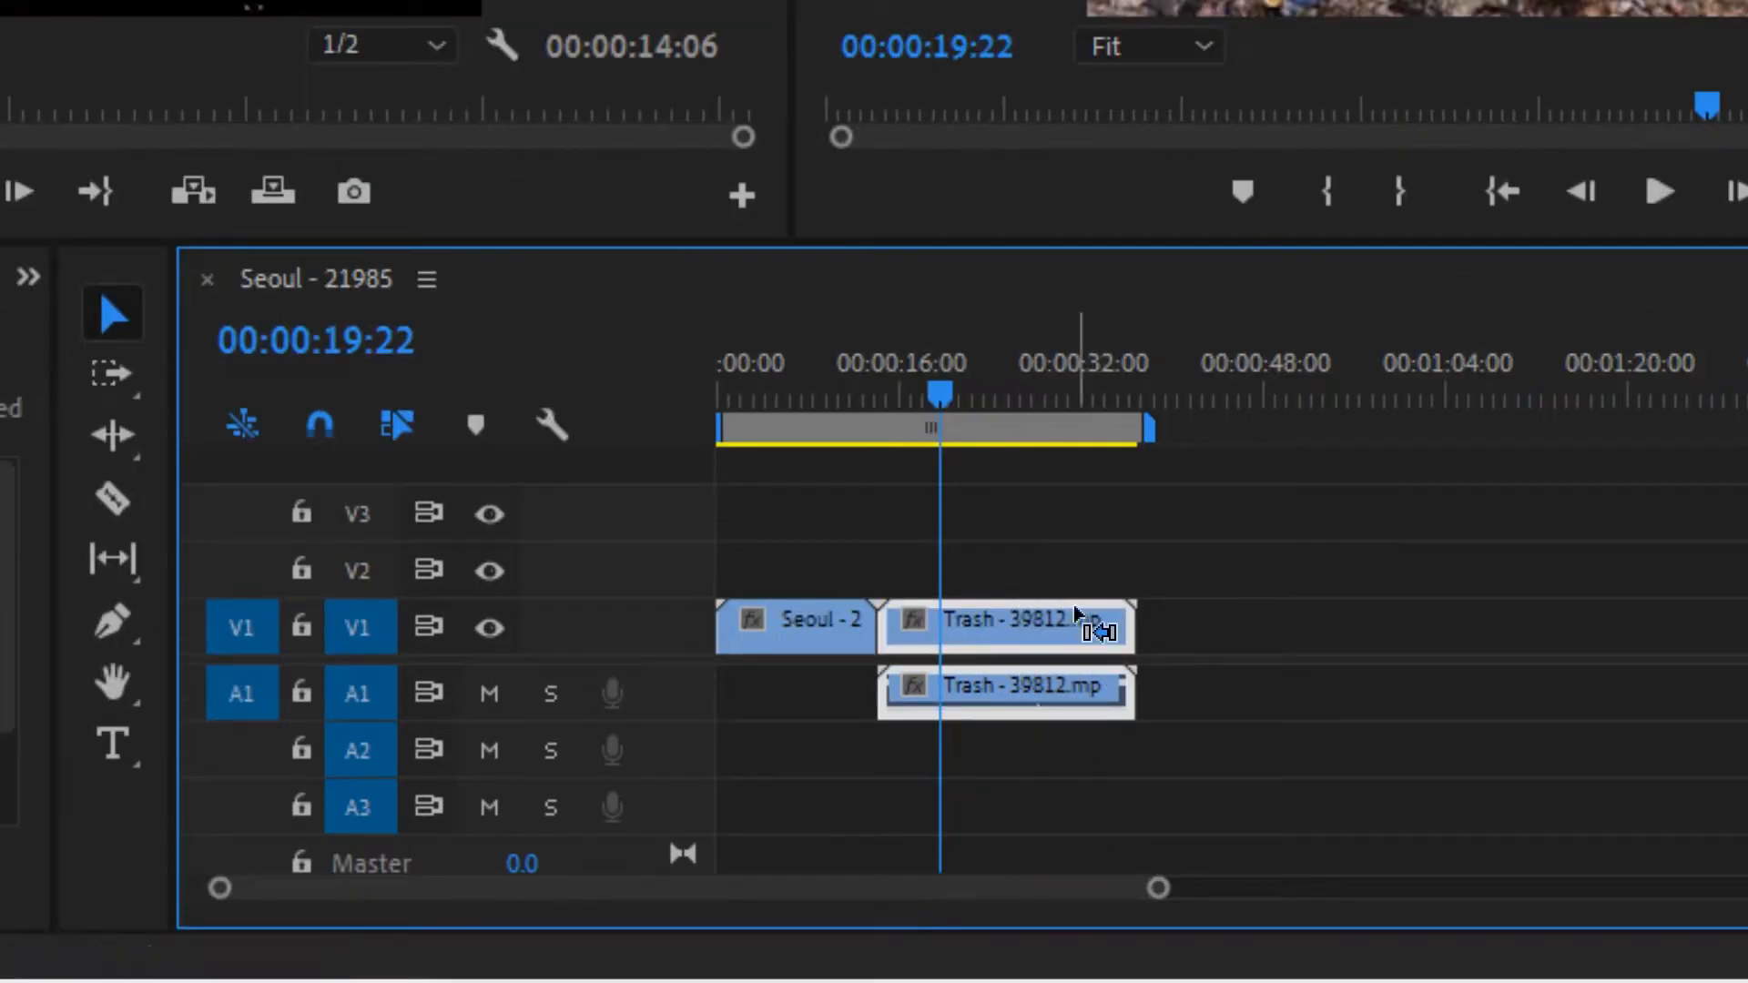
click(1060, 571)
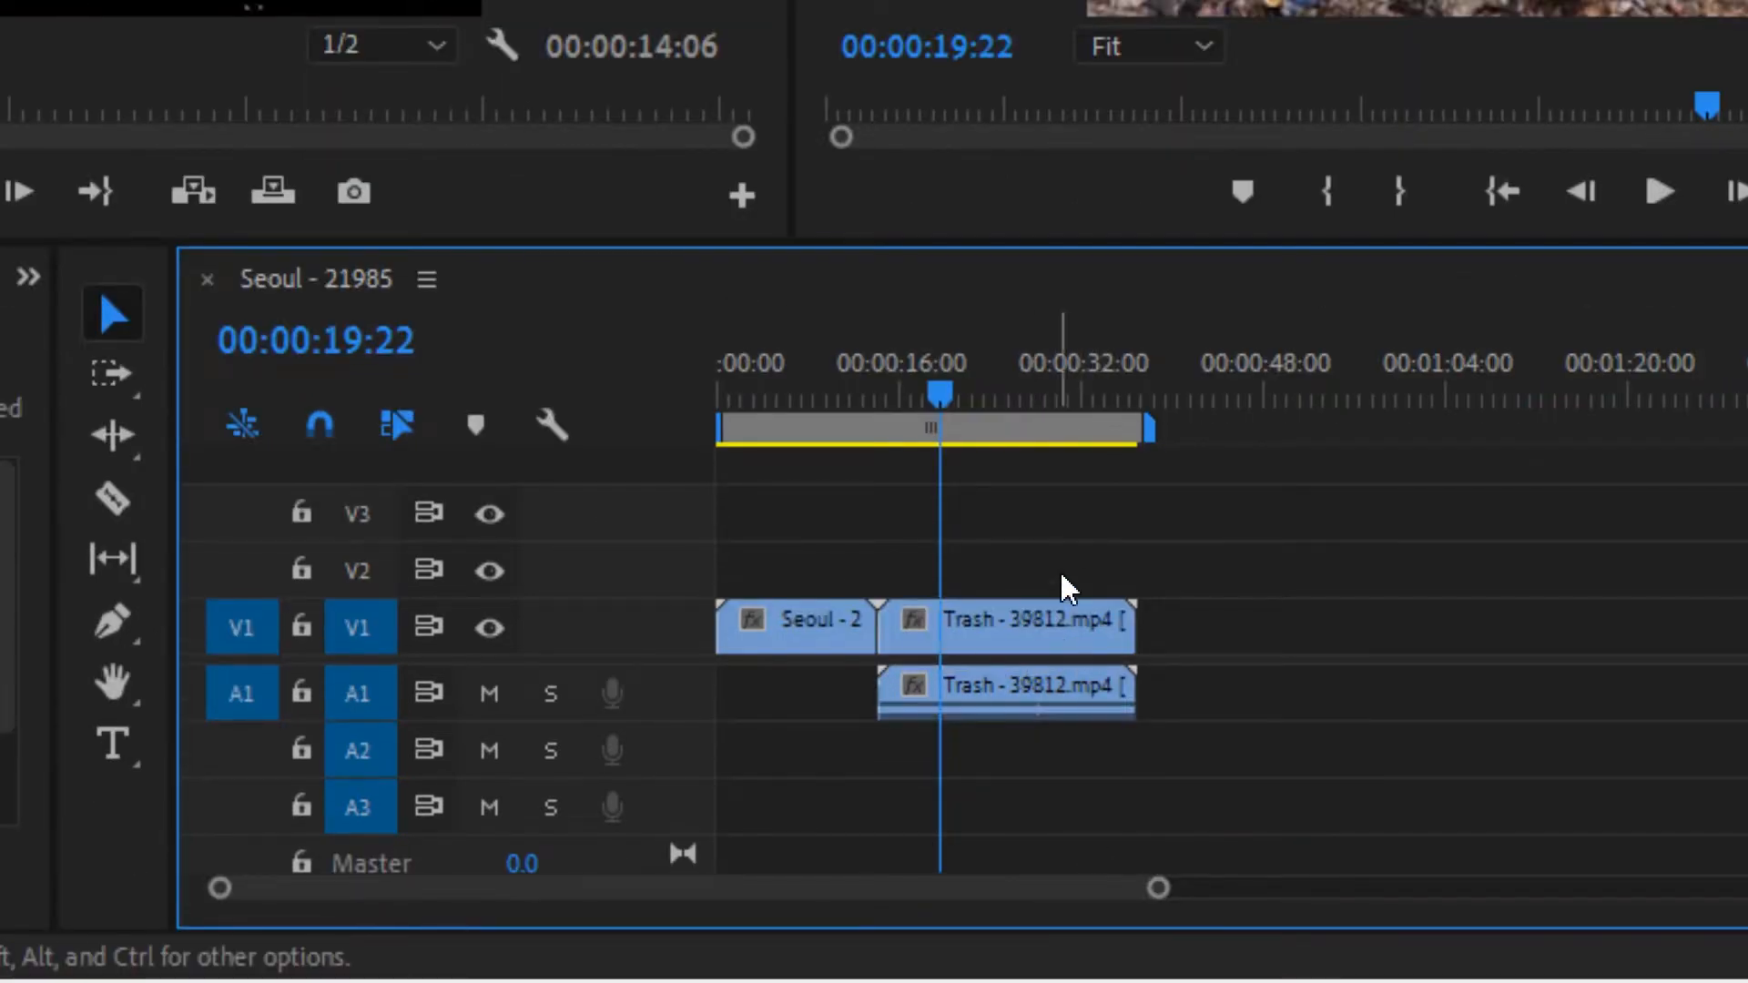
Unlink the Trash clip and copy its audio onto A1 beneath the Seoul clip, filling the gap from the sequence start
click(1024, 631)
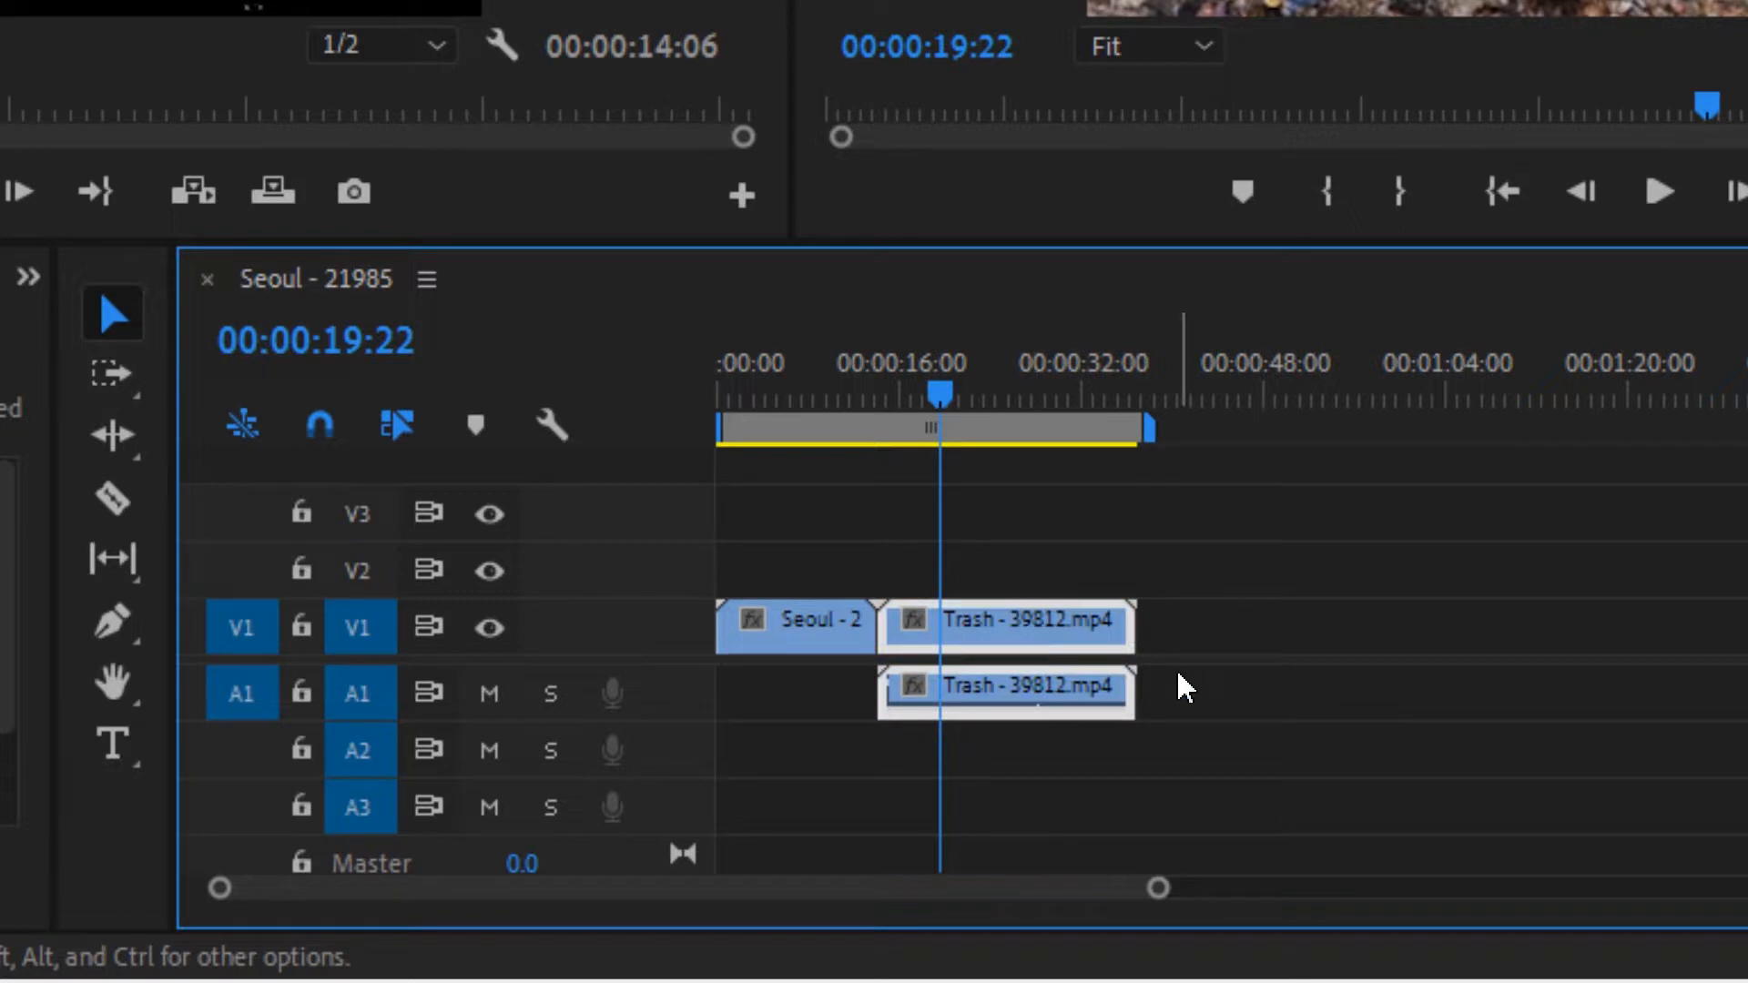
key(ctrl+l)
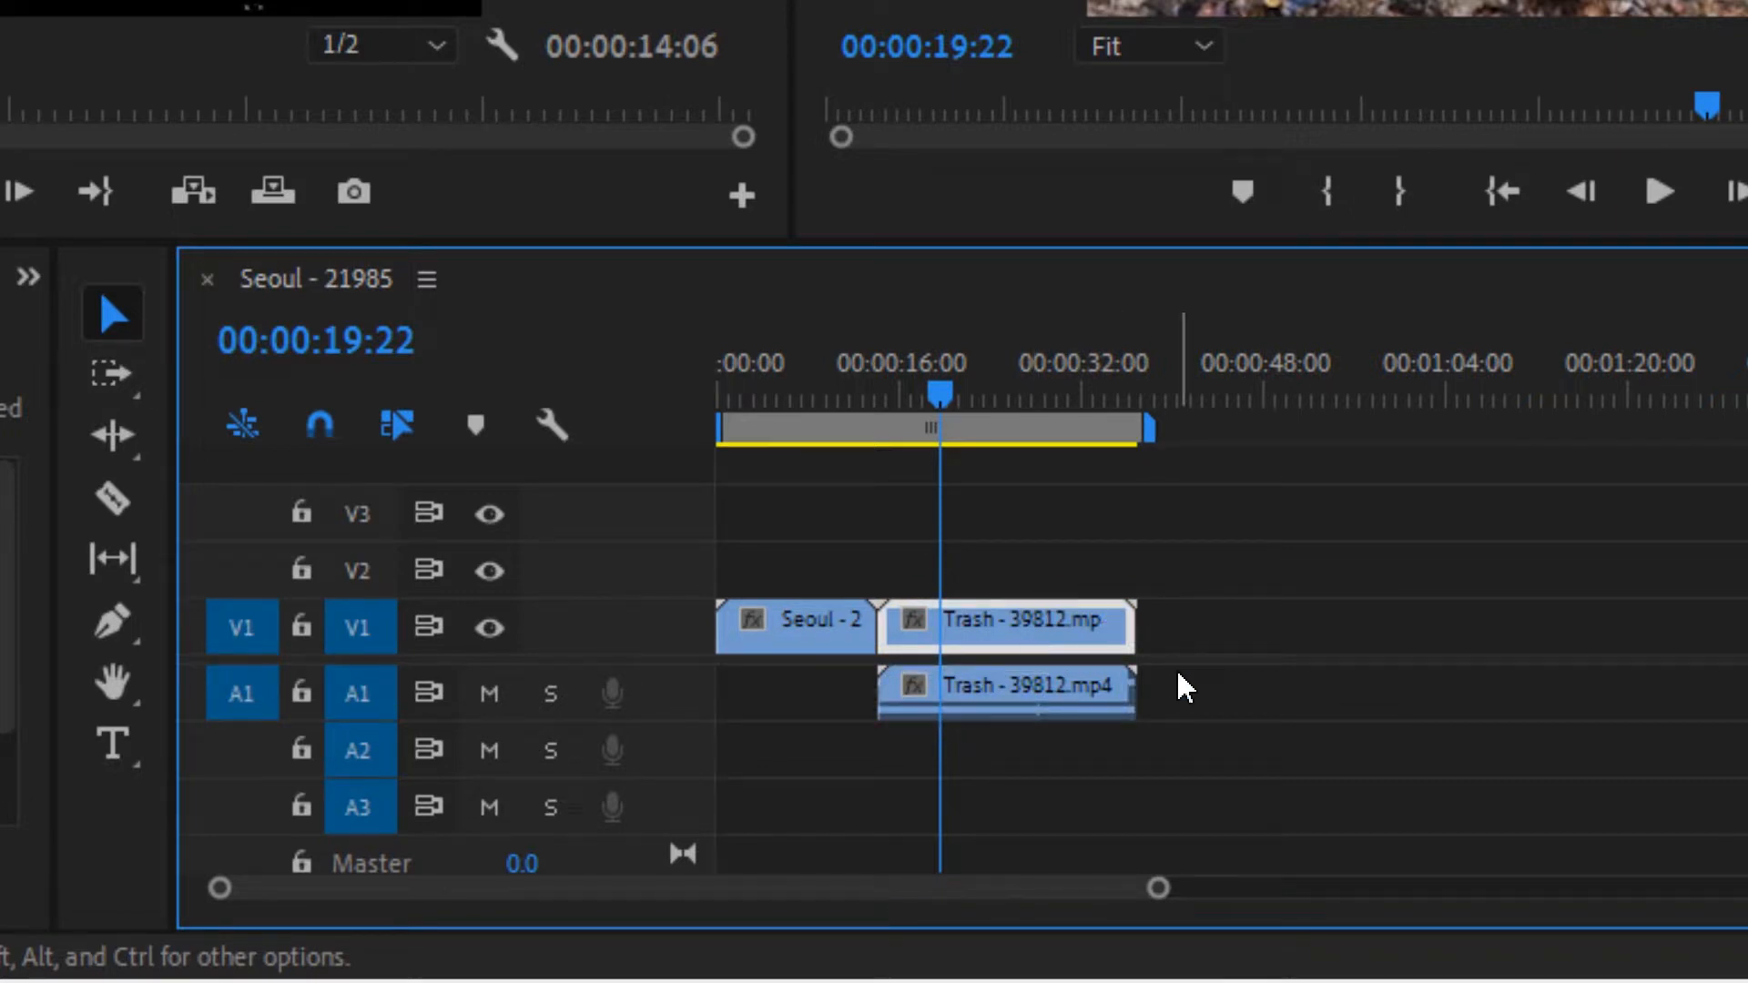
drag(1056, 694, 952, 708)
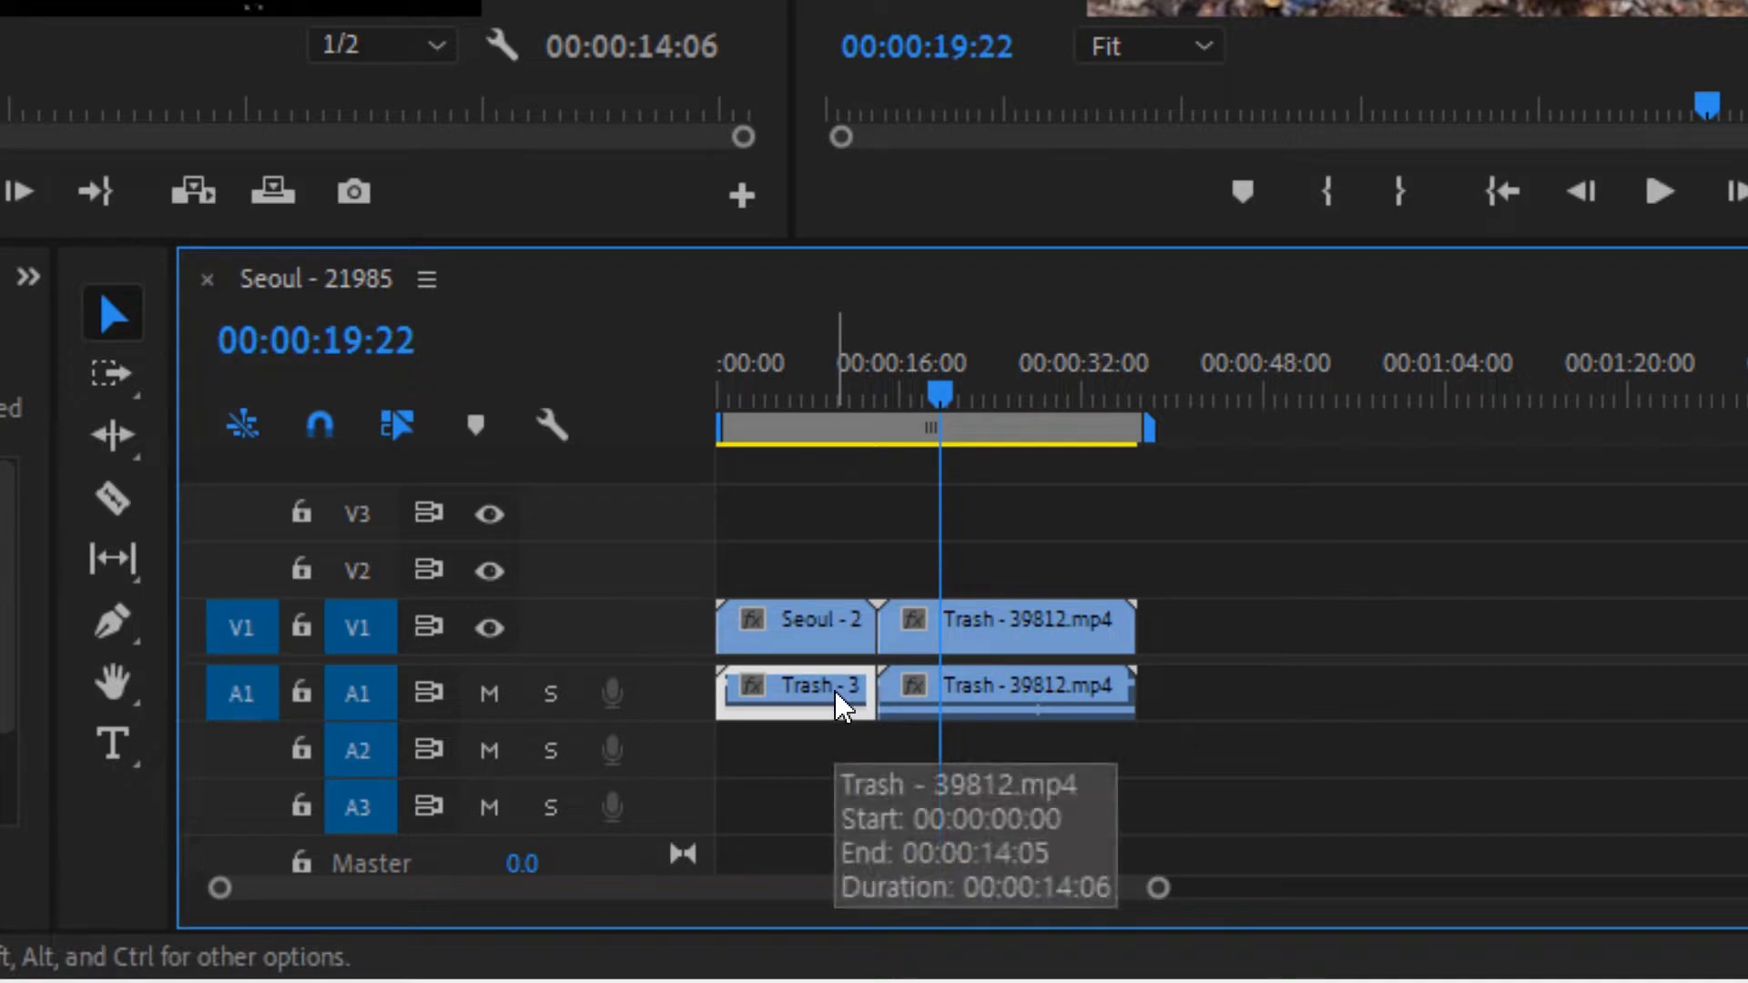
Play the sequence from about 11 seconds across the cut to check the copied audio, and return to 00:00:03:24
drag(949, 401, 859, 426)
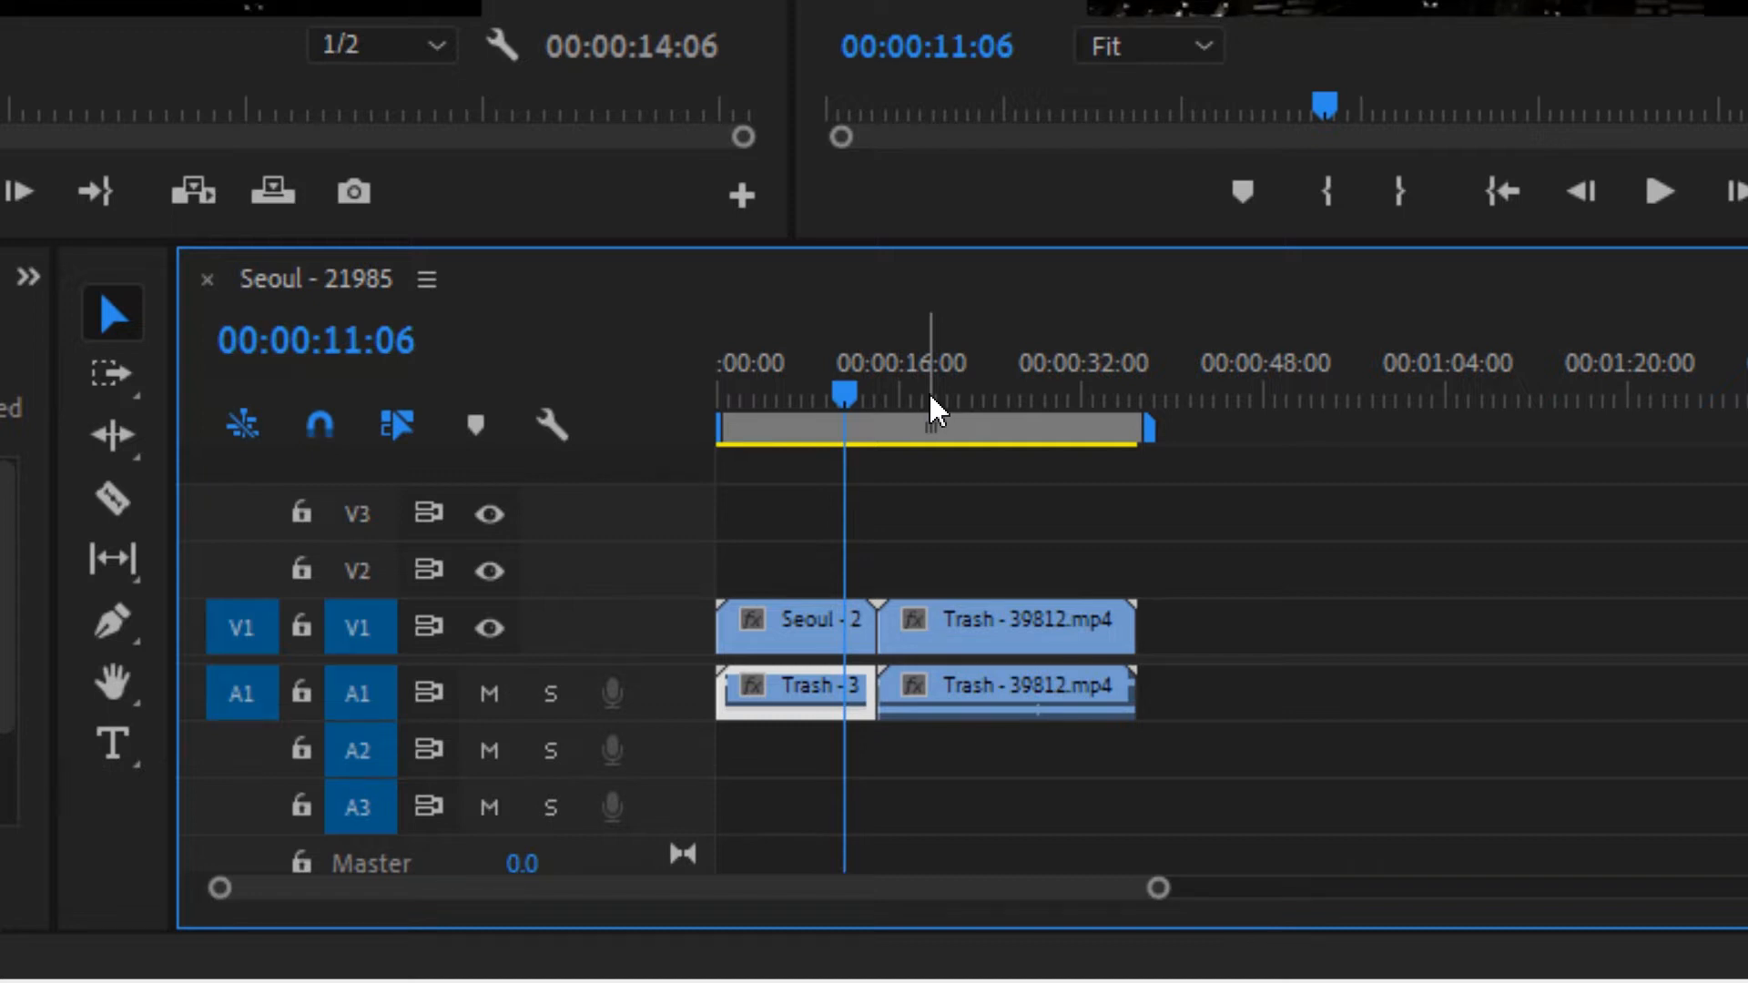
key(space)
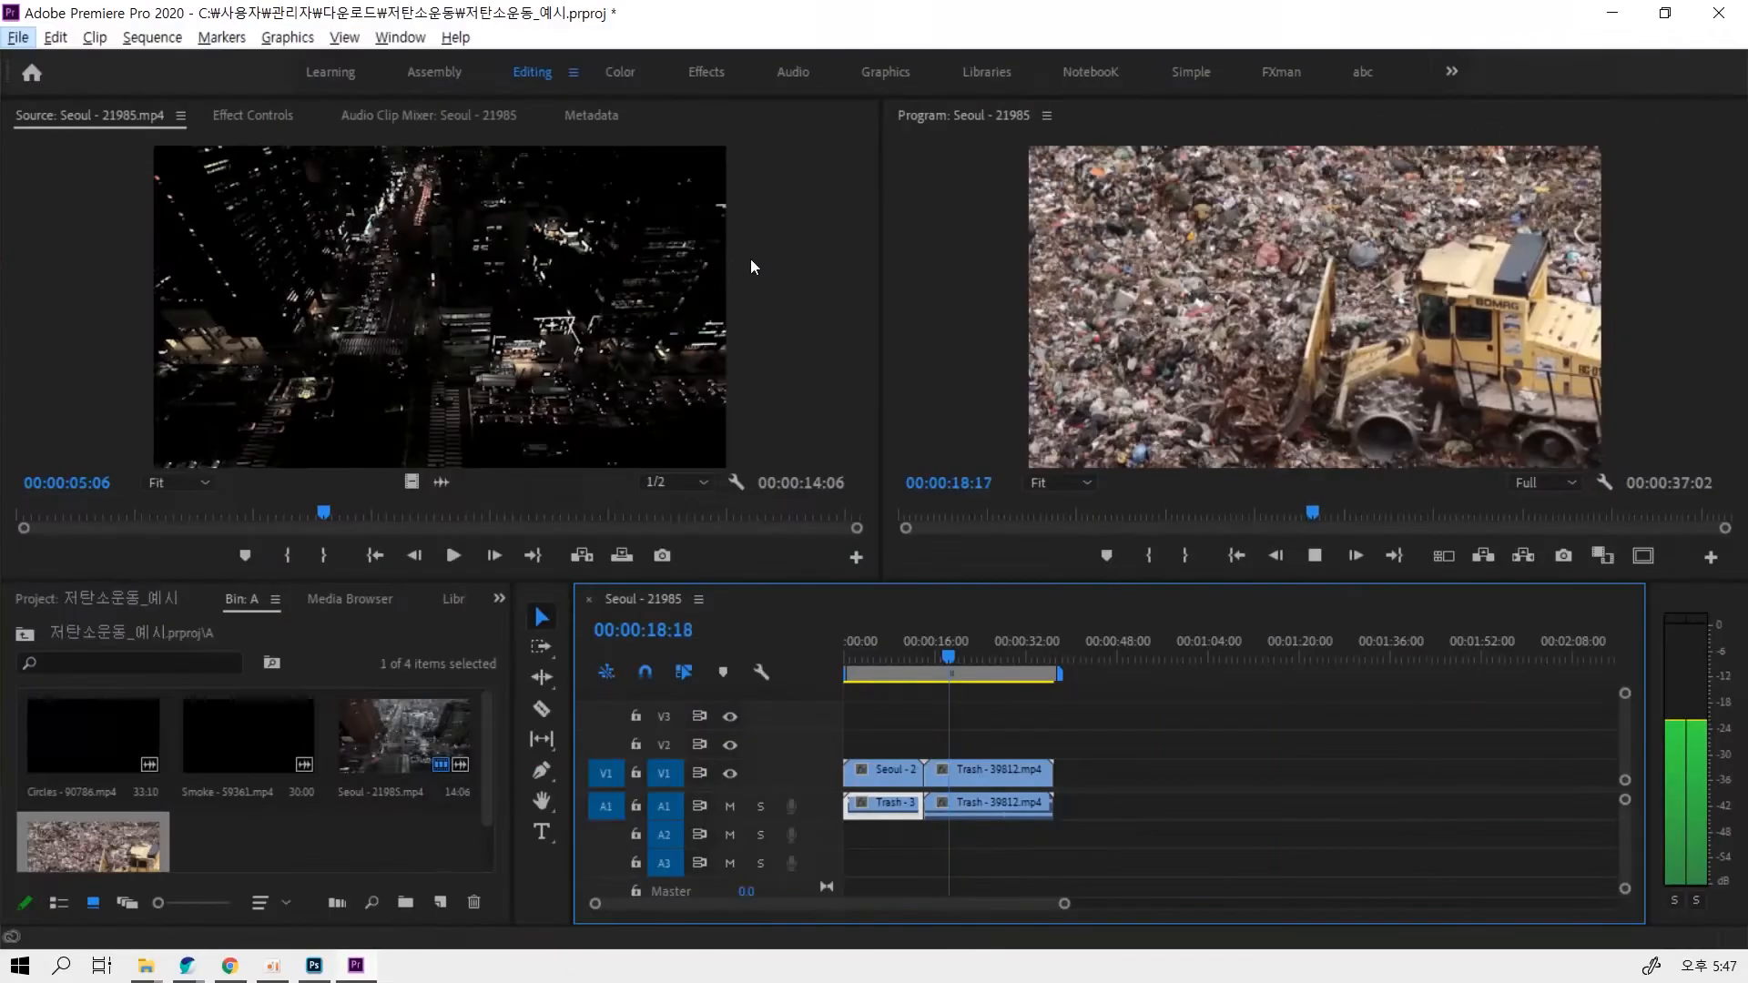
drag(949, 648, 864, 658)
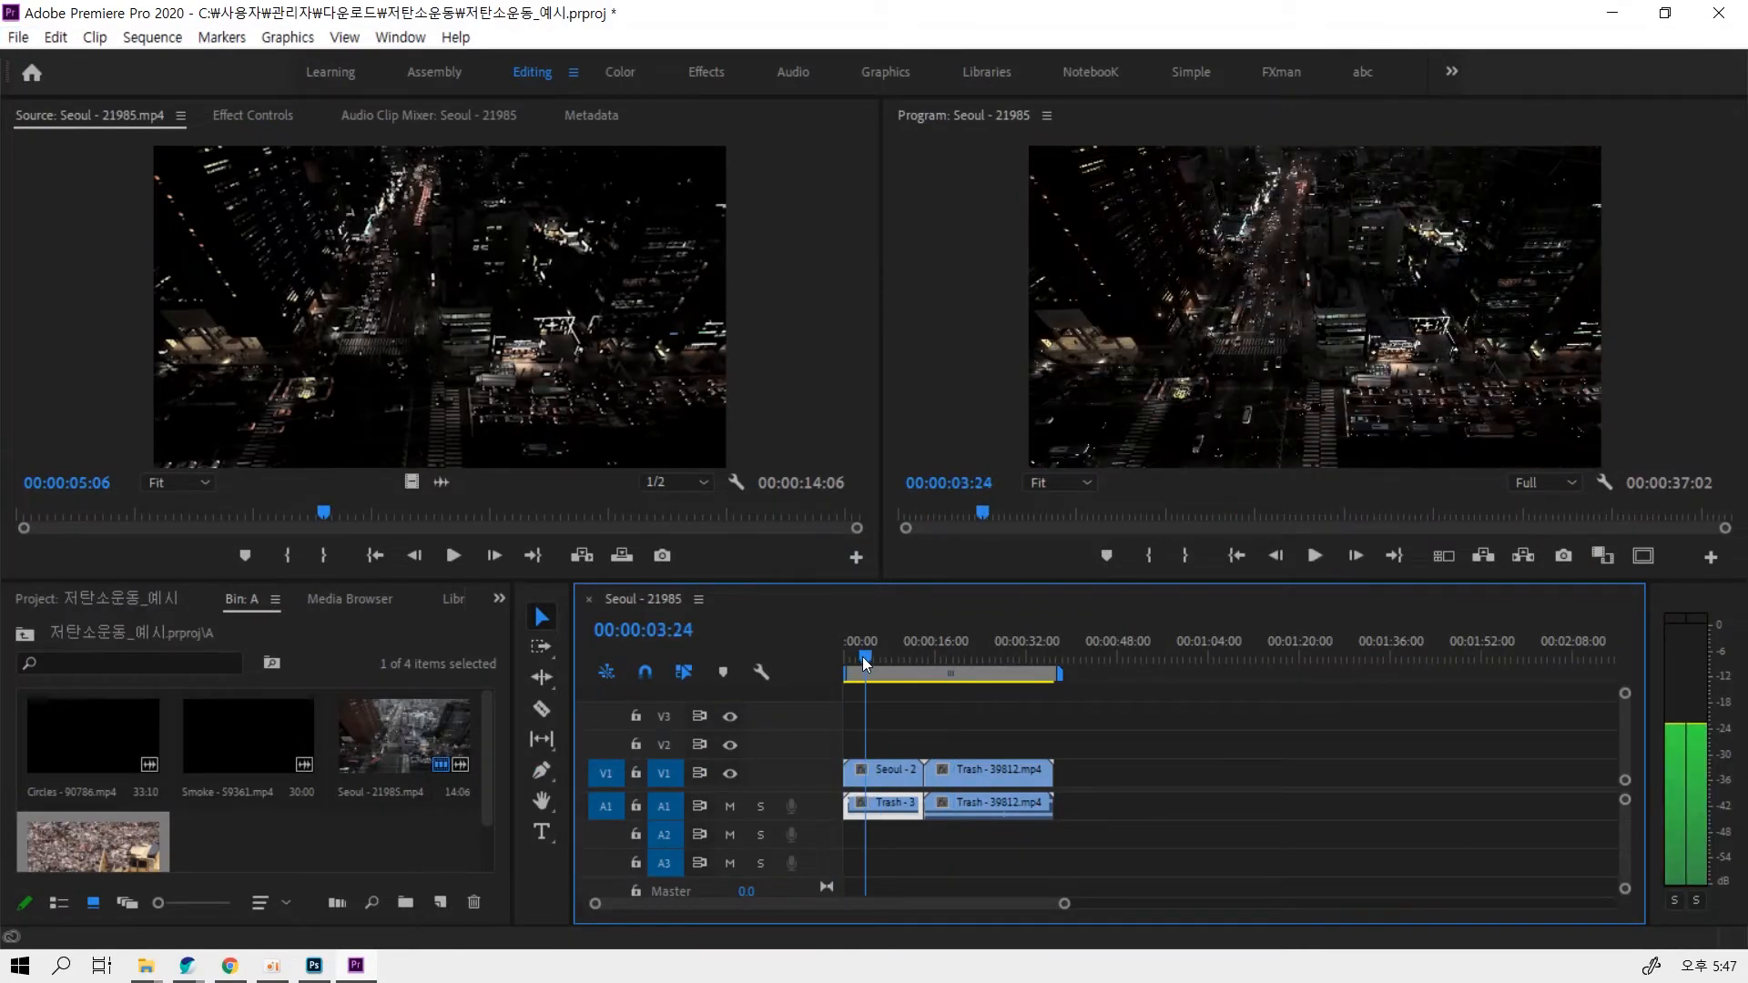
Open Smoke - 59361.mp4 as the source clip and play a few seconds of it
click(319, 852)
click(232, 752)
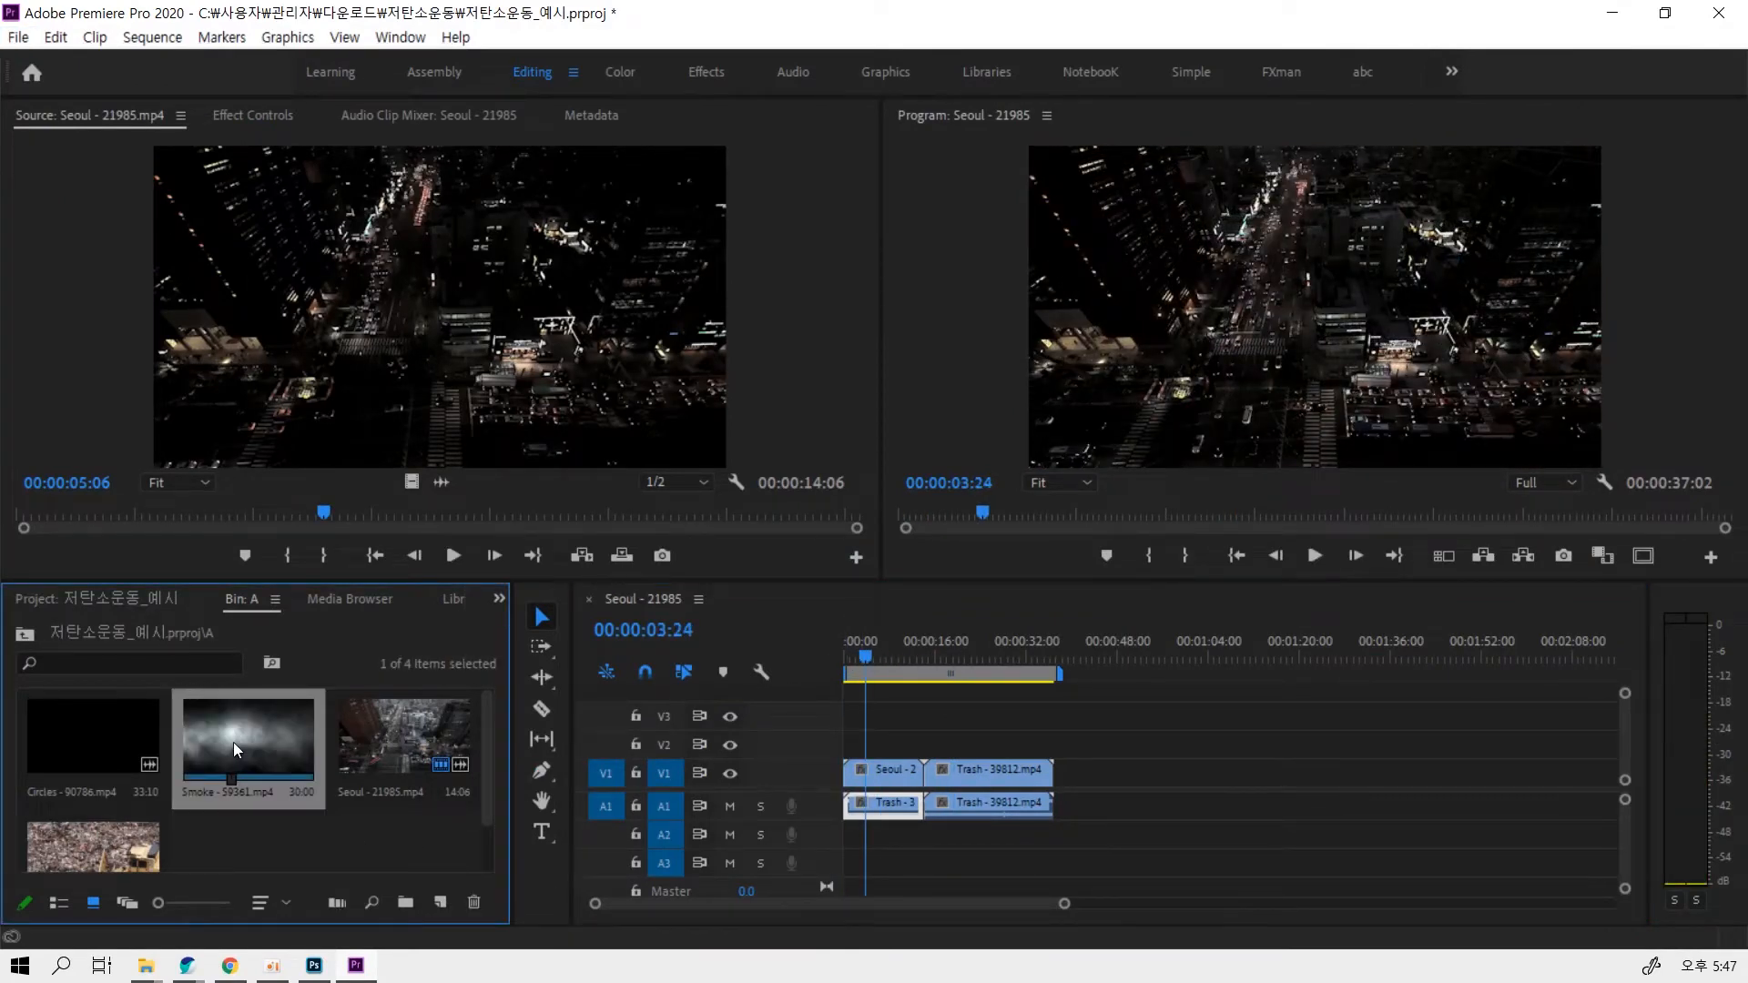
double_click(233, 741)
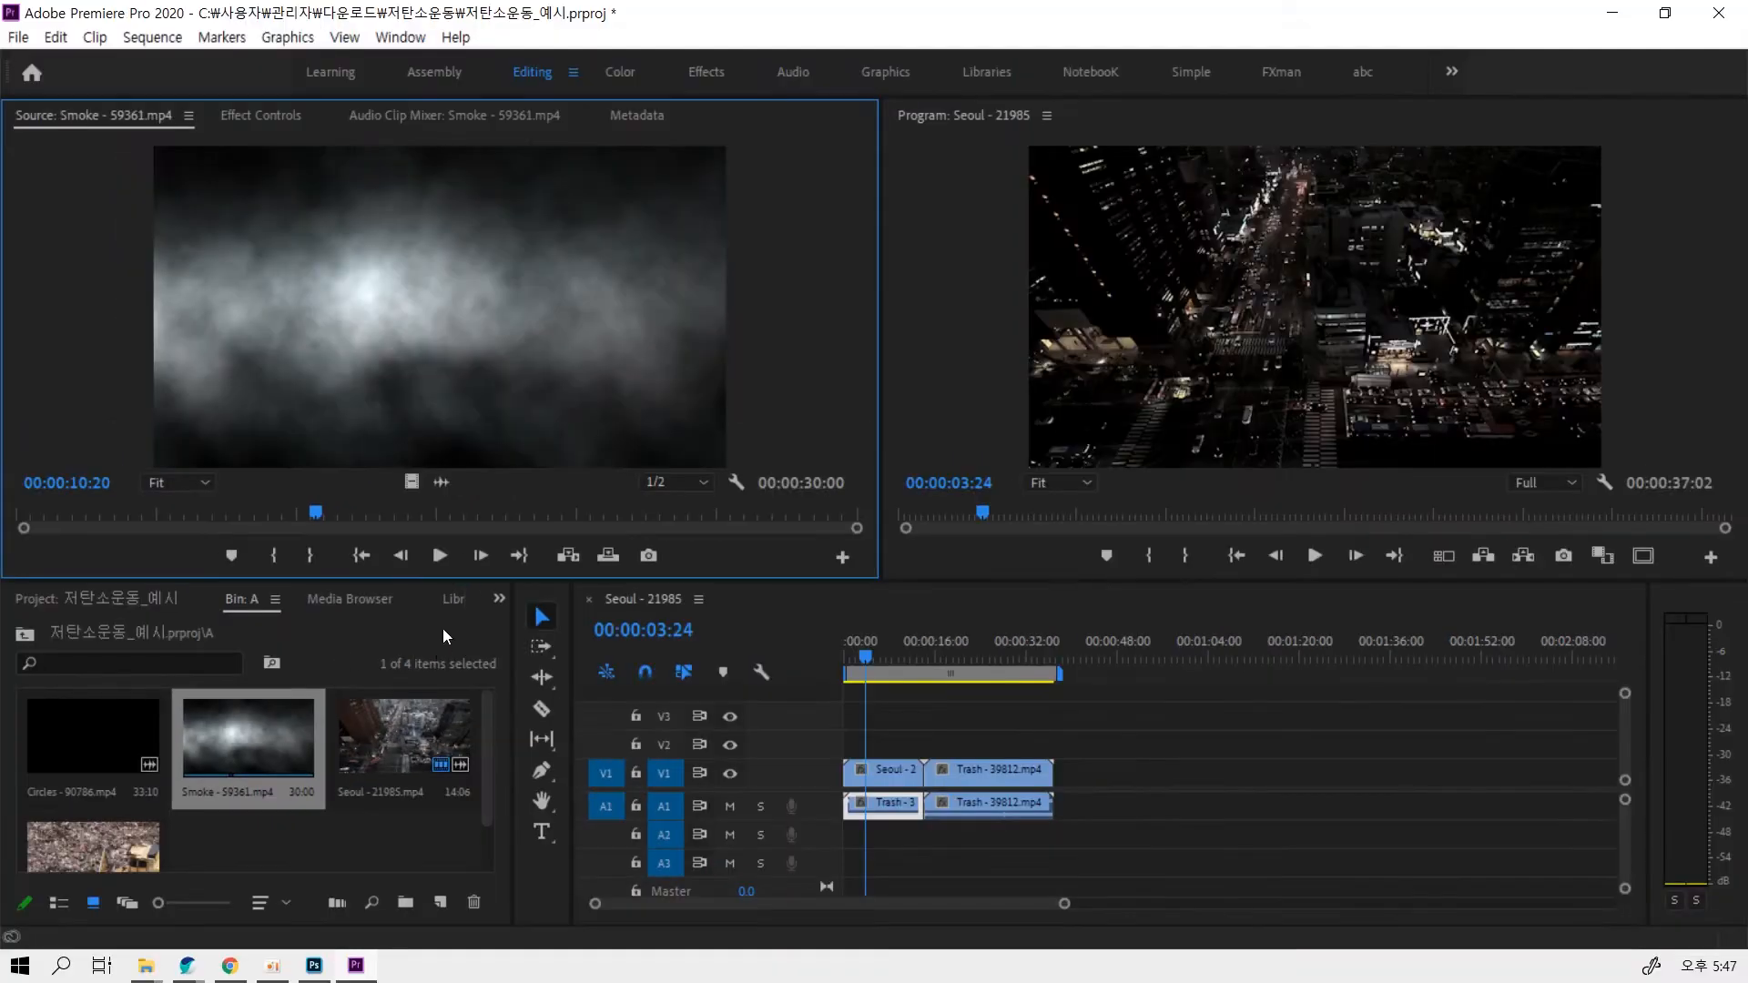
click(444, 557)
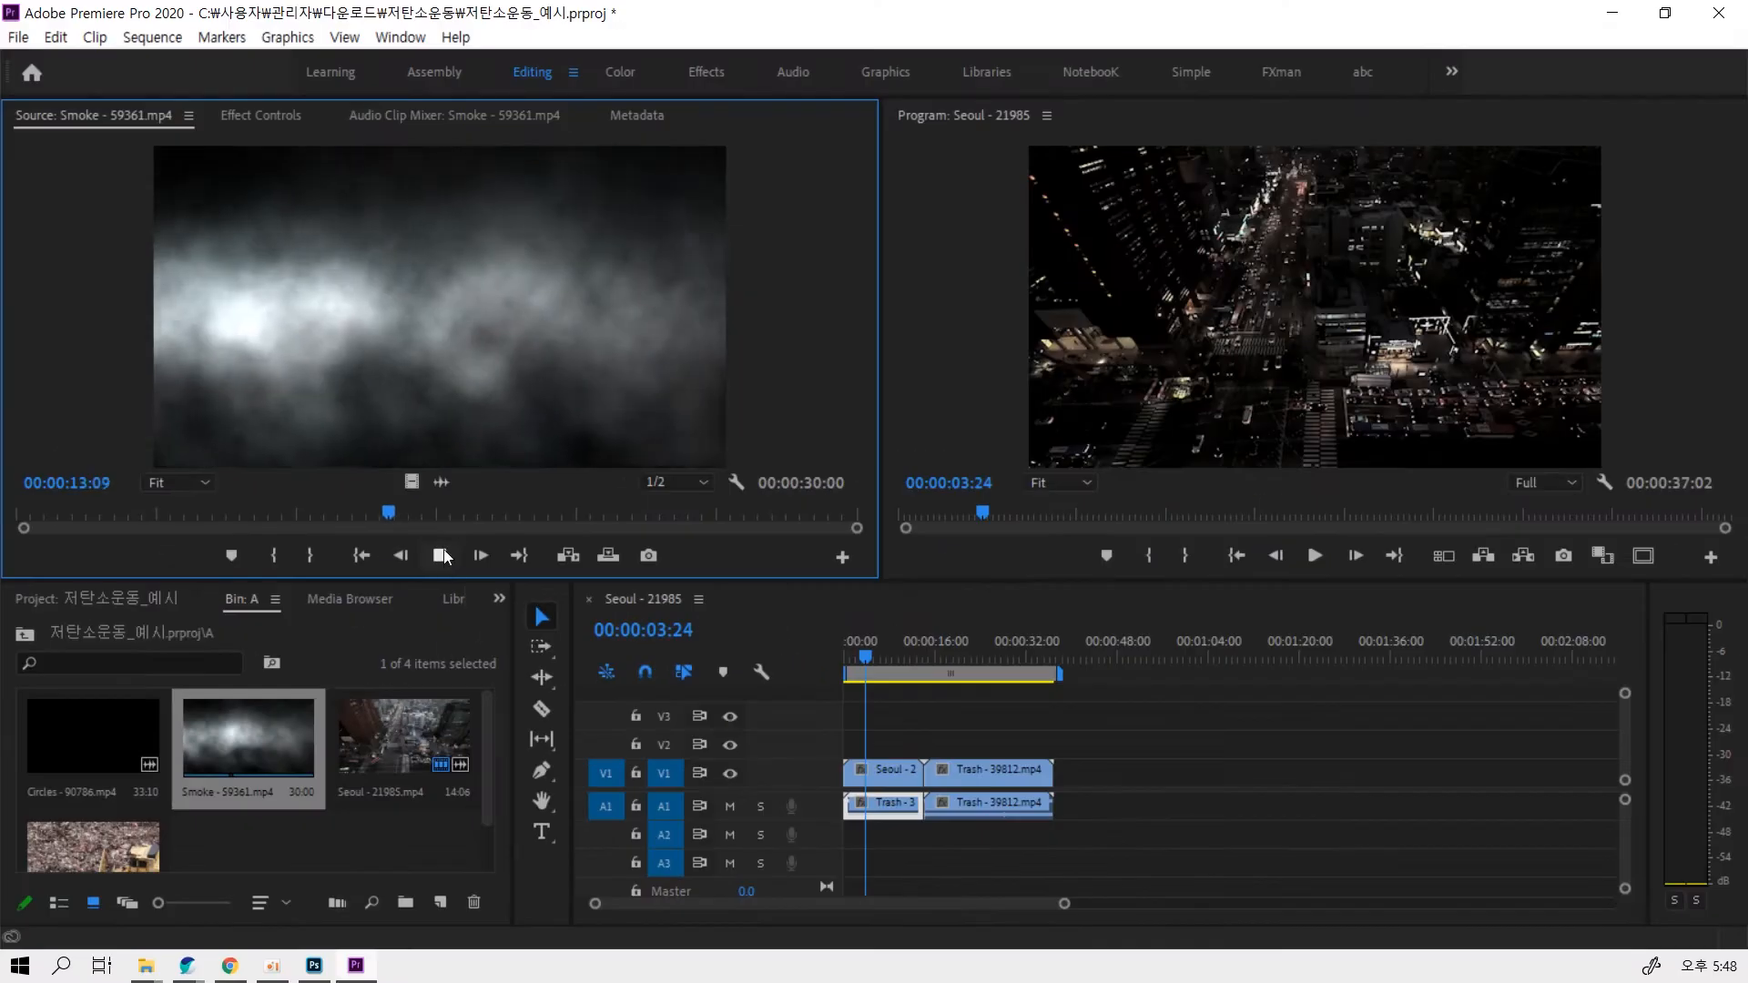
click(435, 552)
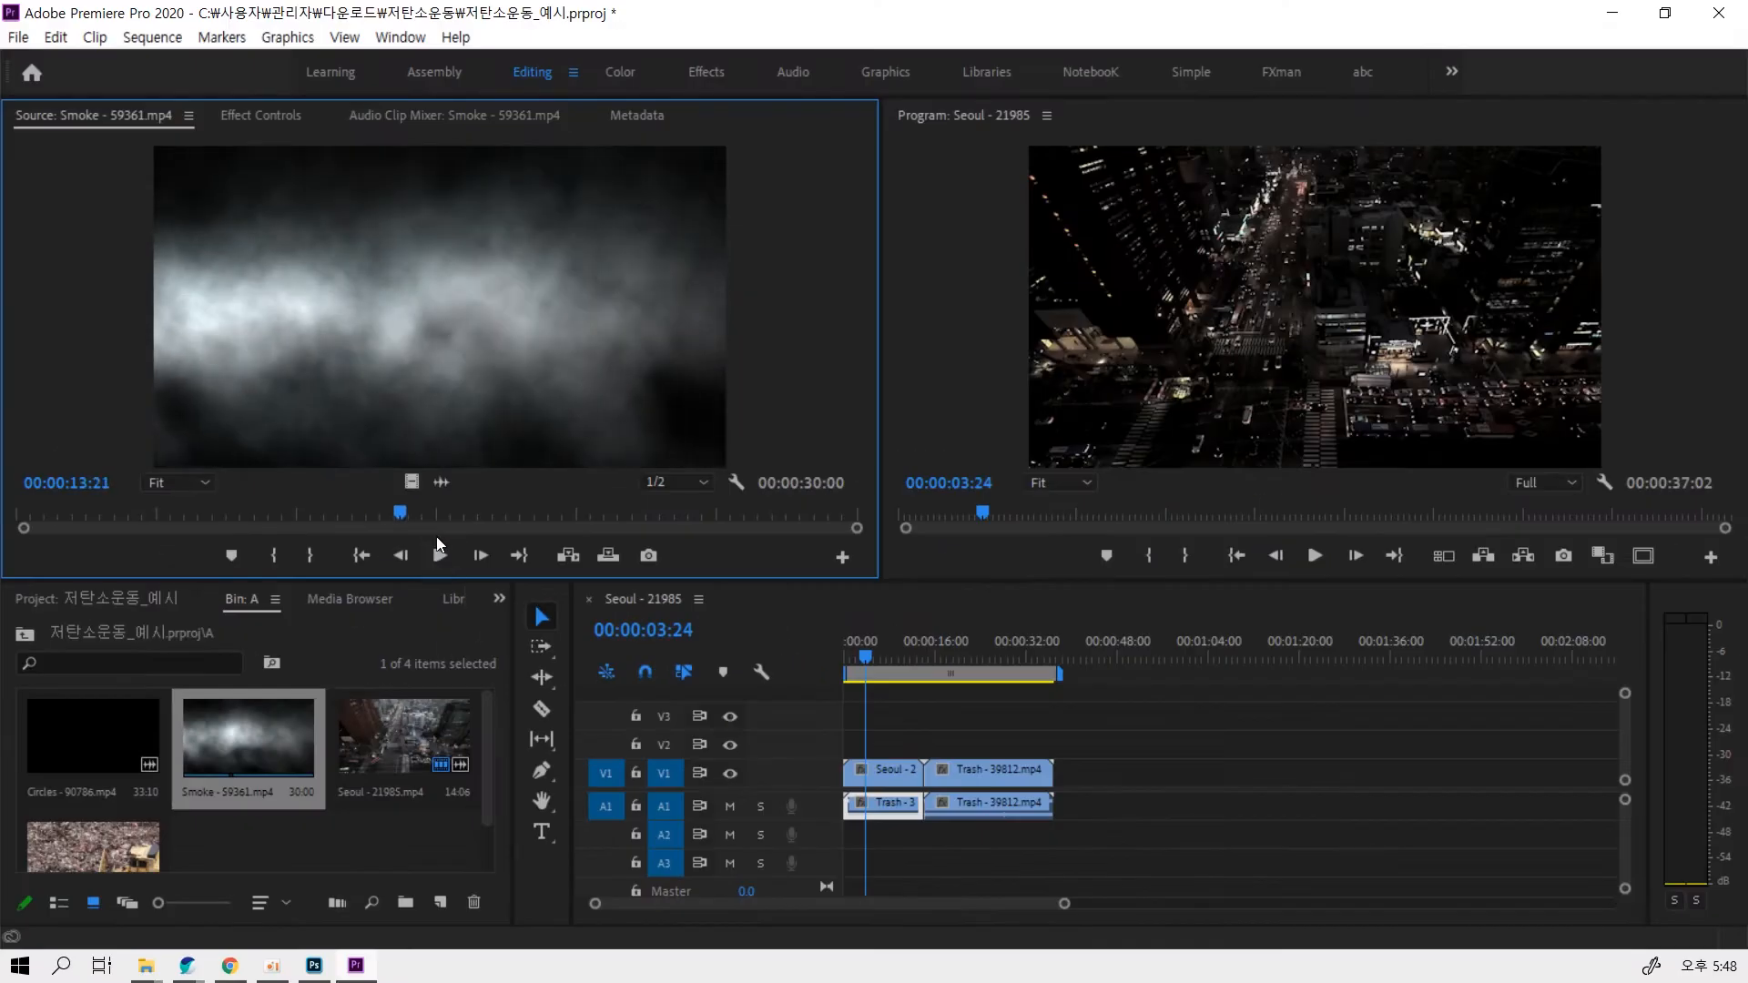
Place only the video of Smoke - 59361.mp4 on V2 at the sequence start, above the Seoul and Trash clips
drag(412, 481, 1063, 779)
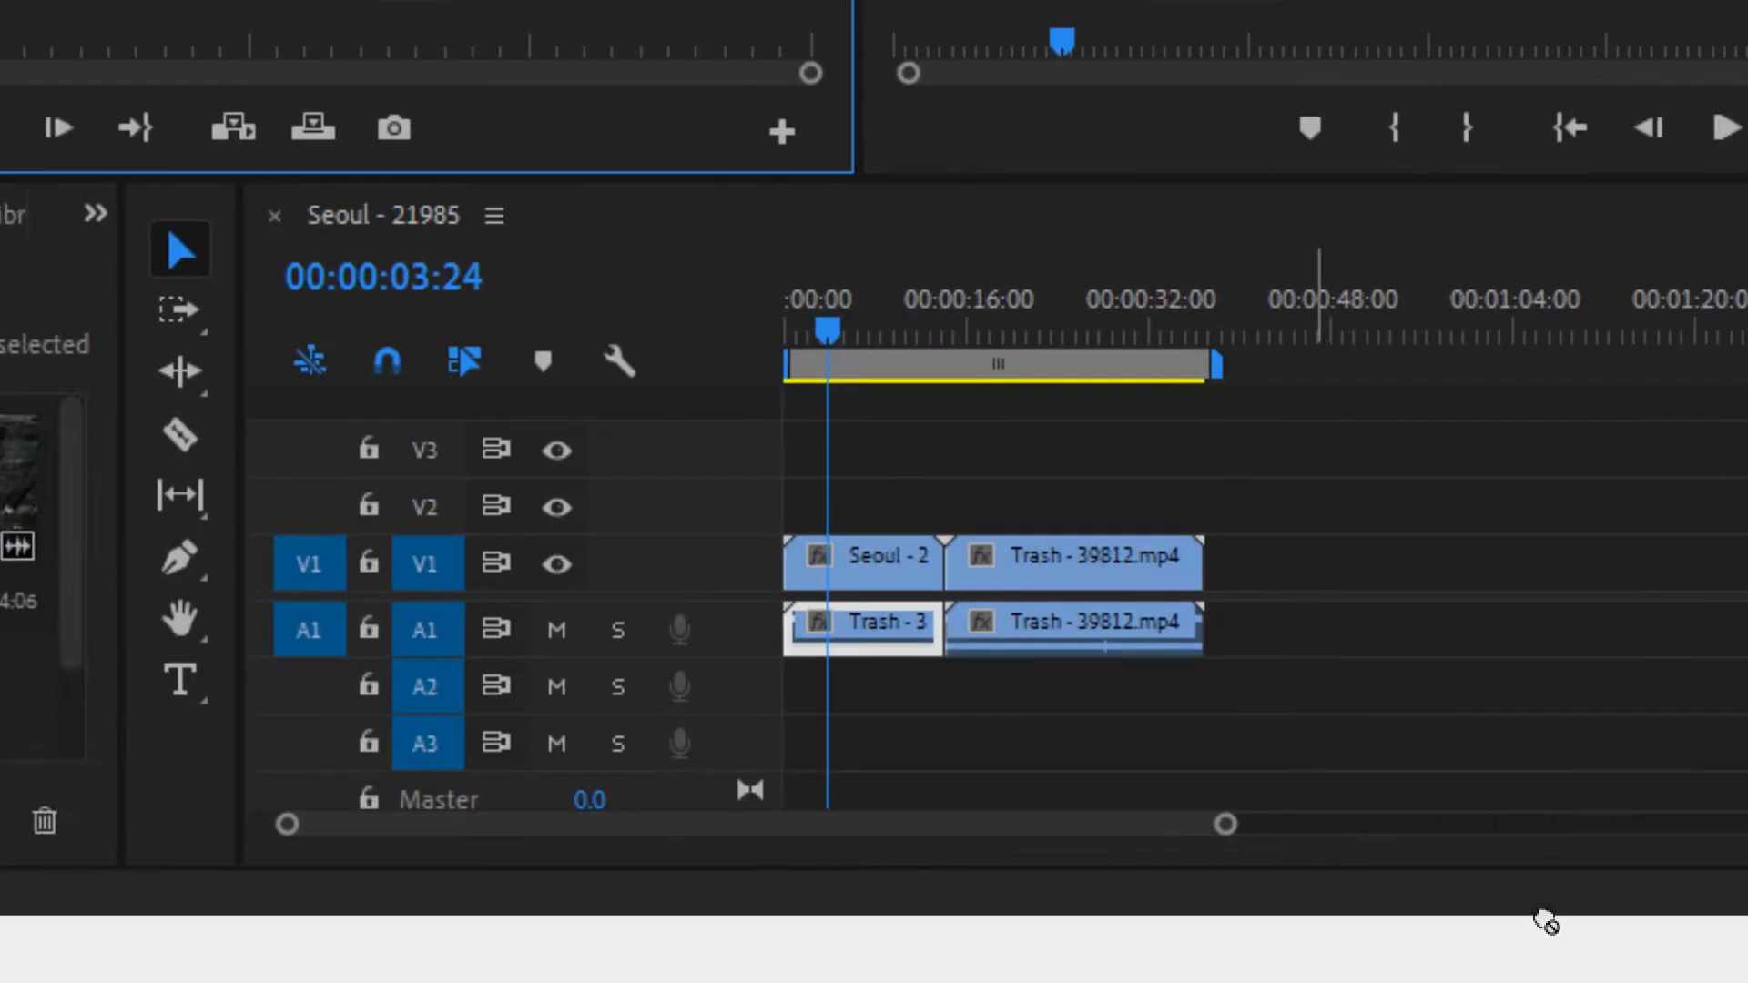
drag(1170, 592, 730, 507)
click(898, 519)
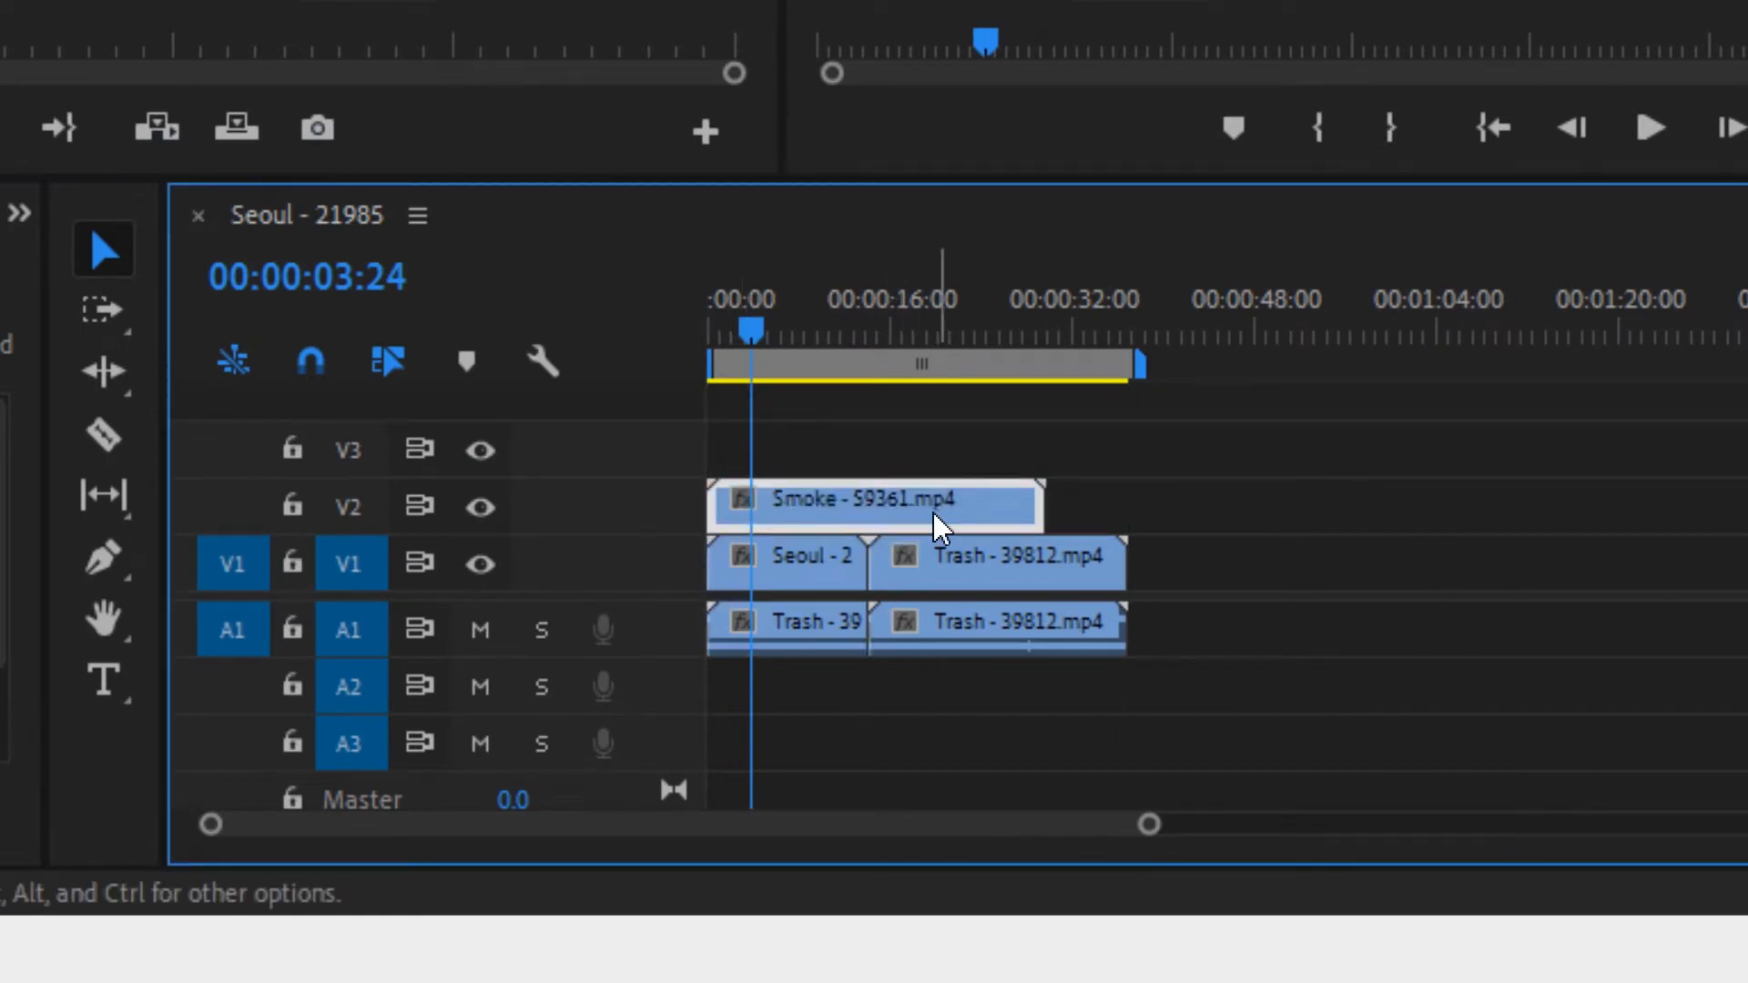
Rate-stretch the Smoke clip on V2 to end with the Trash clip, and return to the Selection tool
drag(941, 510, 940, 519)
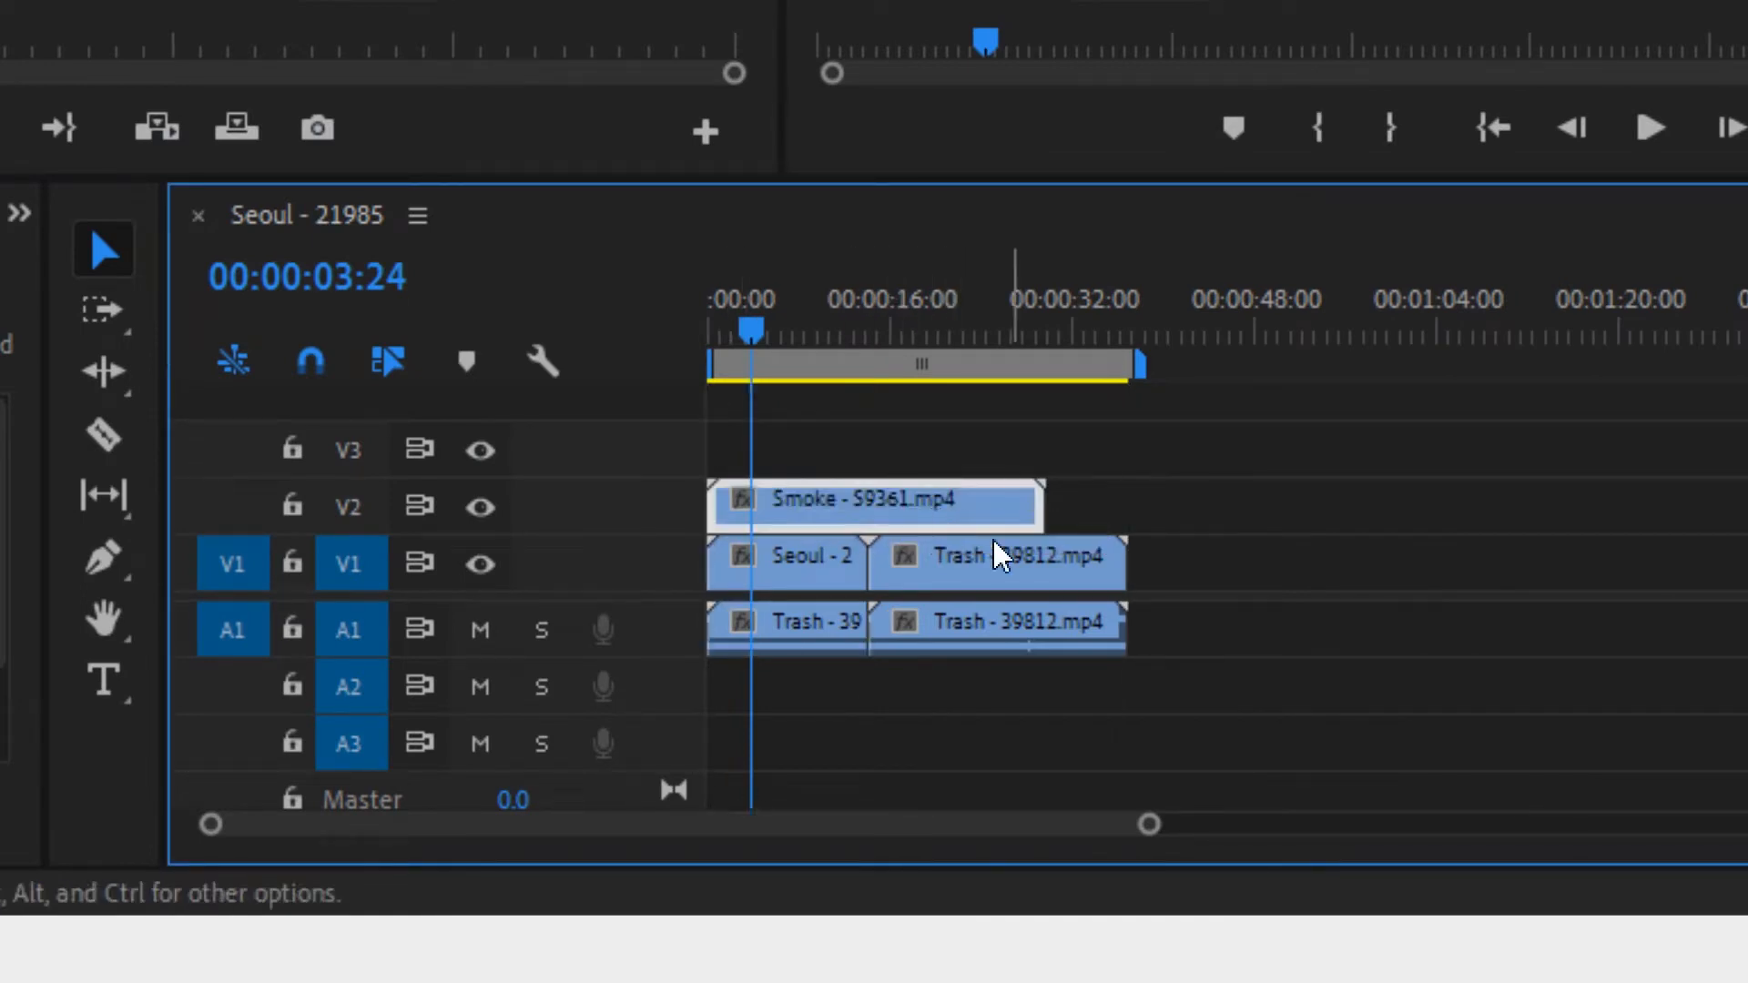
drag(1258, 683, 818, 566)
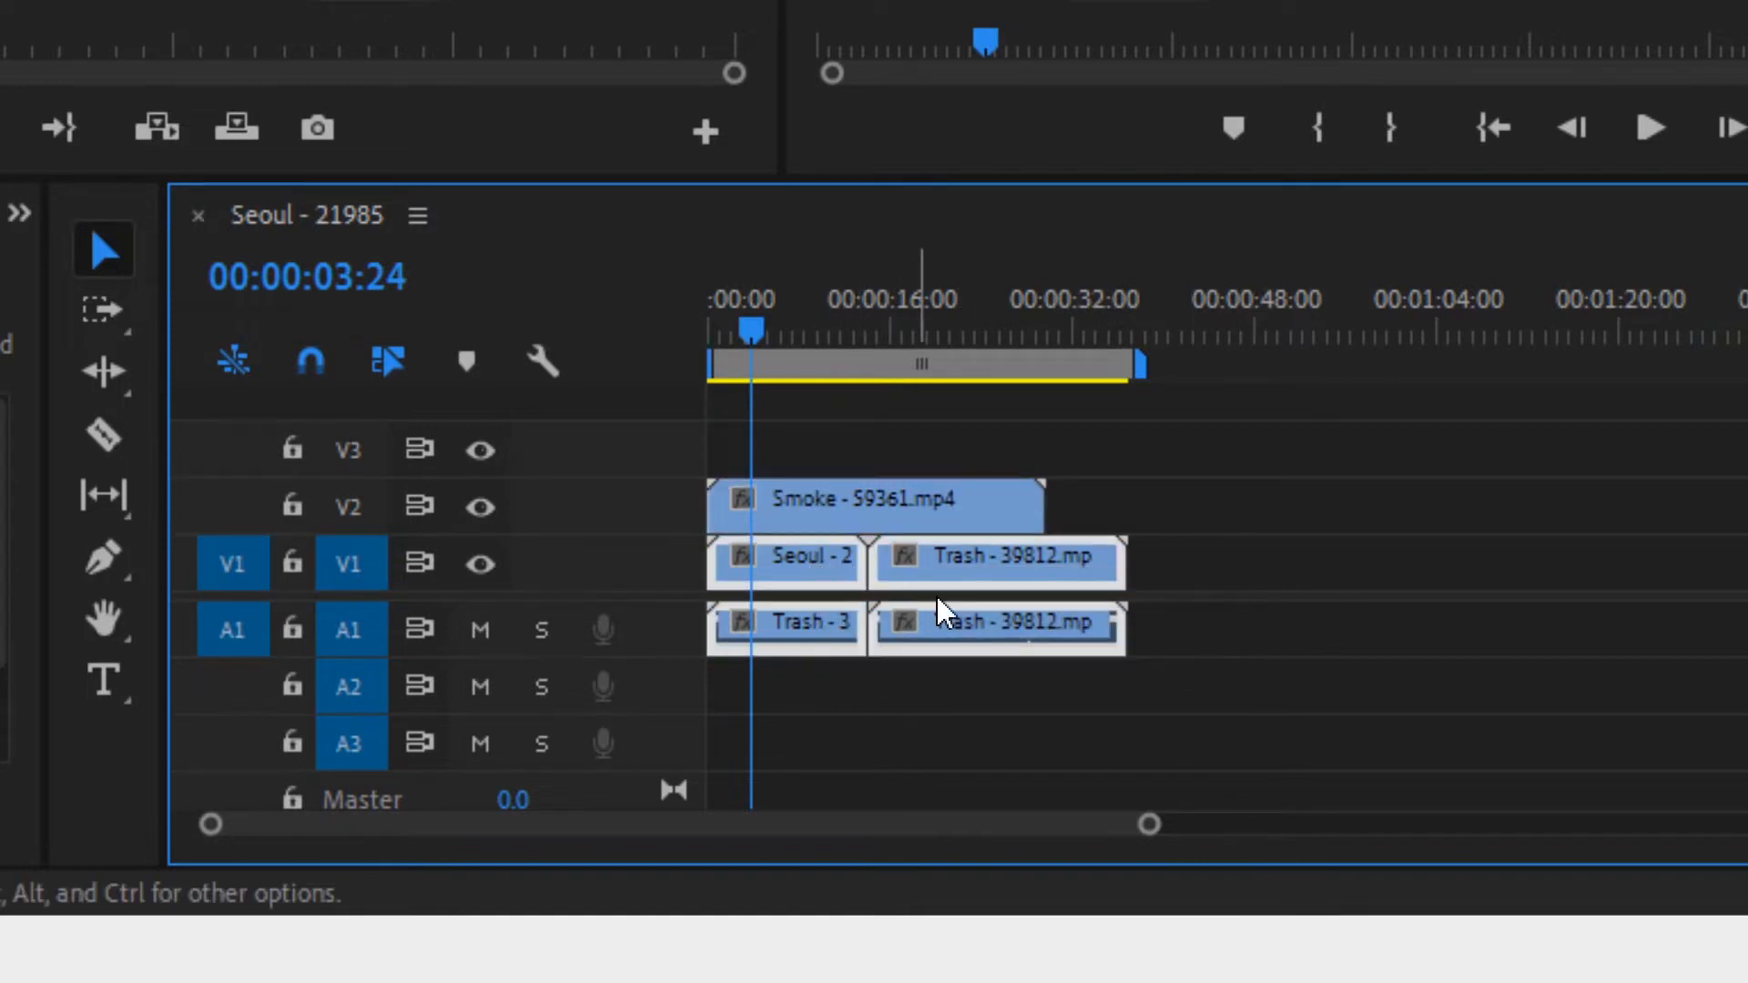
click(978, 526)
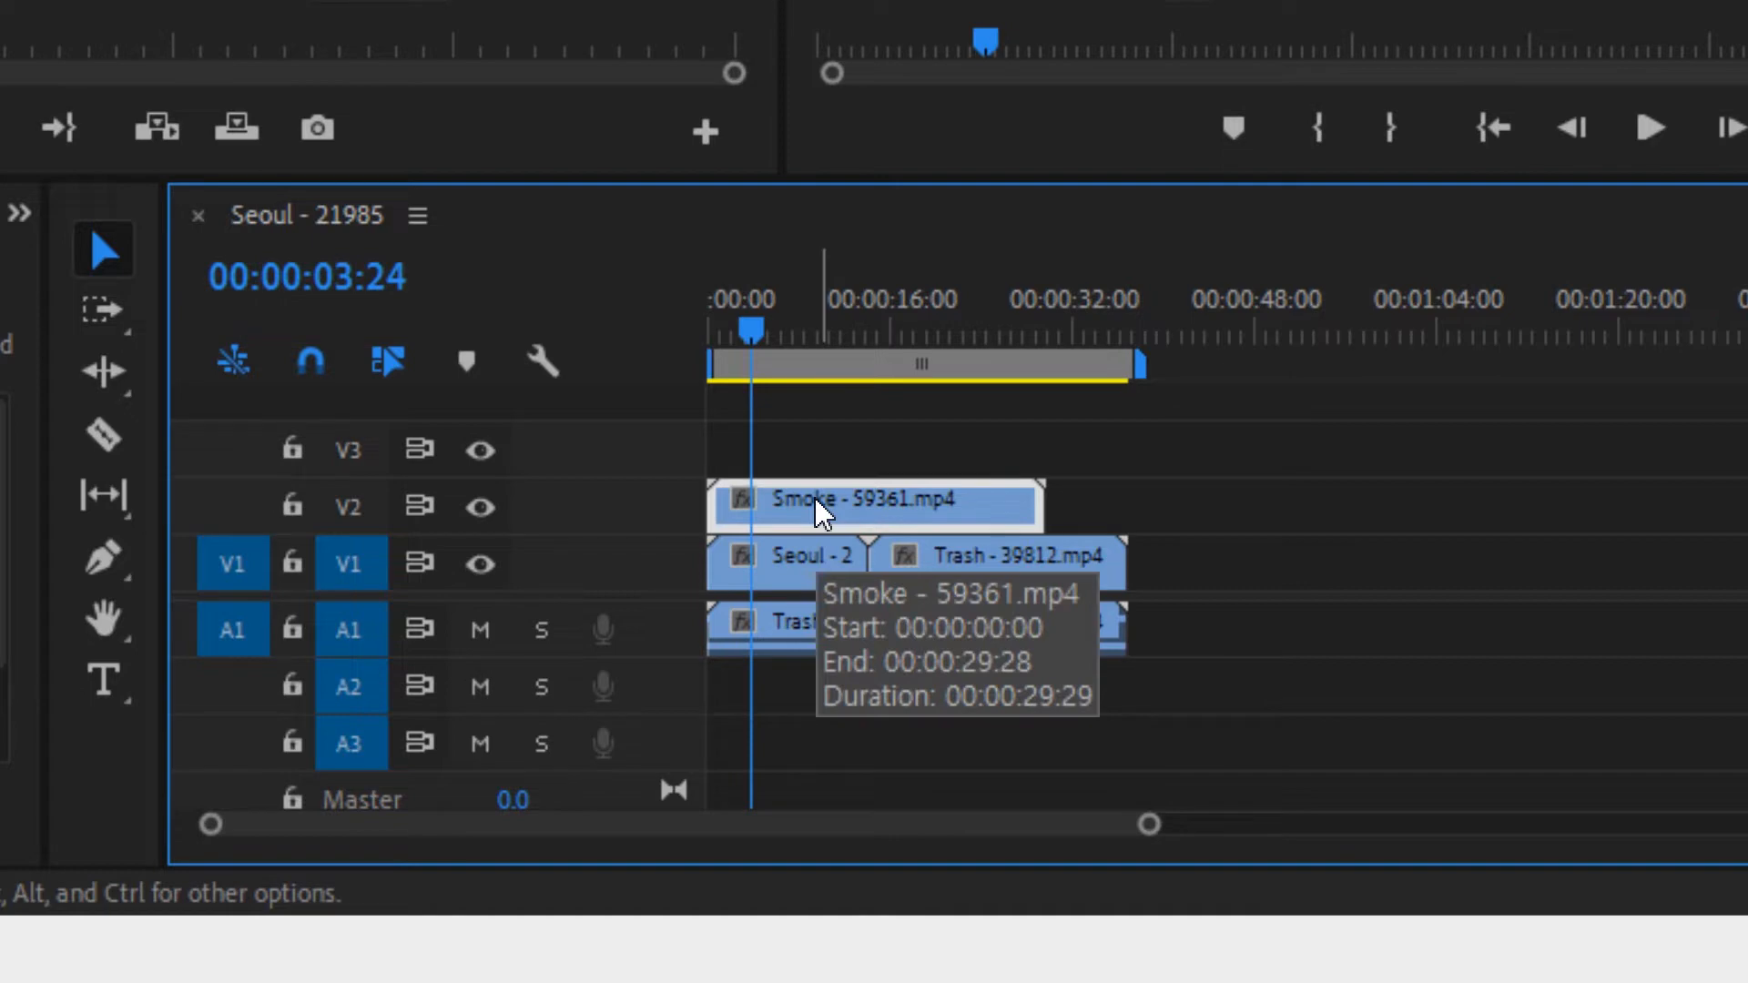
key(b)
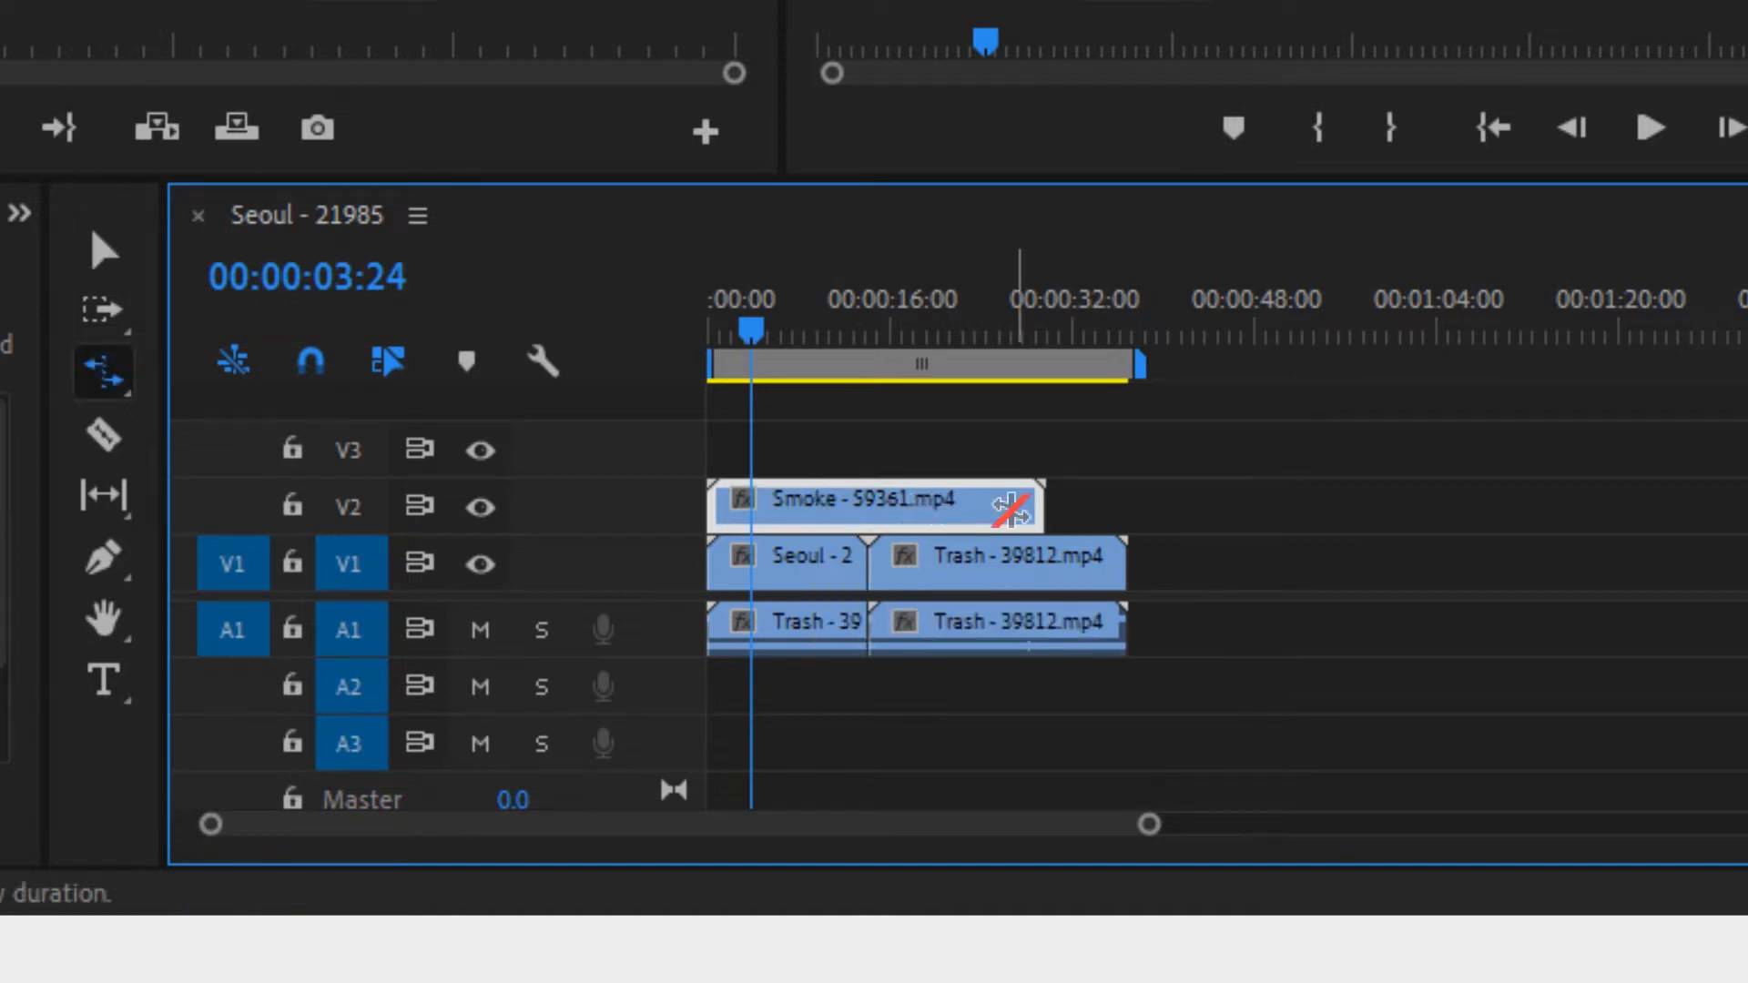
drag(1034, 507, 1111, 510)
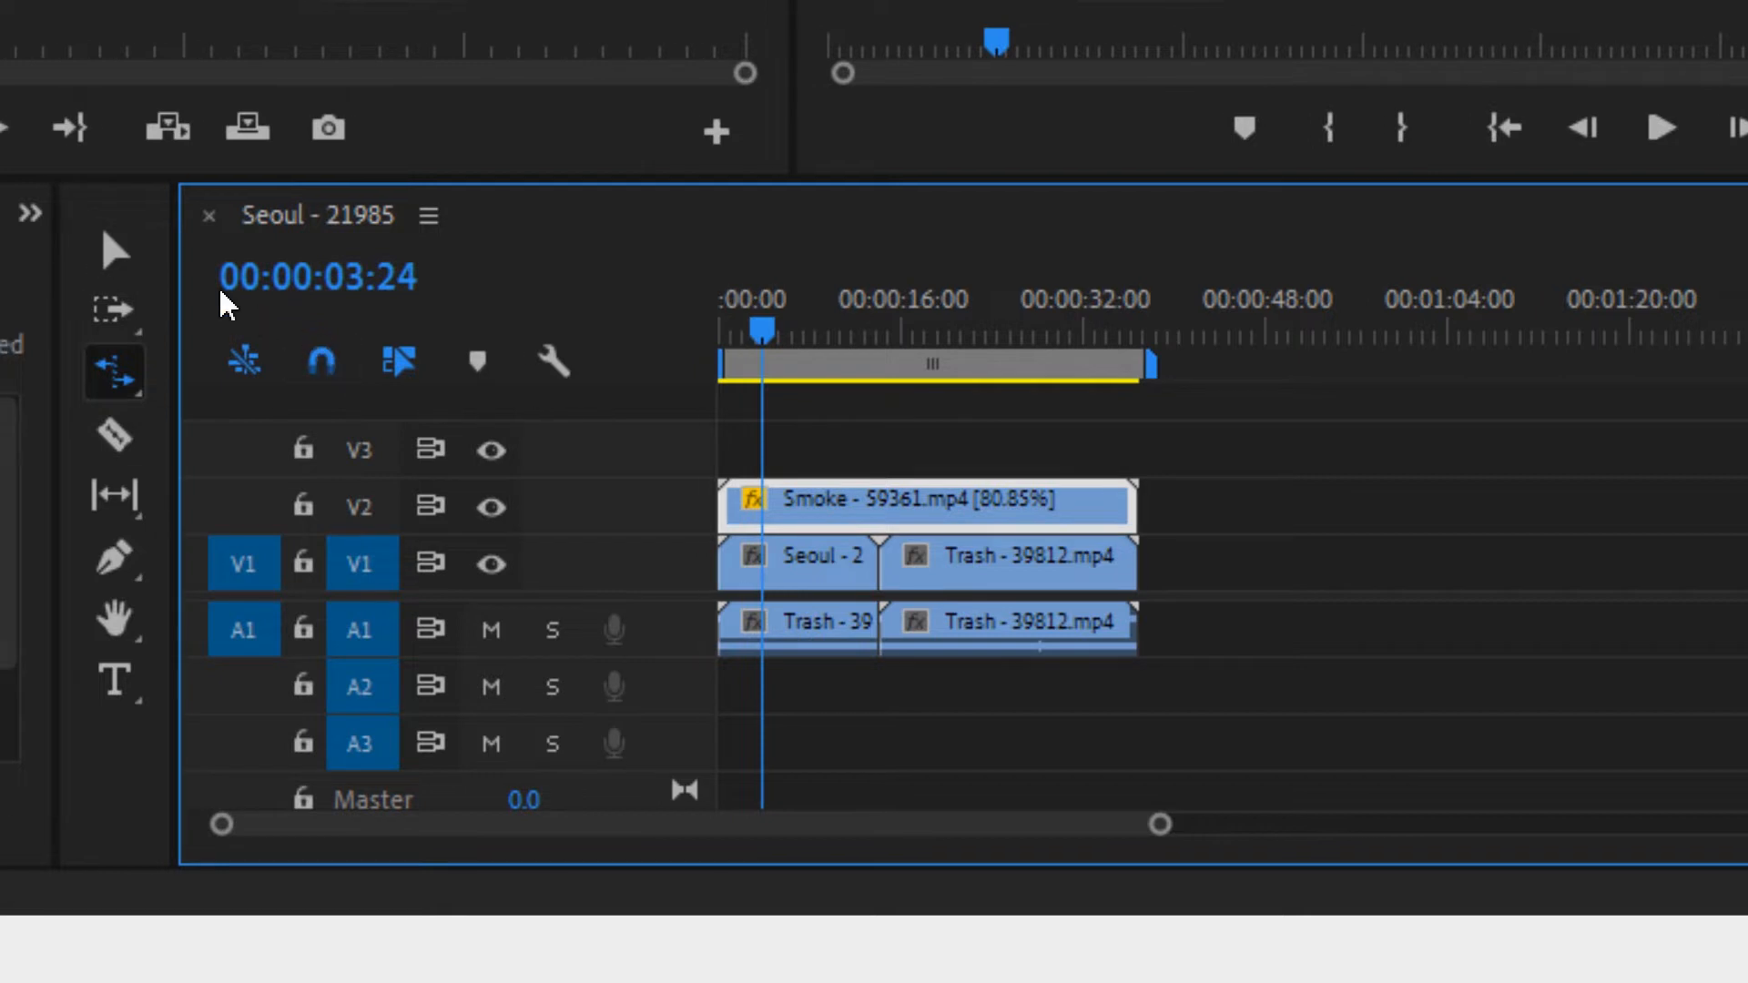
click(218, 254)
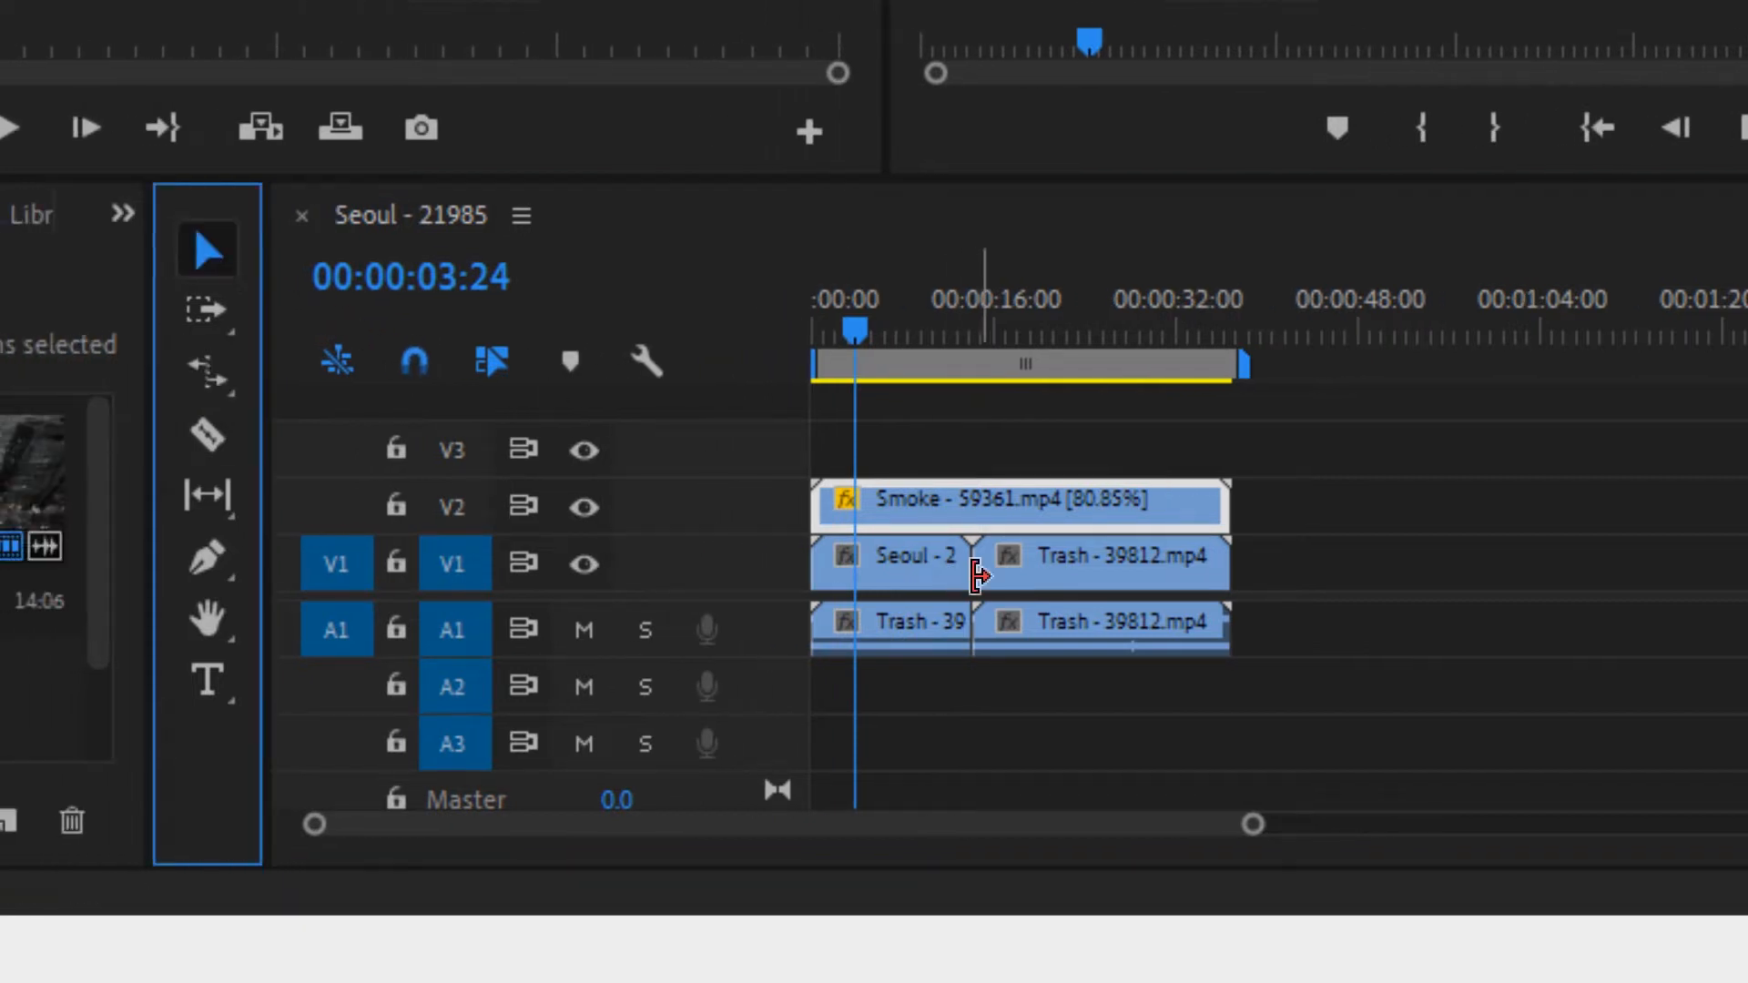
click(1040, 572)
click(921, 587)
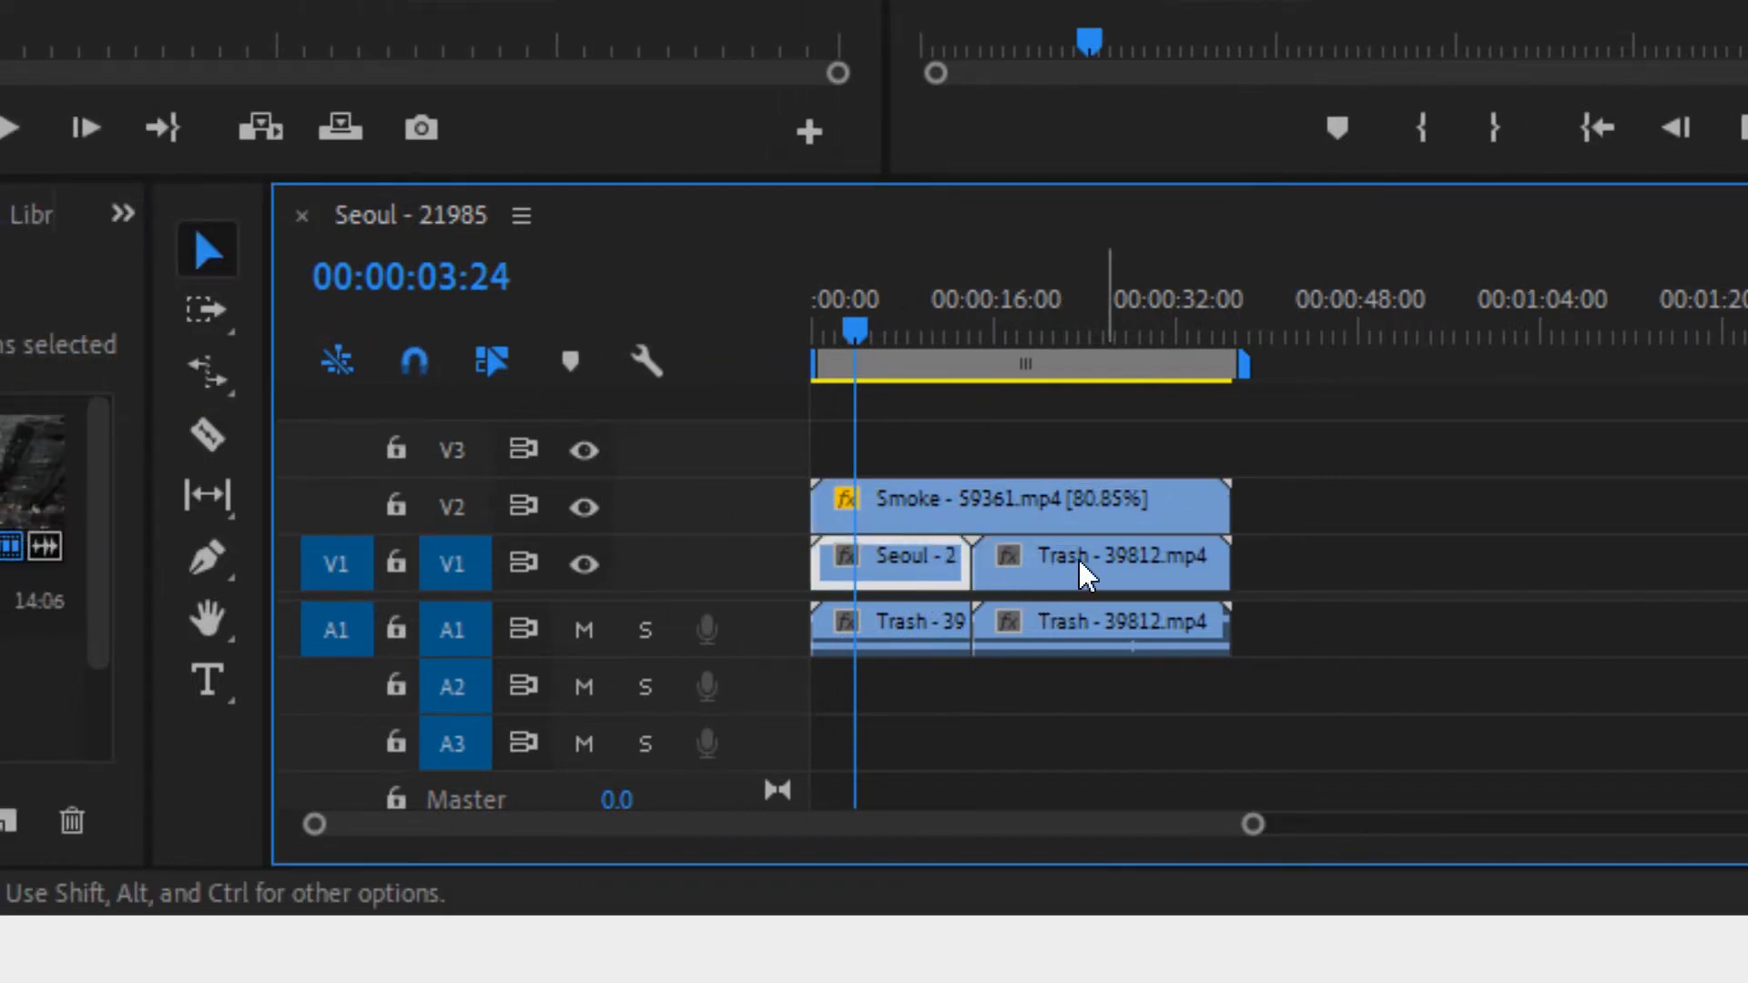
click(1320, 555)
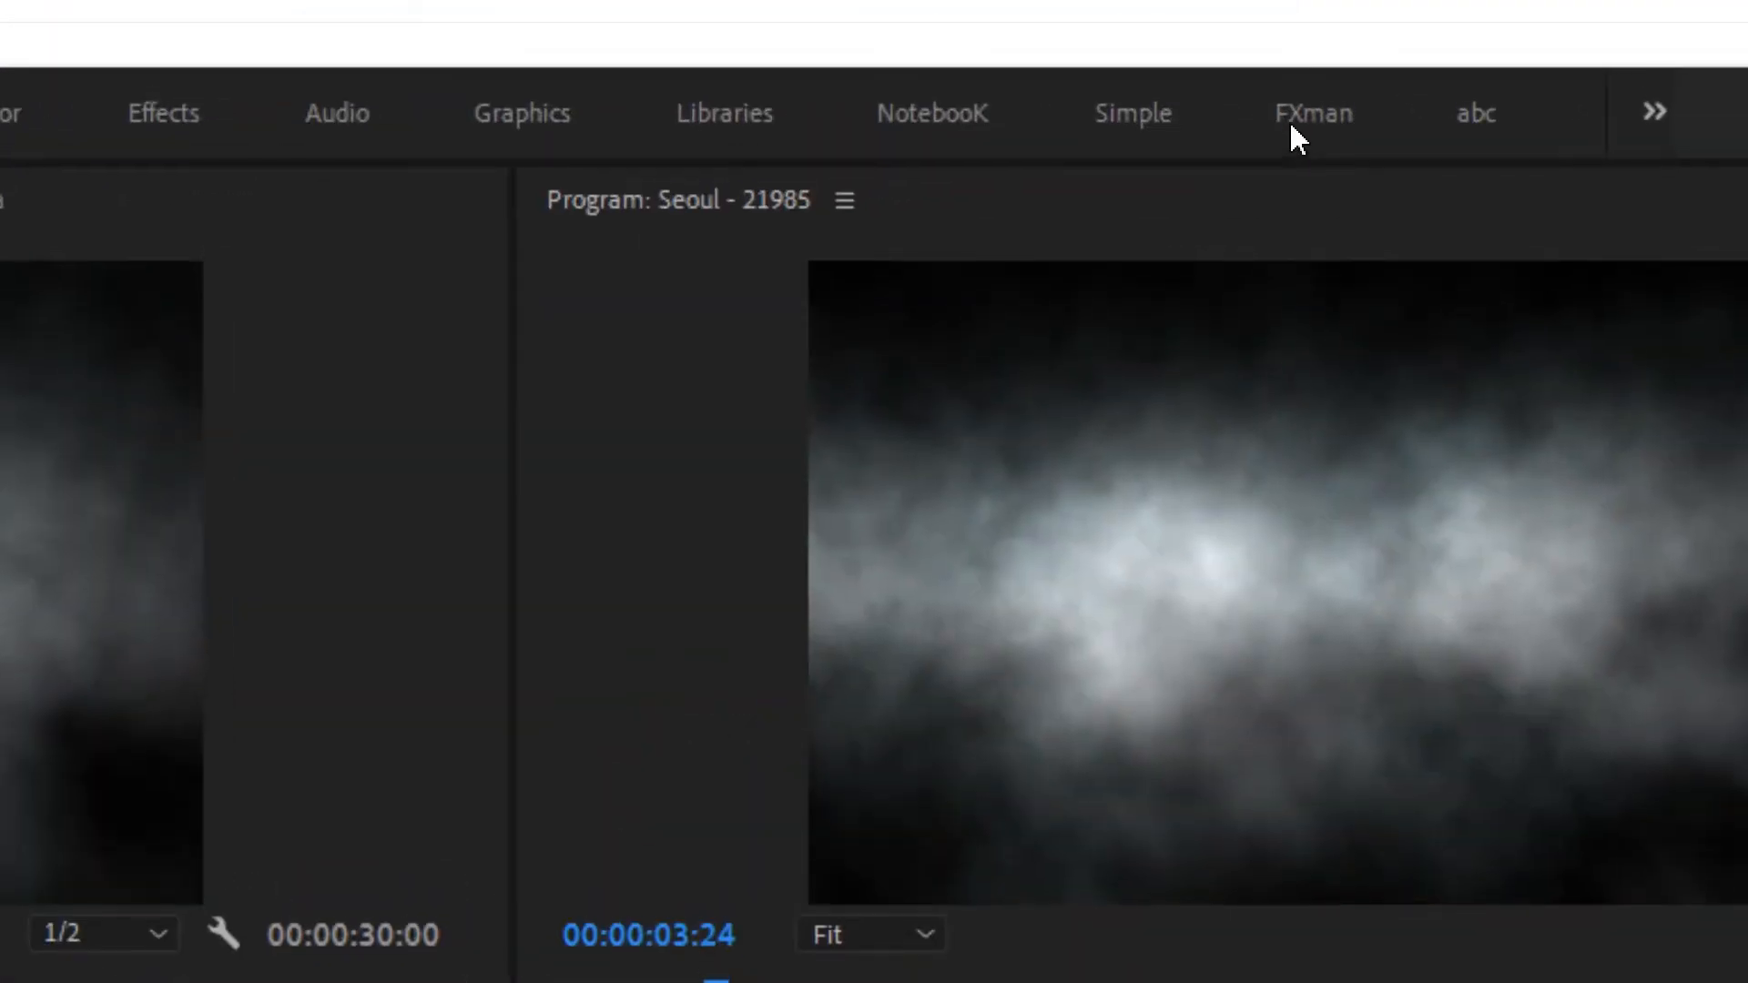
Switch to the FXman workspace, widen the program view and show the list of effects
click(1302, 140)
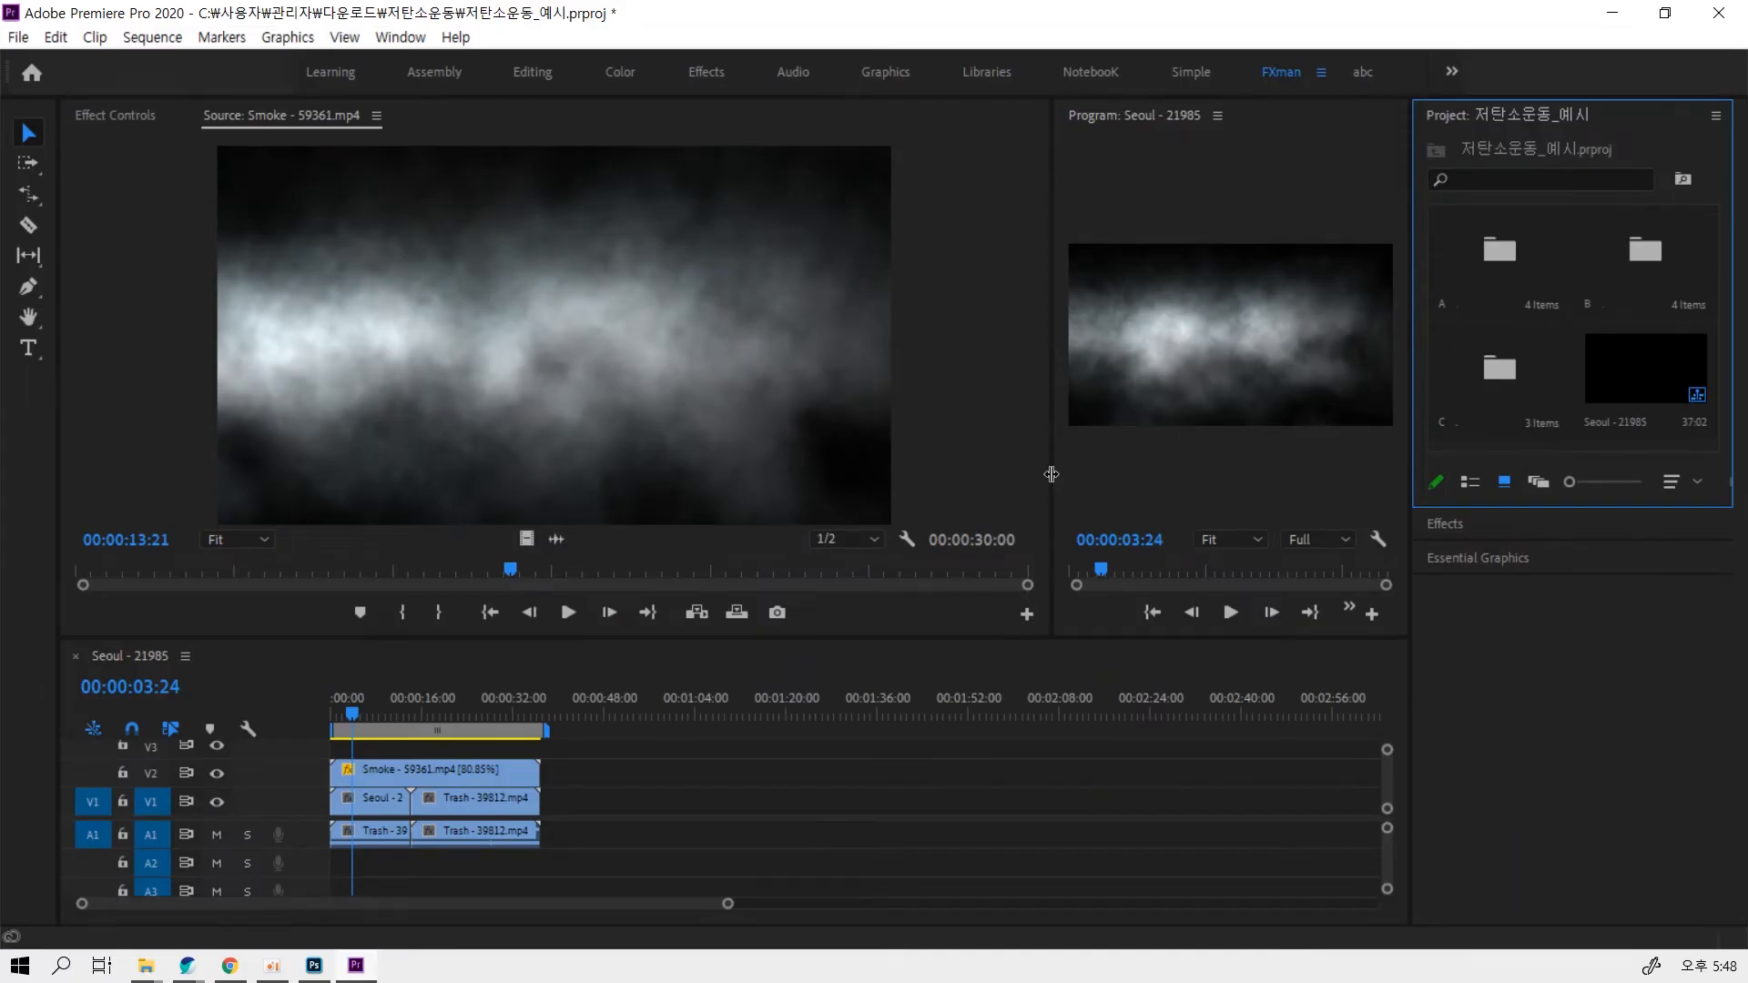
drag(1055, 473, 499, 462)
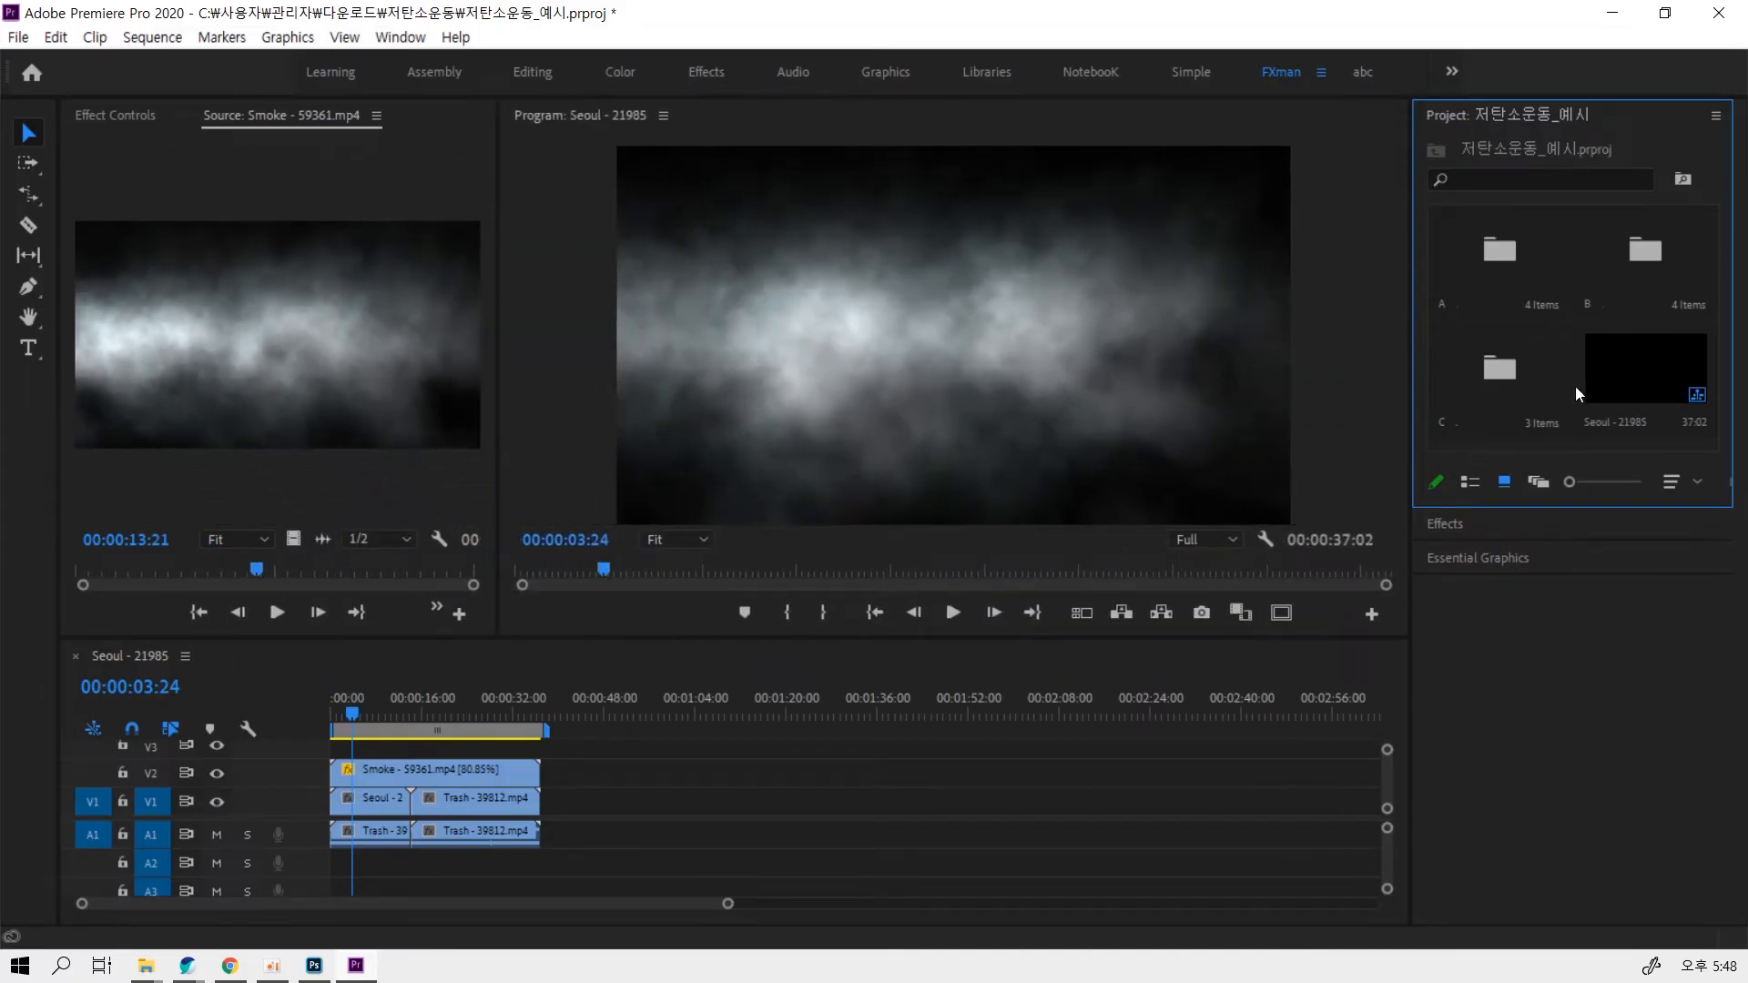
click(1480, 526)
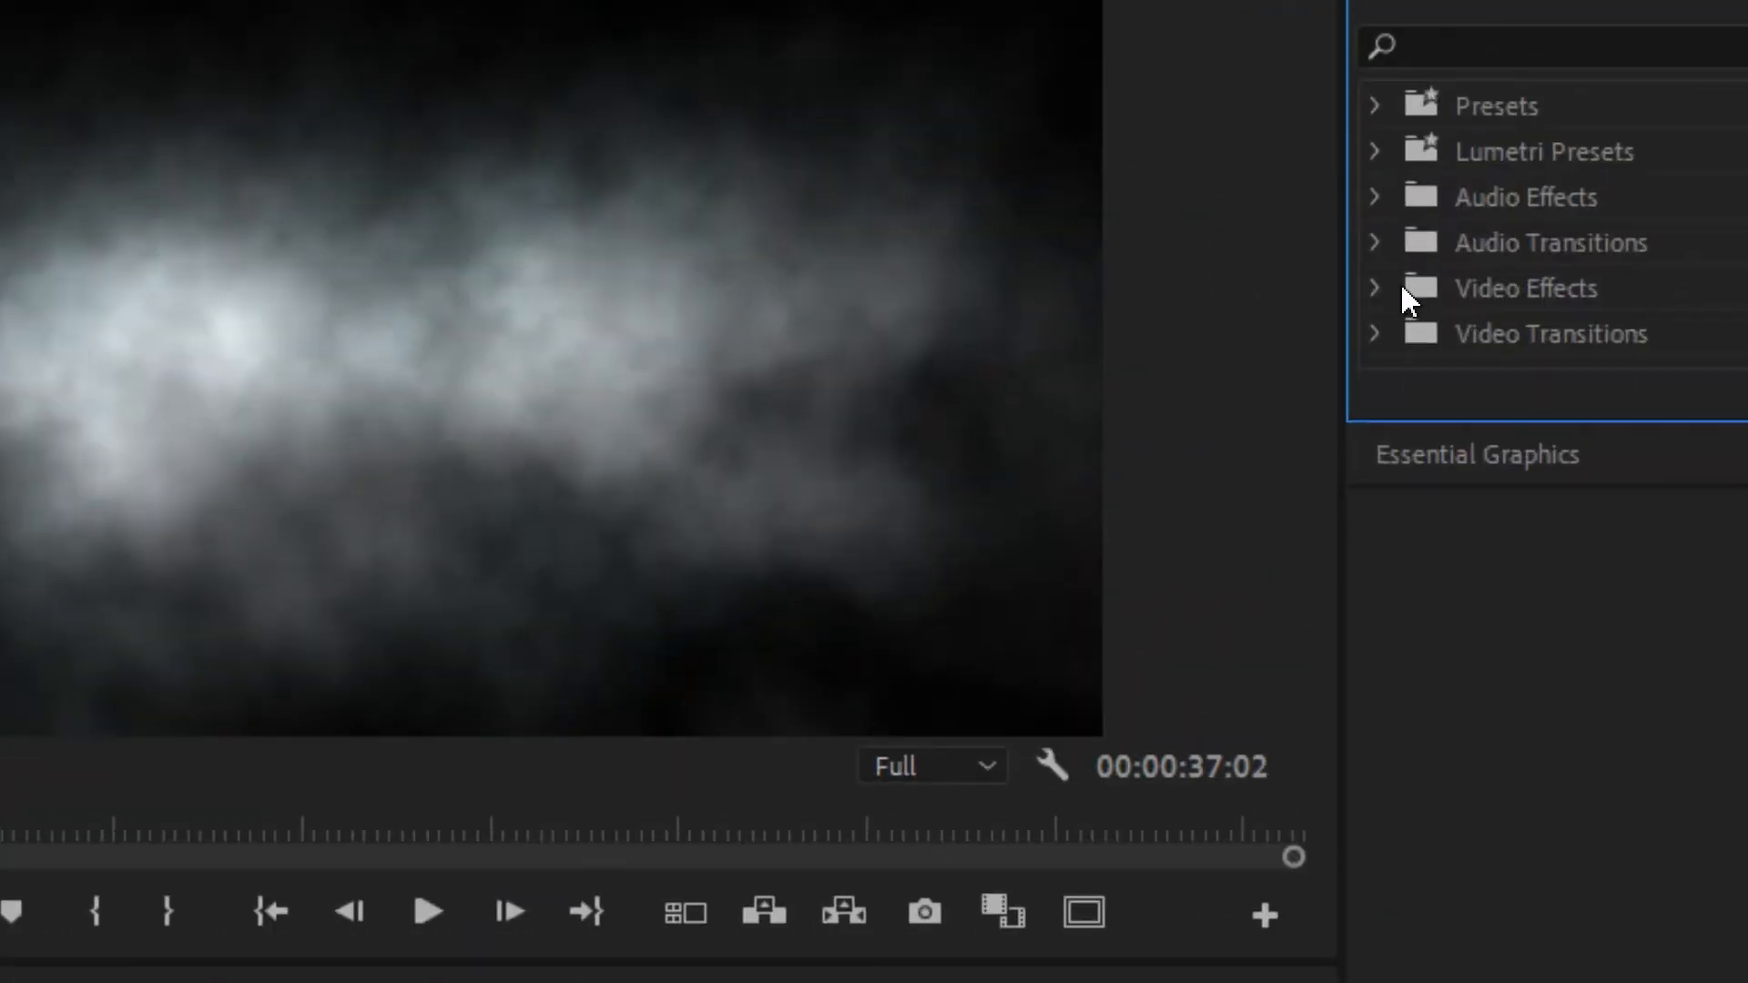
Apply the Cross Dissolve video transition at the cut between the Seoul and Trash clips on V1, accepting repeated frames
click(1395, 287)
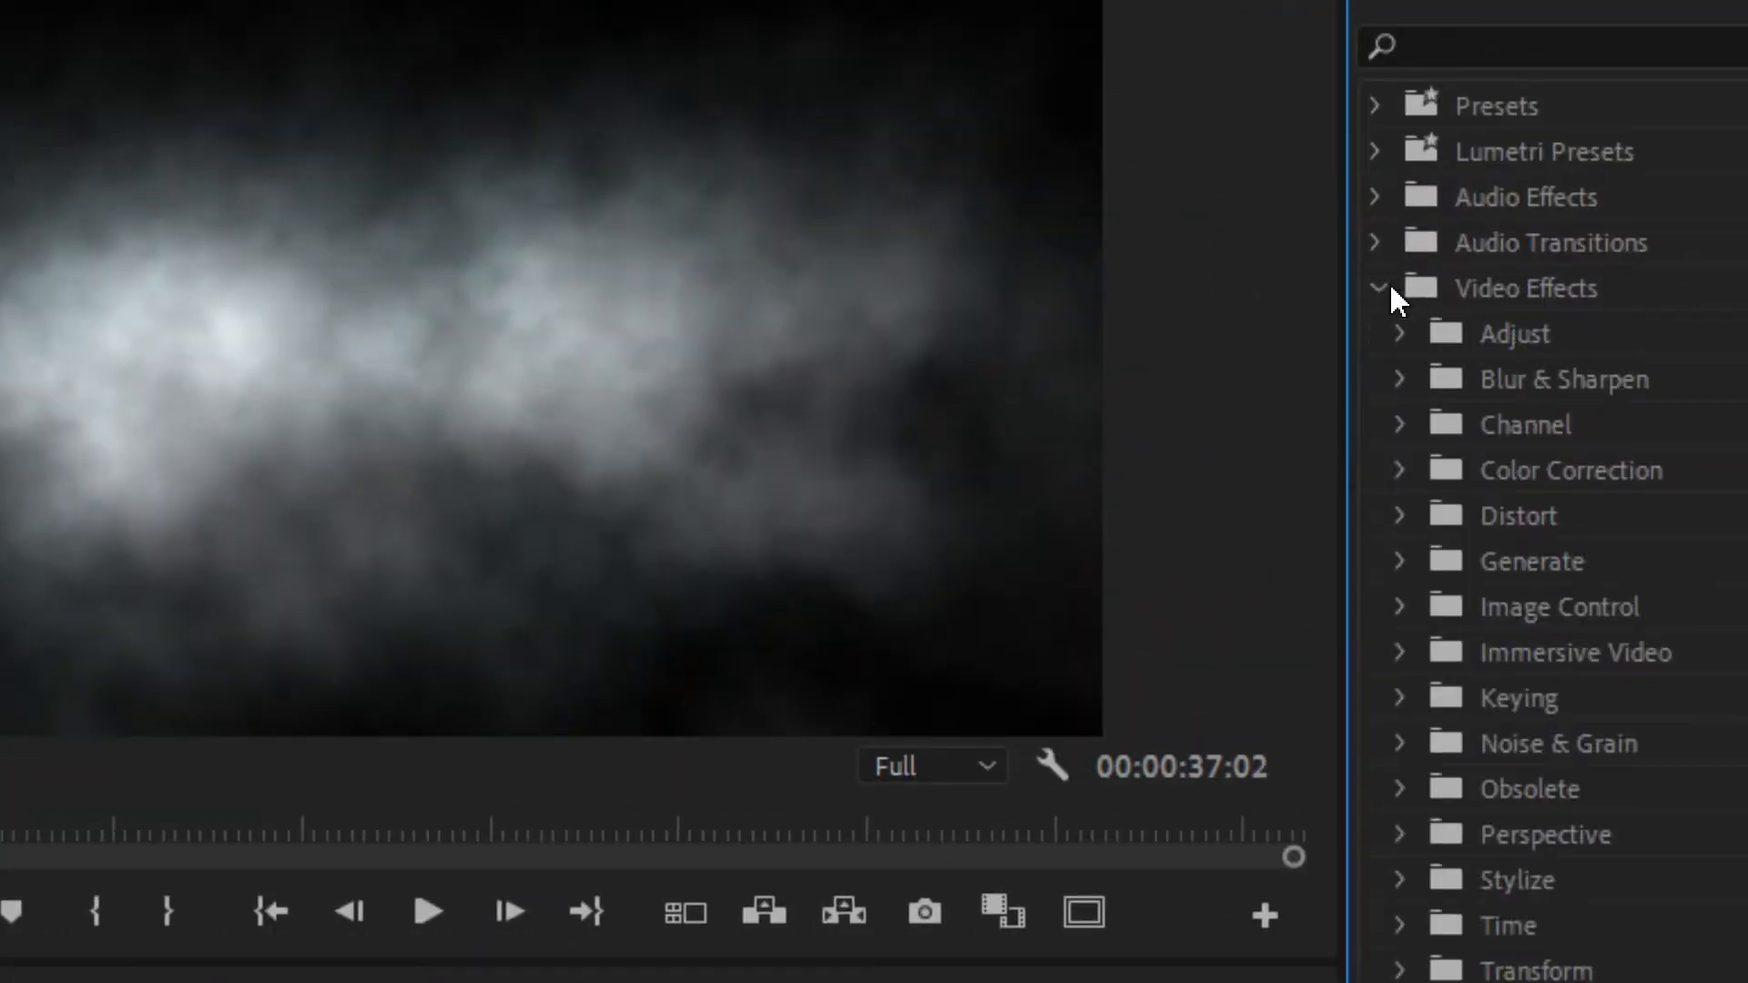
click(1387, 288)
click(1371, 336)
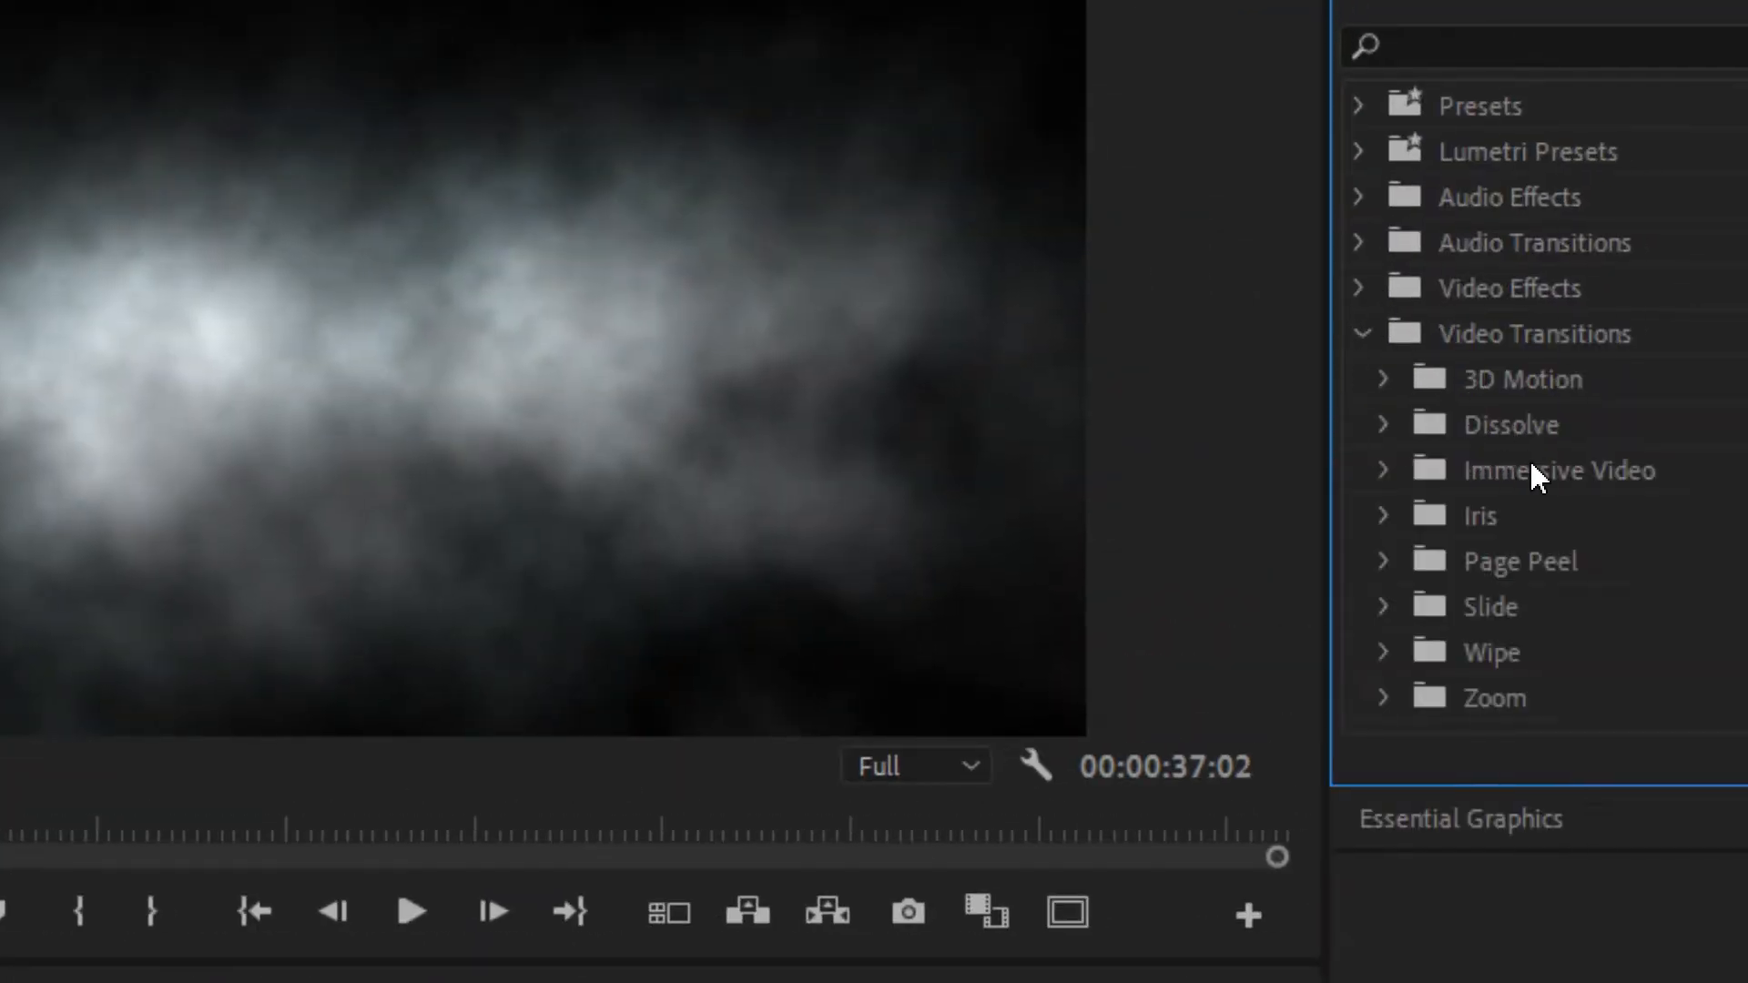
click(1382, 425)
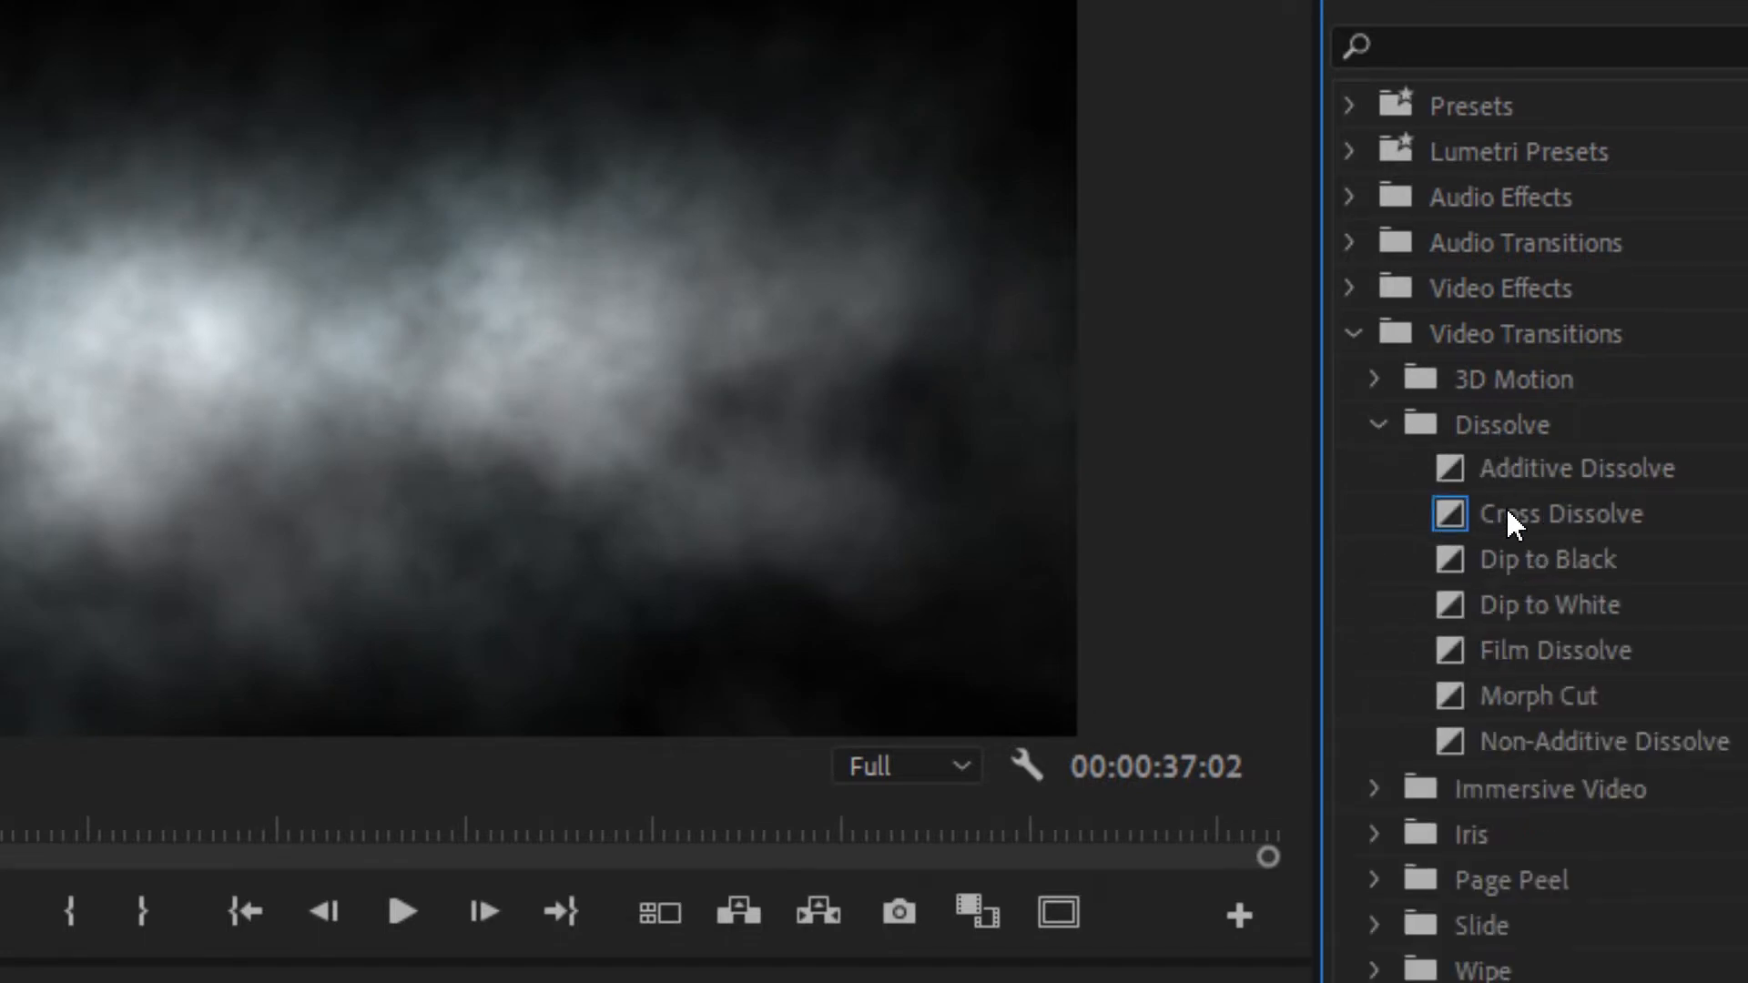
drag(1506, 508, 827, 615)
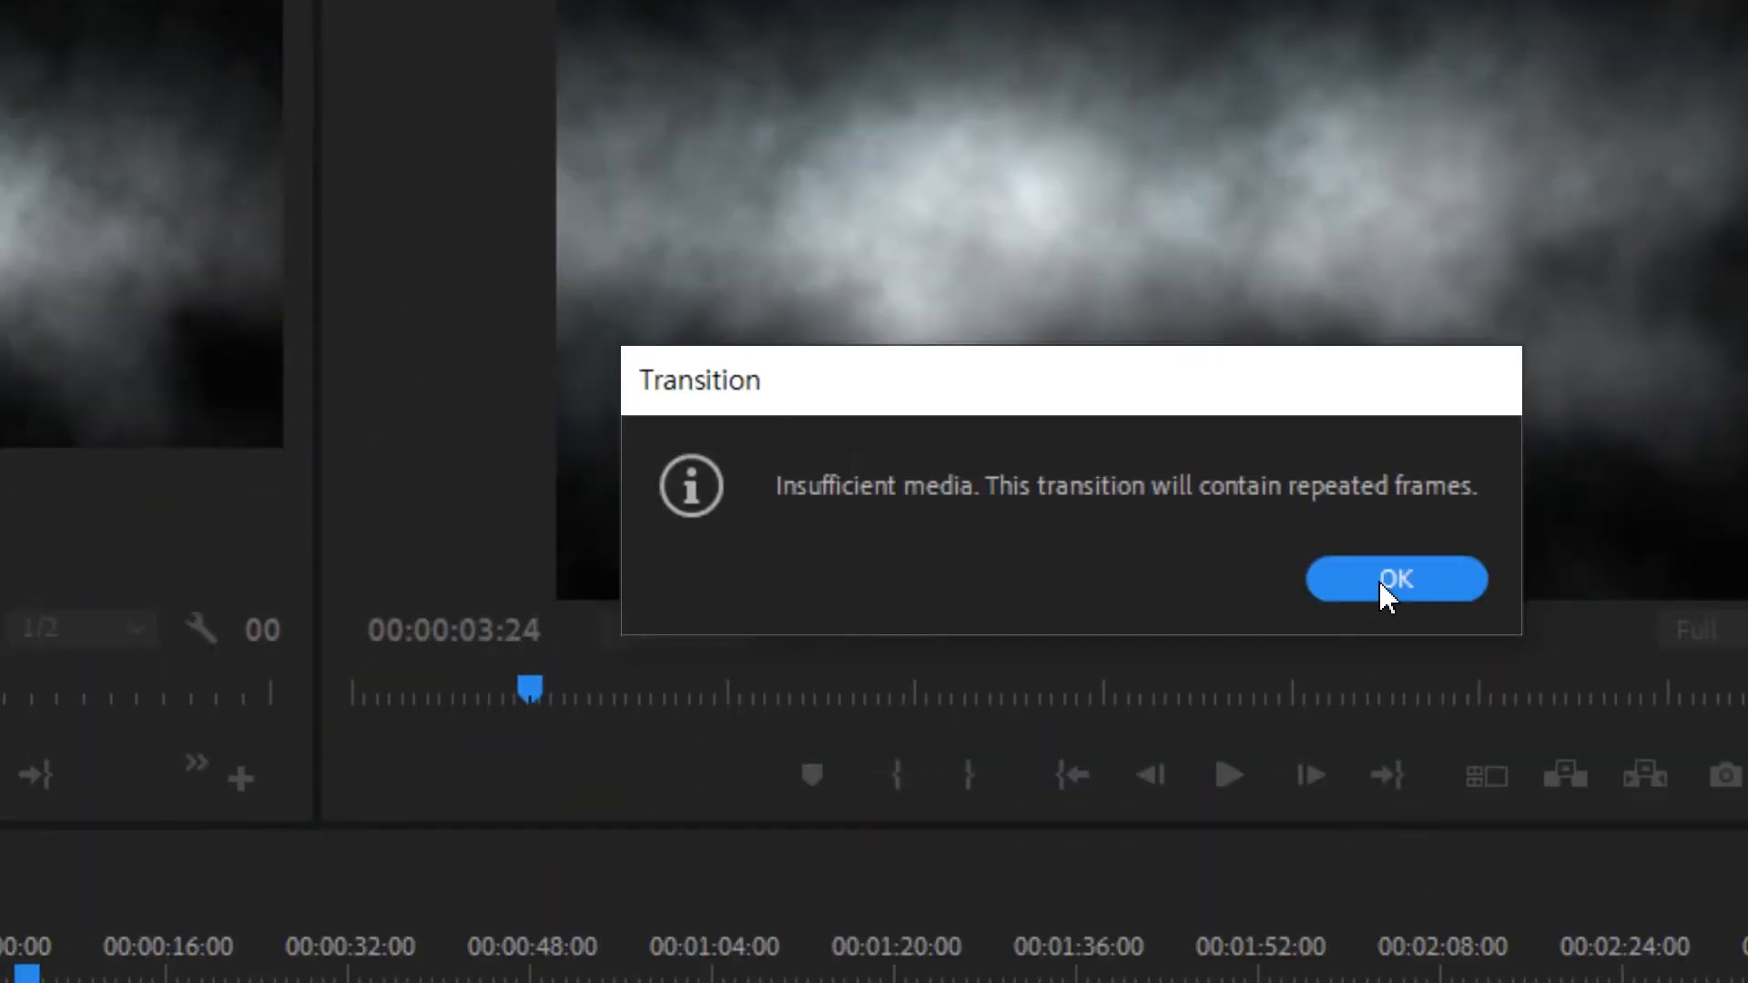
click(1382, 583)
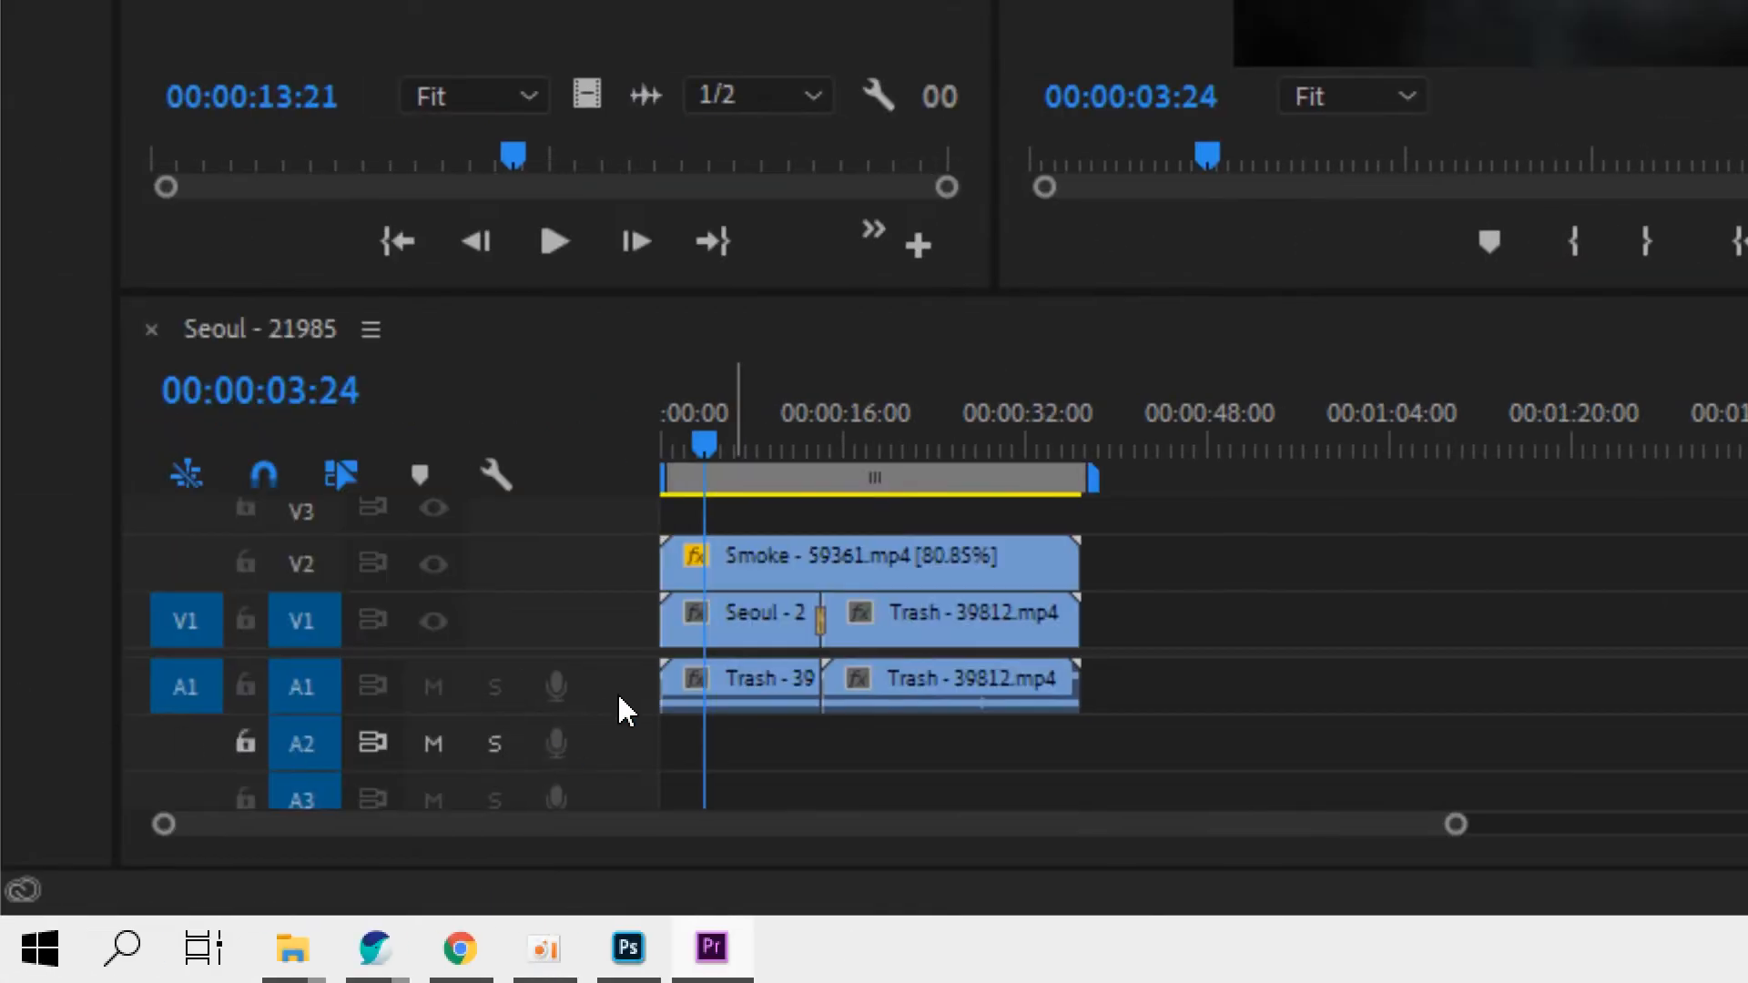
Examine the Cross Dissolve up close at the cut between the Seoul and Trash clips
click(905, 630)
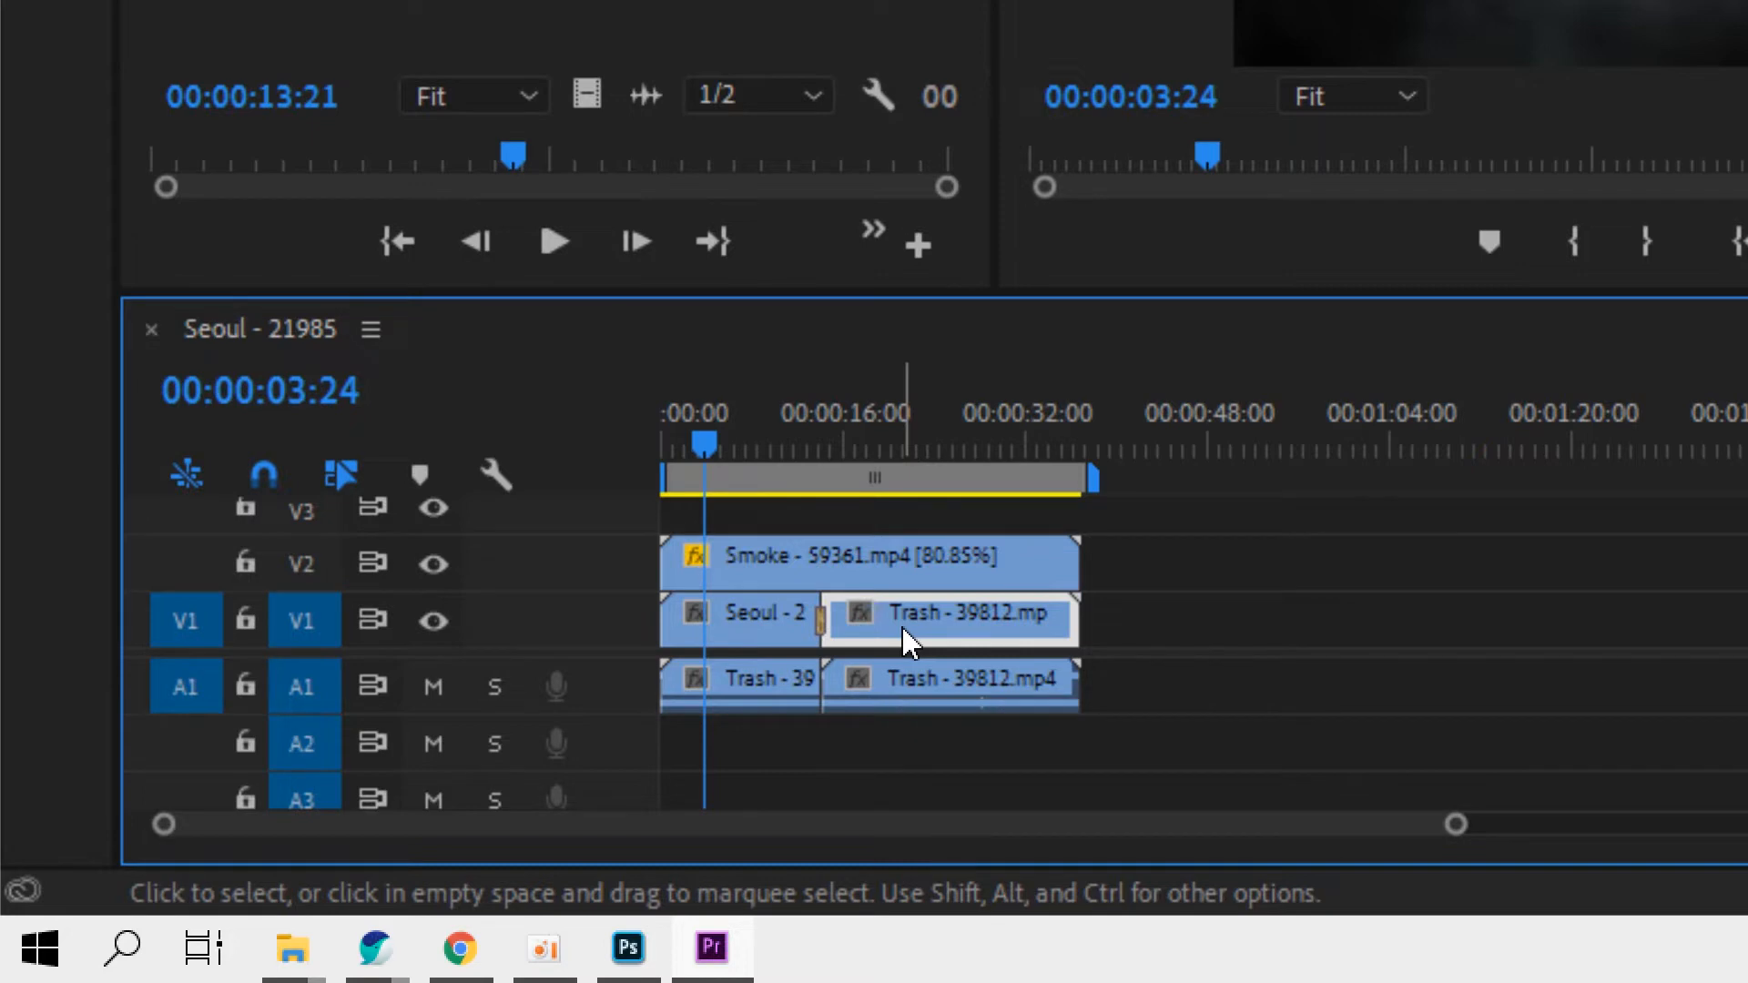
key(Home)
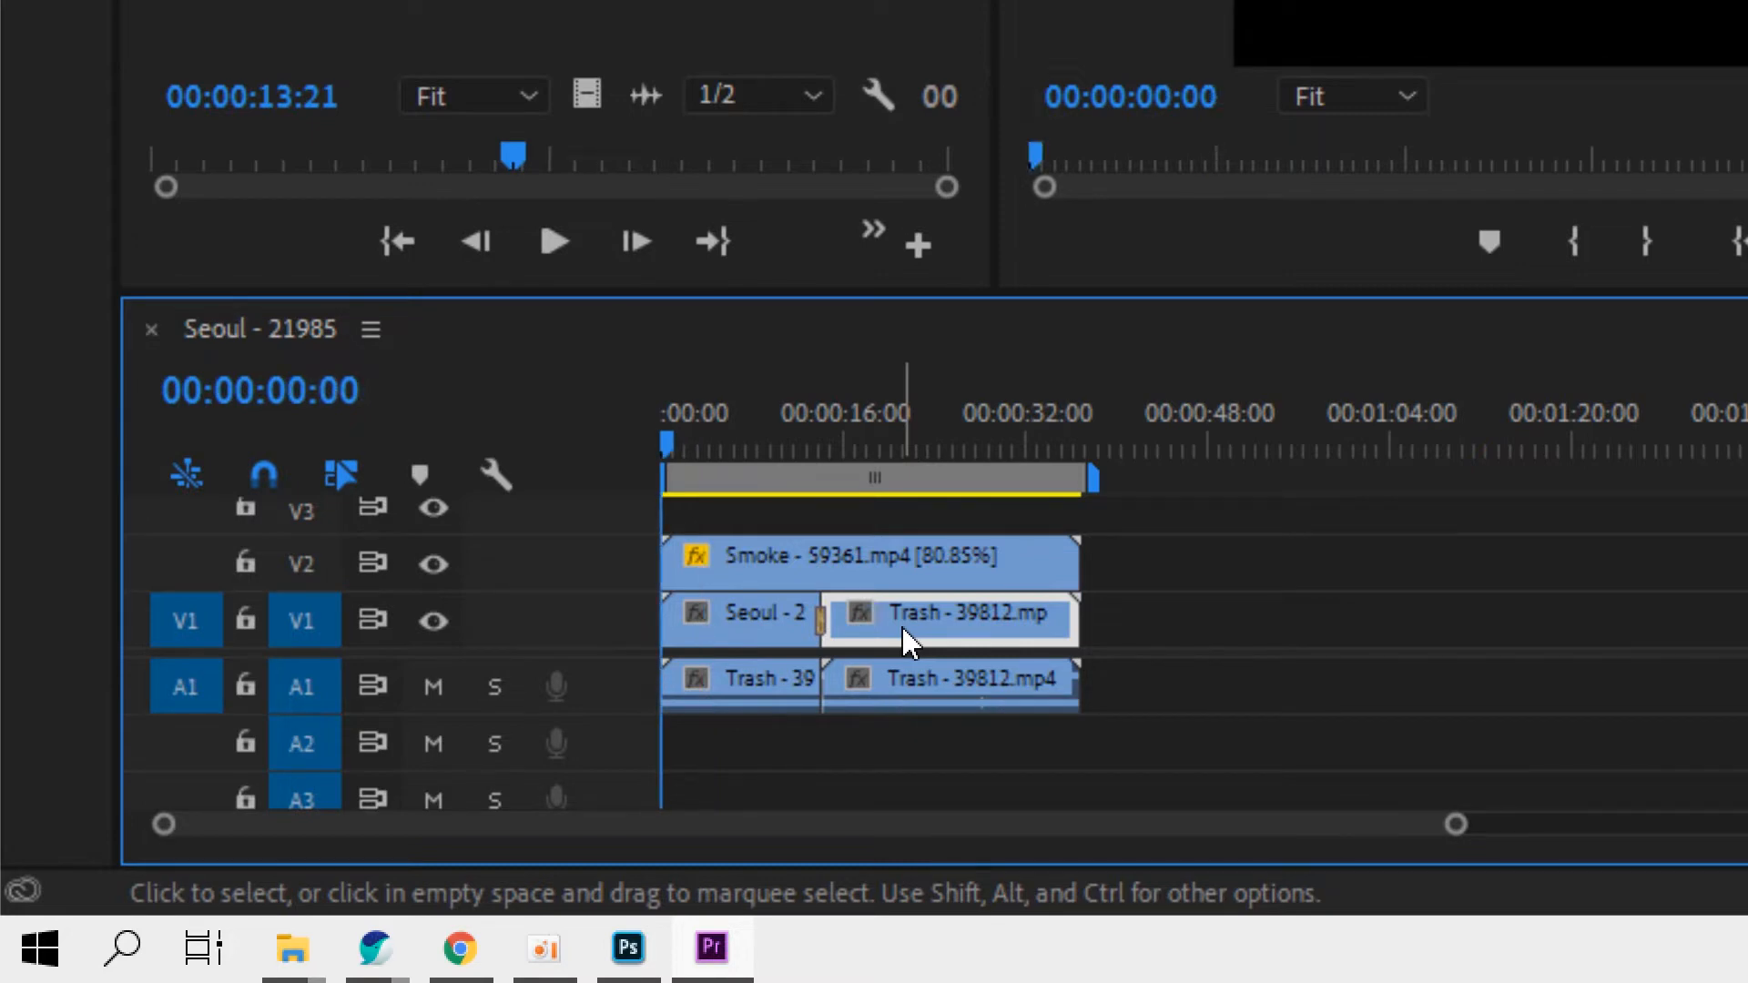
key(End)
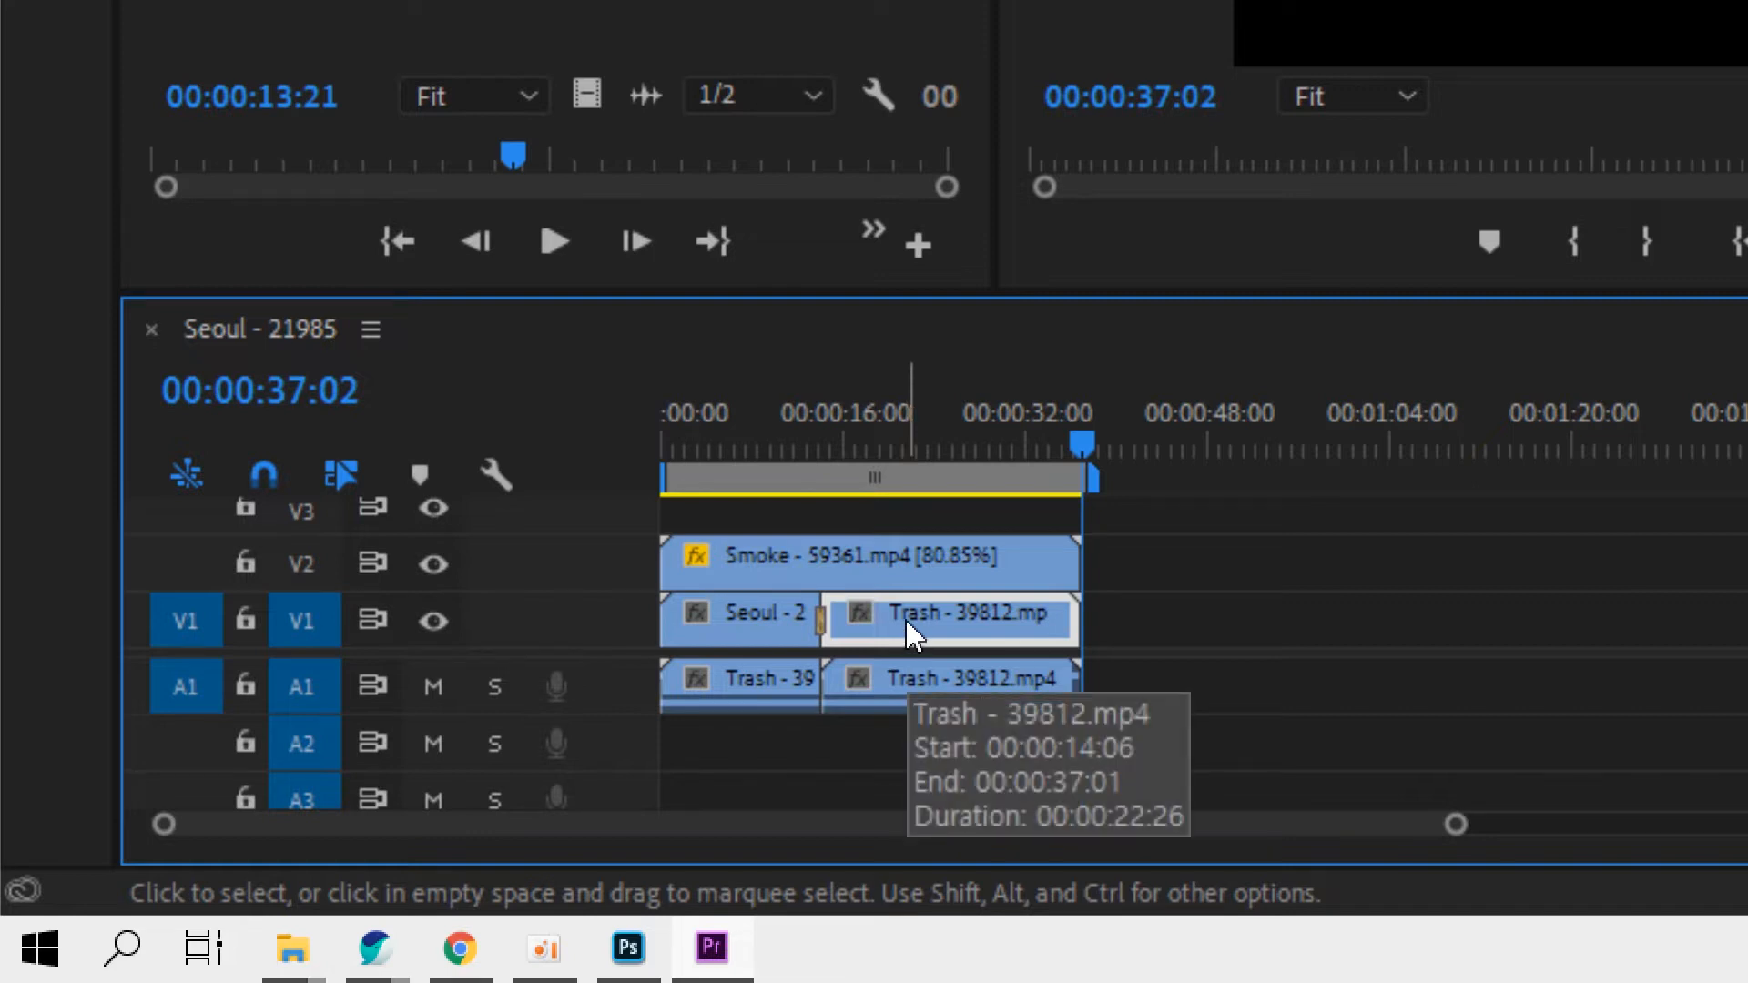
key(shift+Up)
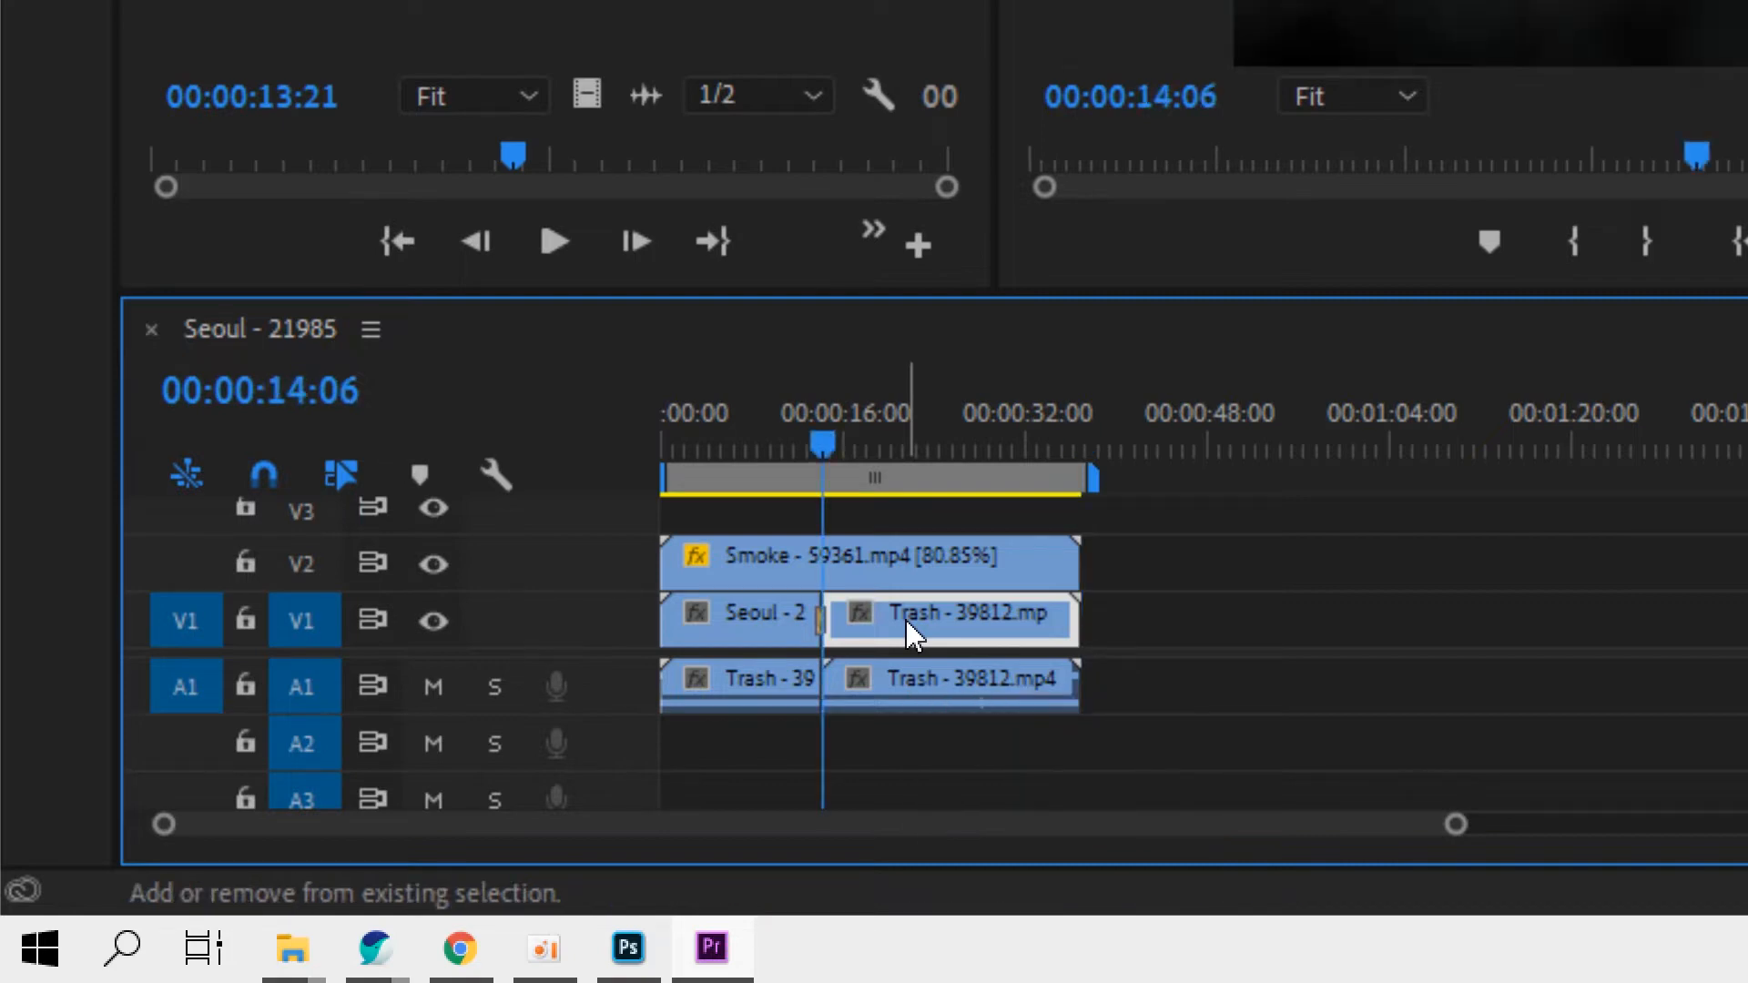
key(equal)
key(equal)
key(equal)
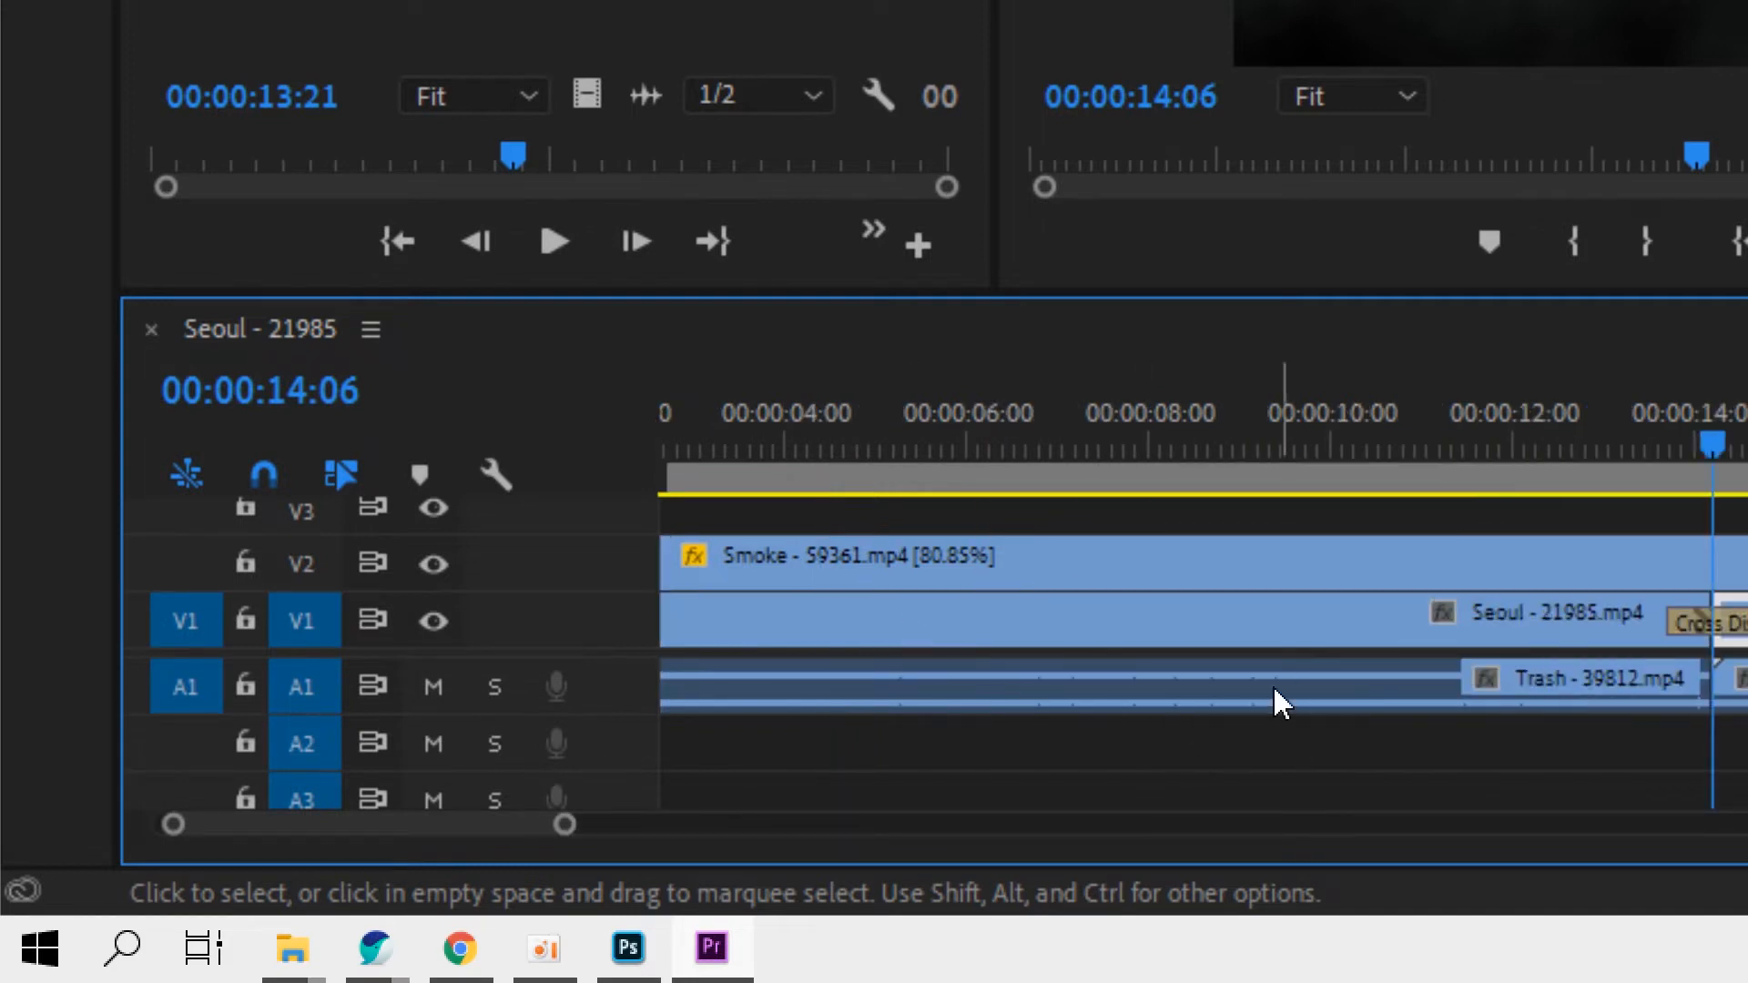
scroll(1284, 676, down, 5)
scroll(1288, 675, up, 4)
scroll(1287, 678, down, 10)
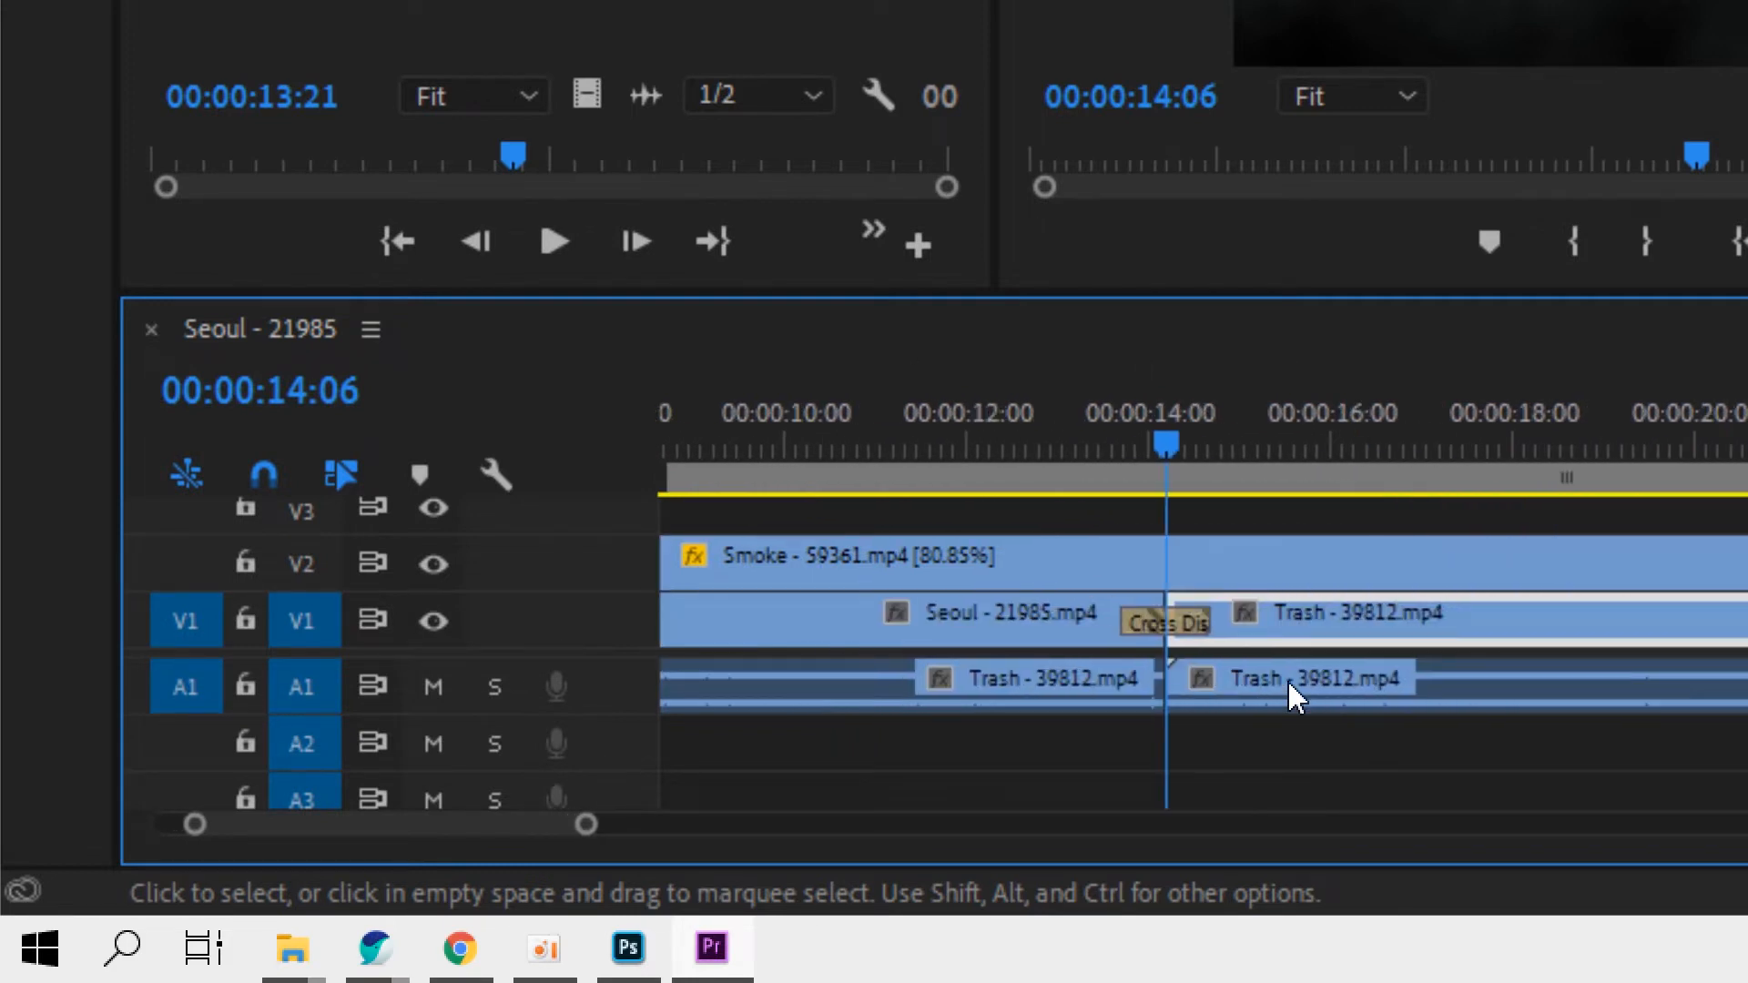
scroll(1289, 682, down, 2)
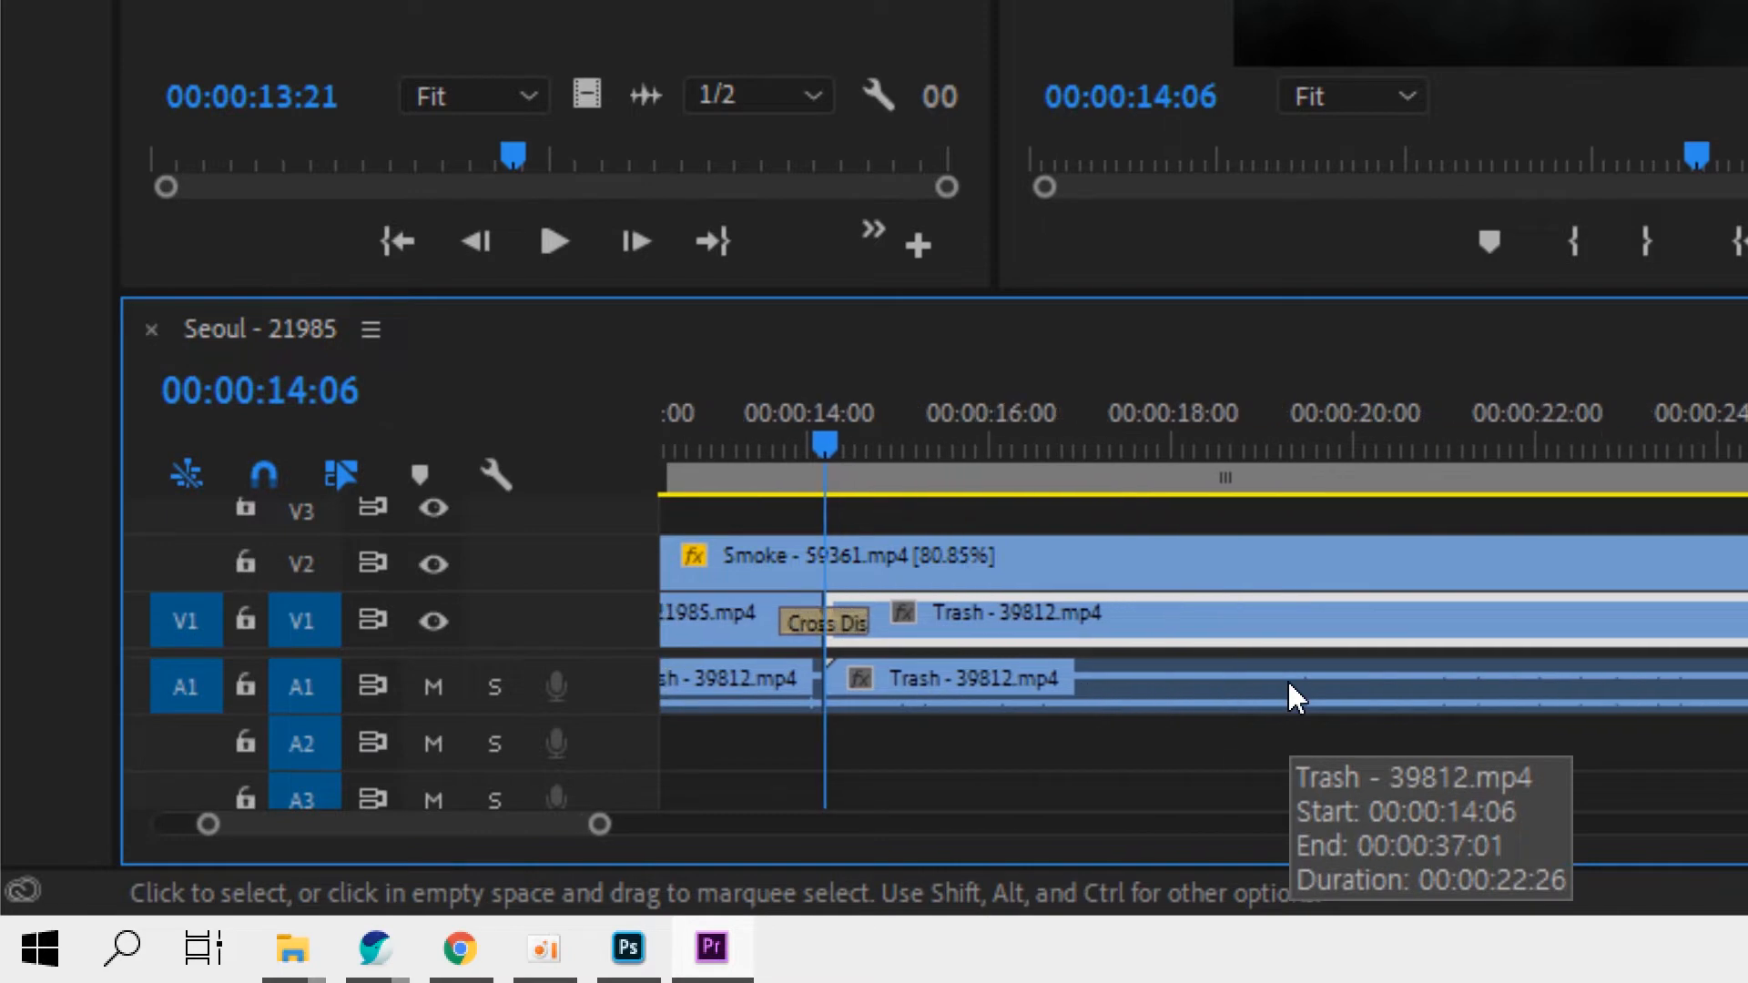
scroll(1289, 683, down, 1)
scroll(1291, 685, up, 2)
scroll(1289, 679, up, 2)
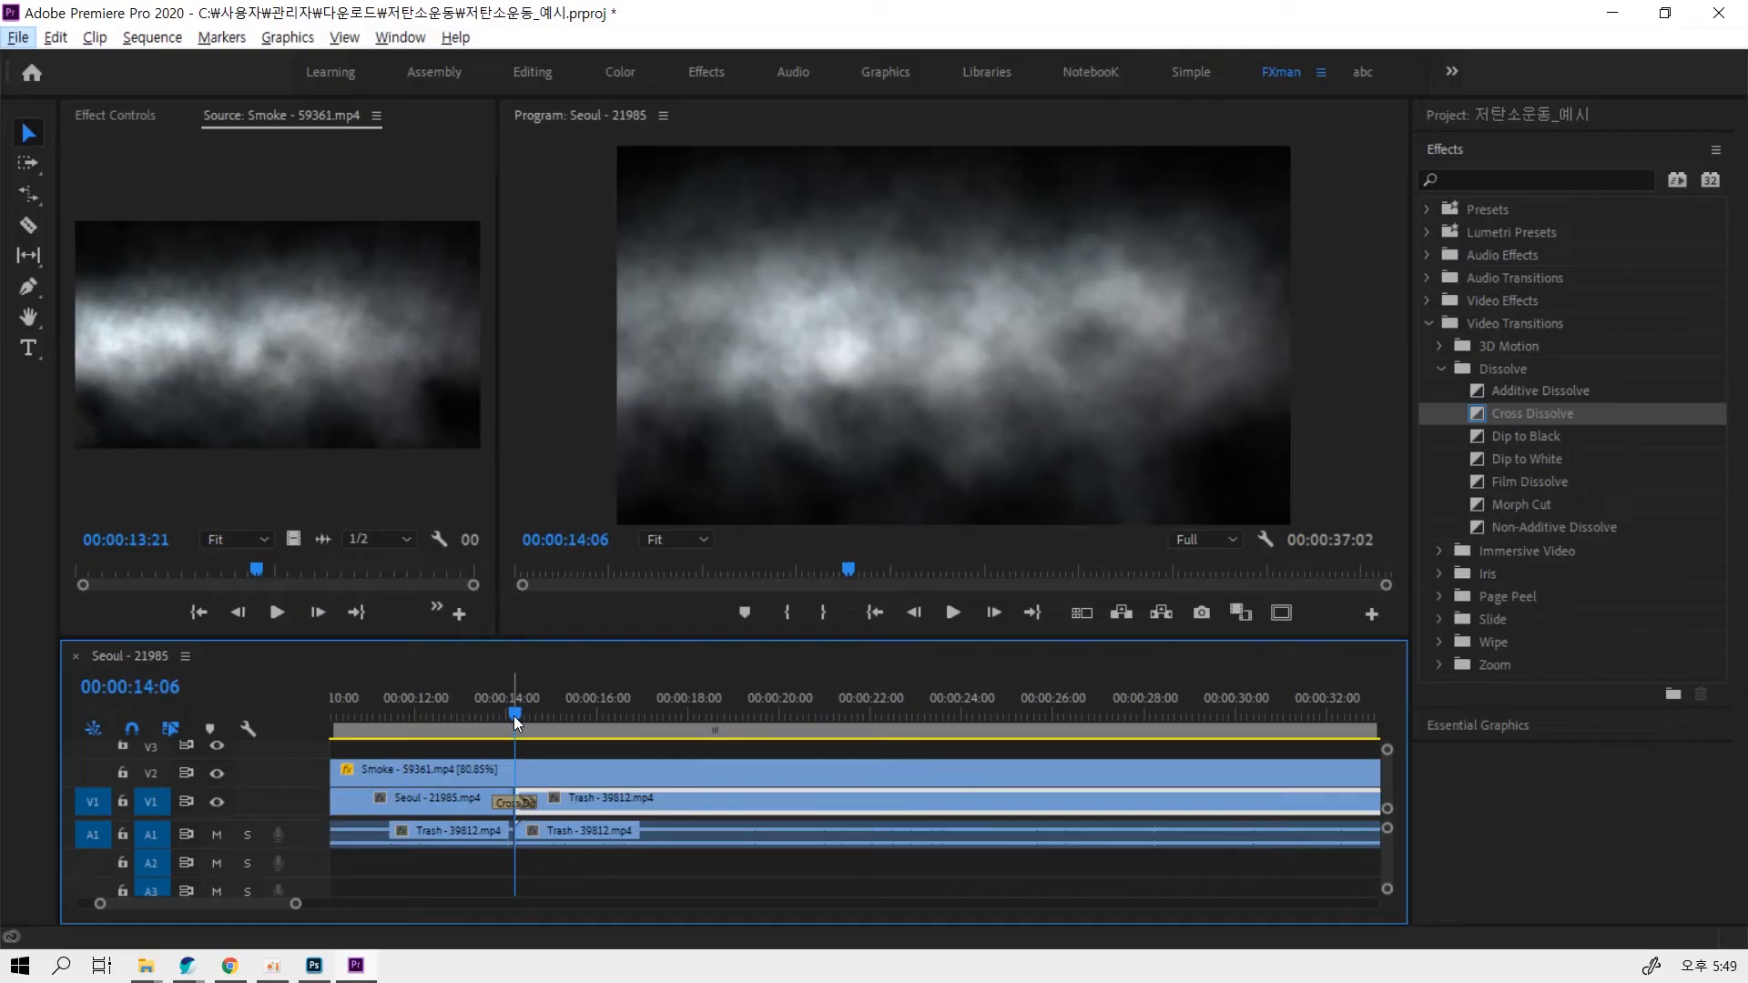
Set the Smoke clip's opacity blend mode to Screen, and scrub the playhead back to the sequence start
drag(514, 716, 426, 734)
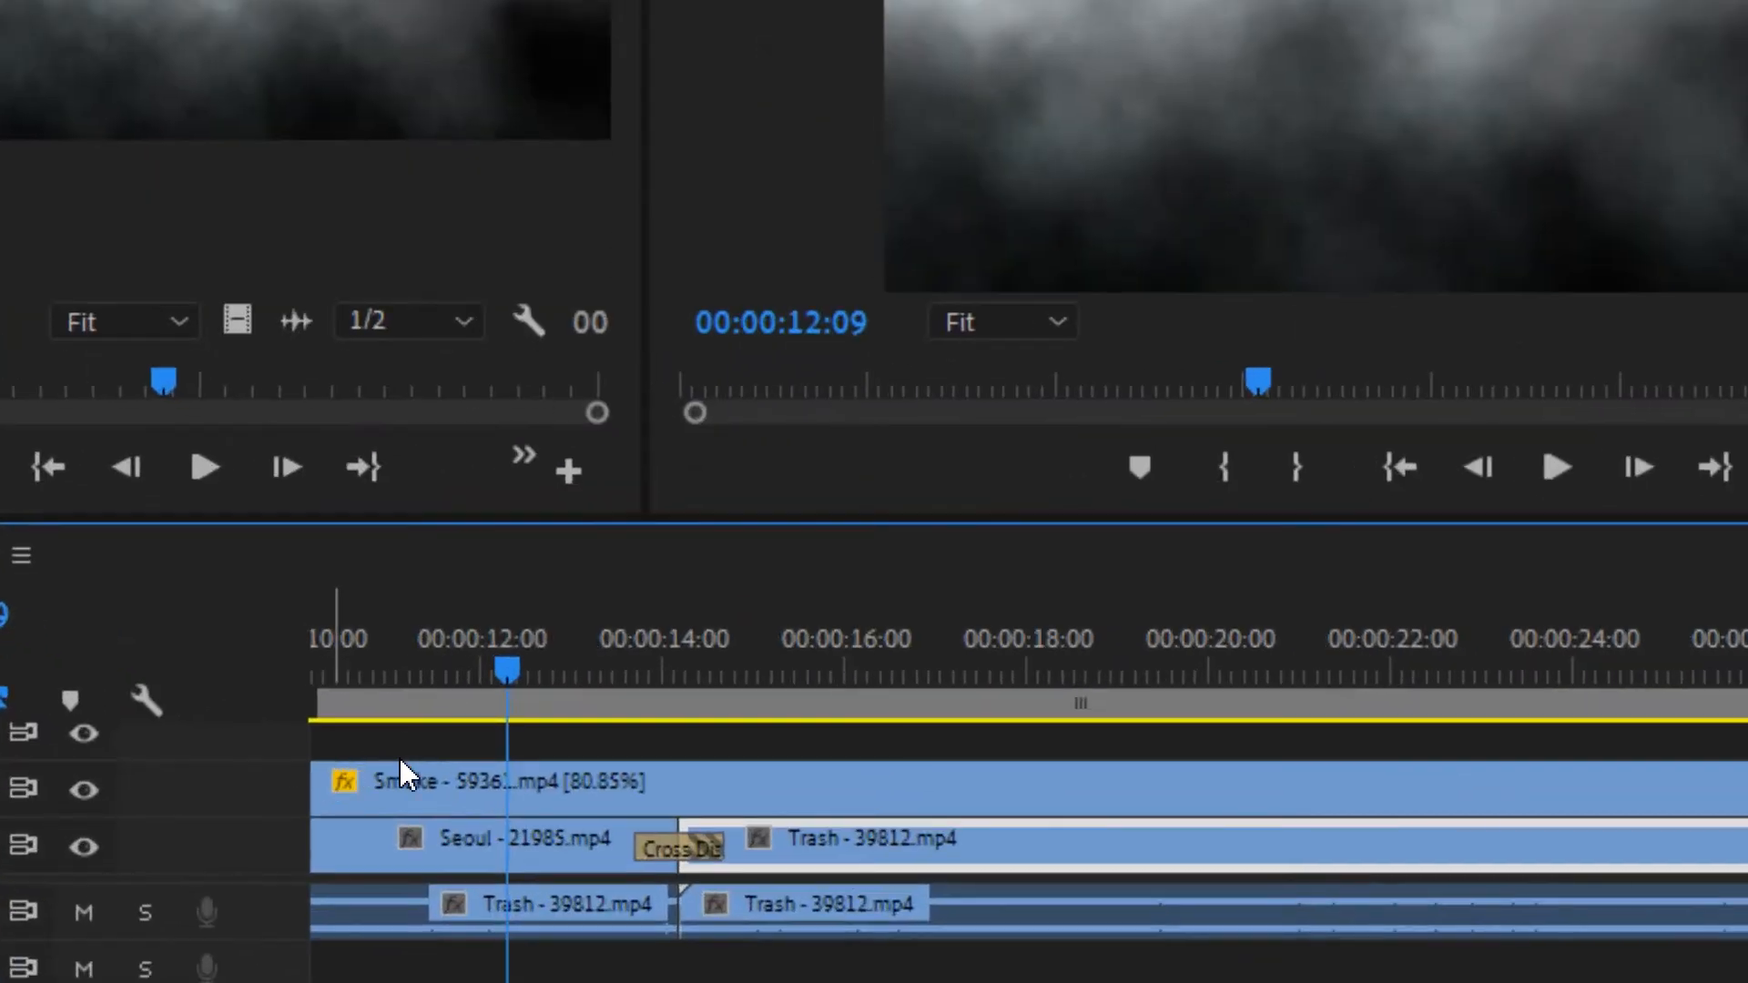
click(383, 769)
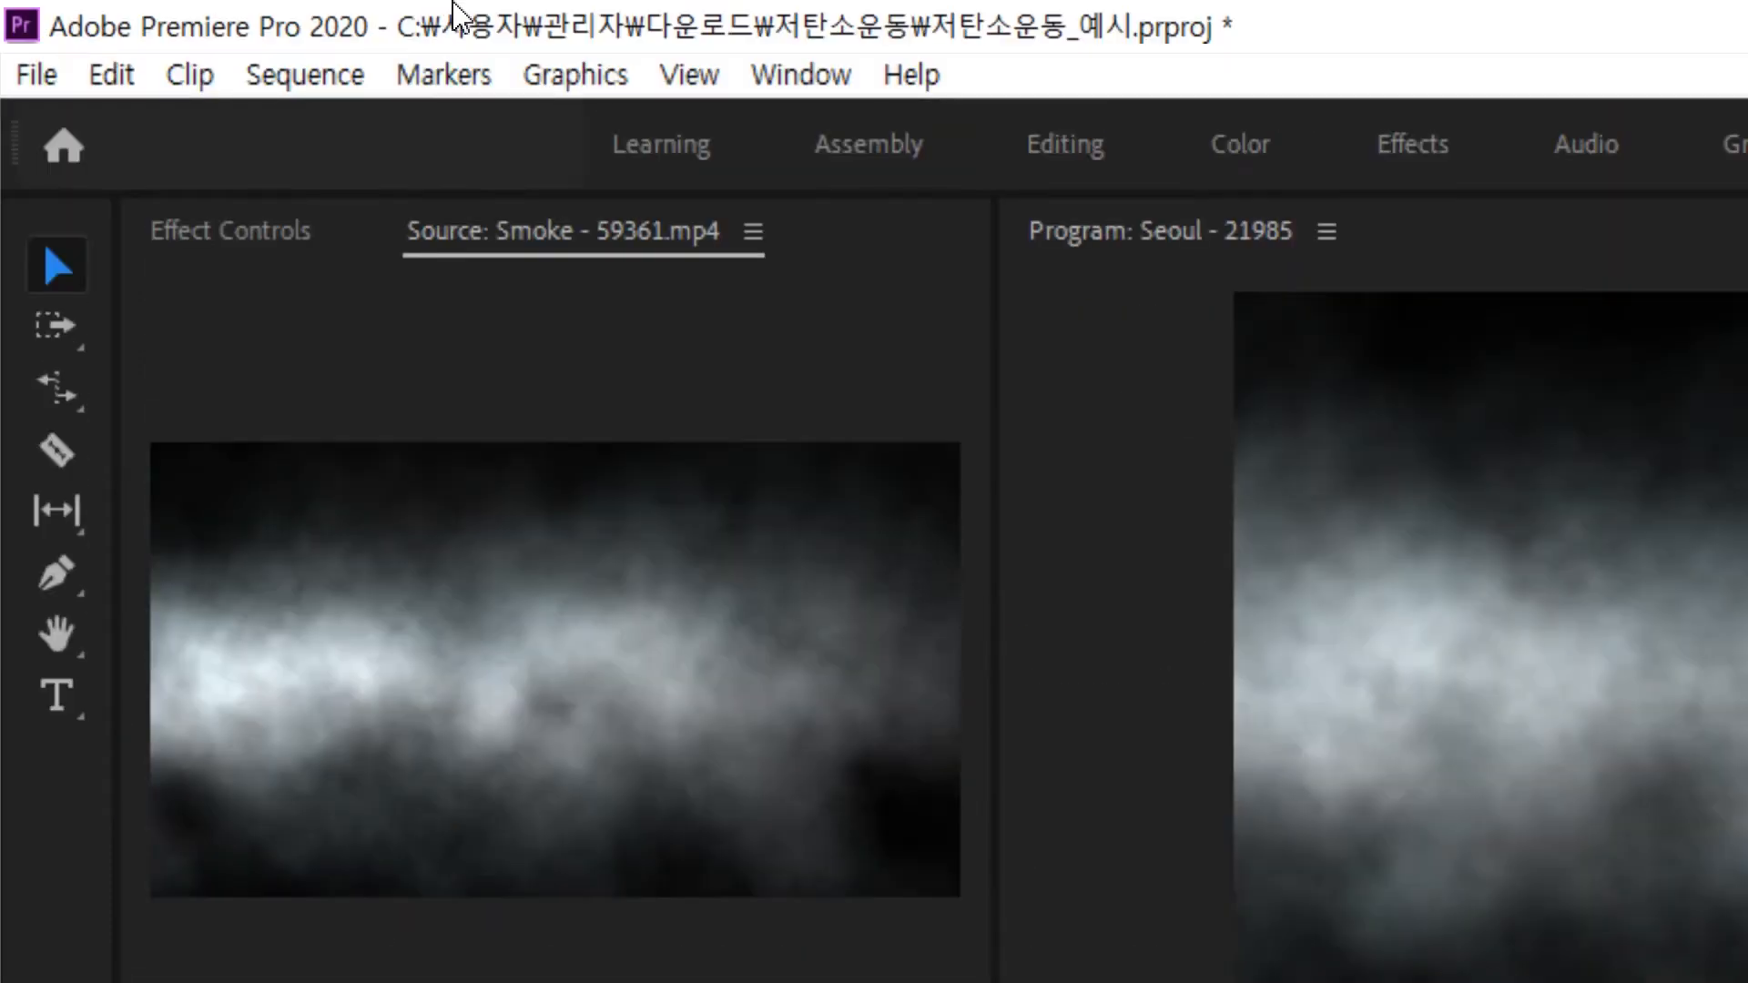
click(321, 242)
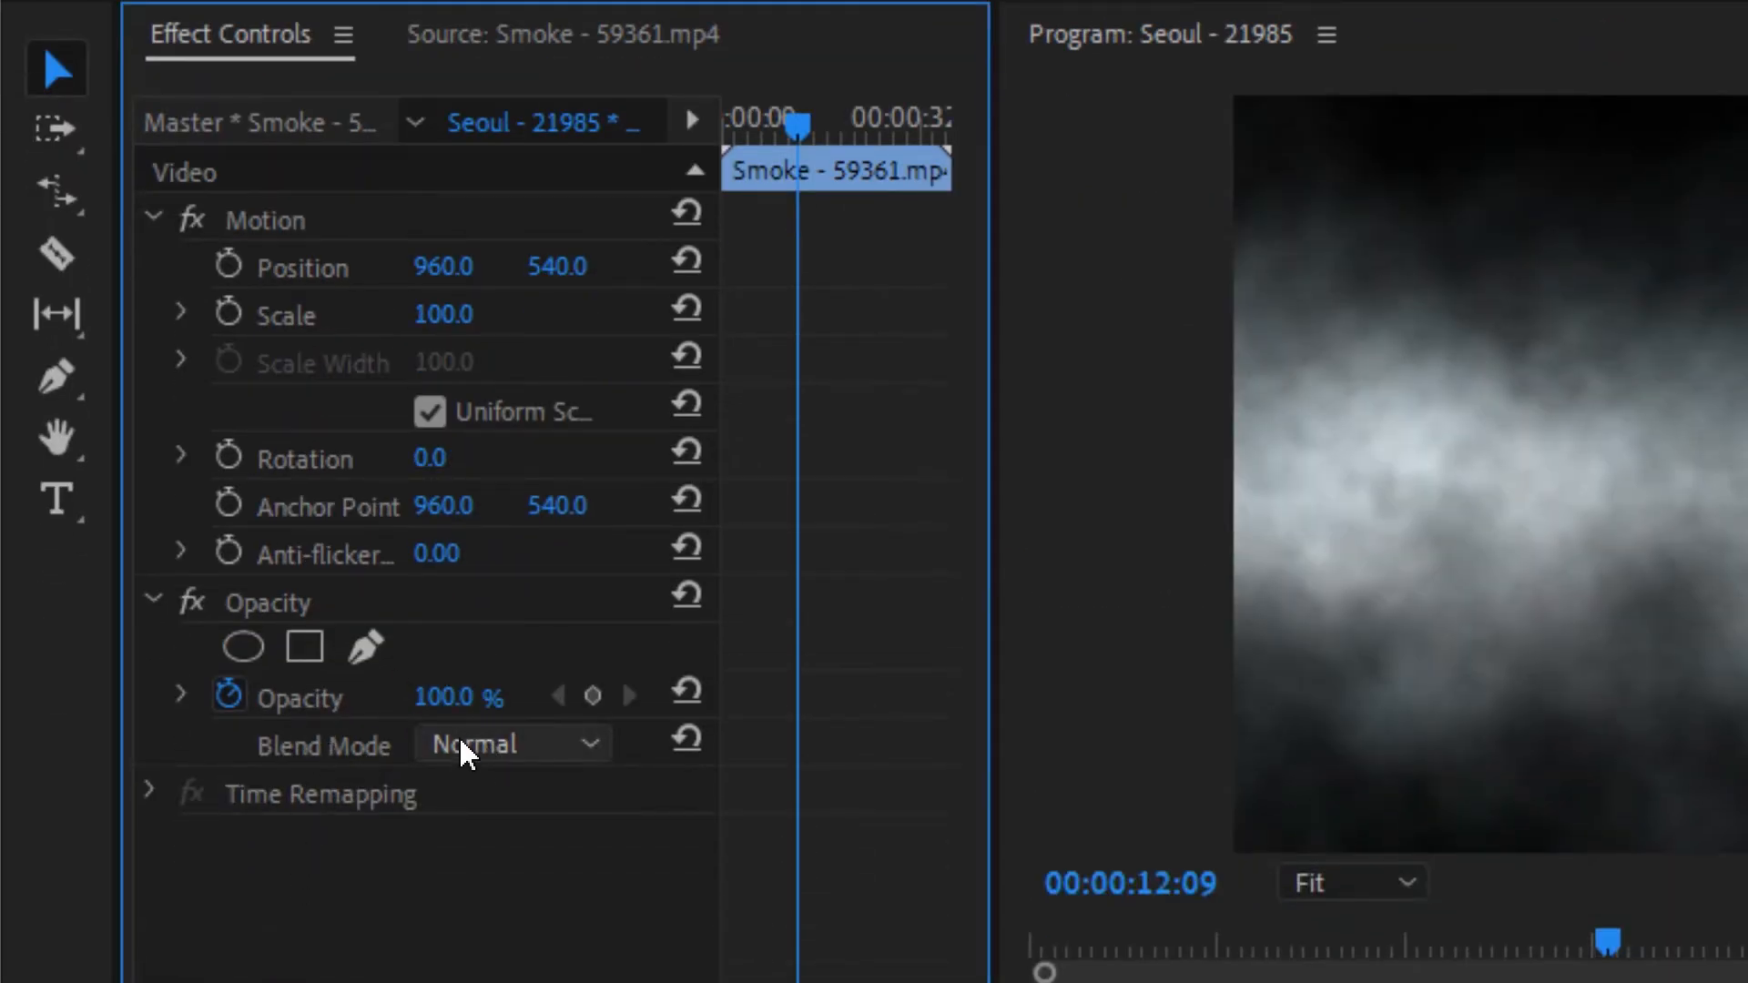
click(153, 217)
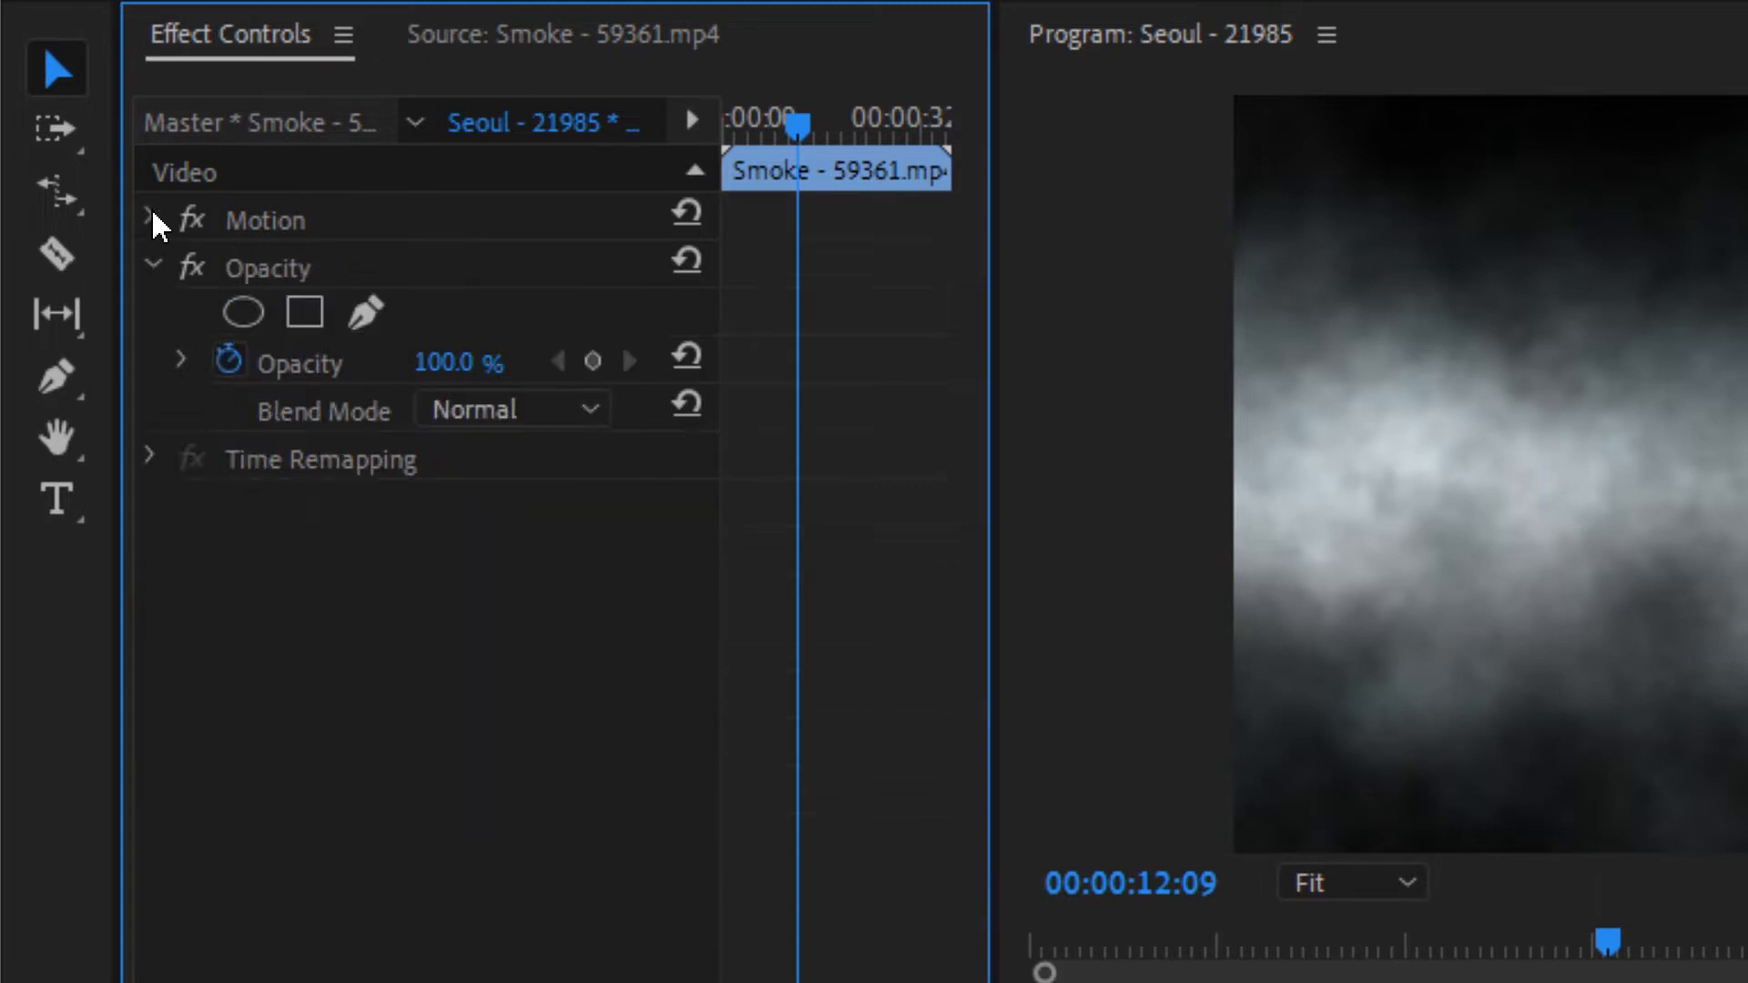
click(510, 401)
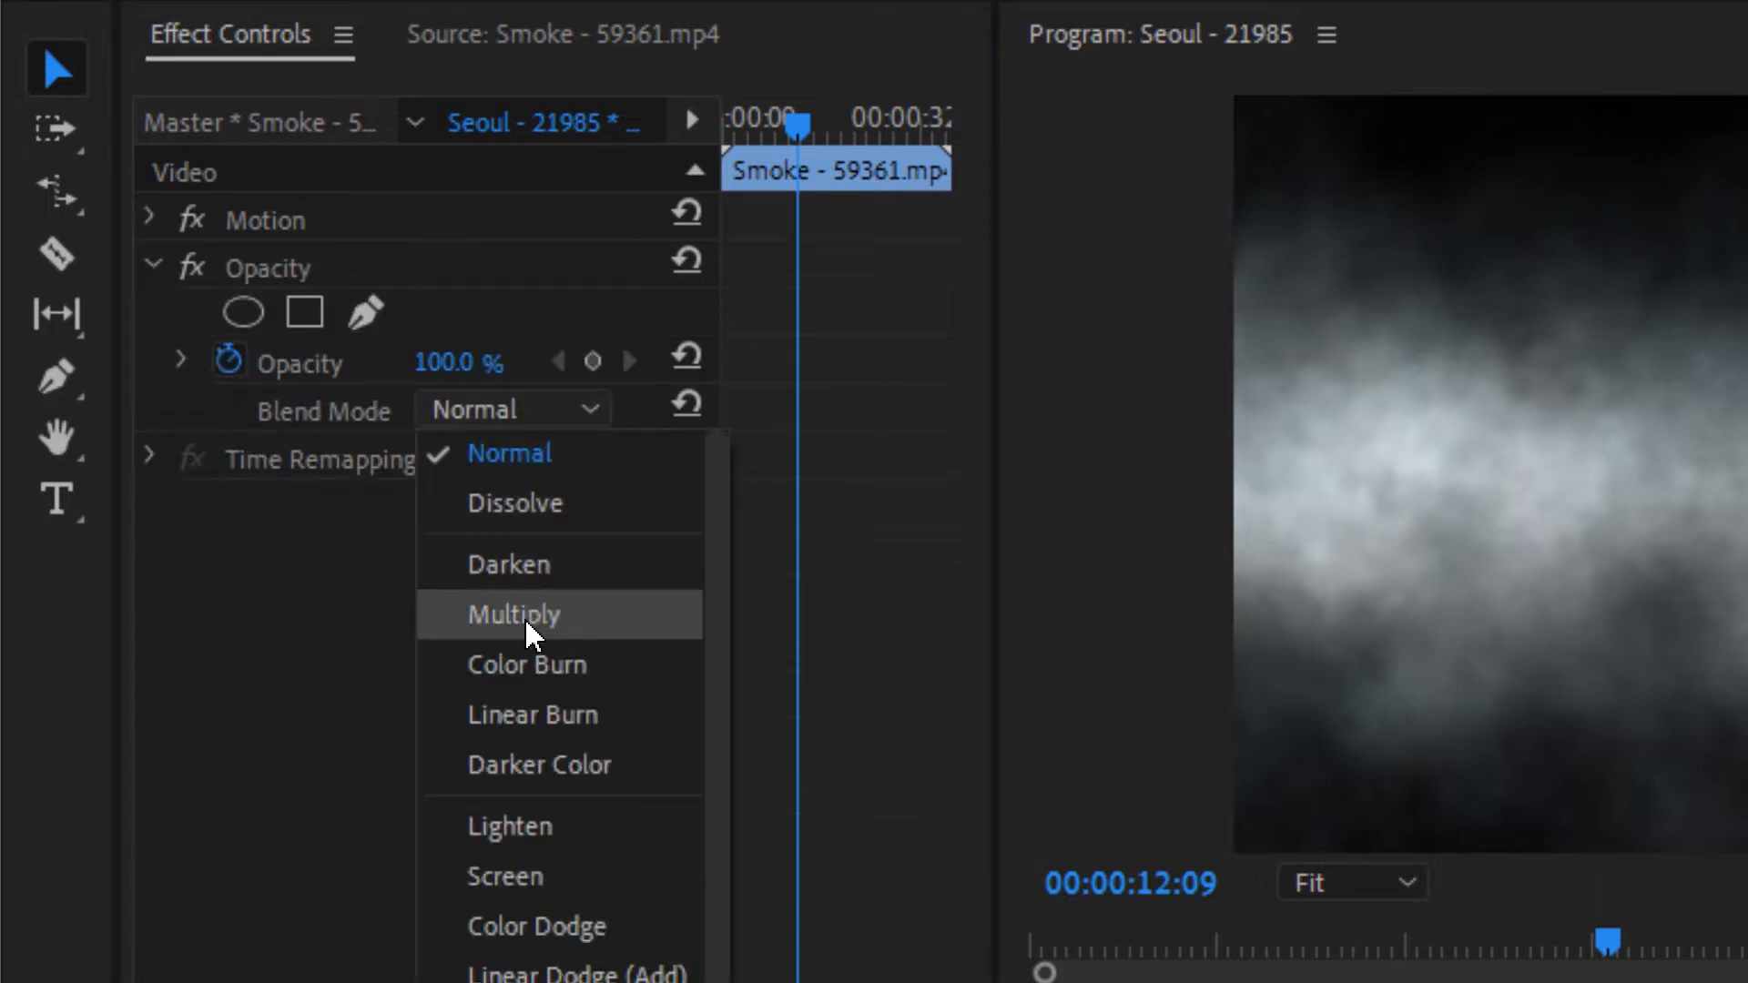
click(526, 874)
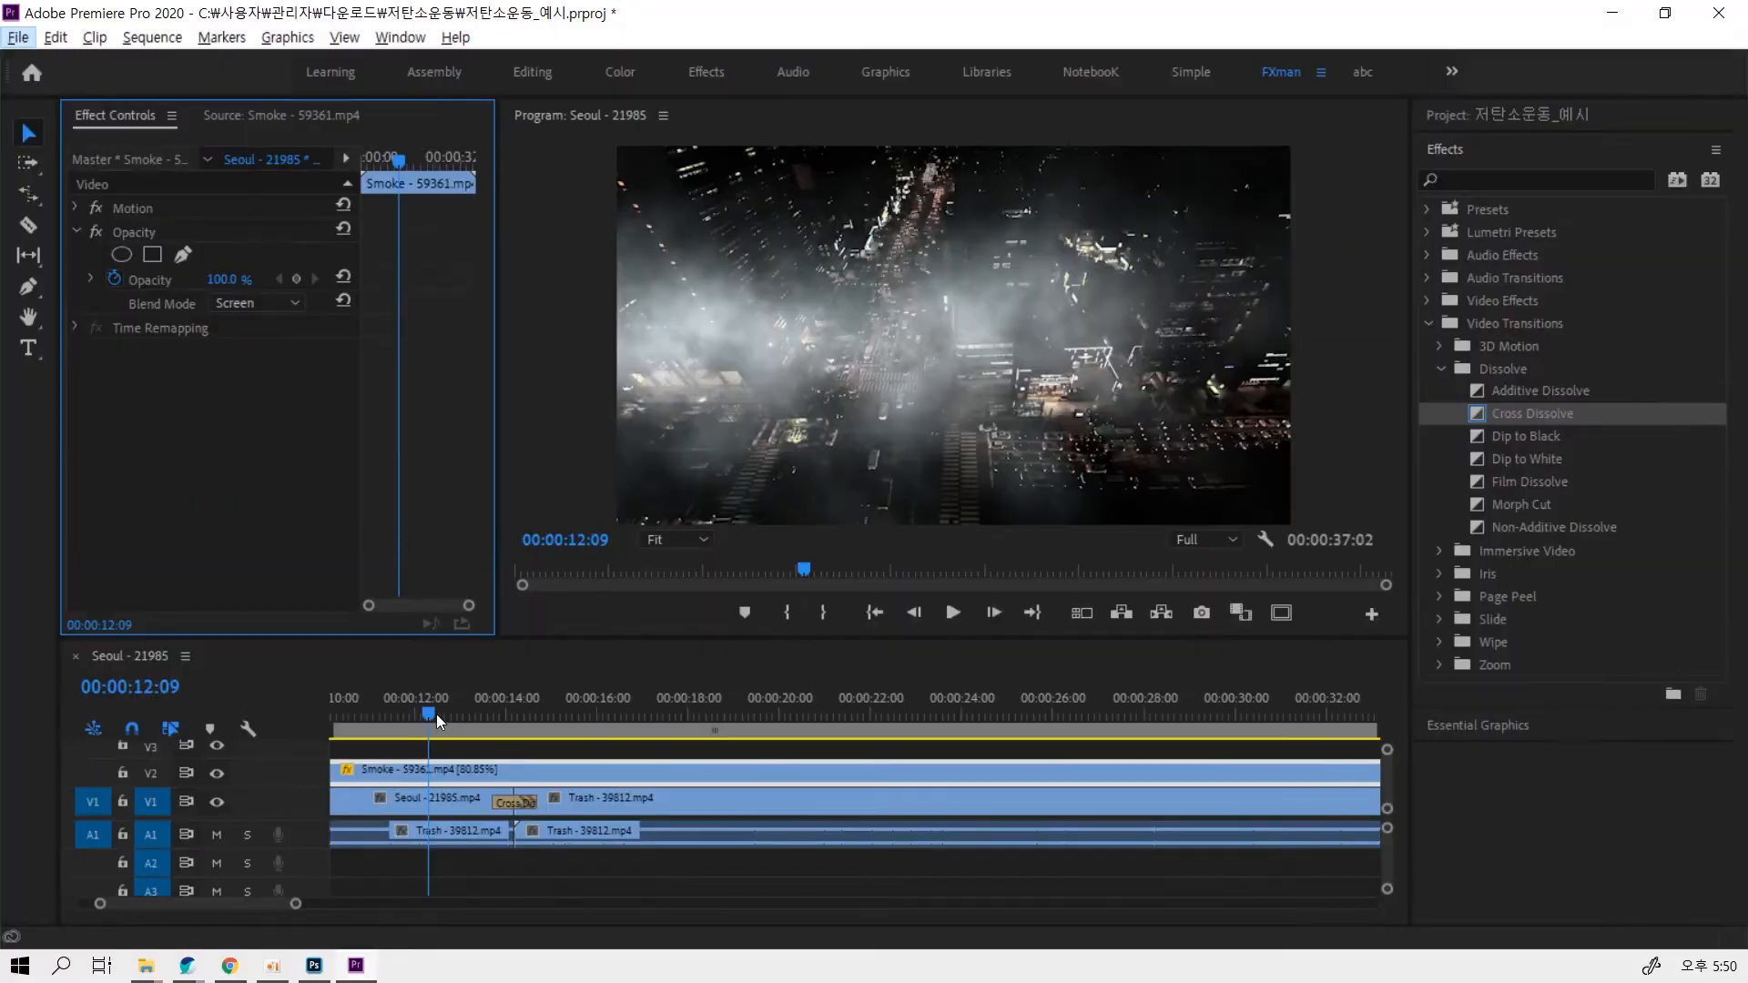
drag(435, 714, 144, 697)
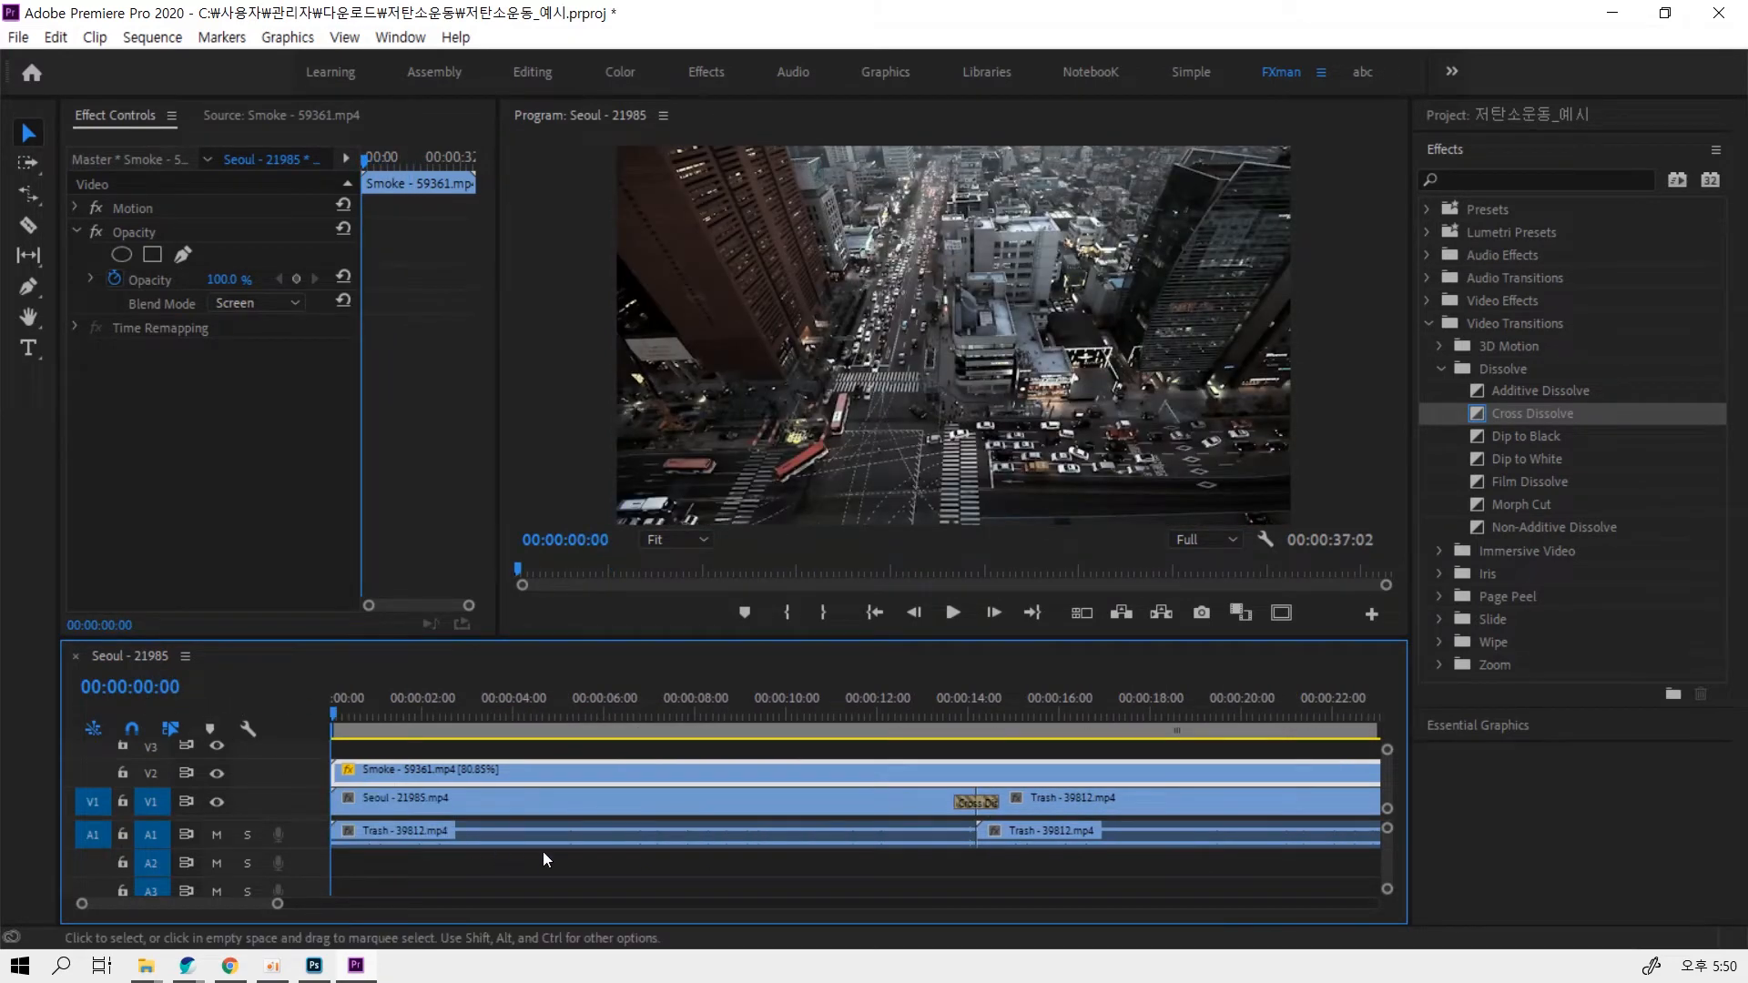
Nest all the Smoke, Seoul and Trash clips in the timeline into one sequence named #01
click(617, 894)
key(minus)
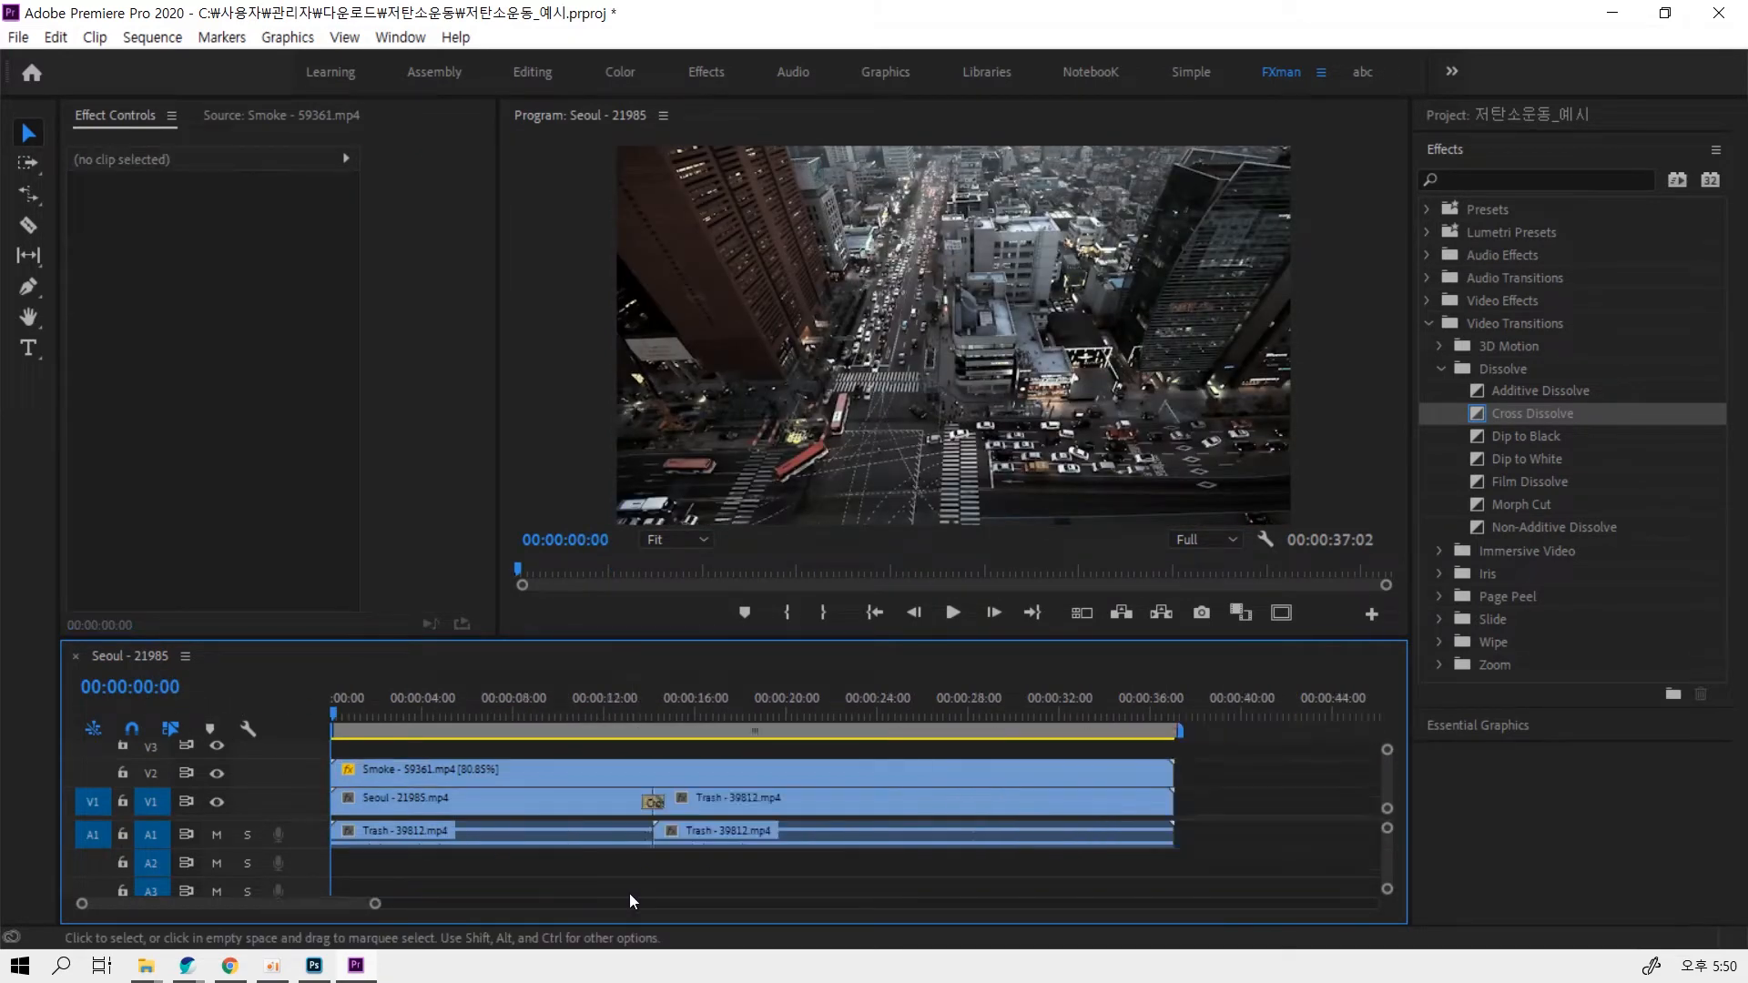
key(minus)
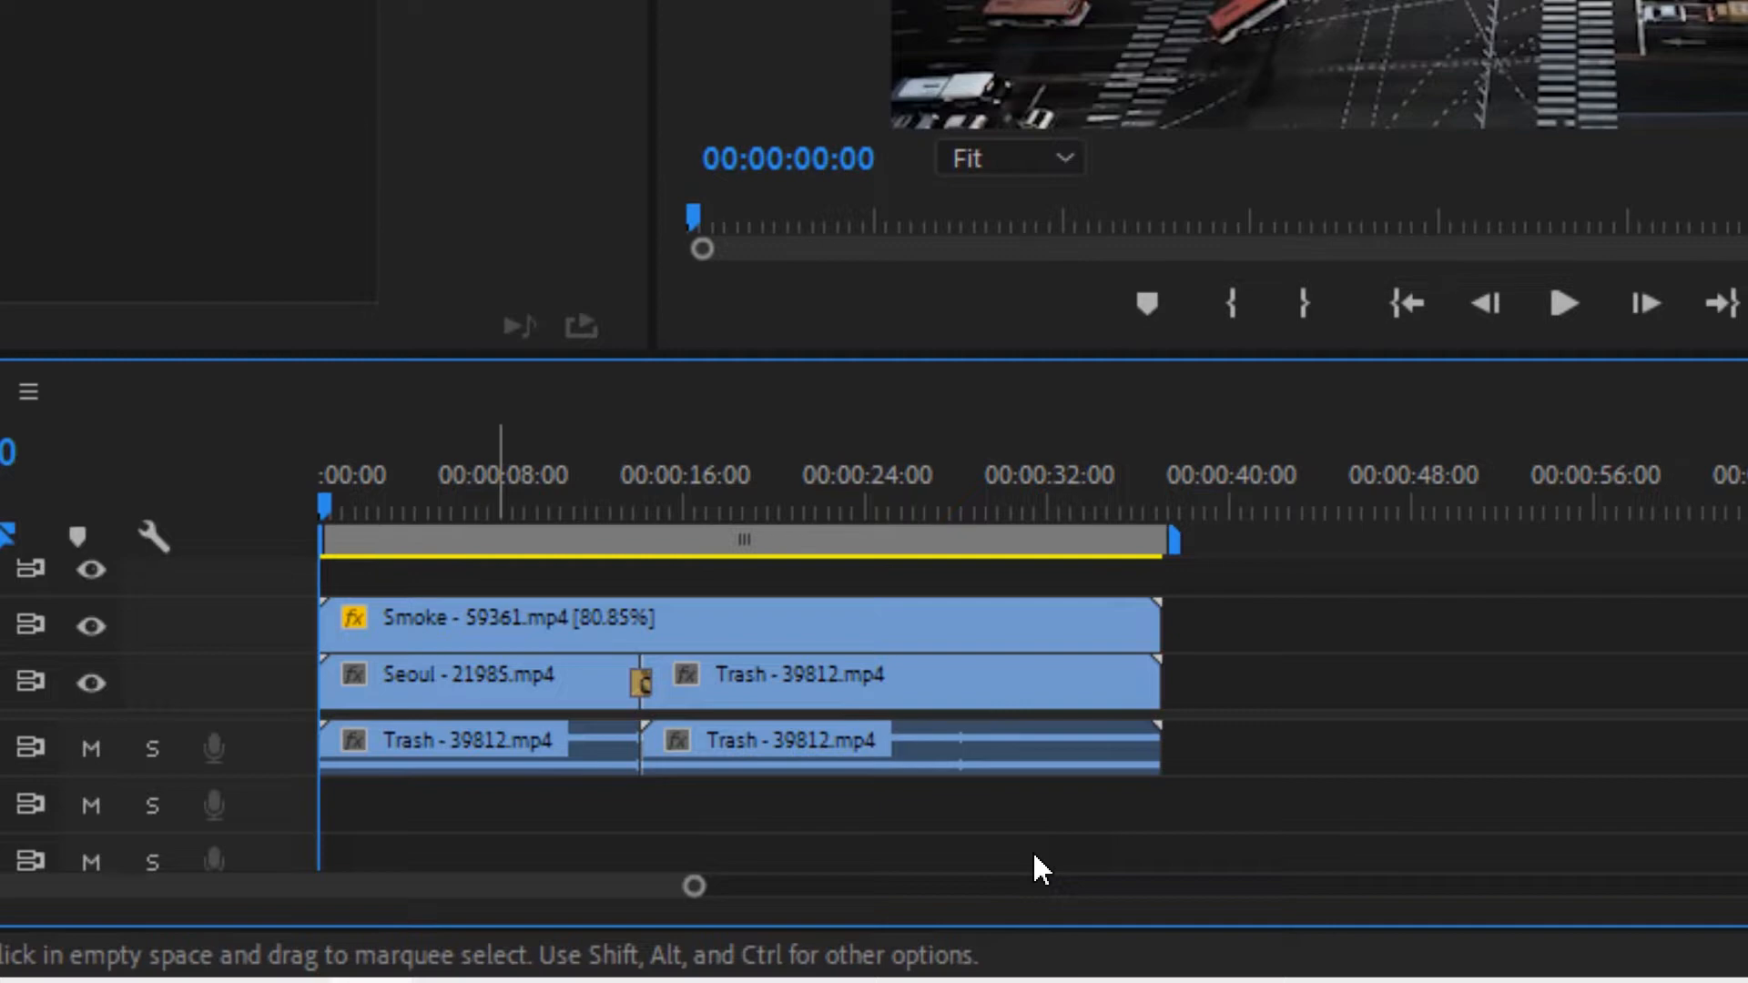
drag(997, 816, 531, 624)
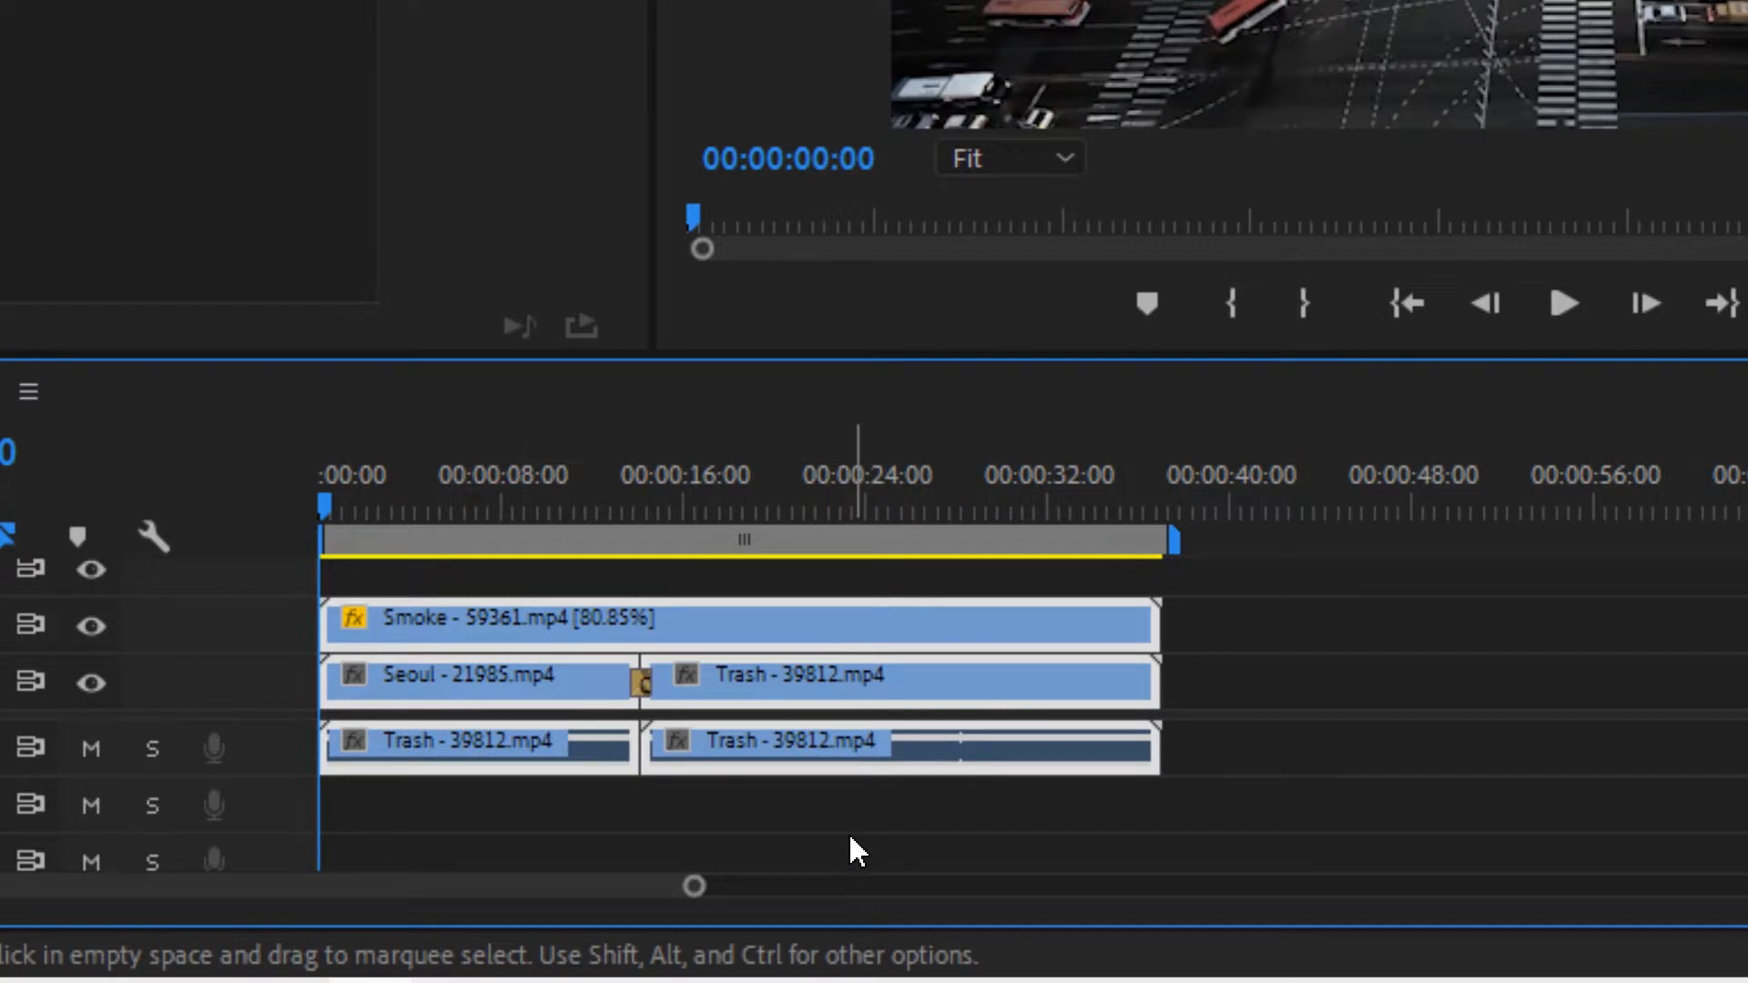
drag(849, 833, 556, 632)
drag(783, 856, 466, 620)
right_click(493, 620)
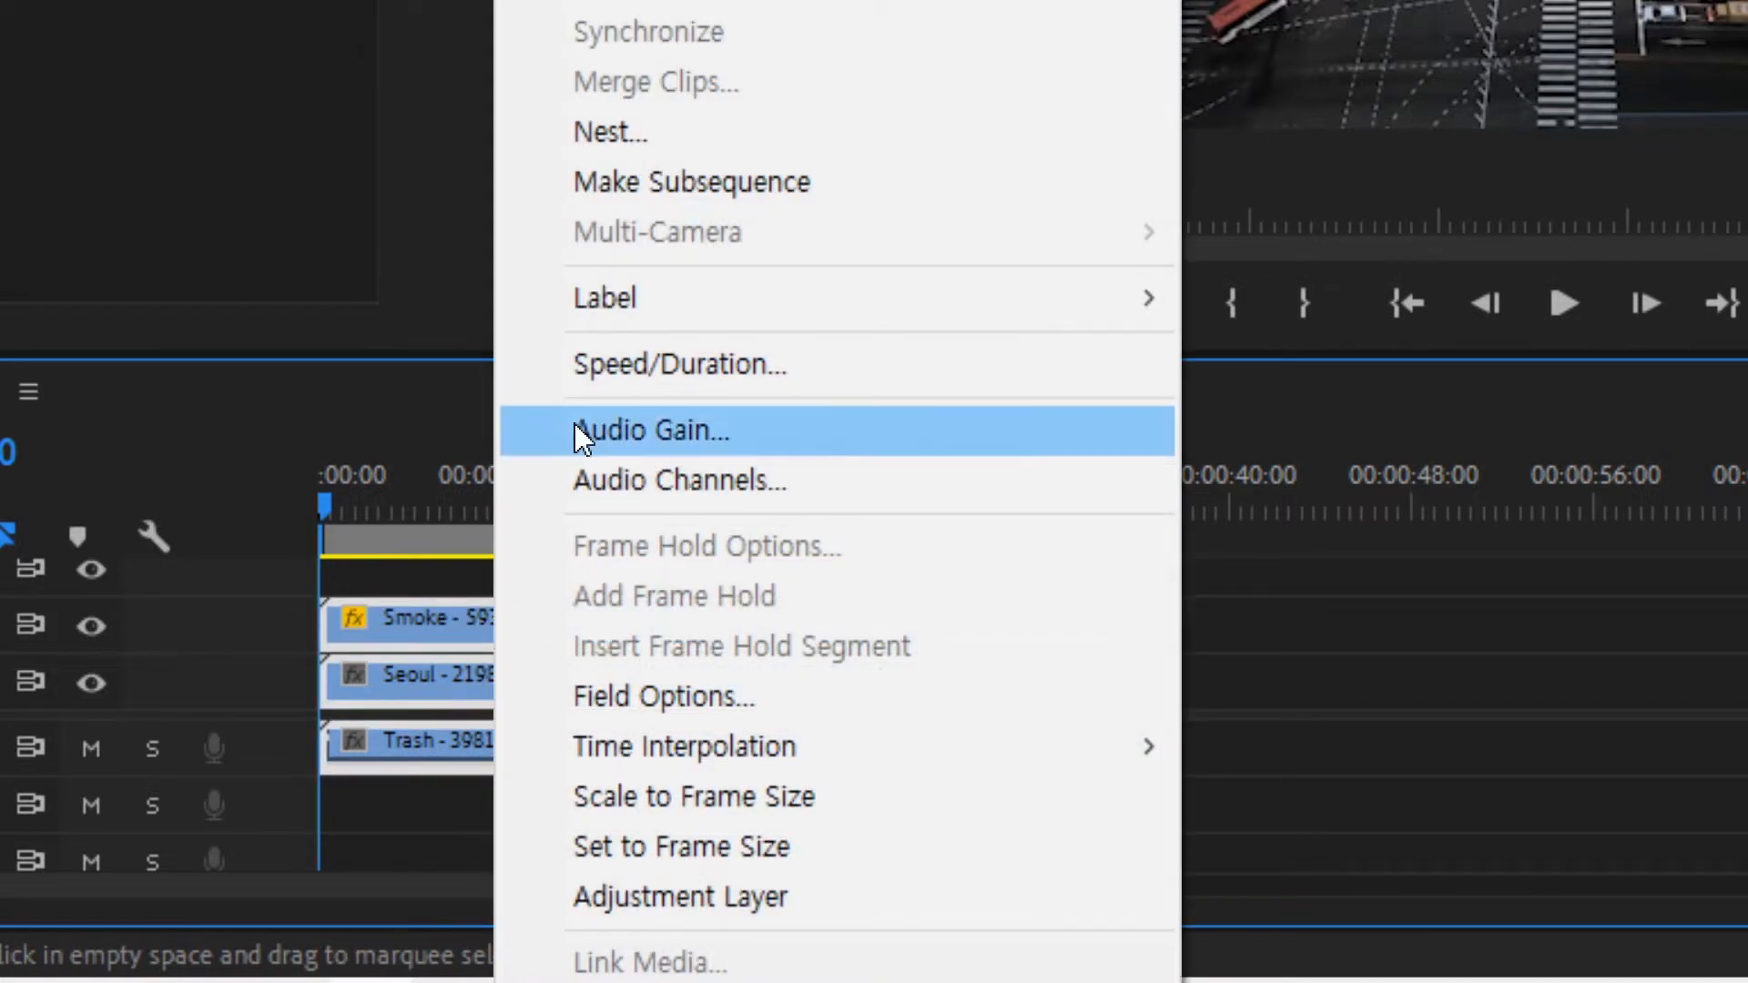
click(630, 136)
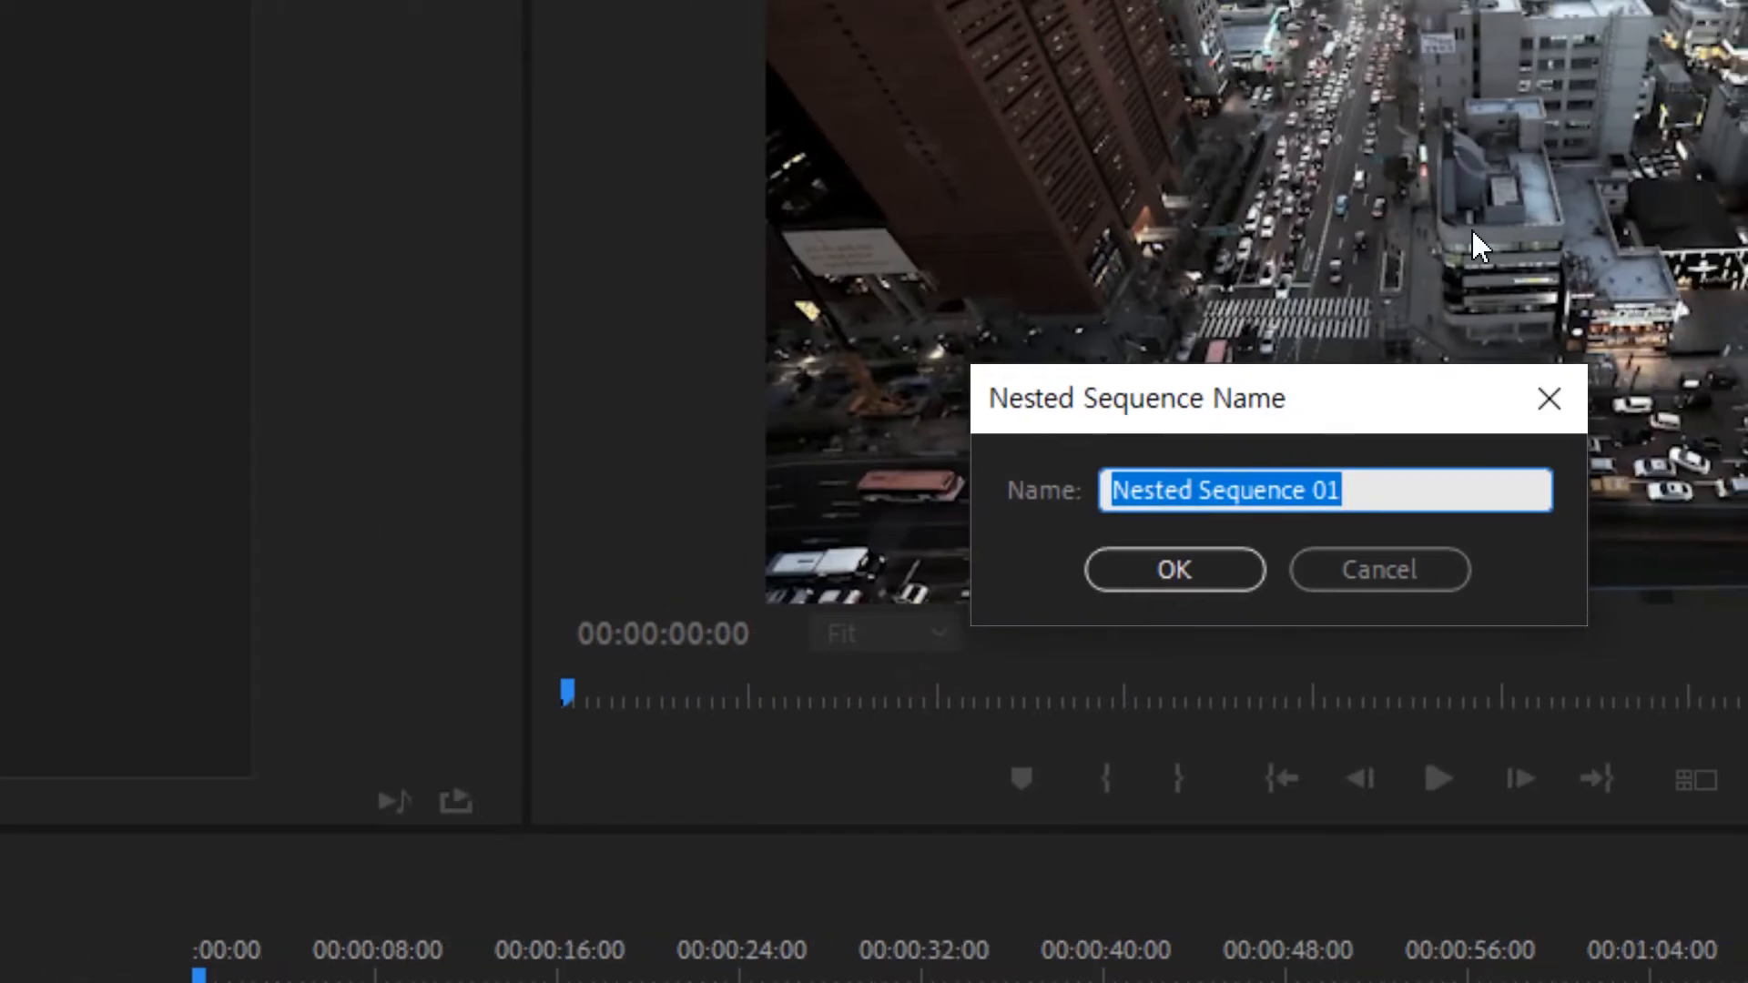
text(#01)
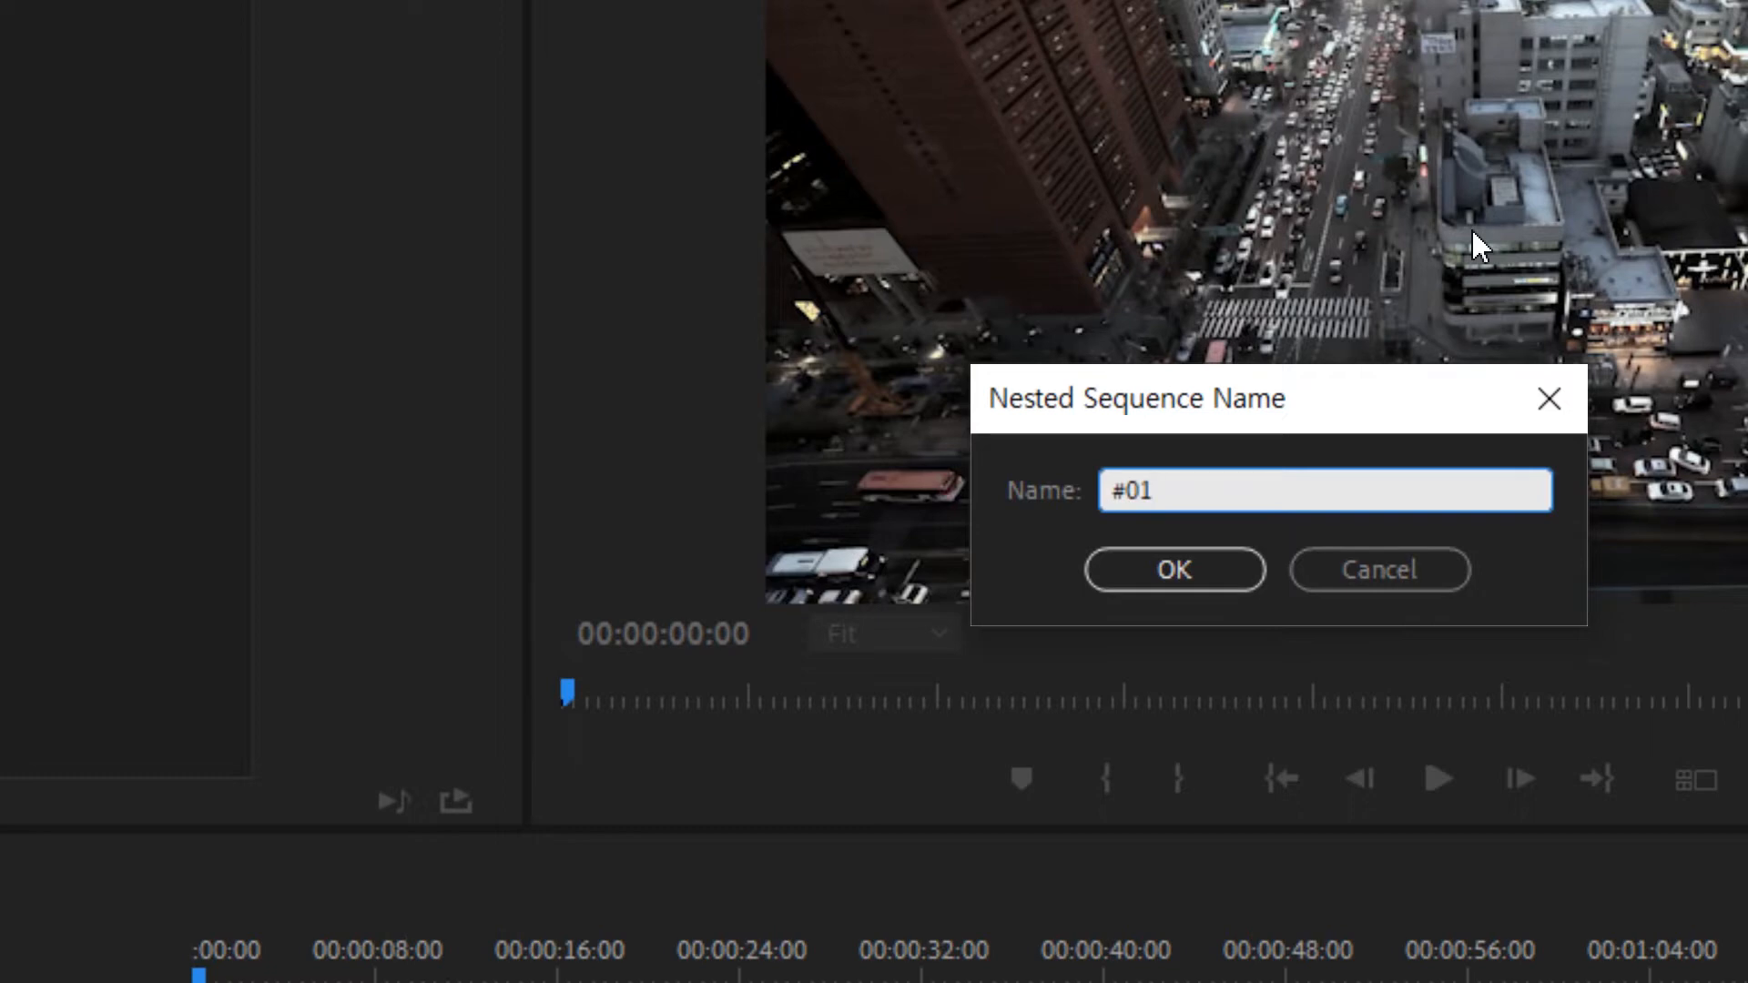
text(-EH)
key(BackSpace)
key(BackSpace)
key(BackSpace)
key(Return)
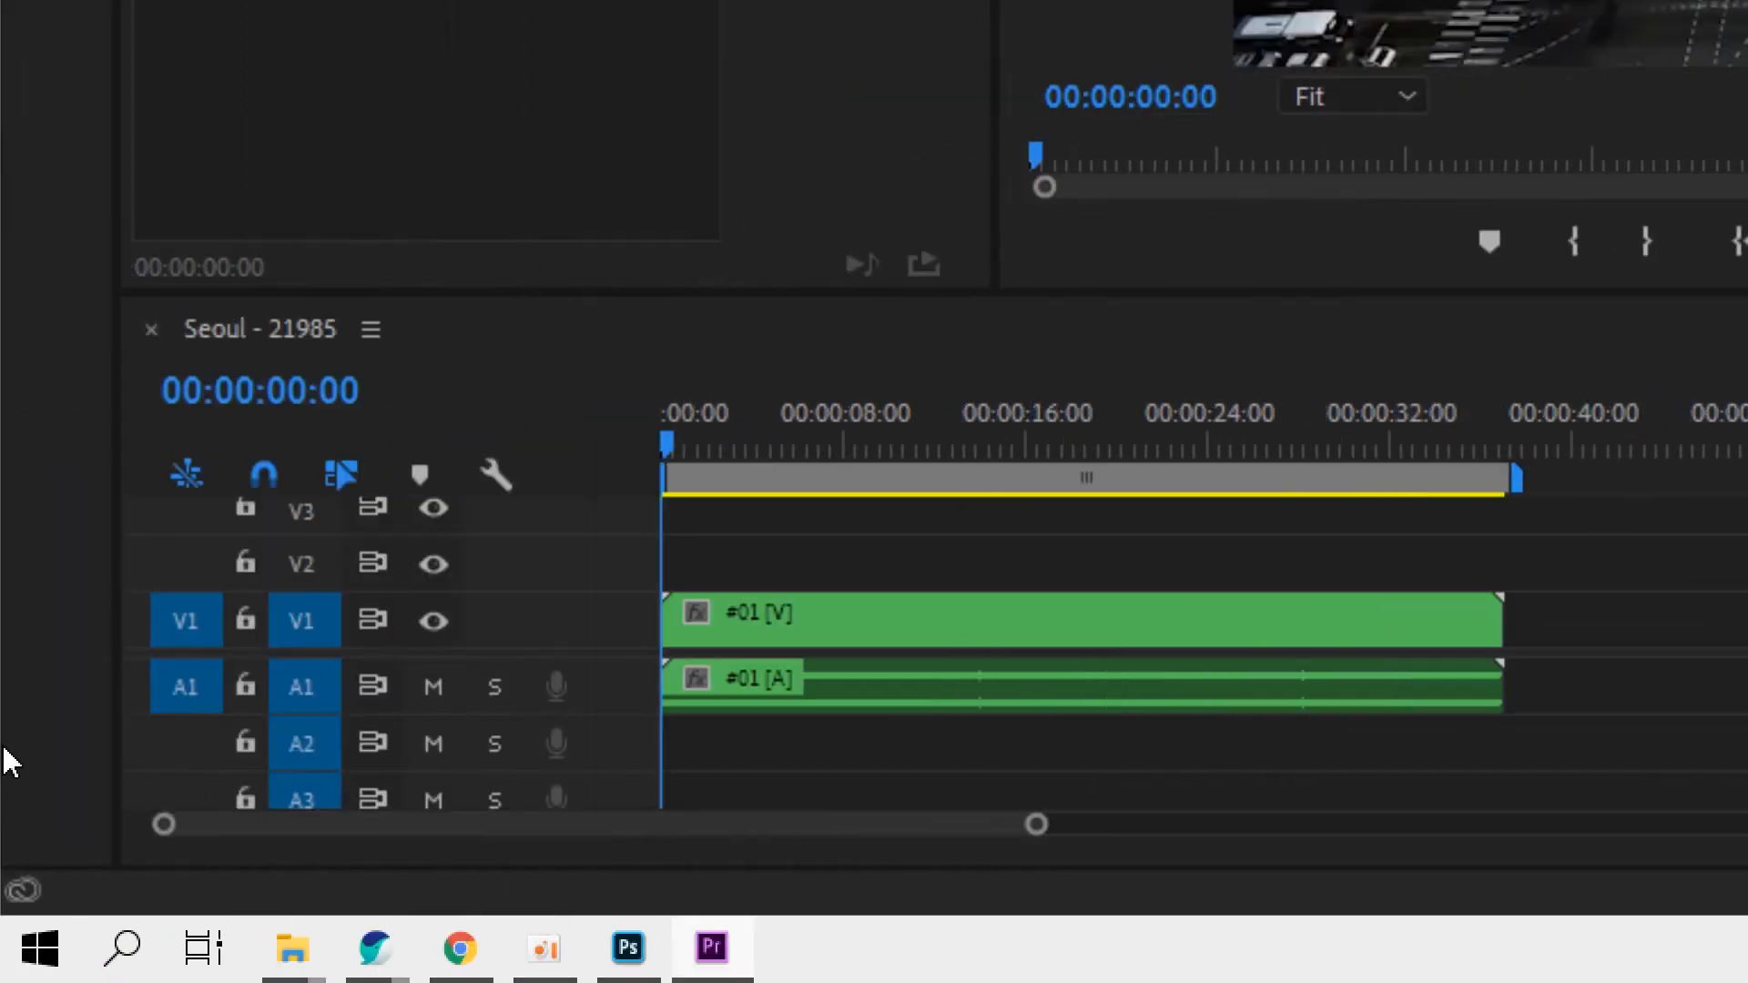
Select the nested #01 clip and preview it by scrubbing the playhead to 00:00:05:03
click(292, 828)
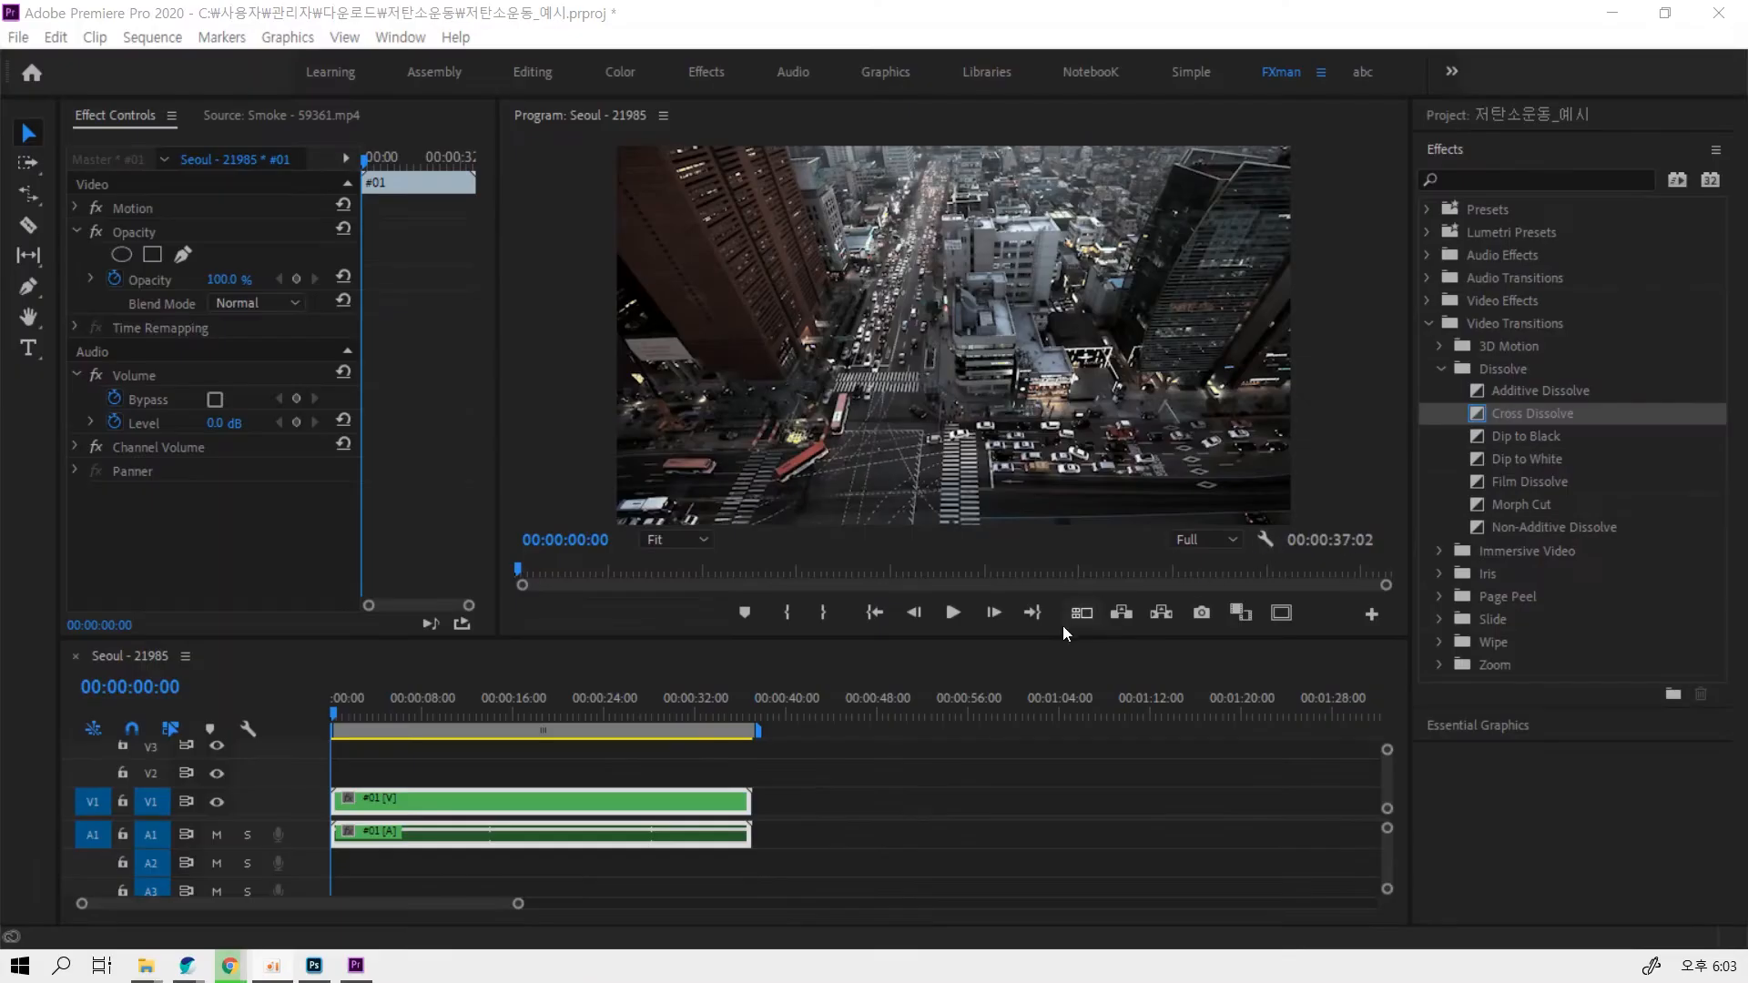
drag(689, 442, 875, 439)
drag(435, 710, 389, 742)
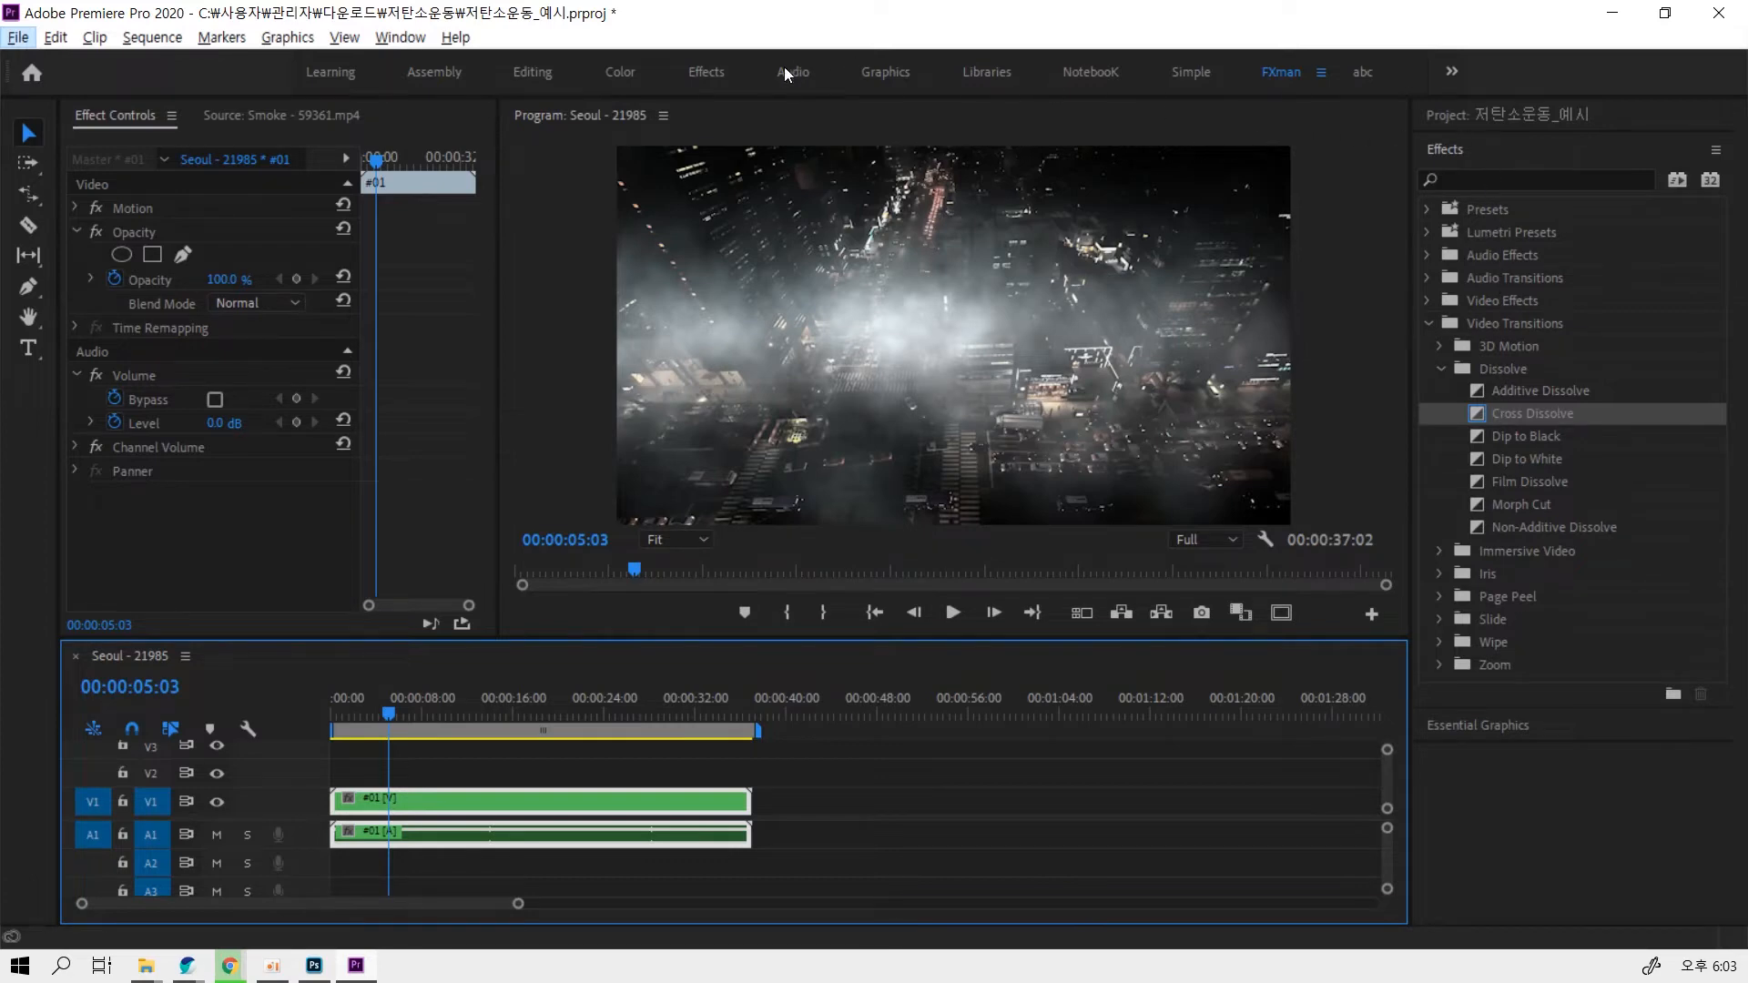
Switch to the Editing workspace, maximize the view of bin A and go up to the project's root level
click(533, 73)
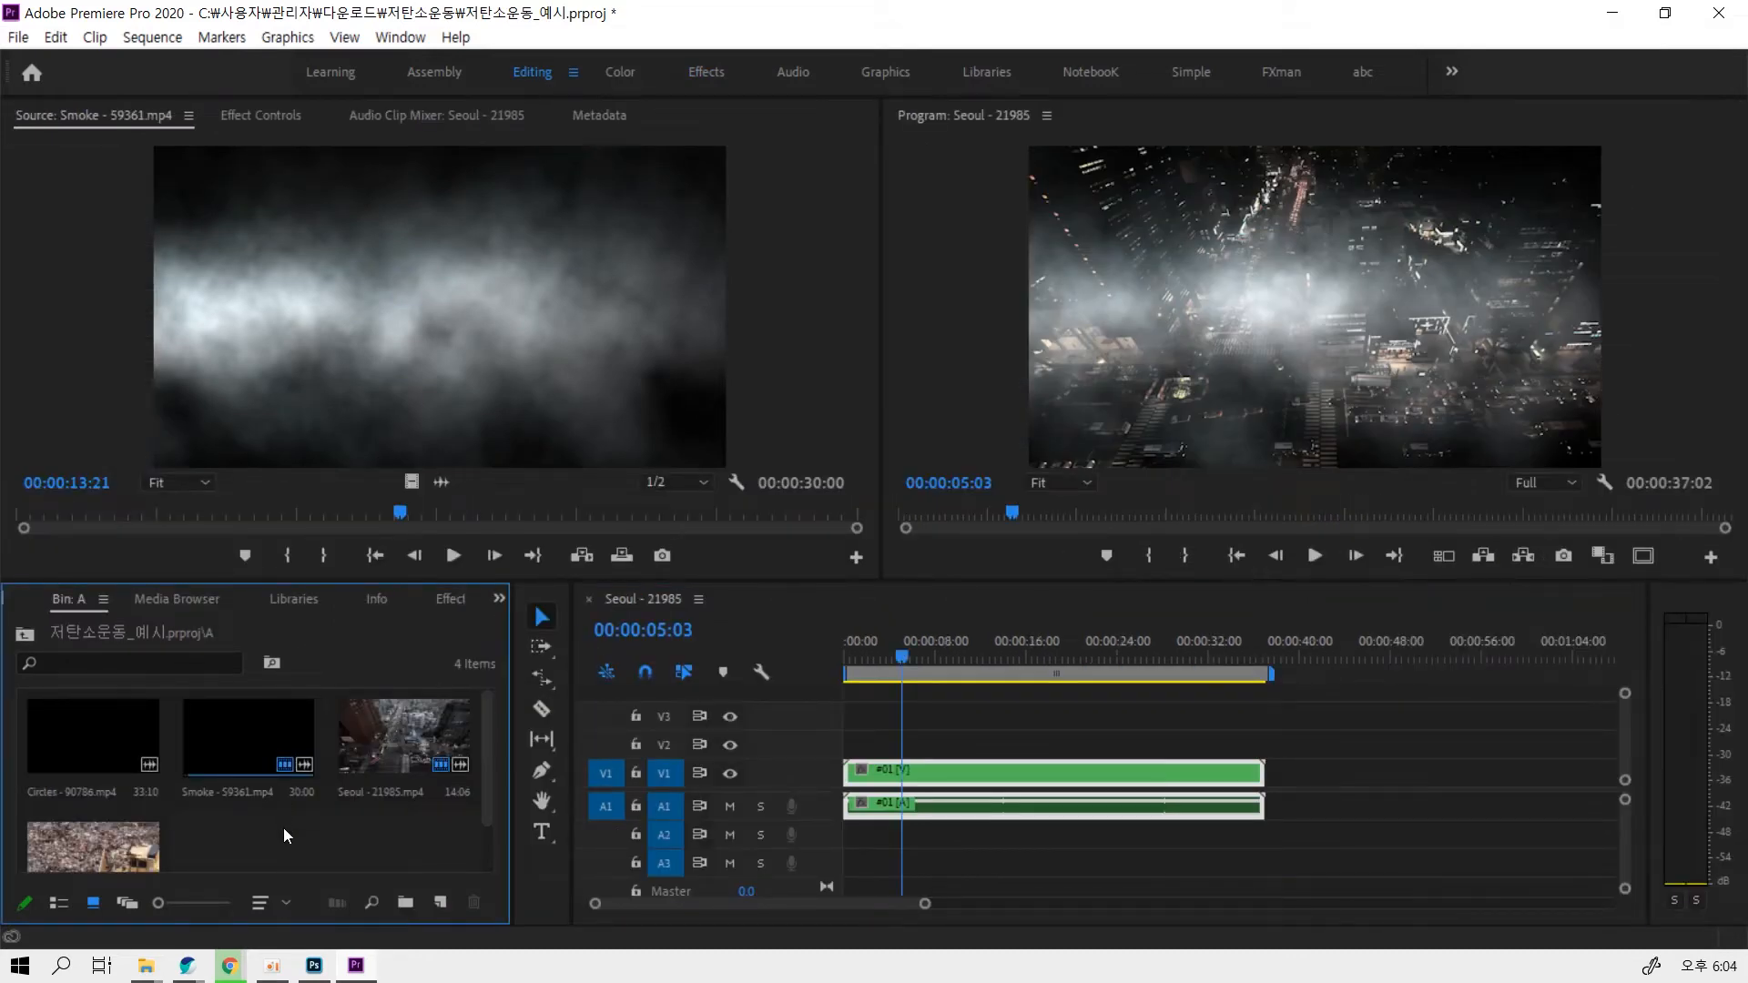
key(grave)
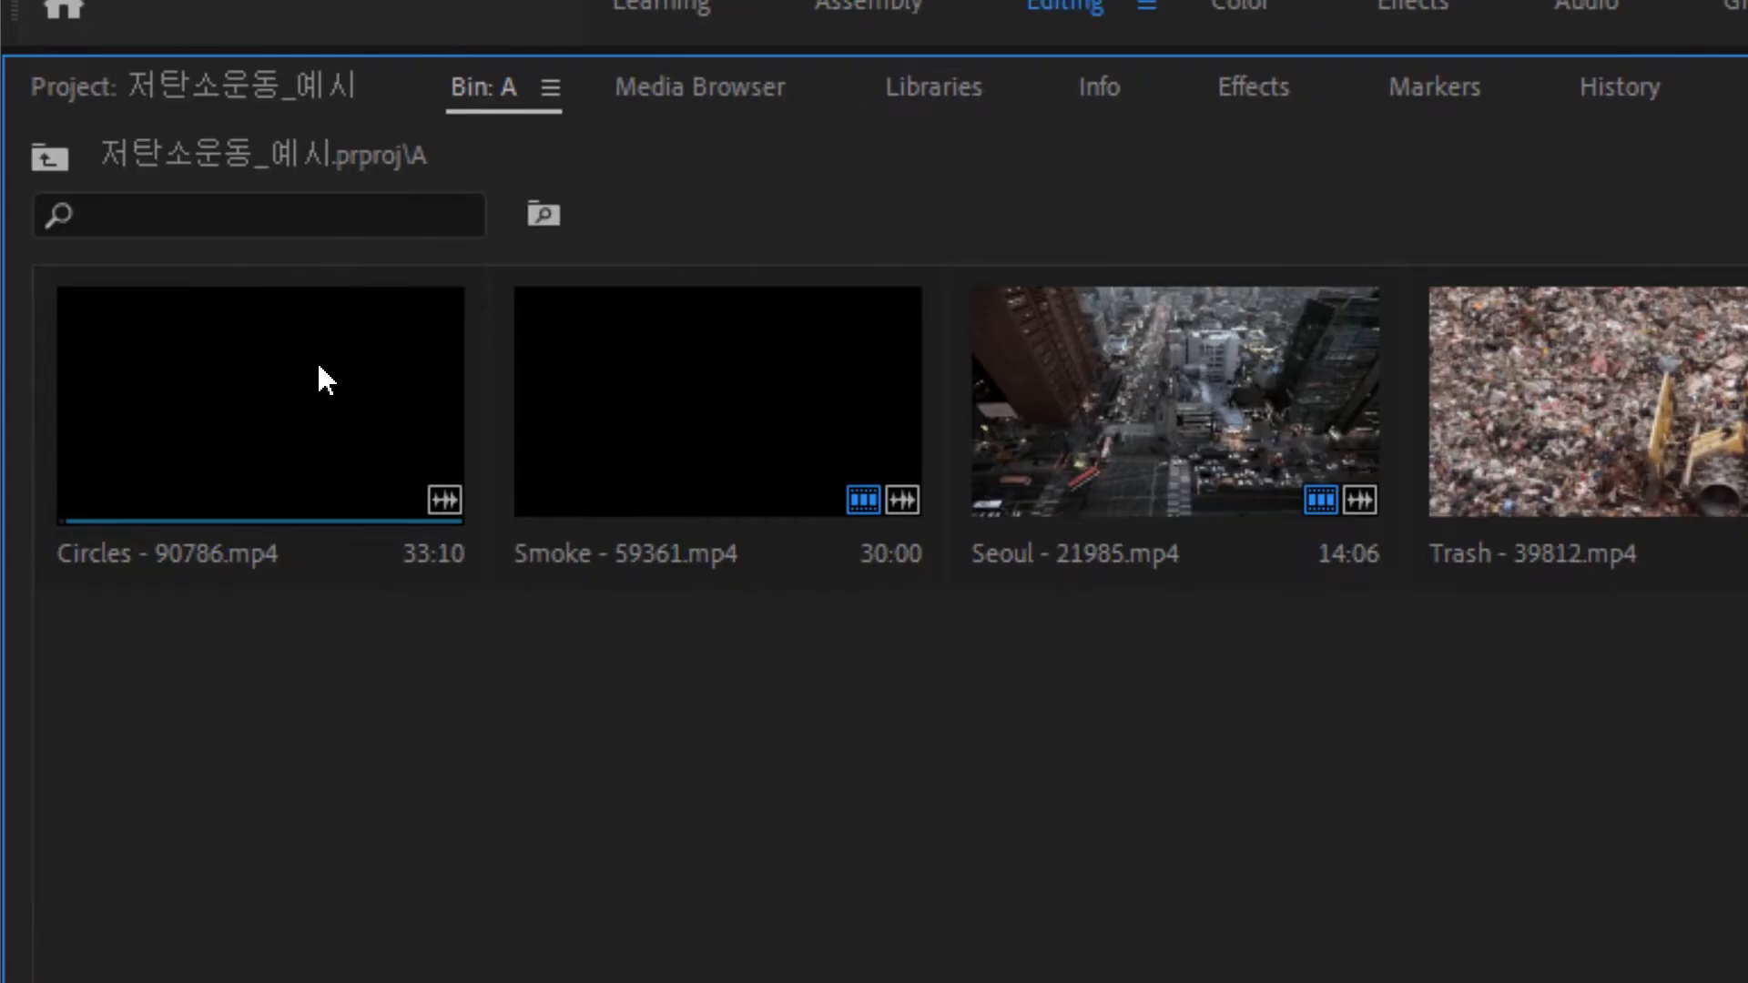
click(54, 156)
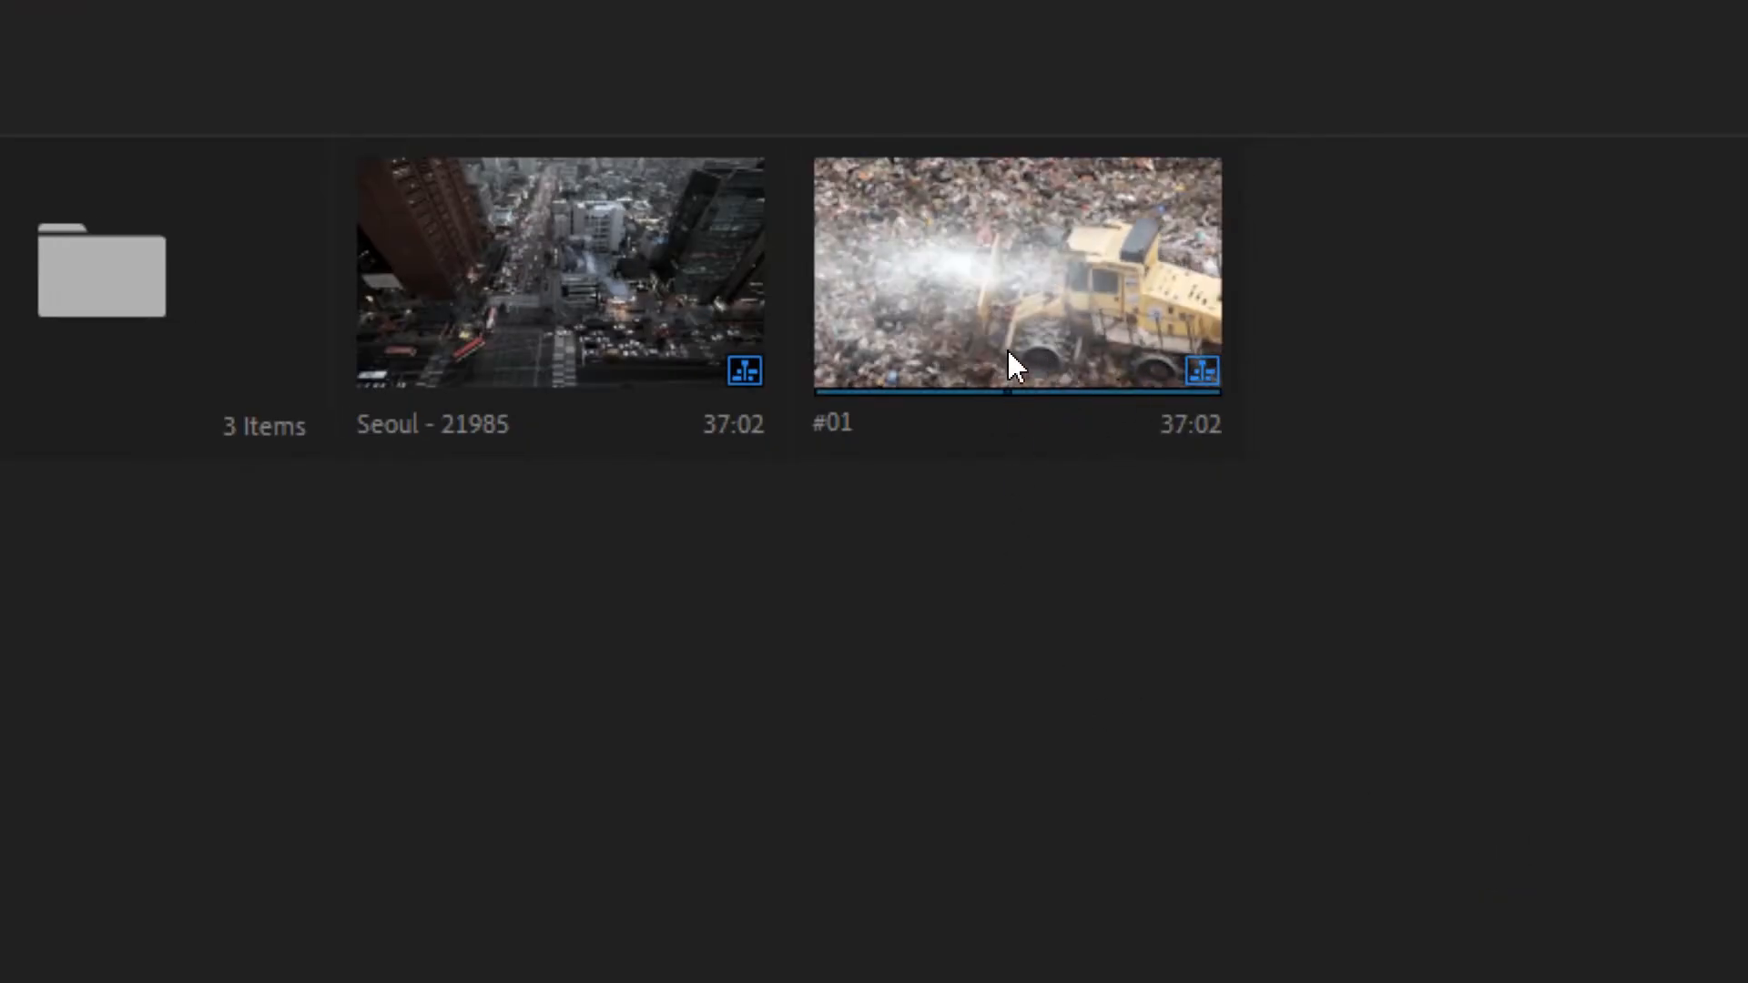
Rename the Seoul - 21985 sequence in the project's root level as MAIN
click(475, 435)
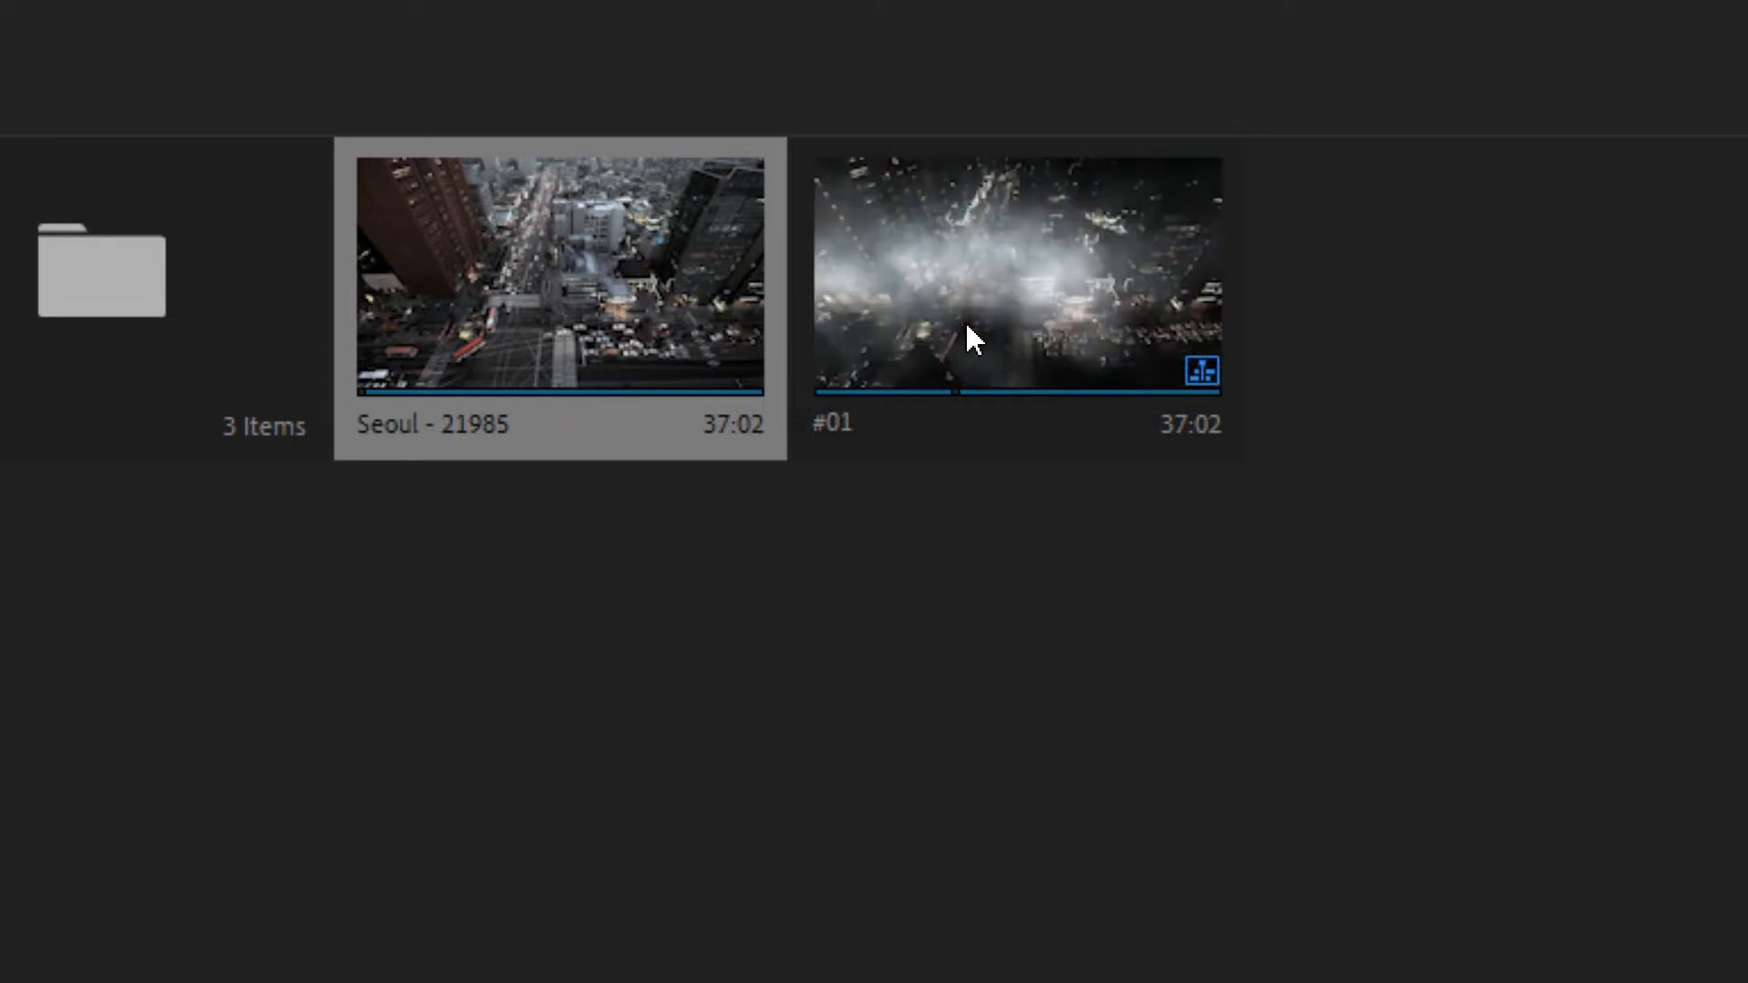
click(471, 424)
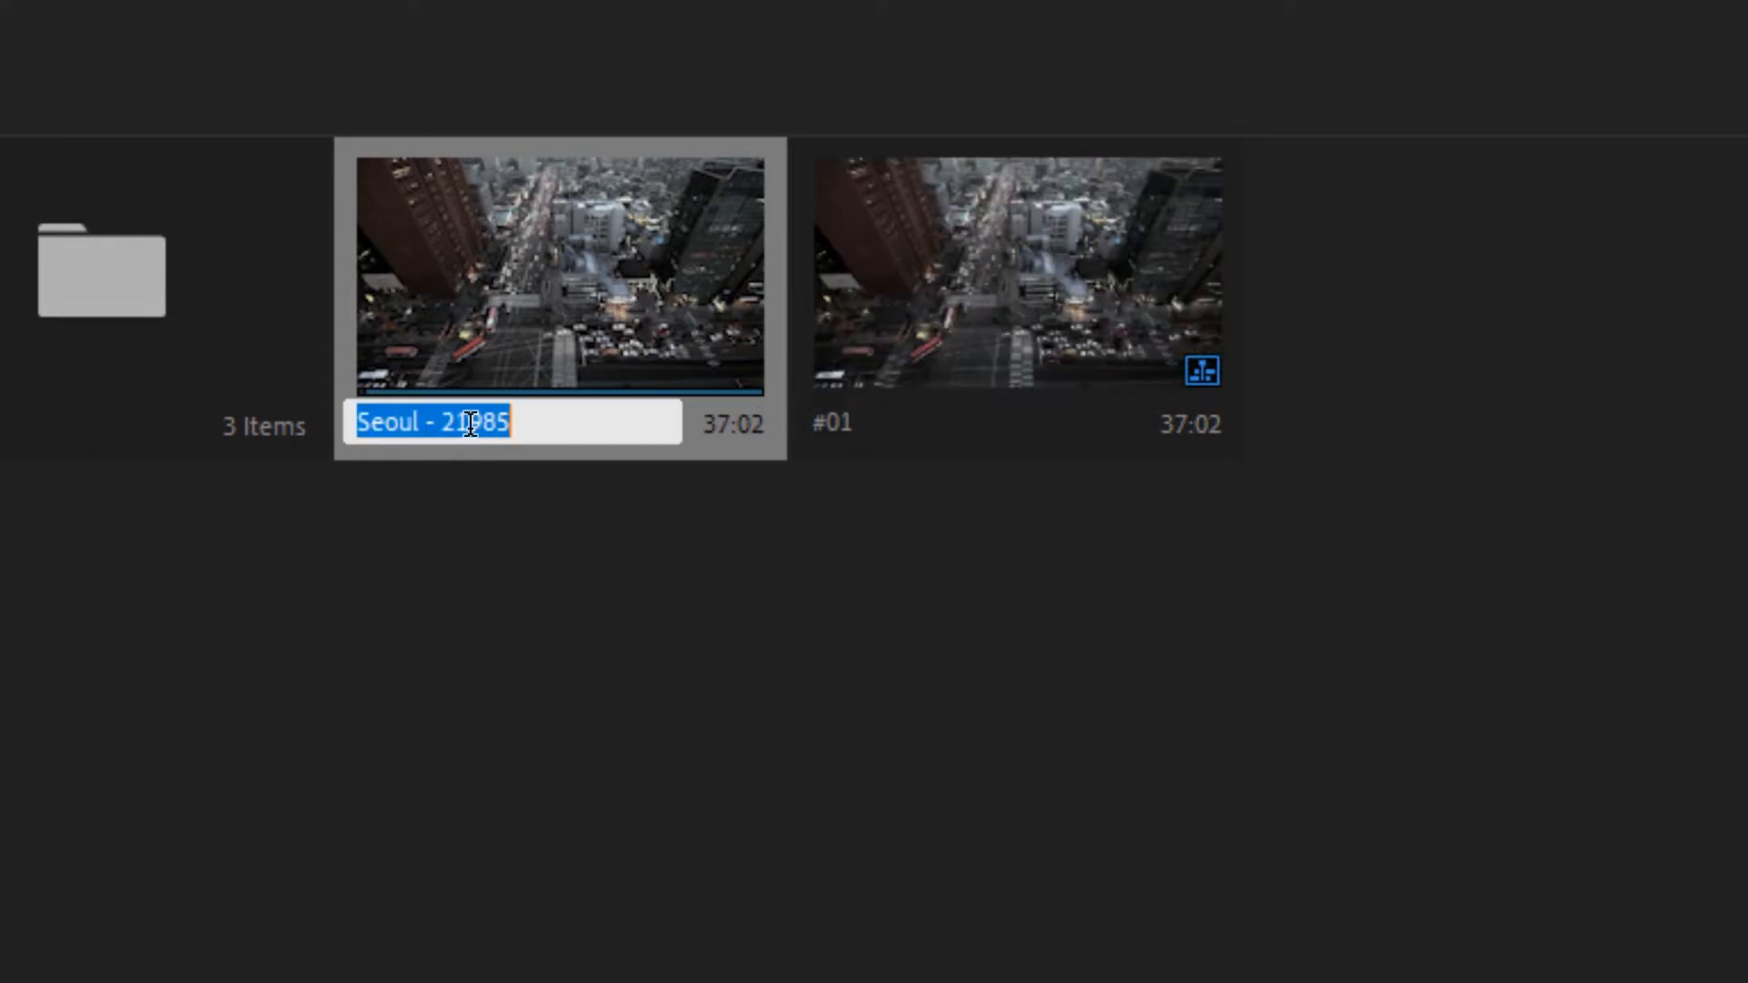
text(N)
key(BackSpace)
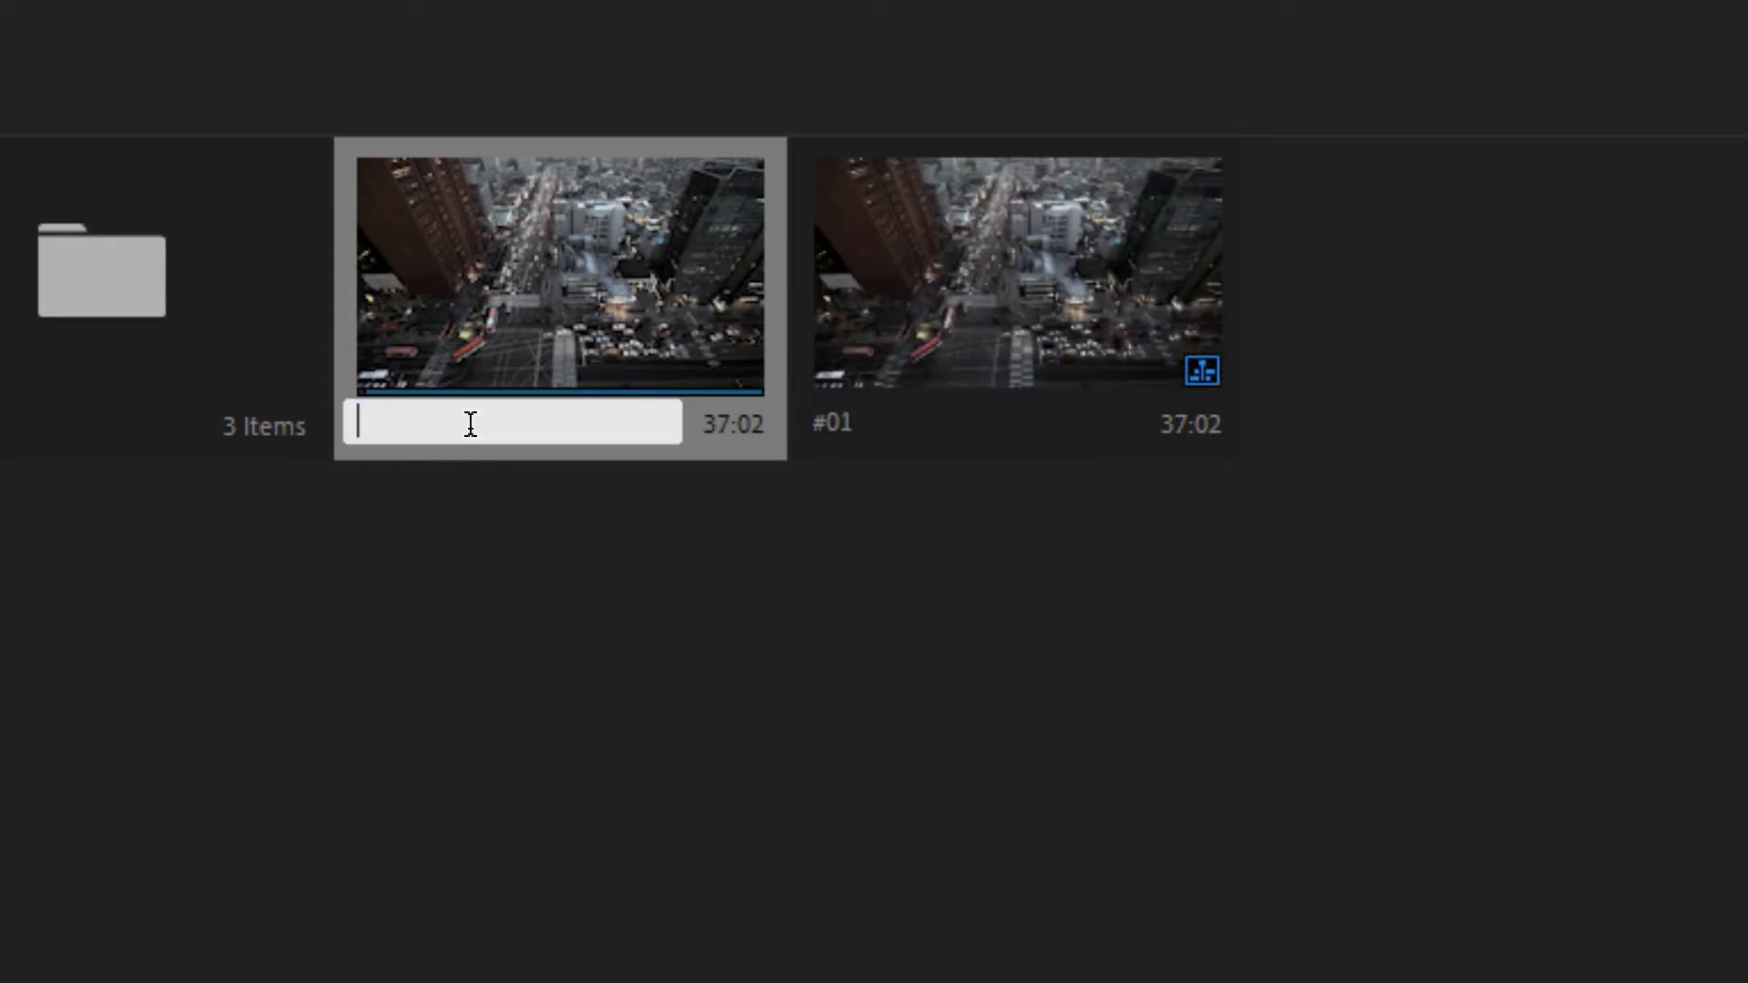
text(MAIN)
key(BackSpace)
text(N)
click(660, 601)
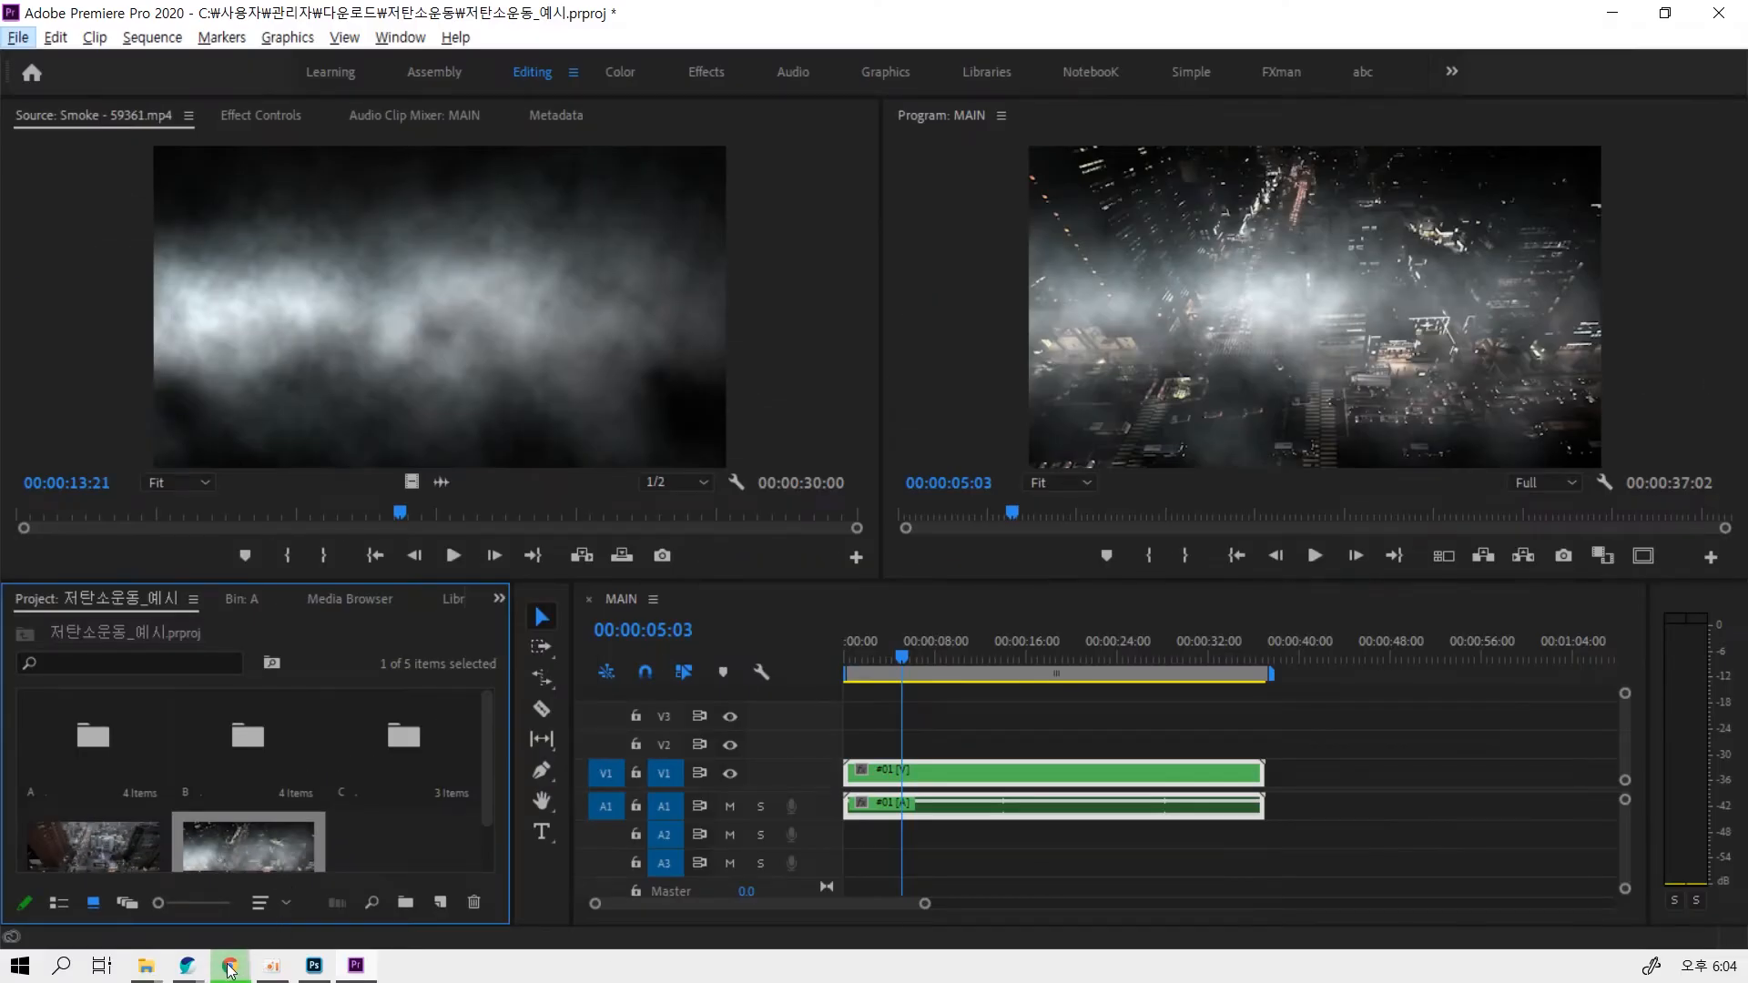
Preview the MAIN sequence by playing it from its start to 00:00:06:28
click(229, 969)
key(Home)
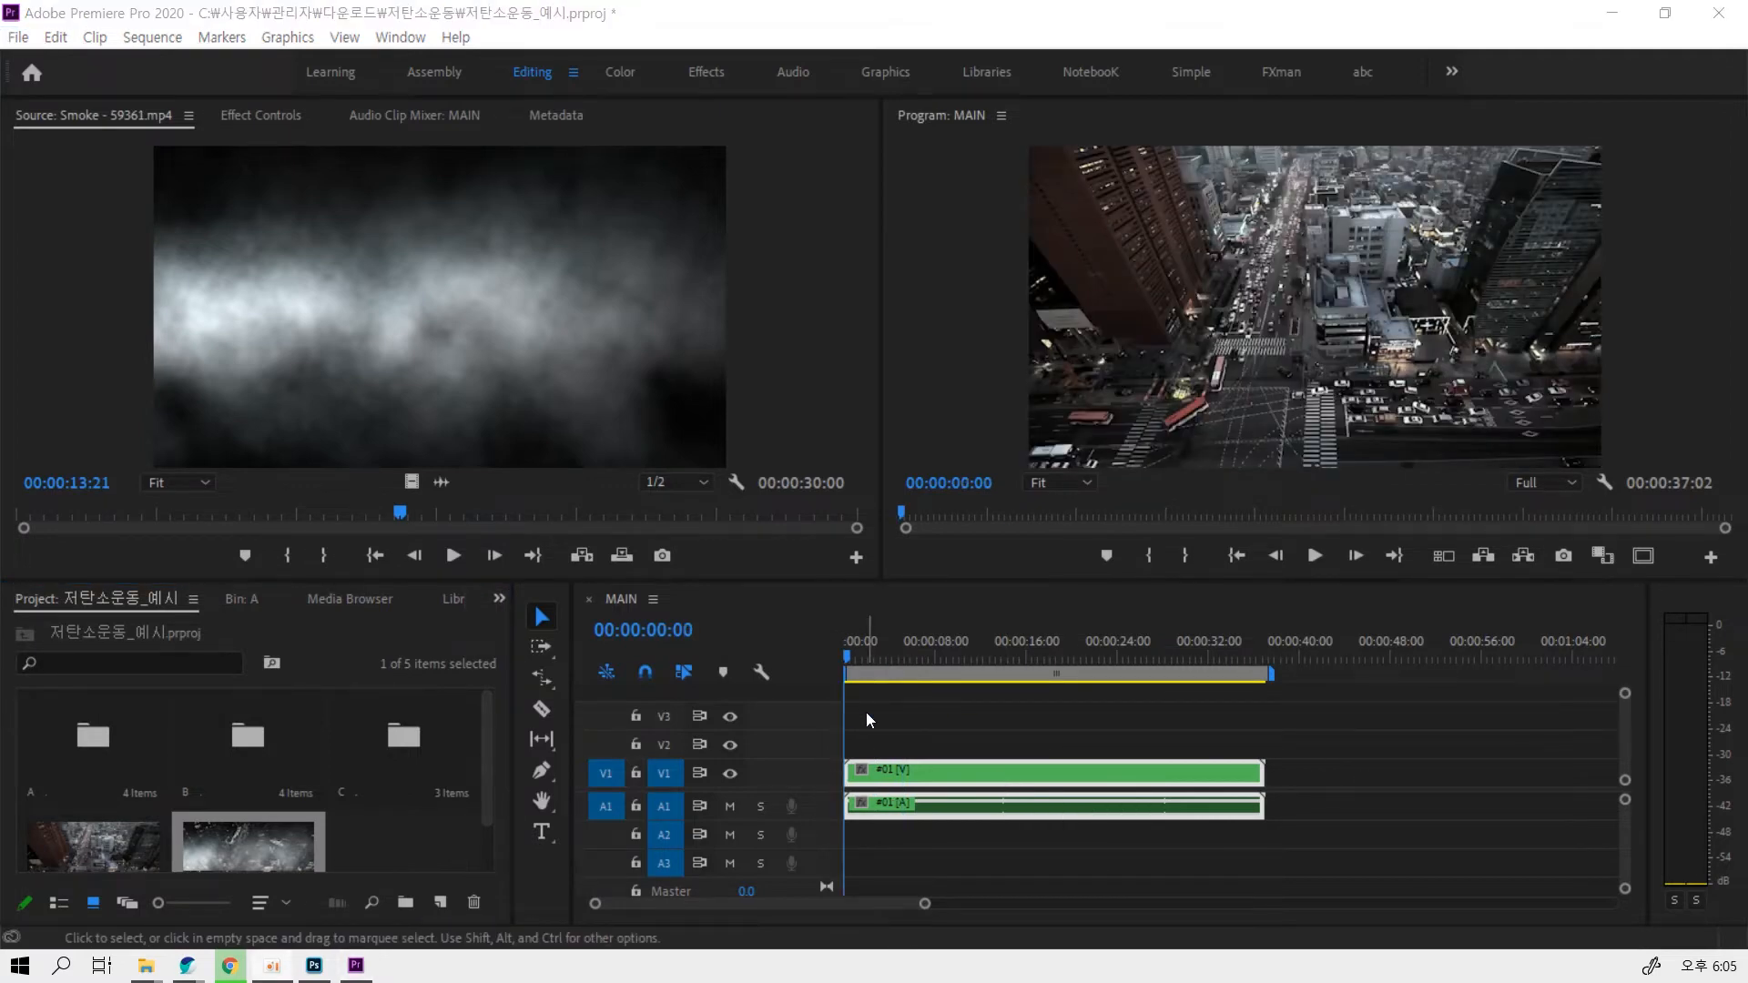
drag(855, 653, 893, 652)
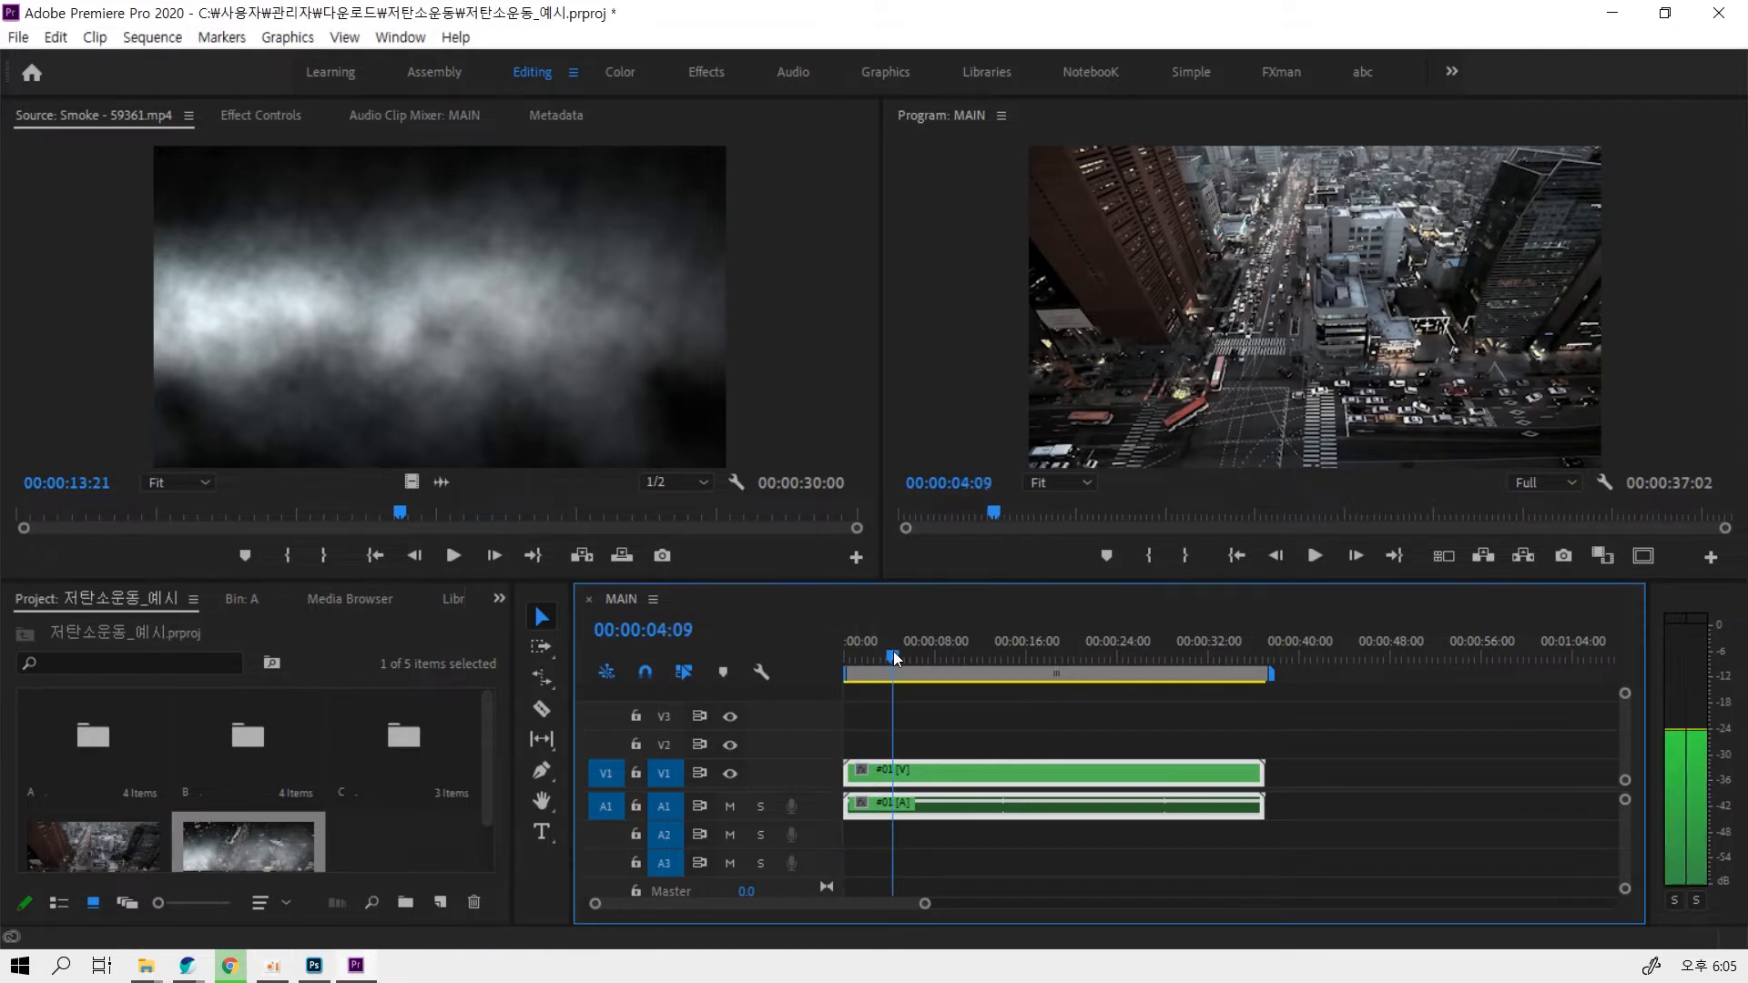
key(alt)
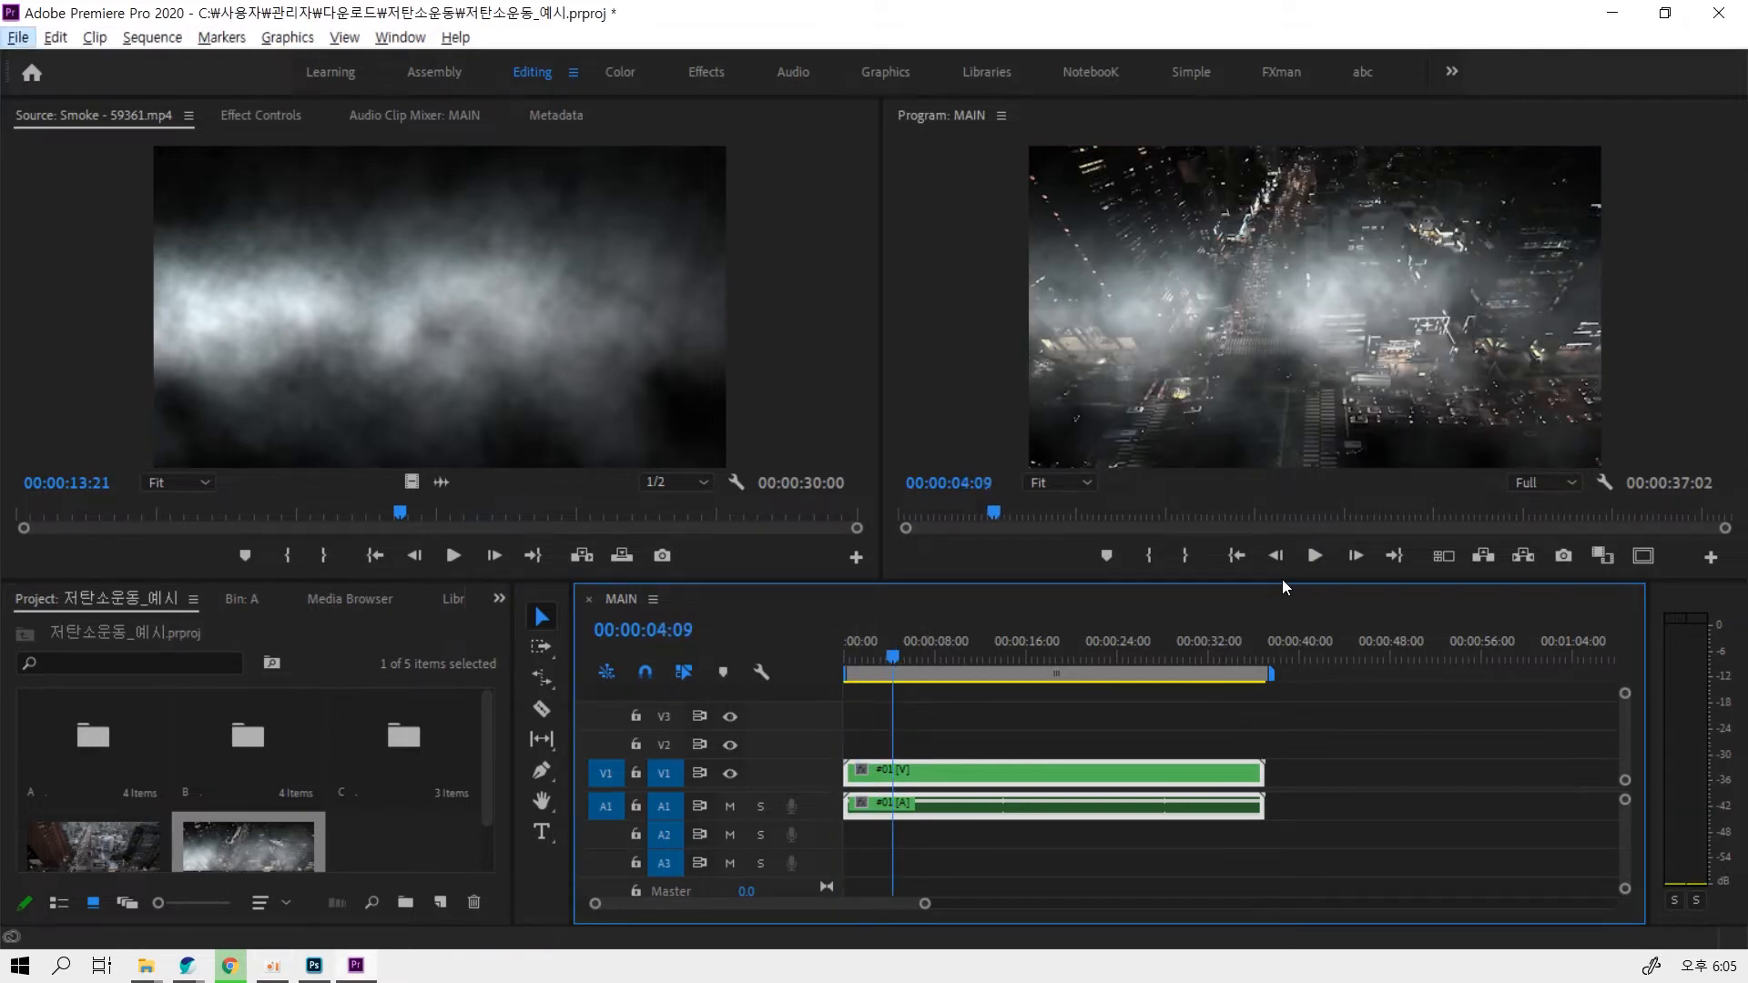
click(1240, 557)
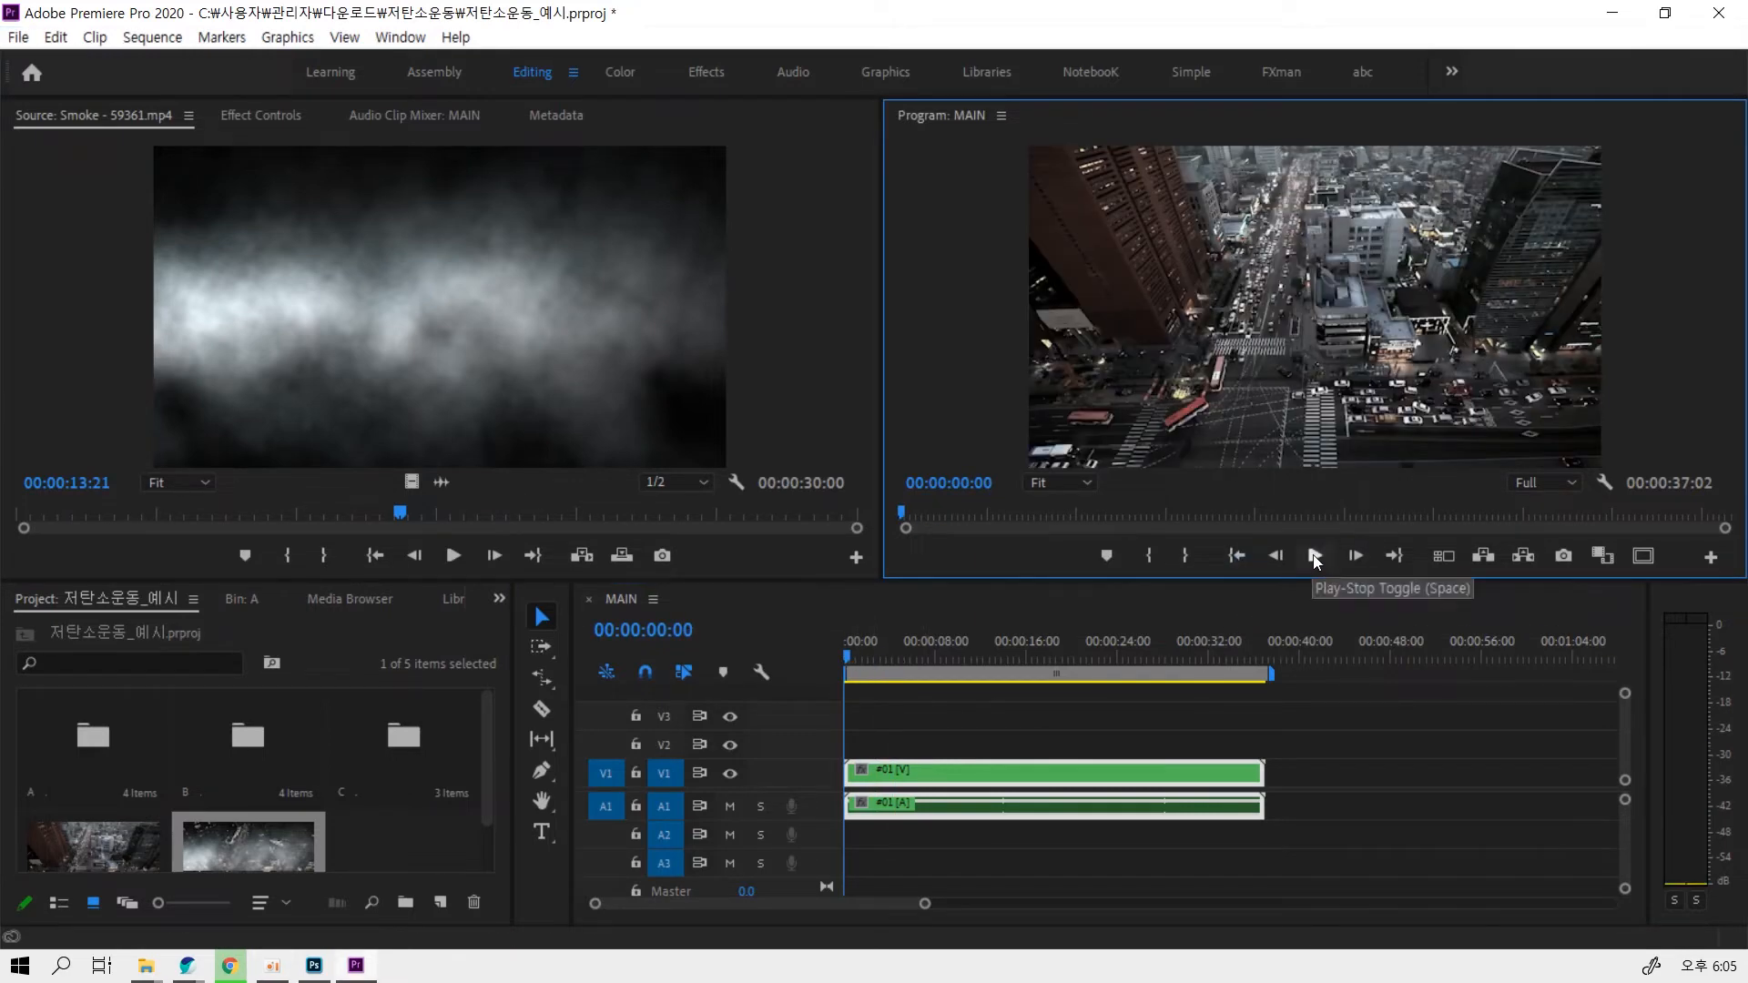
click(1316, 557)
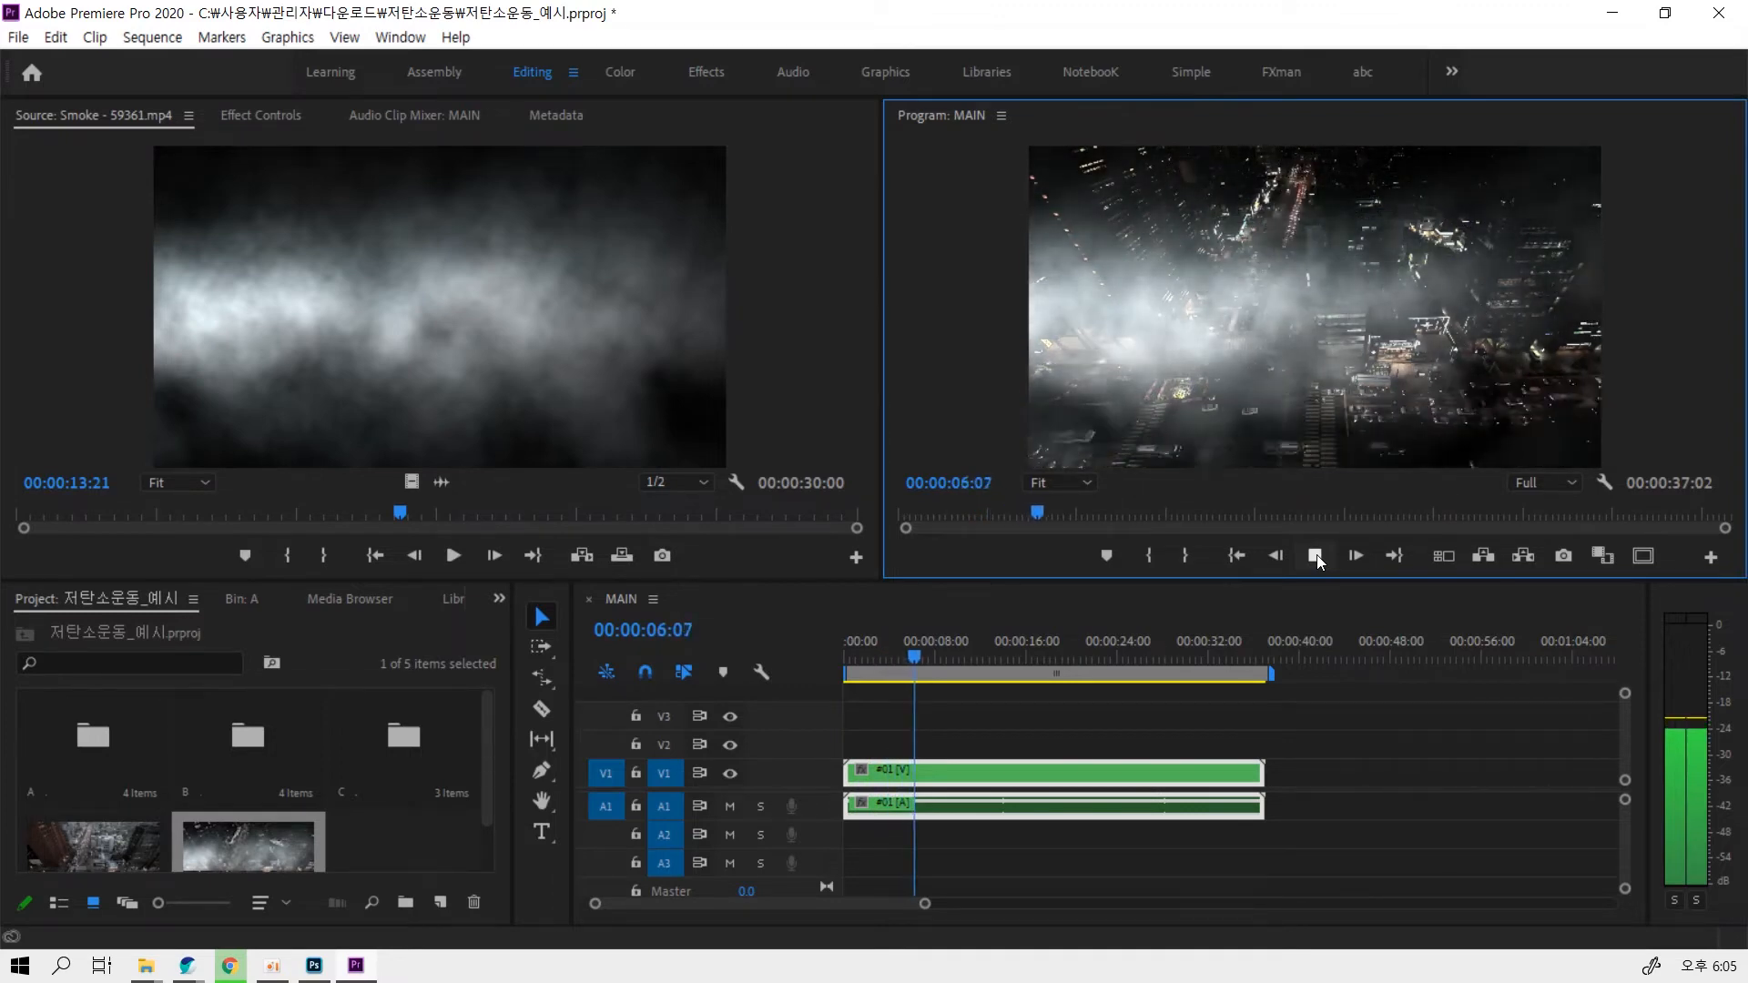
click(1317, 554)
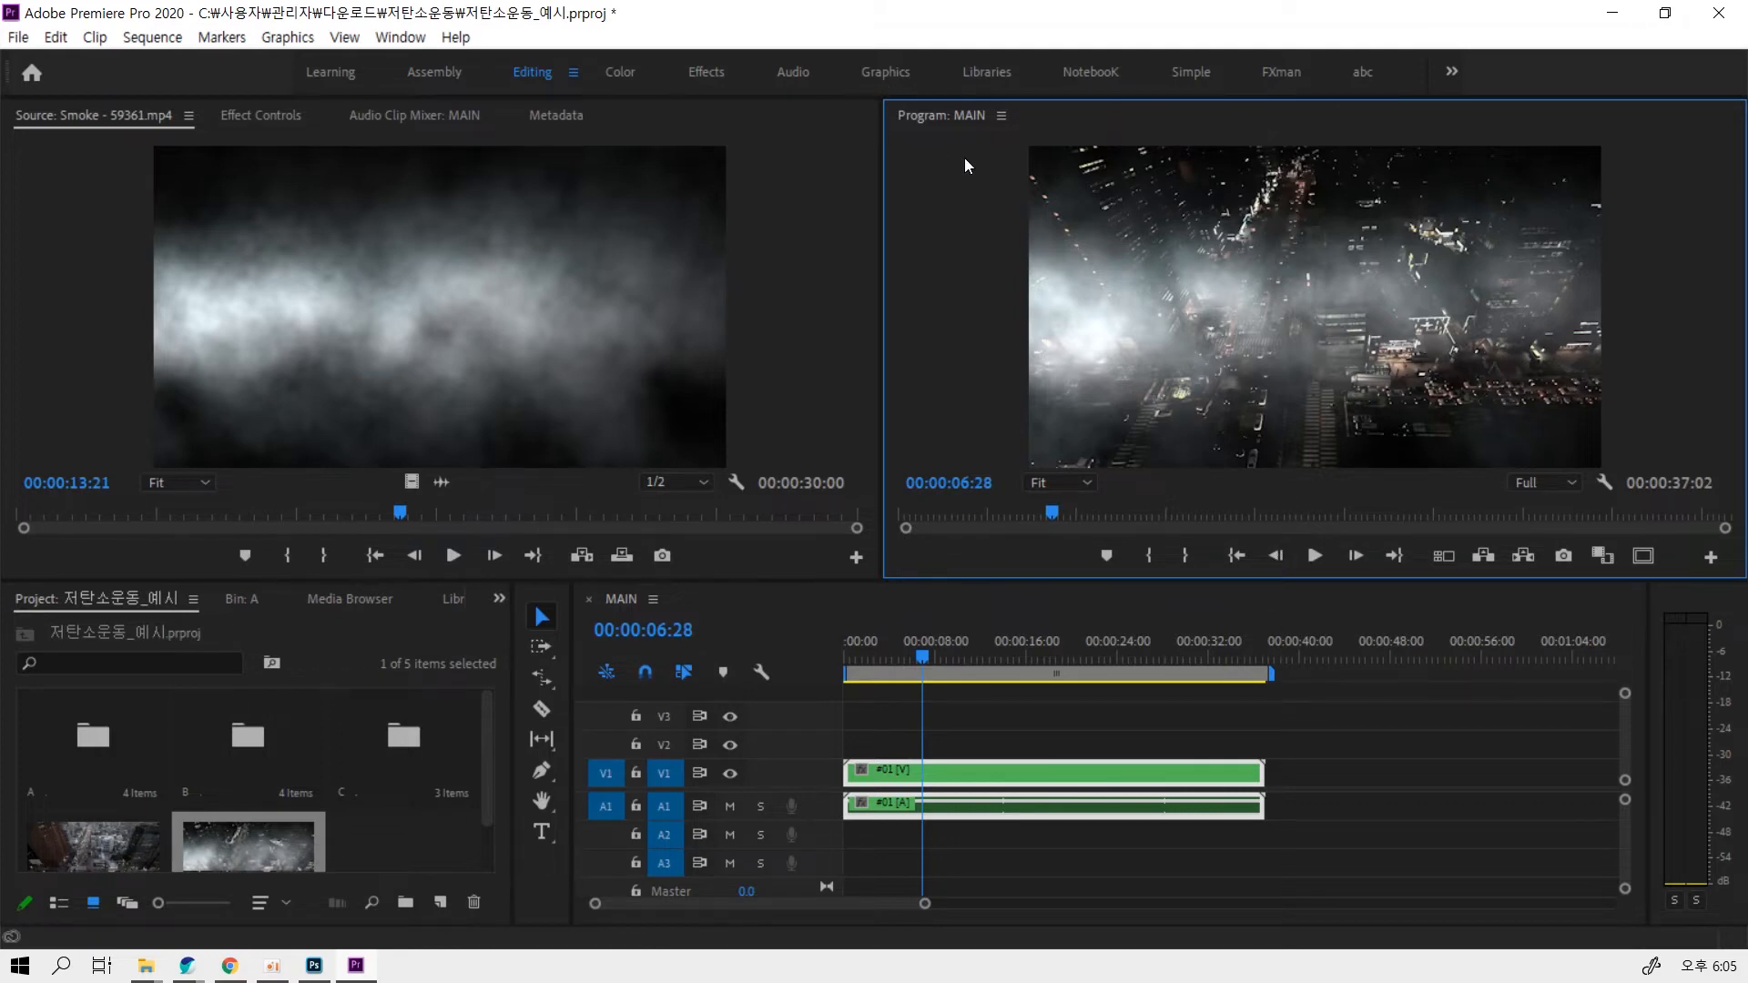
Switch to the Effects workspace and apply a Cross Dissolve transition to the start of the #01 video clip
click(709, 73)
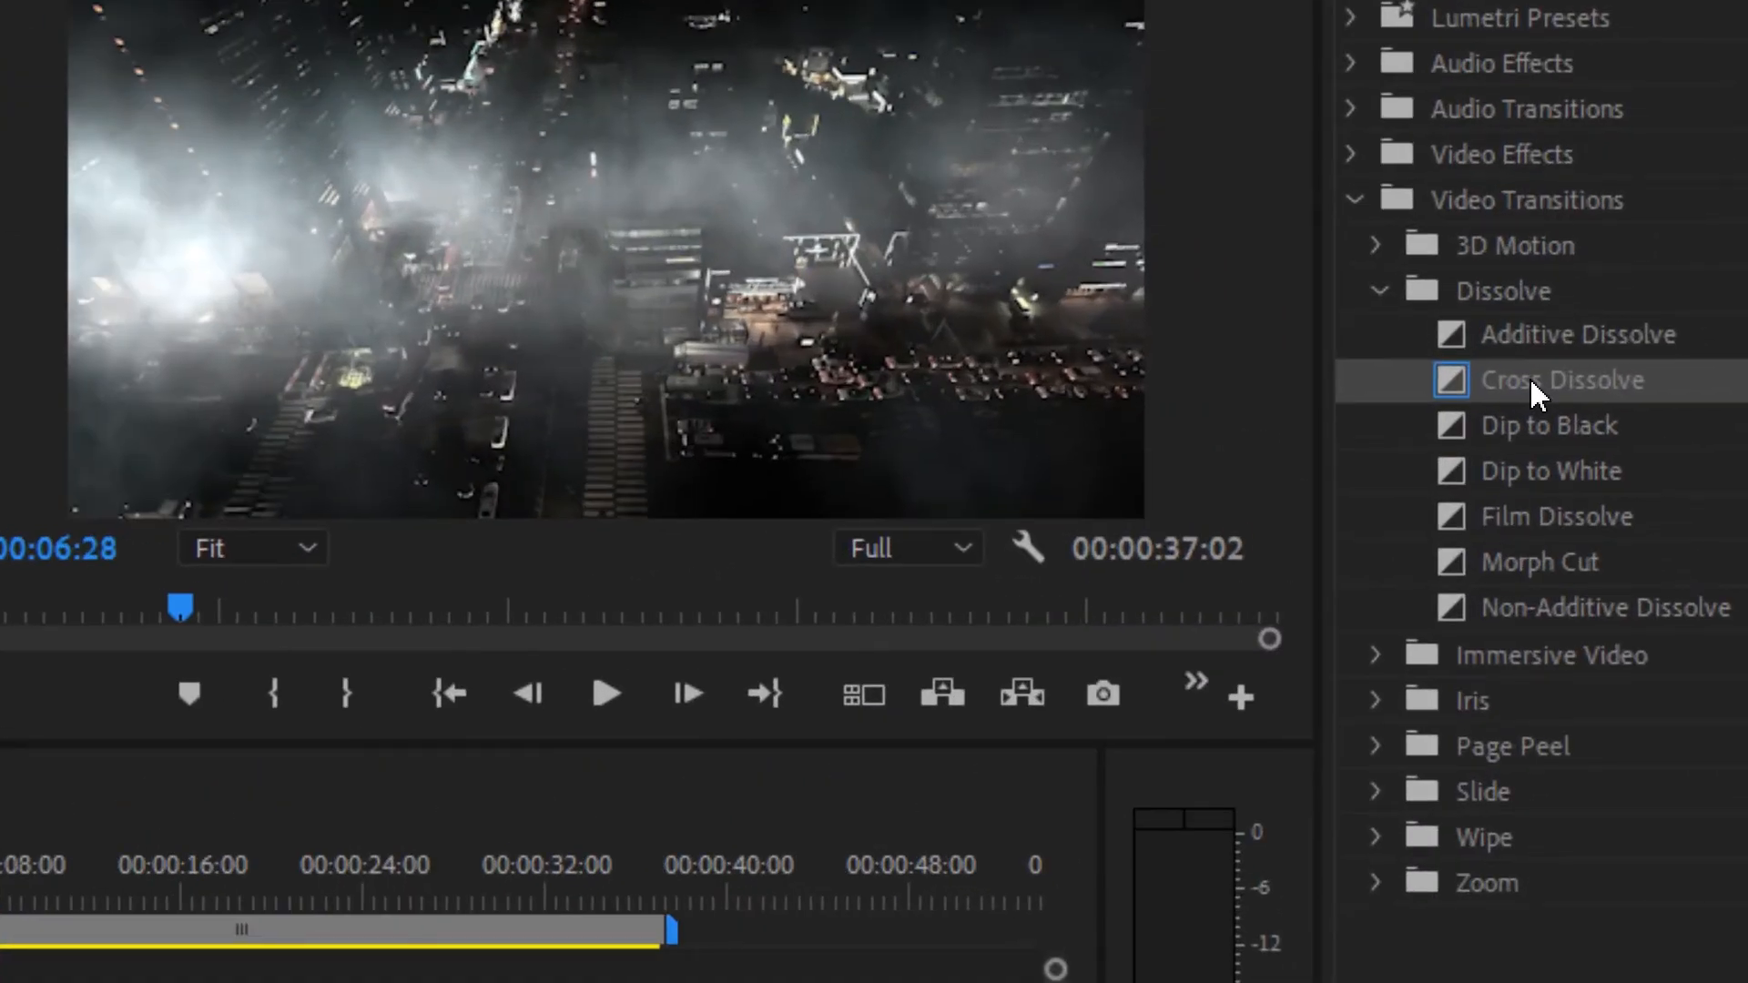
click(1532, 384)
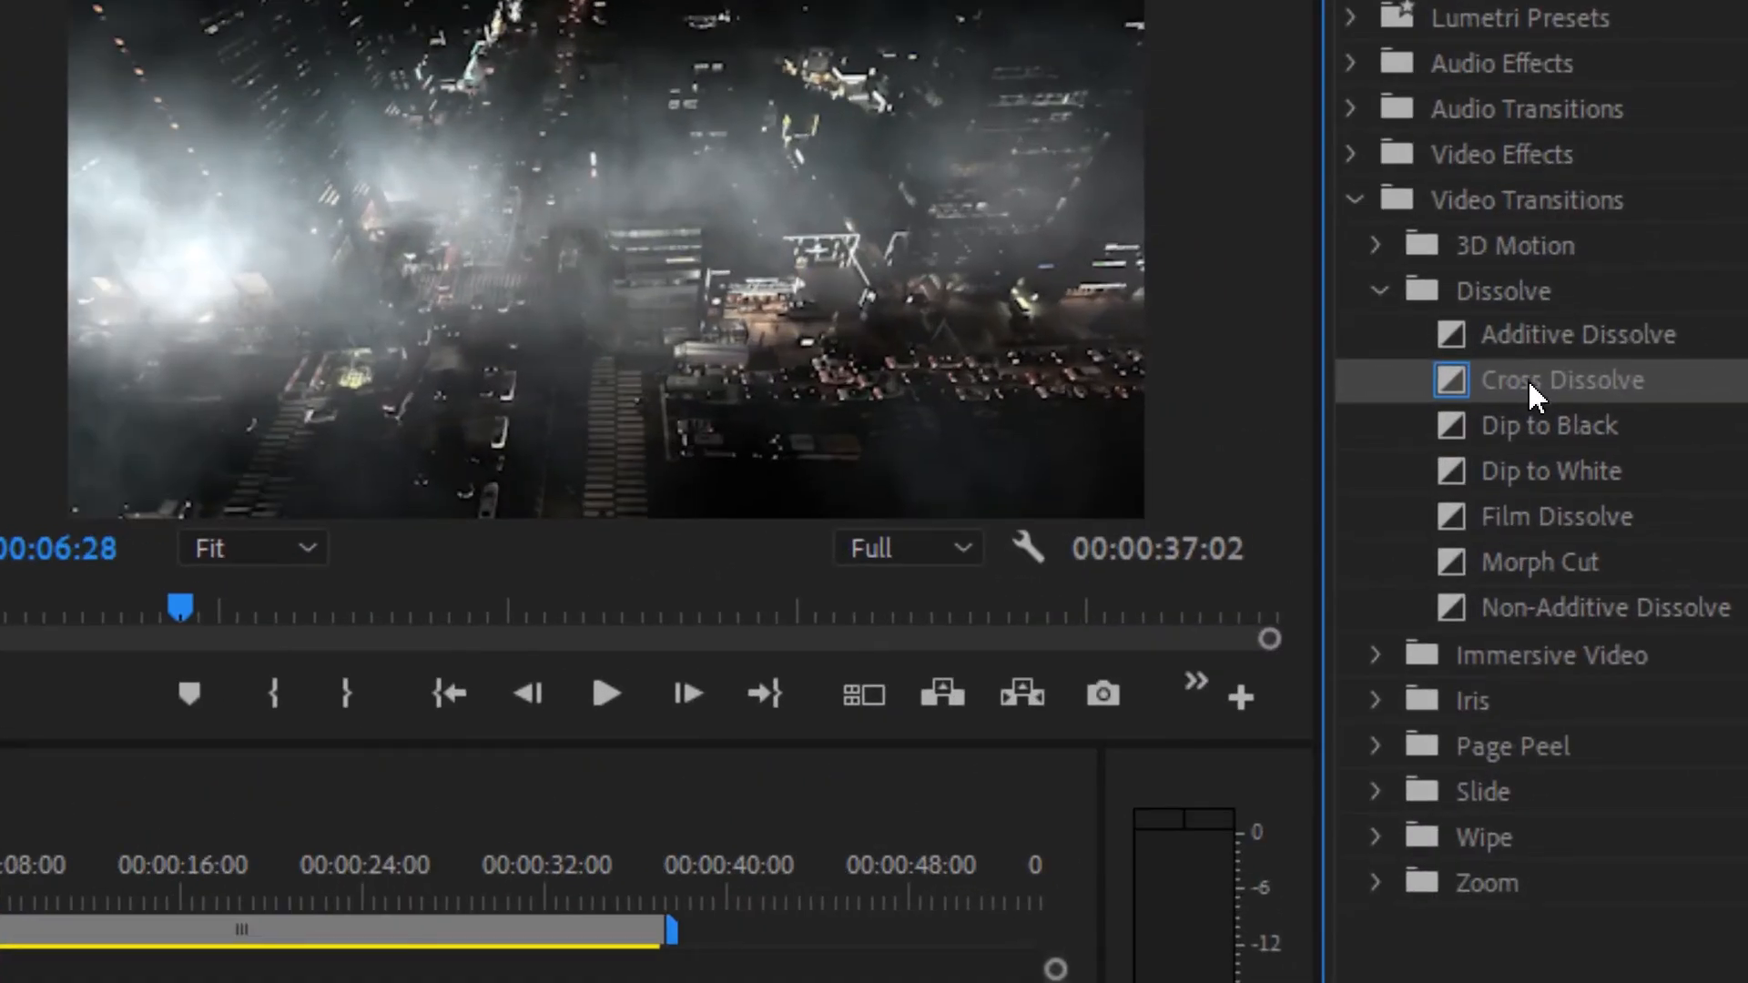
drag(1529, 381, 532, 824)
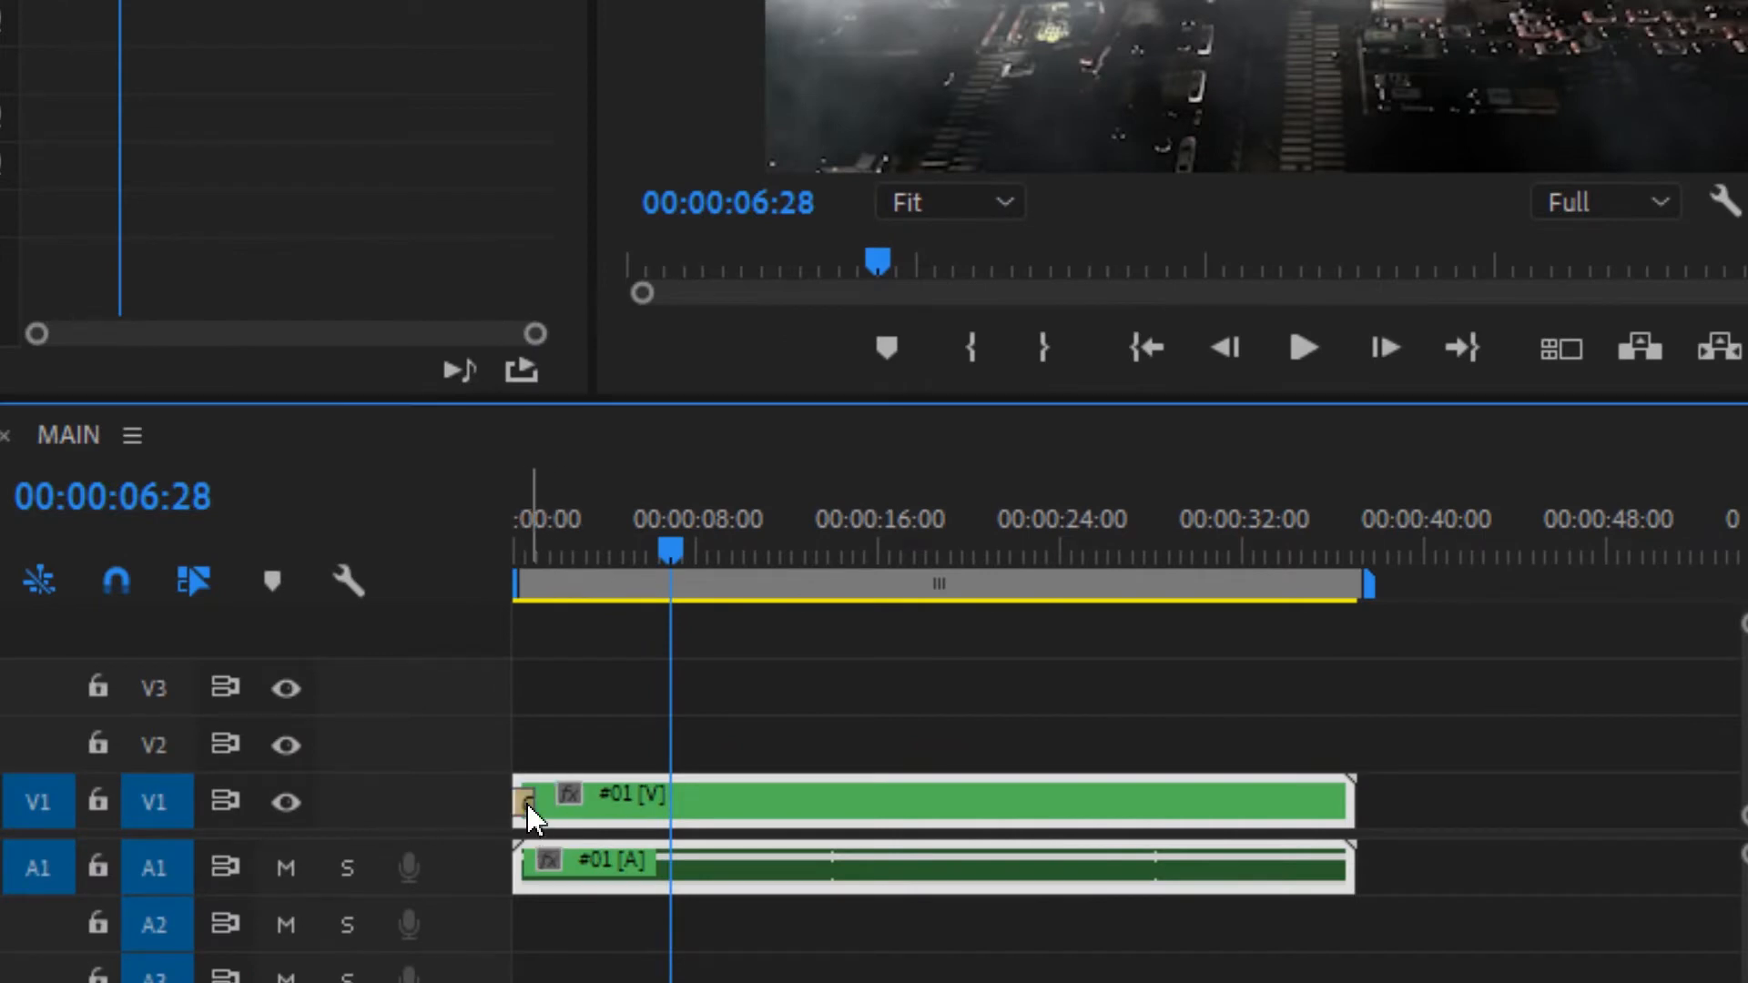
click(527, 804)
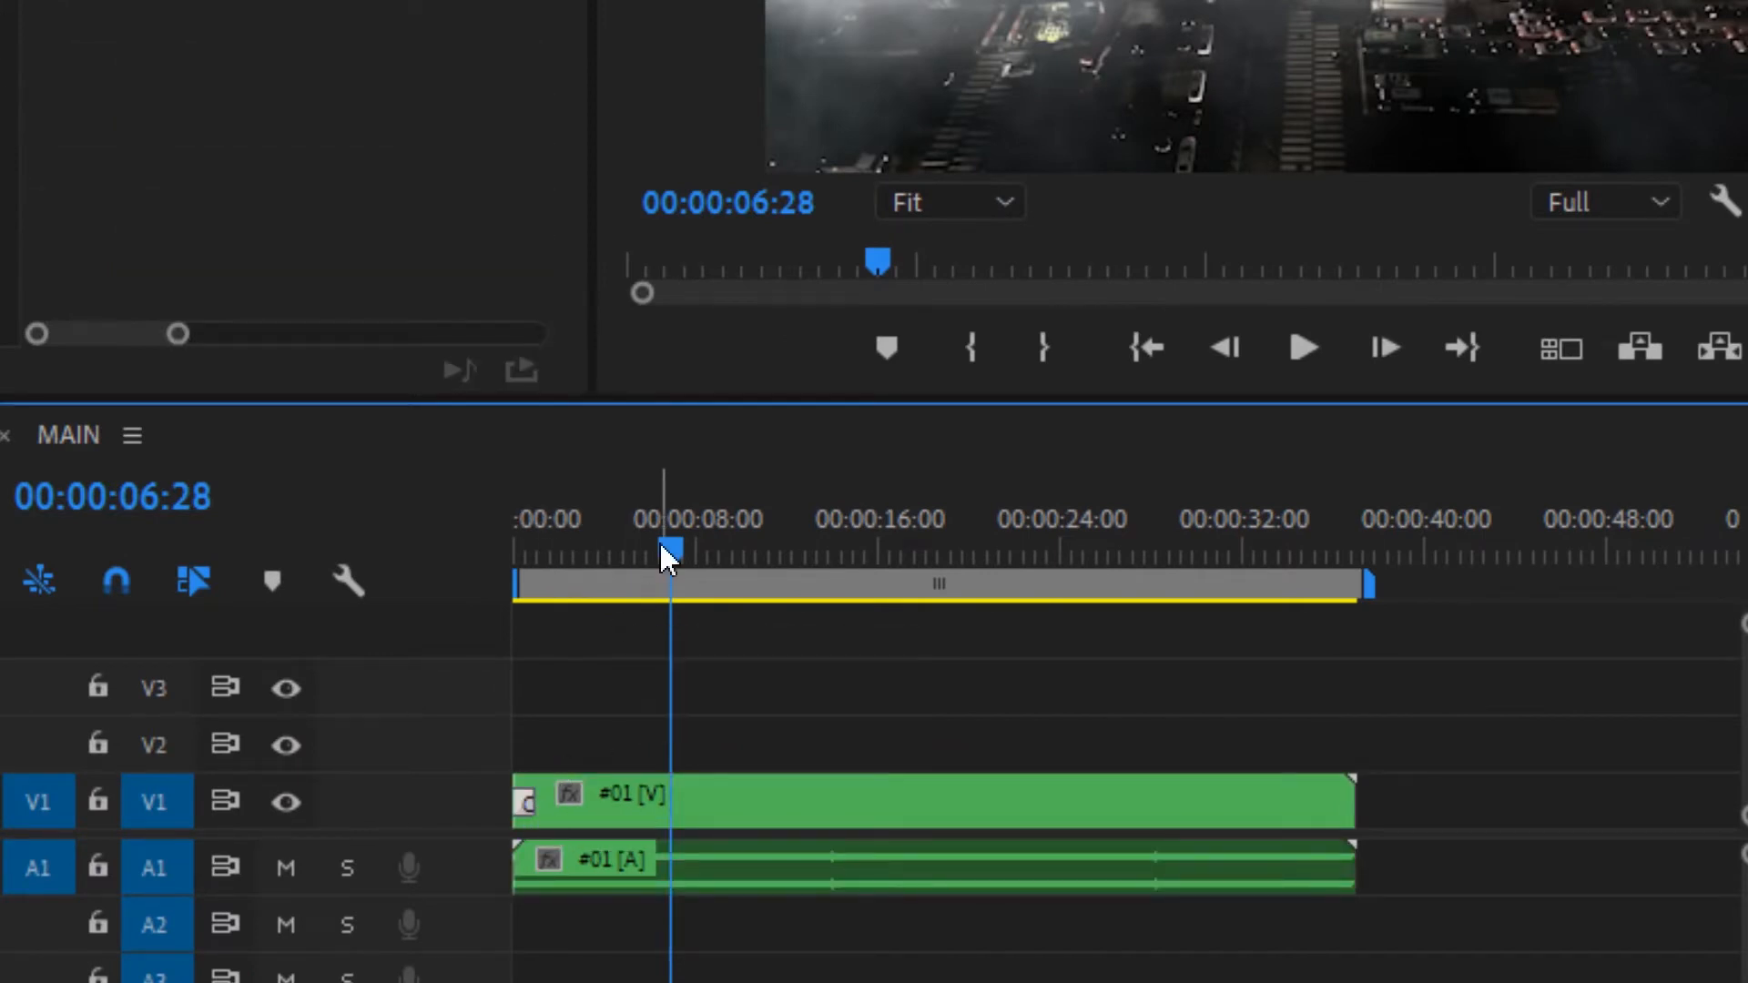
Play the opening dissolve from the sequence start, and scrub through the #01 clip to 00:00:33:05
drag(669, 549, 484, 567)
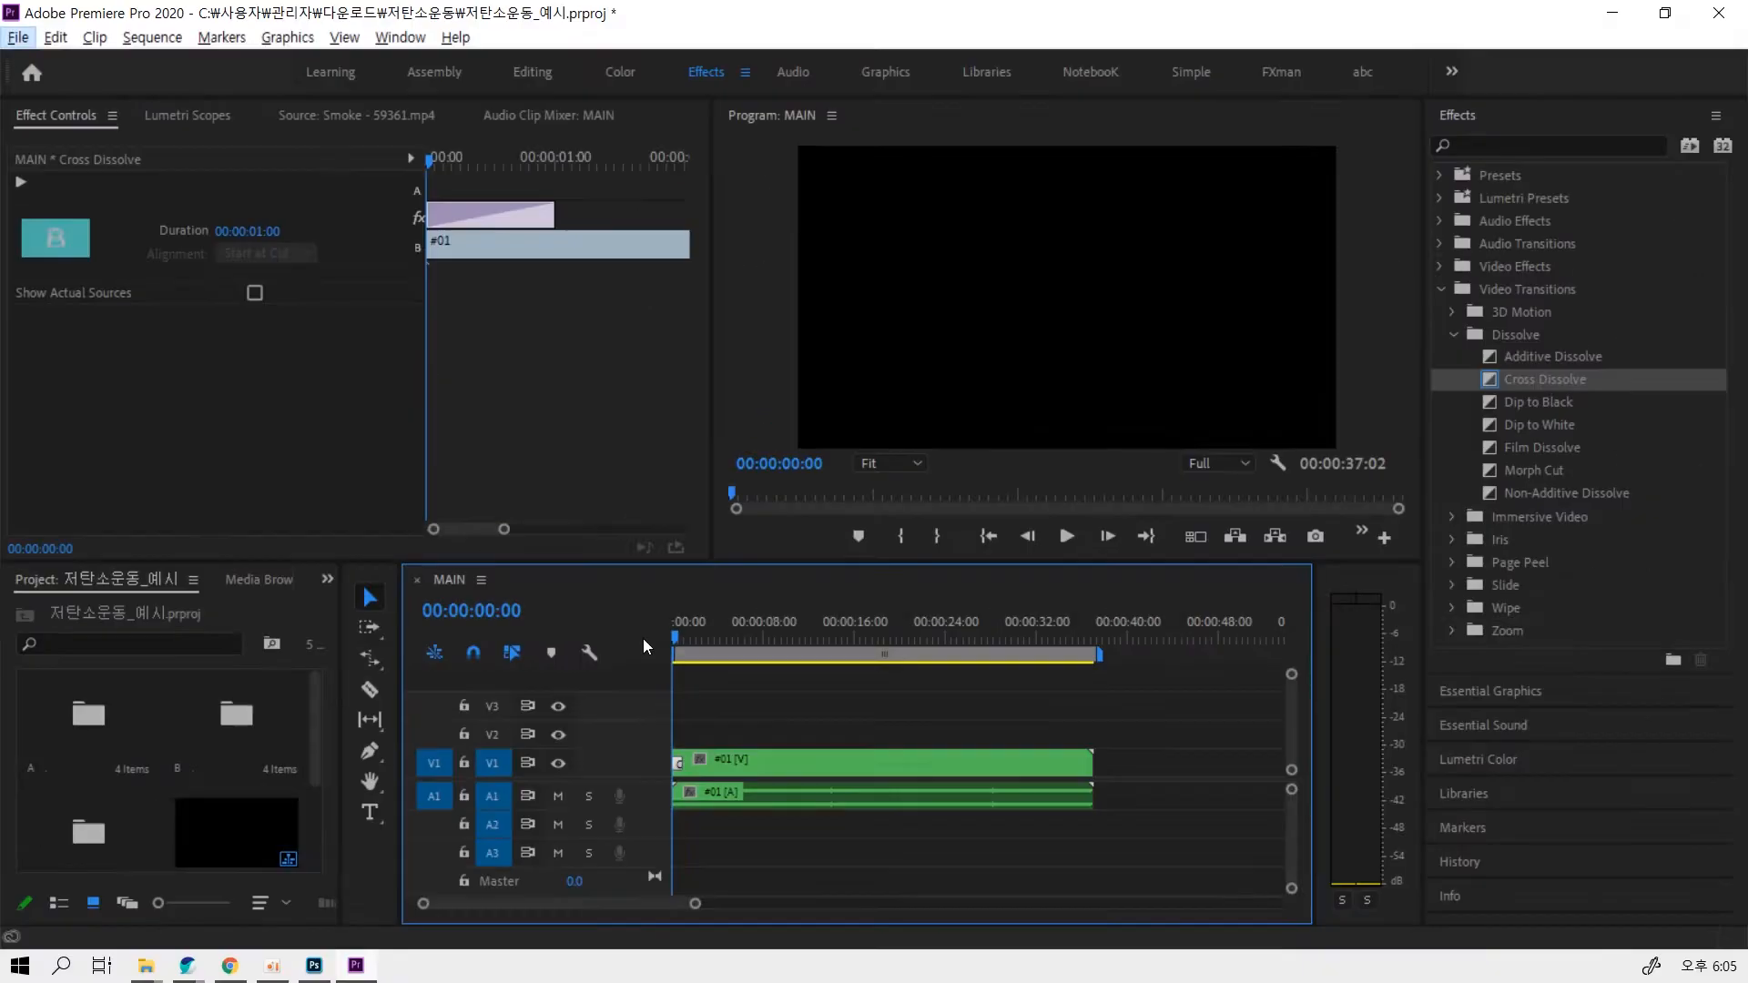
key(alt+space)
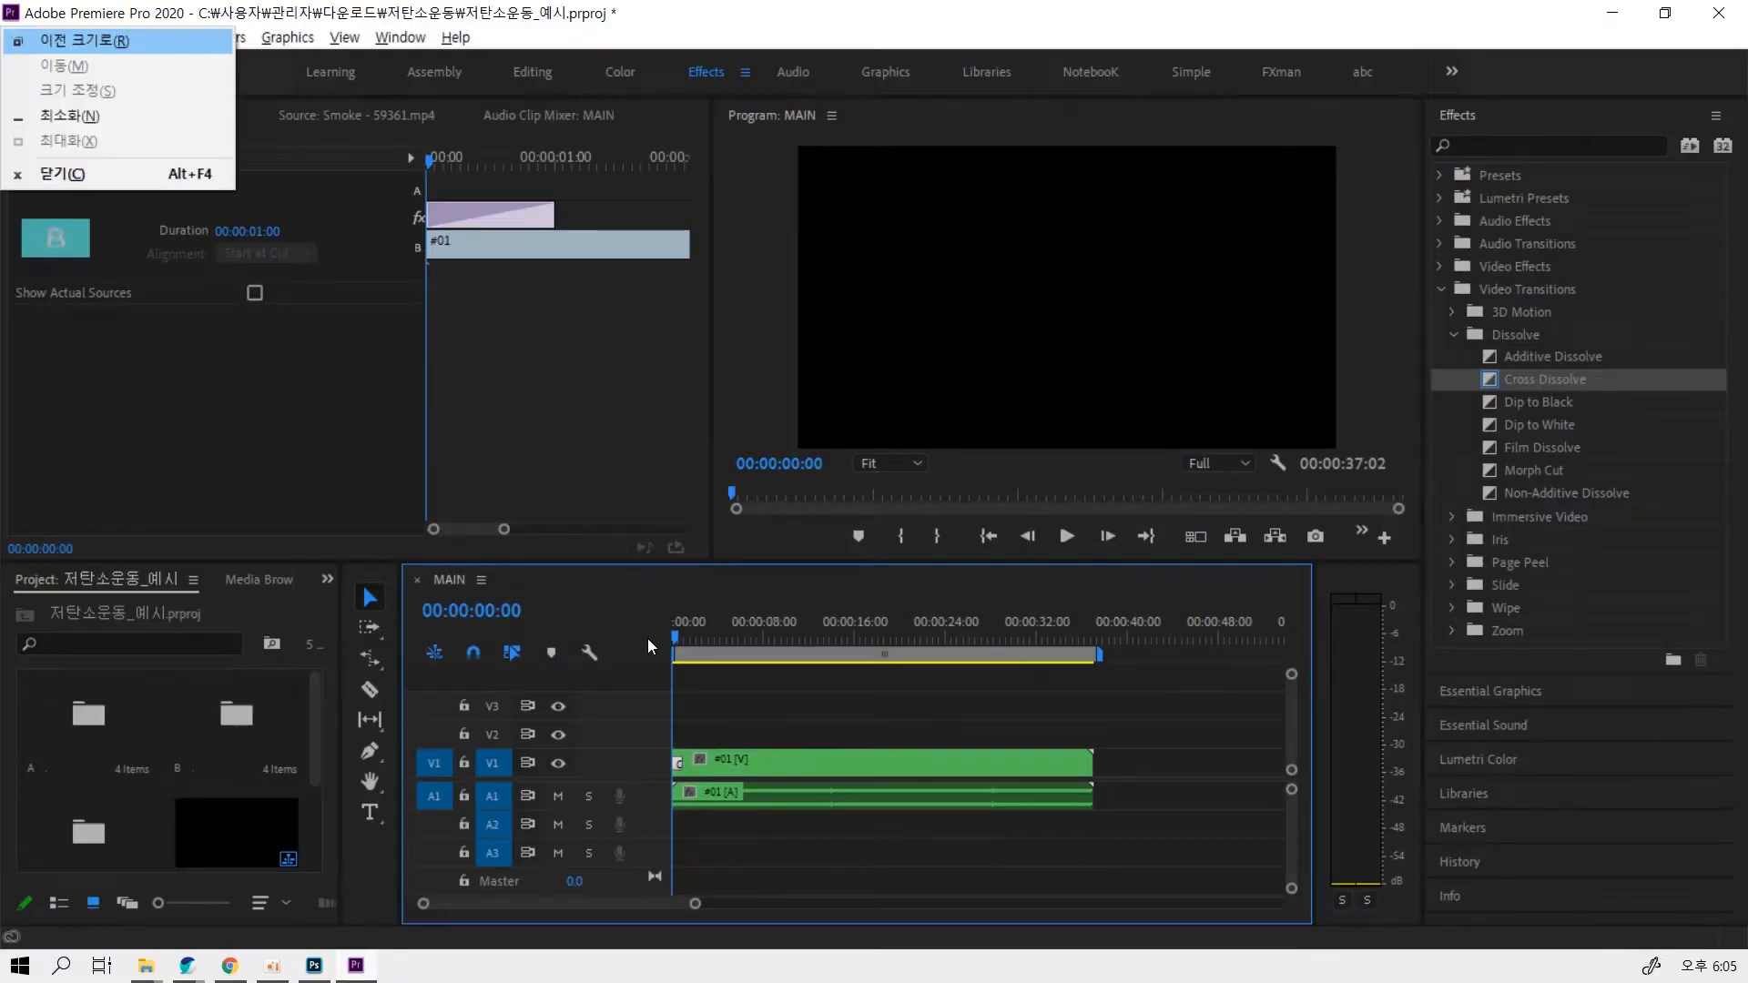
click(1065, 538)
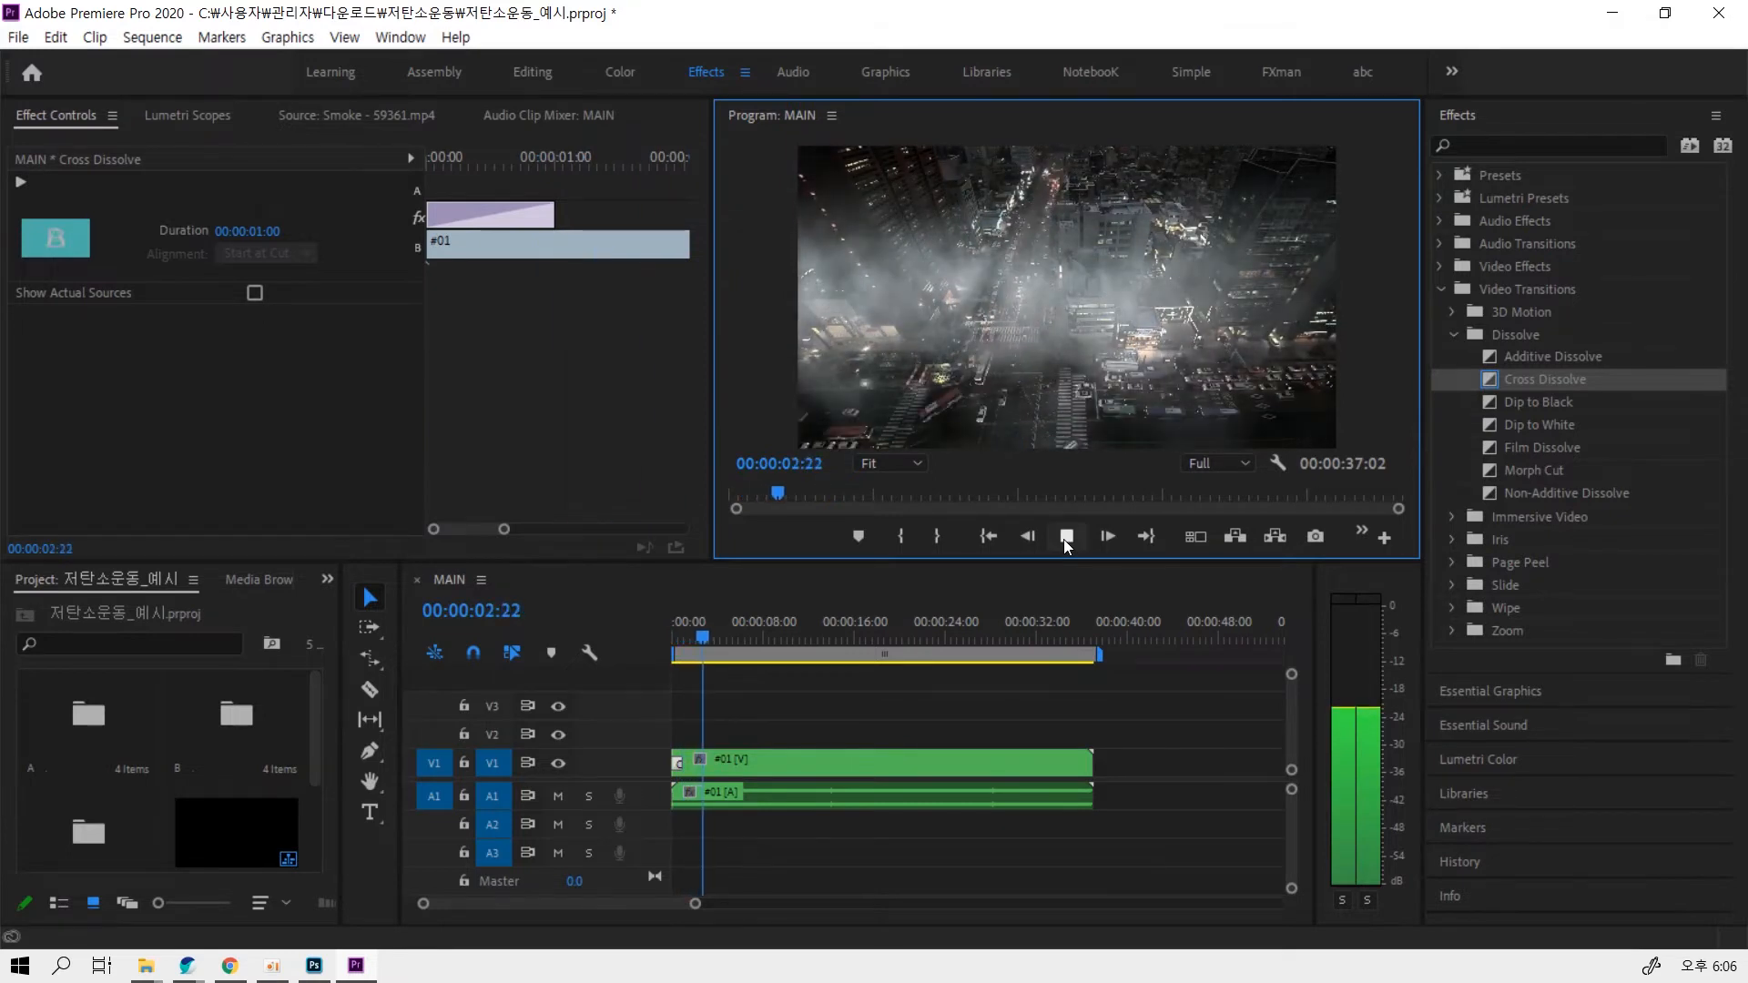
click(1066, 537)
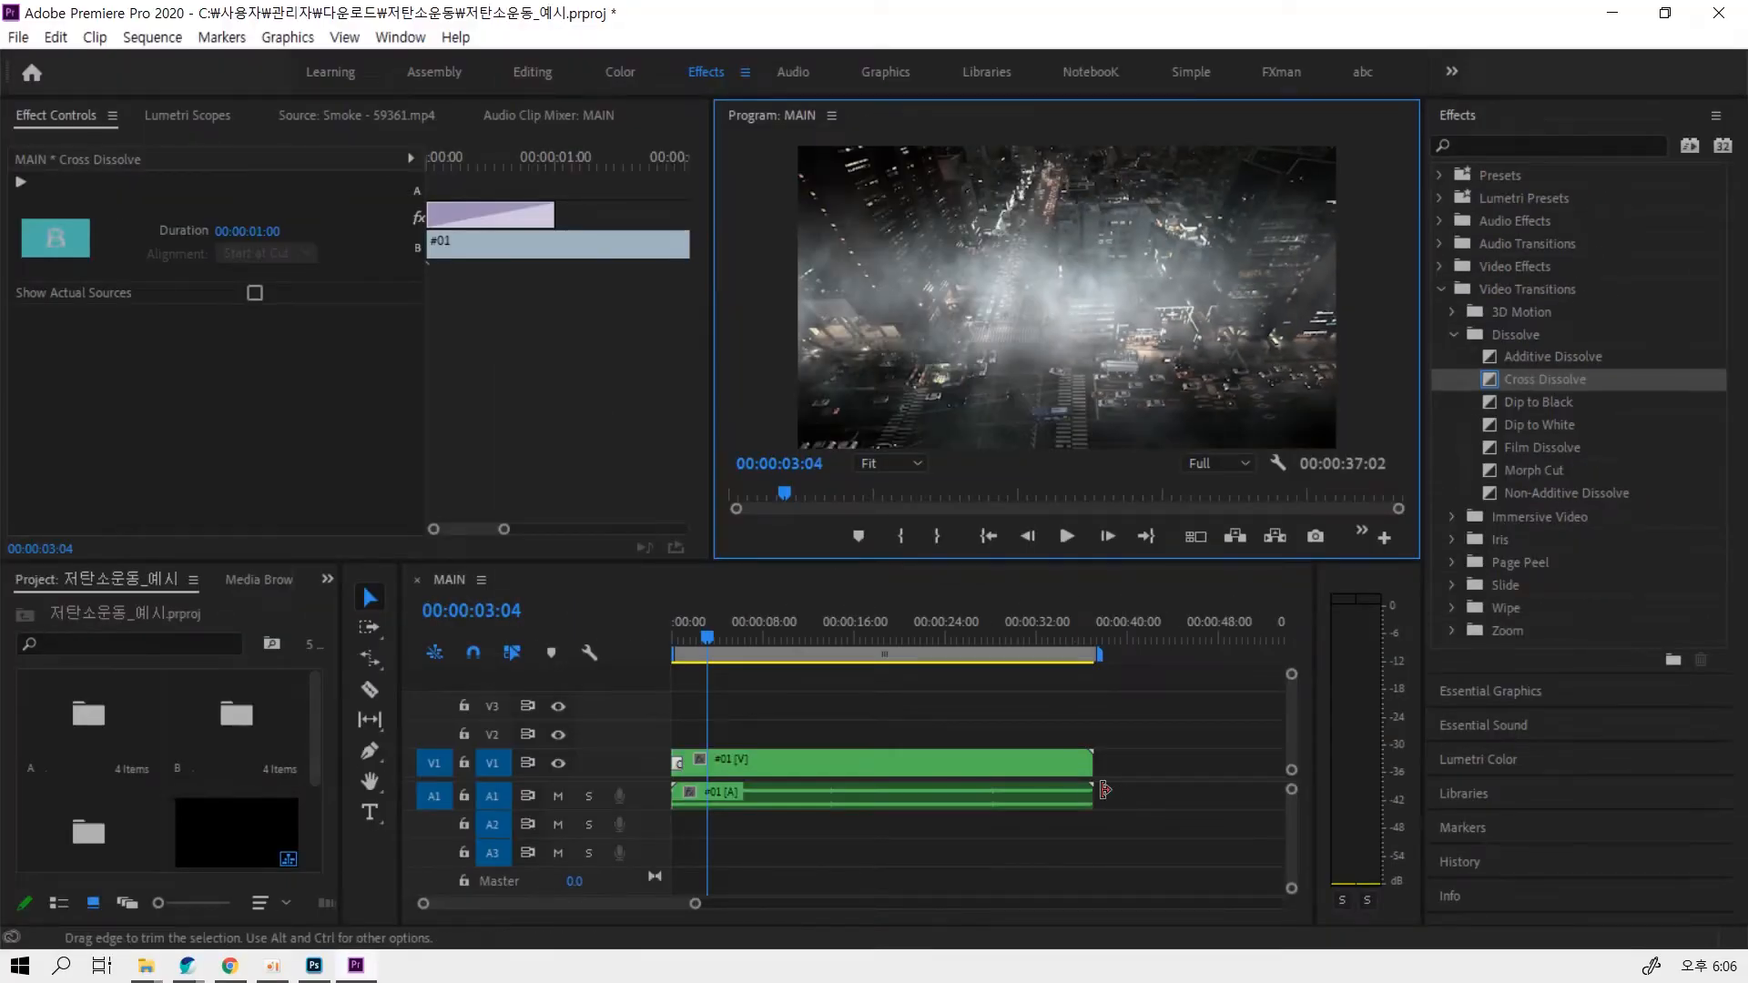
click(727, 636)
drag(729, 631, 1052, 622)
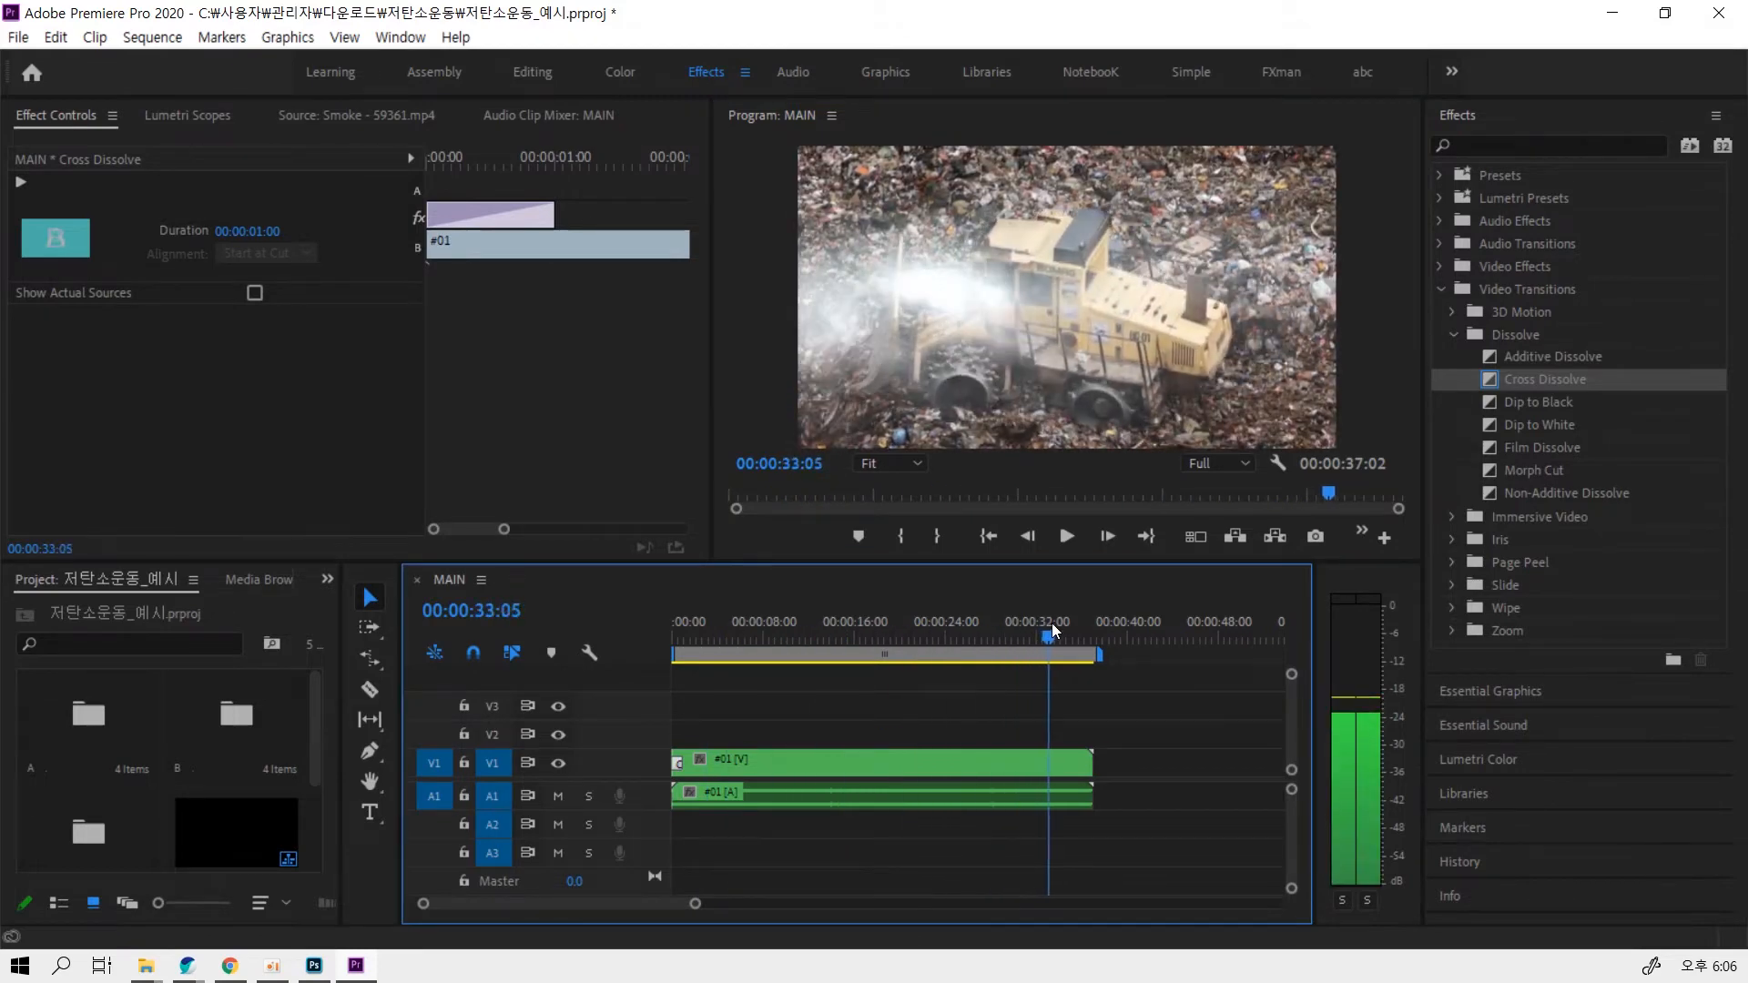
Open bin B and maximize its view to examine the media it contains
double_click(244, 714)
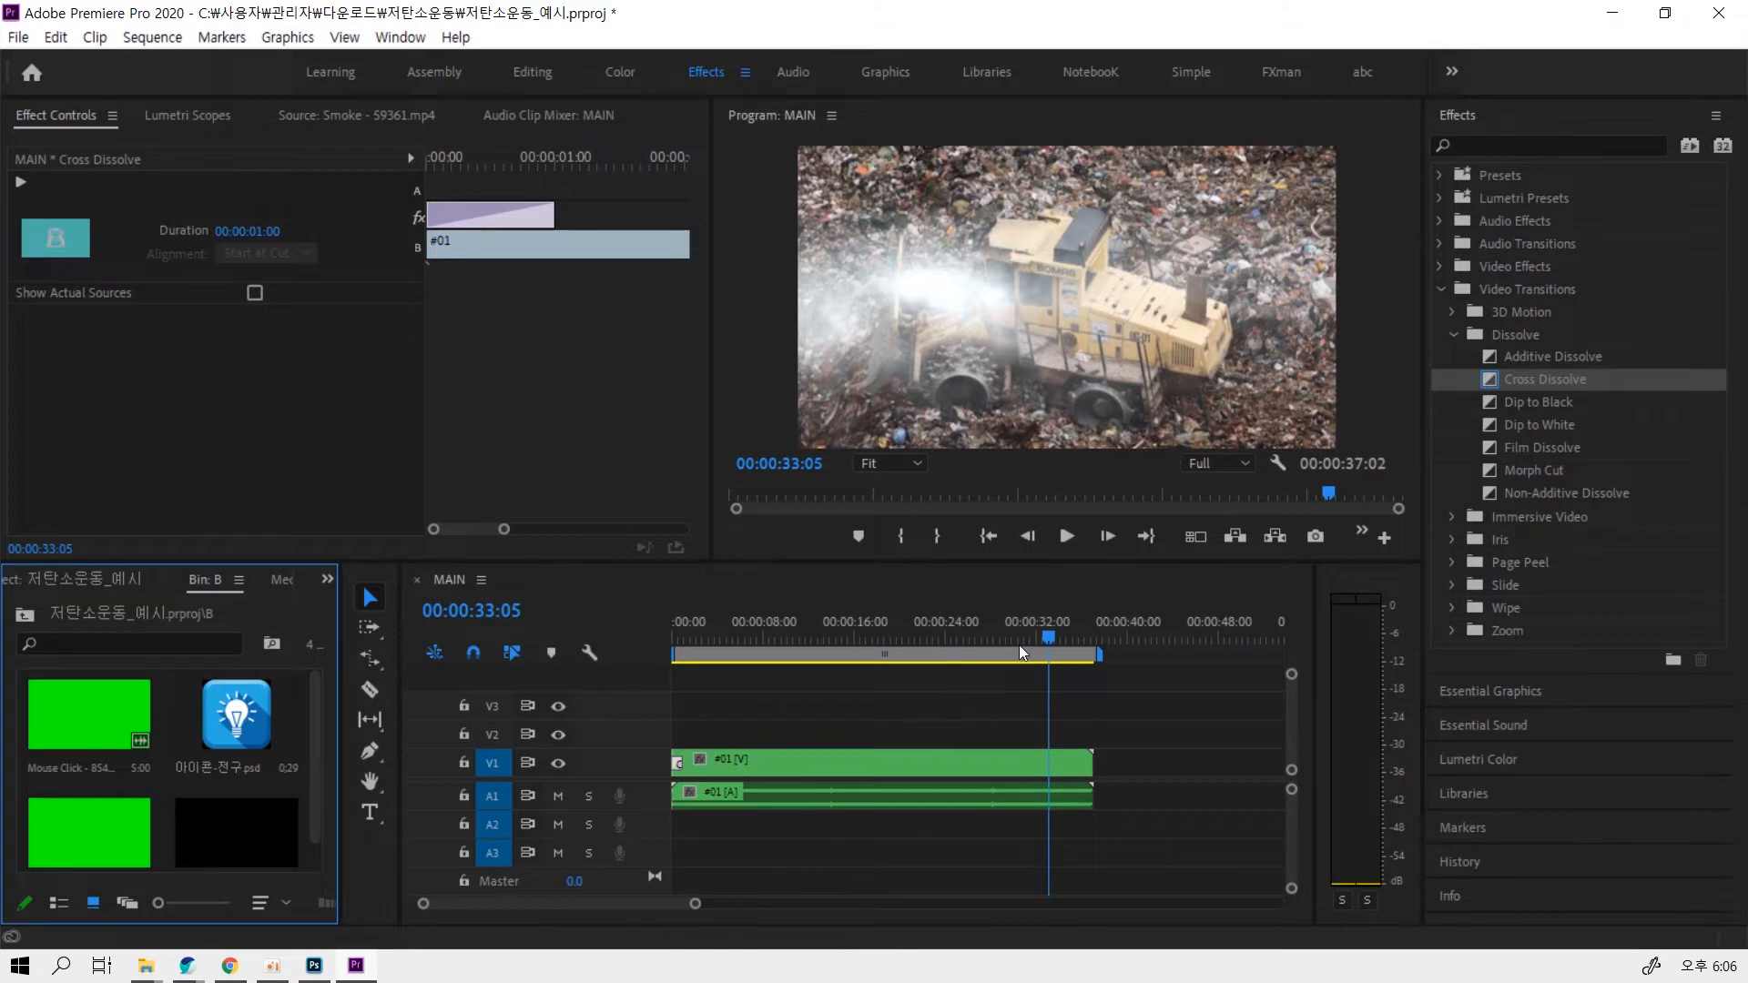
drag(1047, 636, 1044, 637)
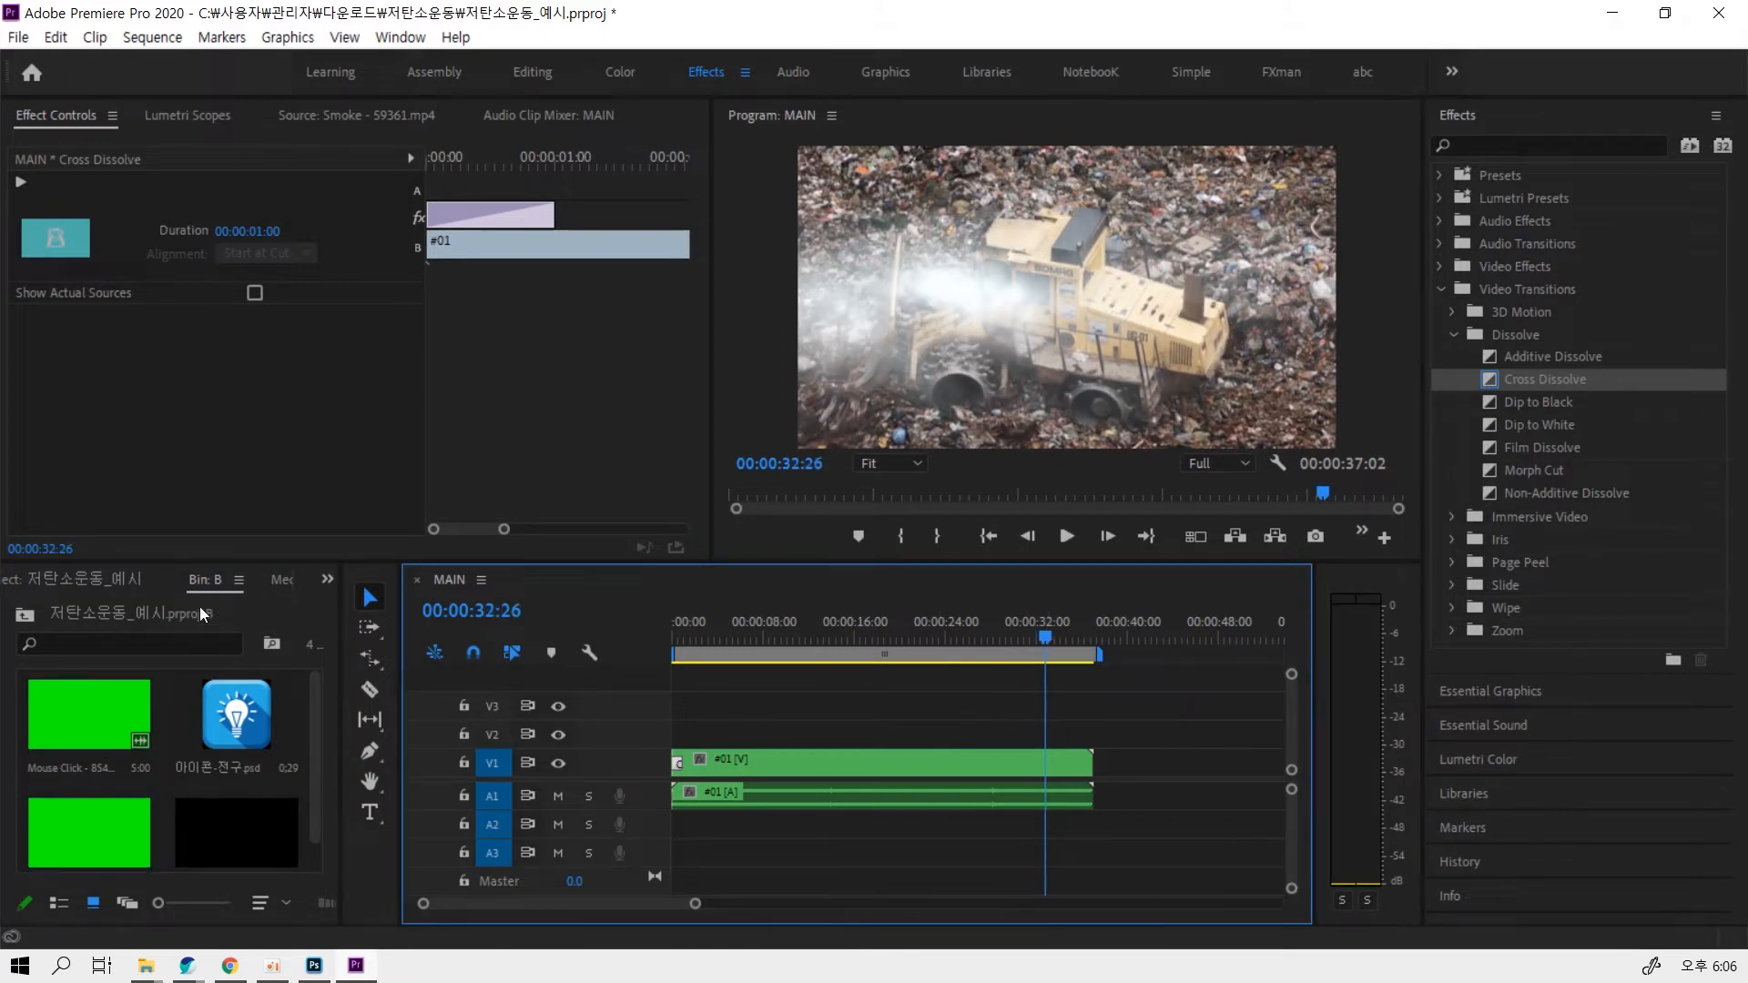
click(127, 712)
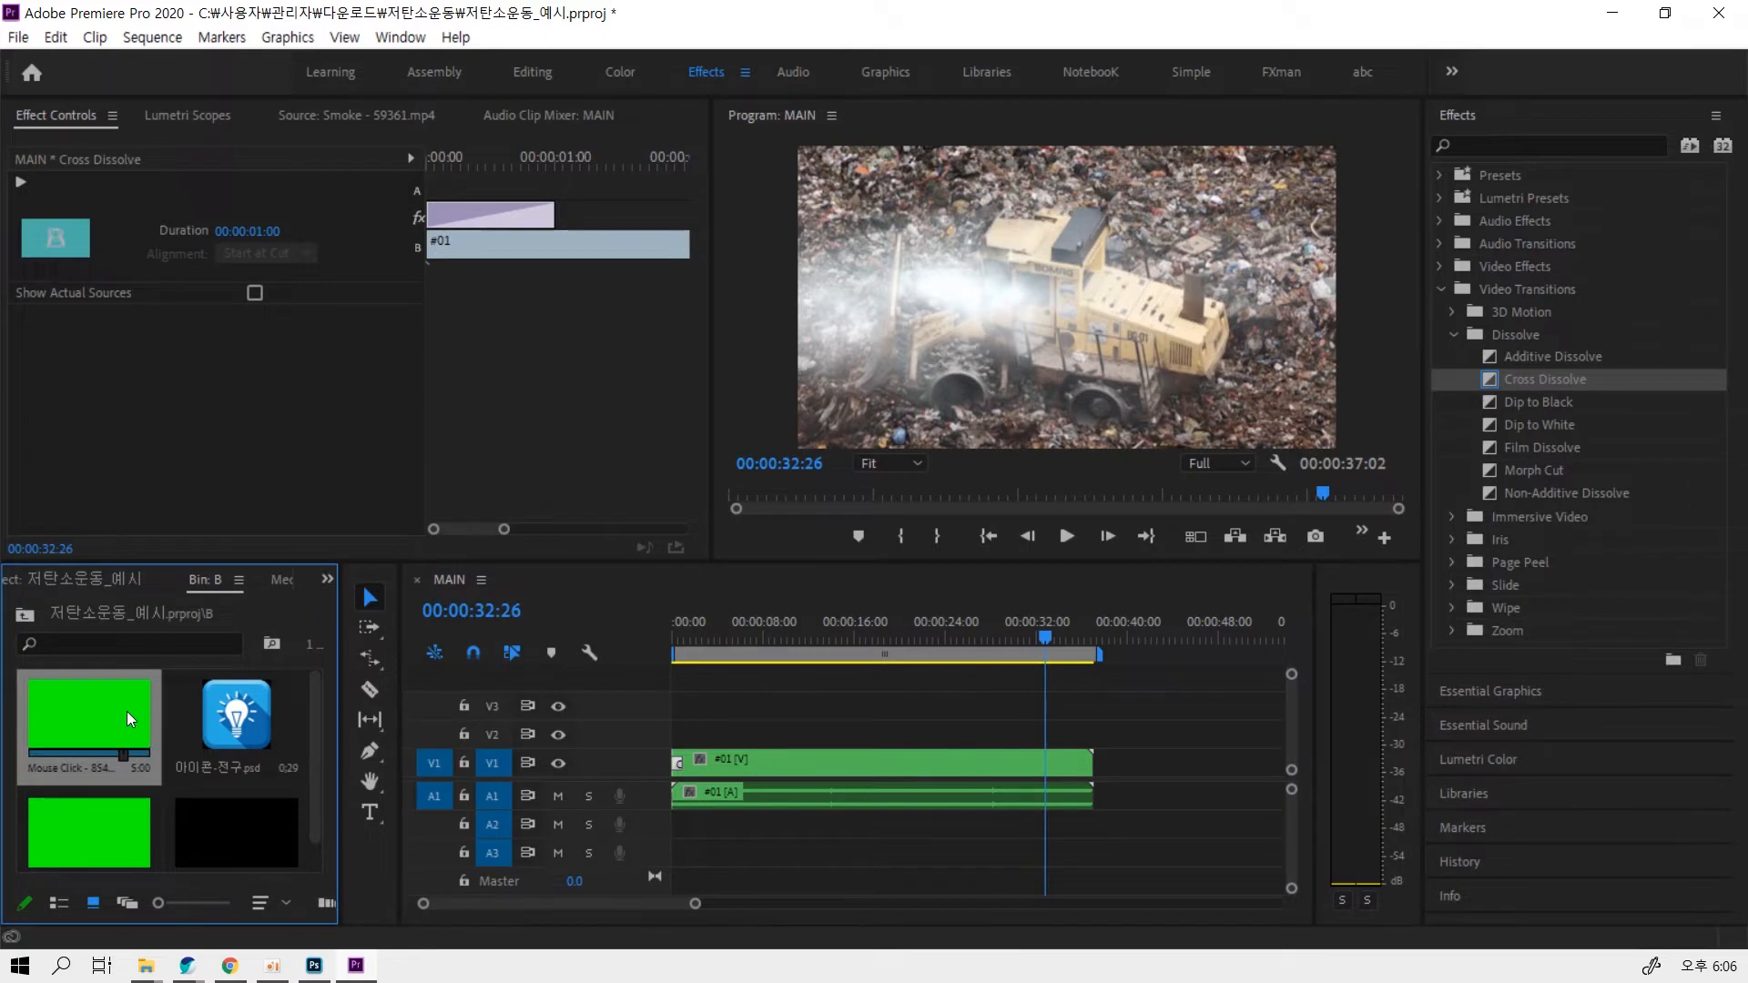
key(grave)
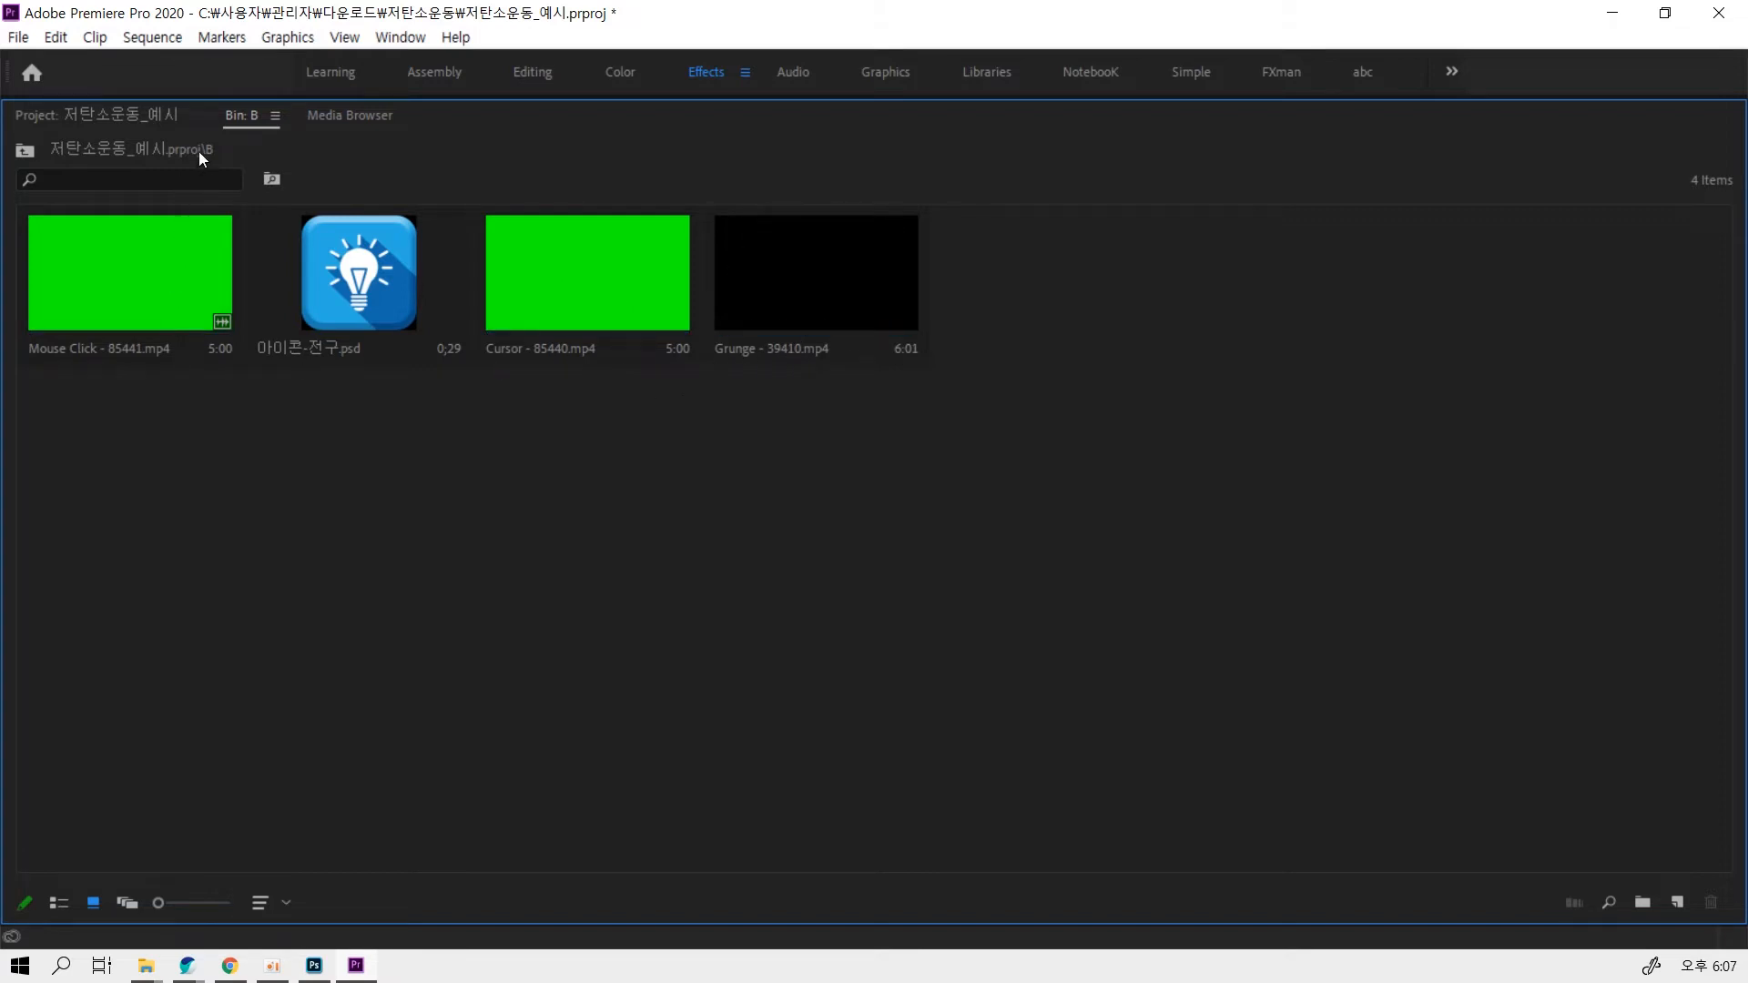
Open the MAIN sequence from the project's root level and move the playhead to 00:00:33:20
click(149, 118)
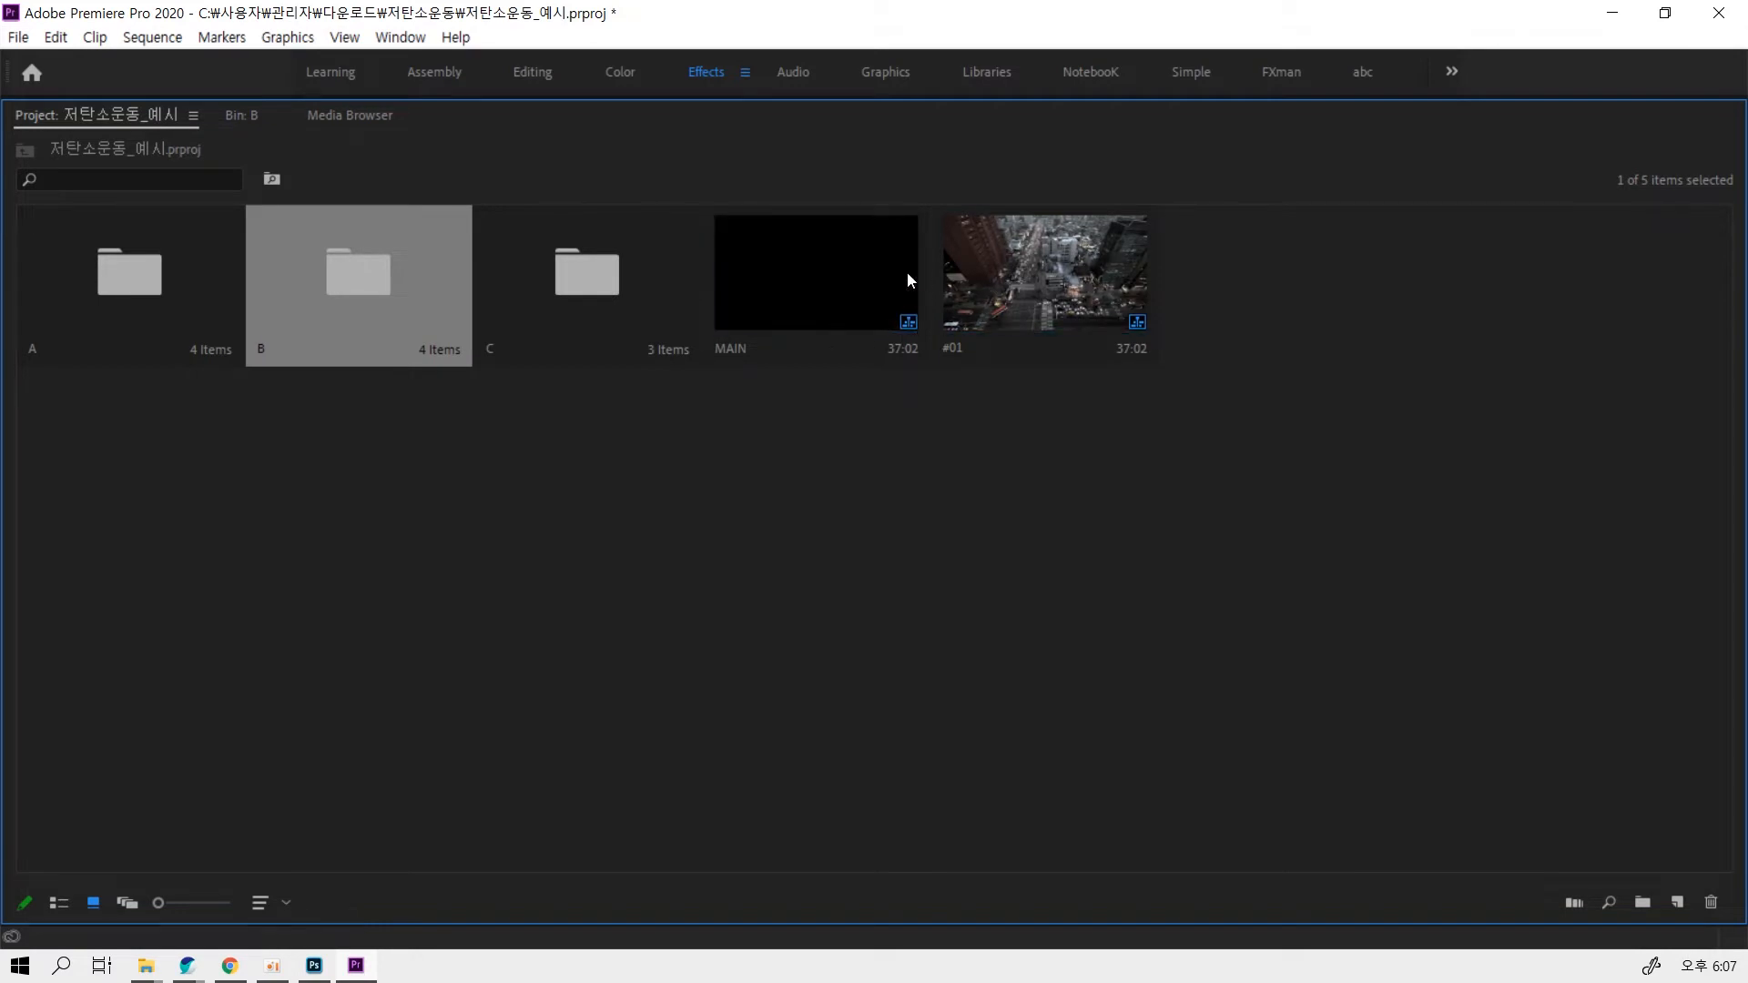
double_click(799, 271)
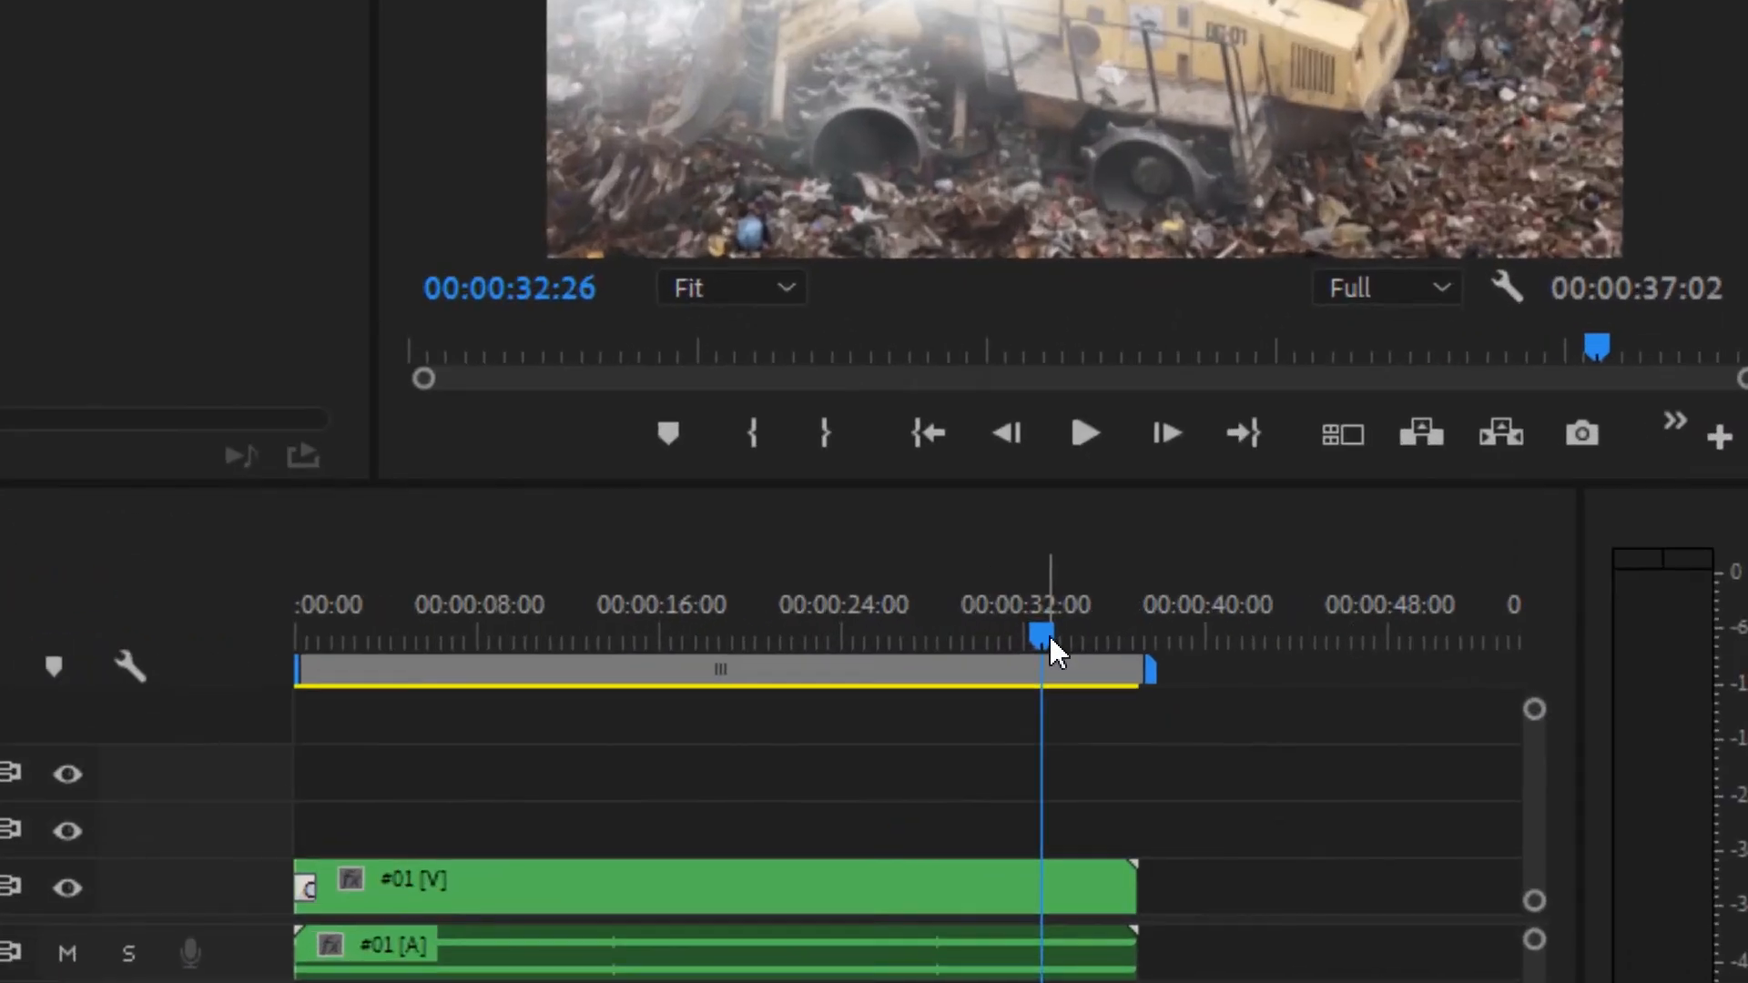
click(1047, 638)
drag(1049, 638, 1070, 637)
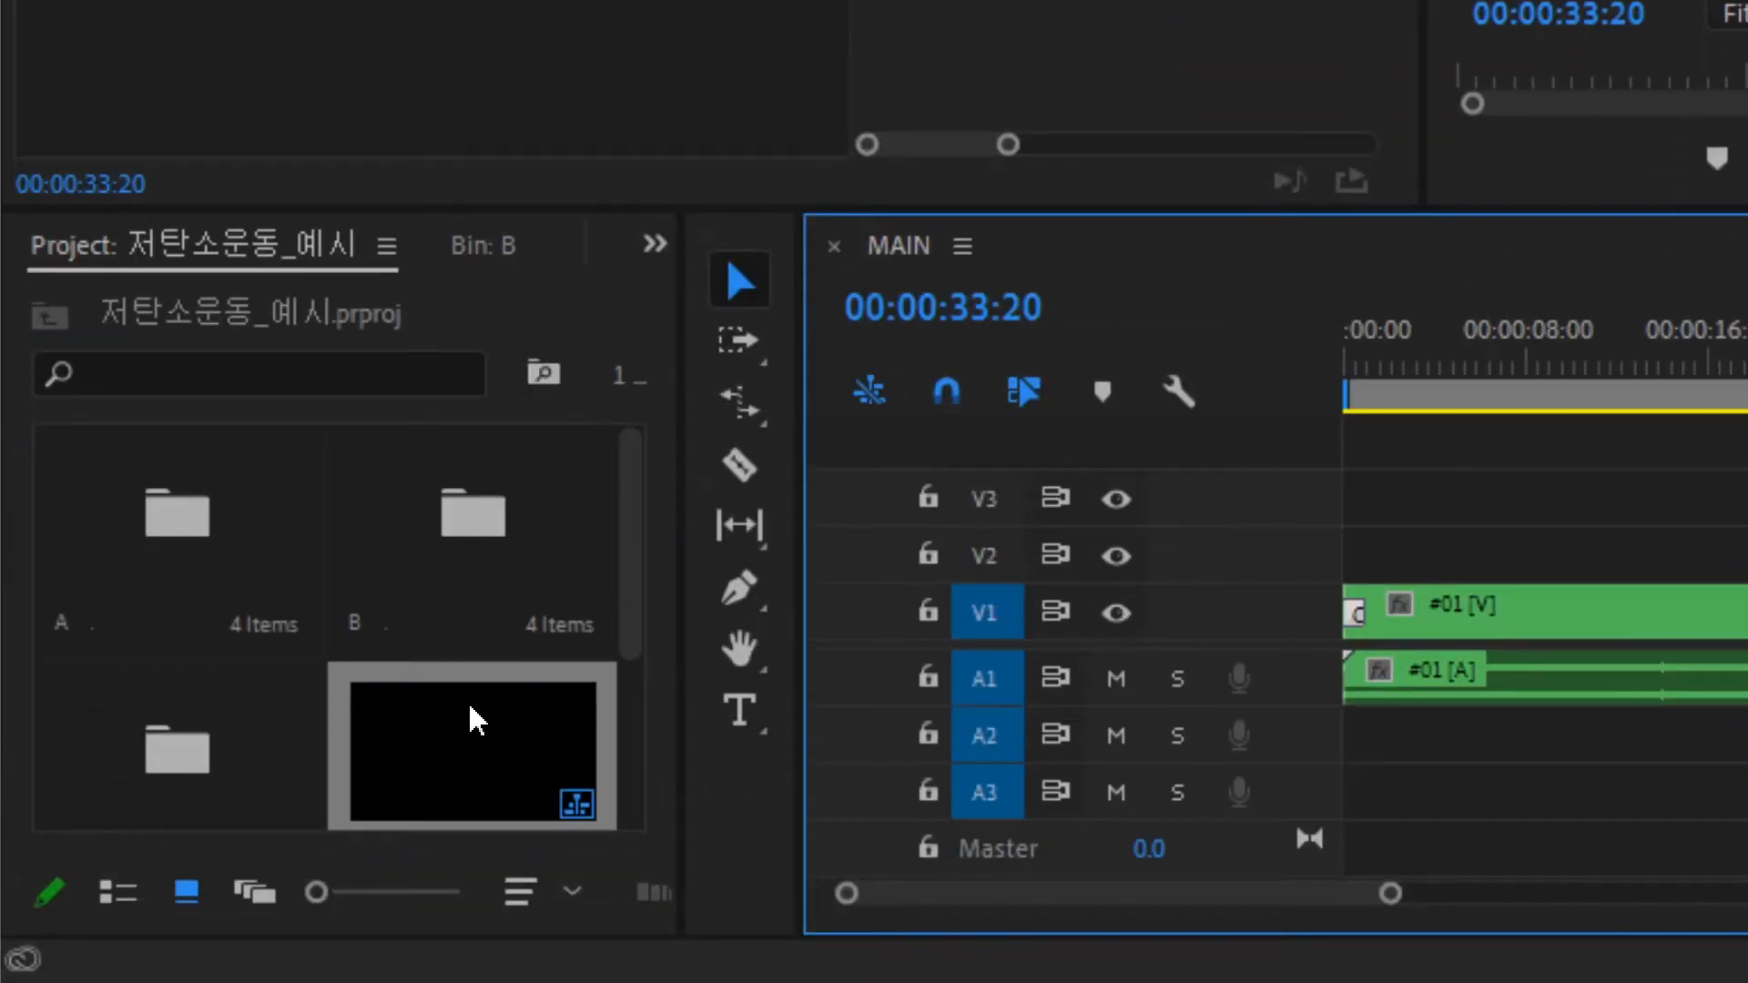
Place Blue - 1700.mp4 from bin C on V1 directly after the #01 clip, and move the #01 video up to V2
scroll(472, 720, down, 3)
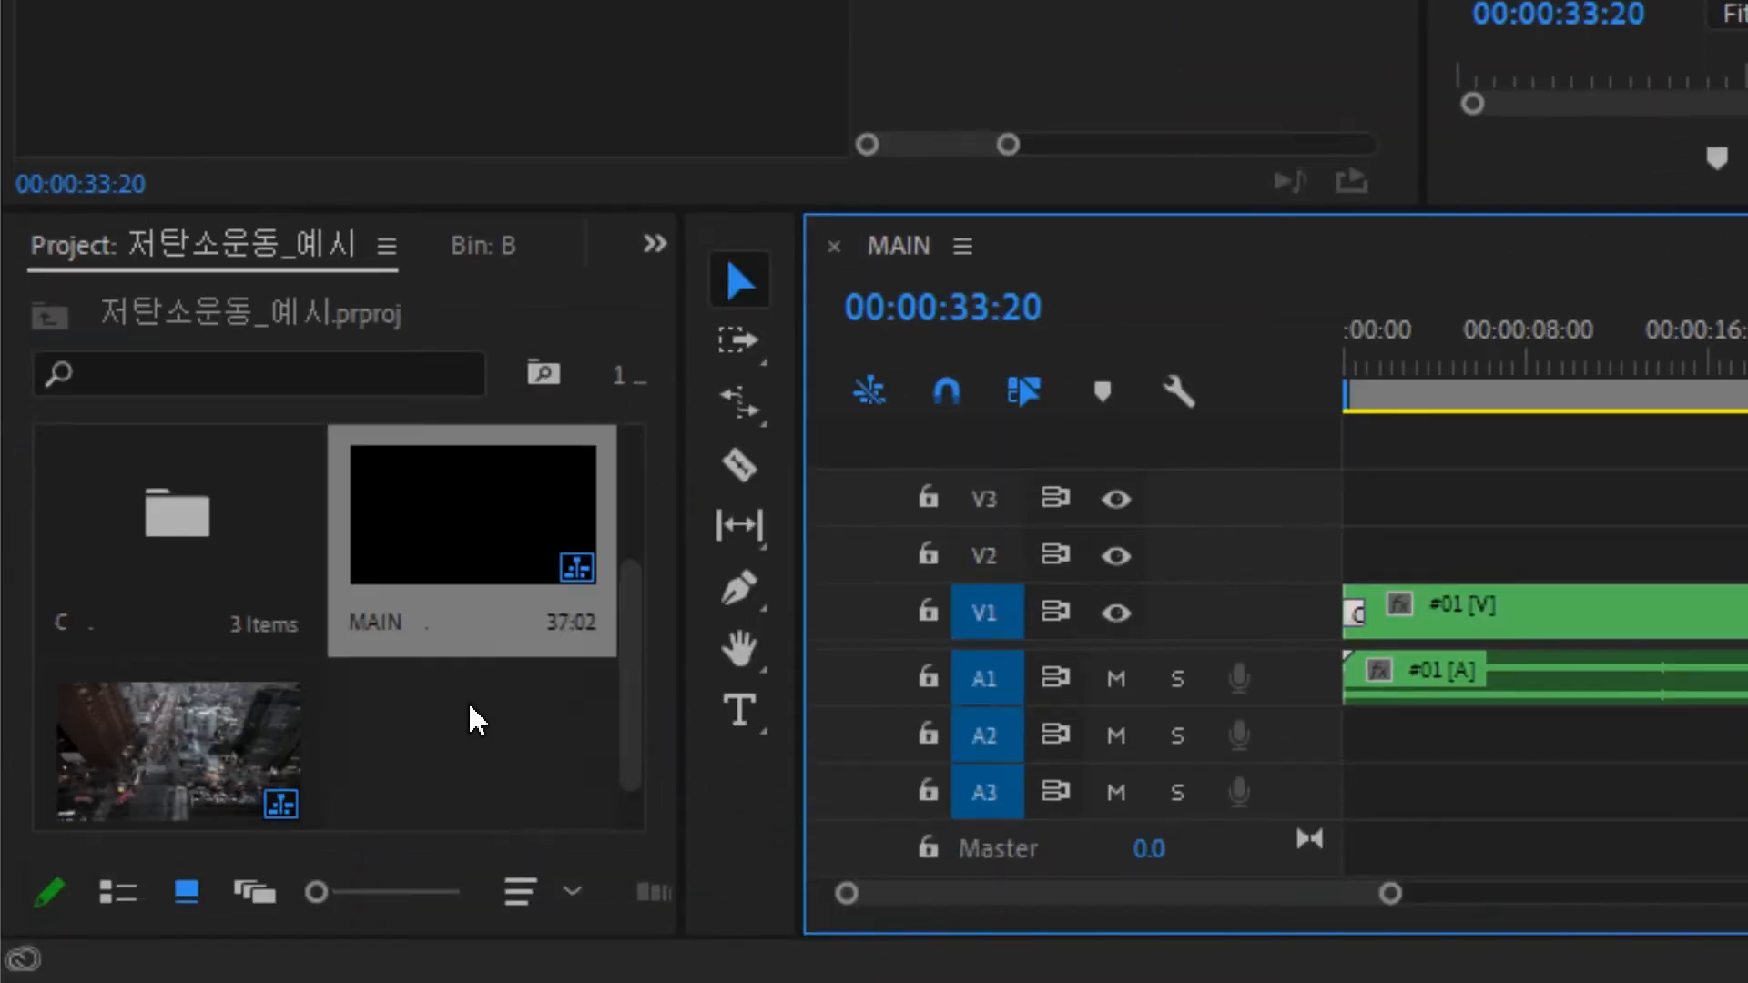
scroll(470, 716, up, 3)
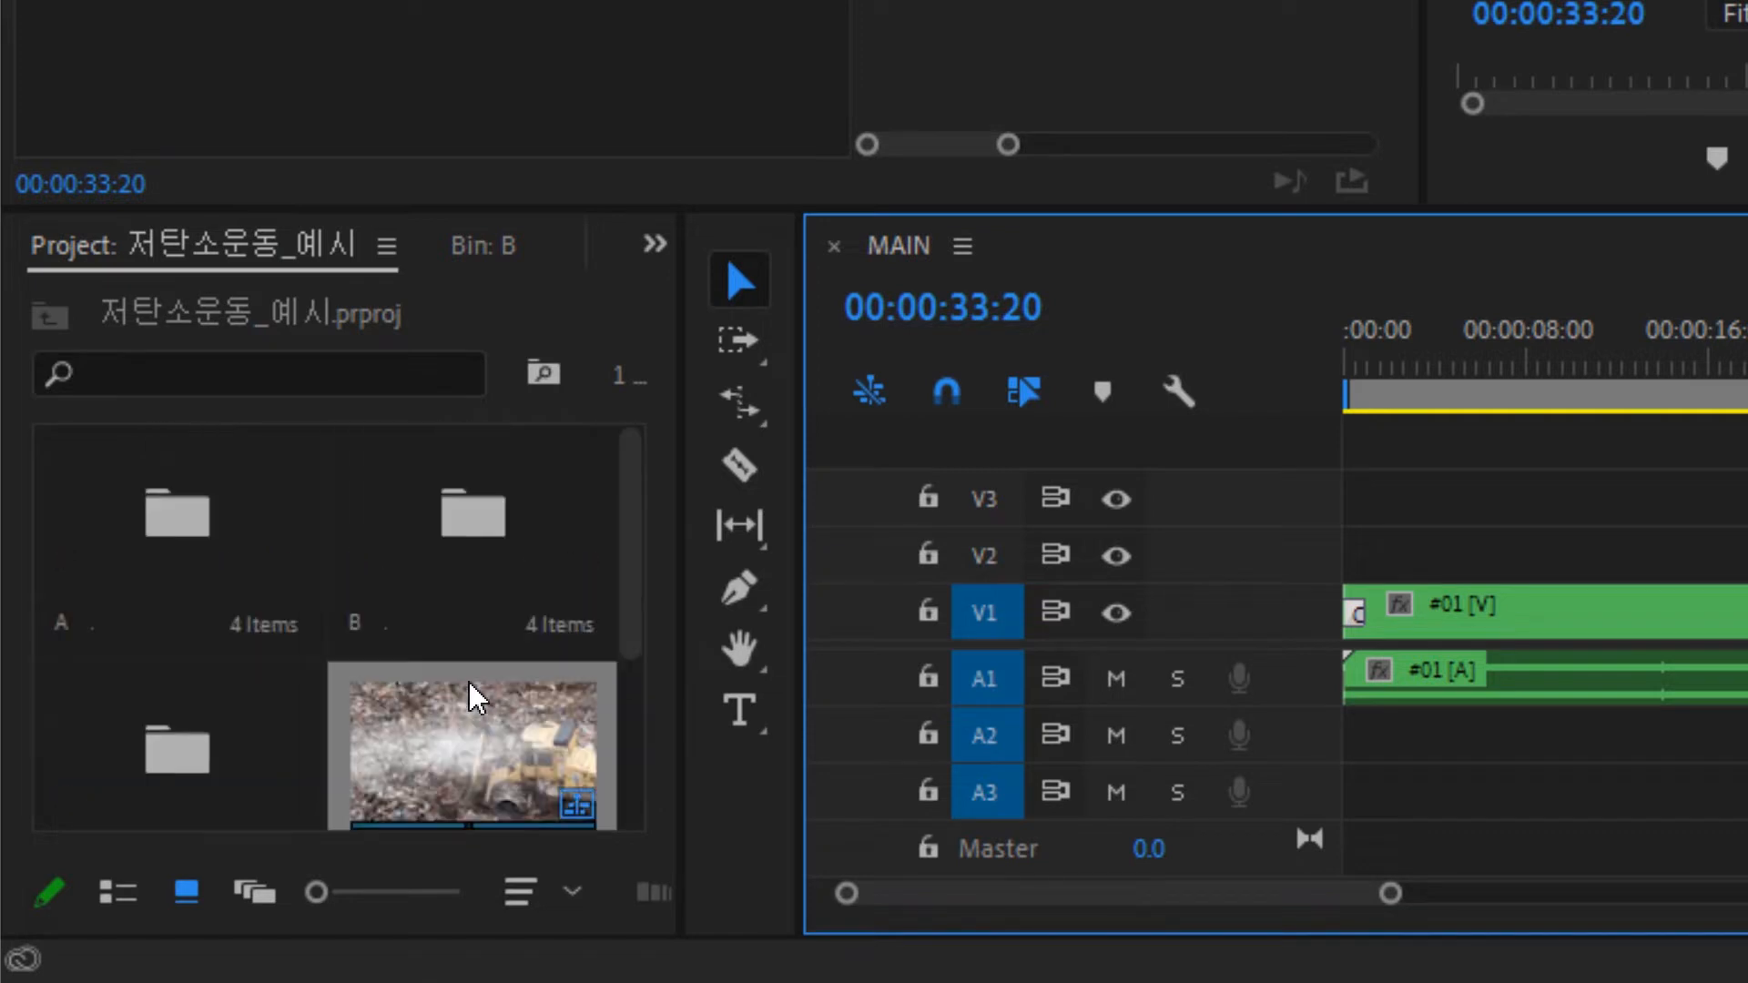
scroll(232, 700, down, 2)
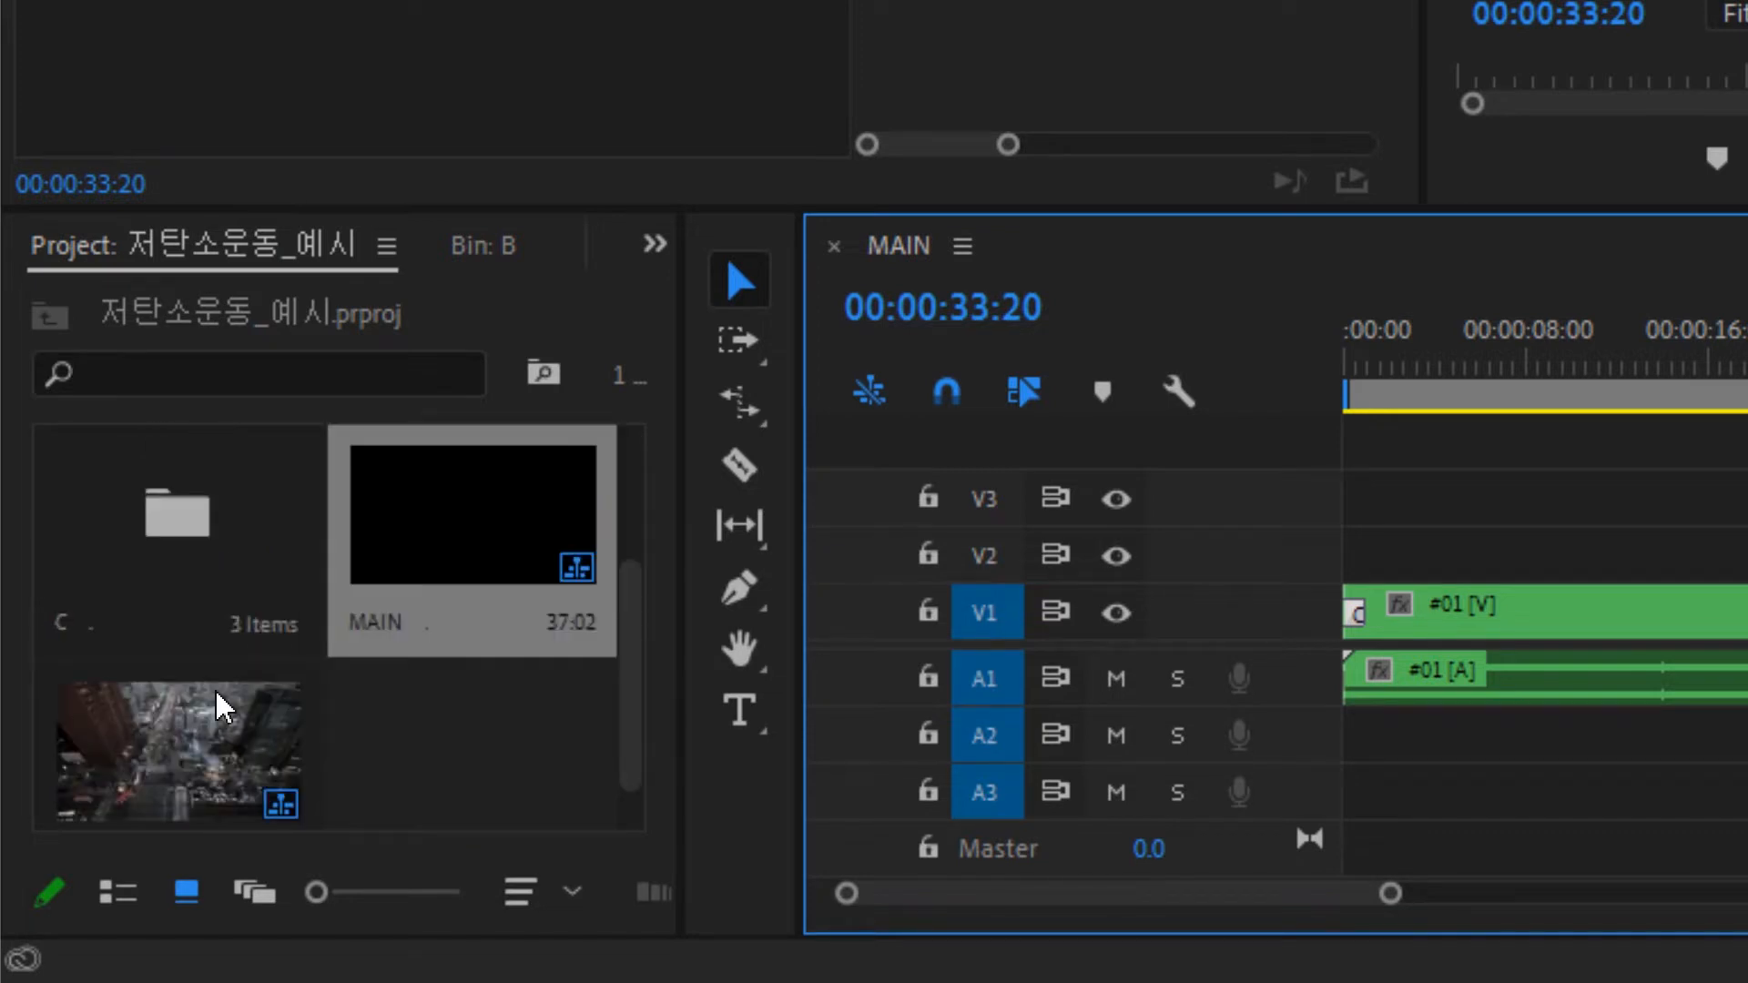
double_click(167, 528)
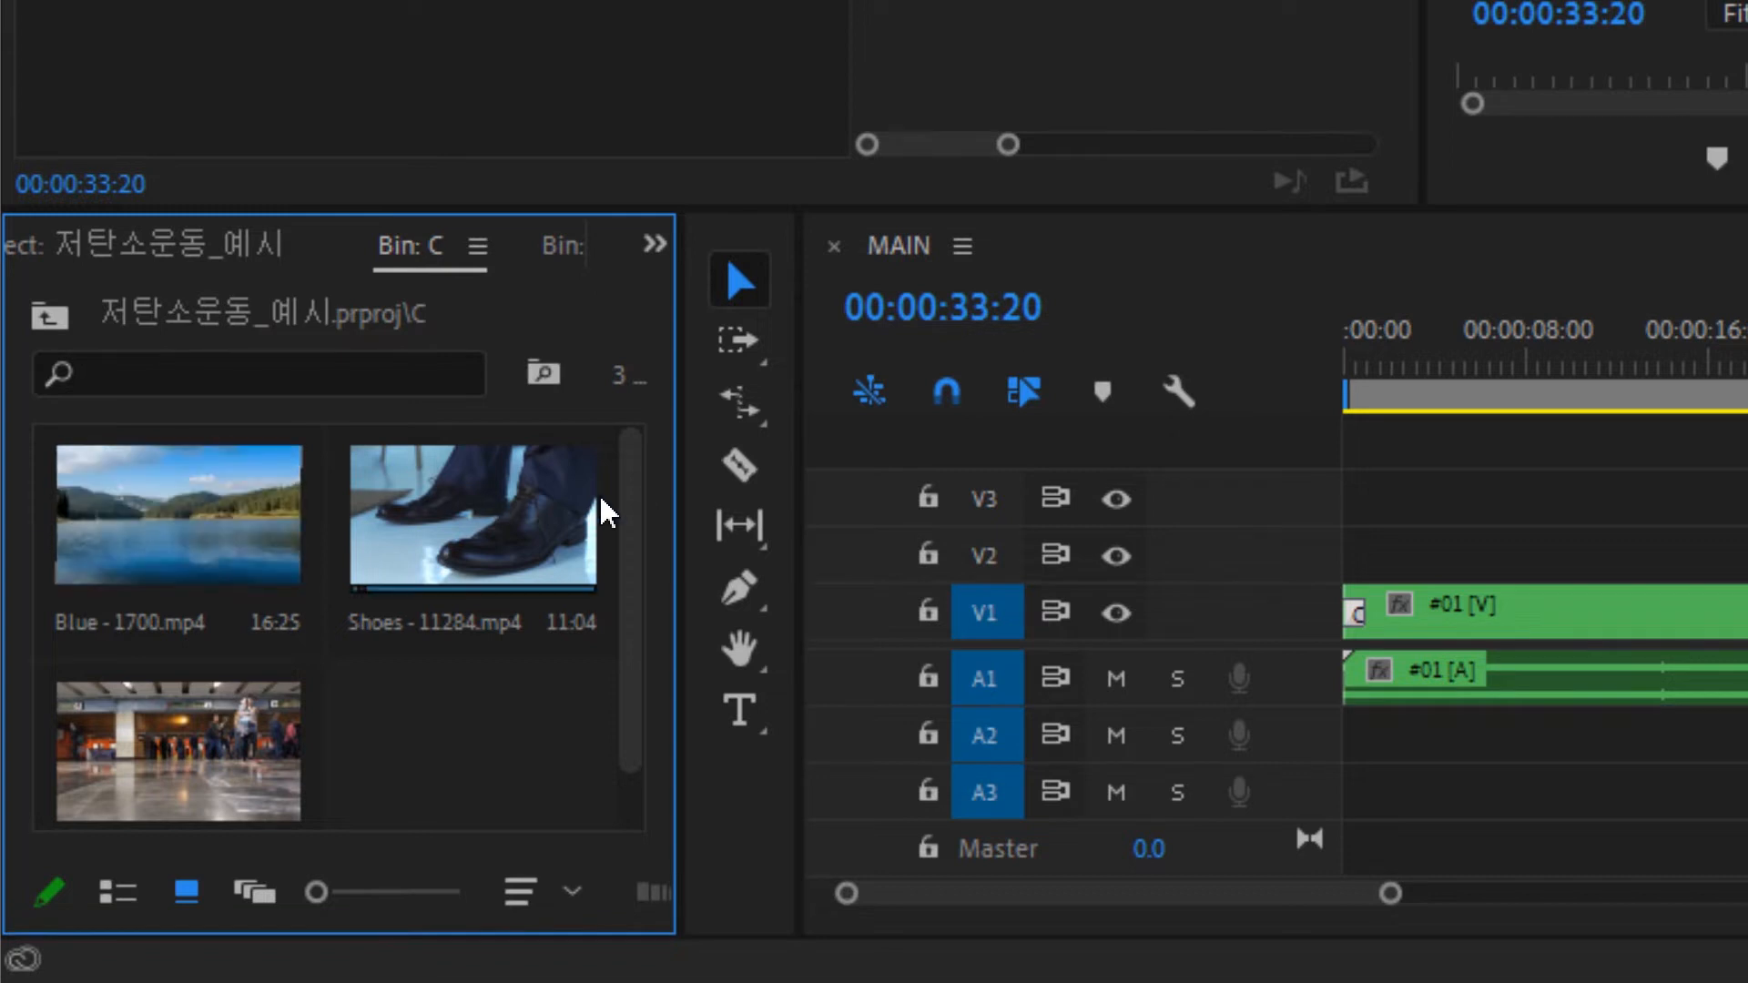
click(182, 519)
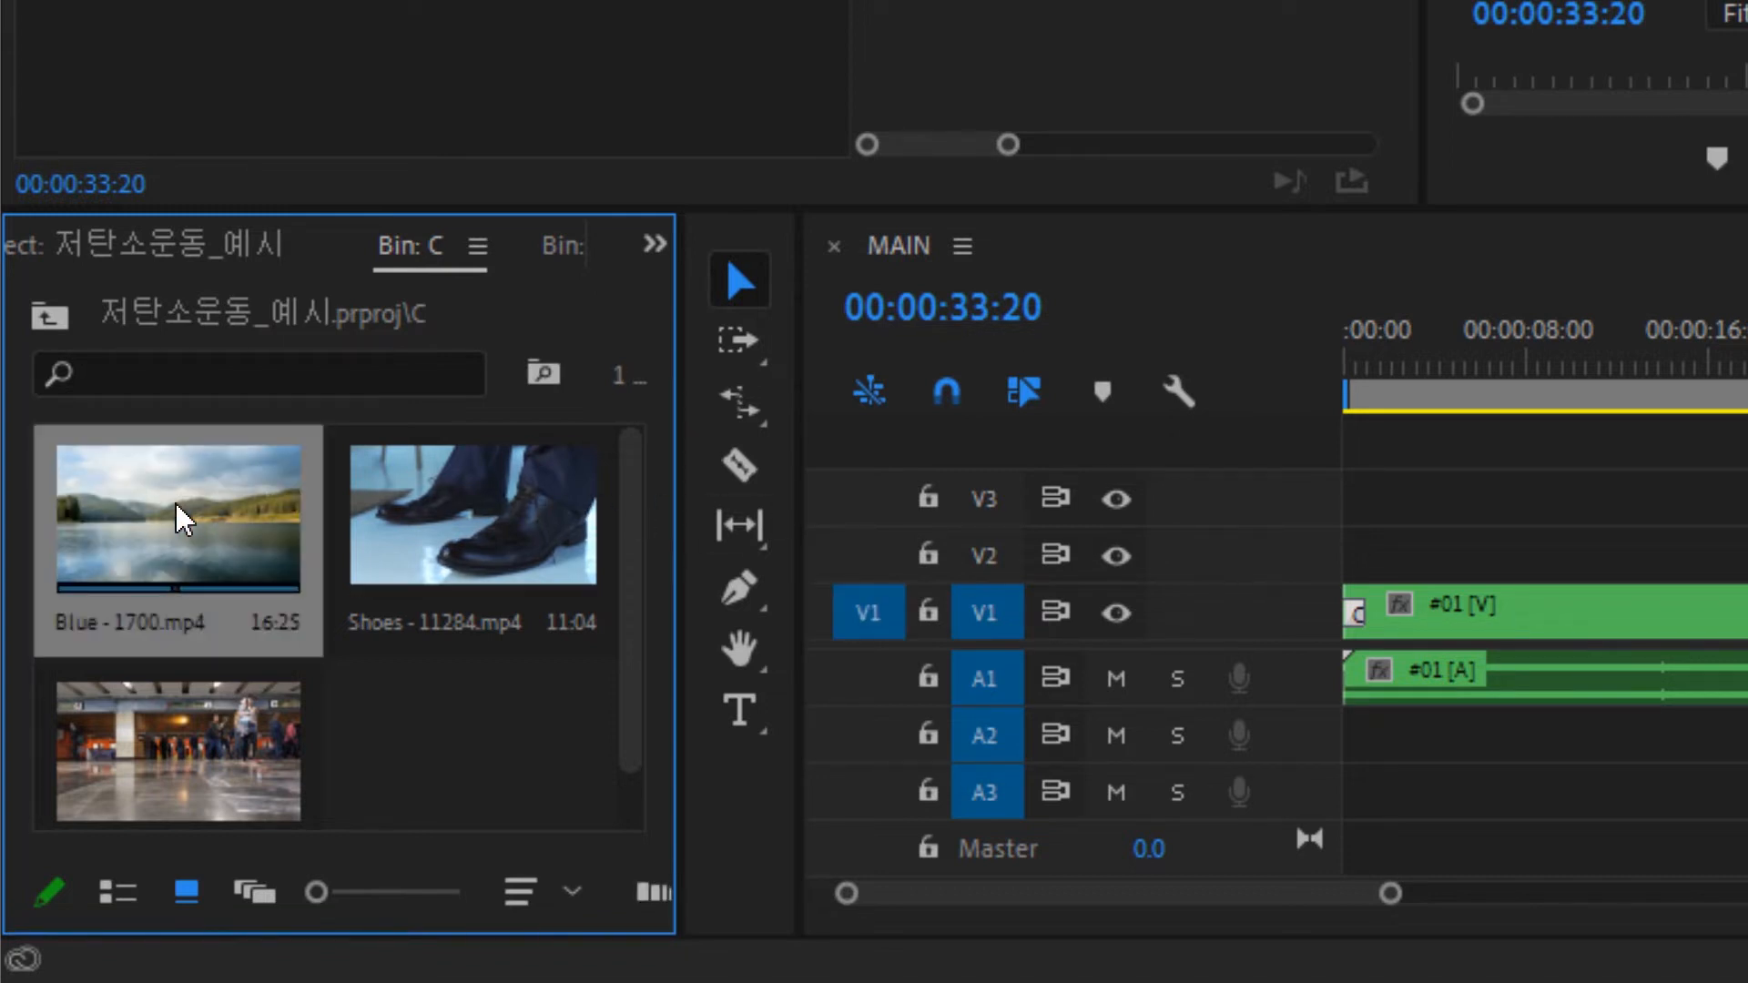
drag(182, 519, 1747, 565)
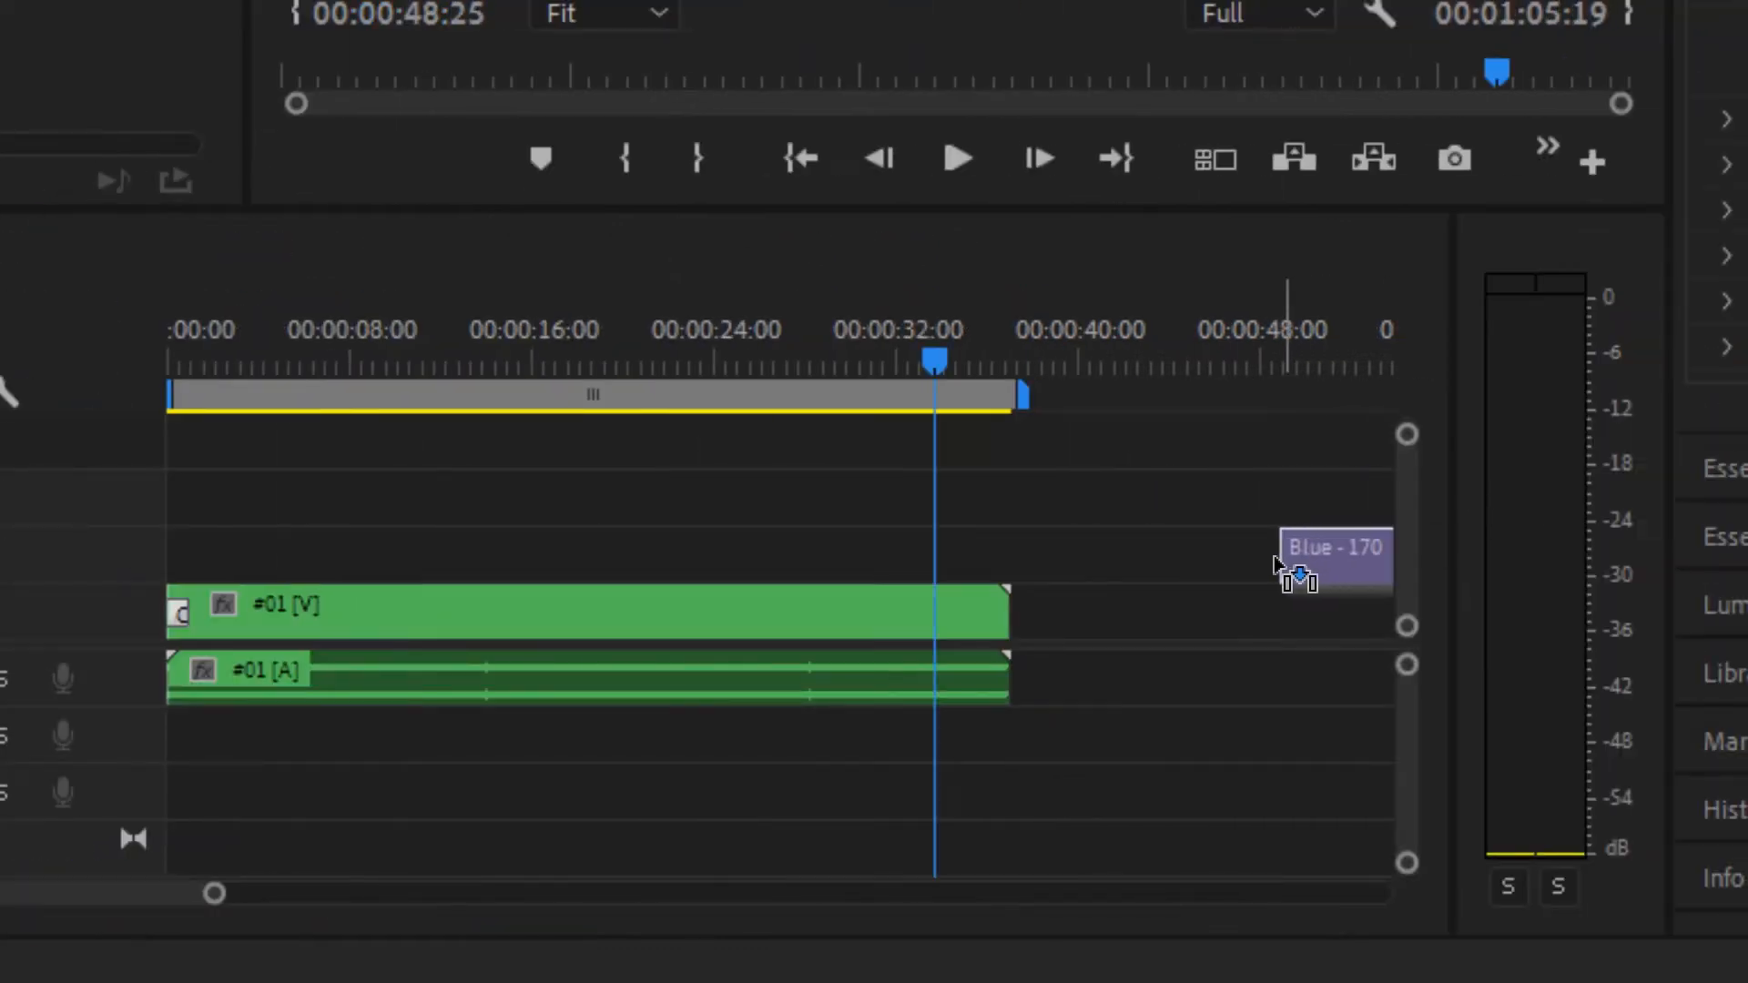
drag(1275, 563, 1056, 539)
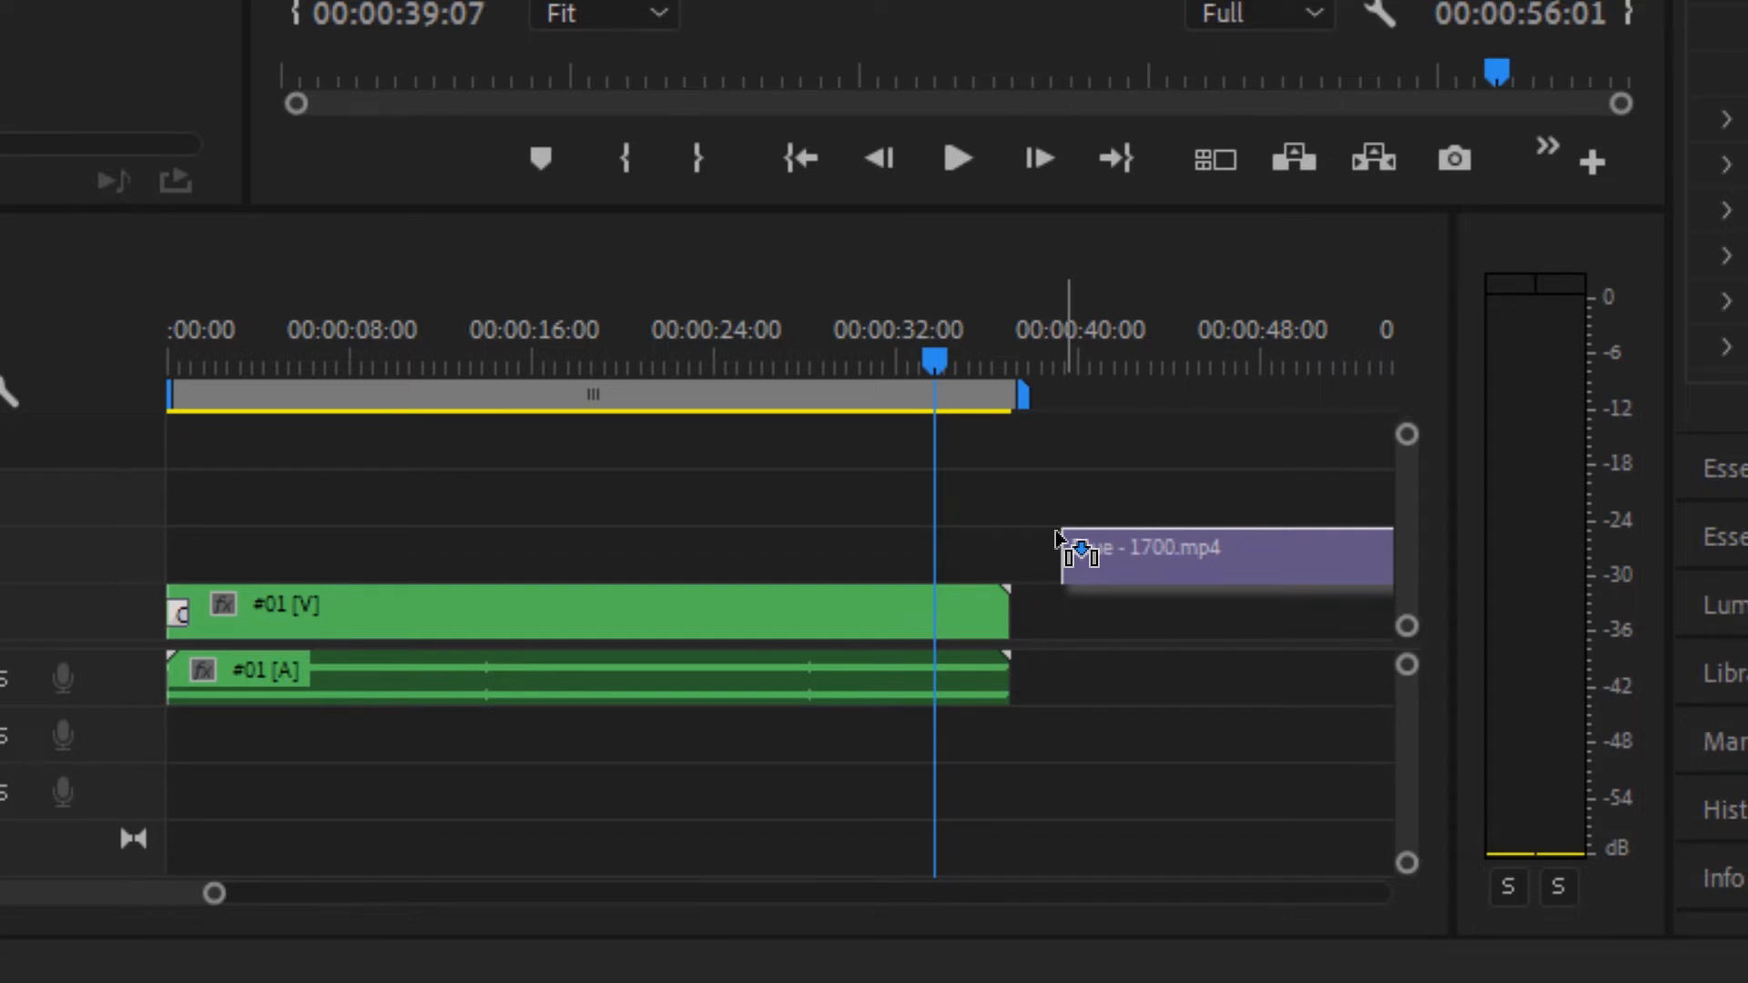
drag(1056, 539, 1020, 619)
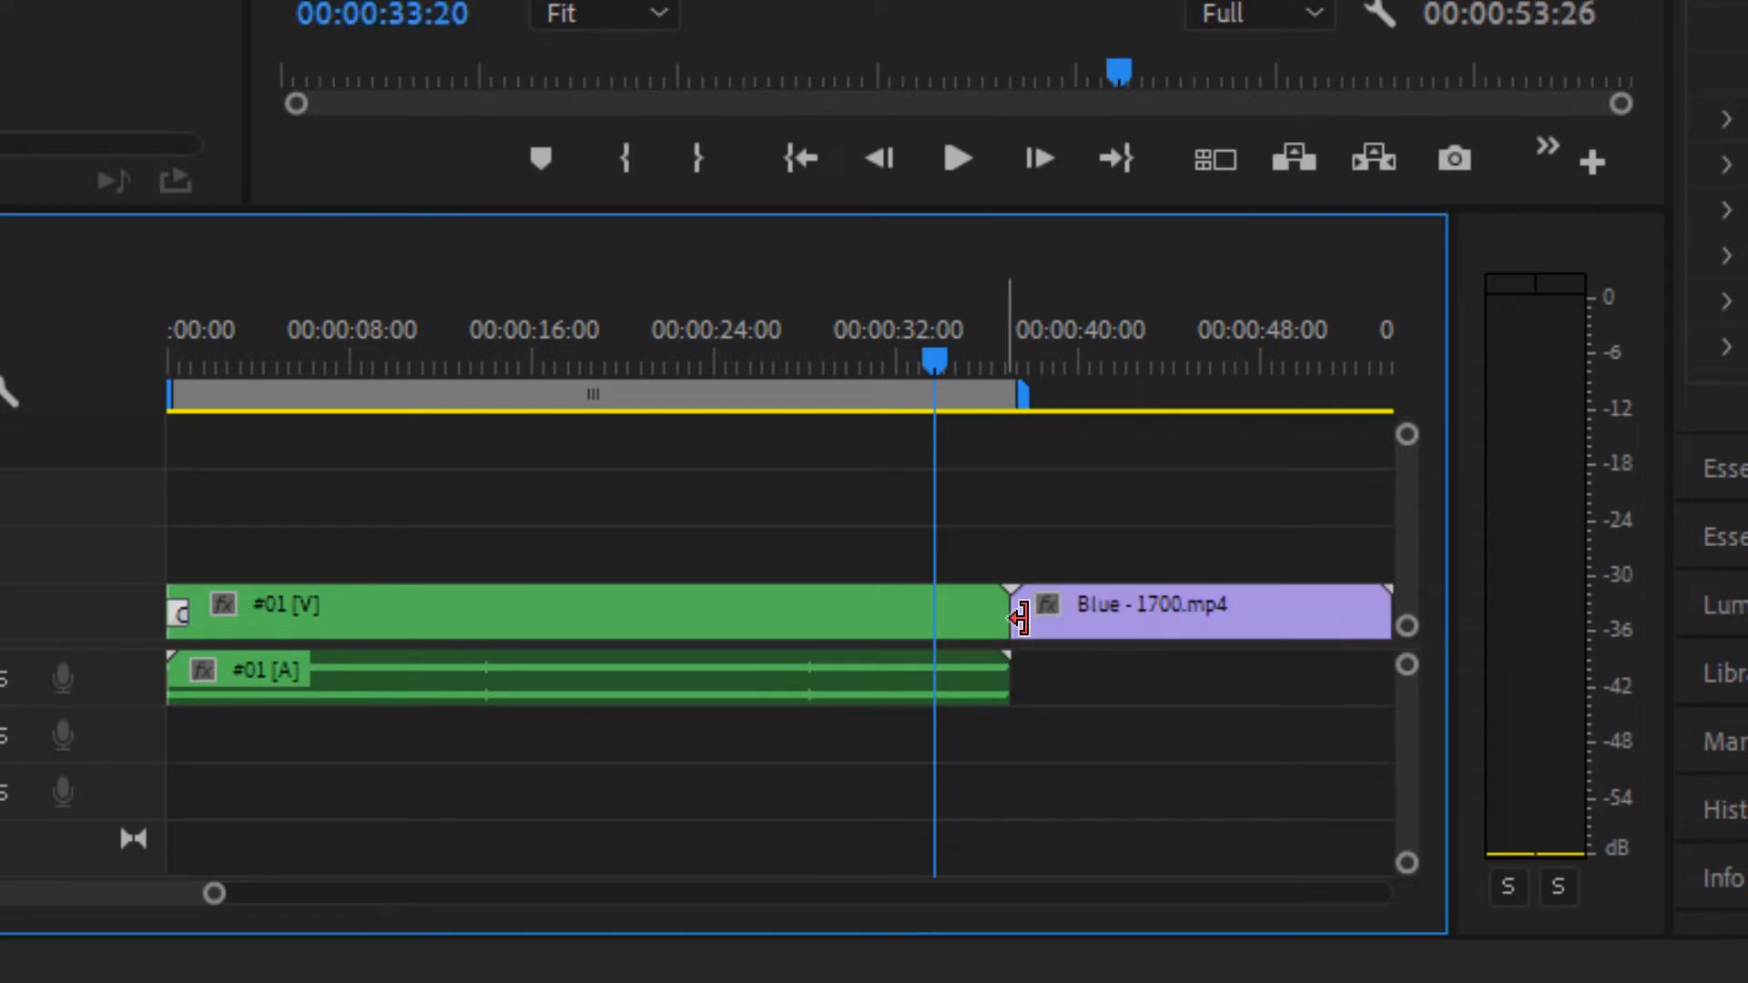
drag(896, 616, 924, 547)
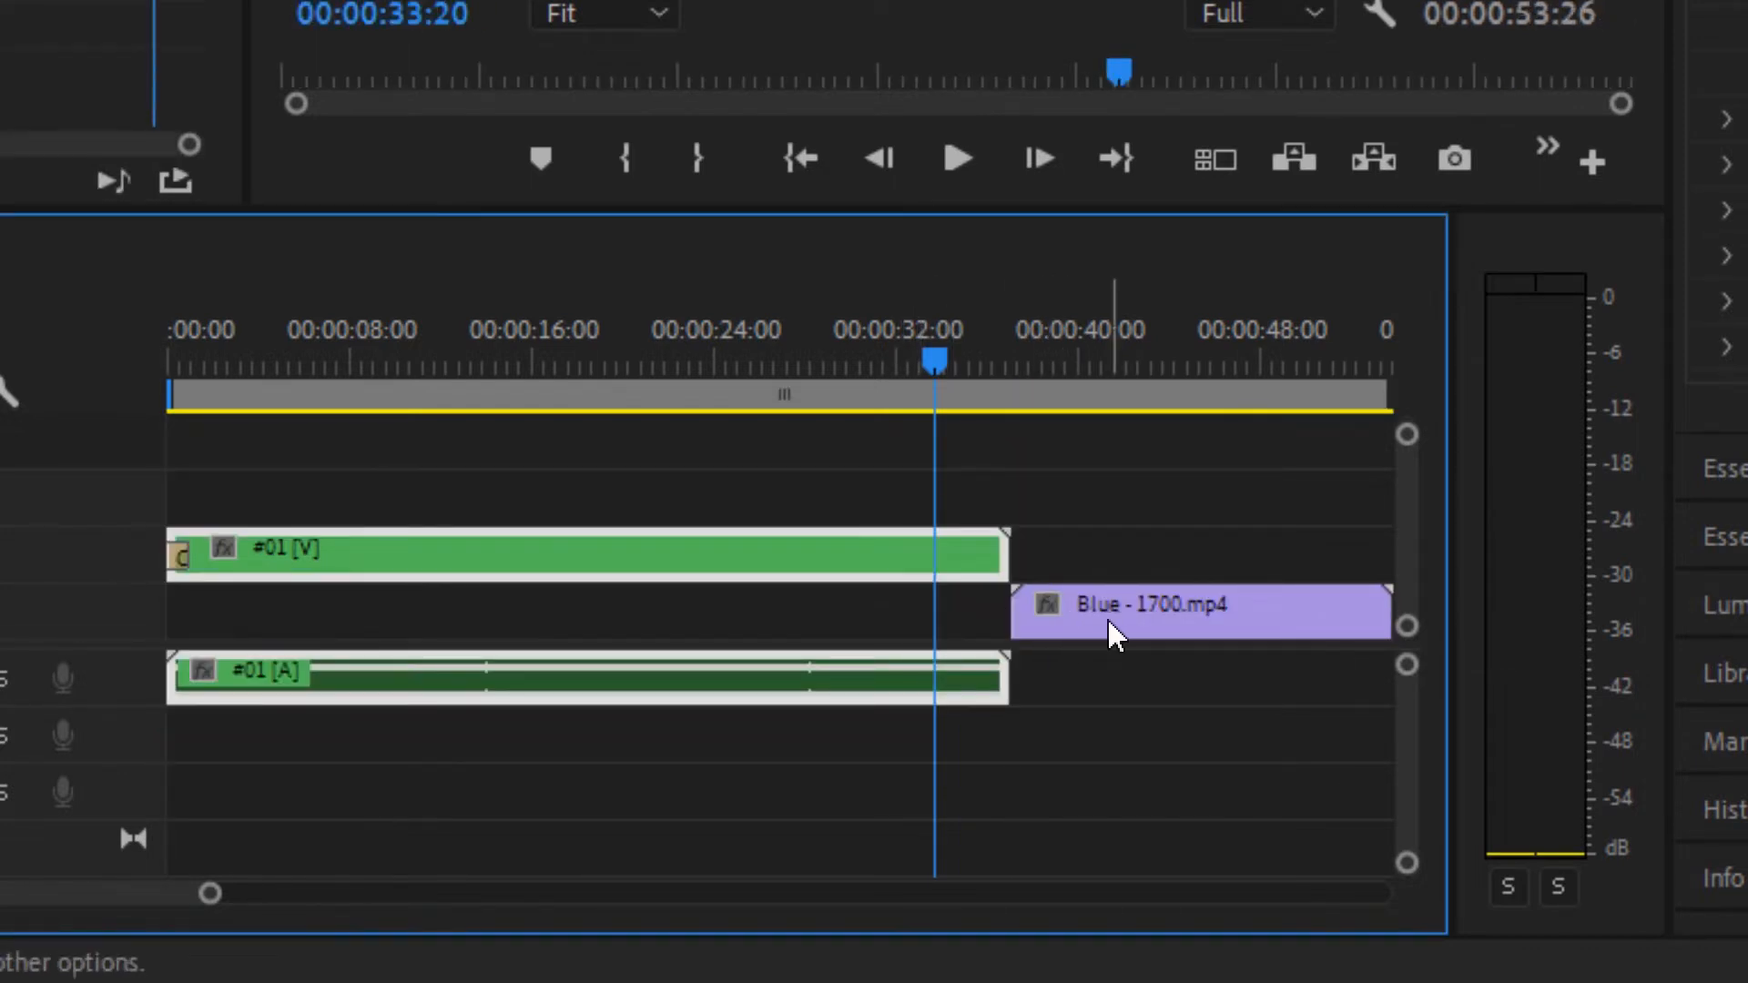
Move the #01 video back to V1 and place Blue - 1700.mp4 on V2 starting exactly where #01 ends
drag(1109, 622, 1041, 628)
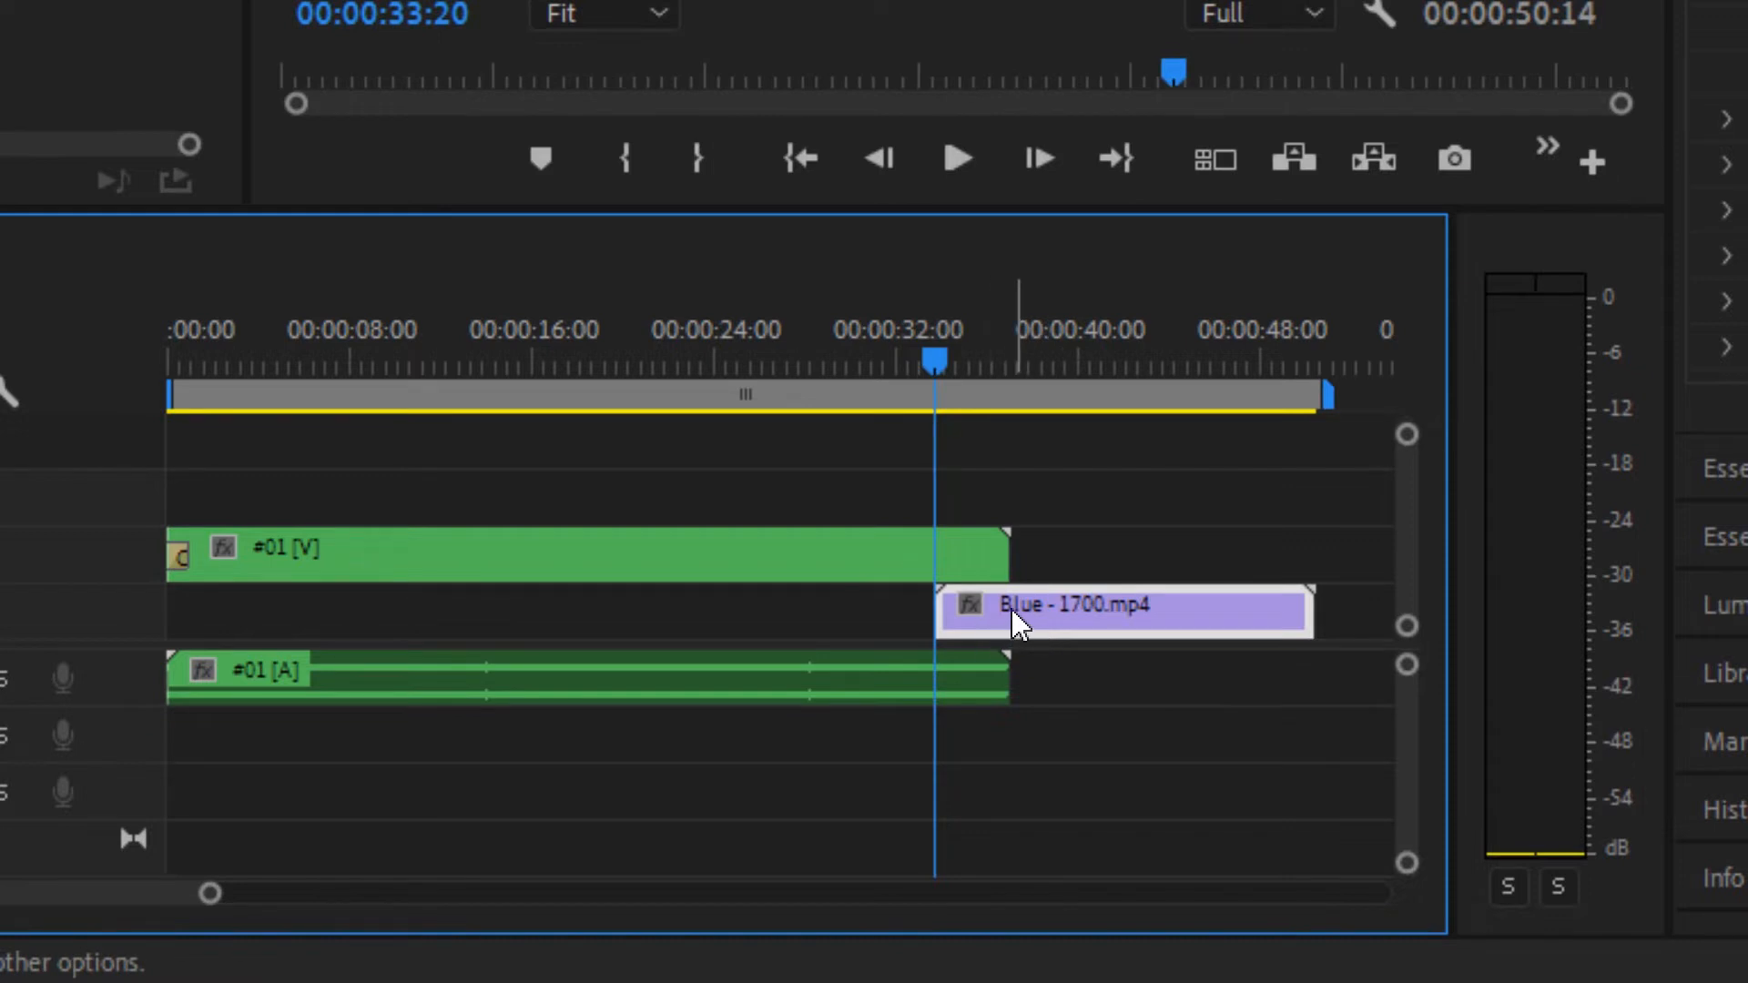
drag(1012, 609, 972, 644)
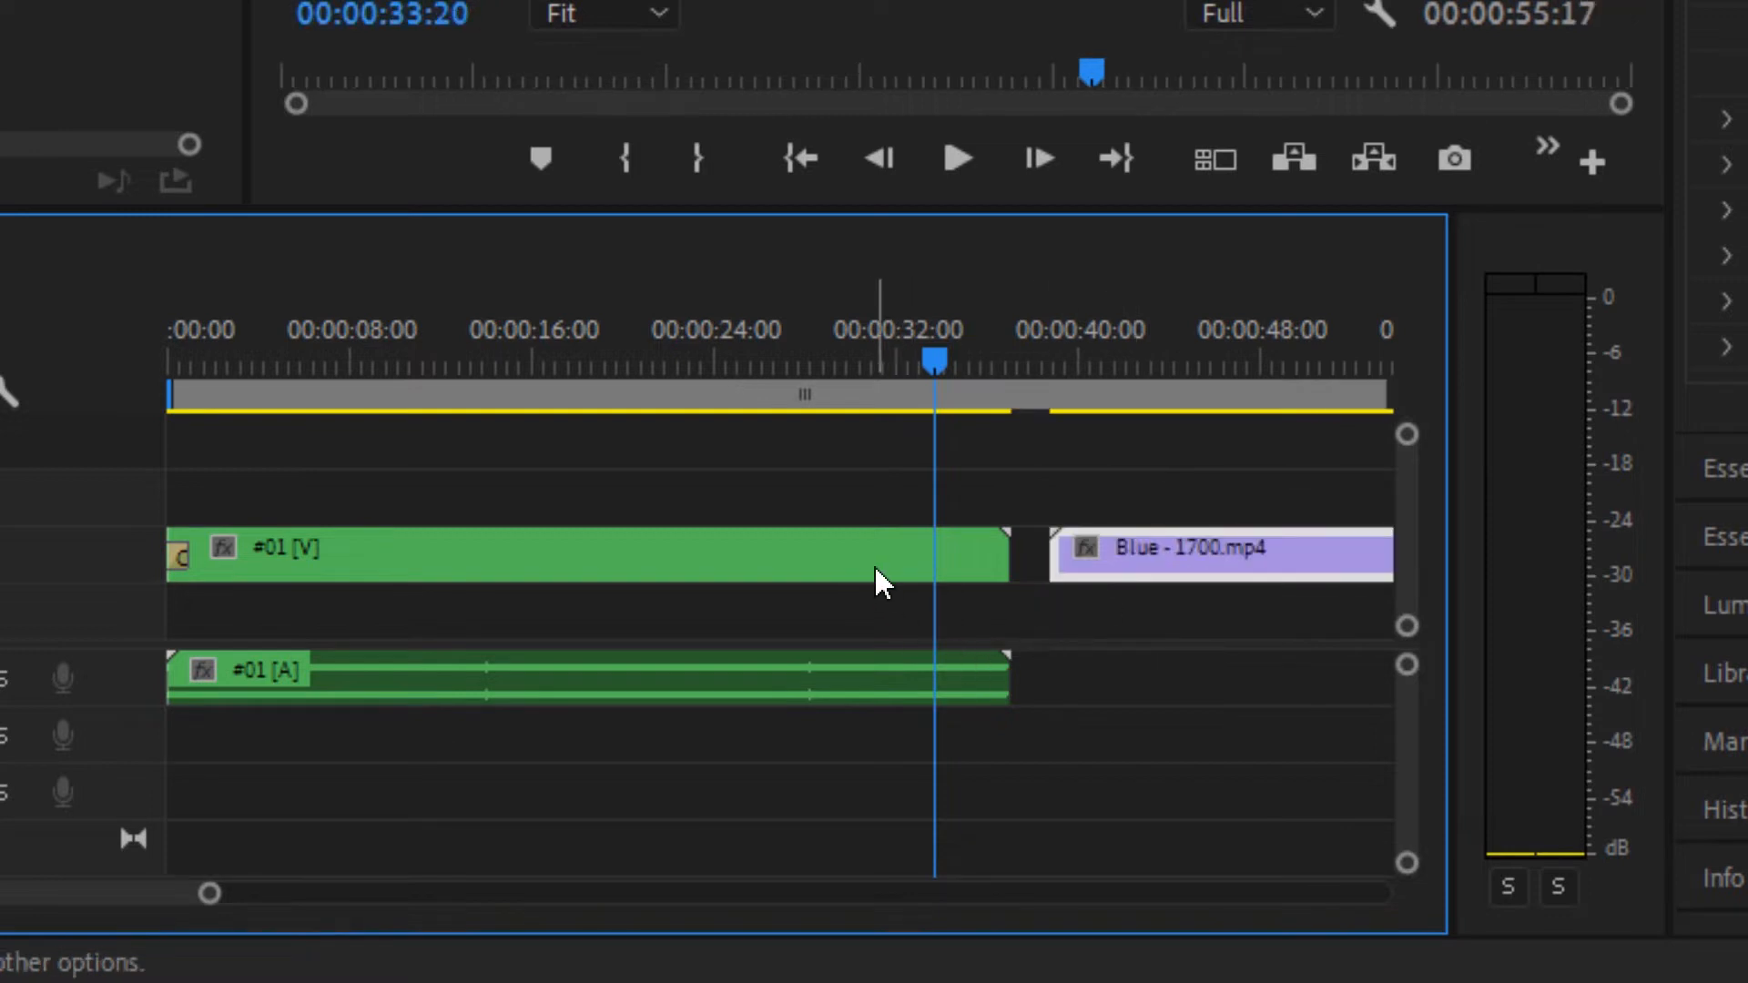
drag(856, 554, 860, 626)
drag(1162, 566, 1122, 552)
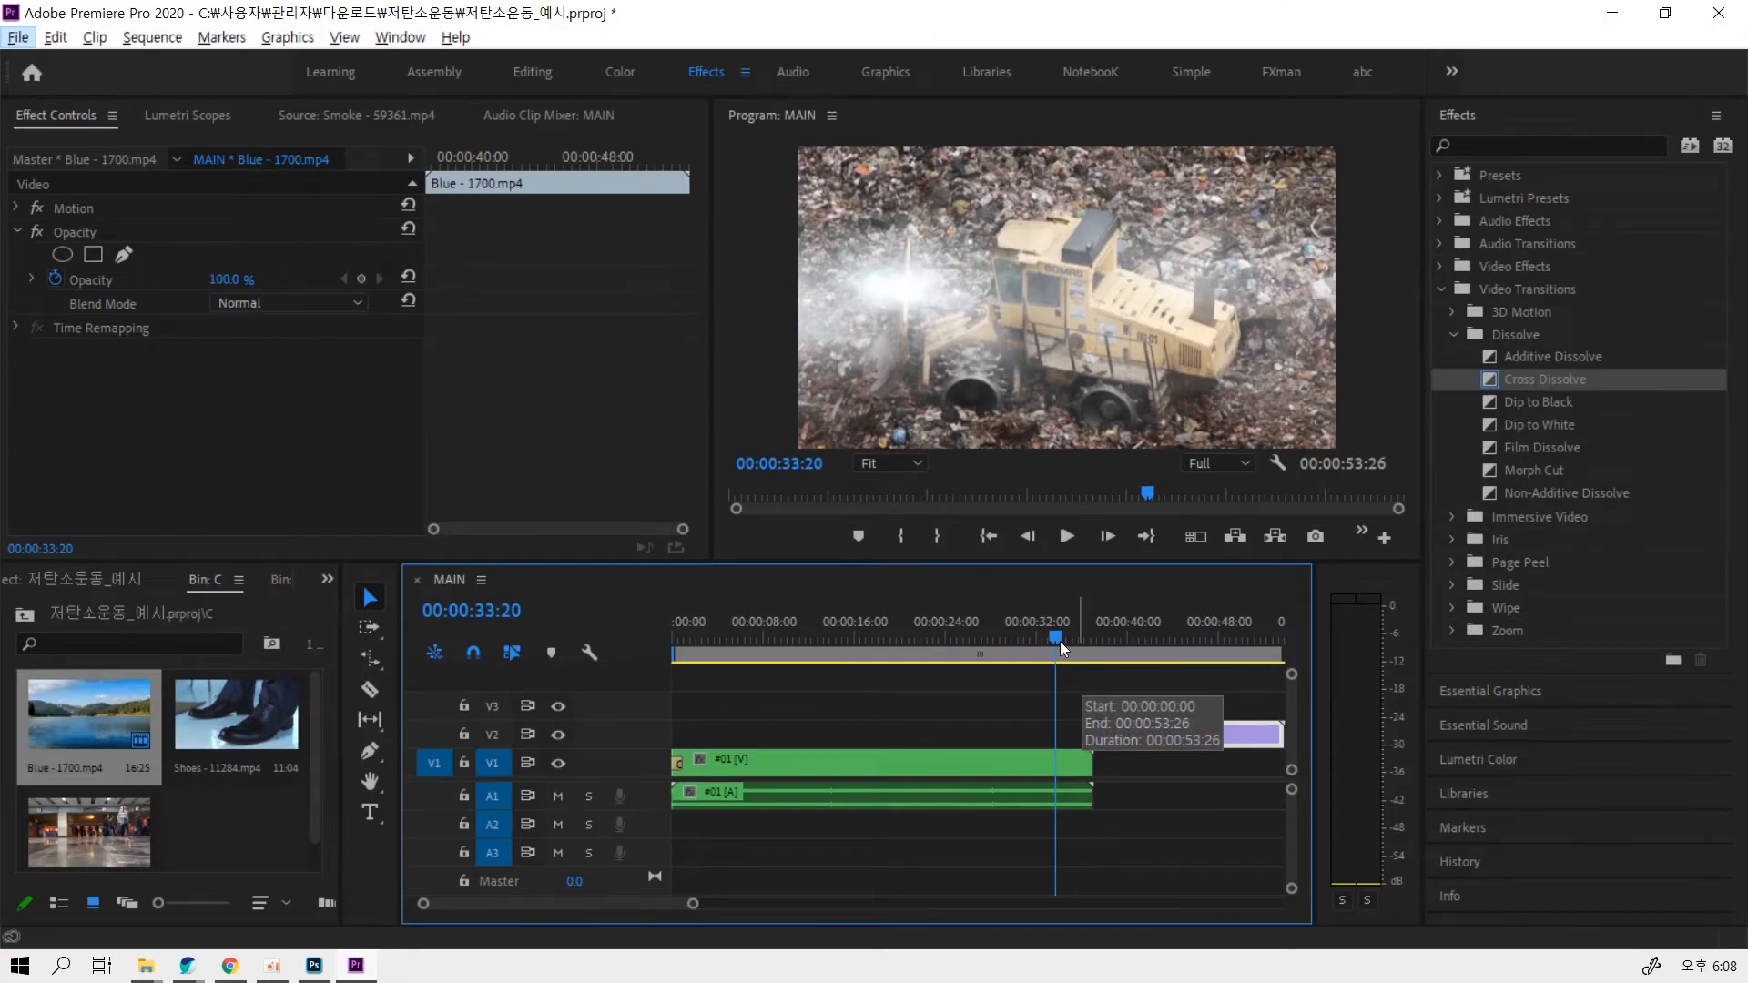
Scale Blue - 1700.mp4 to the frame size and shift it earlier on V2 so it overlaps the end of #01
drag(1058, 637, 1127, 636)
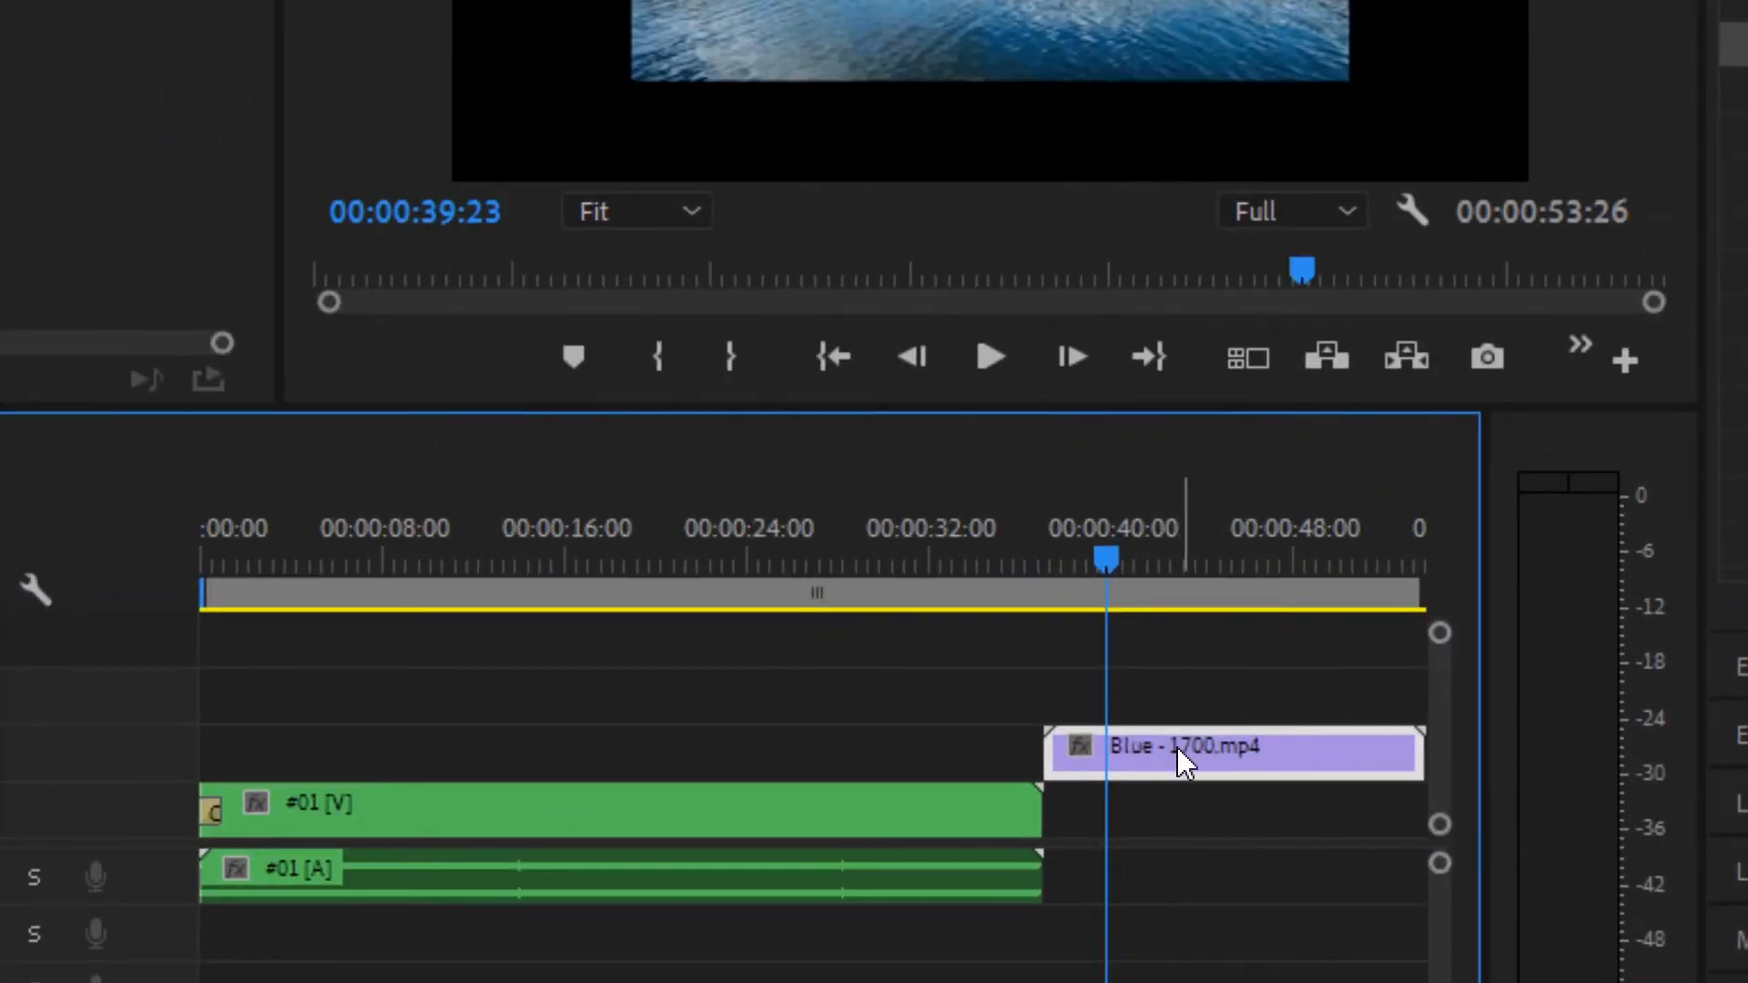
right_click(1177, 747)
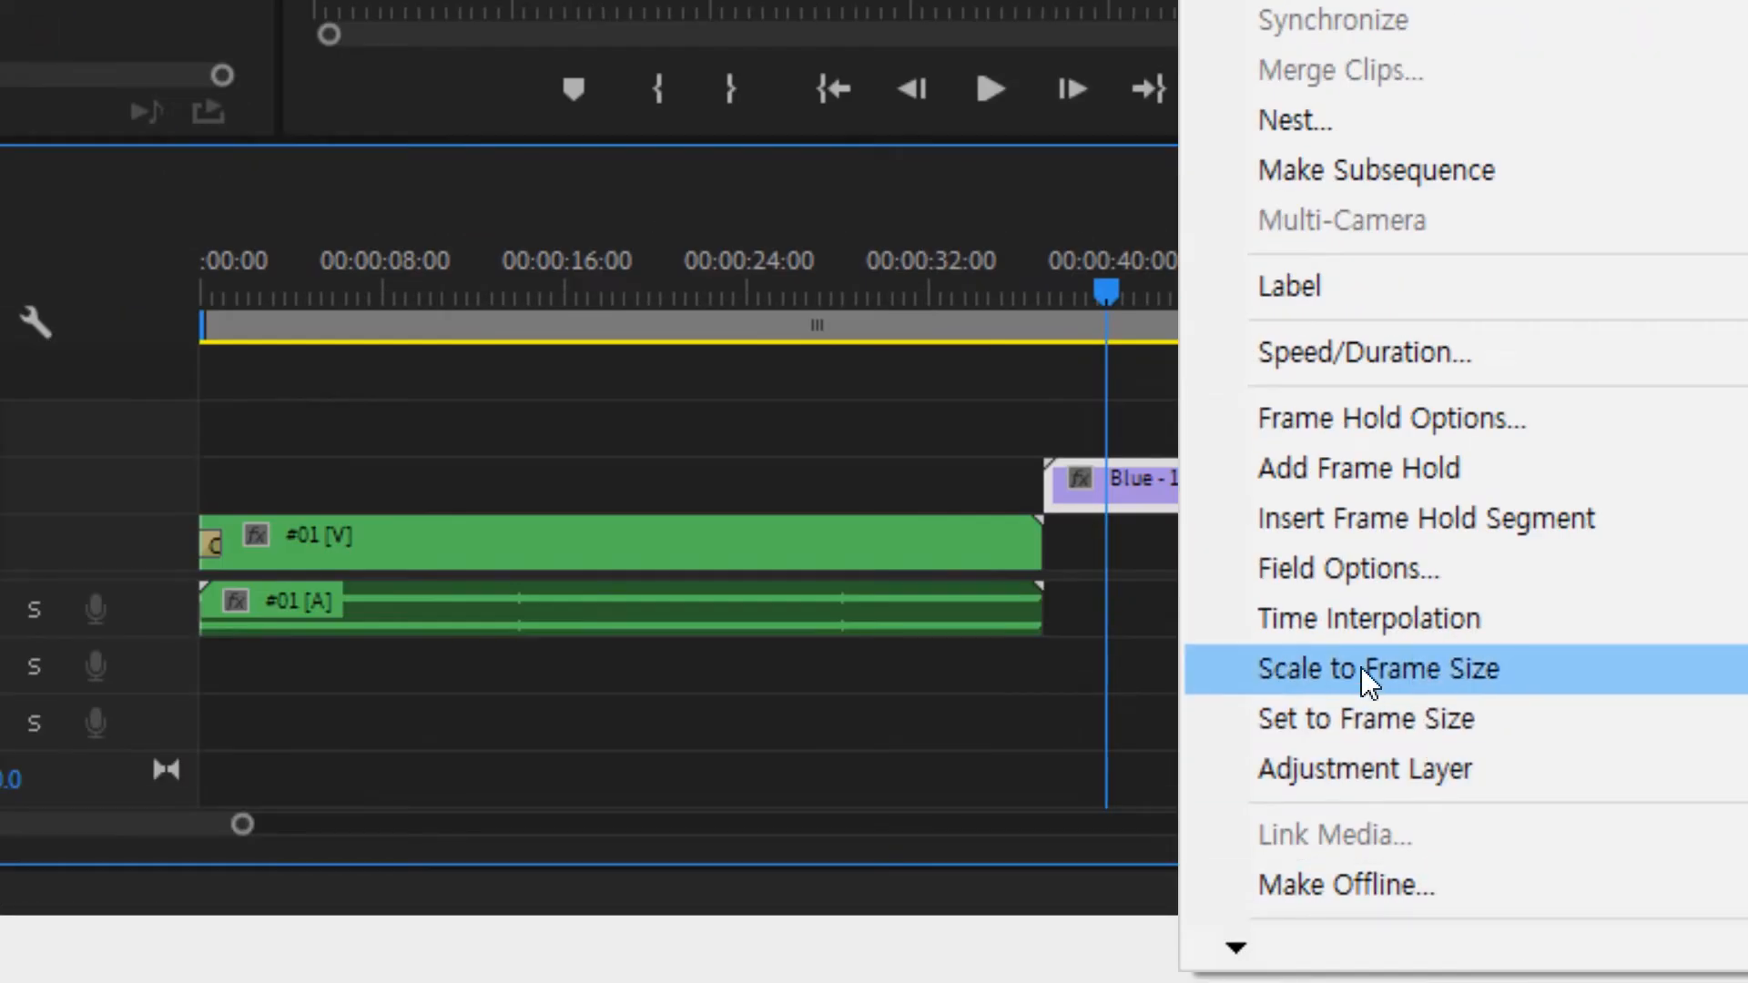
click(1315, 675)
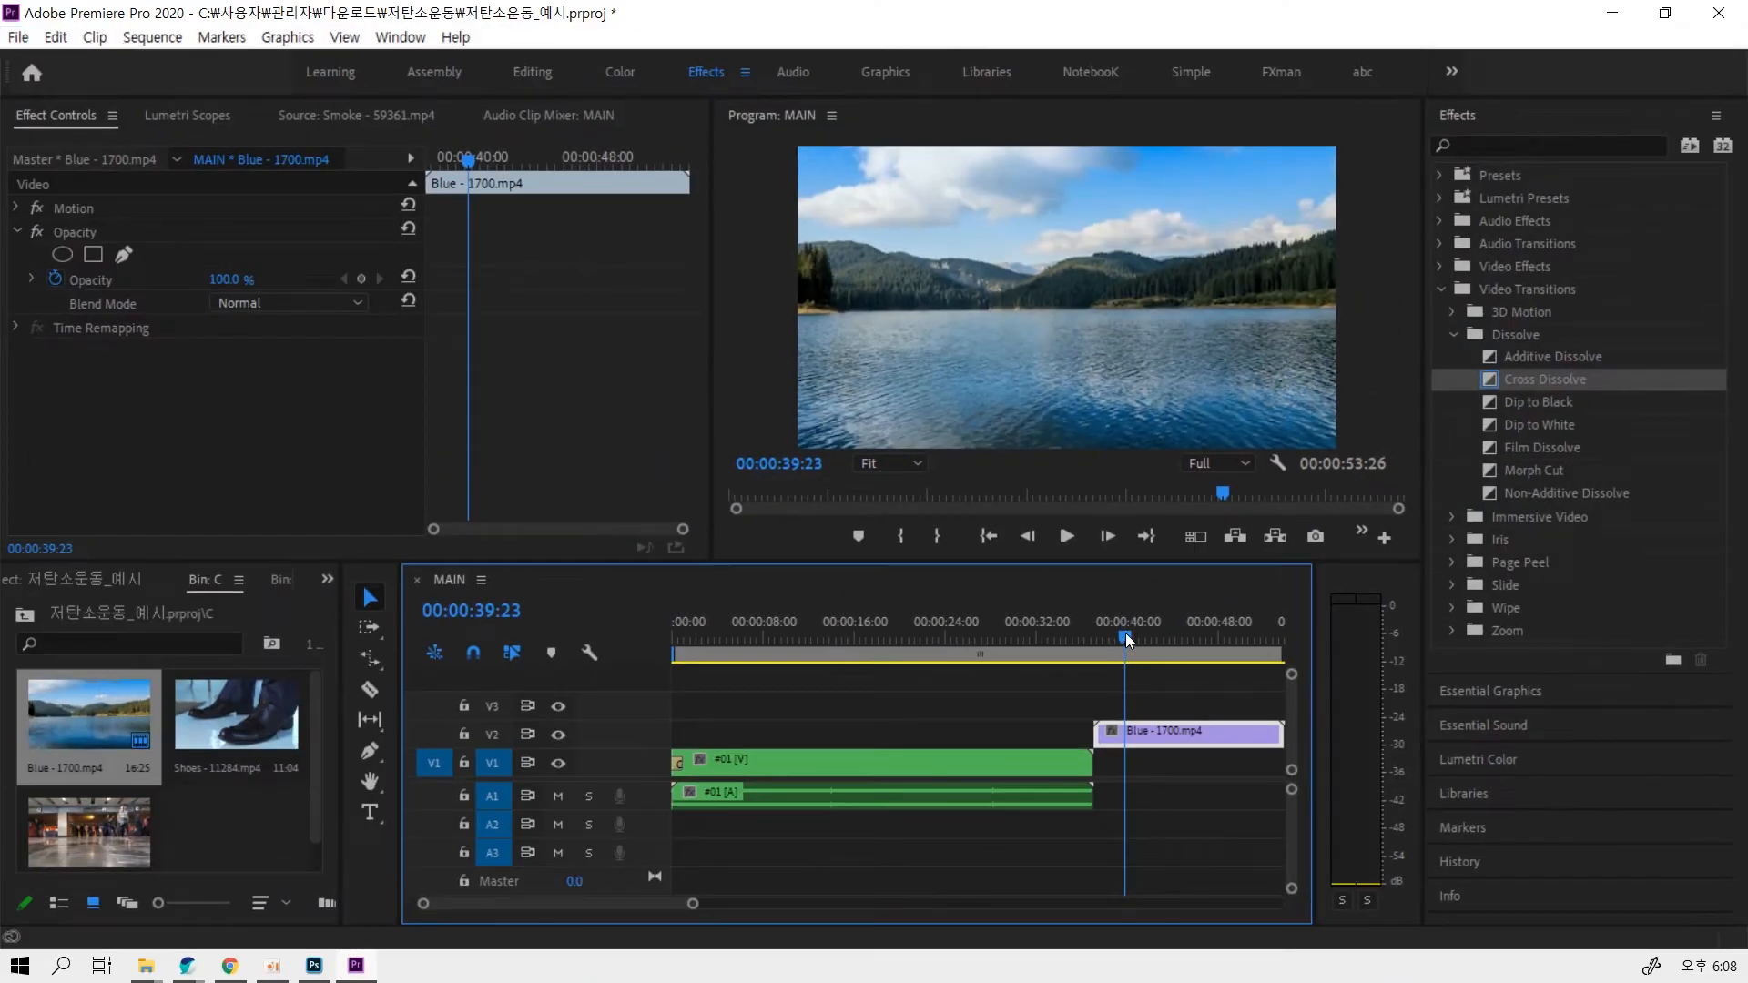
drag(1125, 638, 1107, 636)
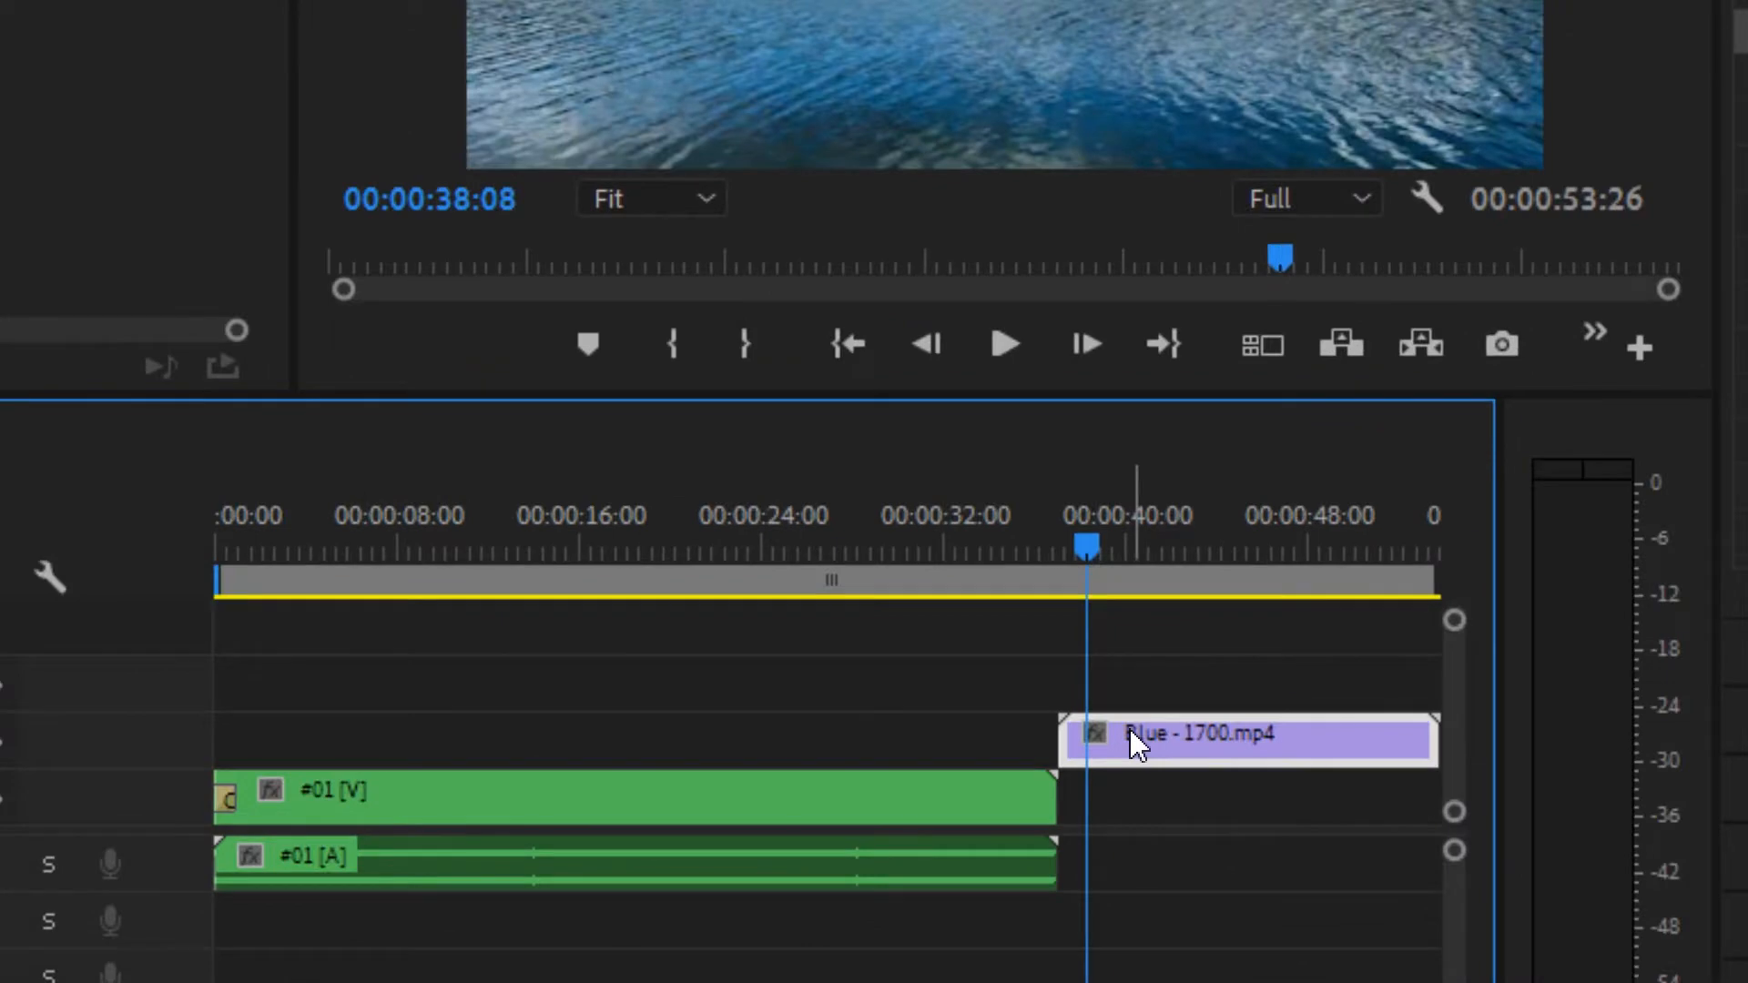
drag(1129, 729, 1062, 734)
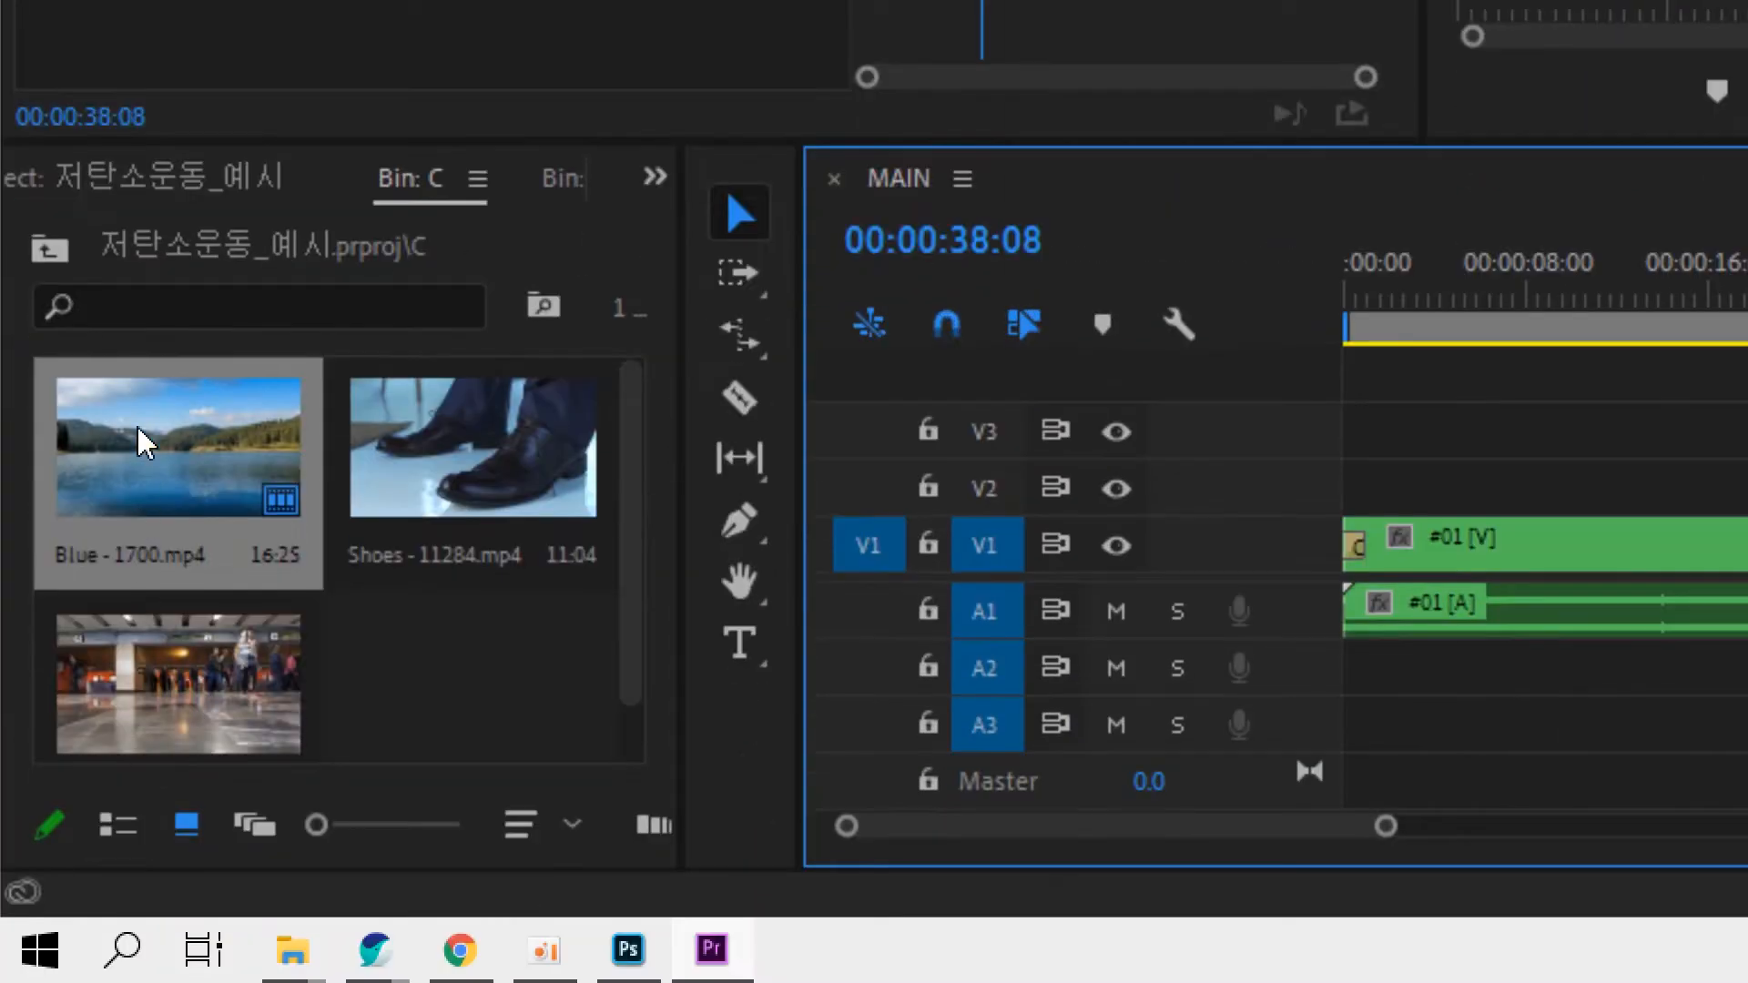
Place the white smoke clip from bin B on V3, aligned with the start of Blue - 1700.mp4
click(49, 469)
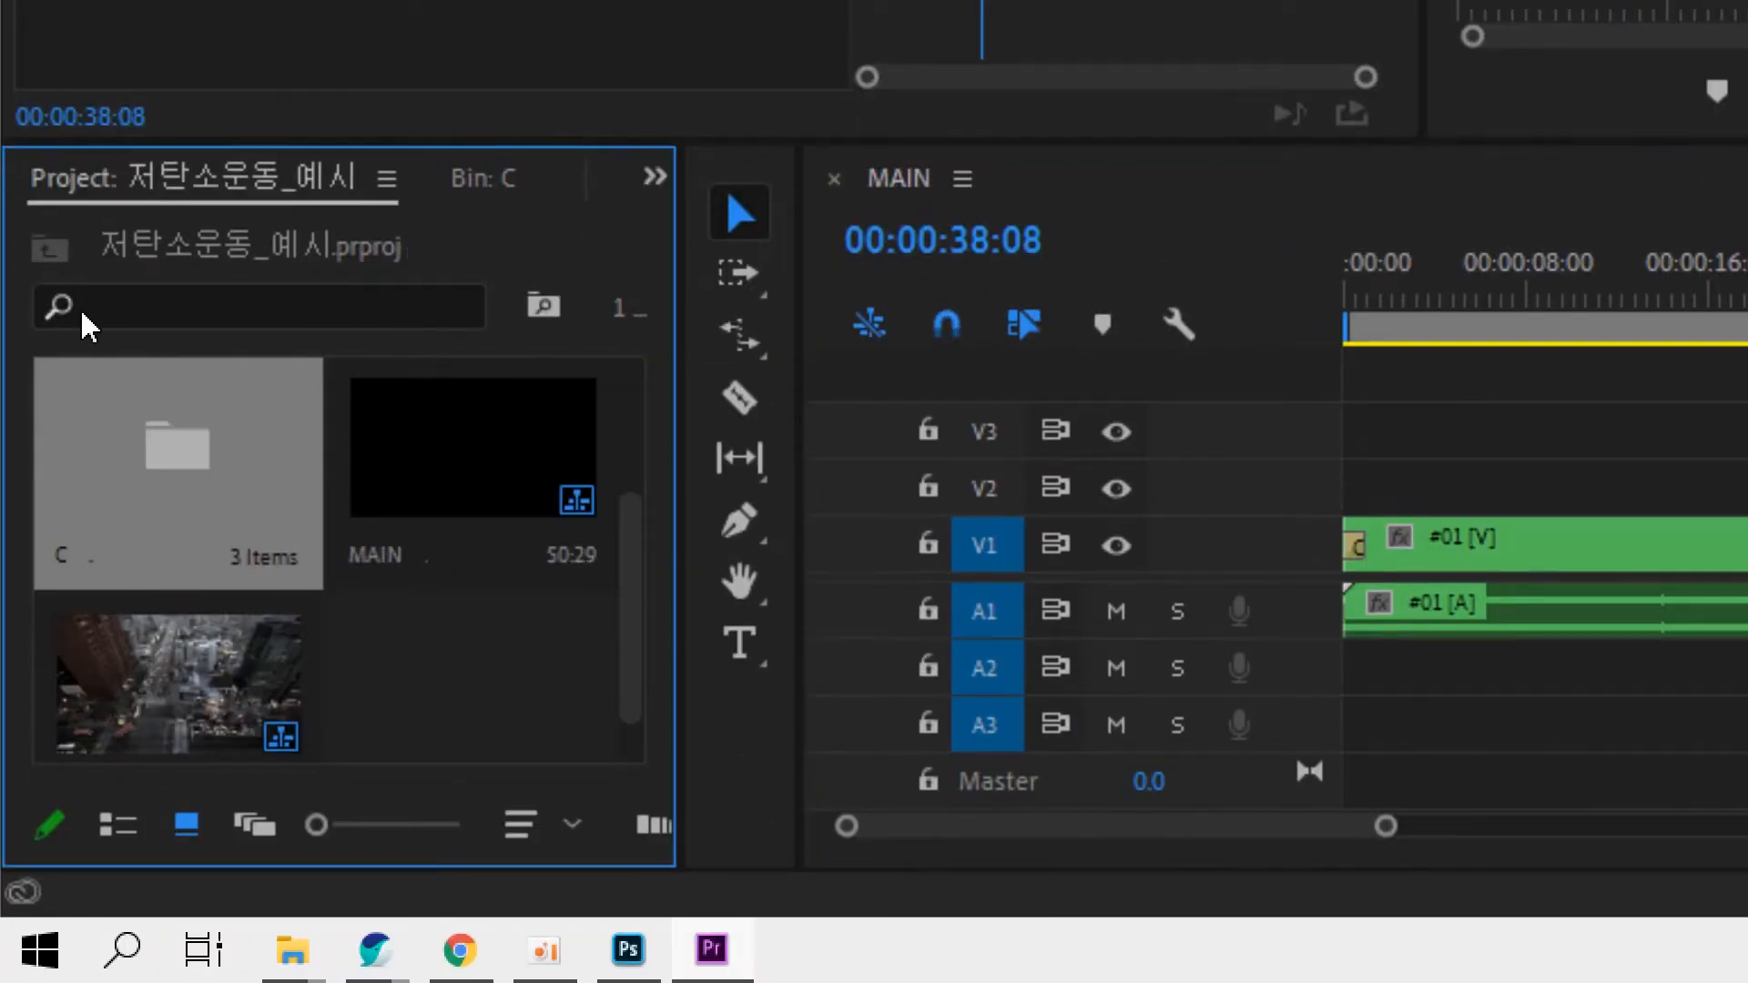
double_click(176, 456)
double_click(519, 489)
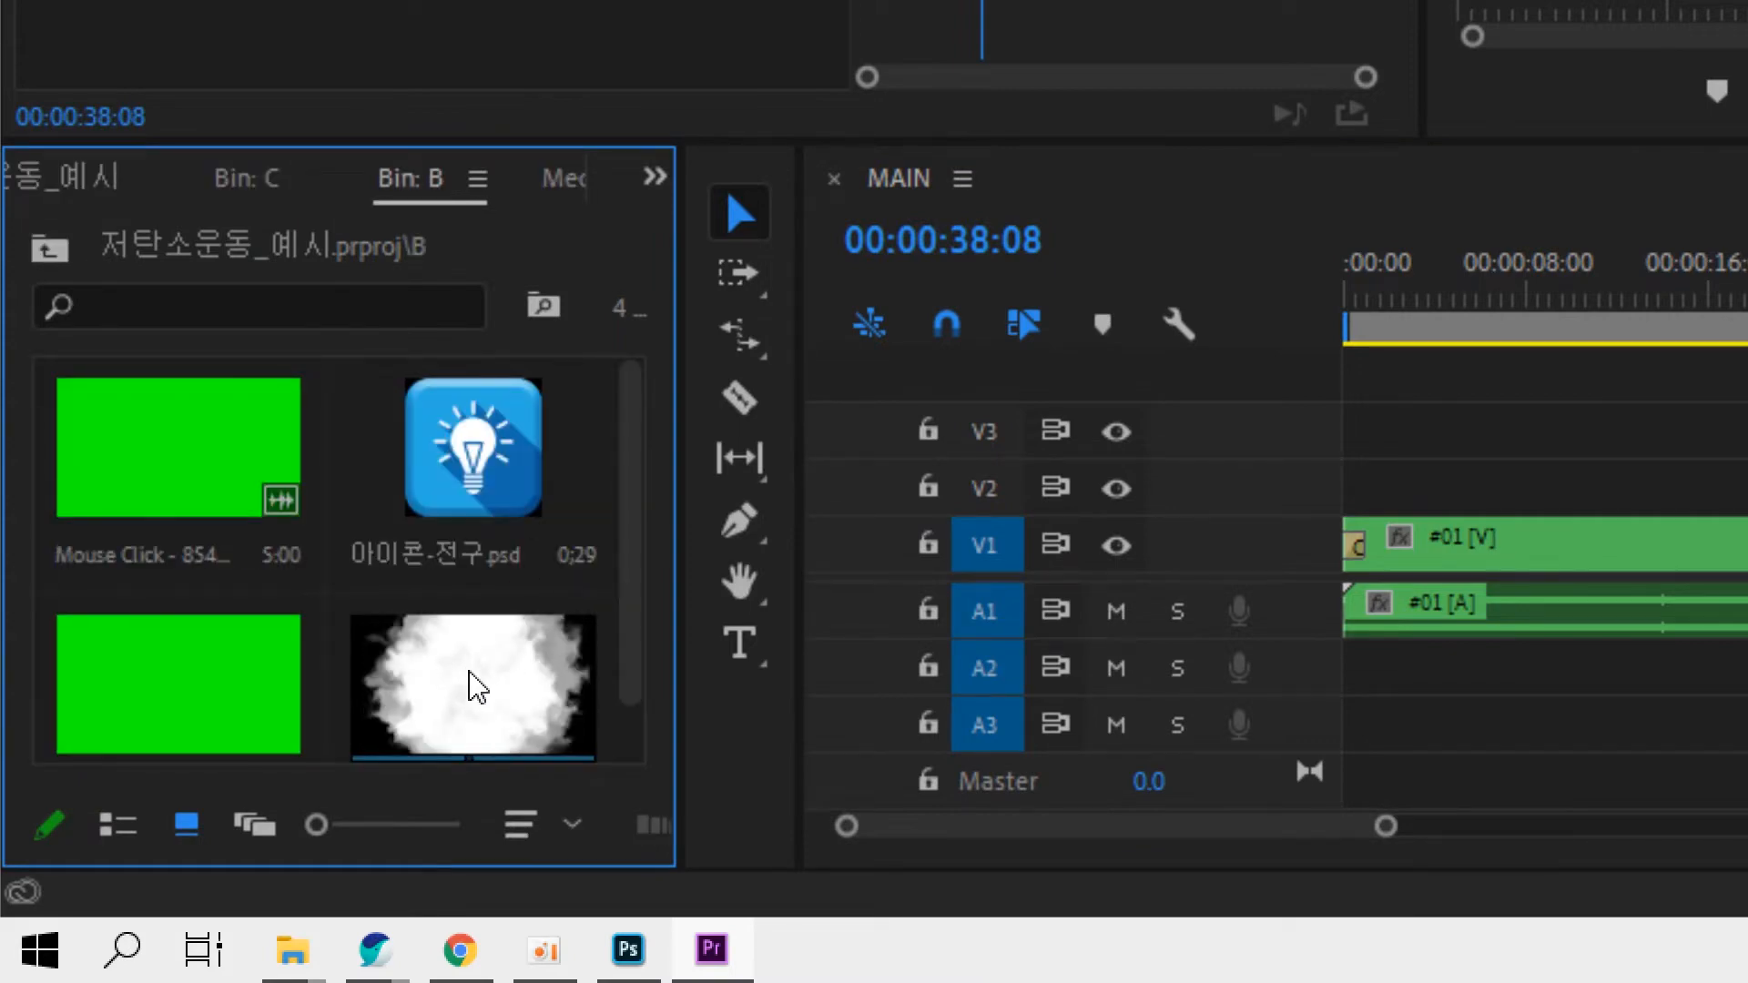
drag(470, 672, 801, 458)
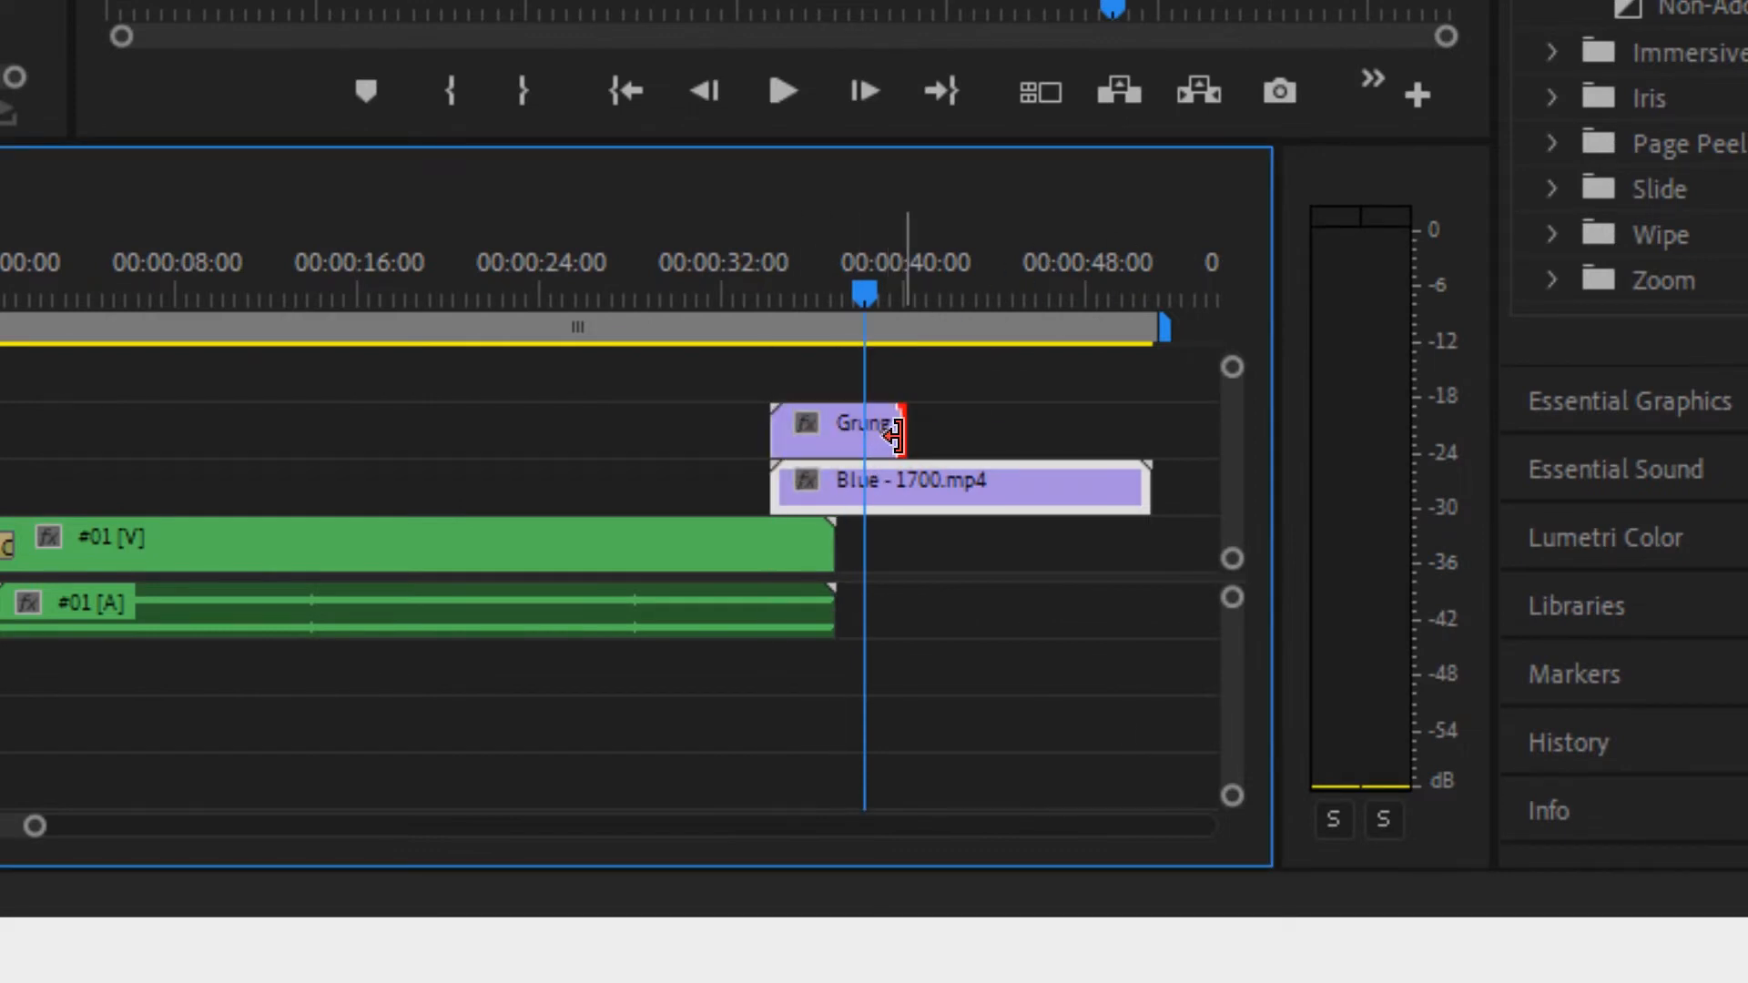
drag(890, 431, 927, 444)
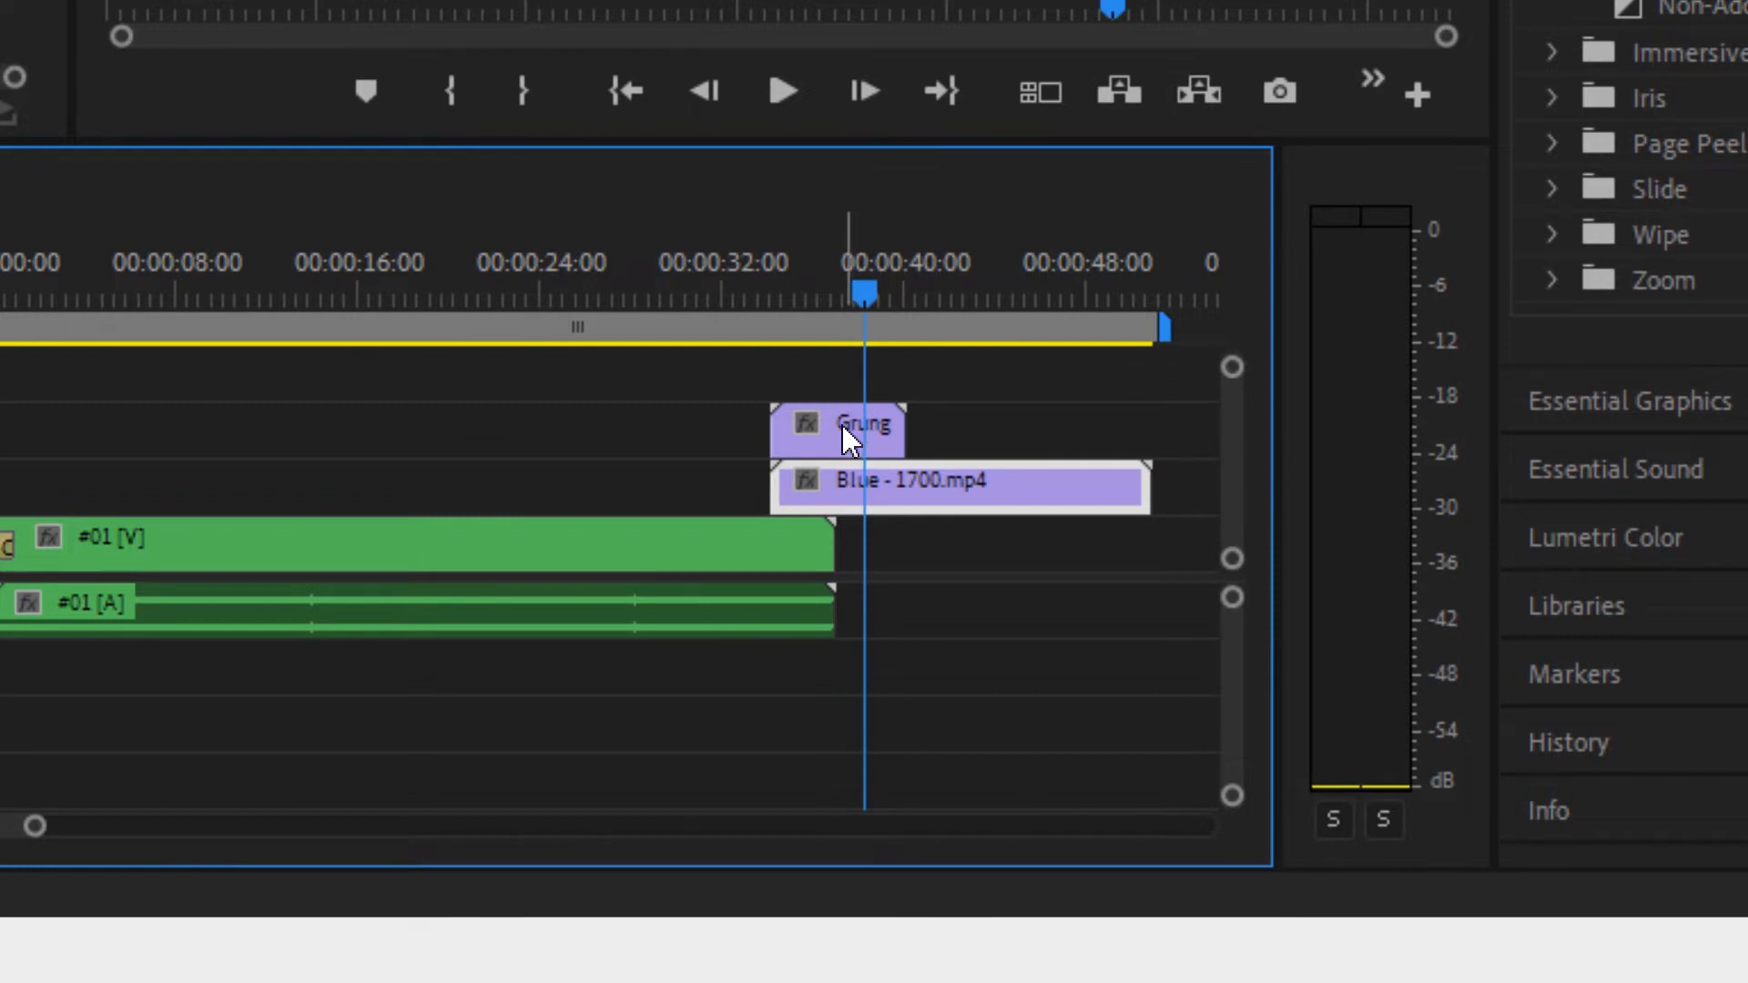
mouse_move(843, 424)
Nest the white smoke clip and Blue - 1700.mp4 together as a sequence named #2
drag(682, 394, 963, 485)
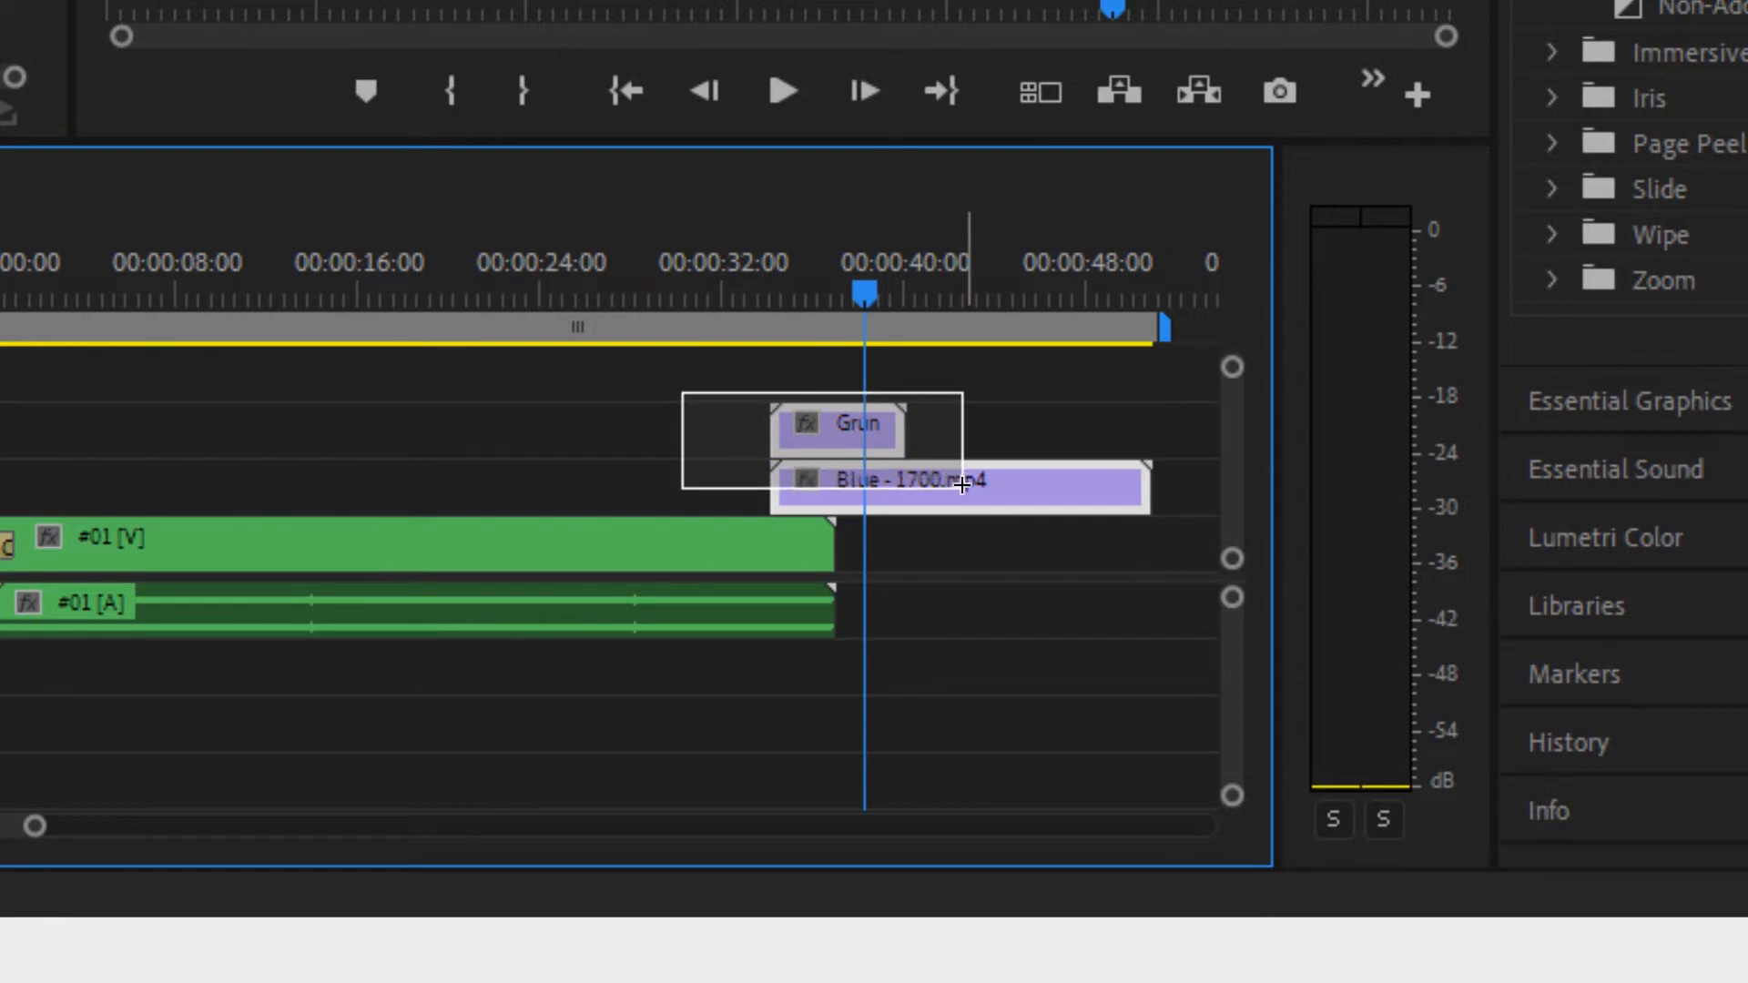
drag(962, 485, 963, 494)
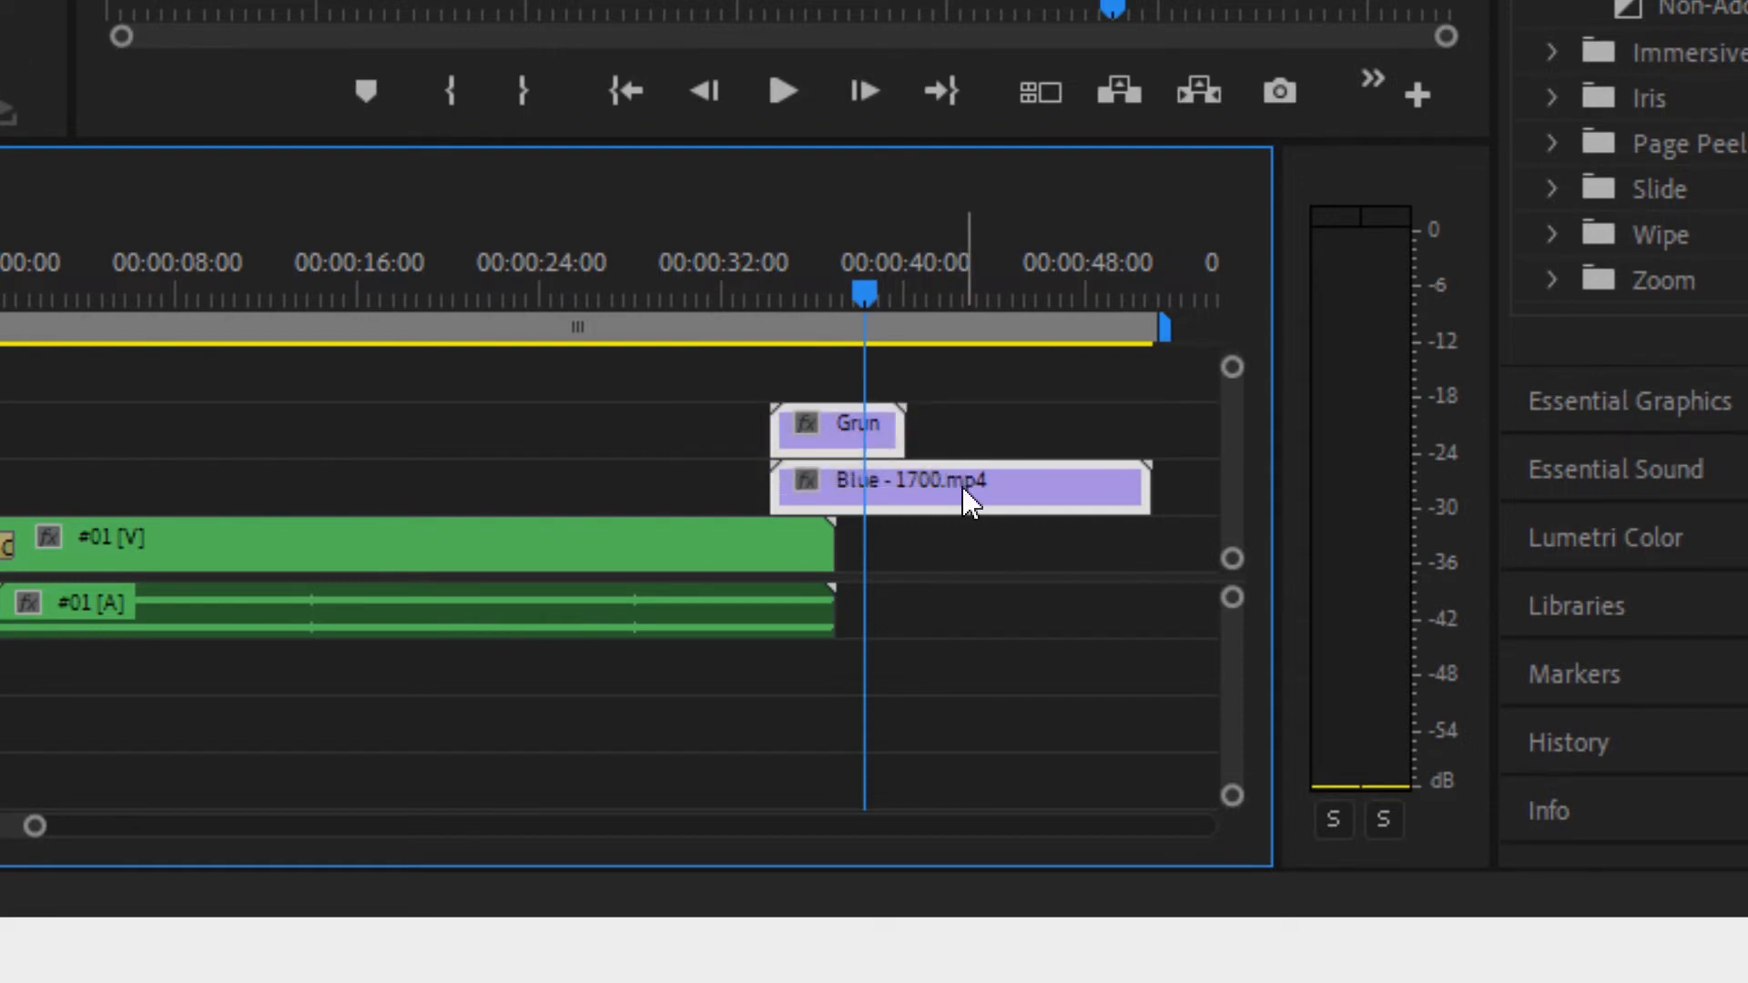
right_click(963, 494)
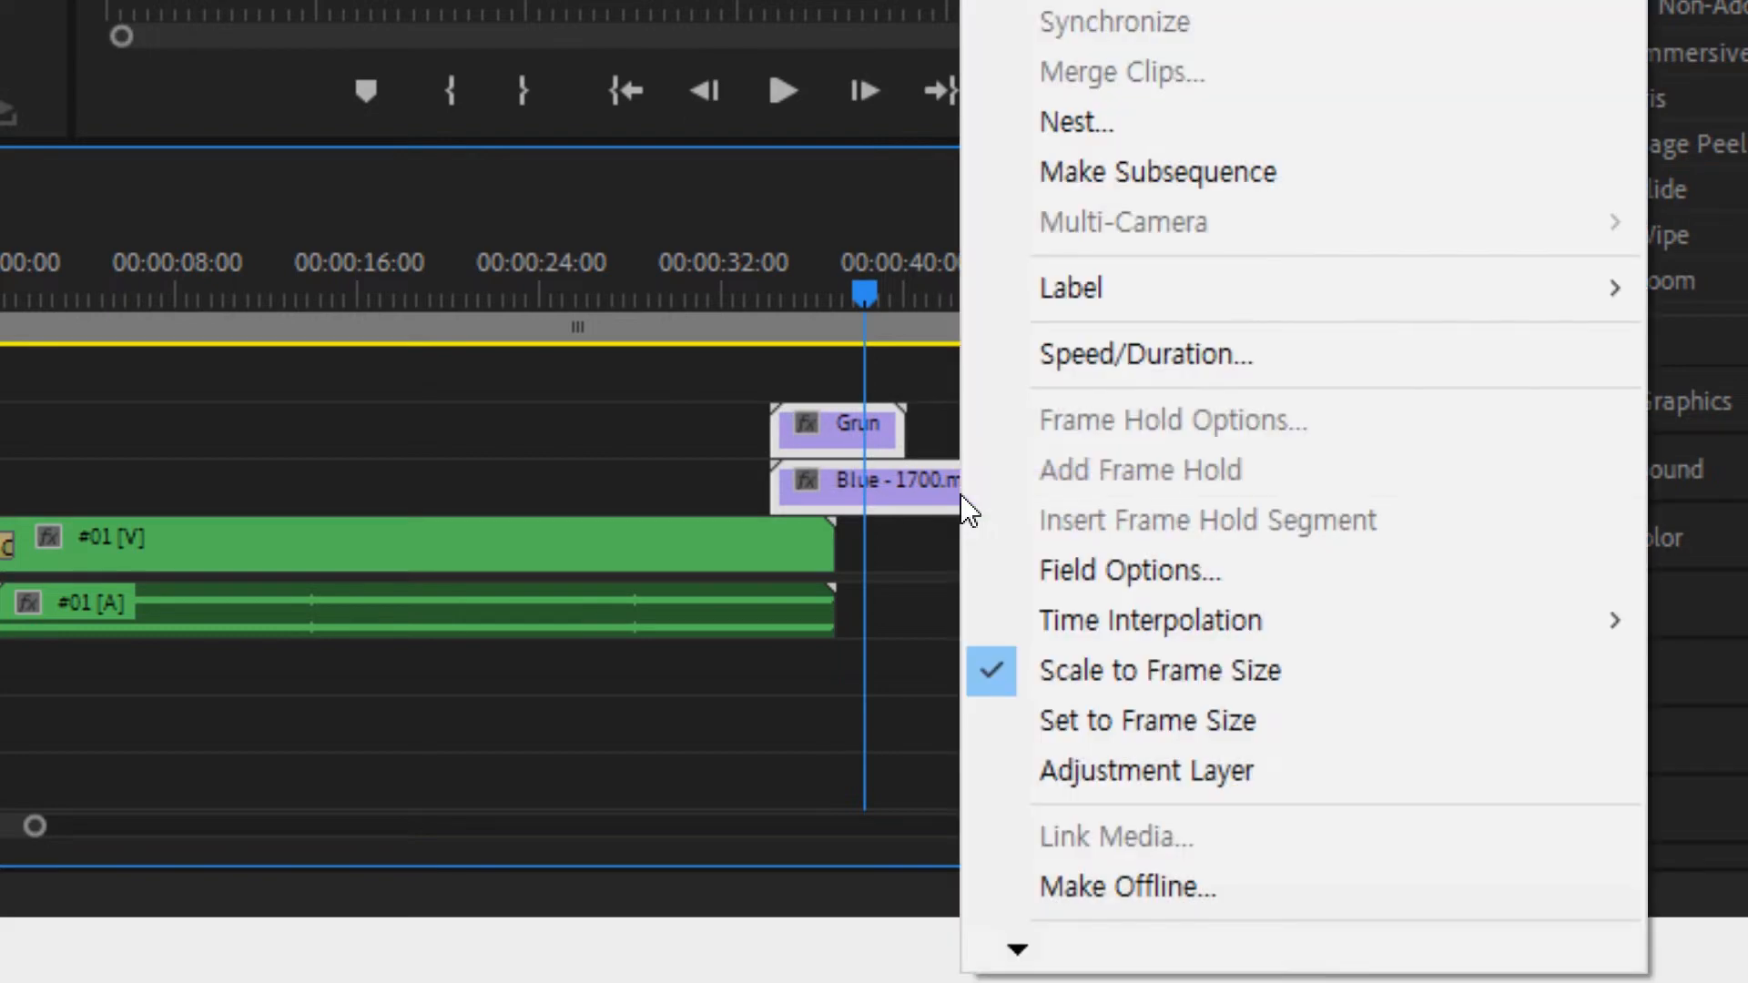
click(1103, 126)
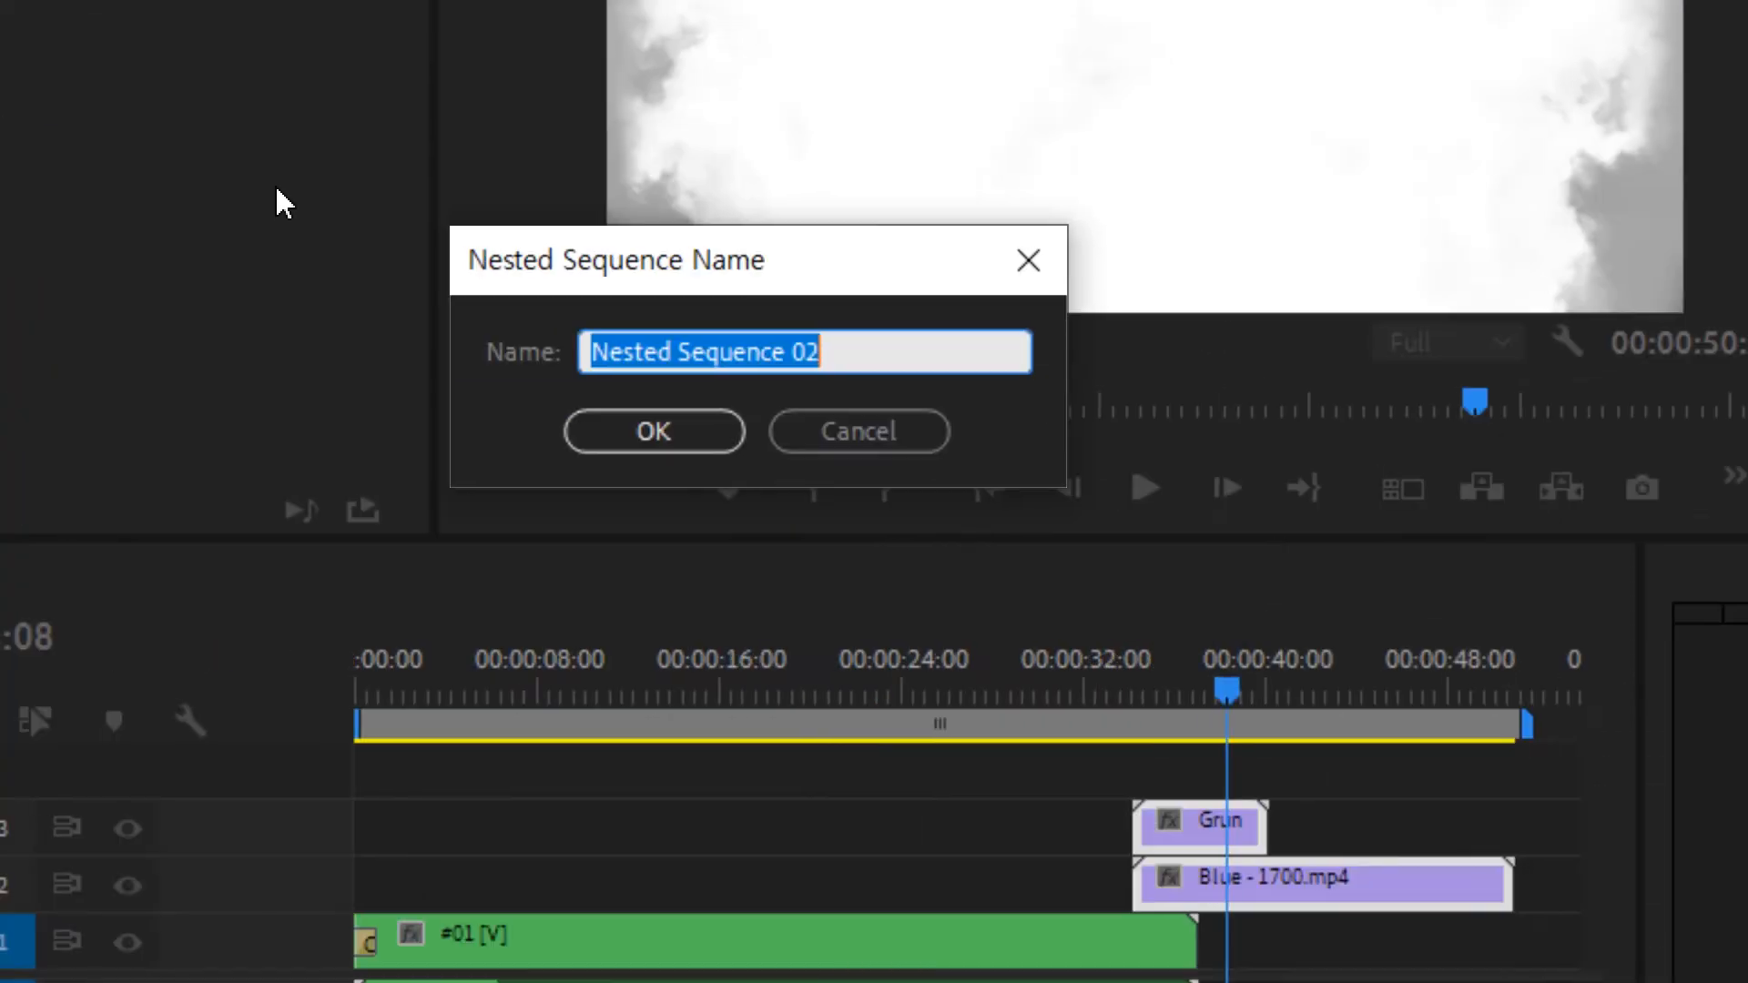
text(#)
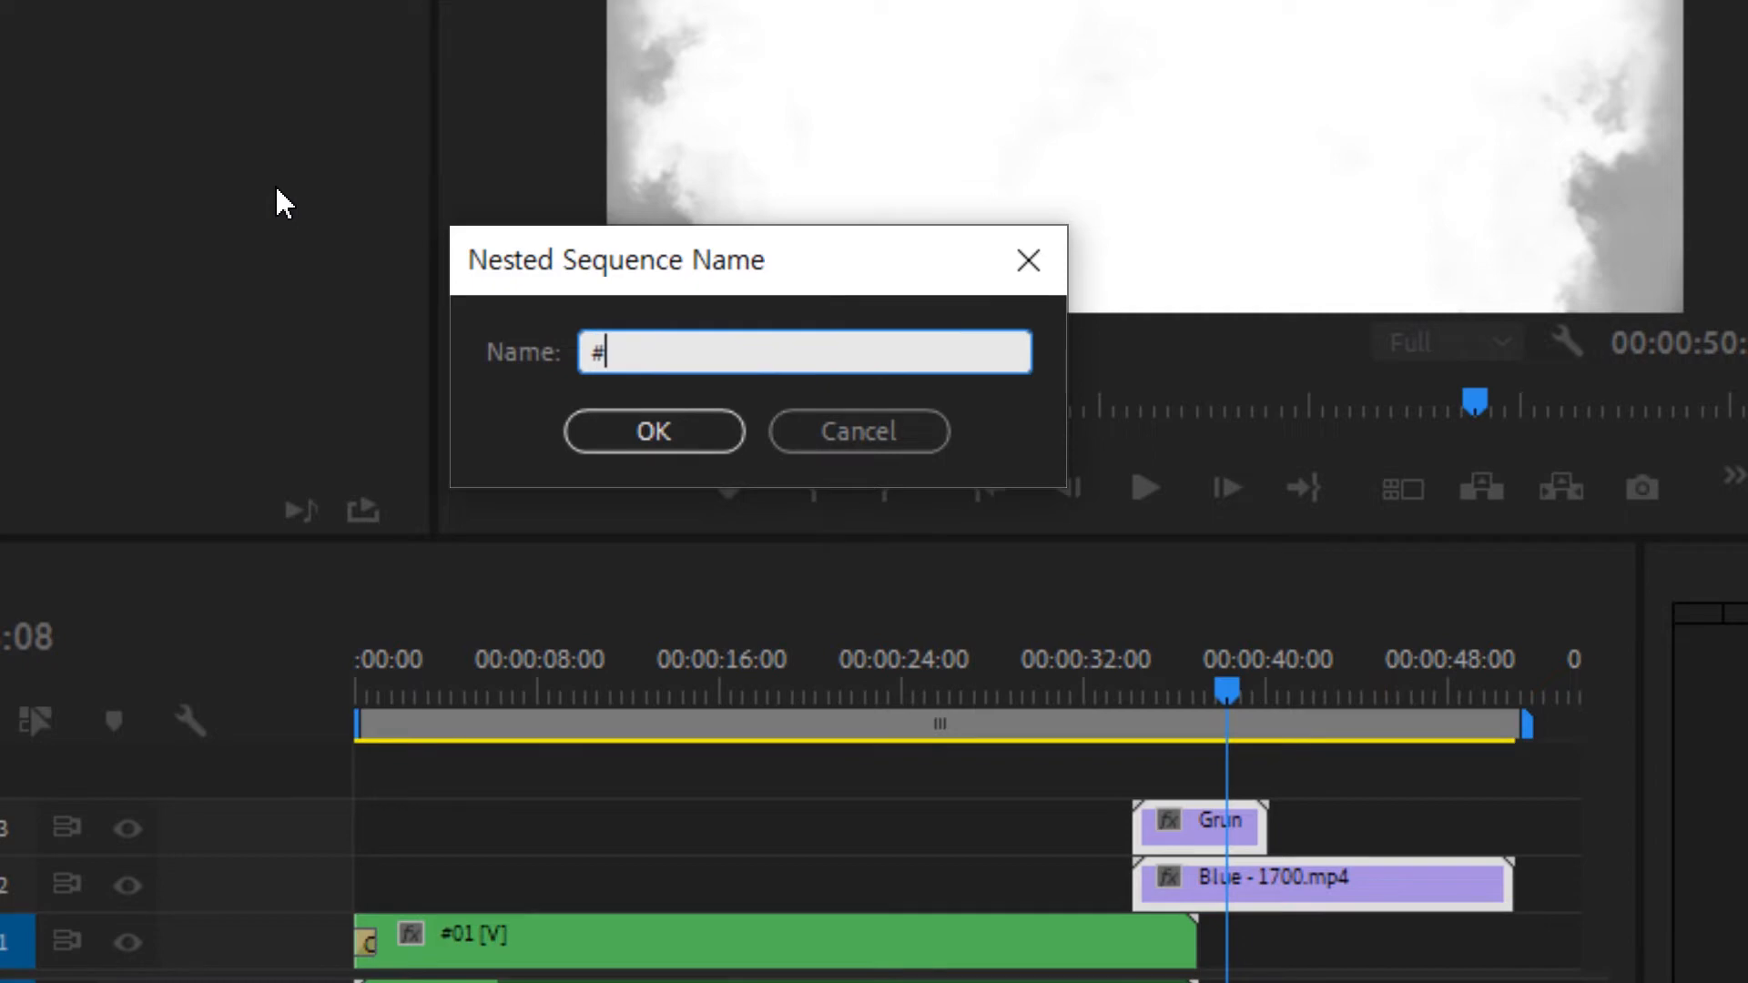
text(2)
key(Return)
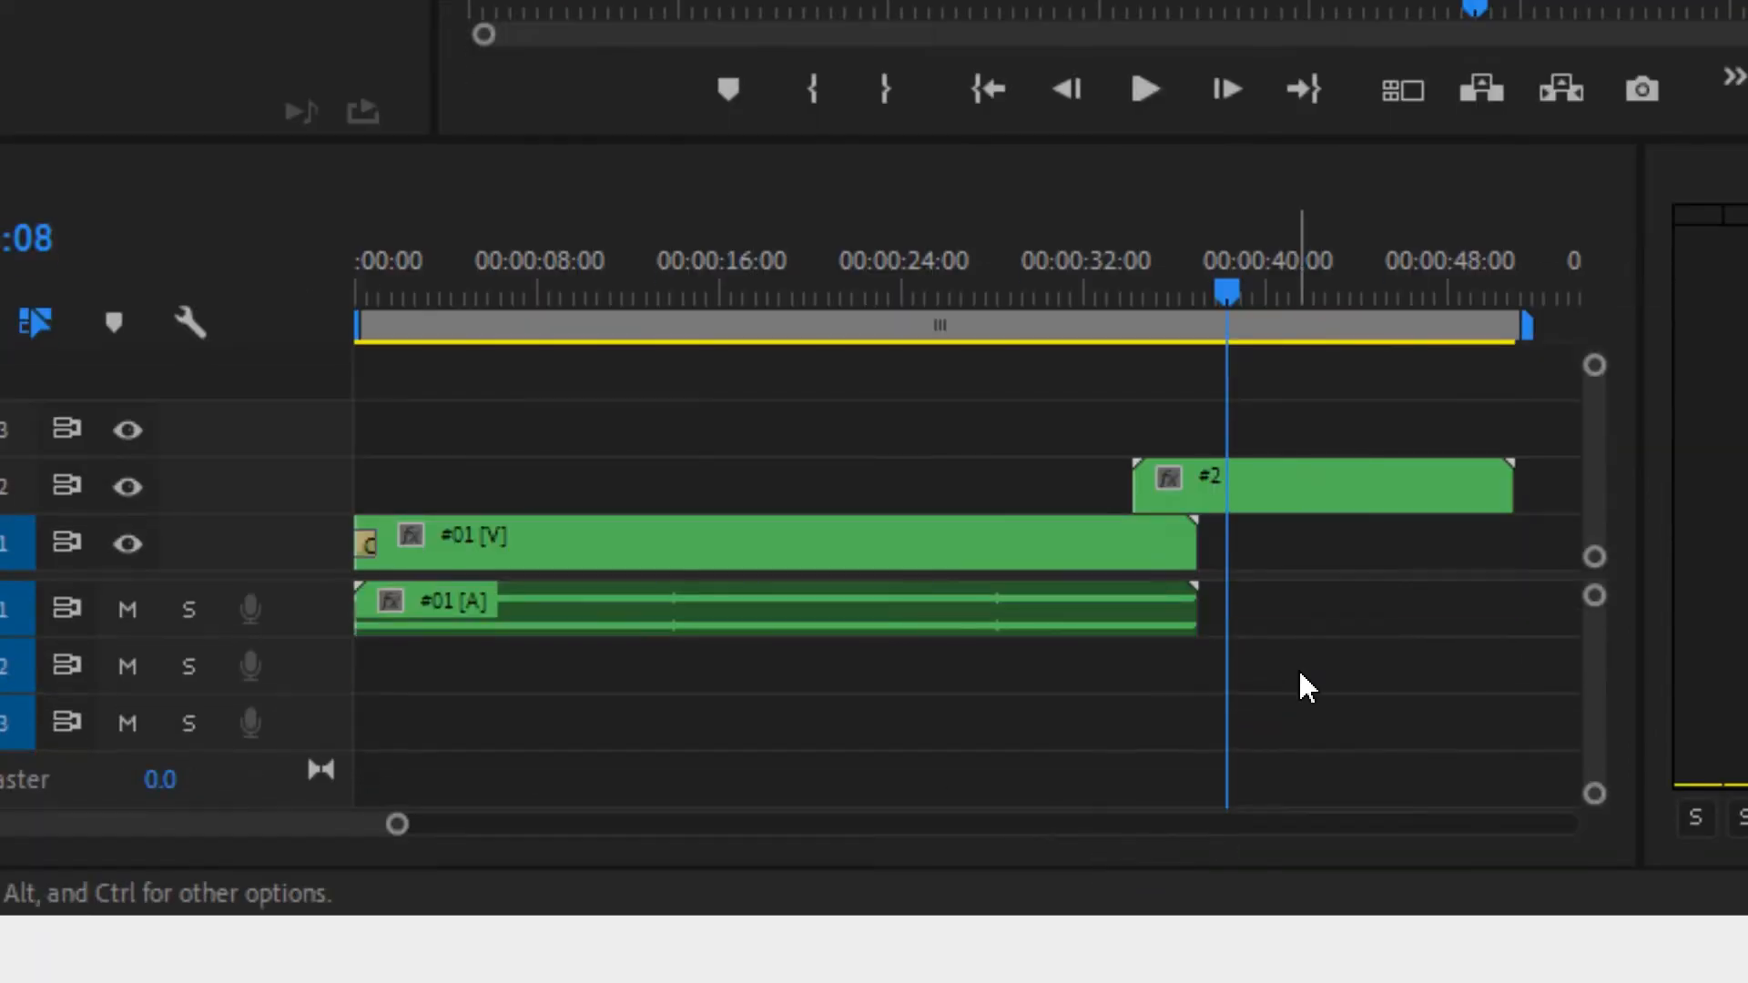
Open the nested #2 sequence and move both clips down one track, onto V1 and V2
double_click(1282, 501)
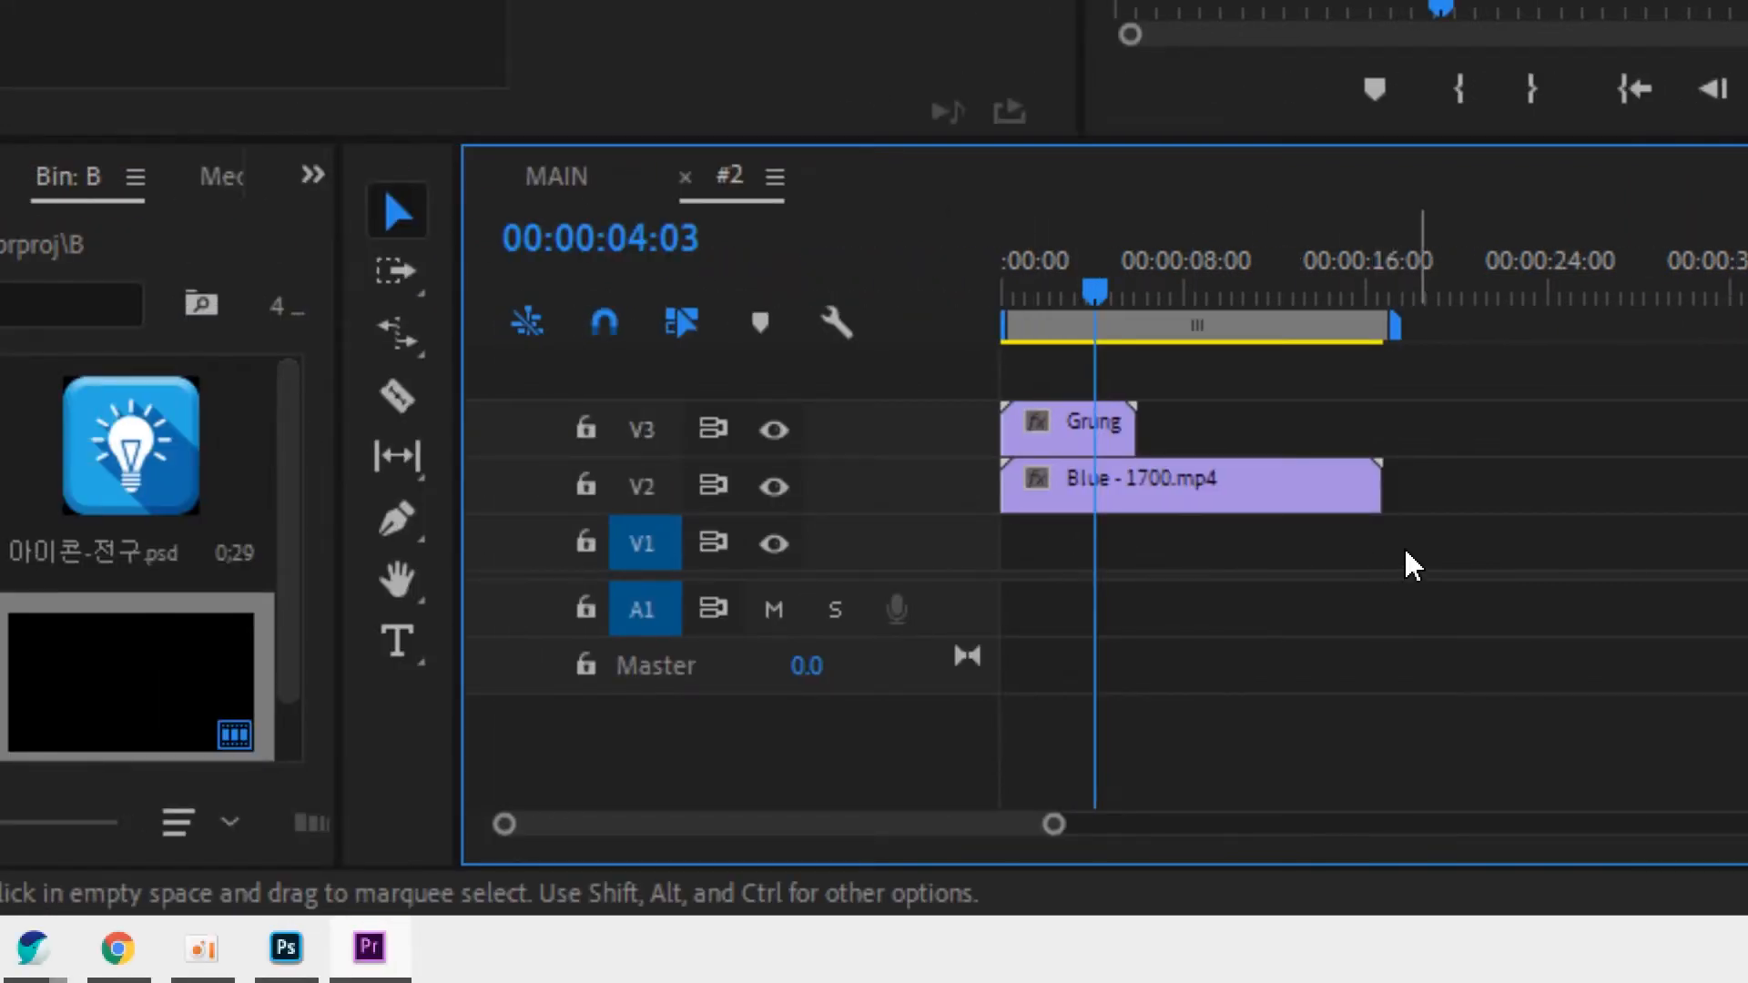
drag(1466, 552, 1047, 519)
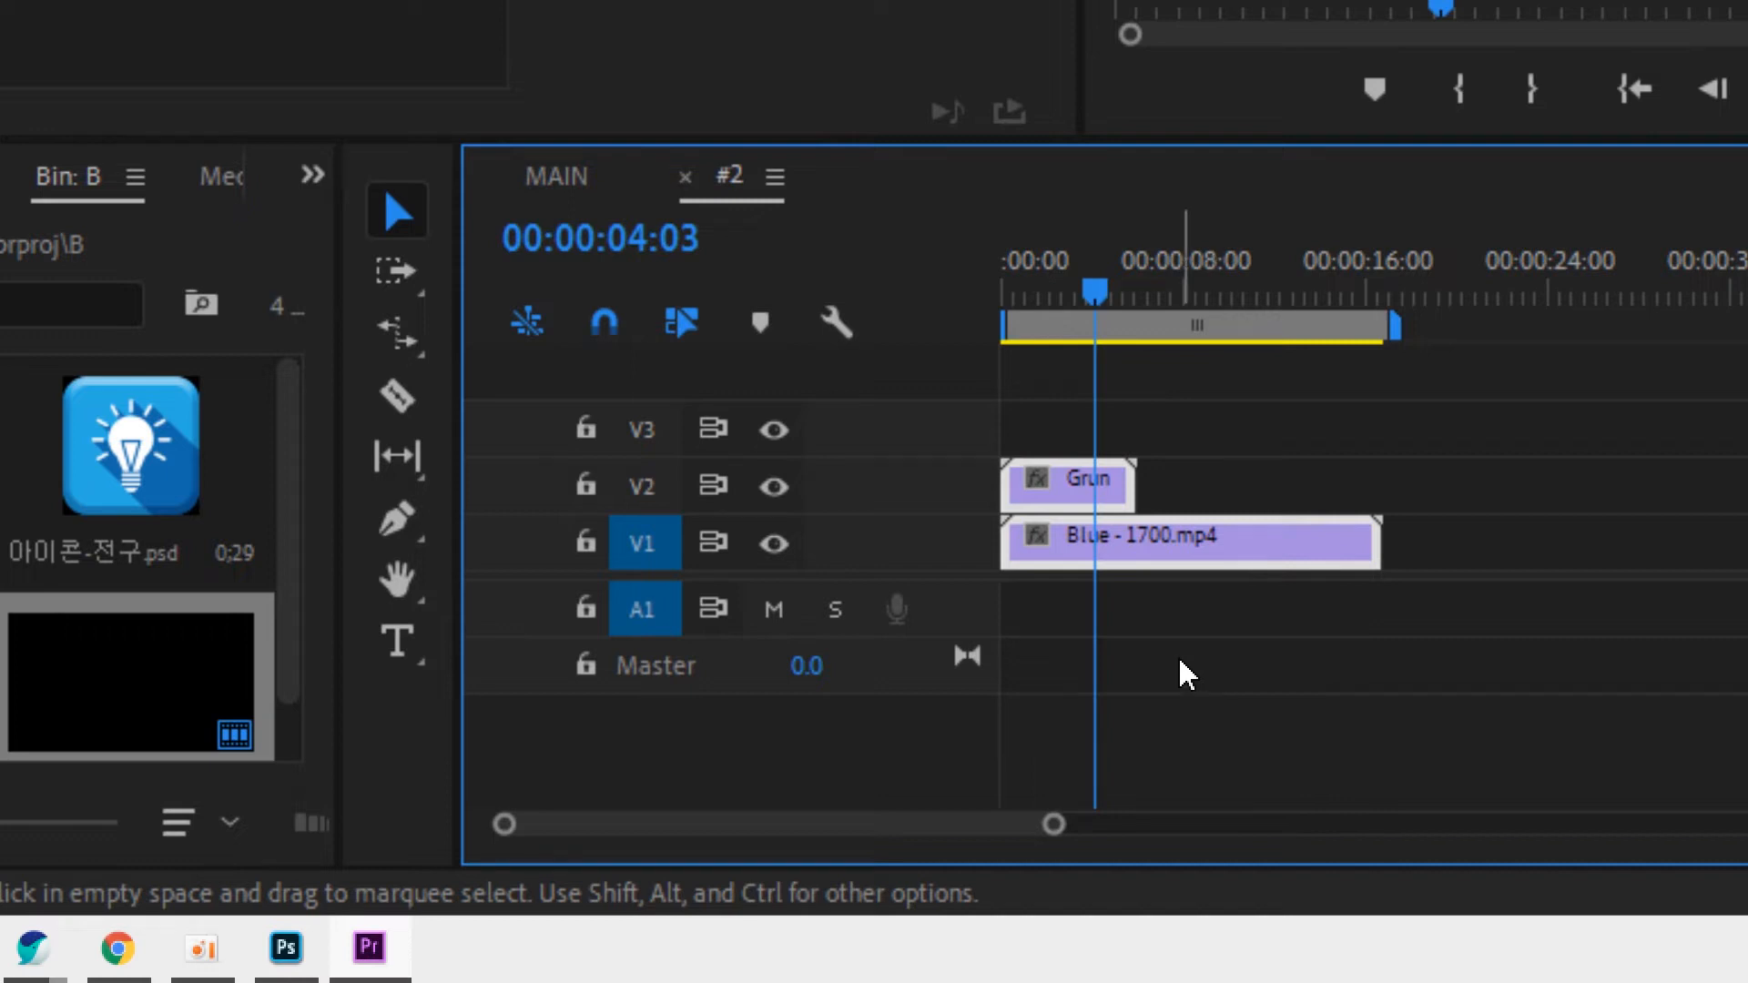
Scrub through the white smoke clip with Blue - 1700.mp4 selected, leaving the playhead at 00:00:02:09
drag(1109, 286, 1009, 290)
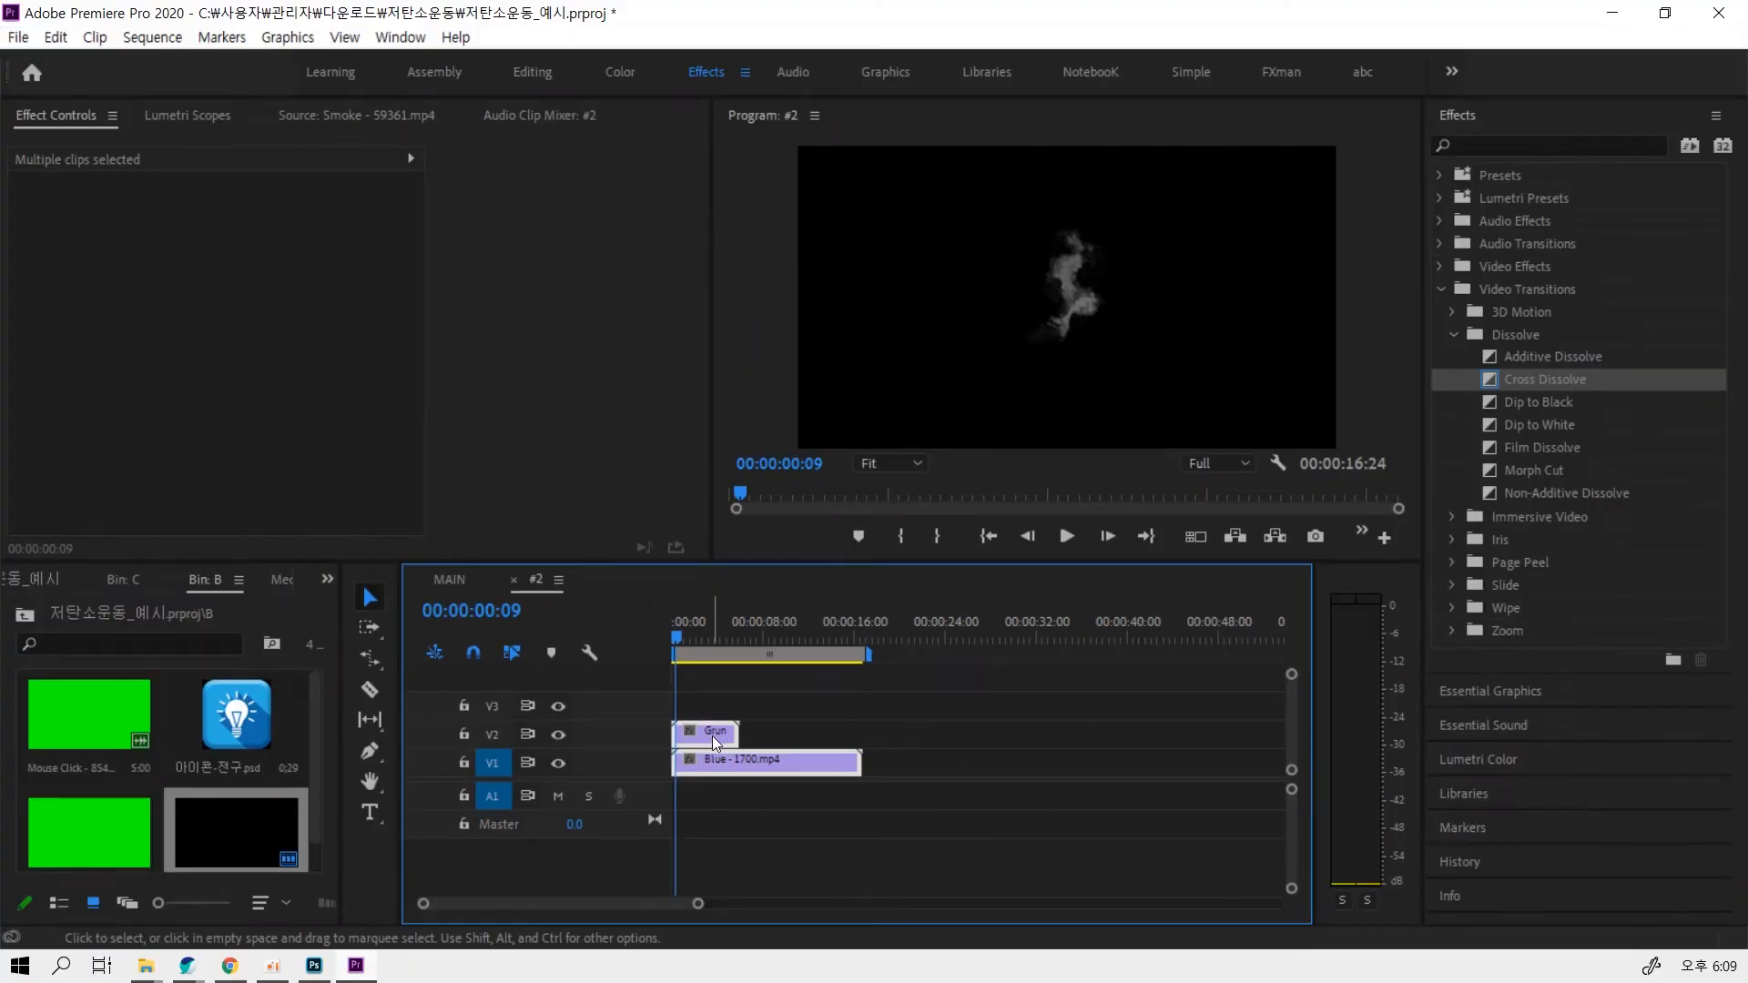
click(801, 735)
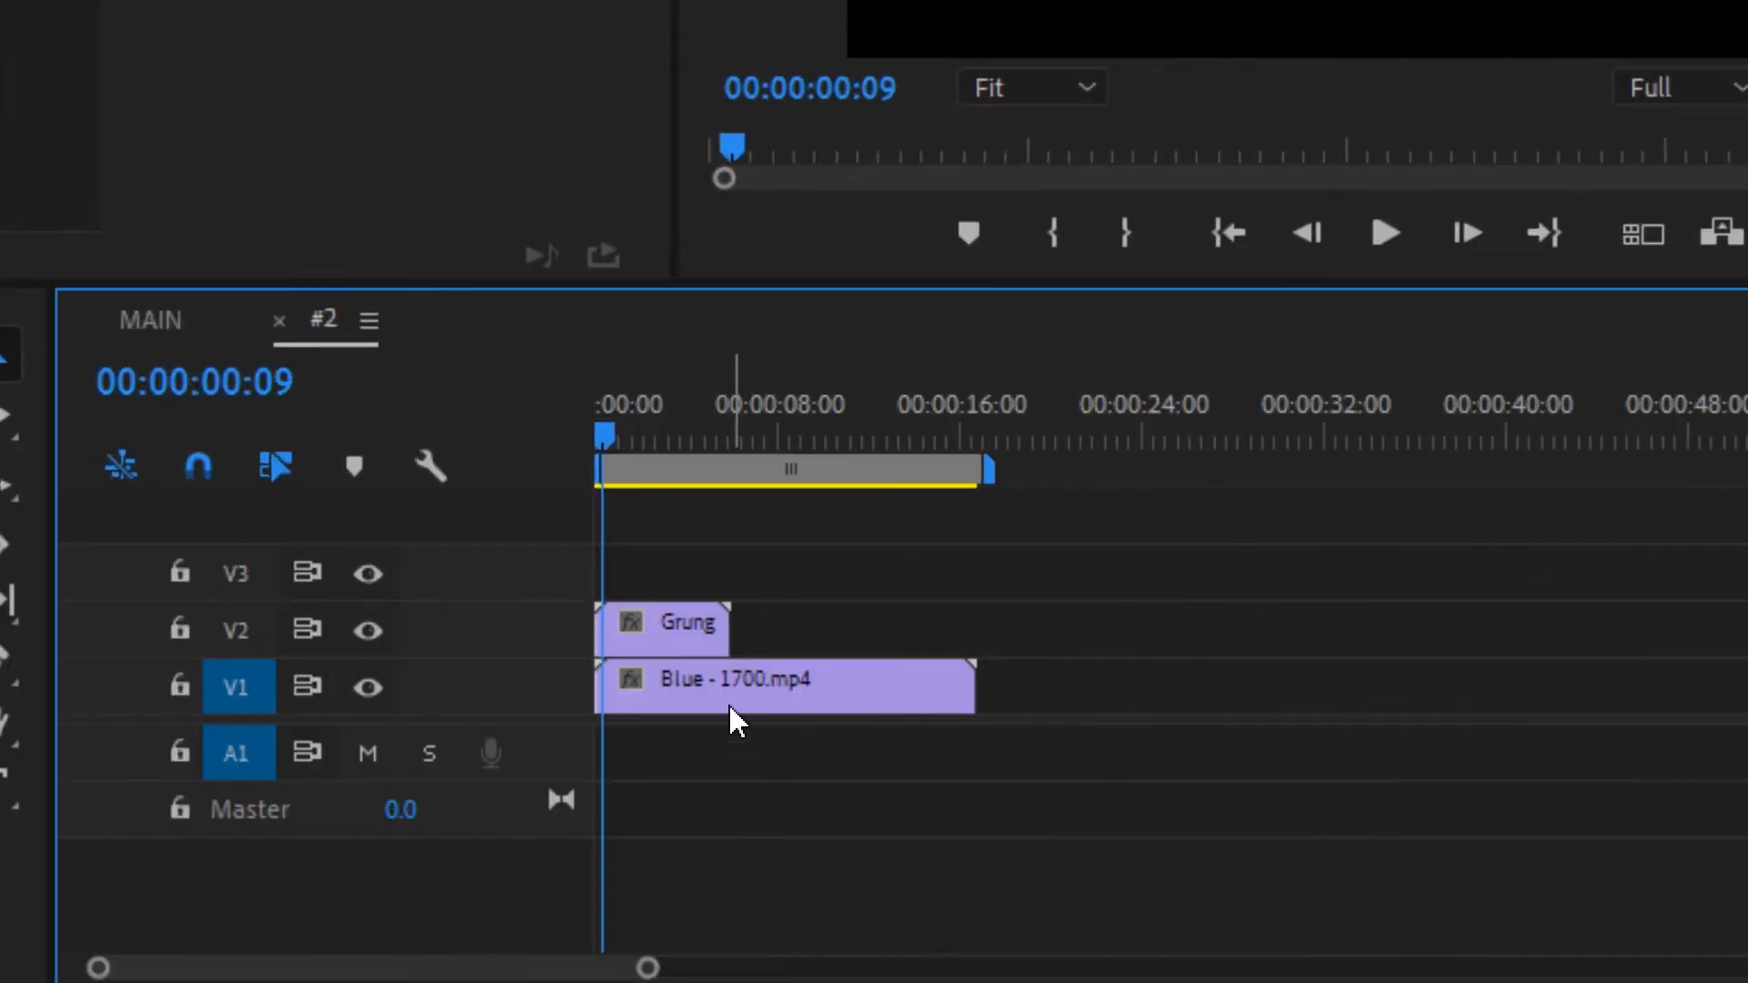
click(731, 707)
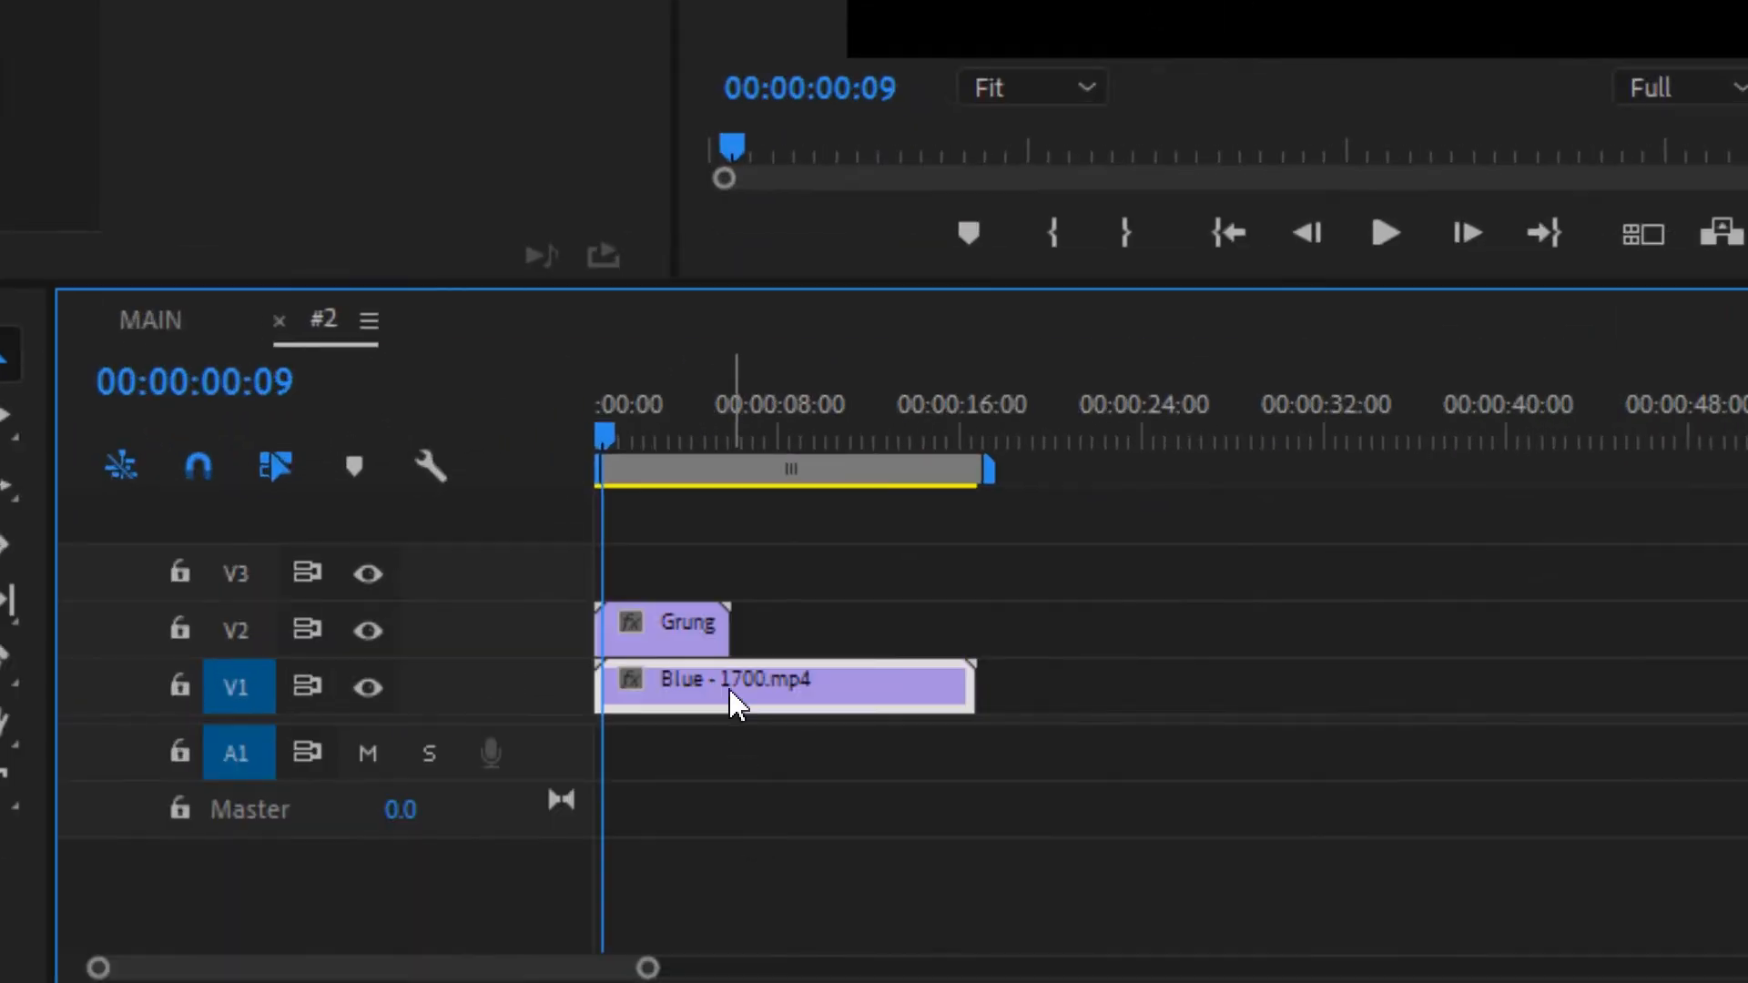
drag(619, 429, 726, 435)
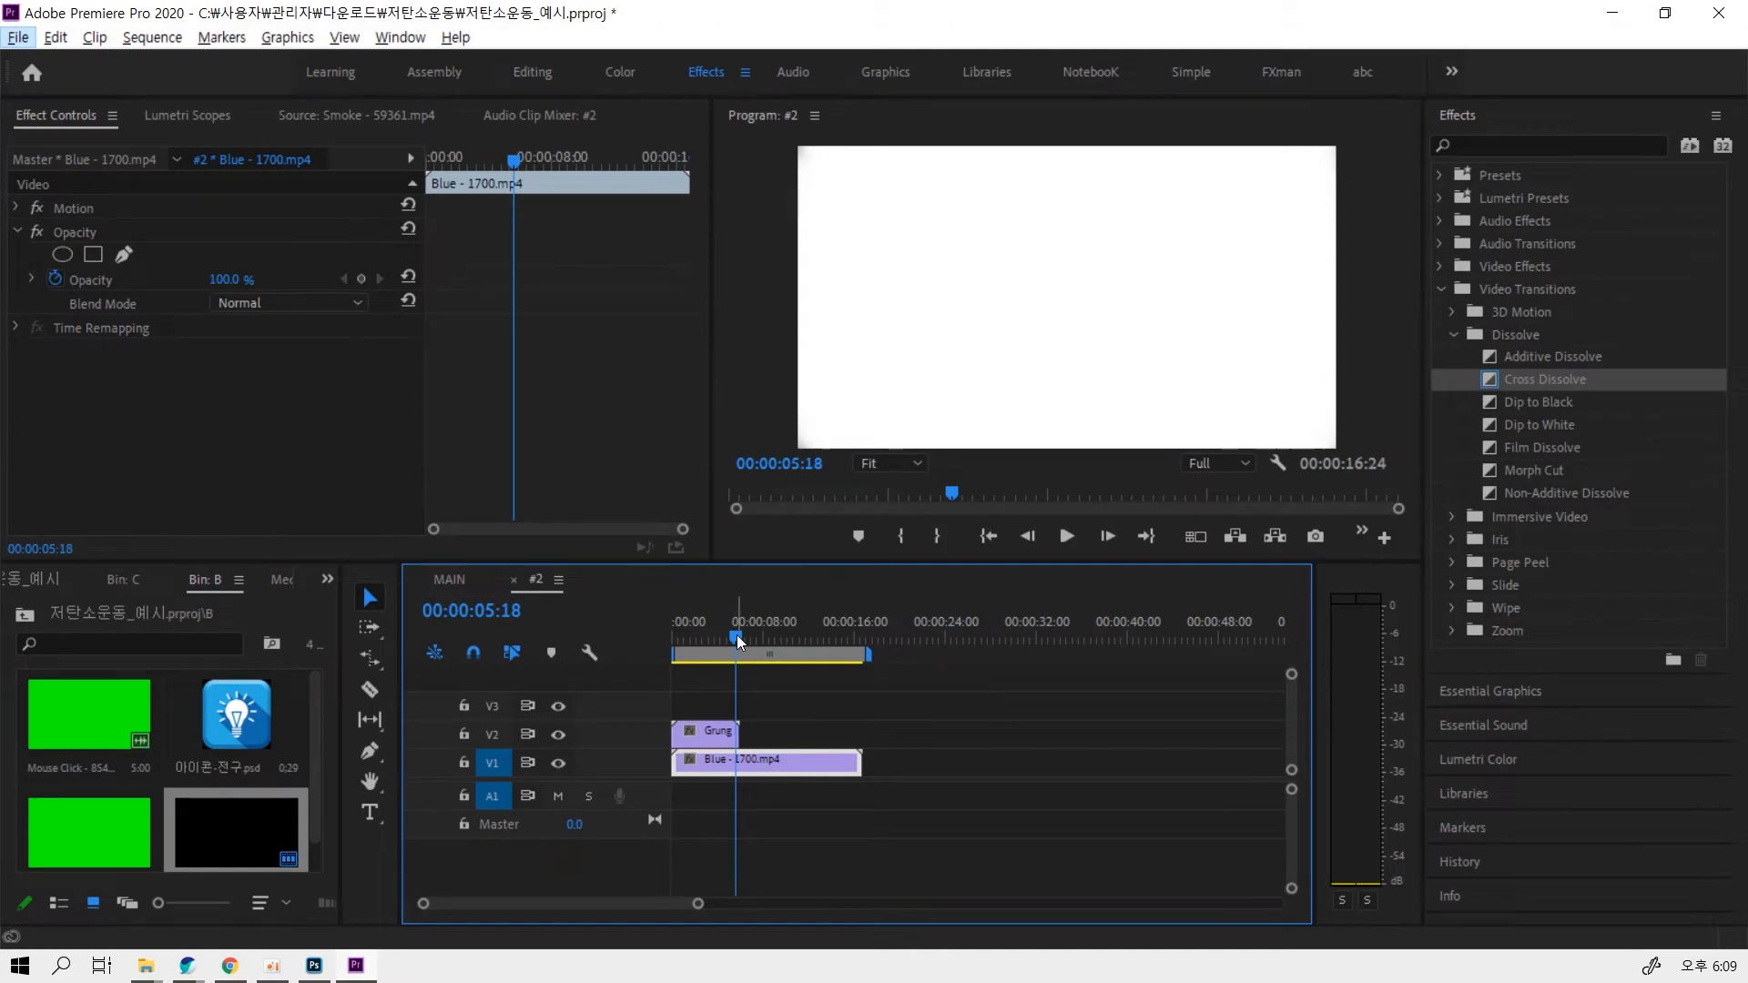
drag(735, 635, 697, 635)
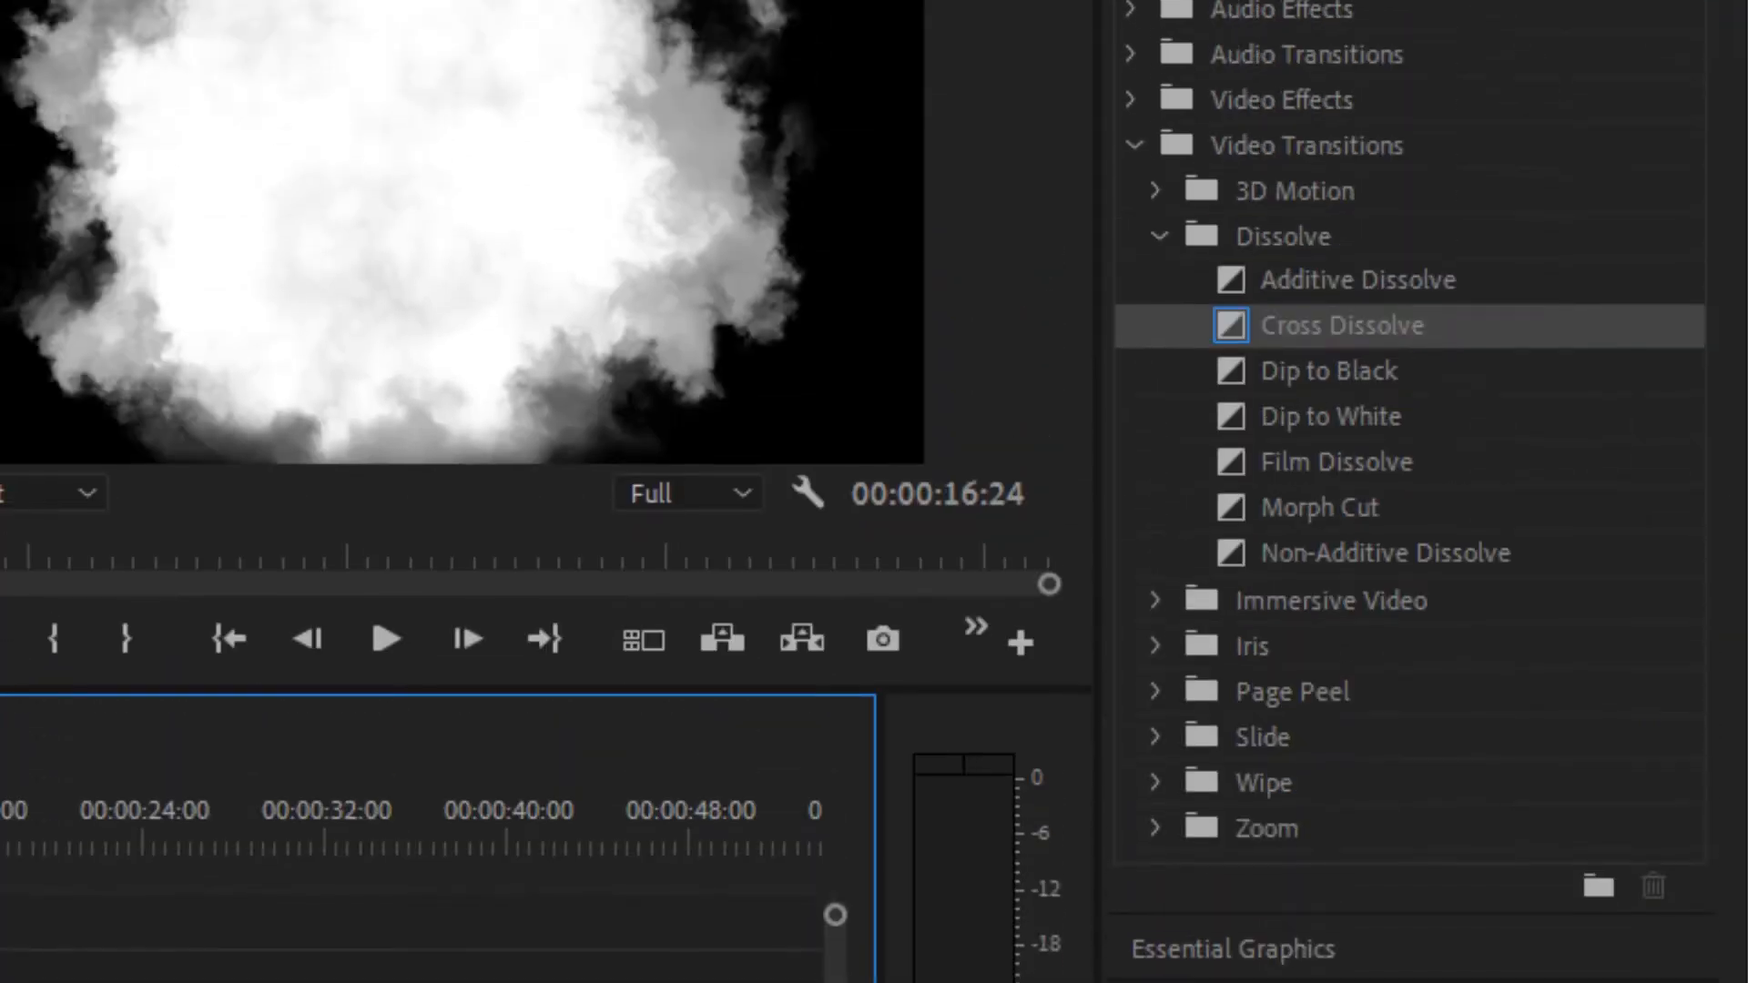
Find the Track Matte Key effect by searching for "track" and apply it to Blue - 1700.mp4
click(1498, 149)
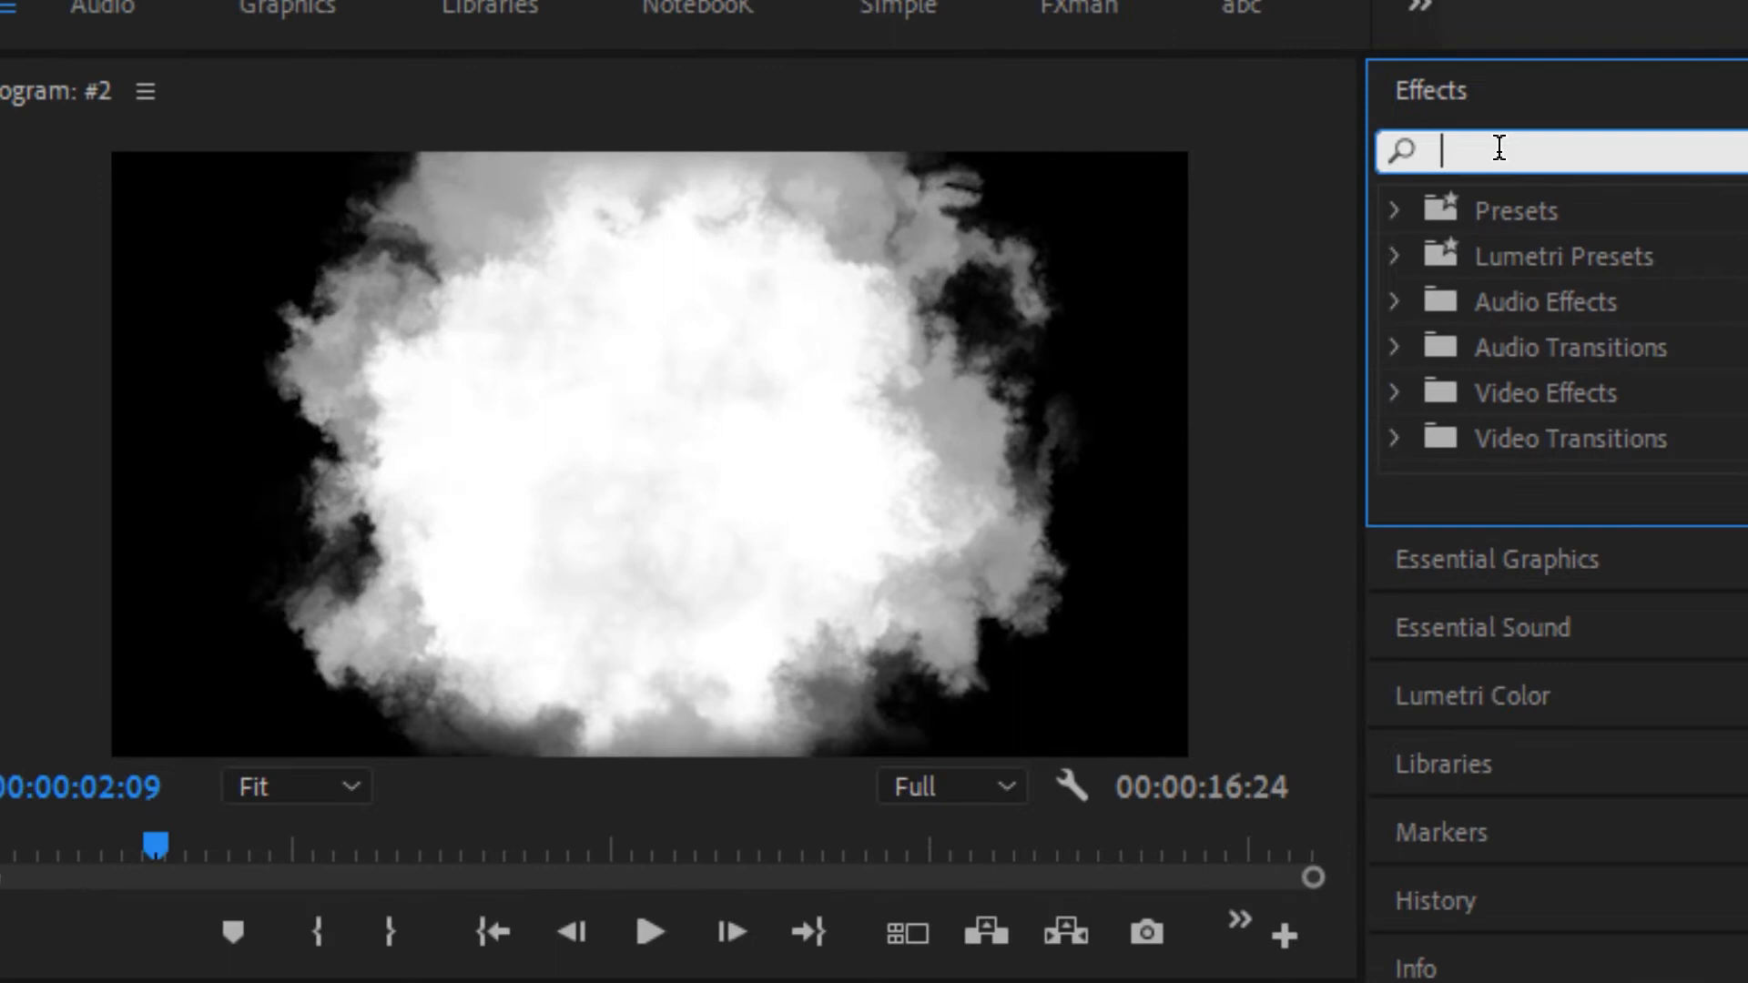
text(t)
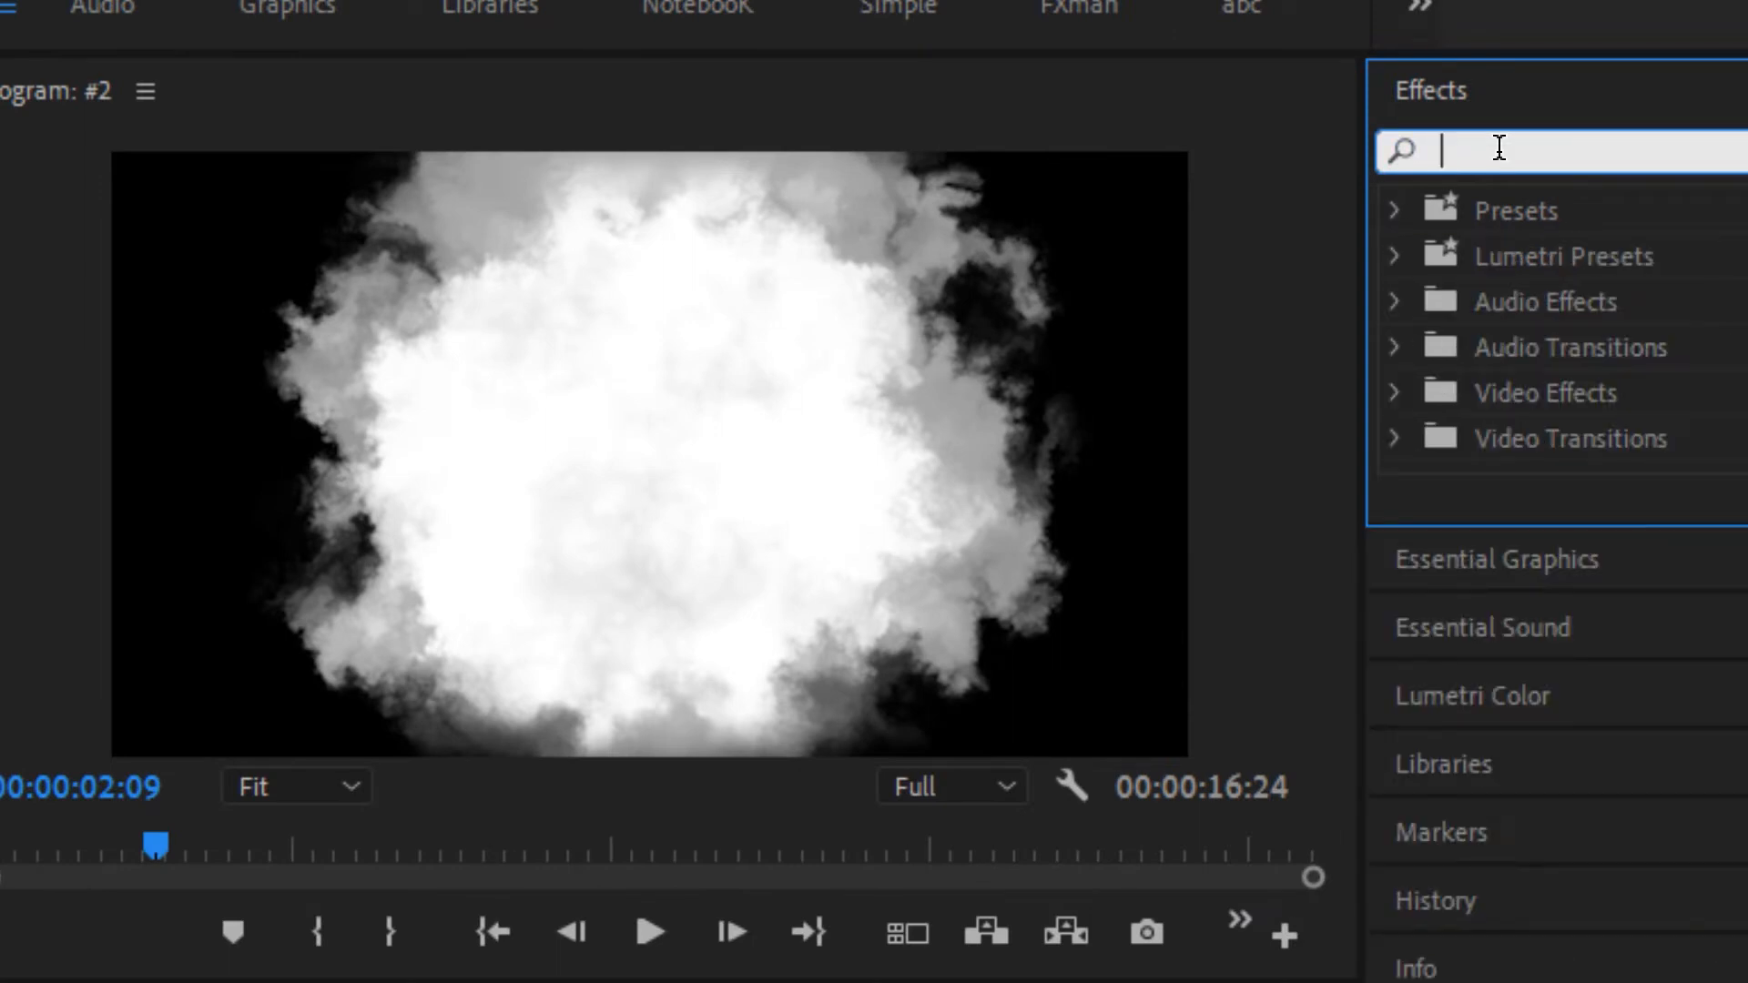
text(track)
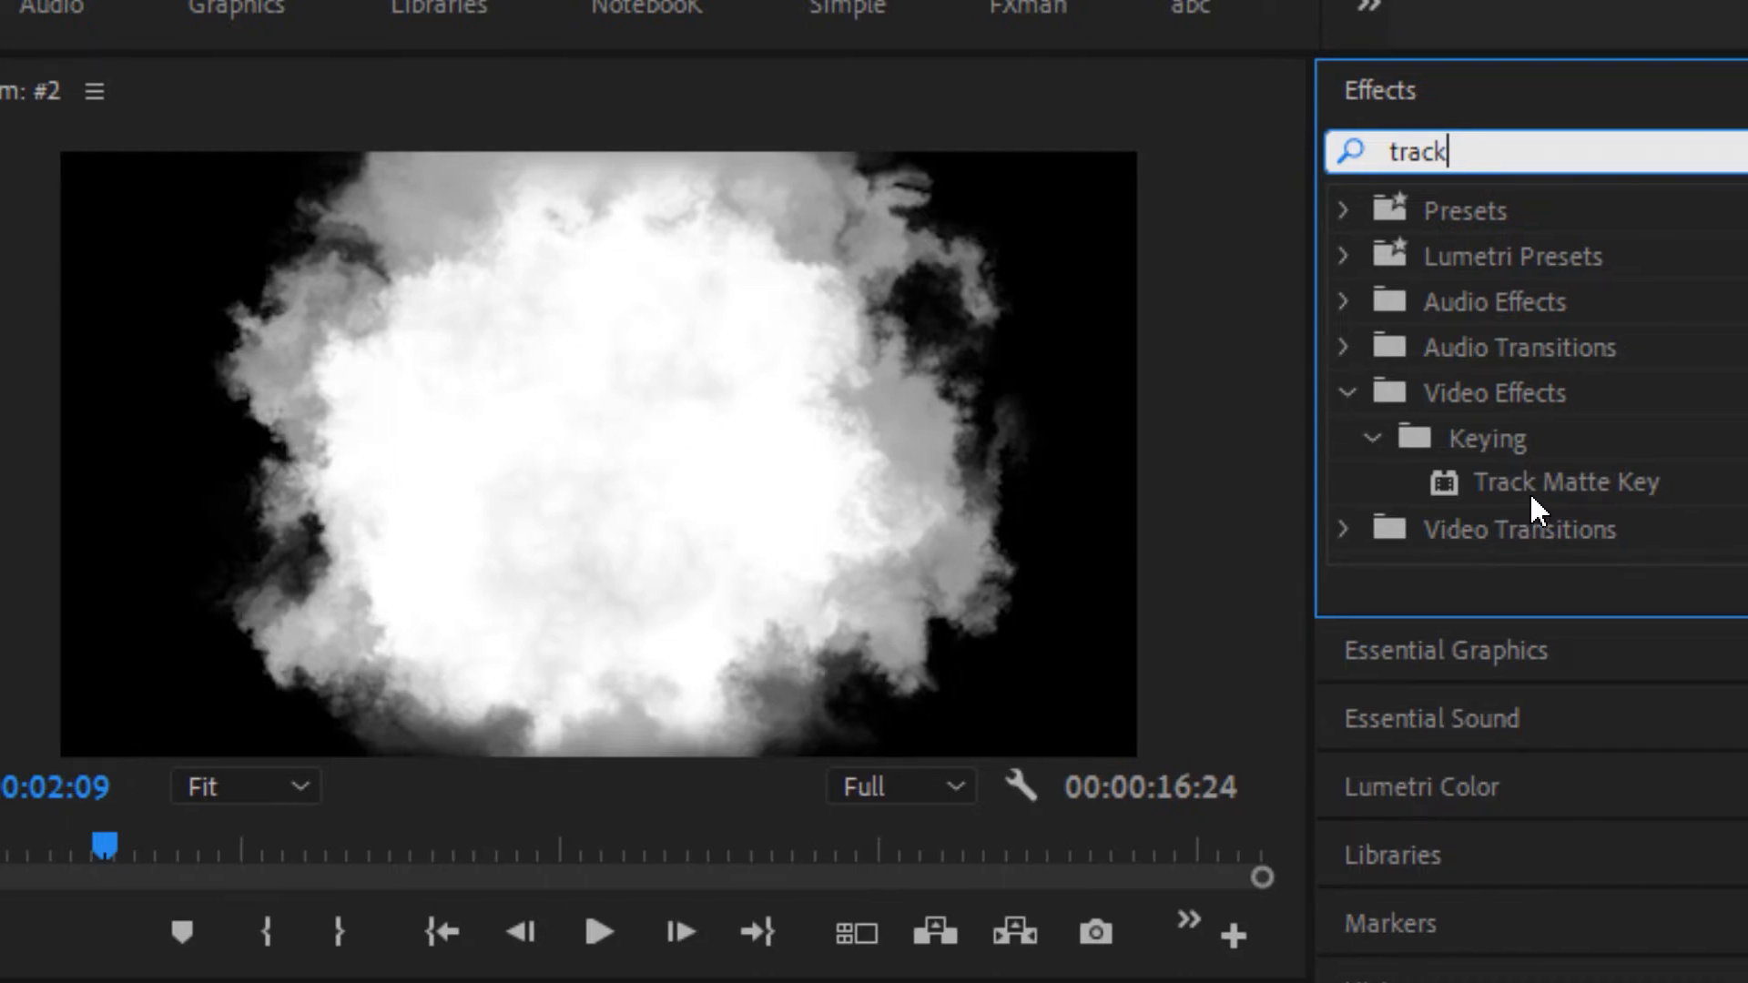
click(1552, 493)
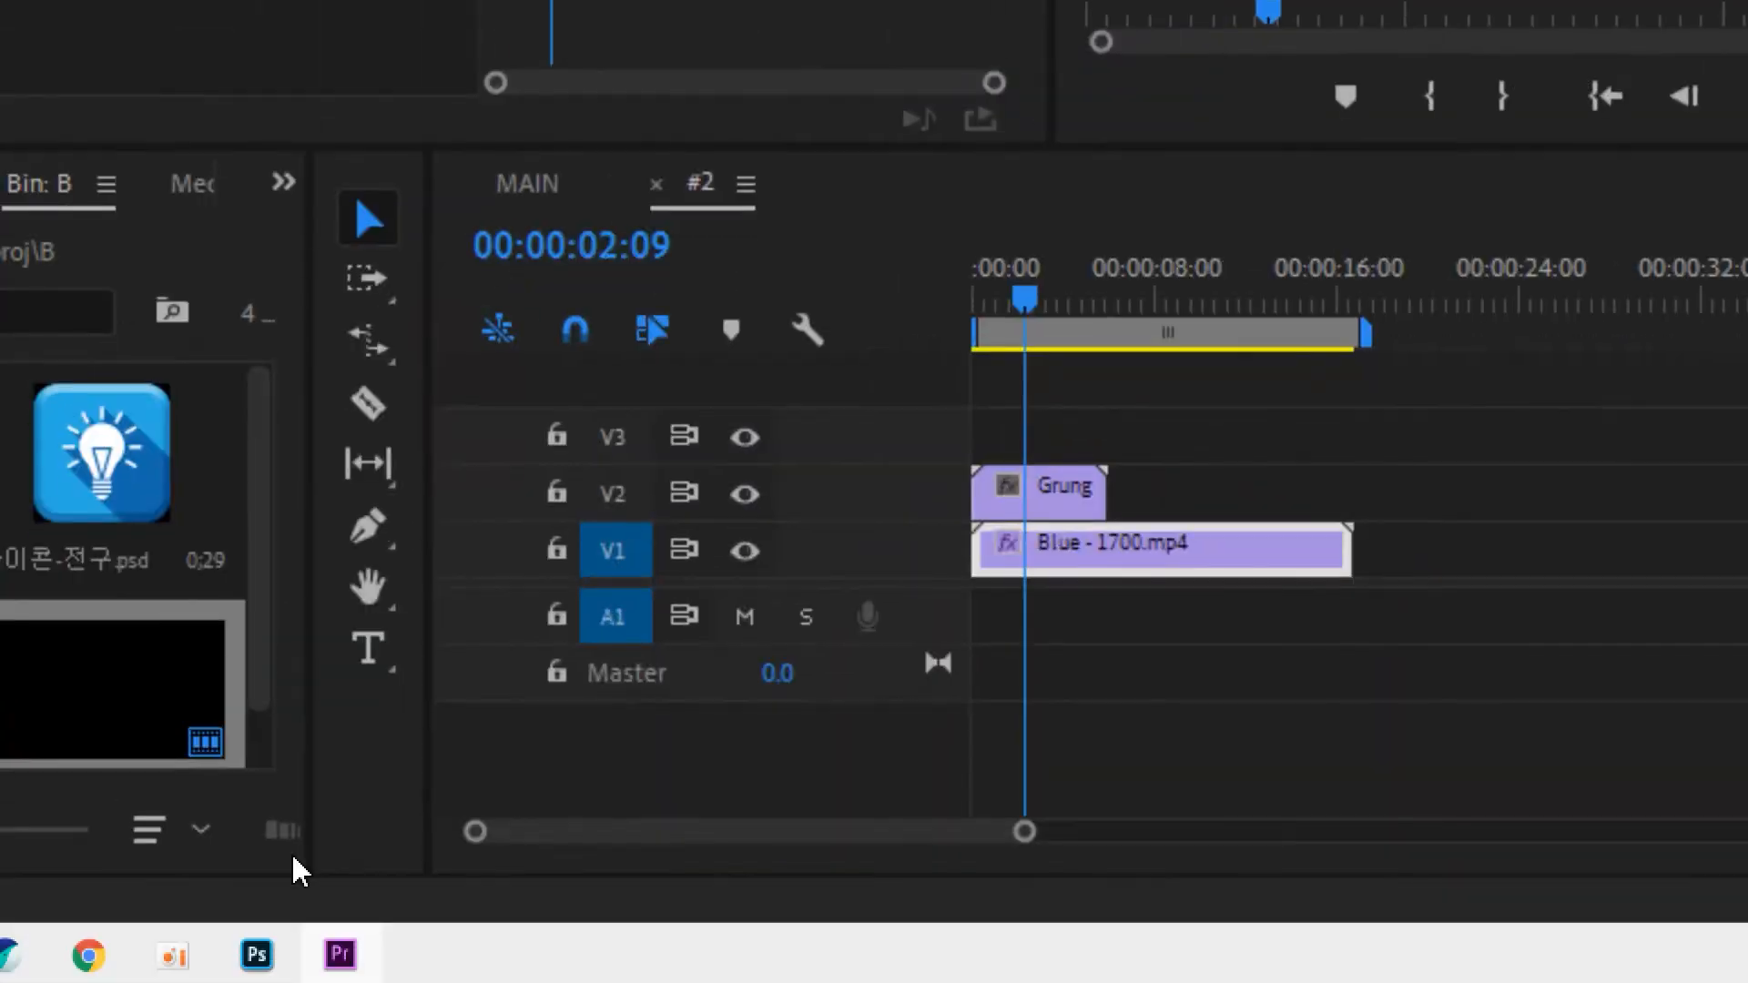
click(1051, 546)
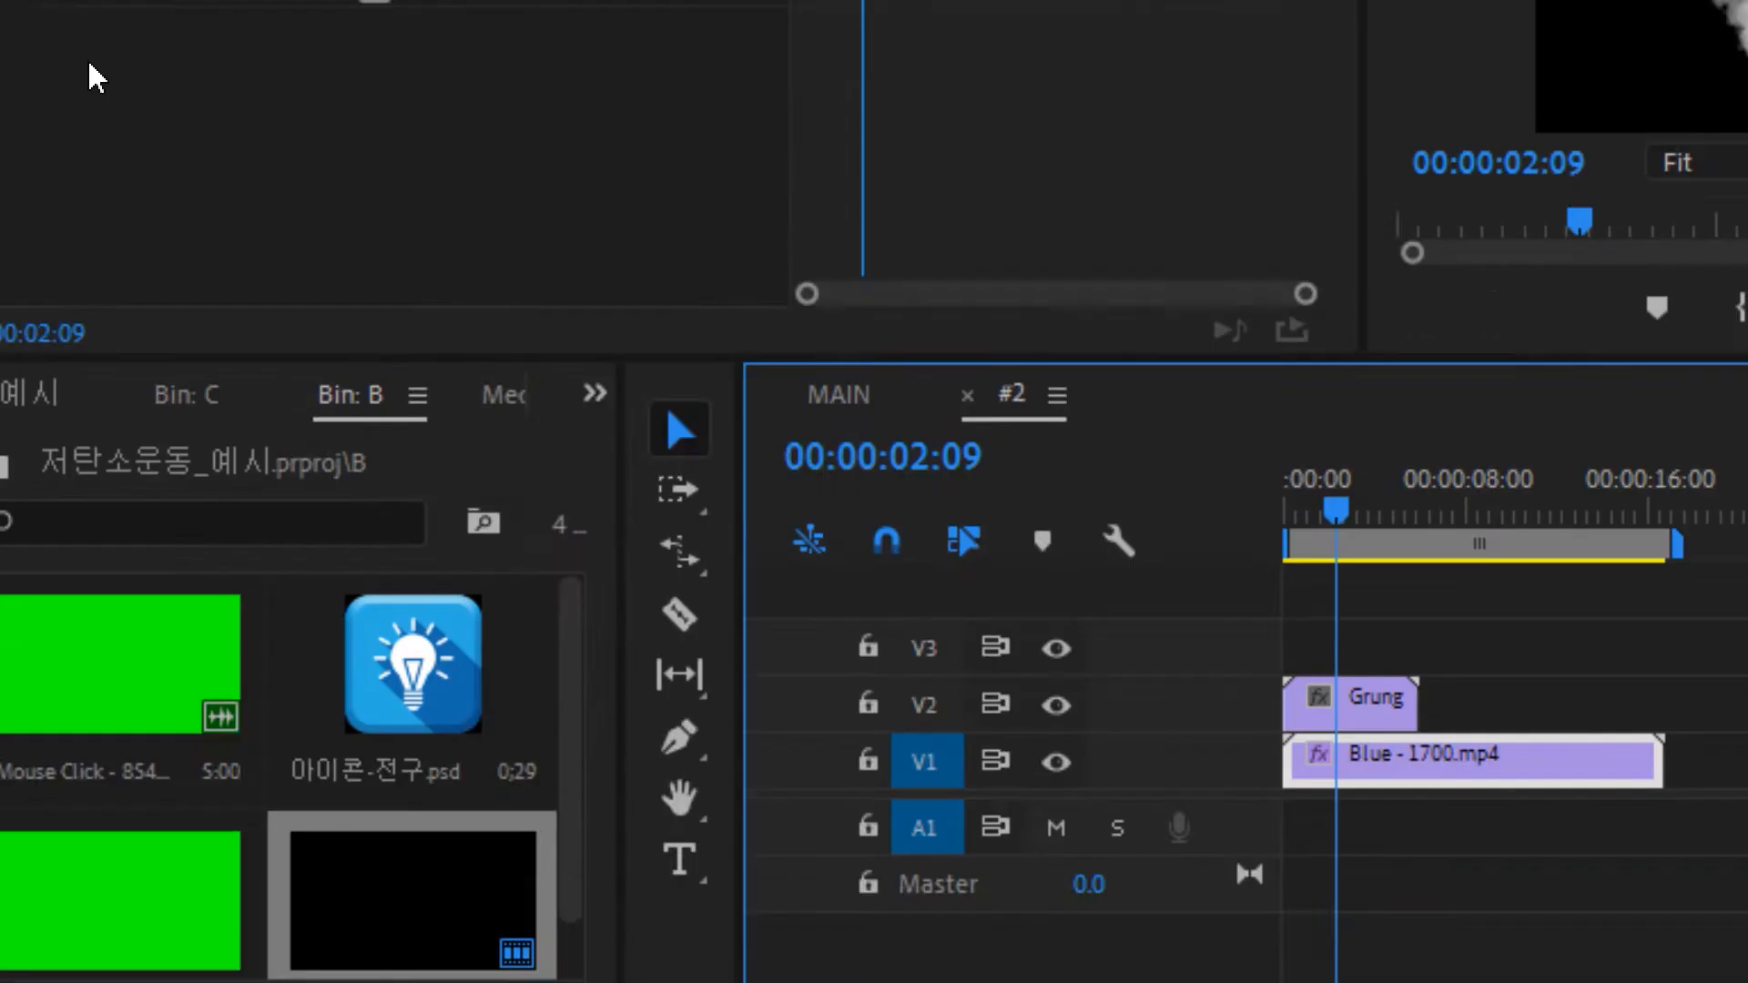
Set the Track Matte Key to composite using Matte Luma with Video 2 as matte, and scrub the reveal to 00:00:02:21
click(597, 317)
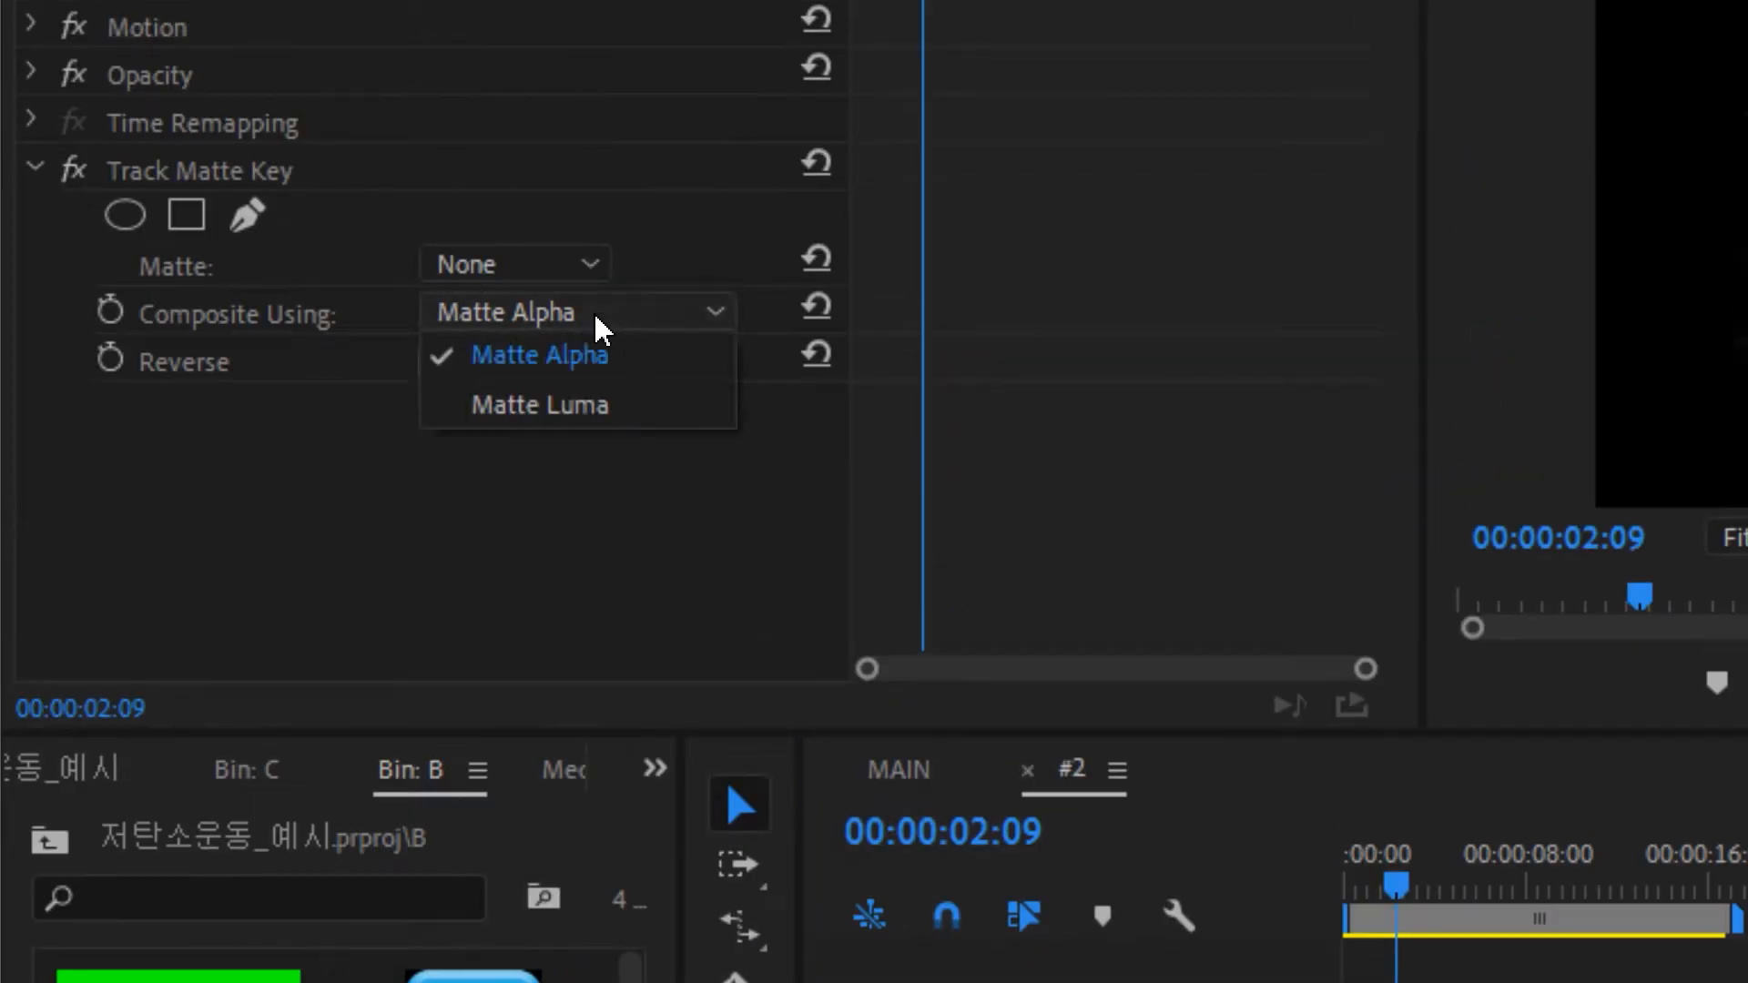
click(583, 407)
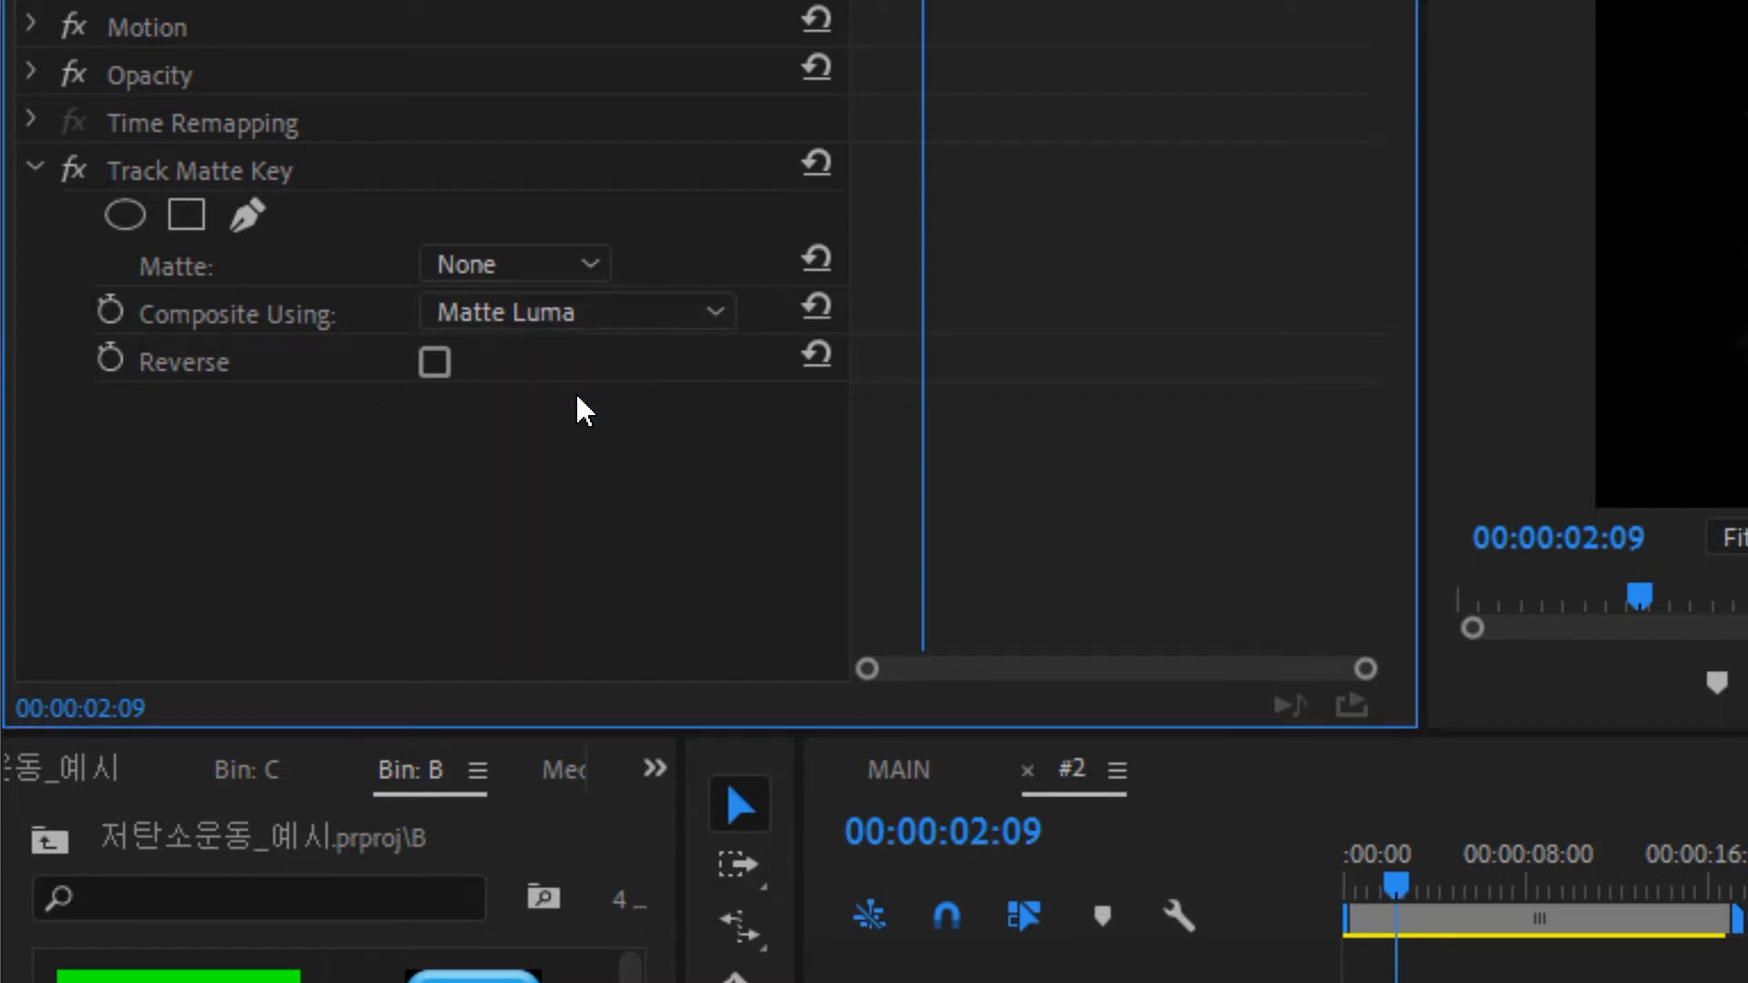
click(572, 275)
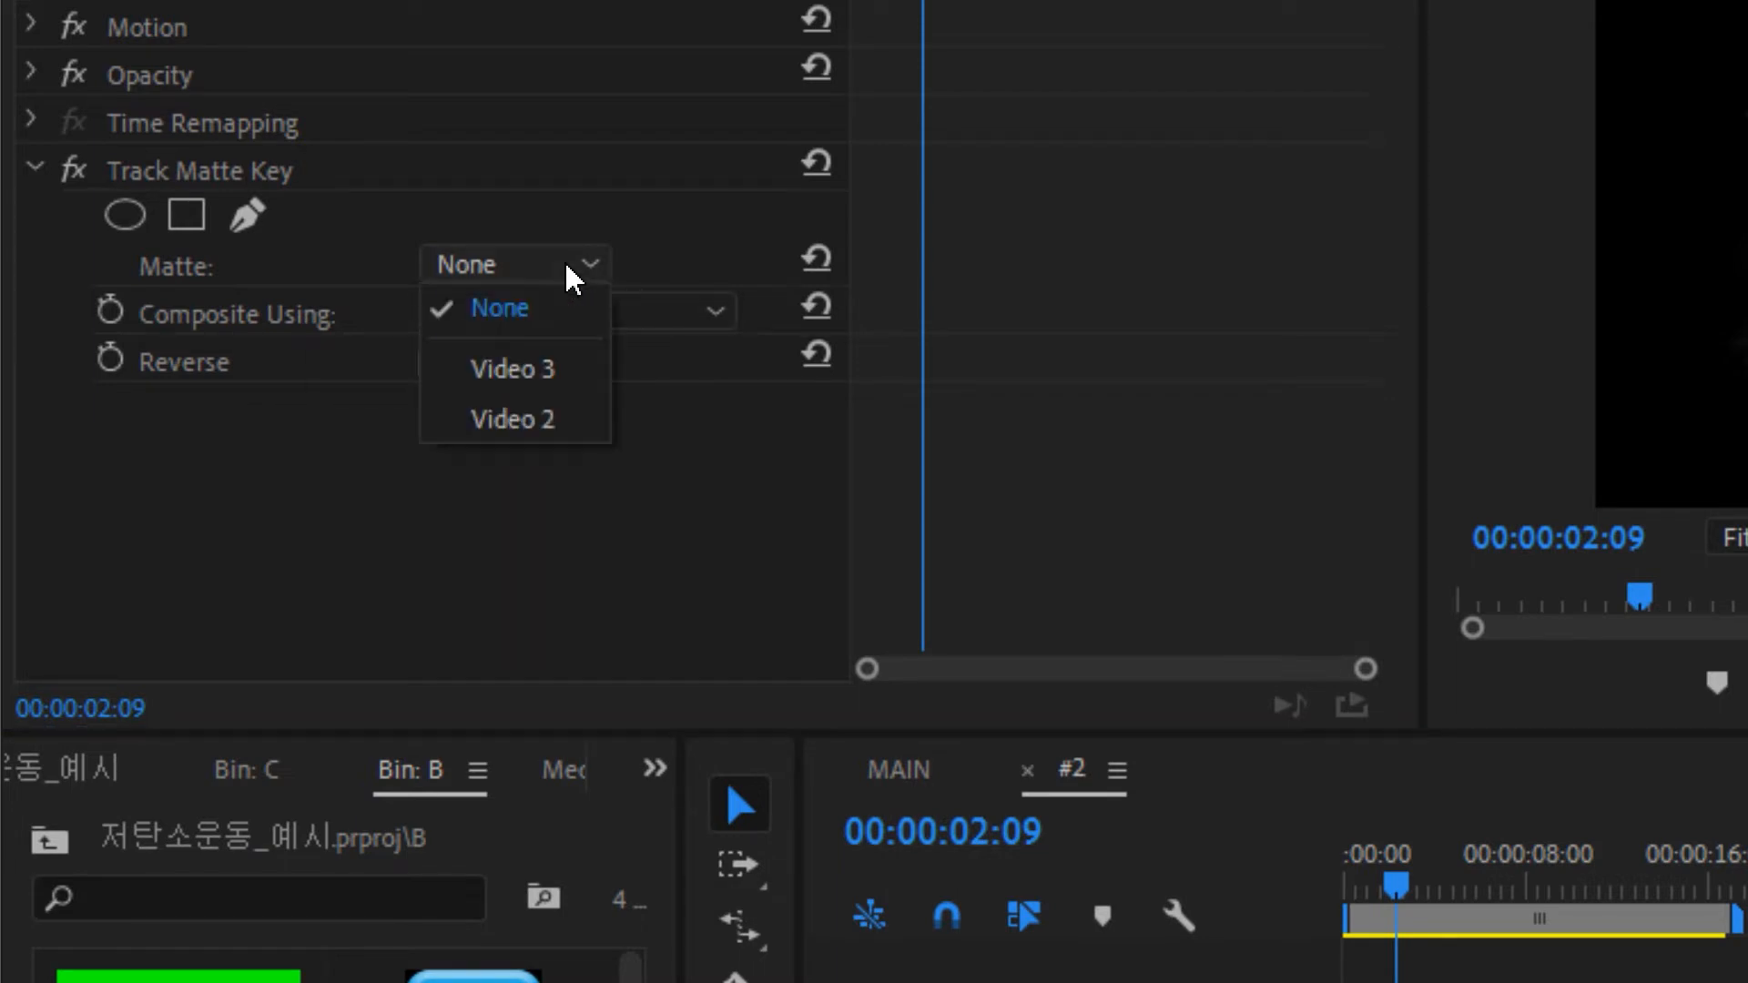
click(534, 428)
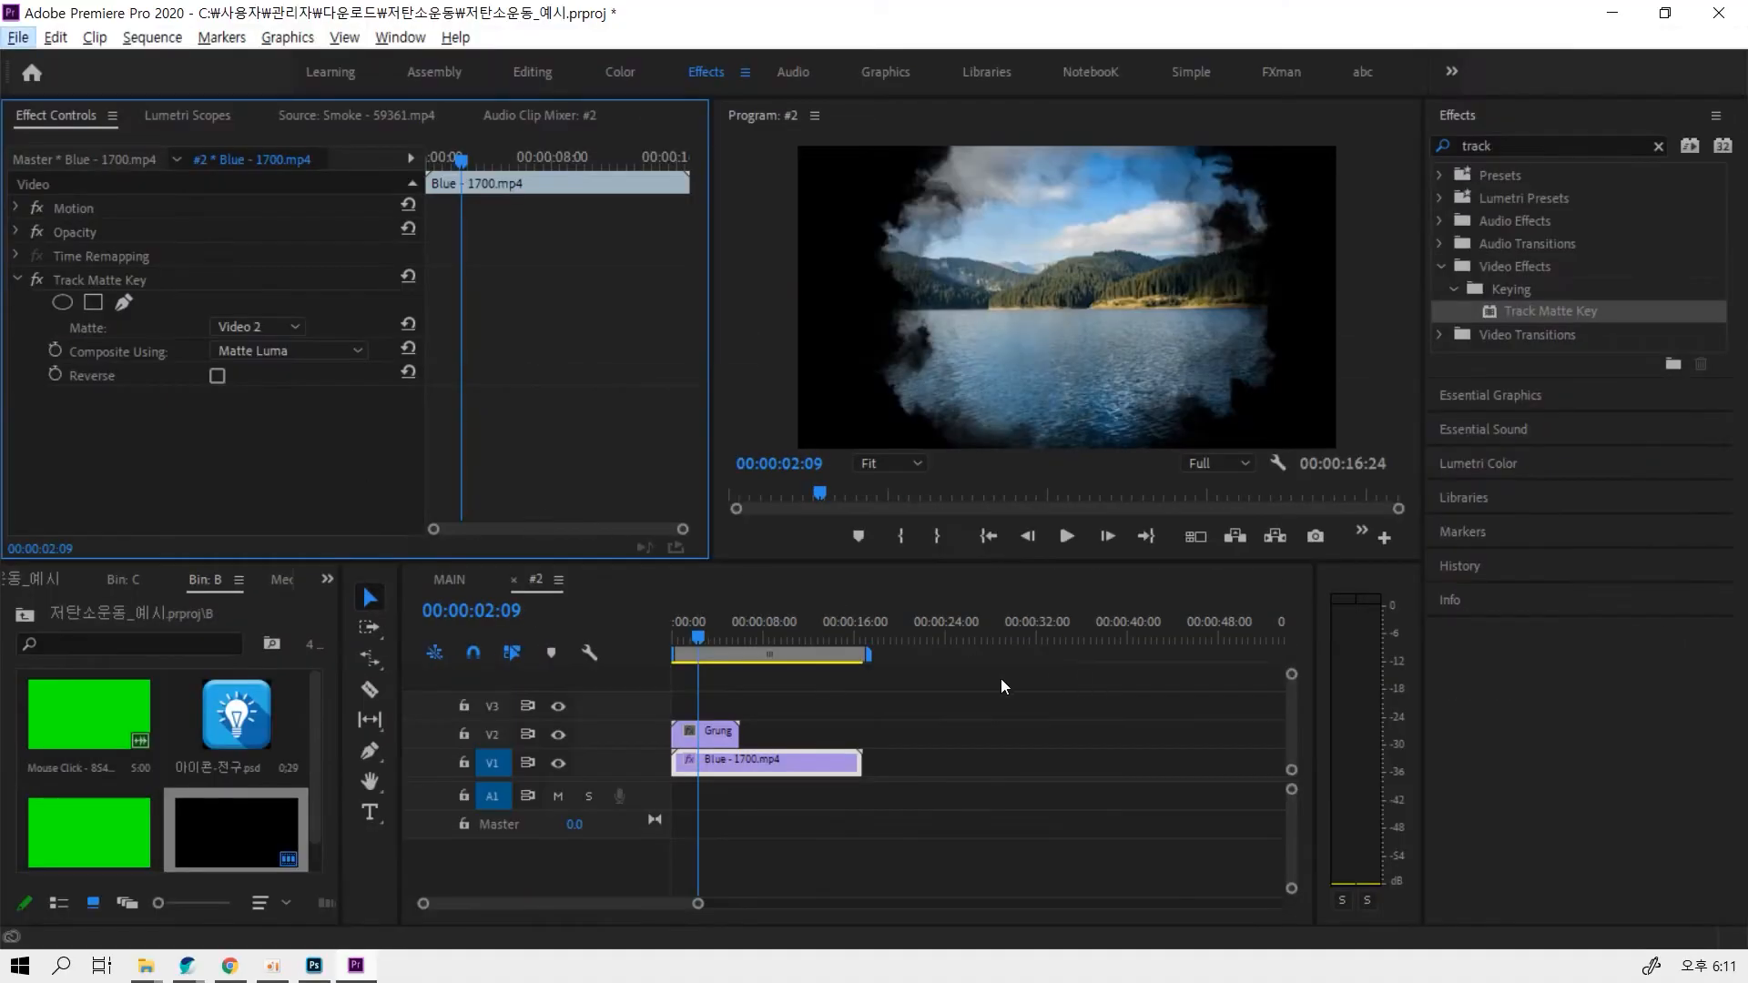
mouse_move(683, 620)
mouse_down()
mouse_move(642, 635)
mouse_move(745, 617)
mouse_move(674, 615)
mouse_move(703, 625)
mouse_up()
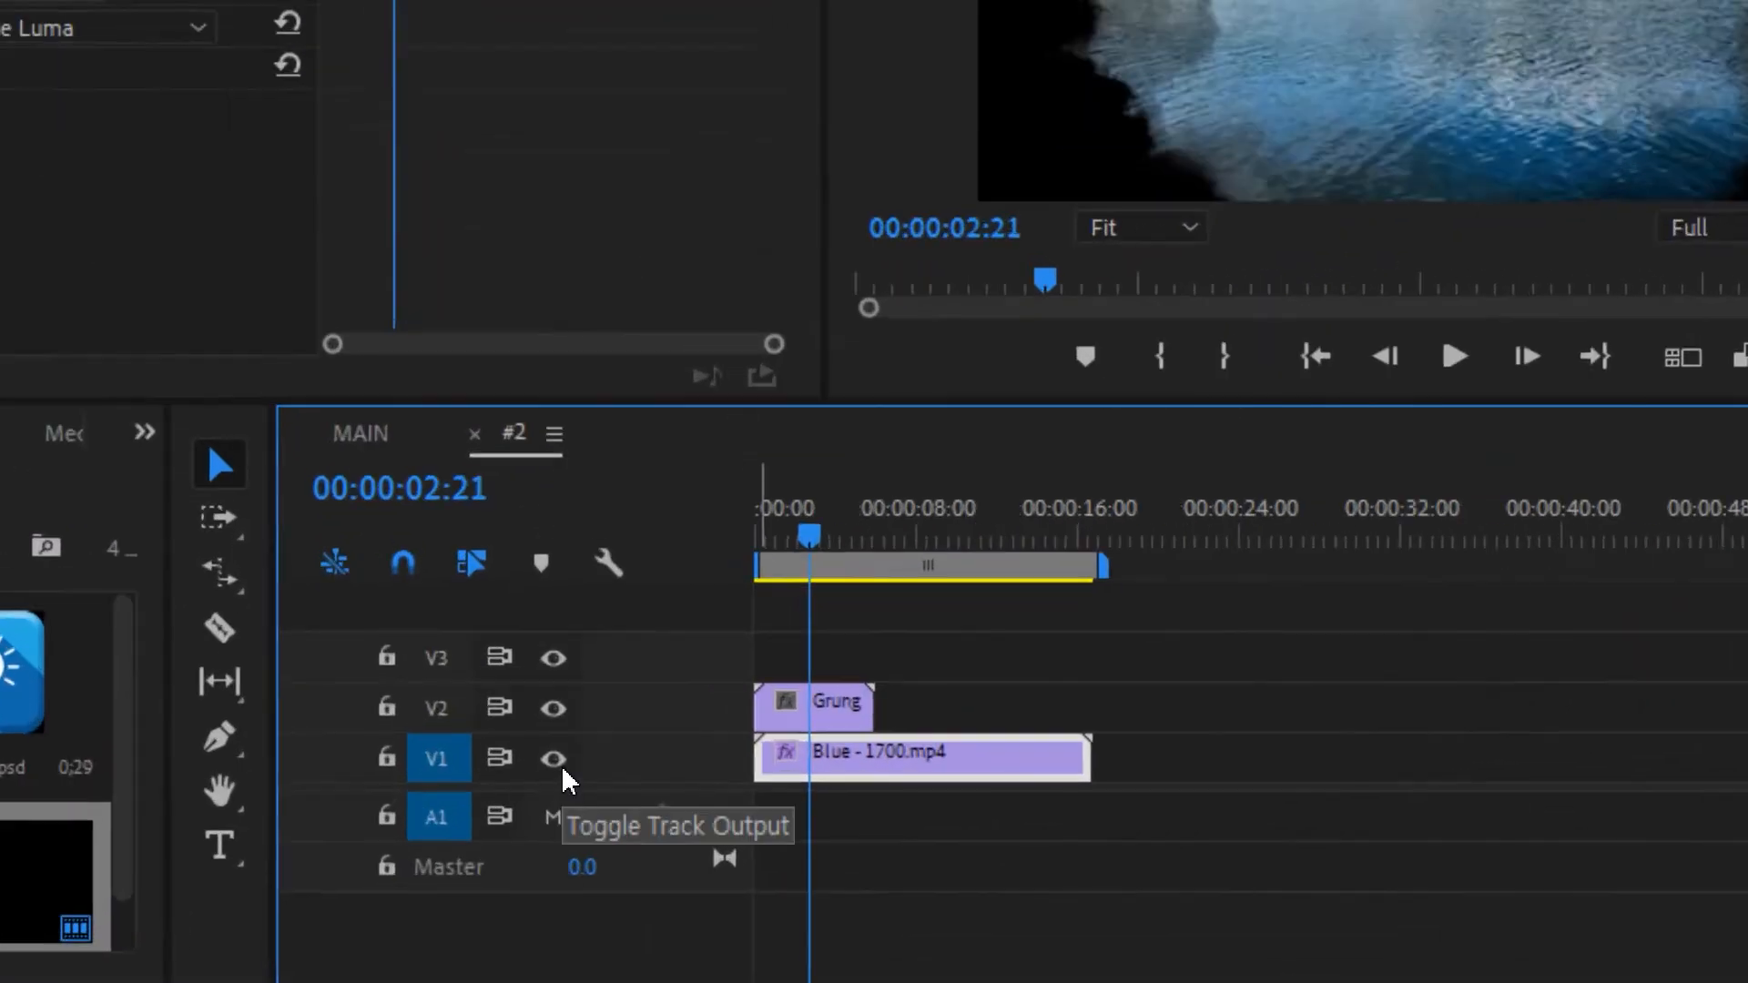
Preview the Grunge matte alone with V1 hidden to 00:00:04:27, then show V1 again and scrub to 00:00:07:09
click(560, 769)
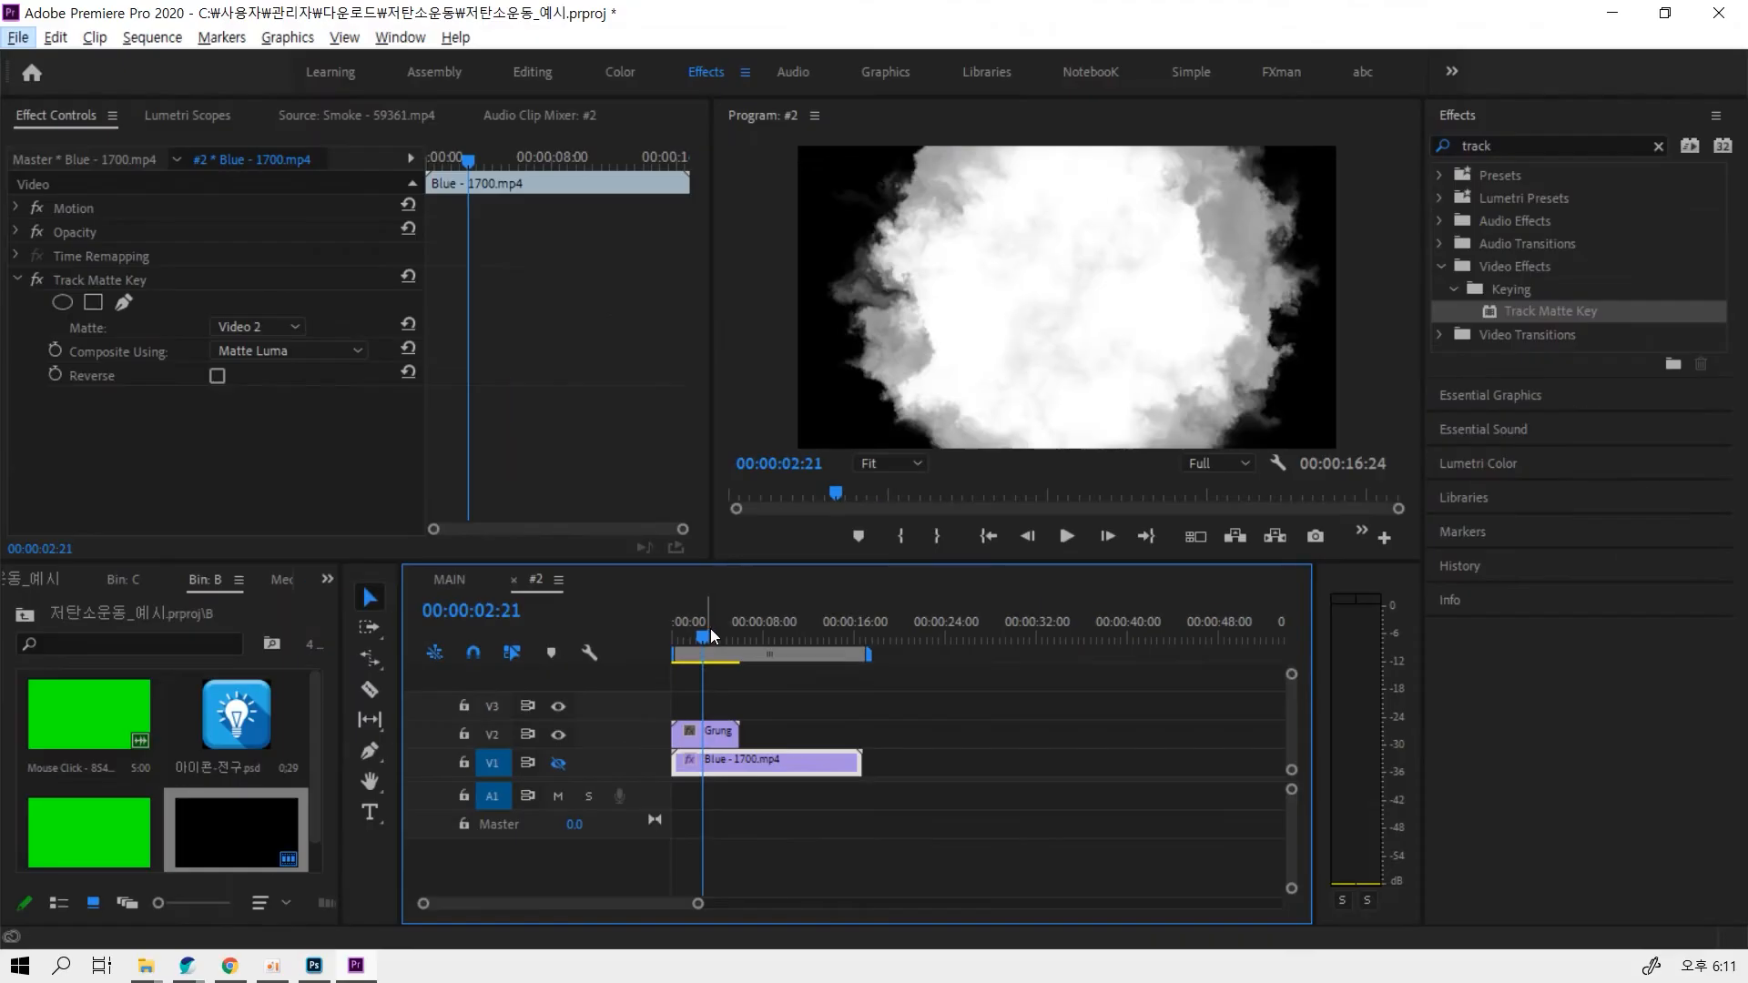
mouse_move(708, 636)
mouse_down()
mouse_move(669, 636)
mouse_move(731, 637)
mouse_up()
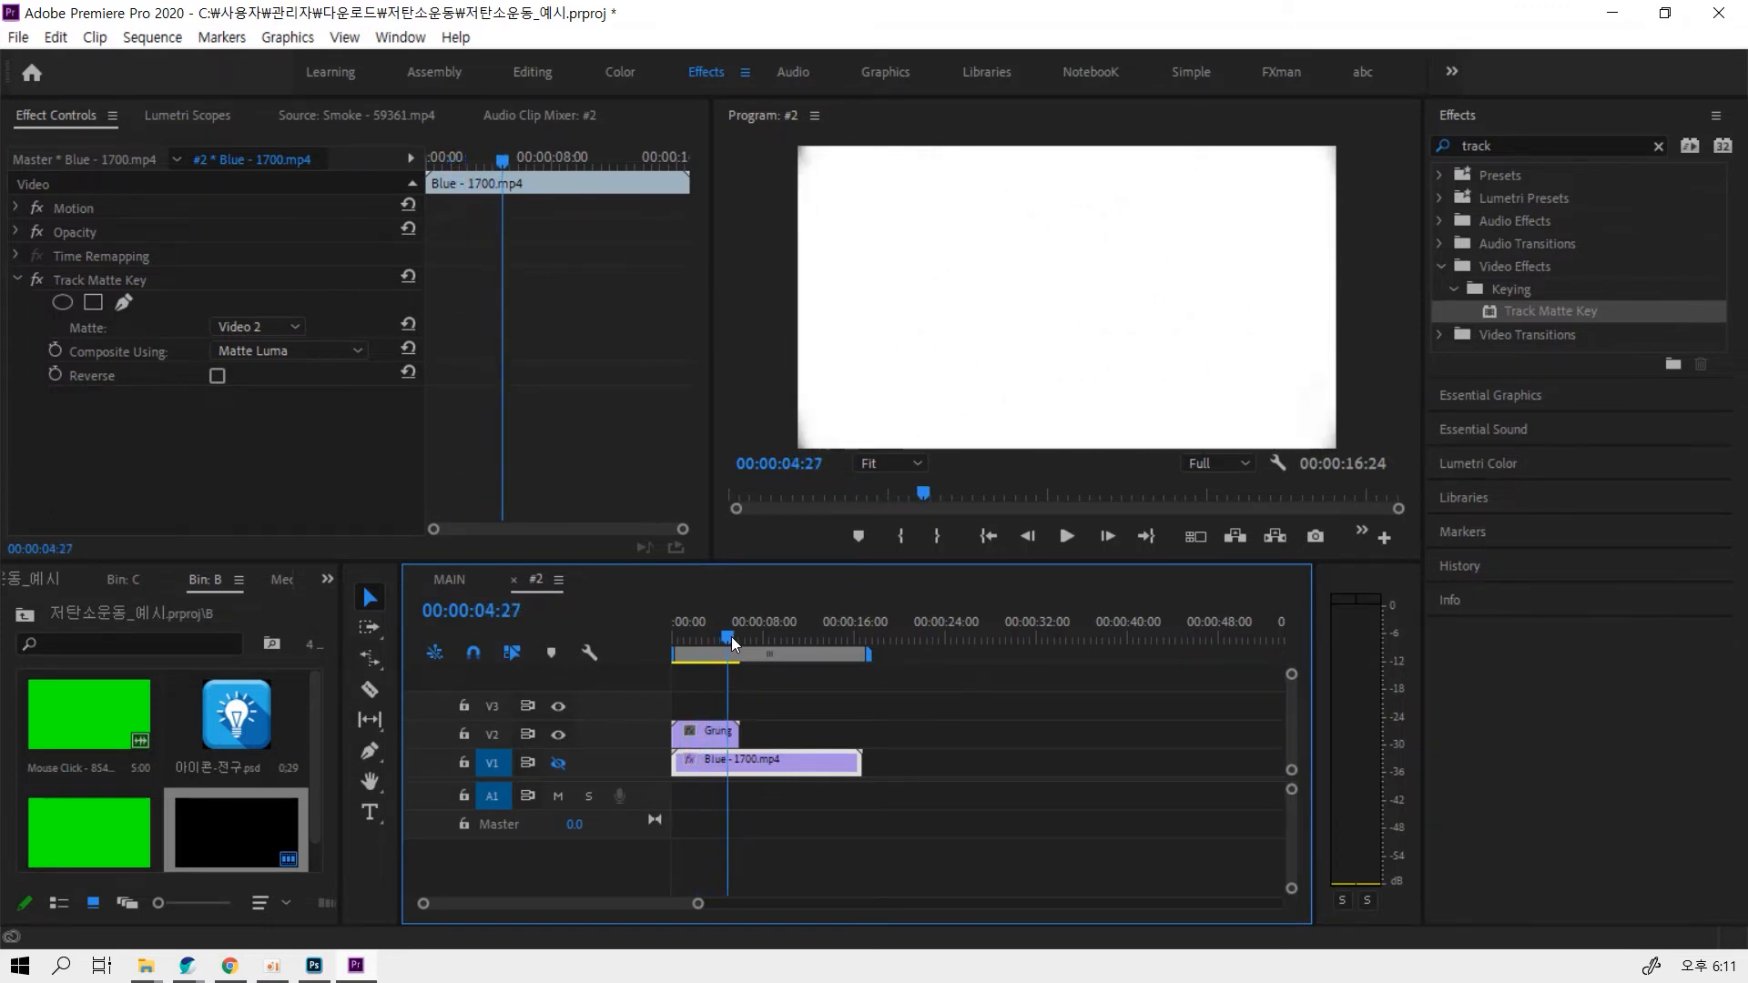
click(558, 763)
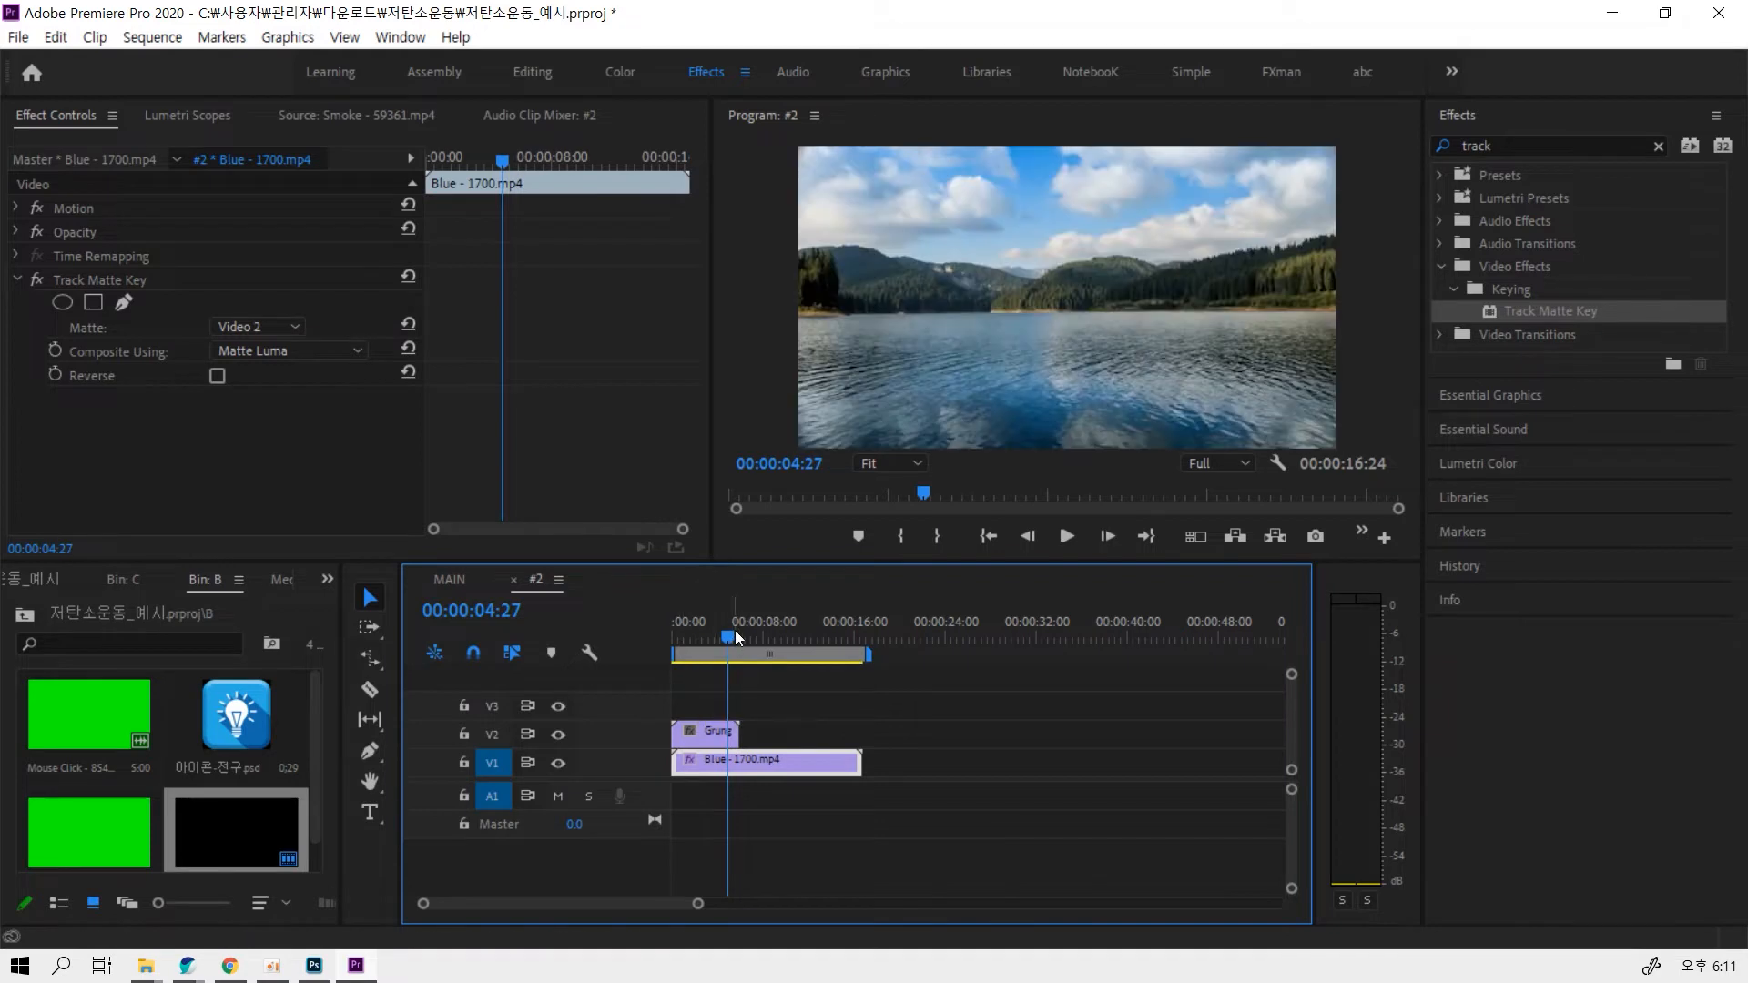
drag(729, 635, 756, 637)
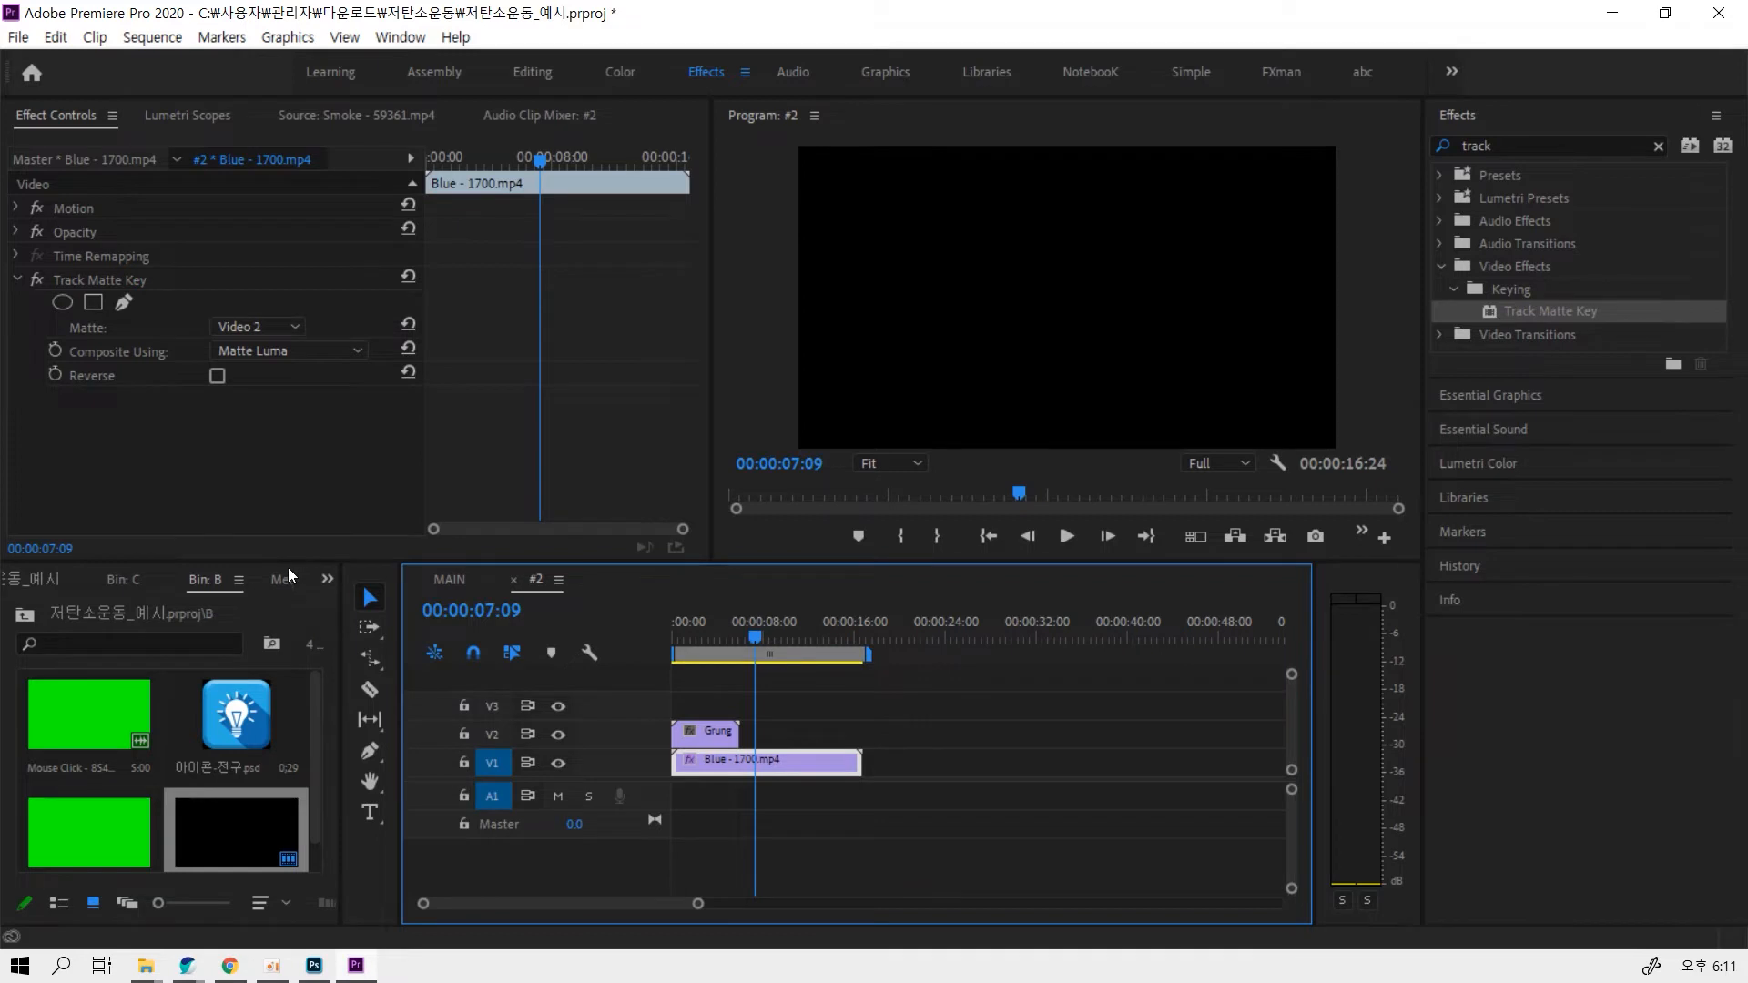
Enlarge the bin and timeline area, hide V1, and select the Grunge clip on V2 with the playhead at 00:00:05:18
drag(289, 559, 288, 461)
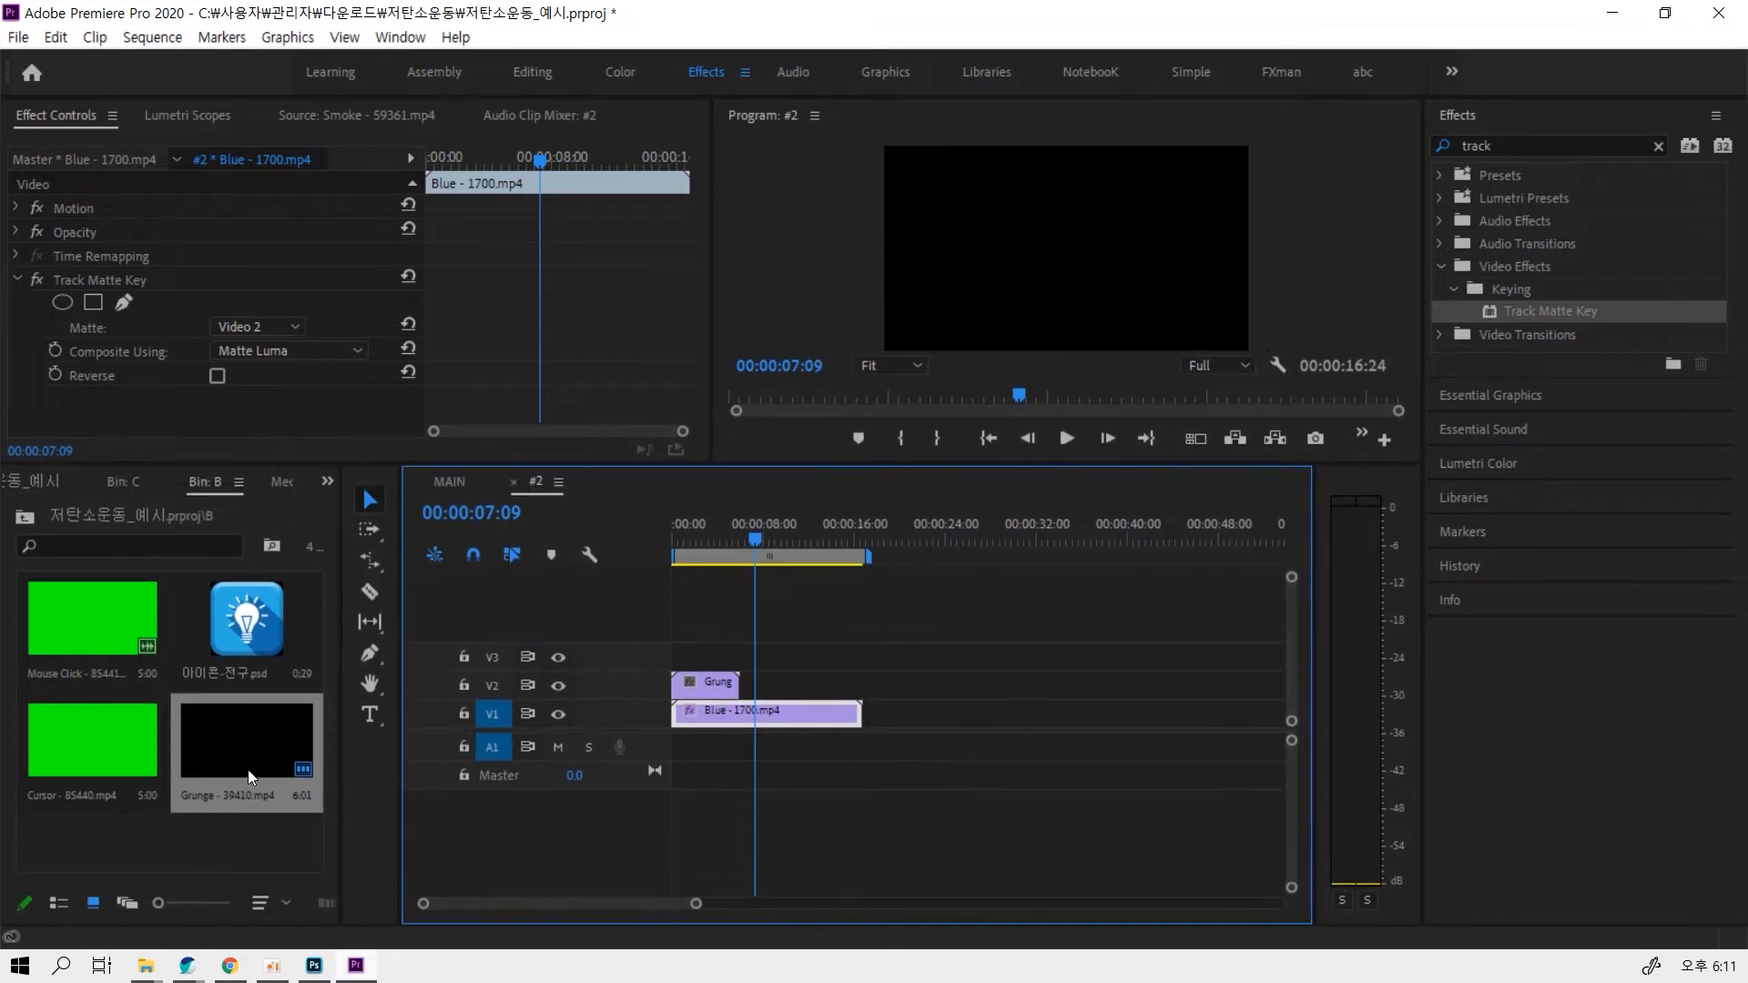
drag(282, 463, 283, 450)
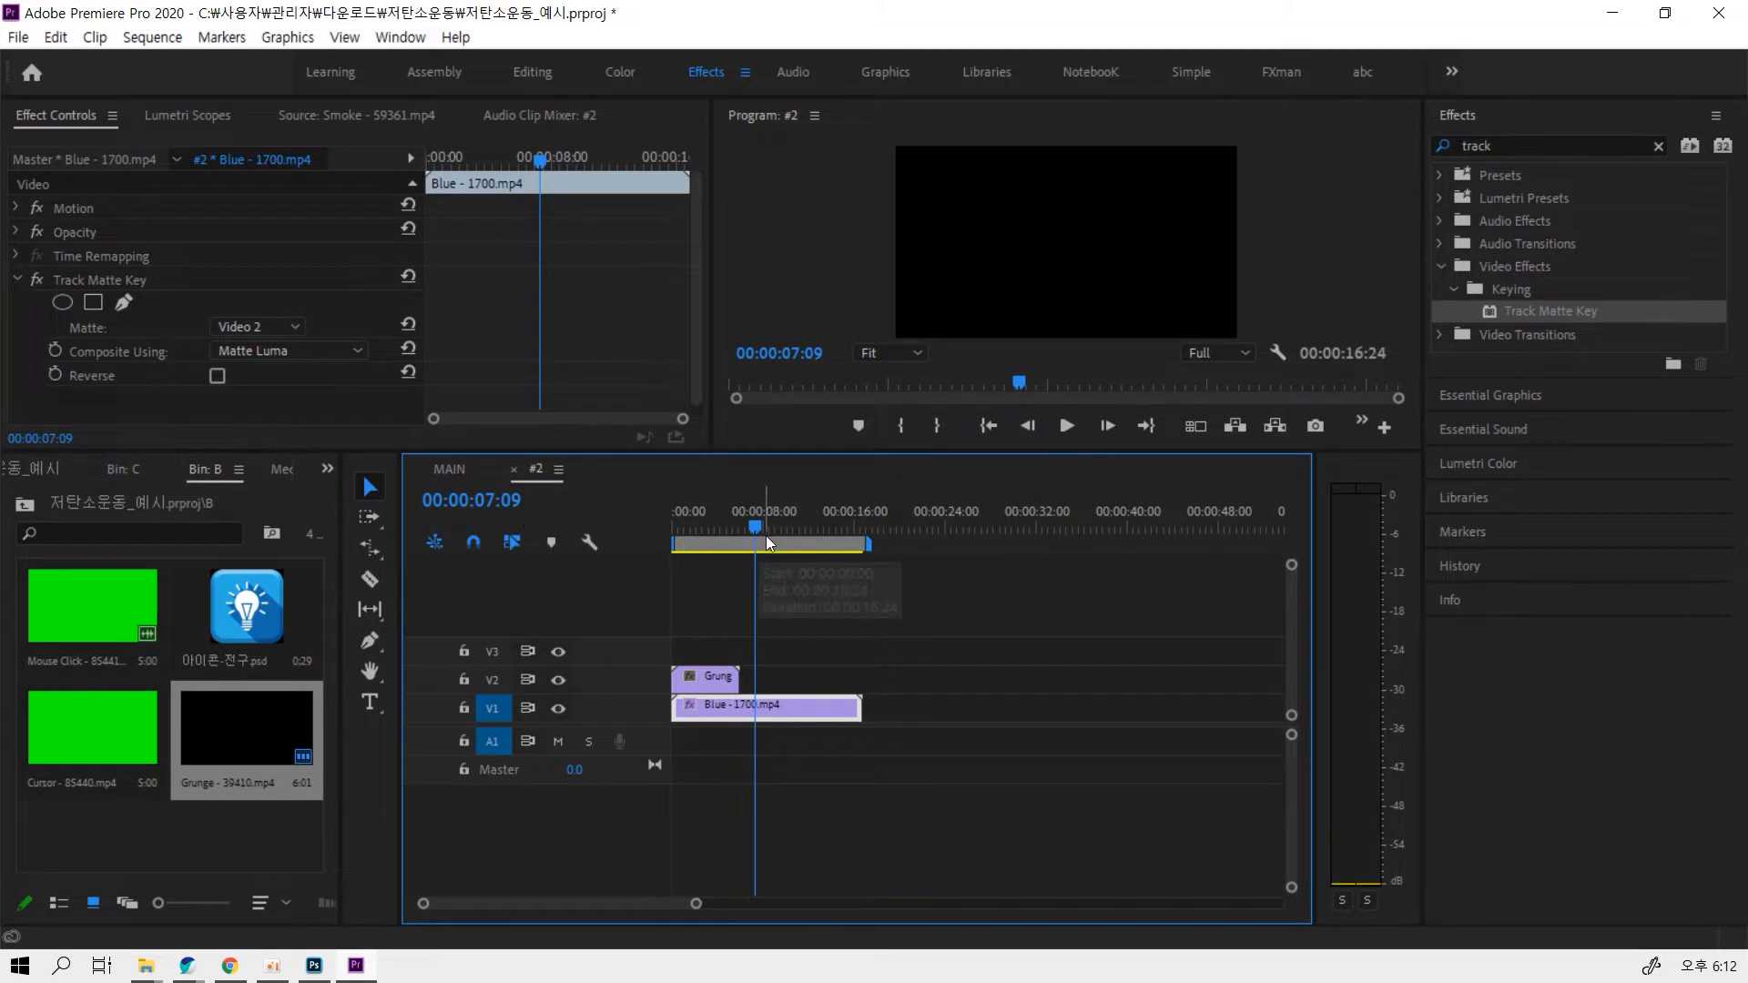
drag(750, 526, 735, 528)
click(559, 707)
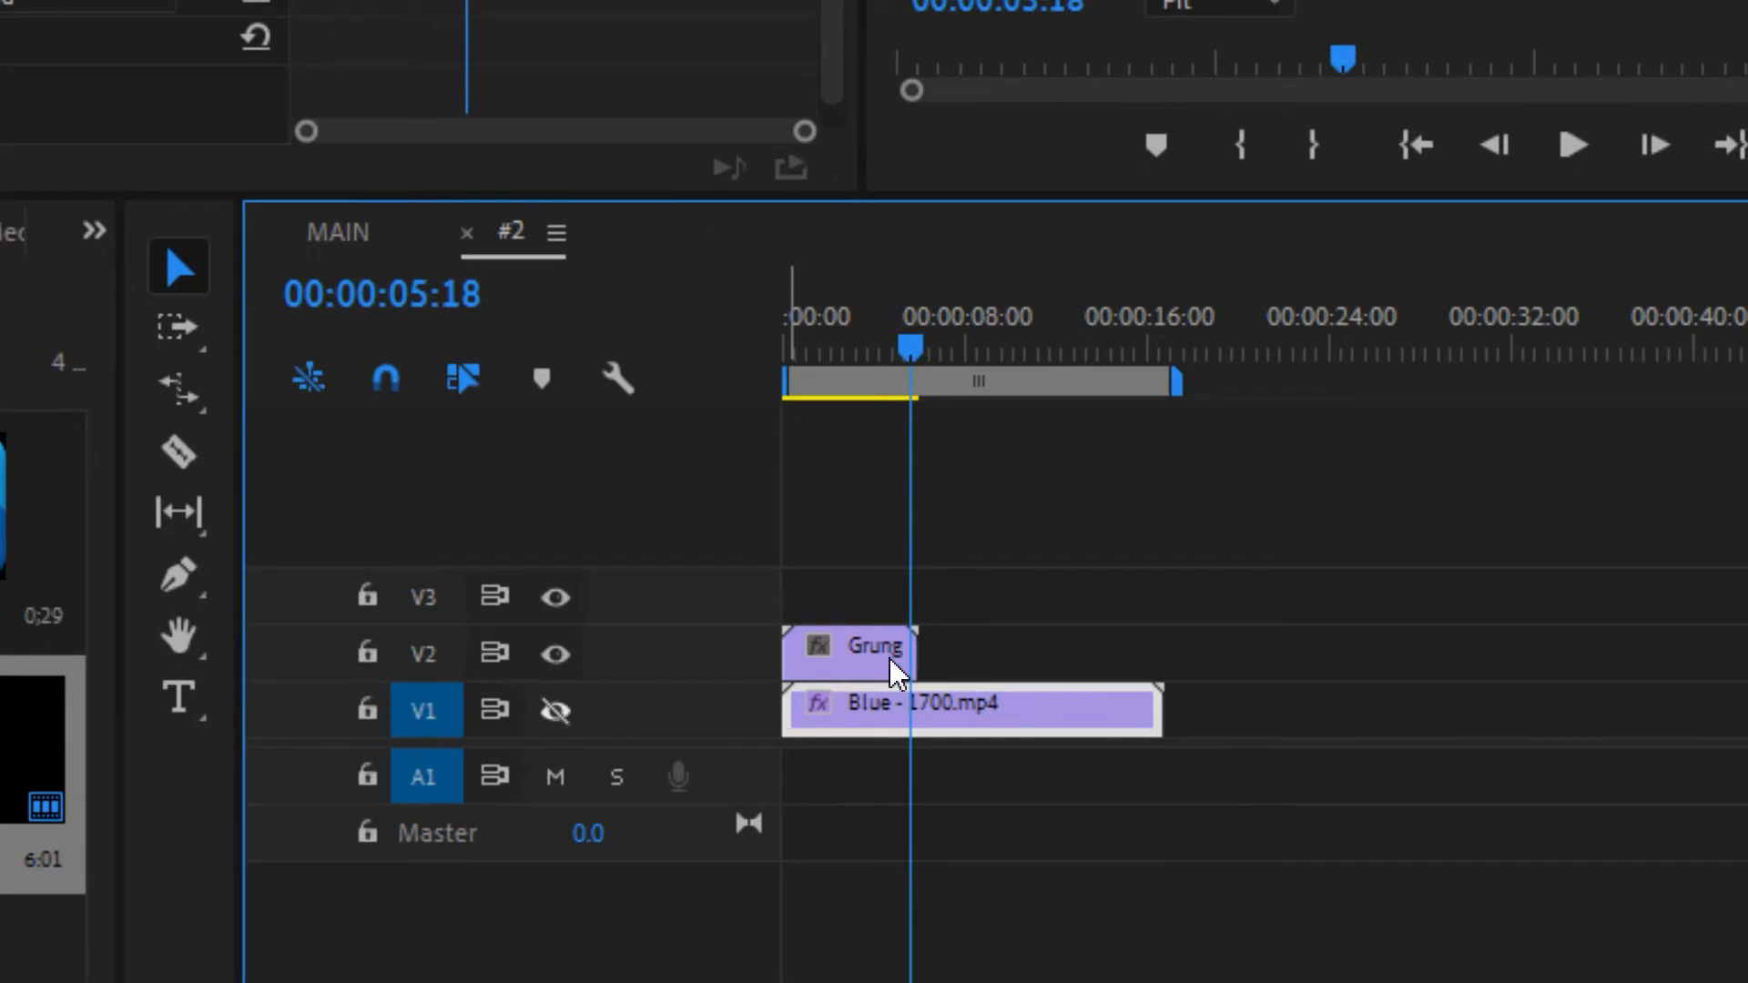
click(872, 654)
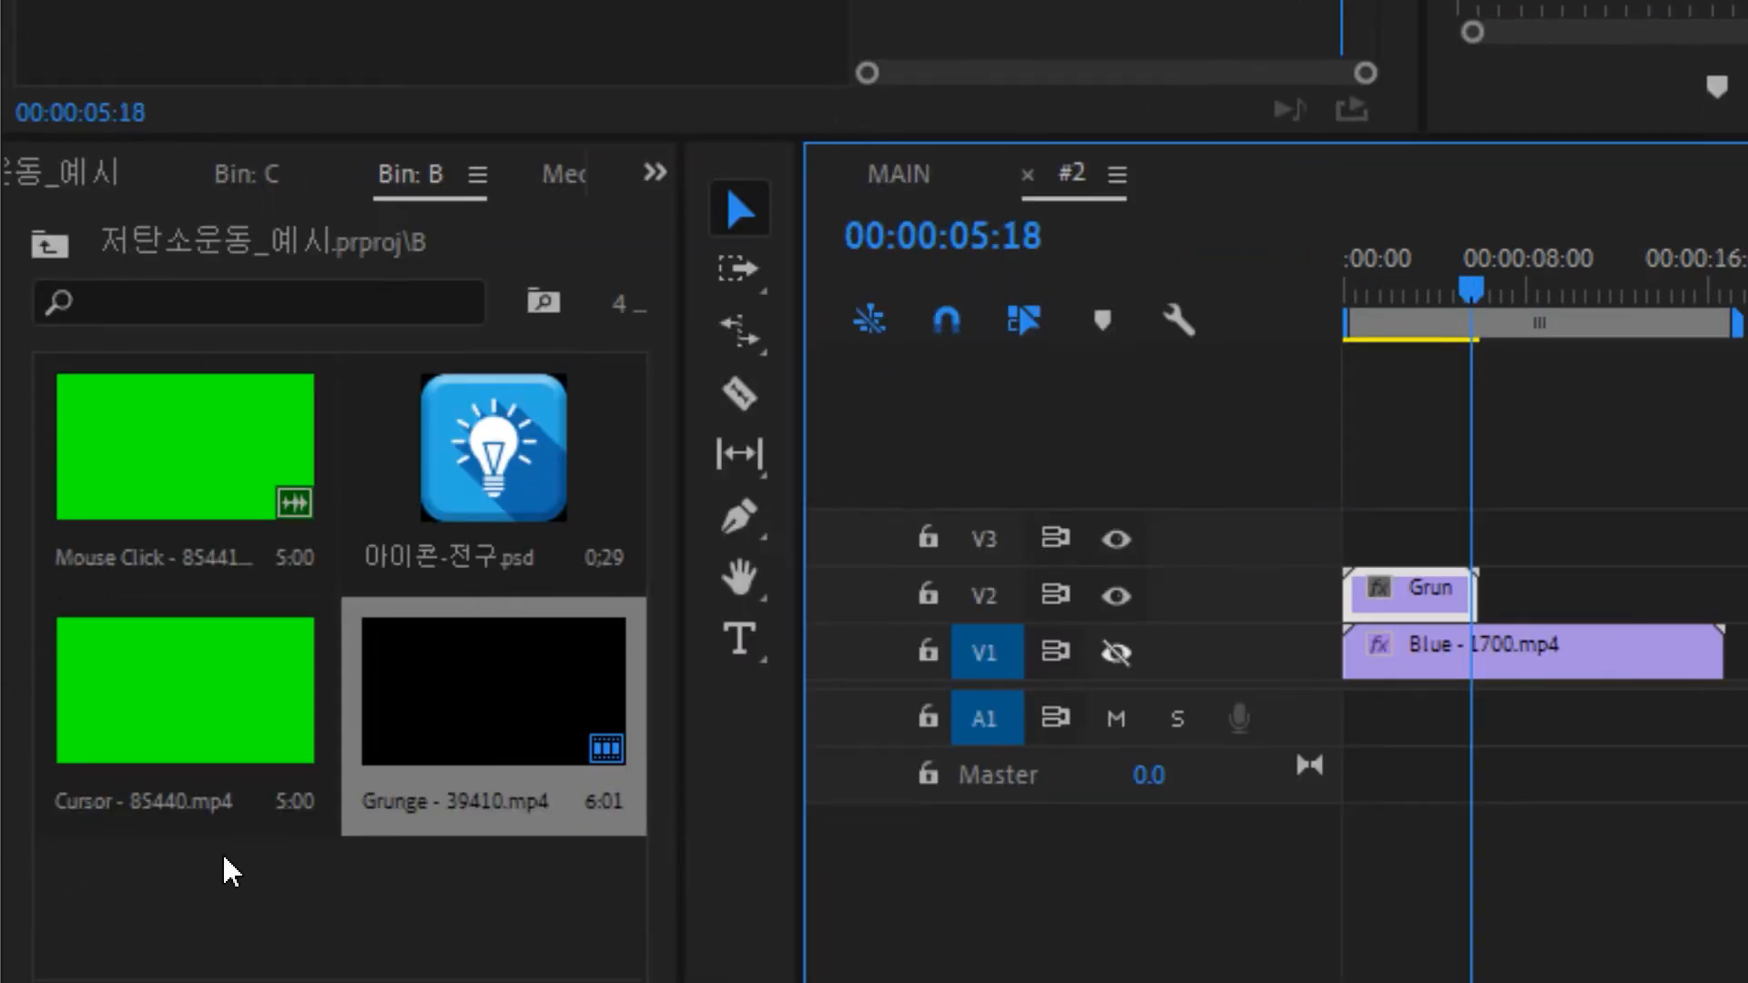
Create a white (FFFFFF) 1920 x 1080 color matte named Color Matte in Bin B
click(398, 902)
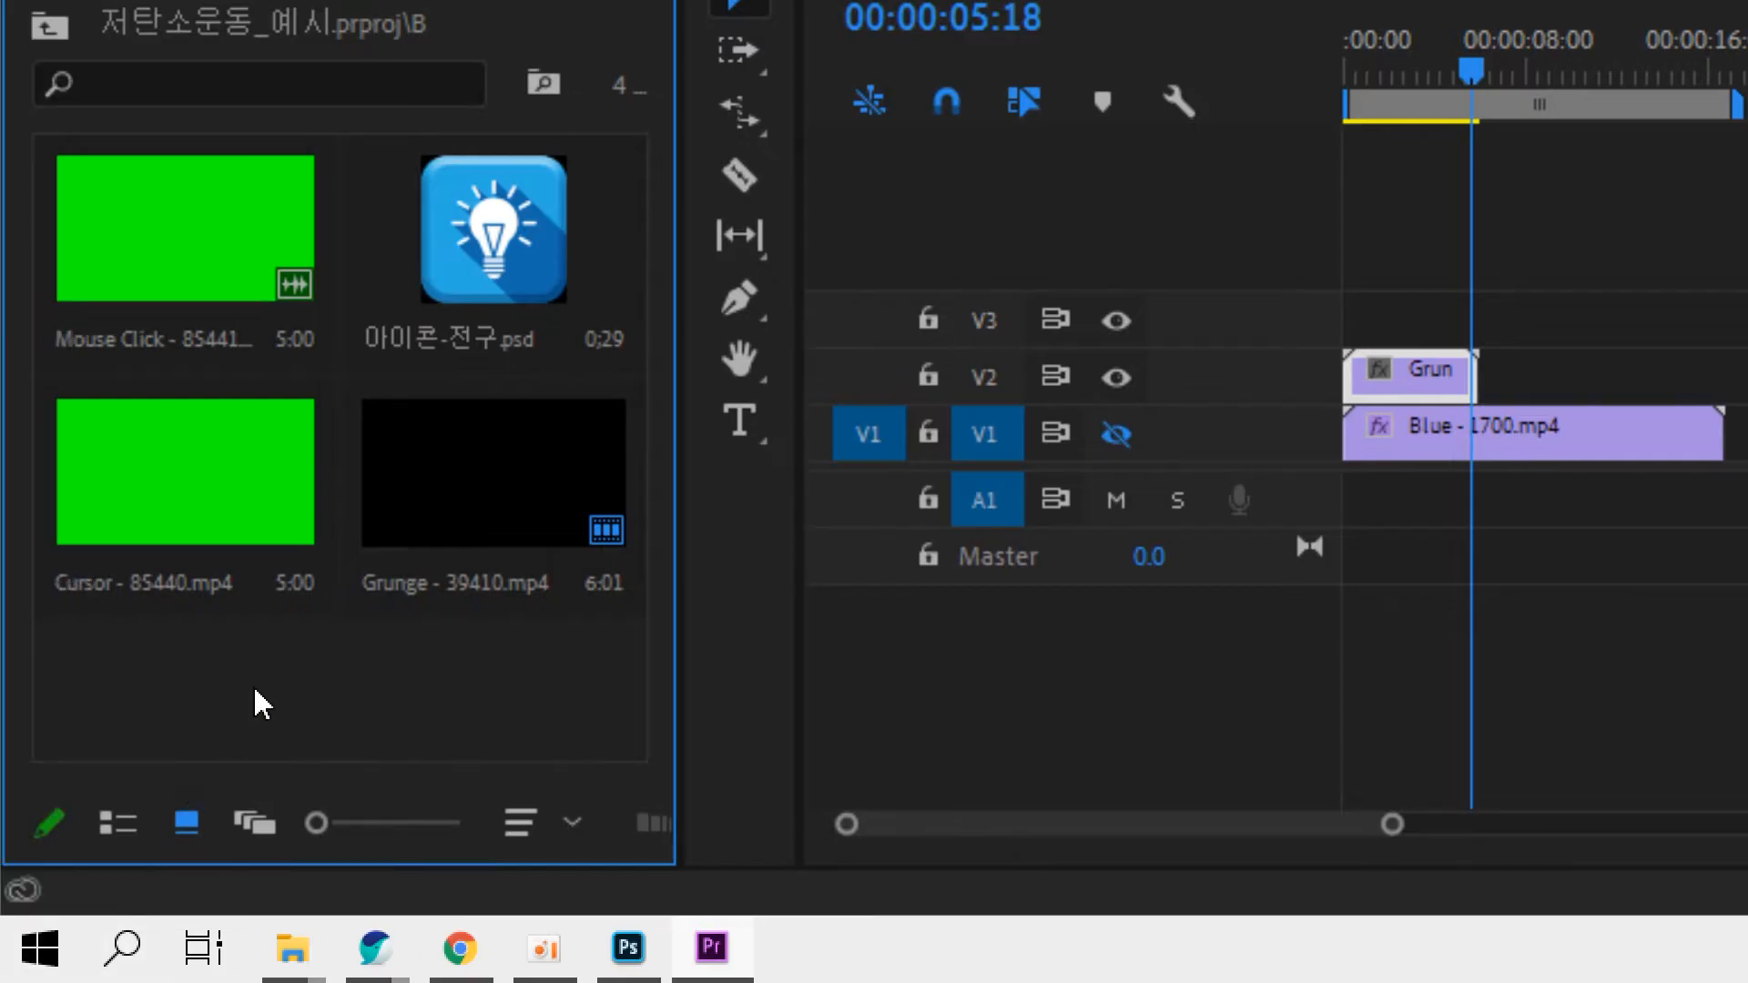
right_click(255, 690)
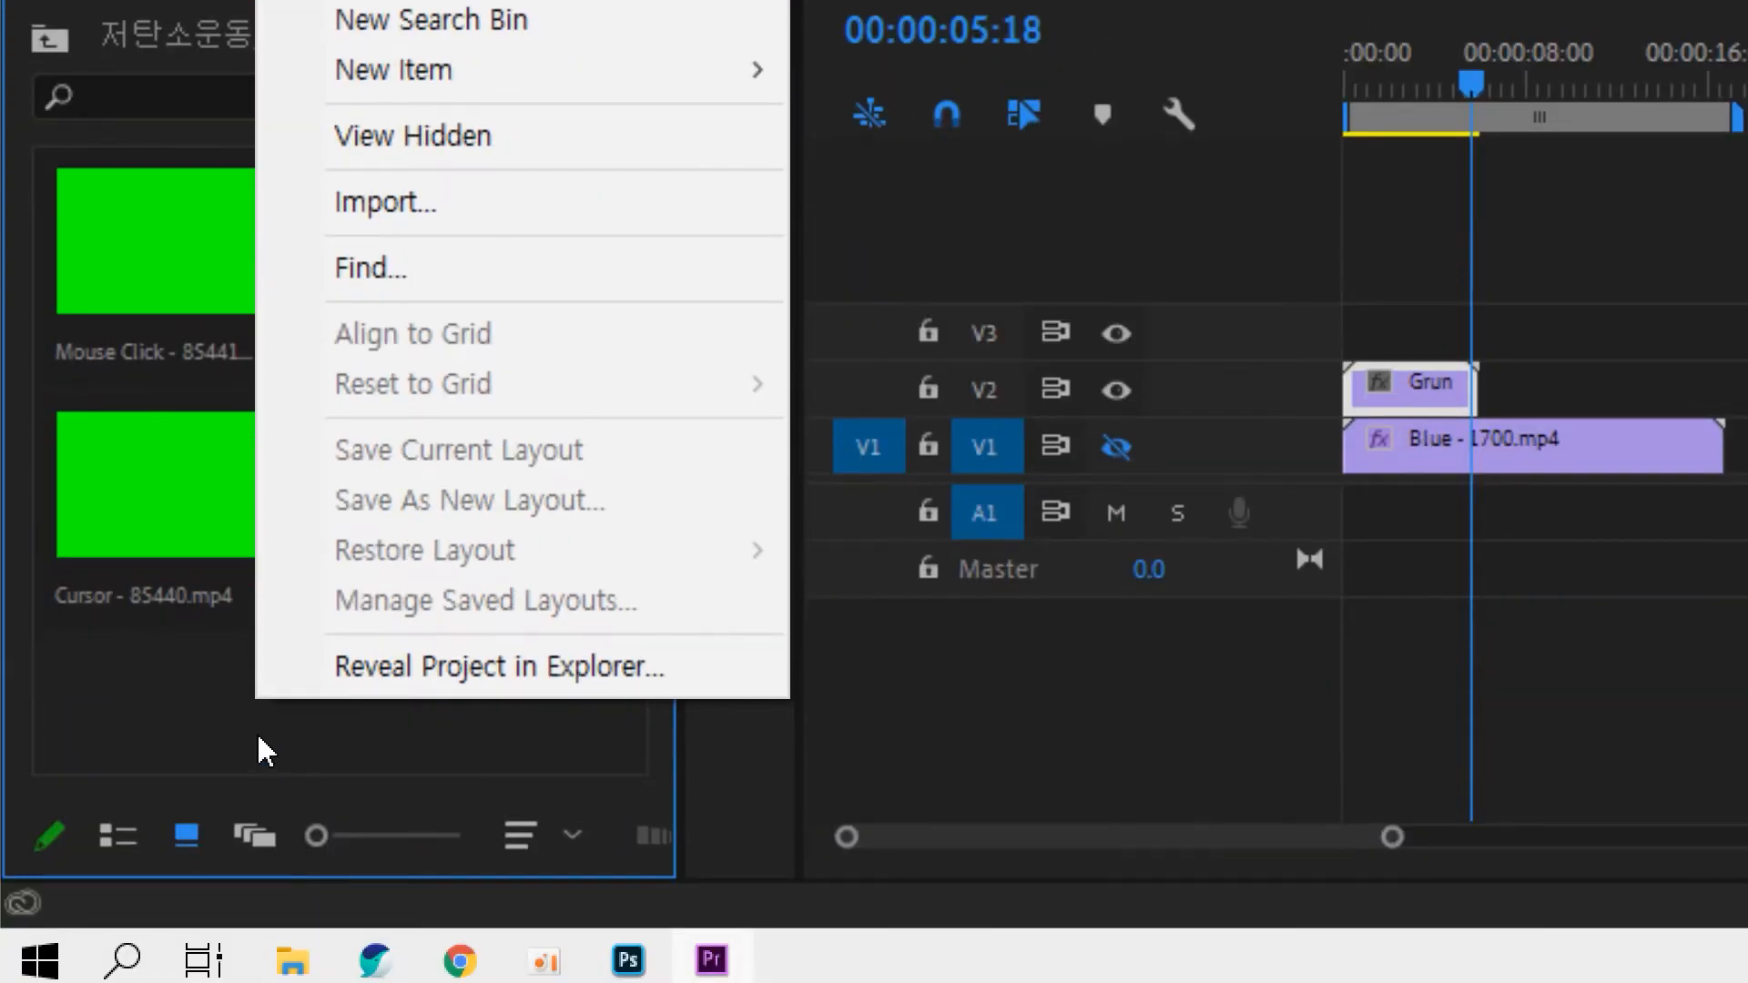
click(185, 711)
right_click(185, 711)
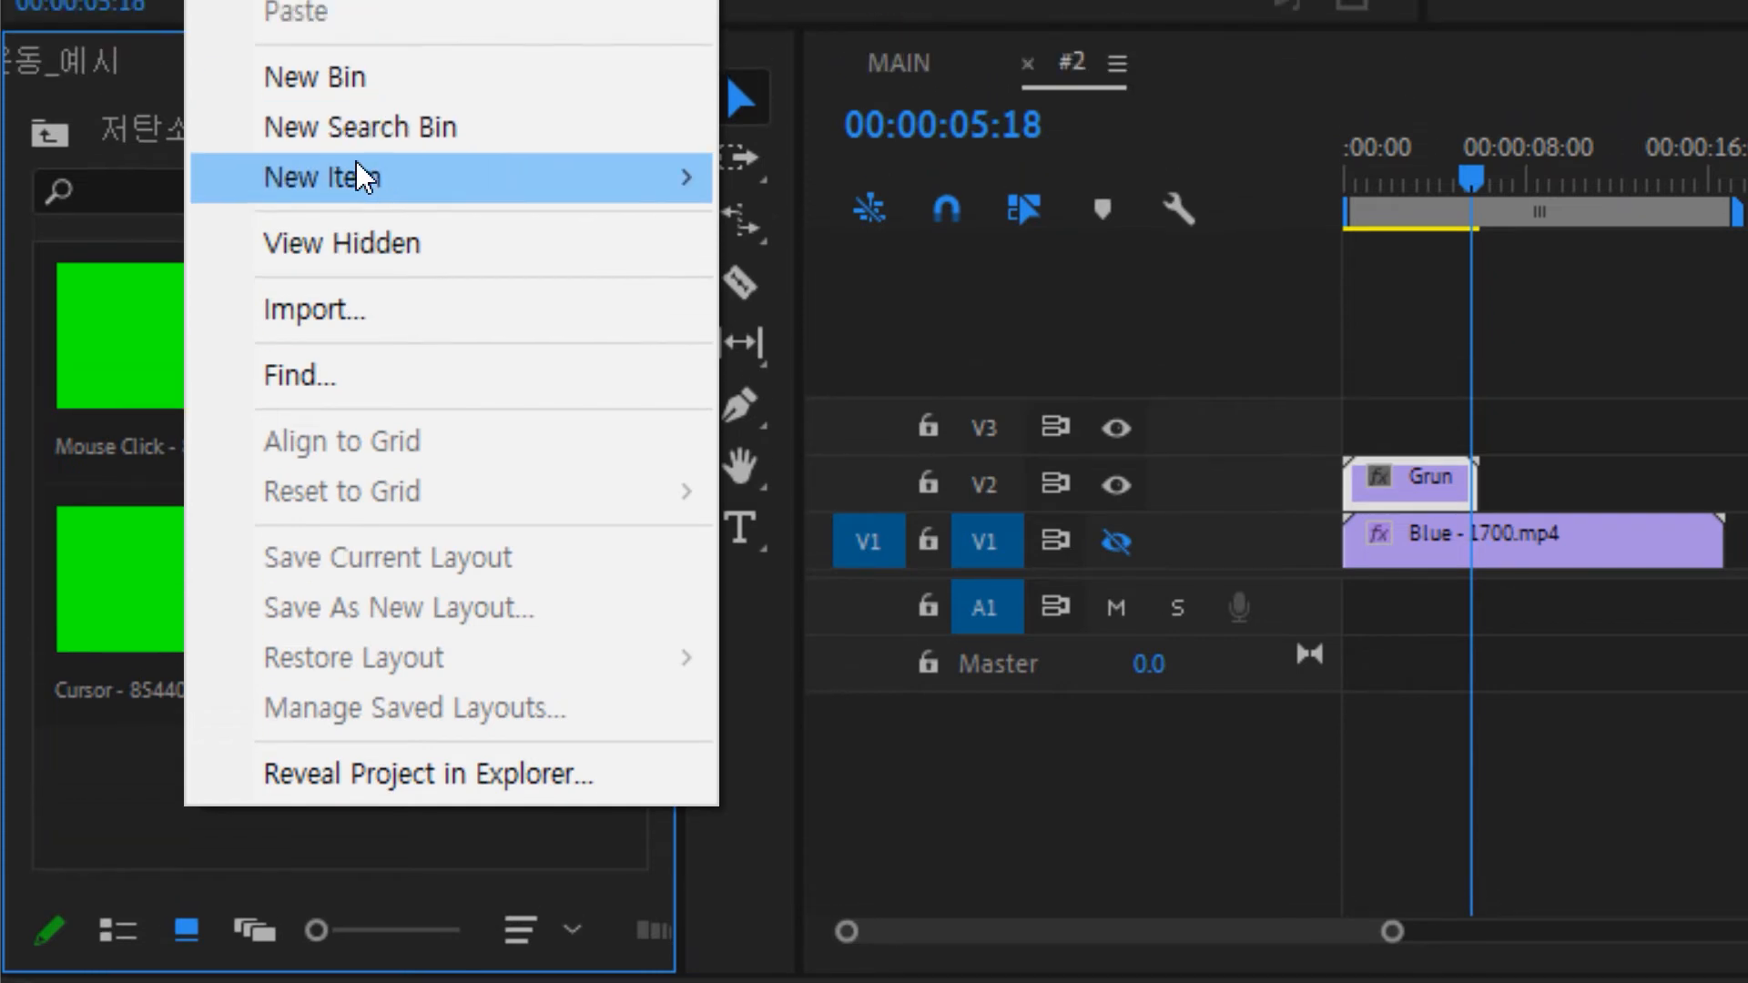
mouse_move(701, 87)
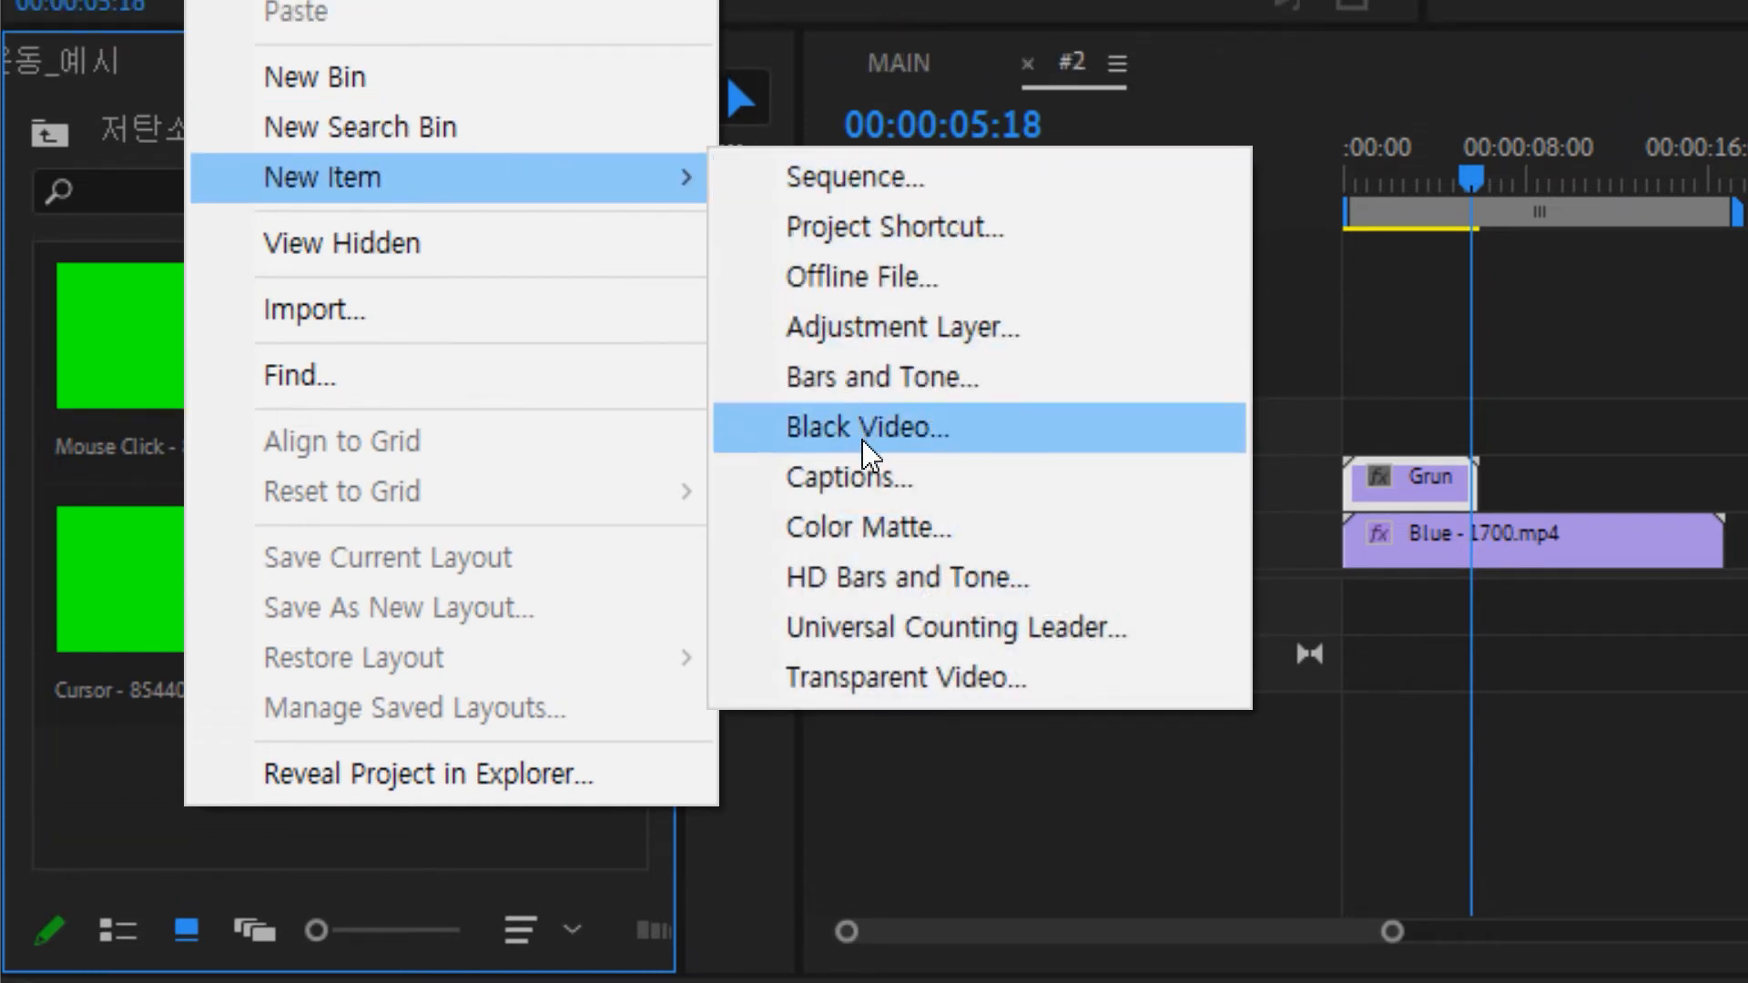
click(861, 522)
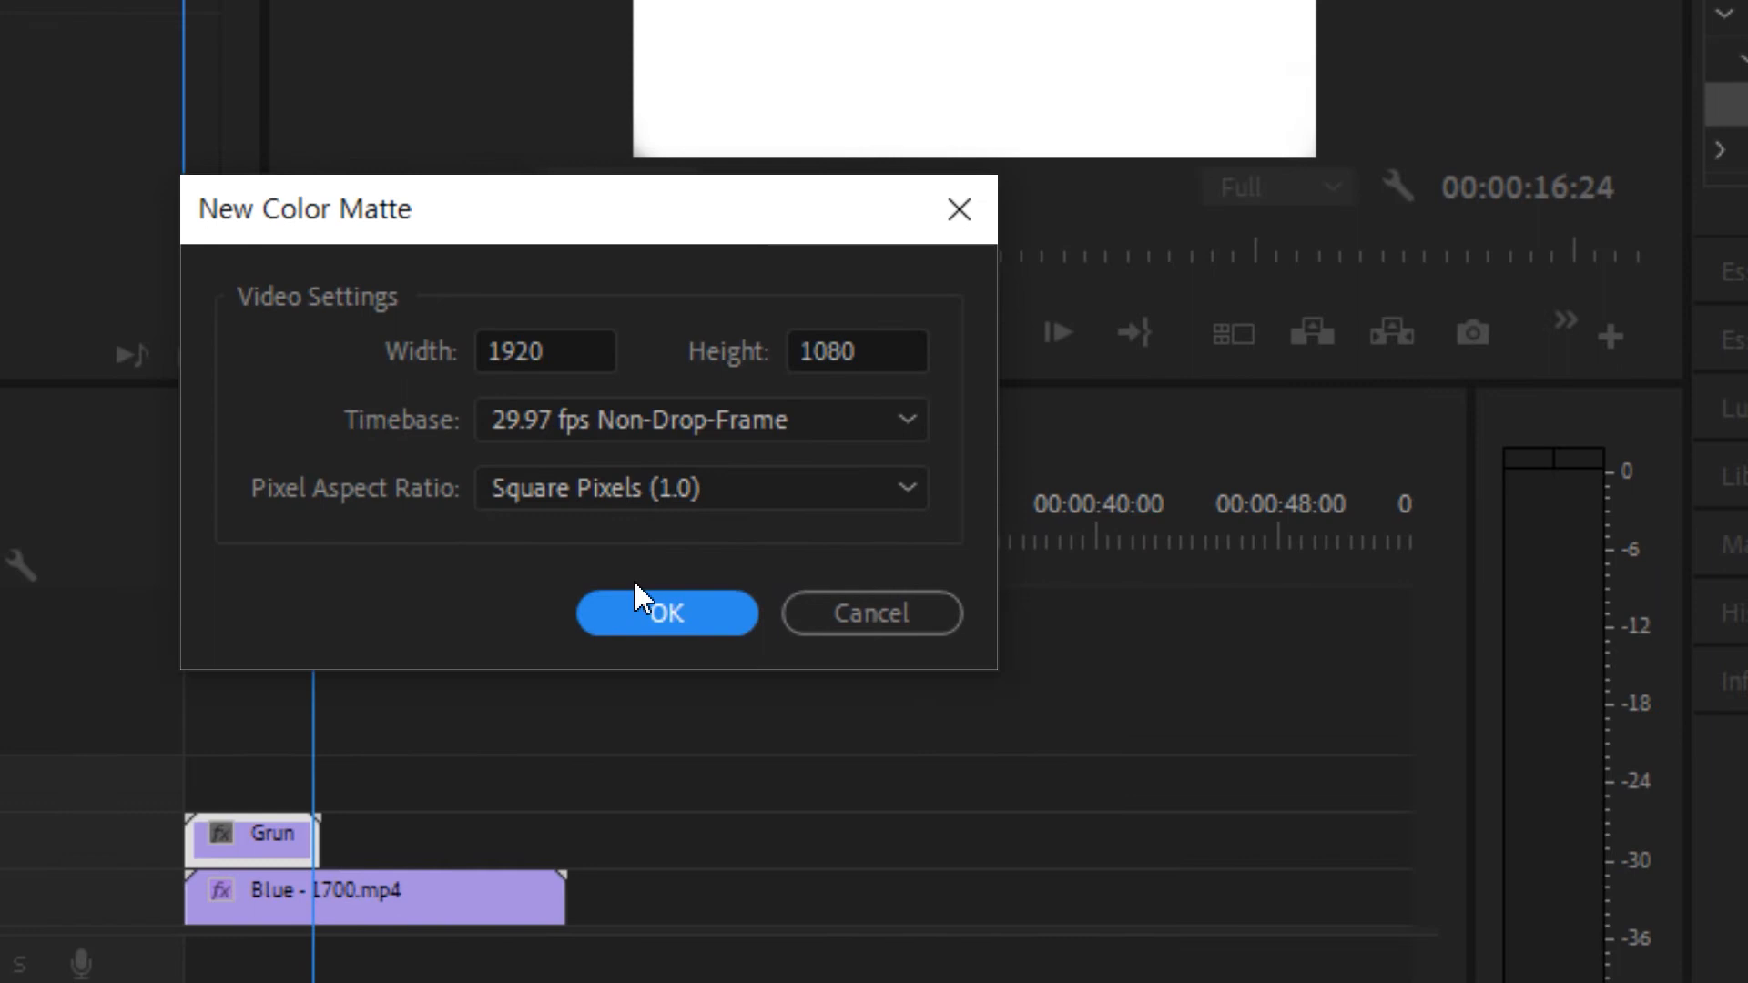
click(681, 604)
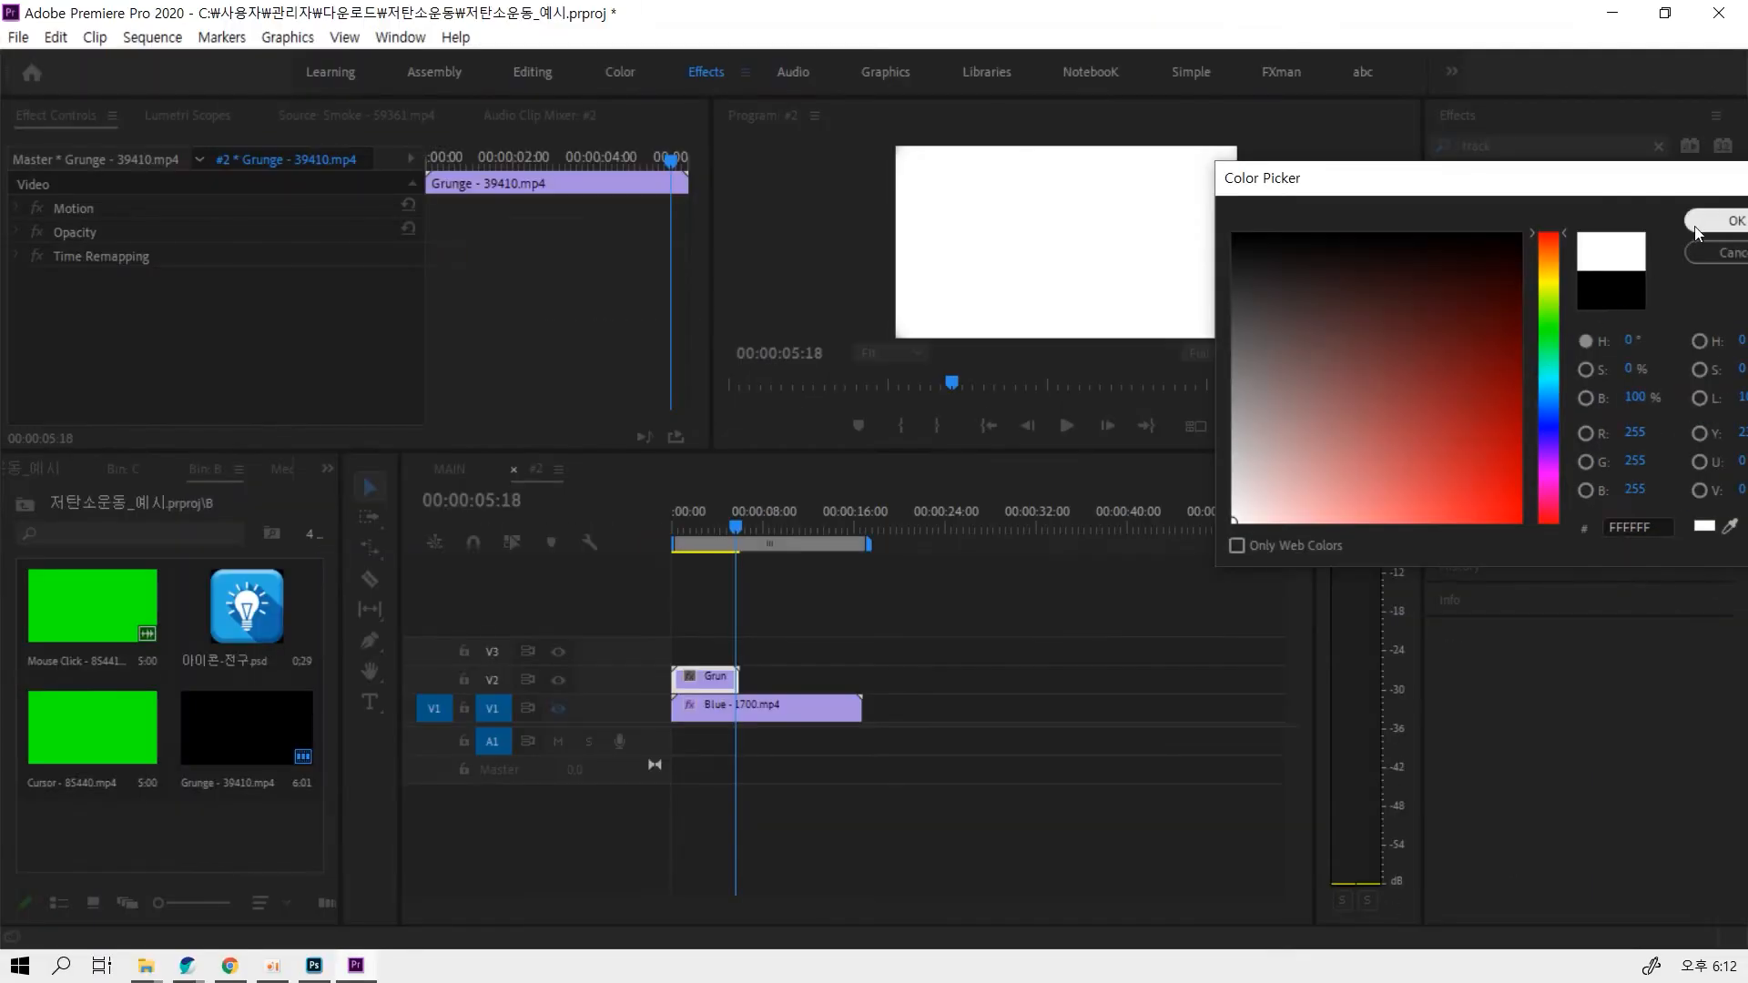
click(1697, 224)
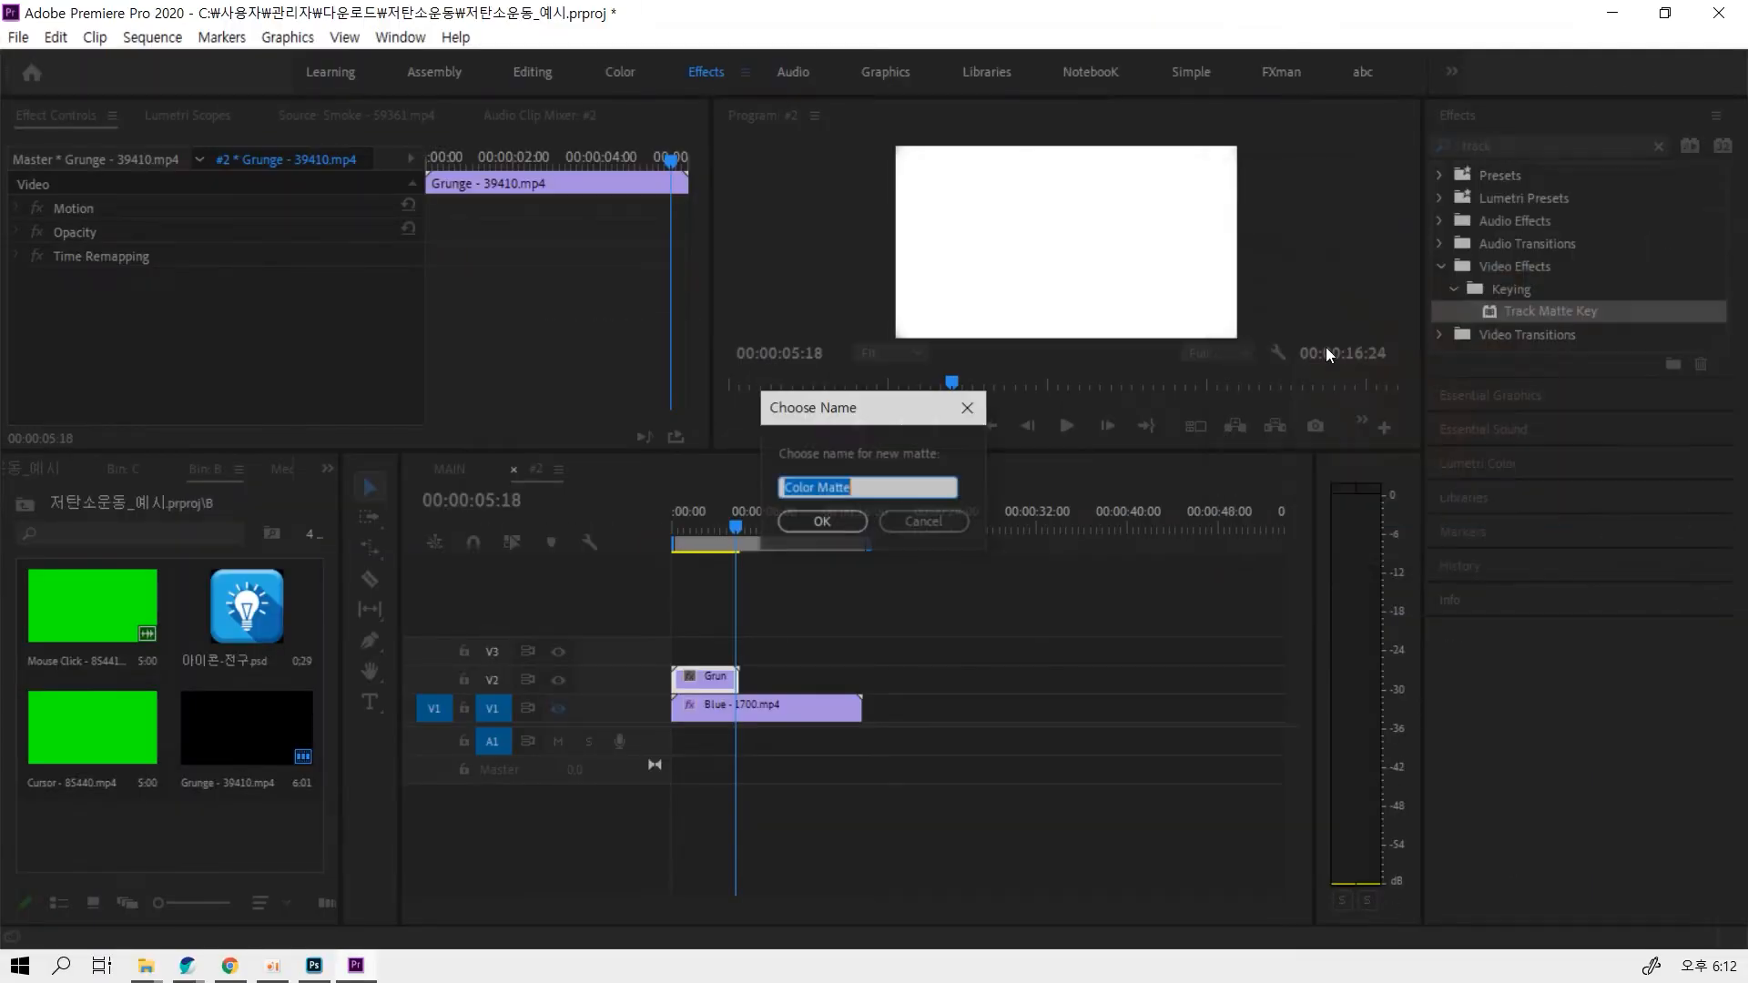
click(822, 521)
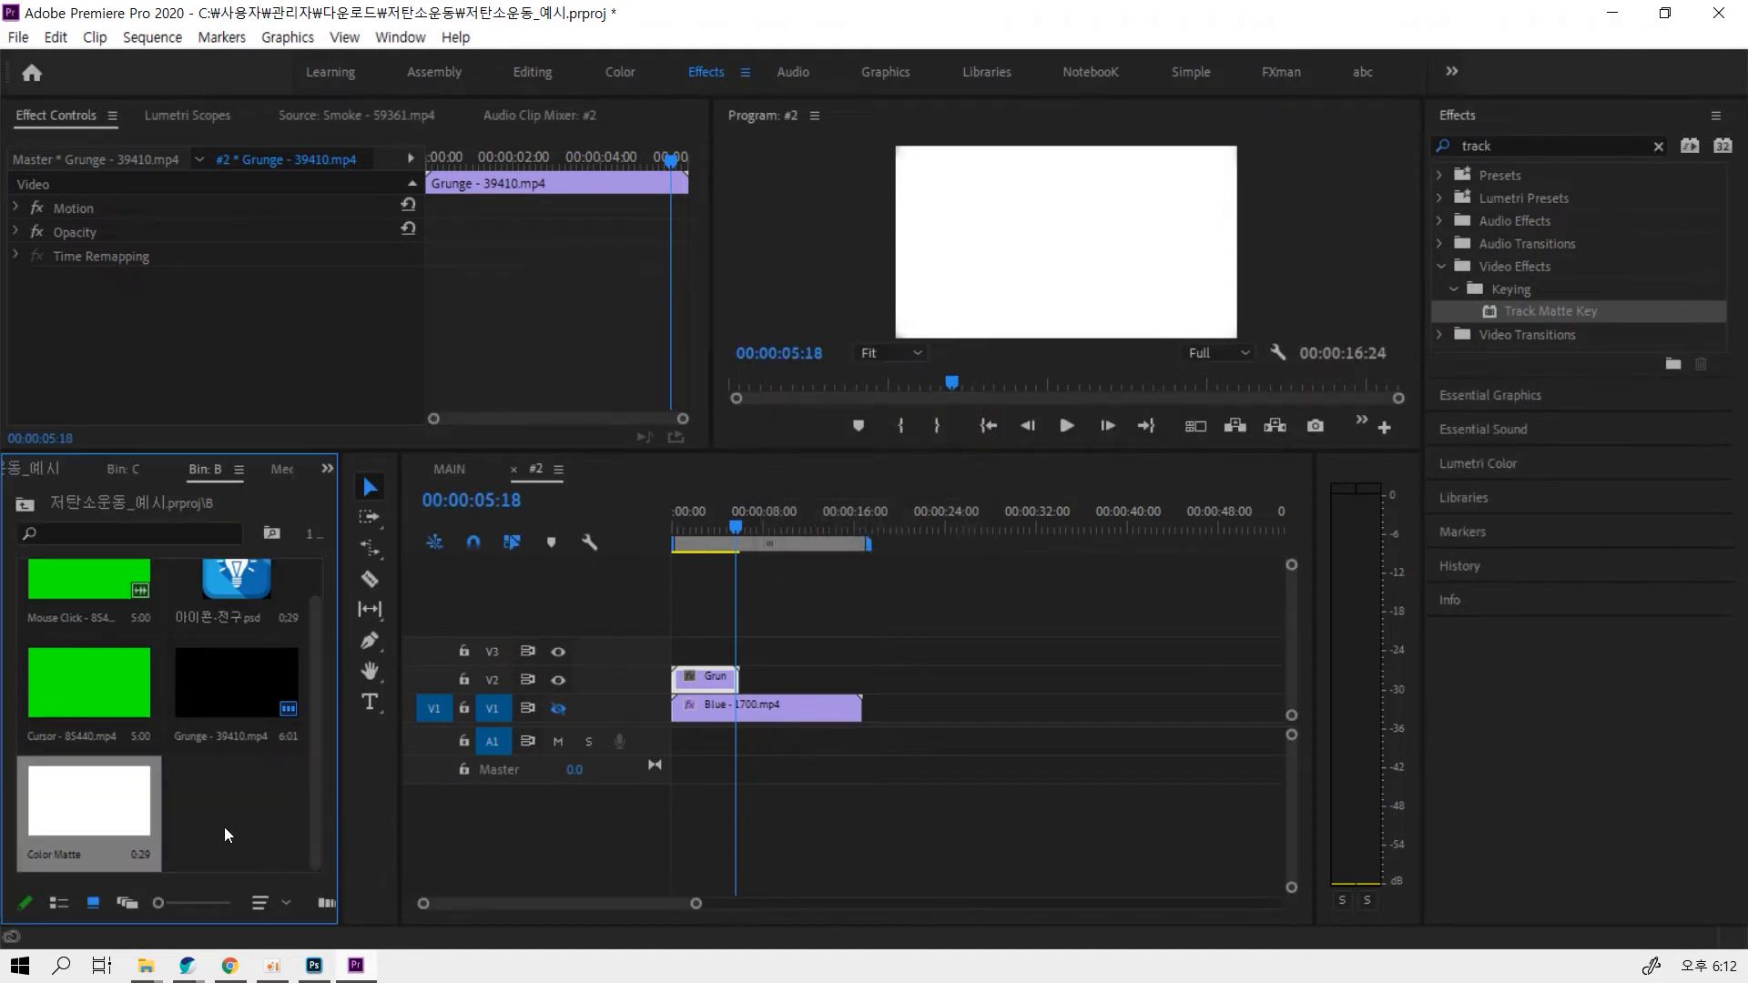
Place the Color Matte on V2 directly after the Grunge clip and zoom the timeline in on it
drag(92, 808, 750, 681)
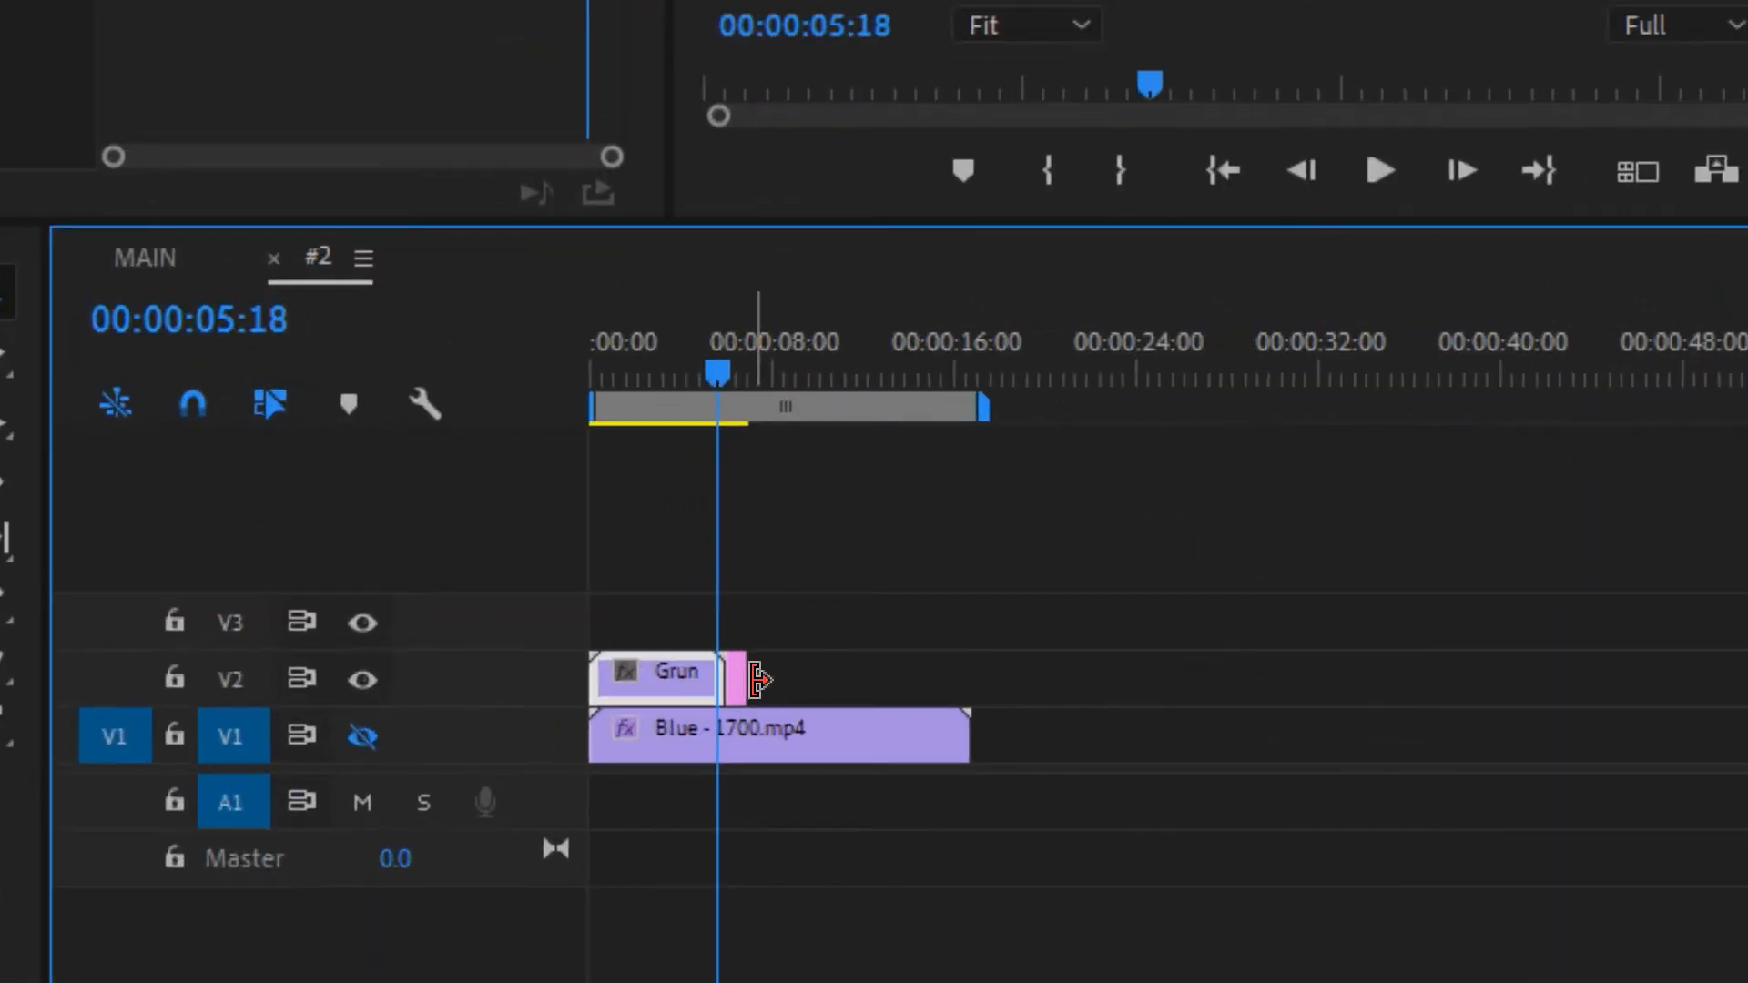
click(750, 681)
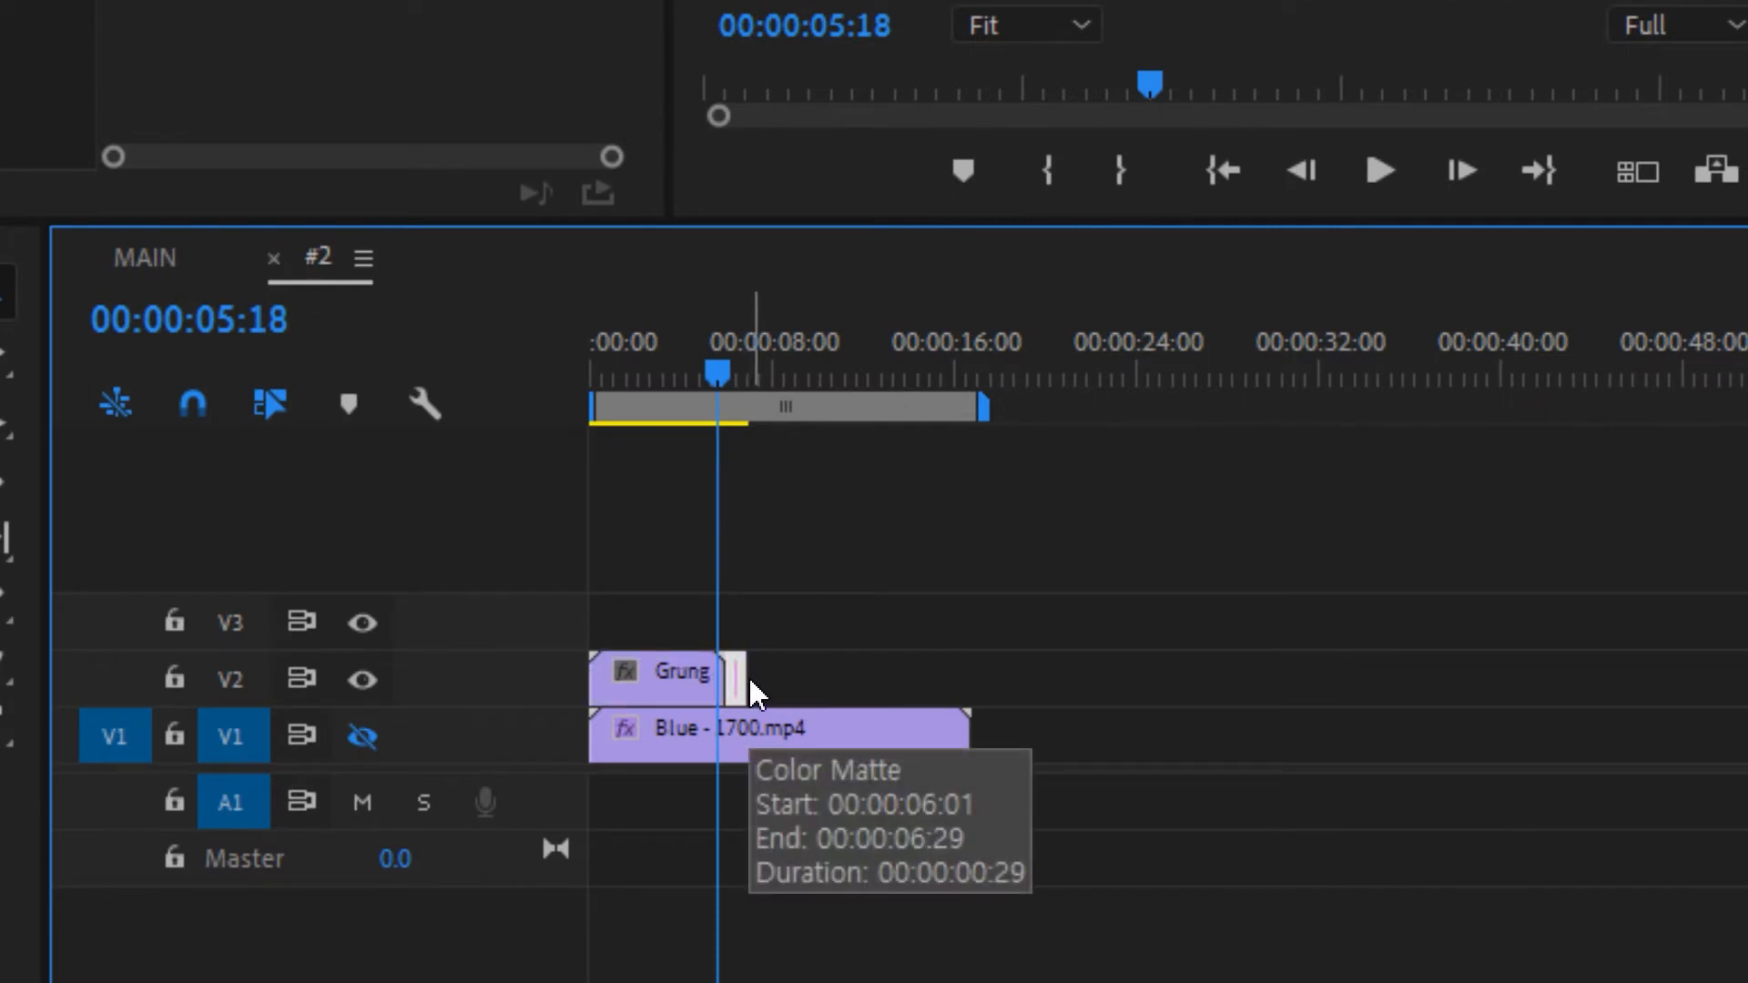
key(=)
key(=)
key(=)
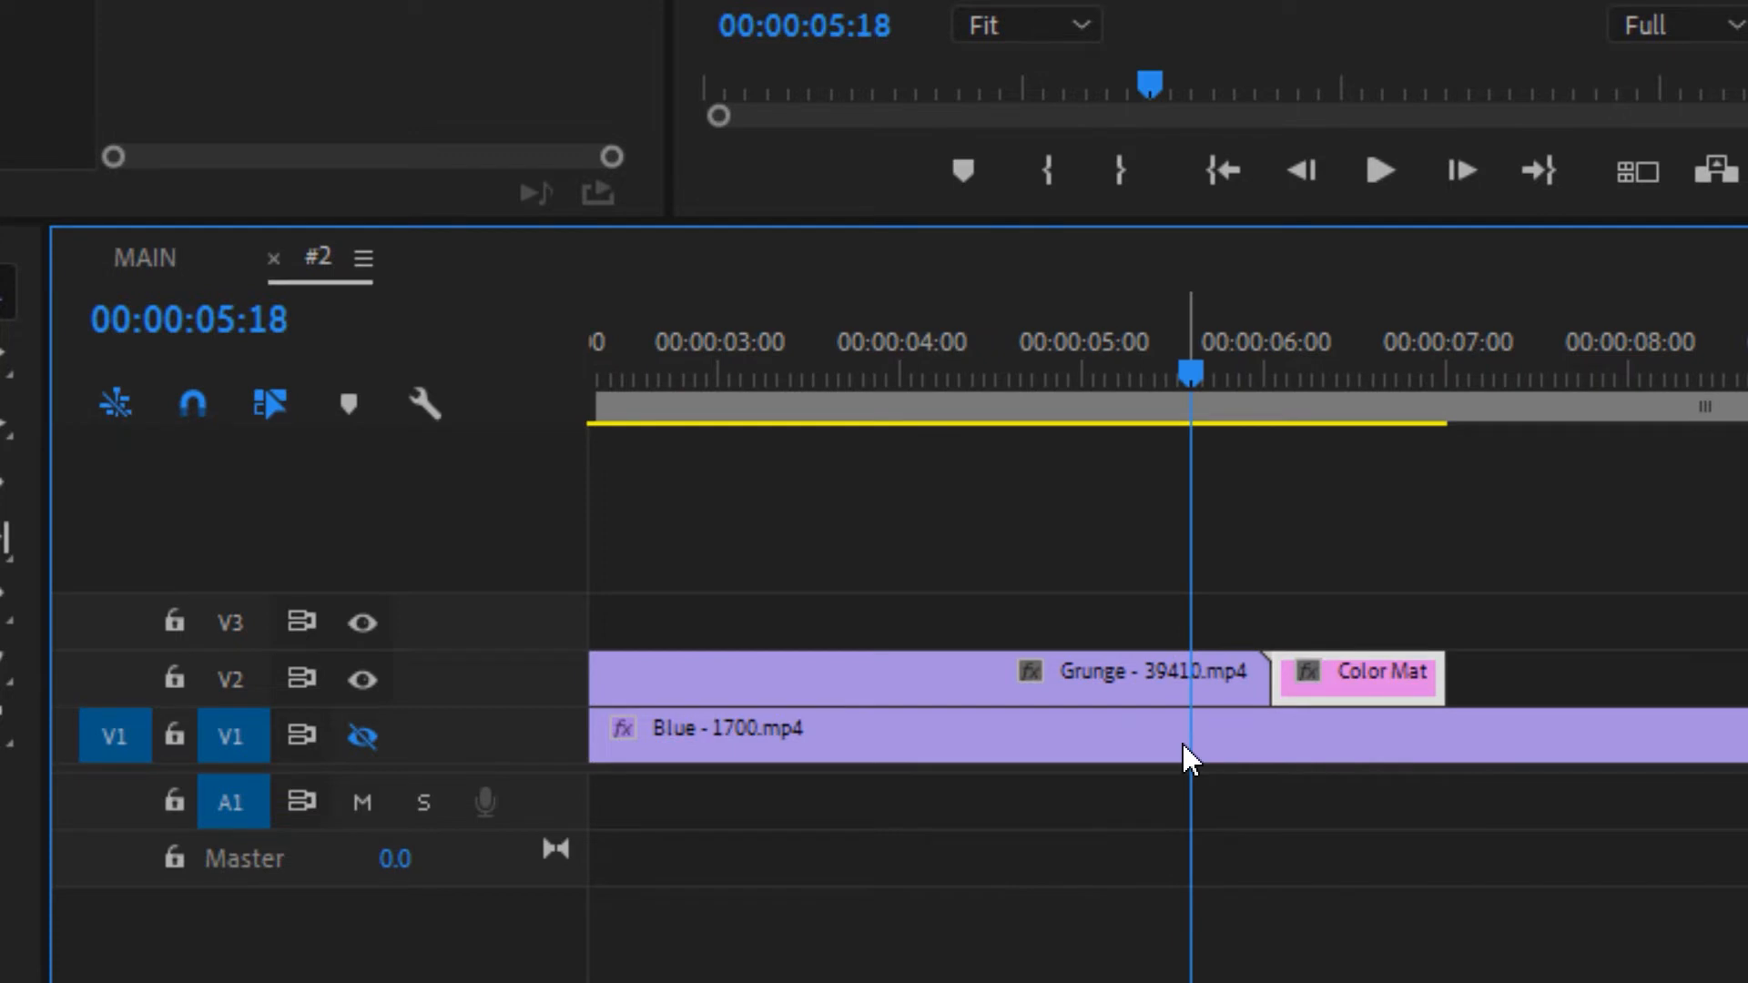
Extend the Color Matte on V2 to the end of Blue - 1700.mp4
key(minus)
drag(1216, 675, 1697, 675)
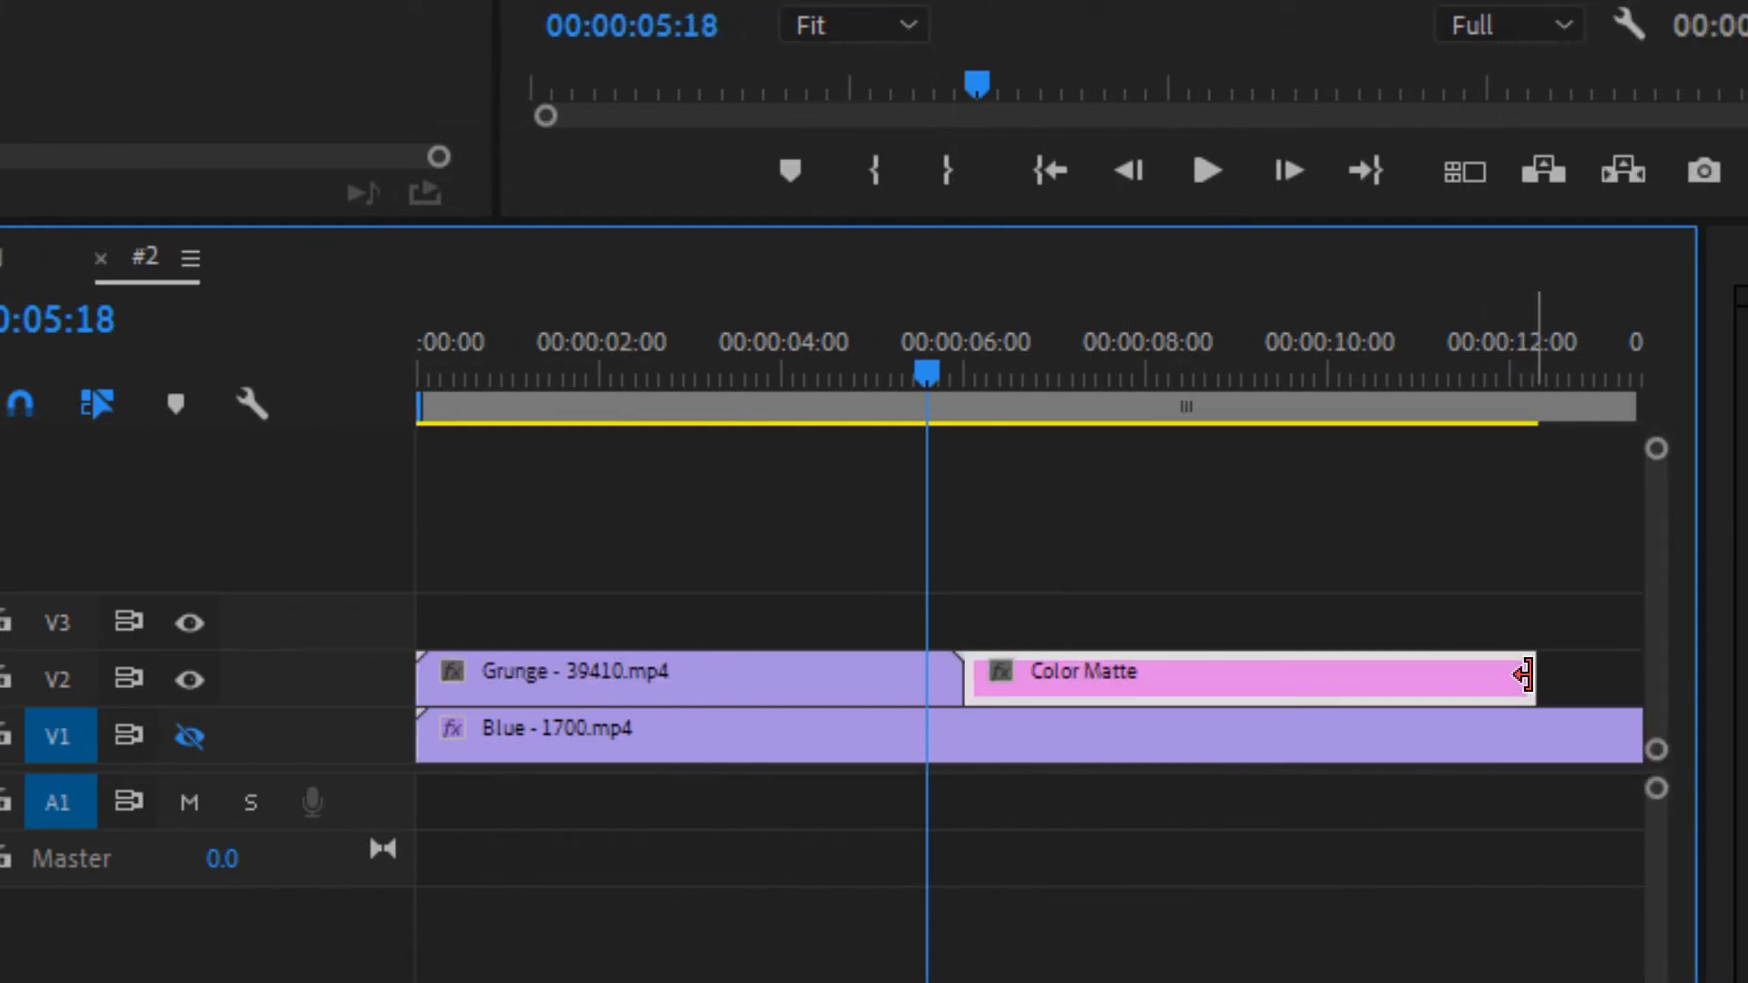
key(minus)
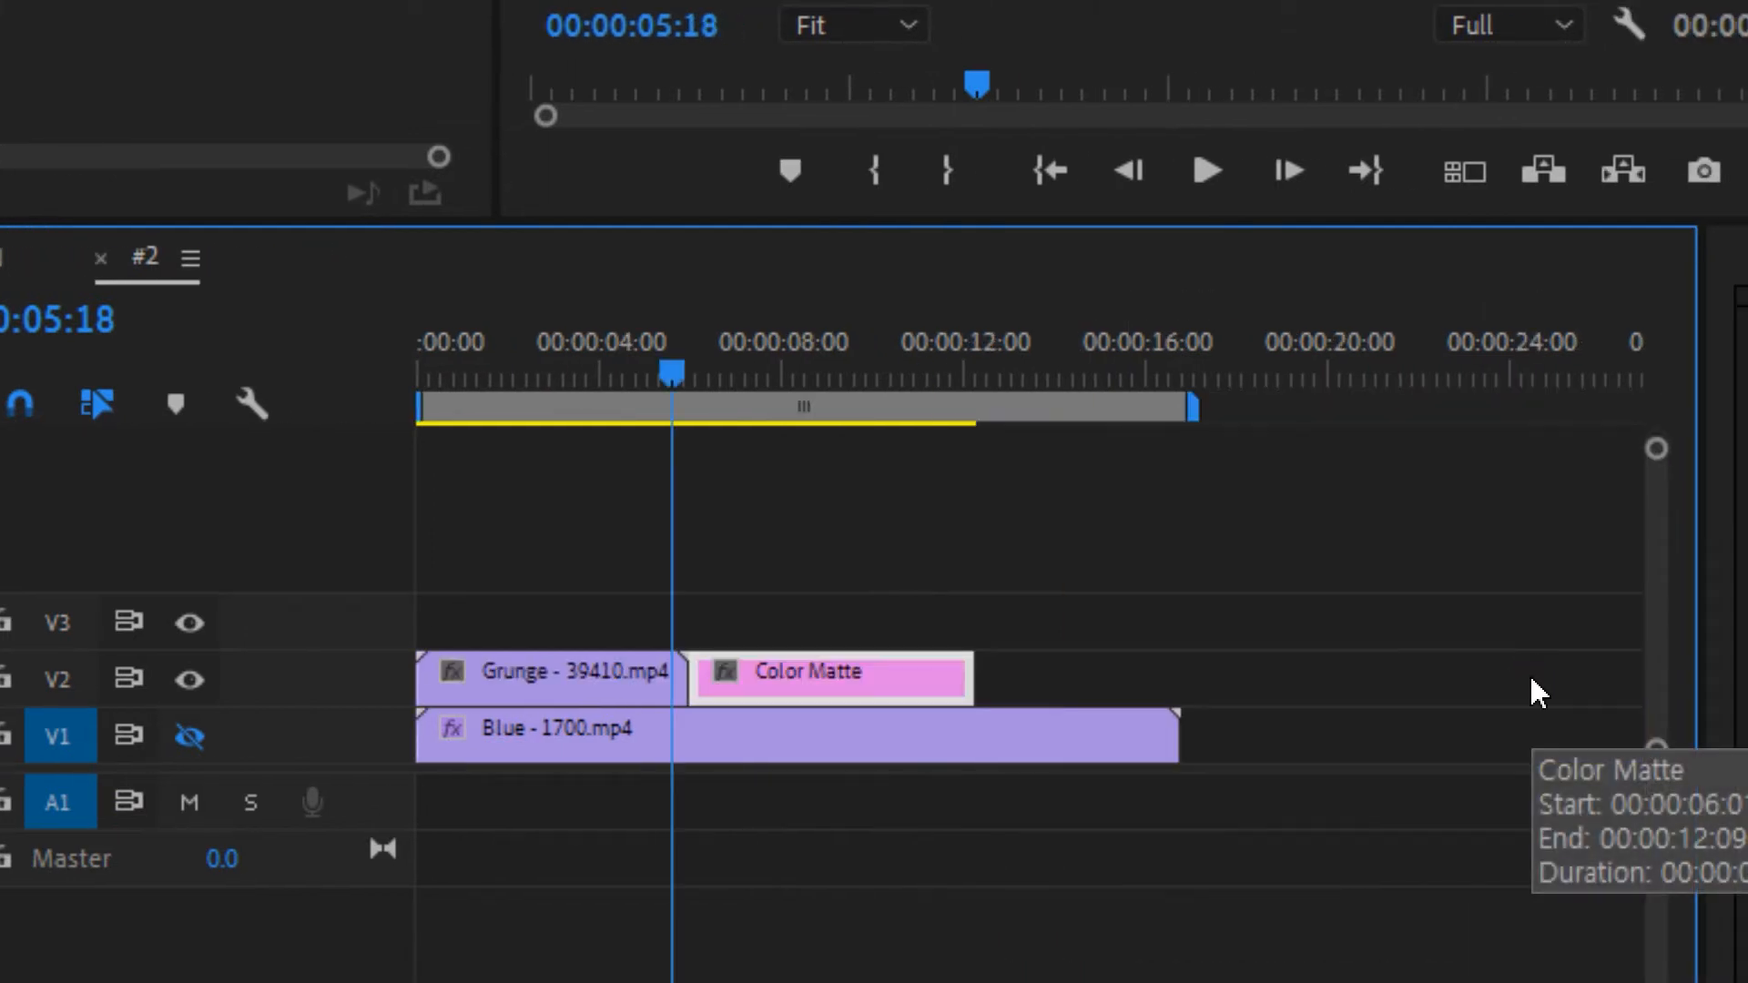
drag(970, 675, 1156, 675)
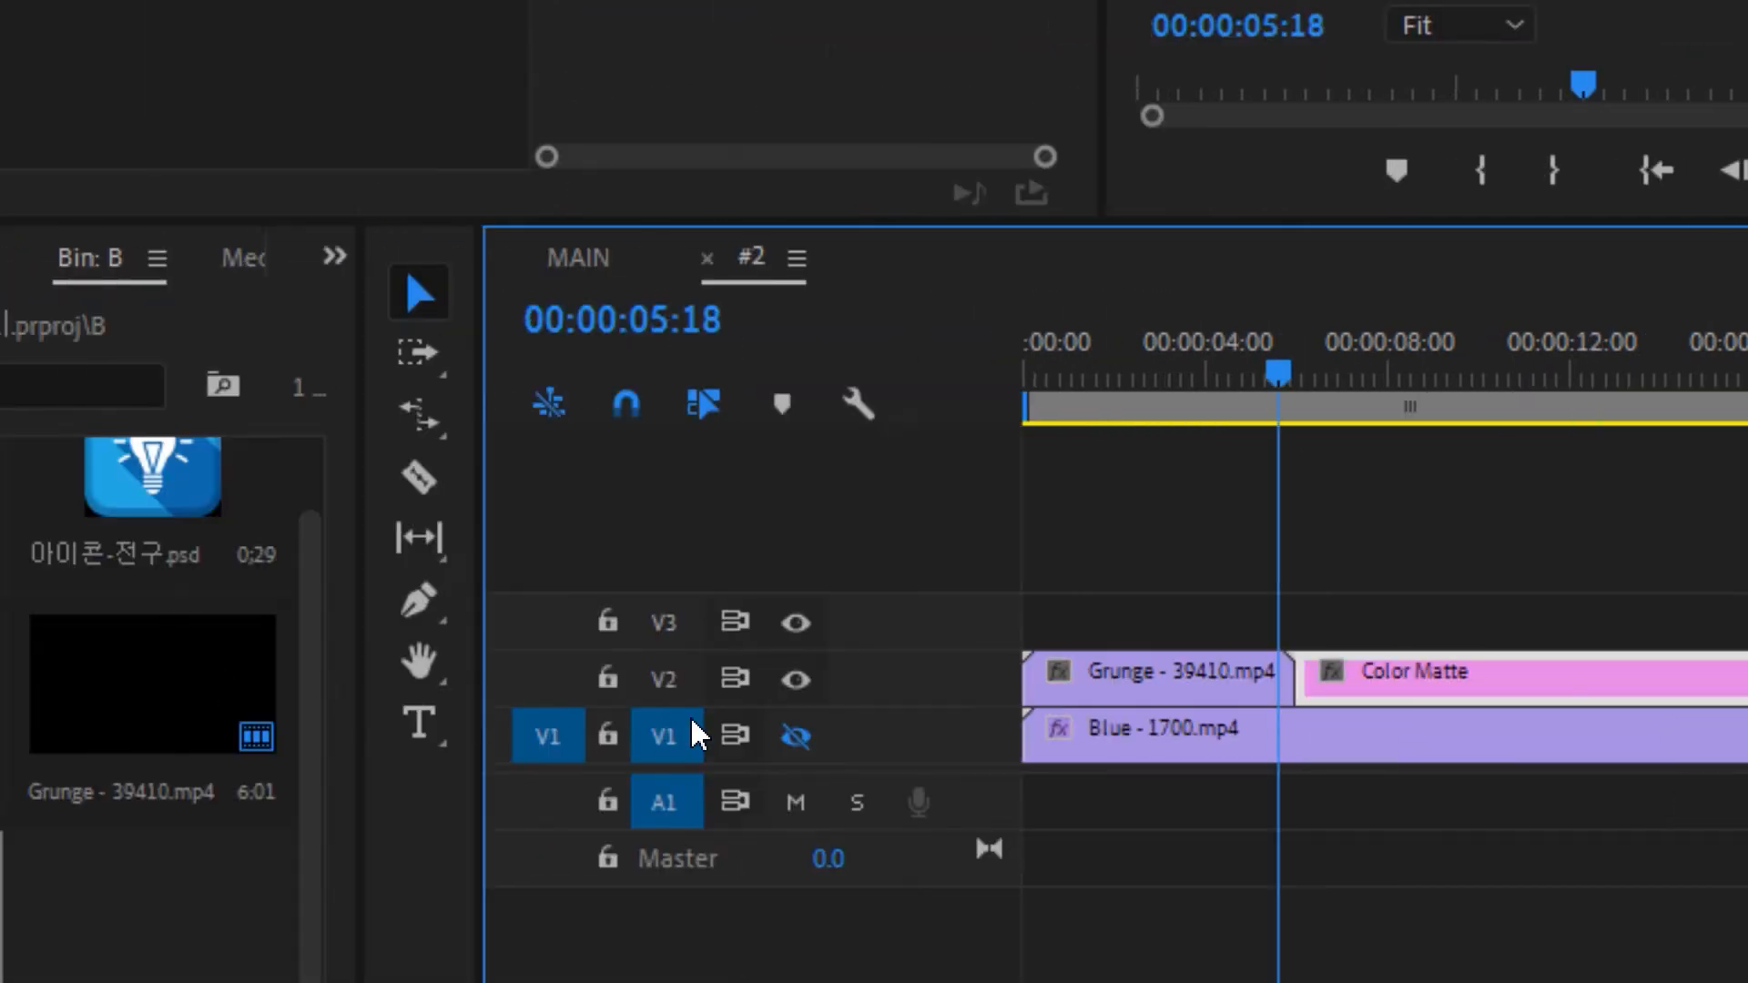
Turn V1's output back on, scrub the lake footage to 00:00:09:27, and enlarge the preview area
click(792, 734)
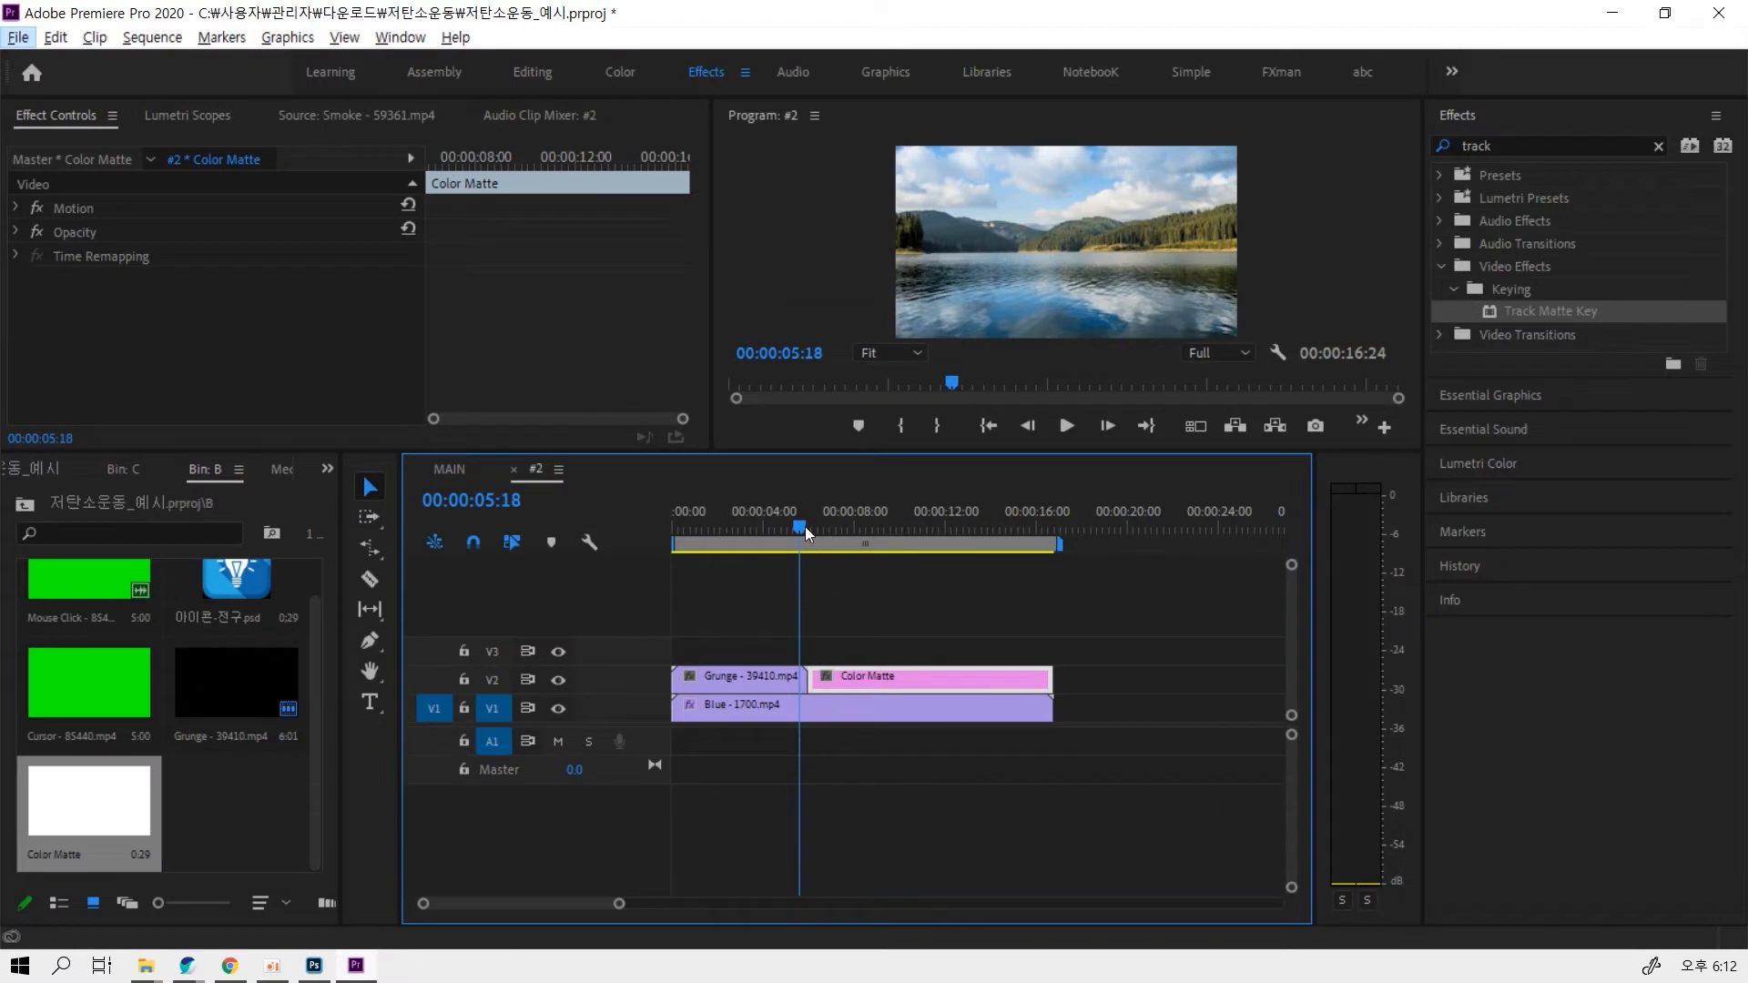
drag(805, 535, 904, 544)
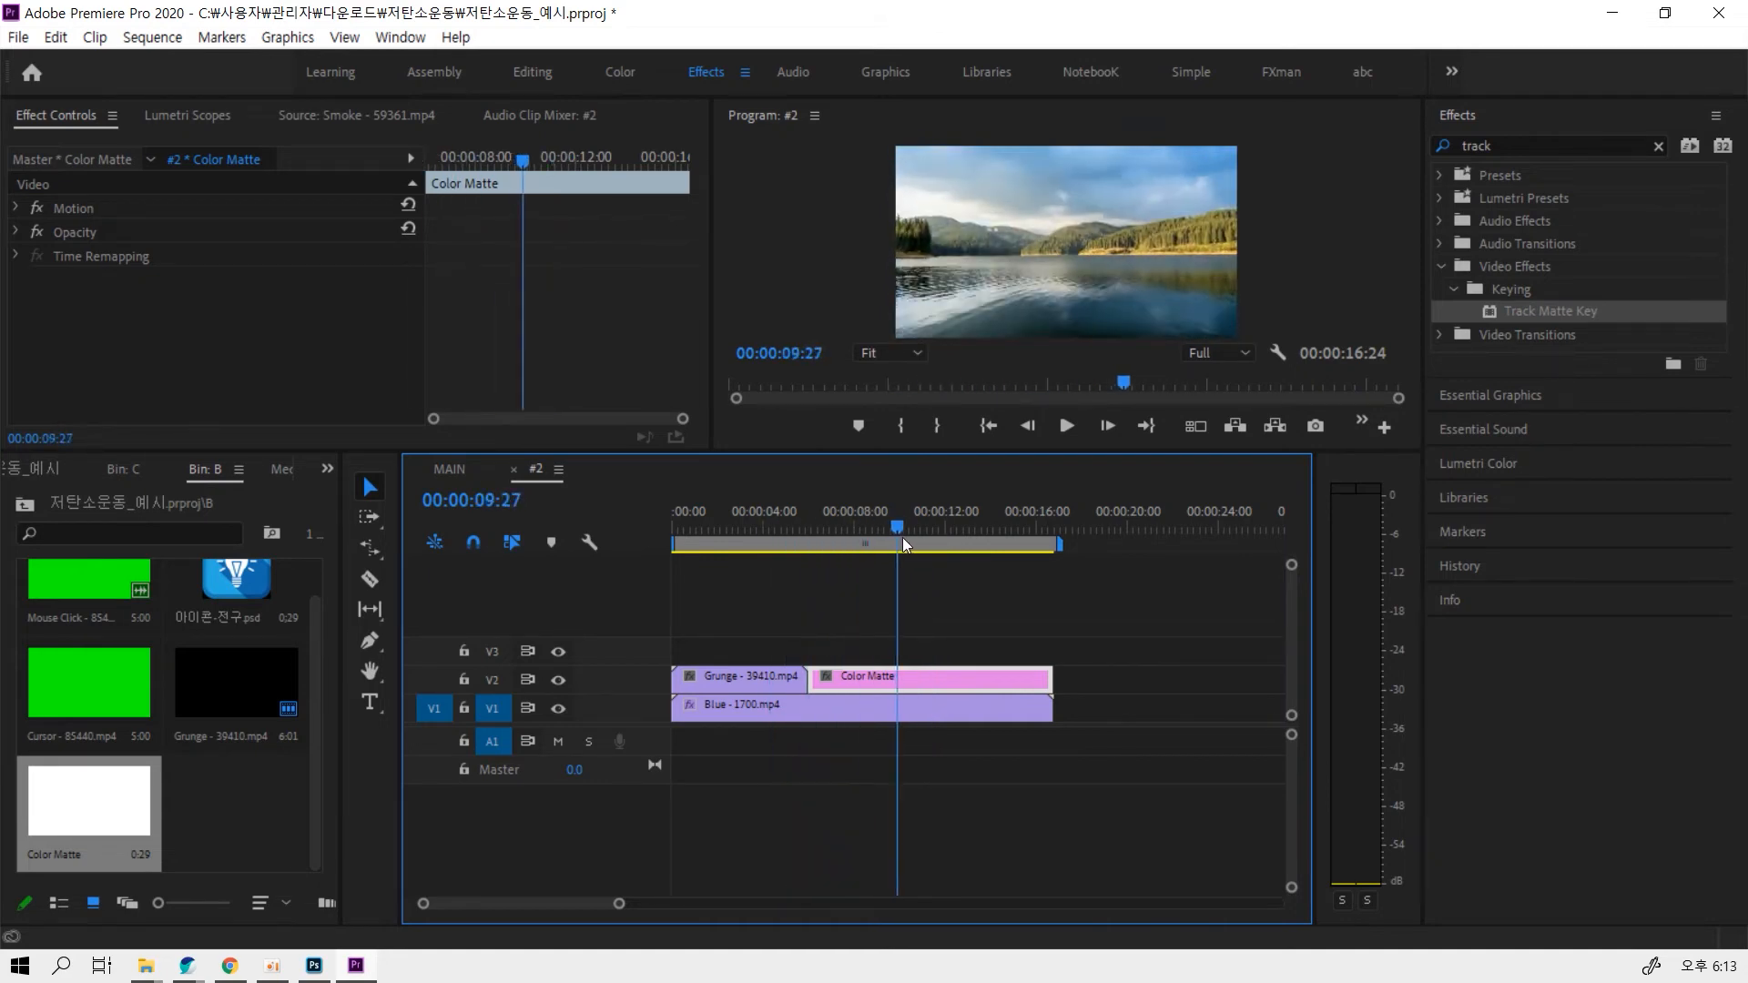
drag(829, 452, 829, 596)
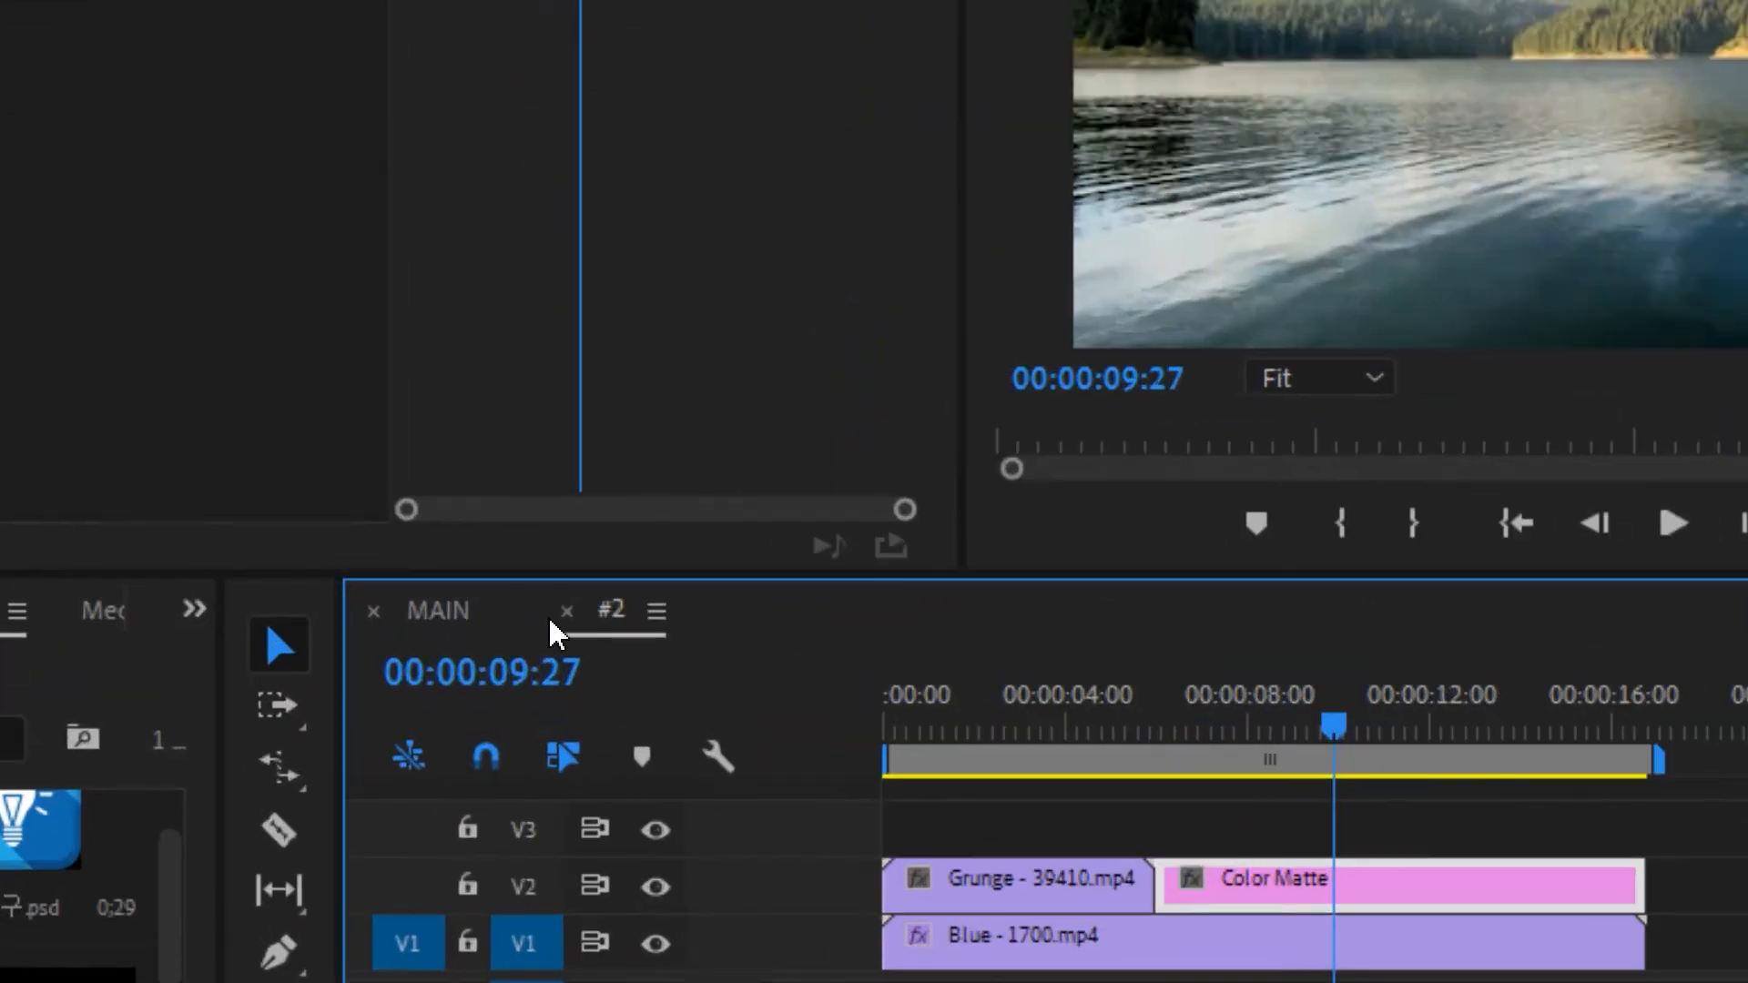
In the MAIN sequence, move the nested #2 clip earlier on V2 to start at about 00:00:32:00, overlapping the end of #01
click(483, 615)
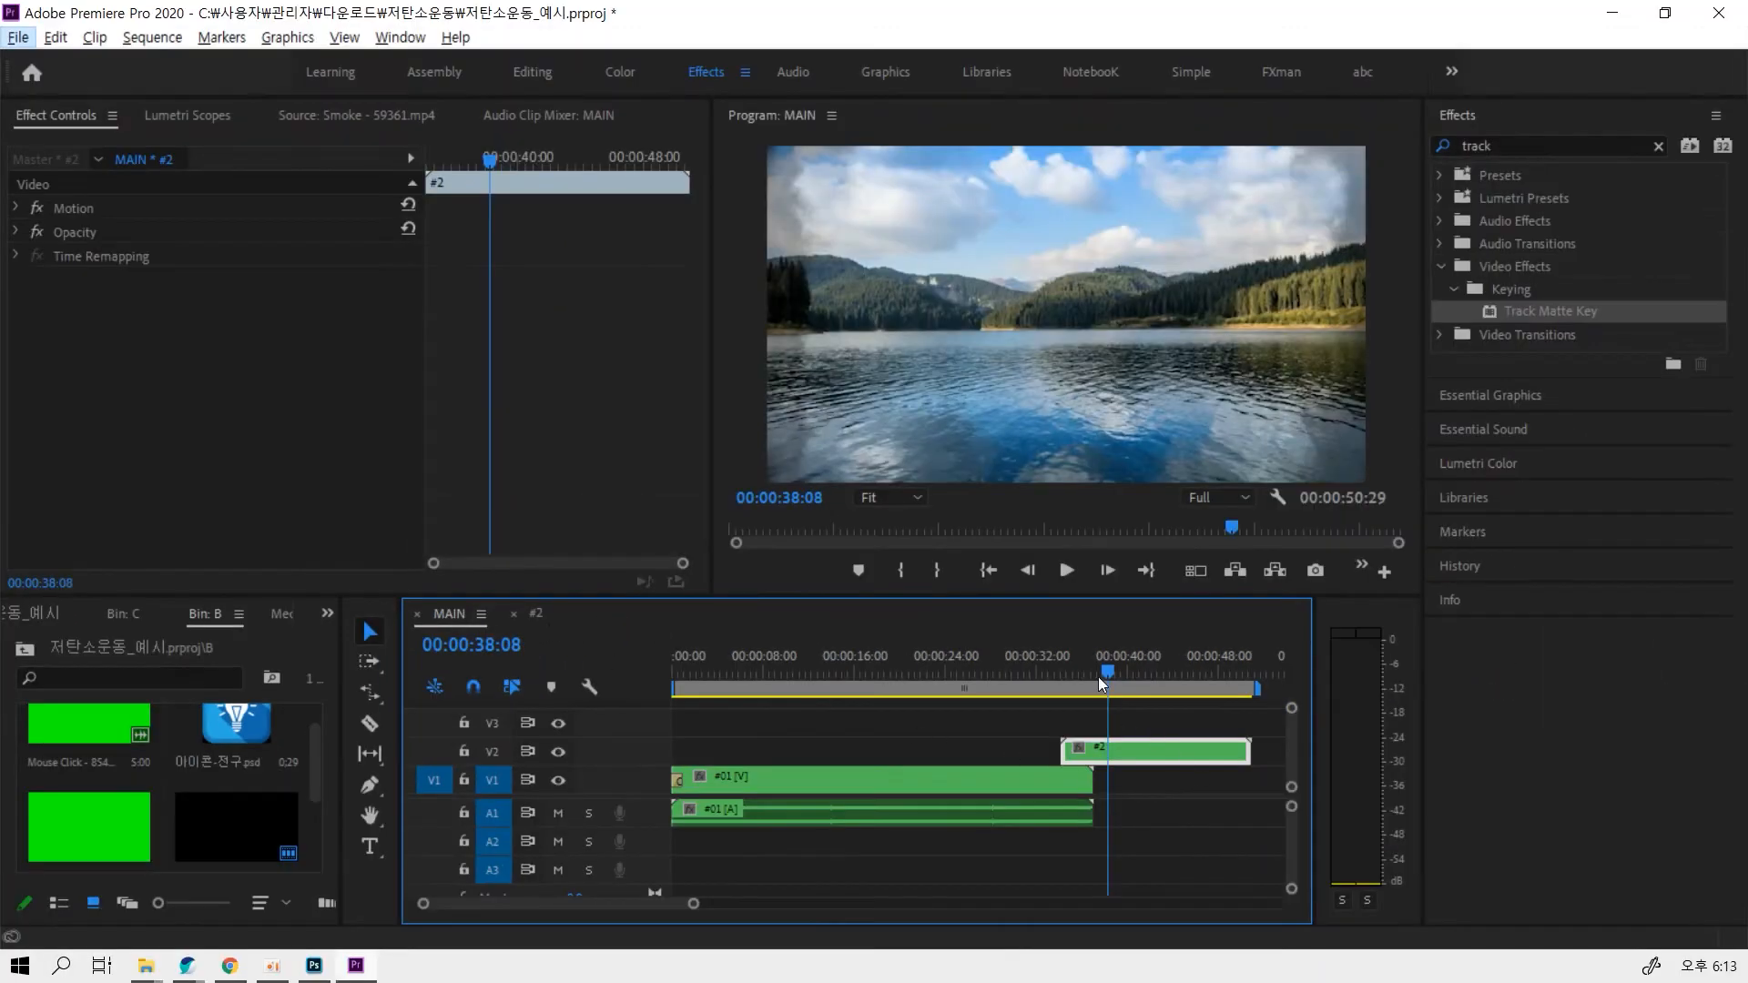
mouse_move(1104, 668)
mouse_down()
mouse_move(1032, 662)
mouse_move(1077, 662)
mouse_up()
drag(1124, 763, 1103, 748)
Open the nested #2 sequence and examine the Grunge clip up to its join with the Color Matte at 00:00:06:00
double_click(1103, 748)
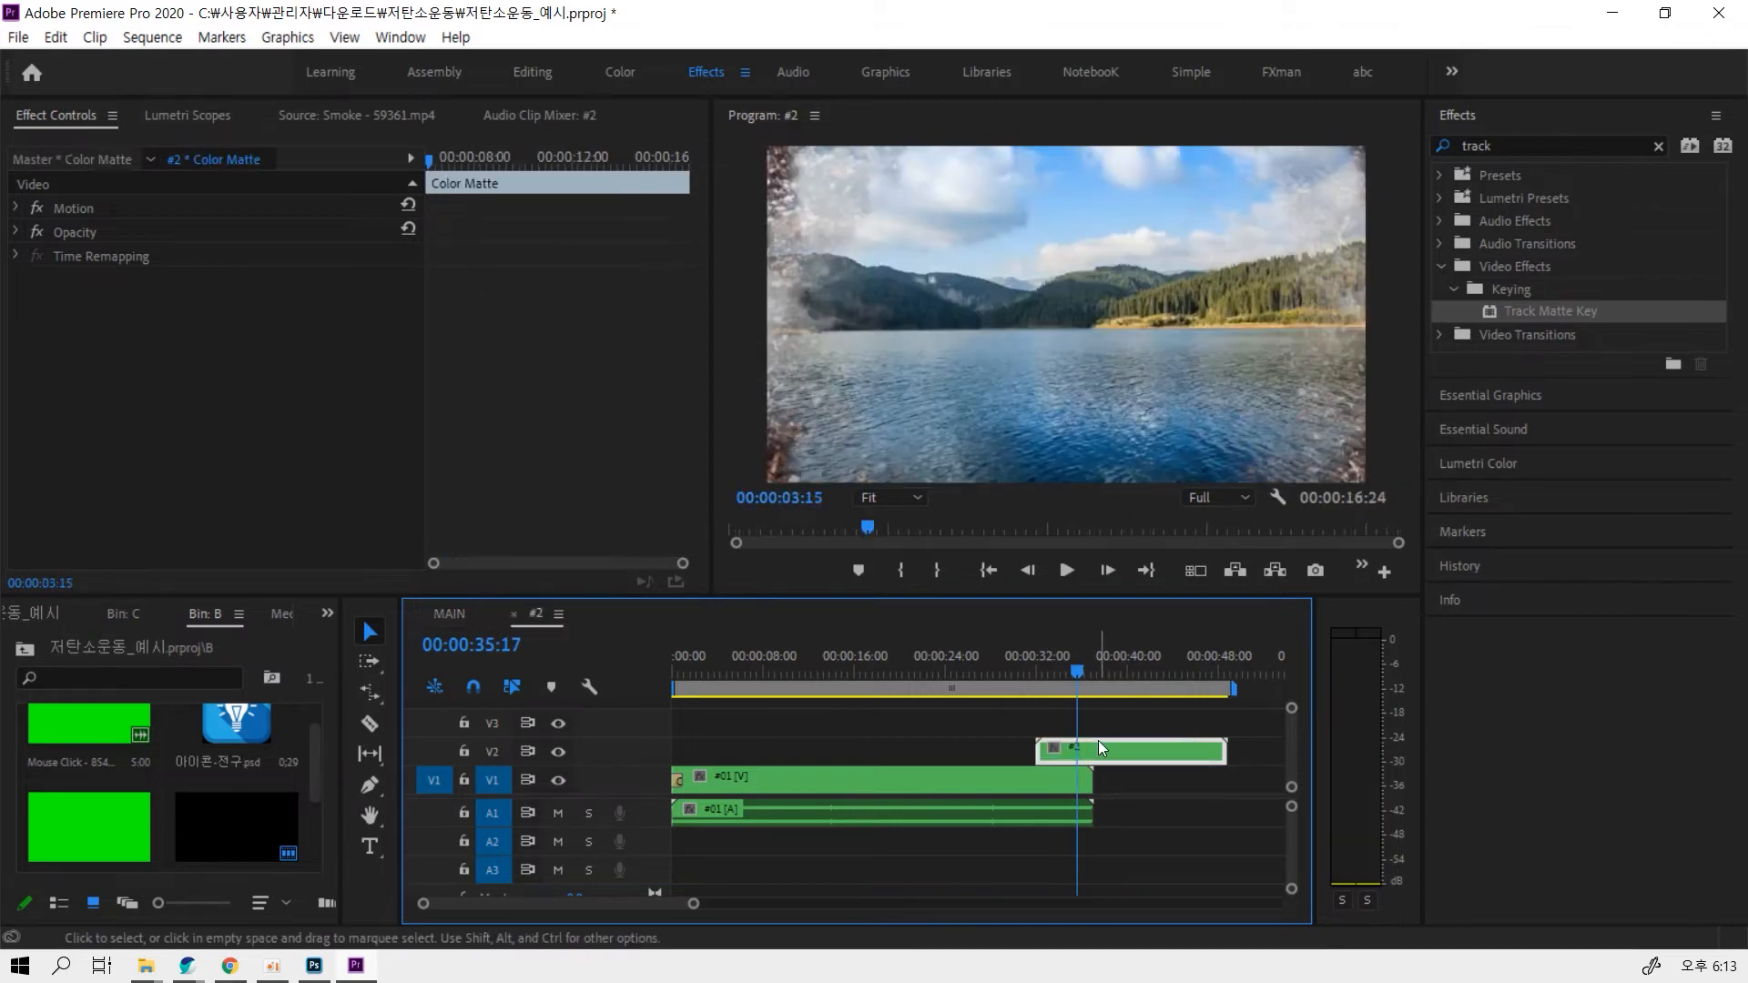
drag(753, 671, 806, 671)
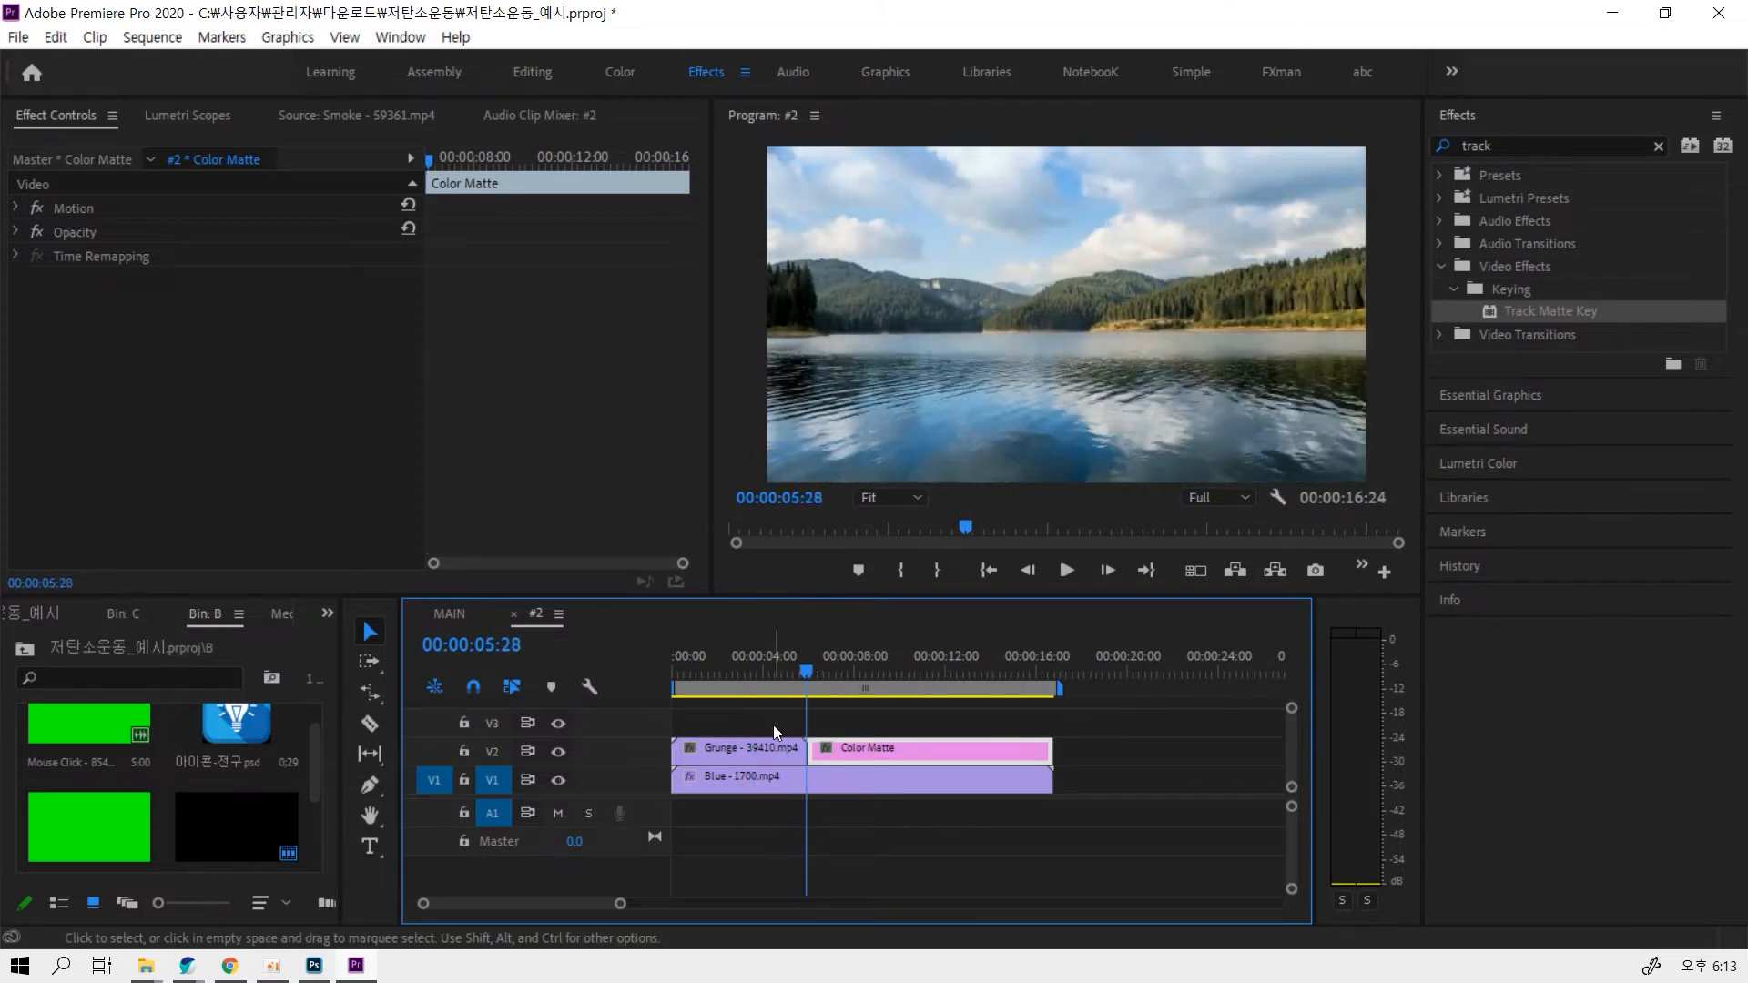
click(756, 752)
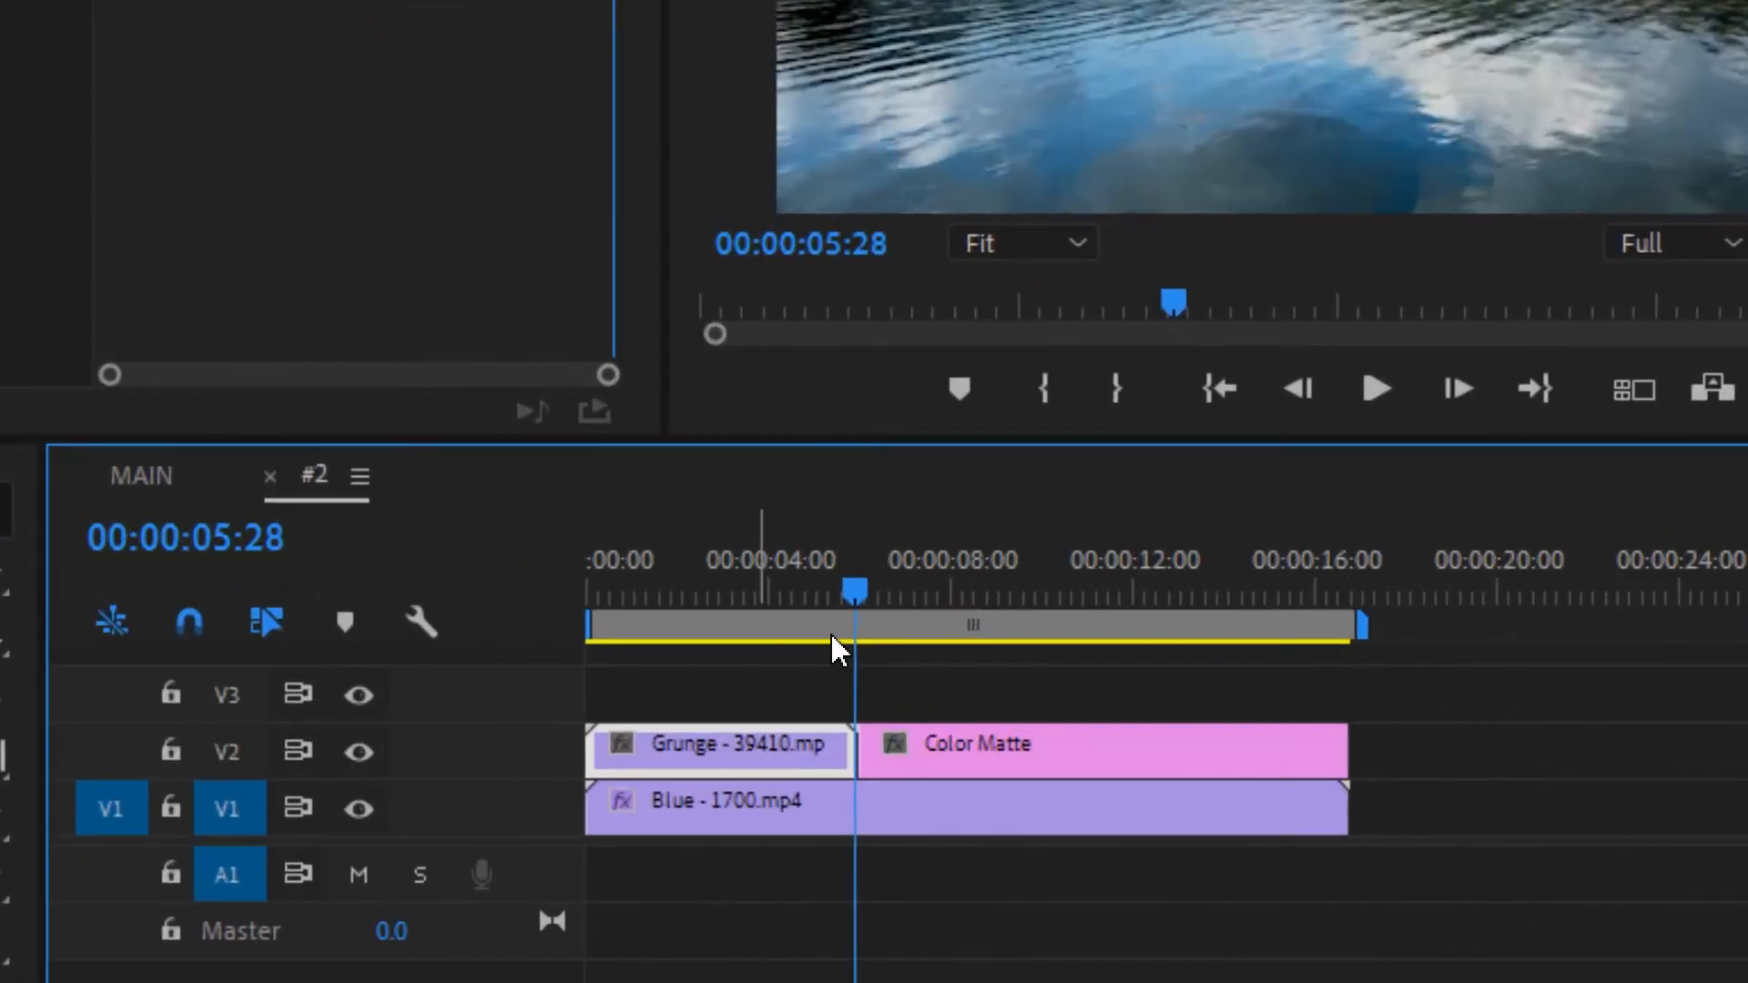
drag(790, 671, 780, 670)
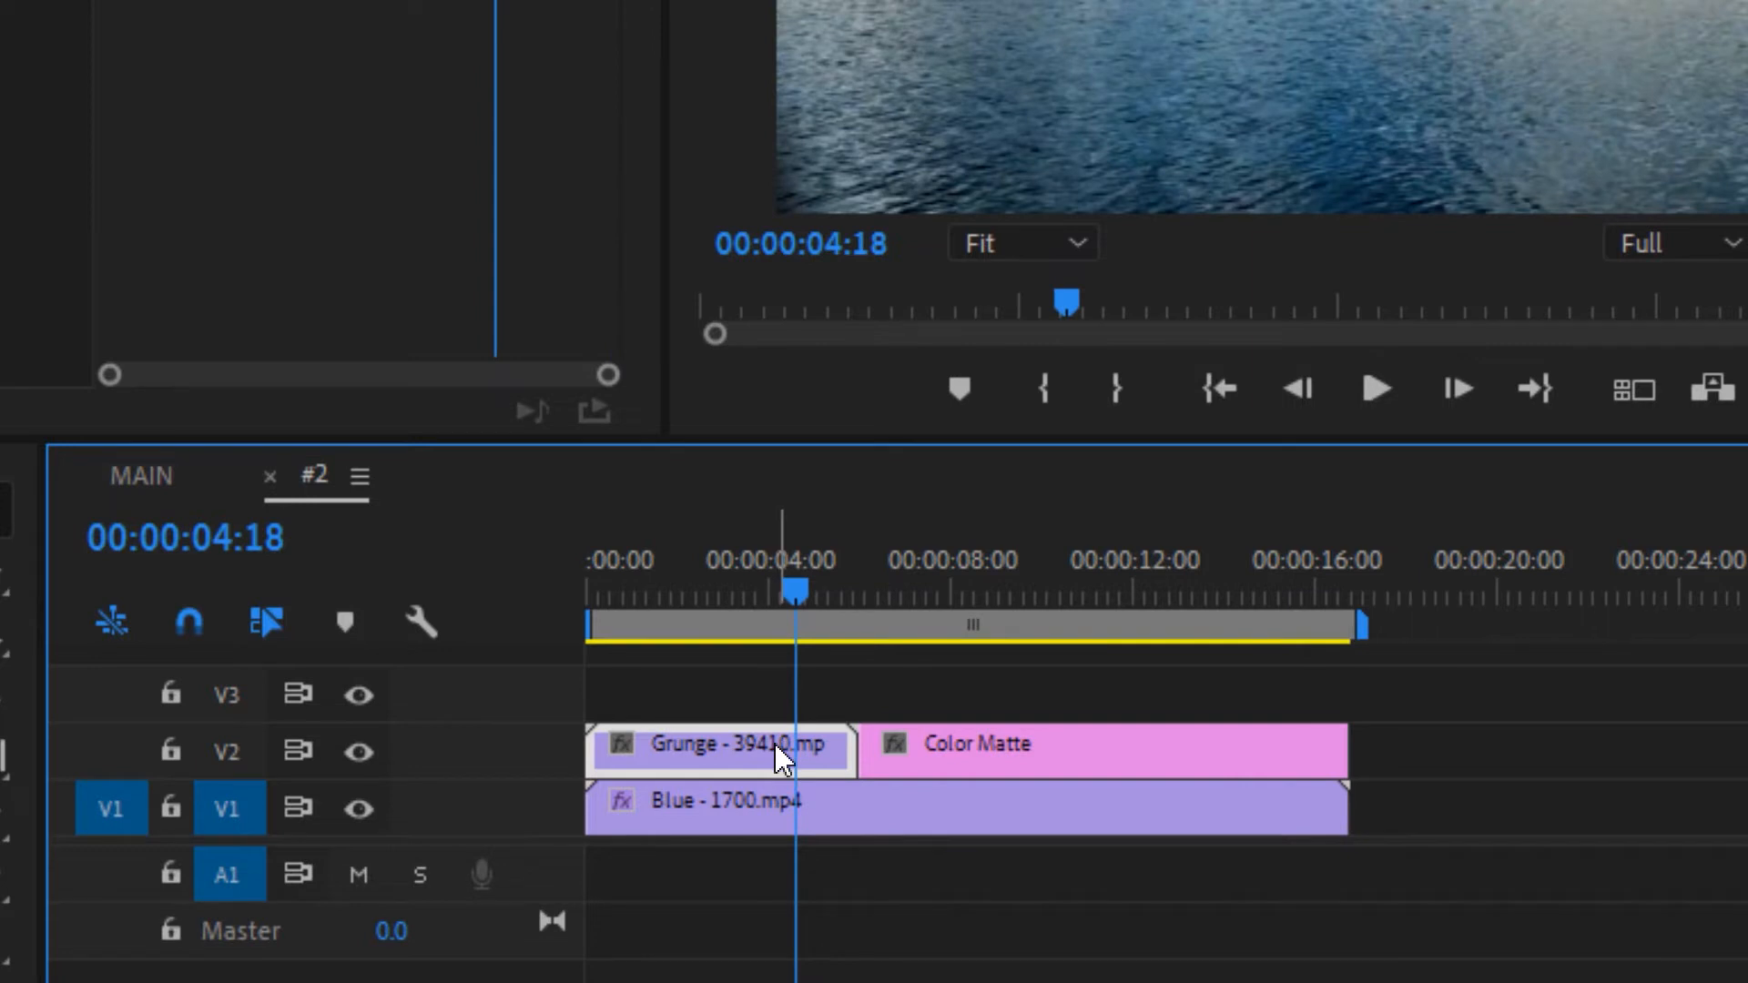
key(Down)
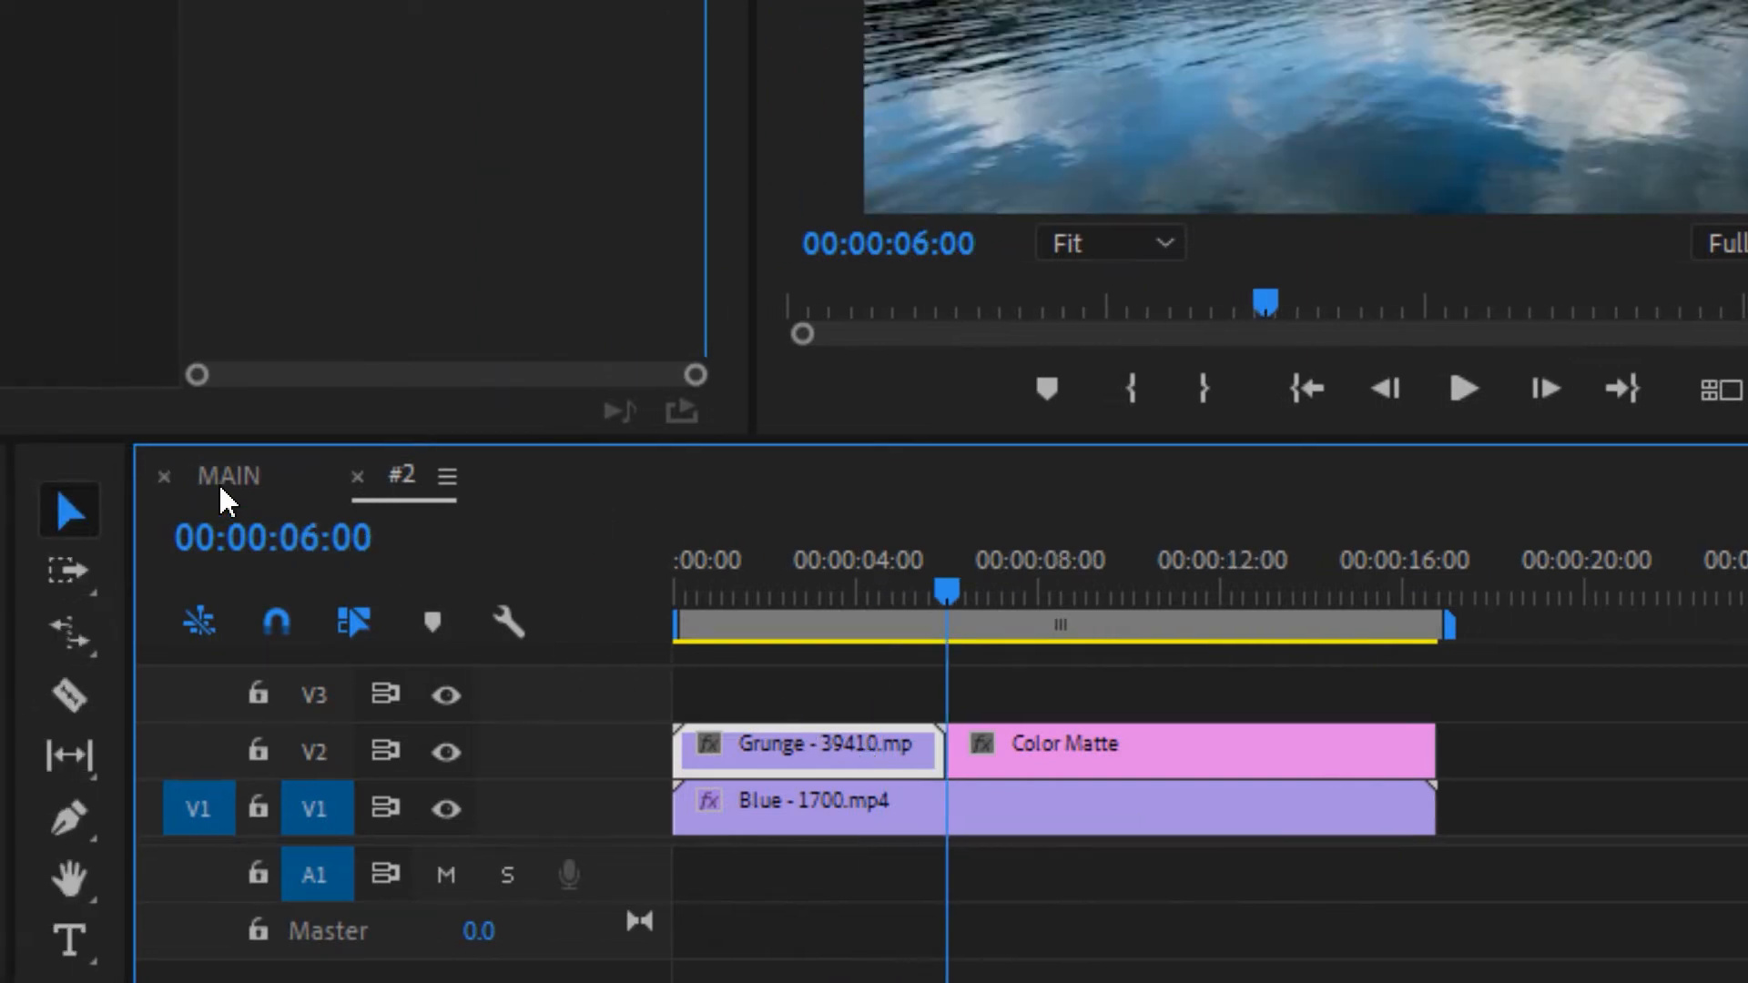
Review the reveal in MAIN up to 00:00:37:11, then select the nested #01 clip with the playhead at 00:00:29:11
click(220, 476)
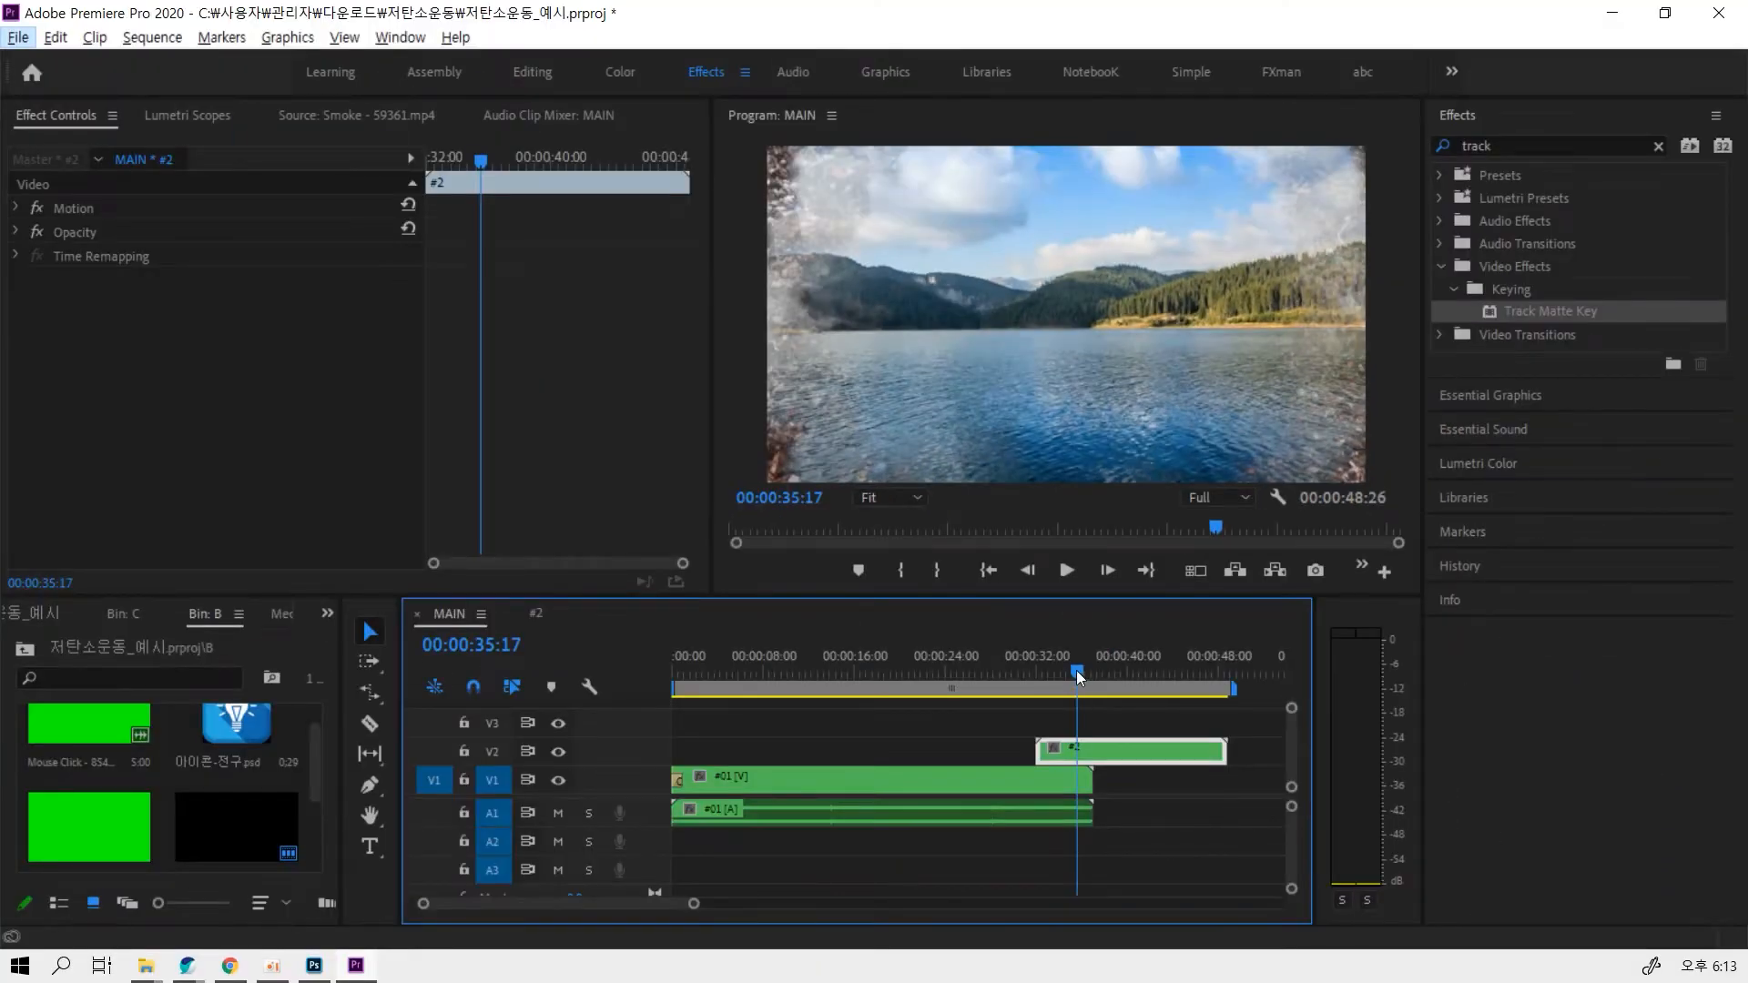
mouse_move(1077, 676)
mouse_down()
mouse_move(1038, 682)
mouse_move(1092, 680)
mouse_move(980, 711)
mouse_move(1099, 701)
mouse_up()
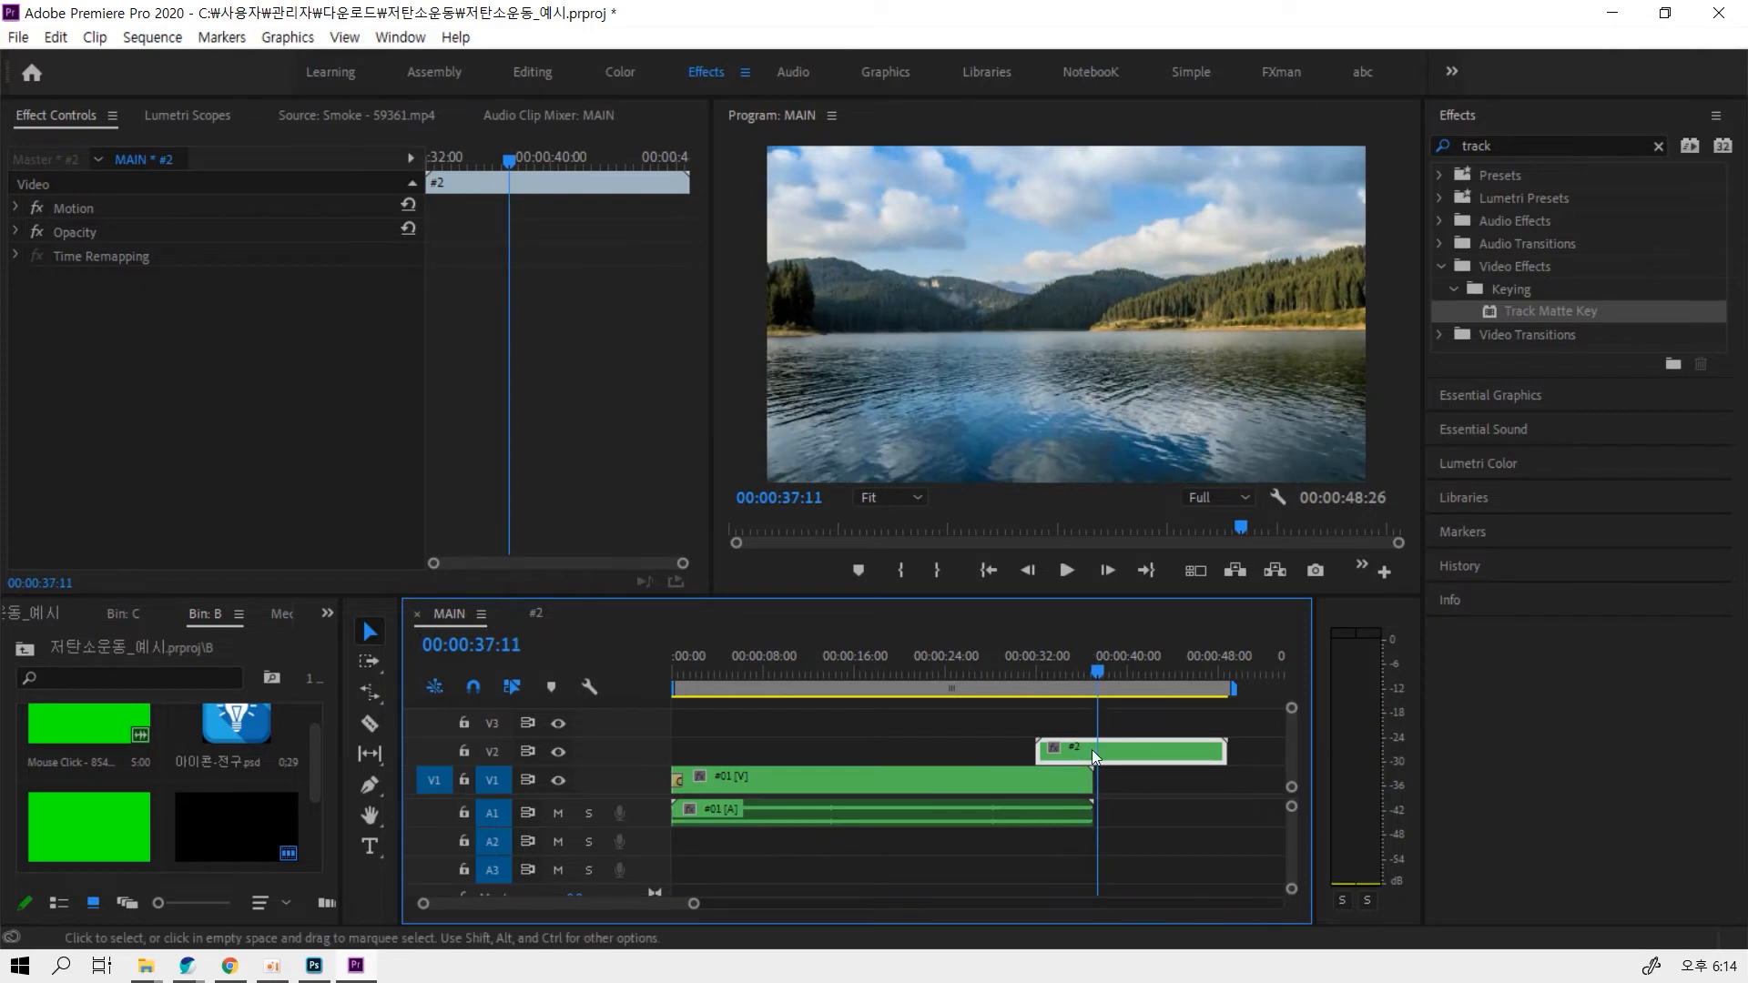
drag(1100, 678, 1005, 674)
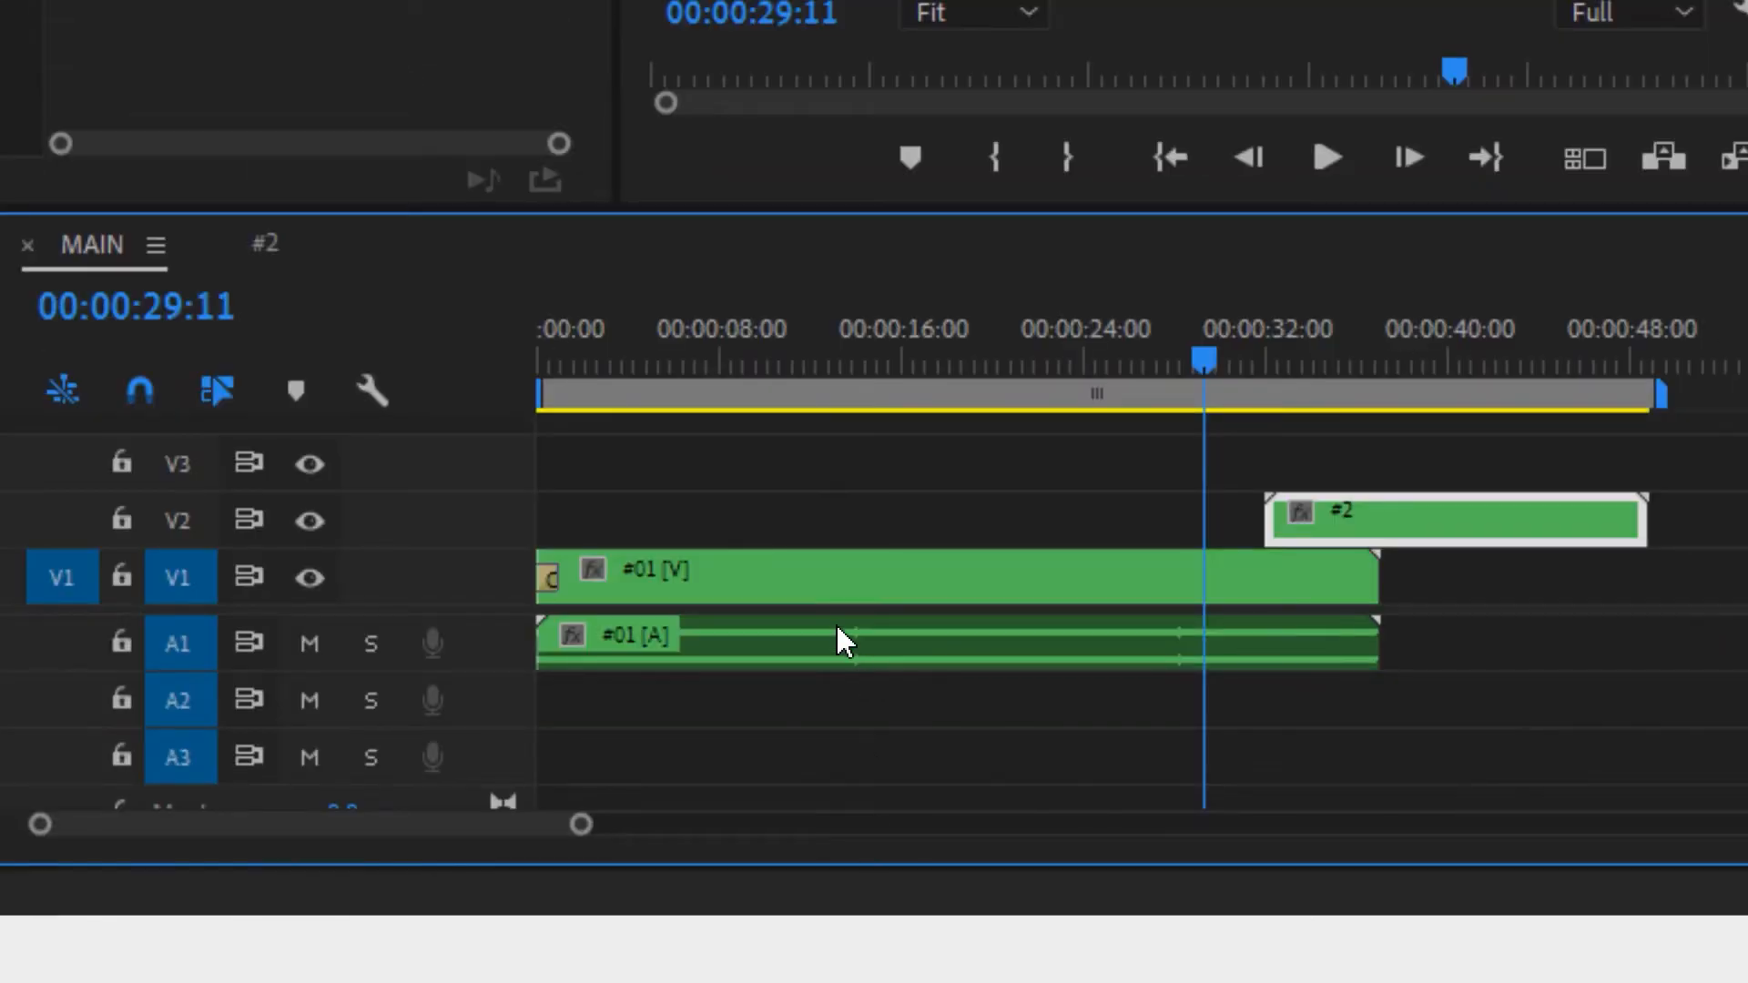
click(831, 596)
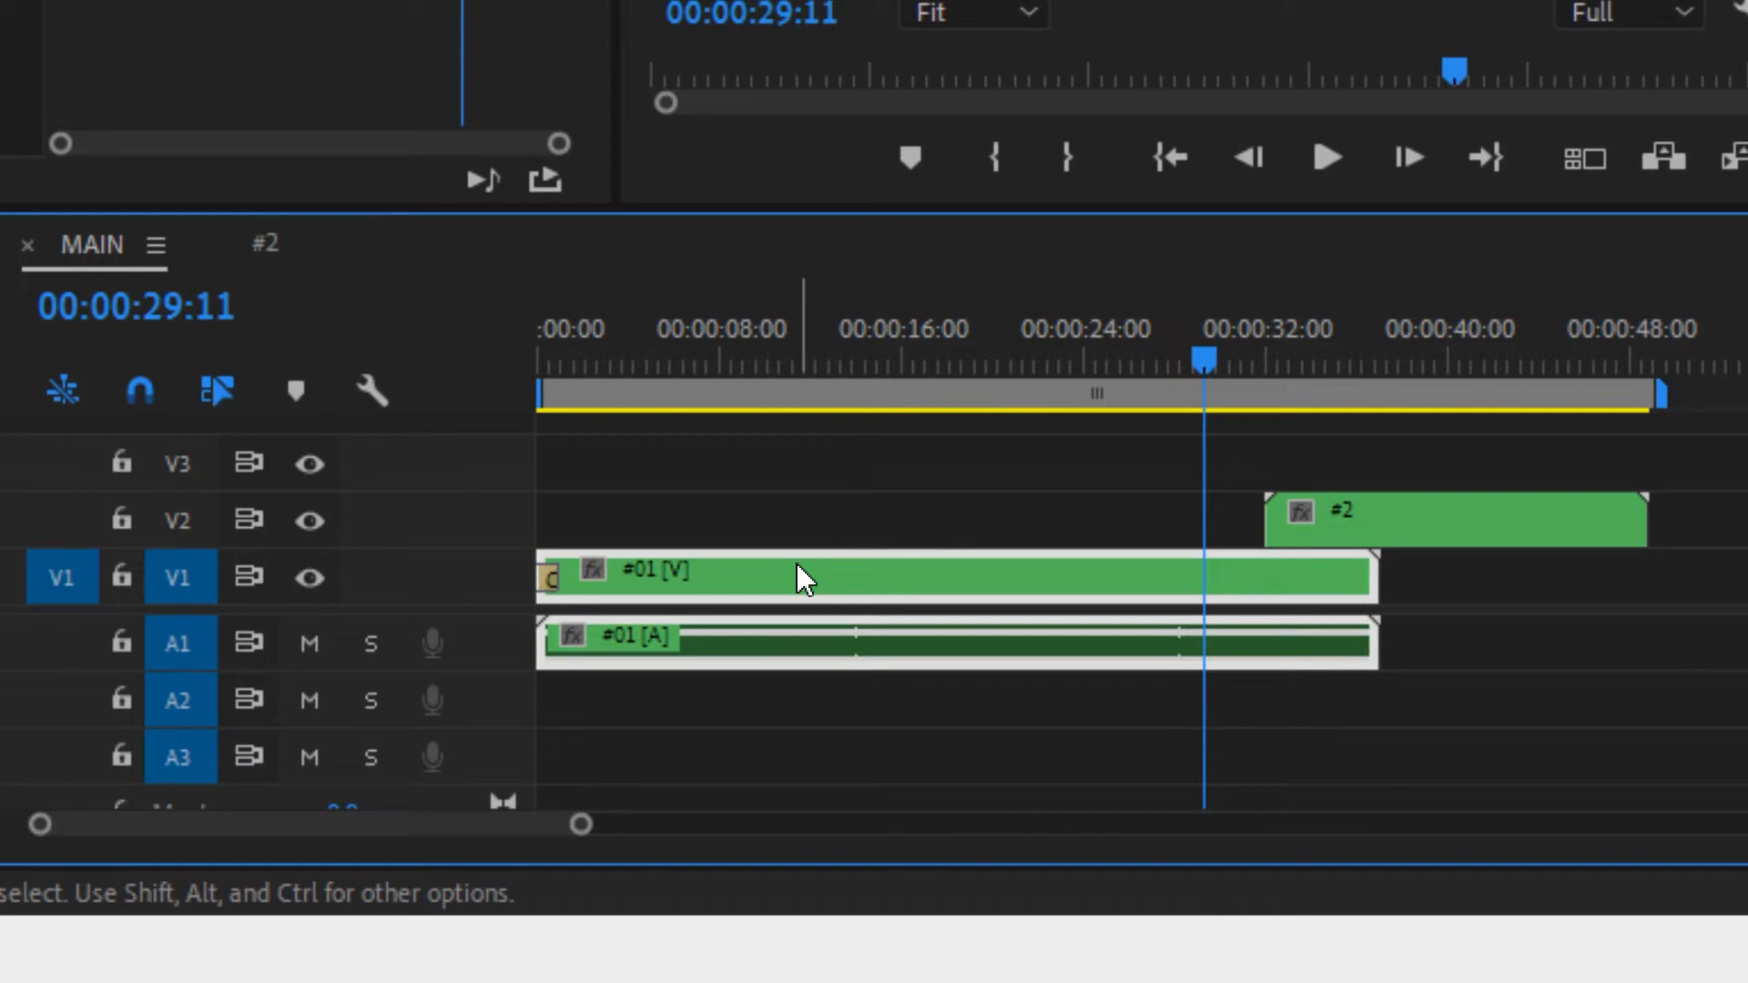
Open the nested #01 sequence at its start and show the contents of bin A in a maximized view
double_click(796, 570)
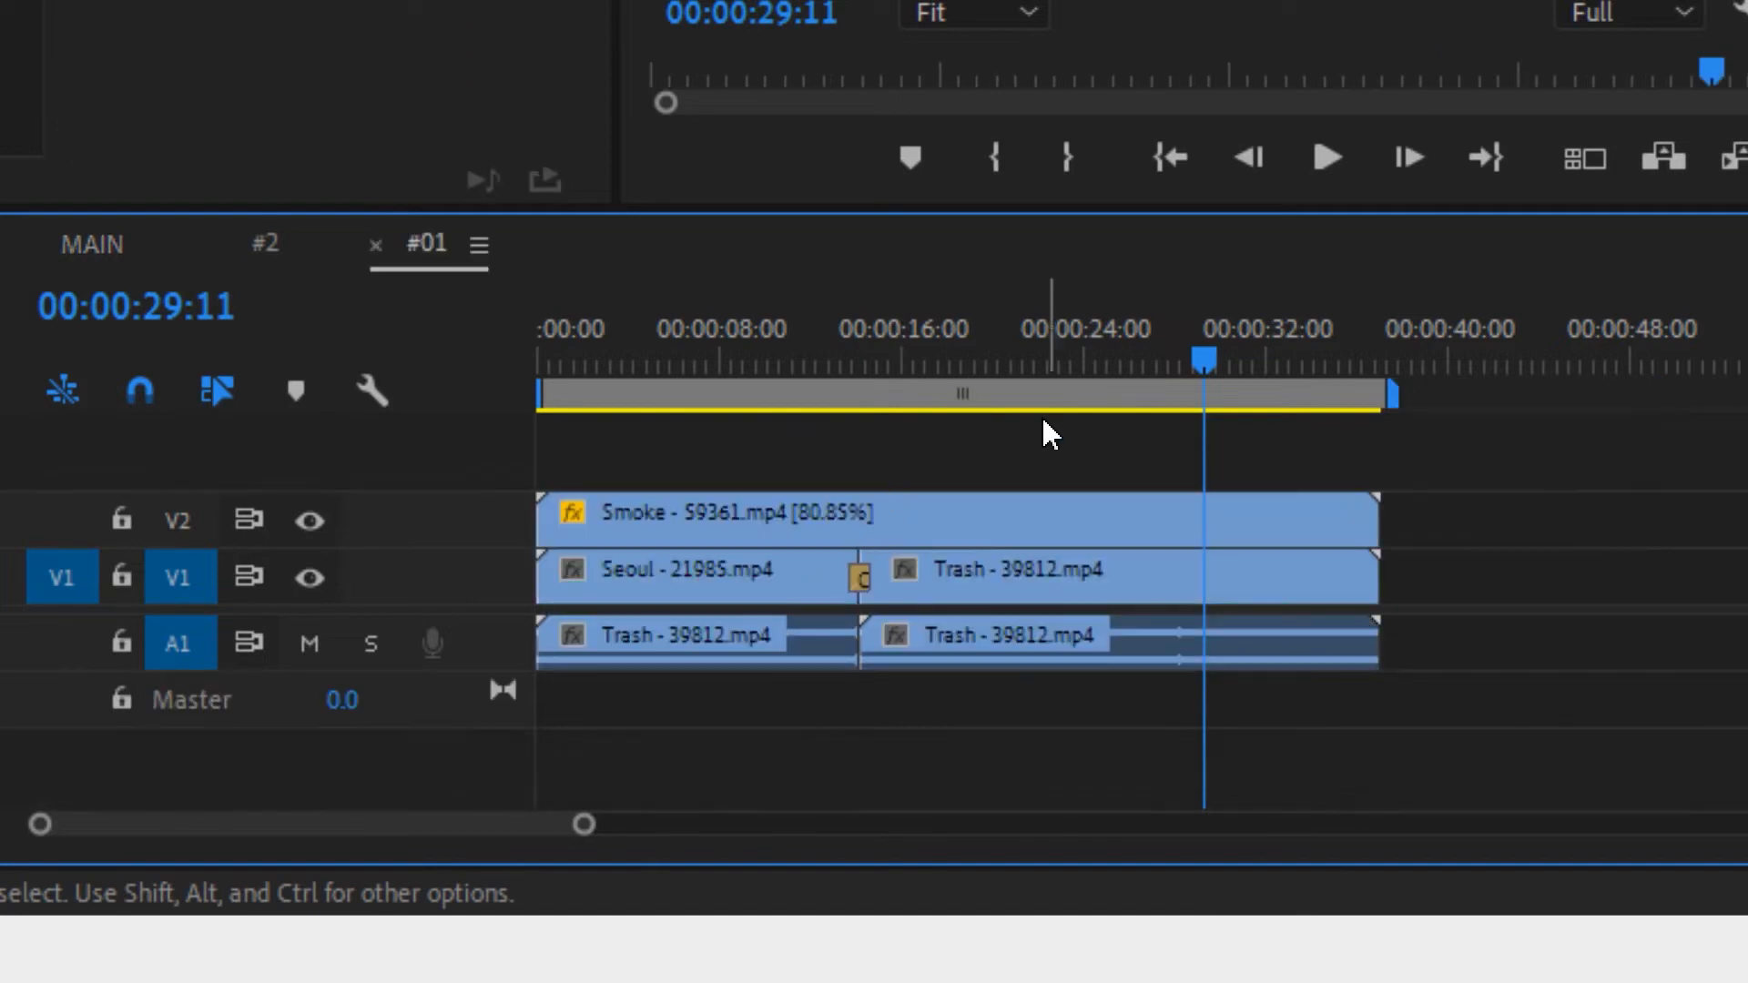
key(Home)
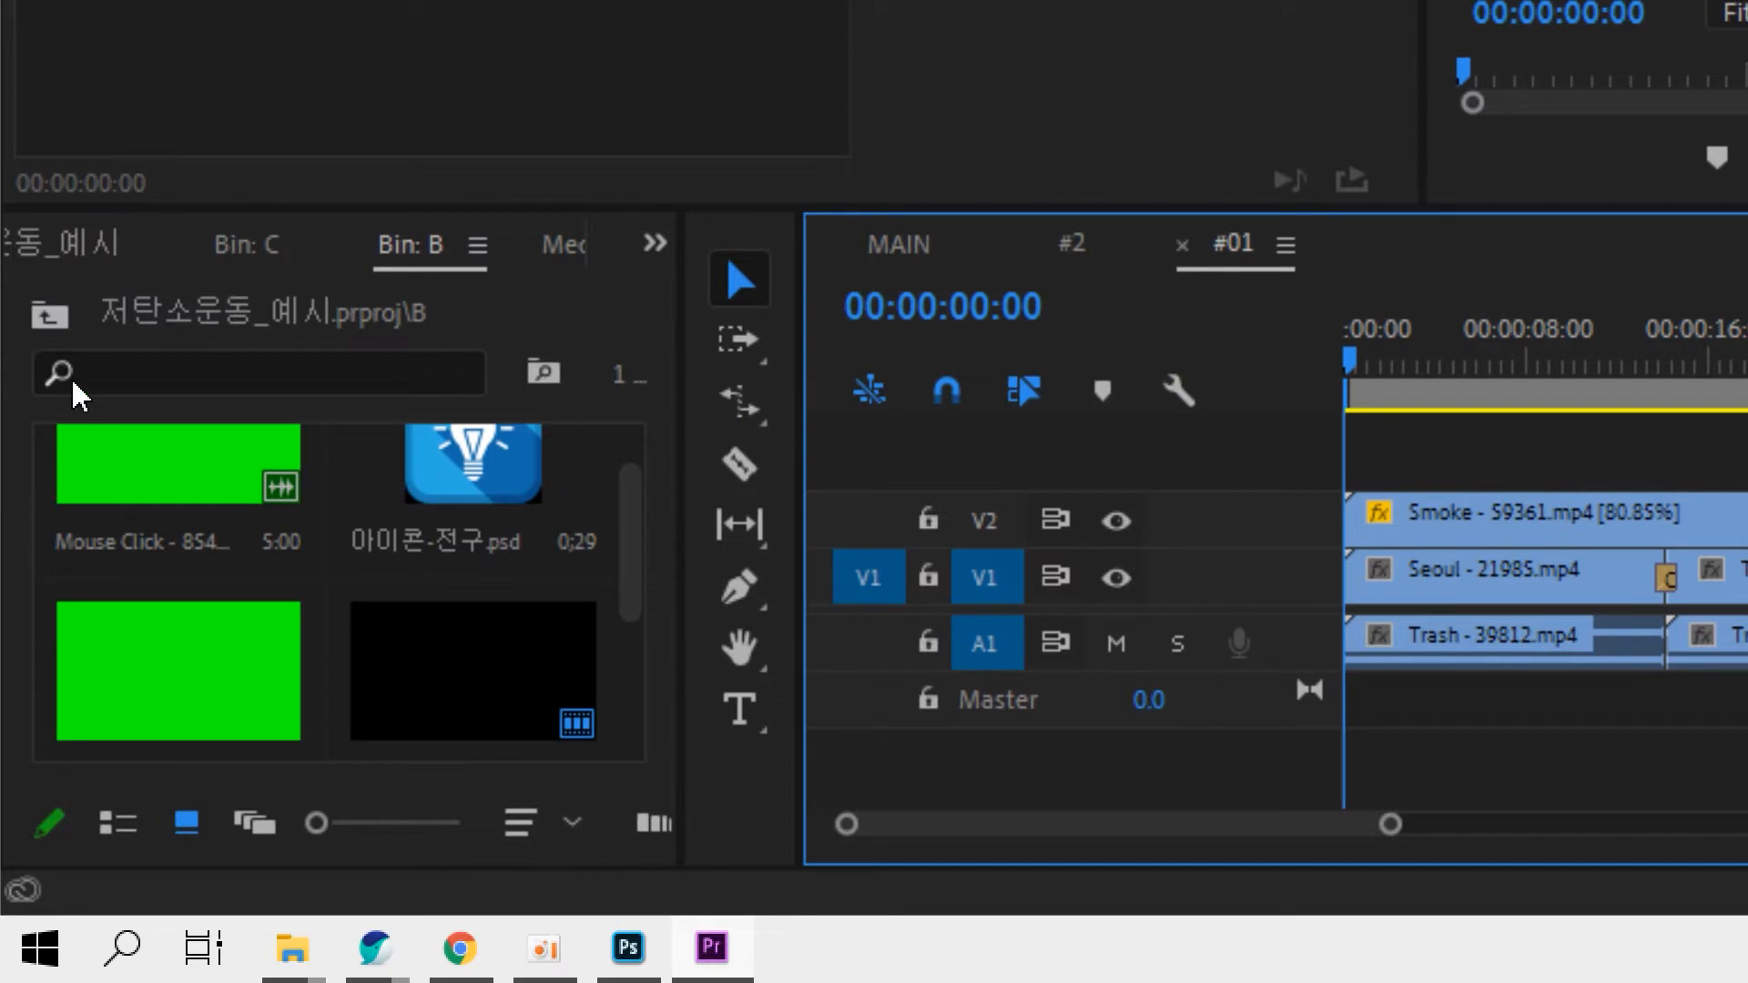
click(52, 319)
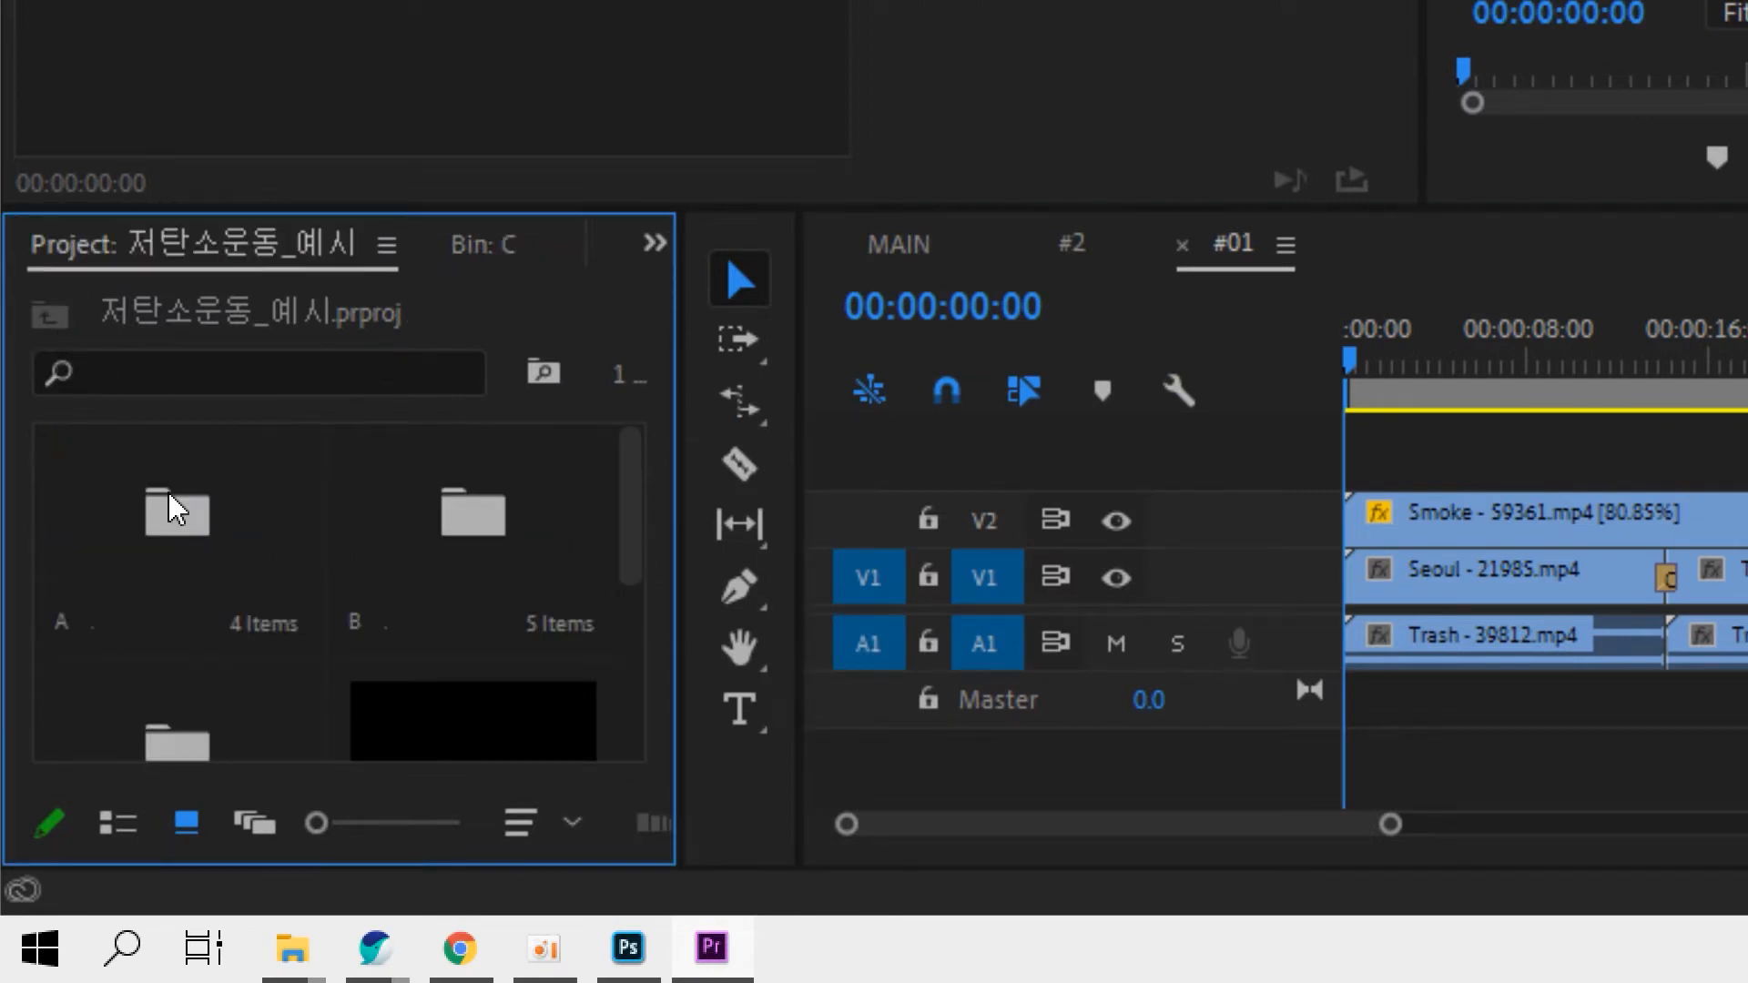
double_click(177, 506)
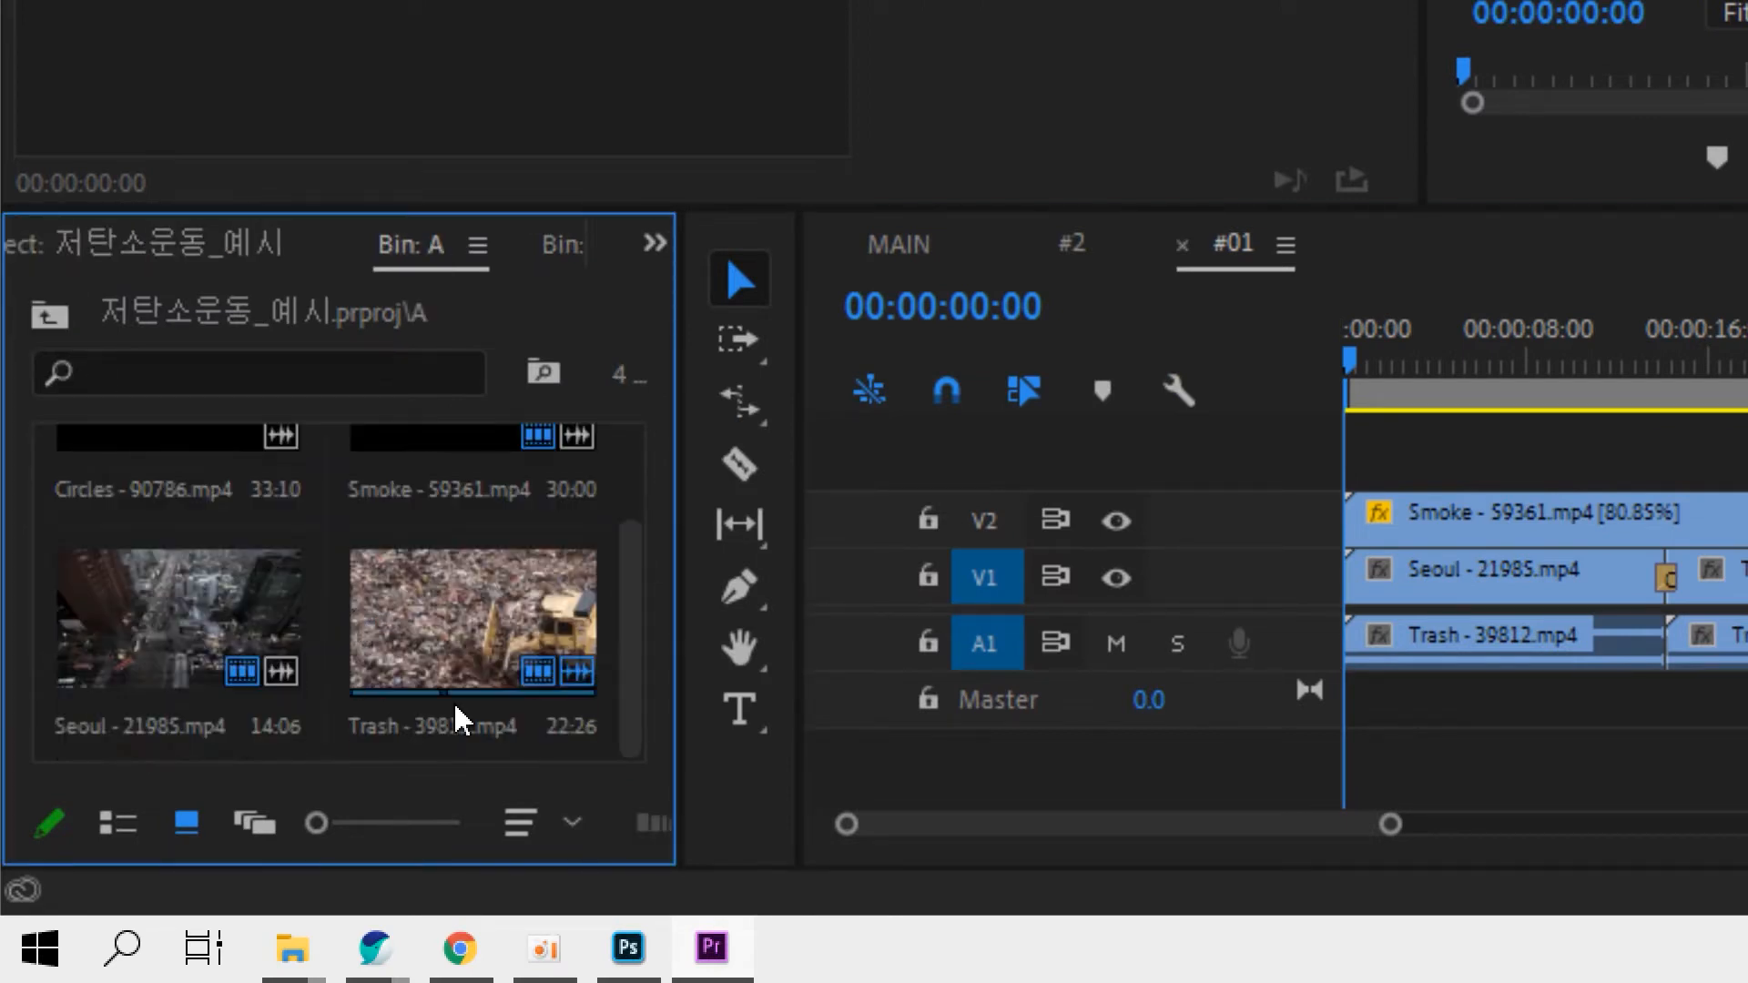
right_click(502, 736)
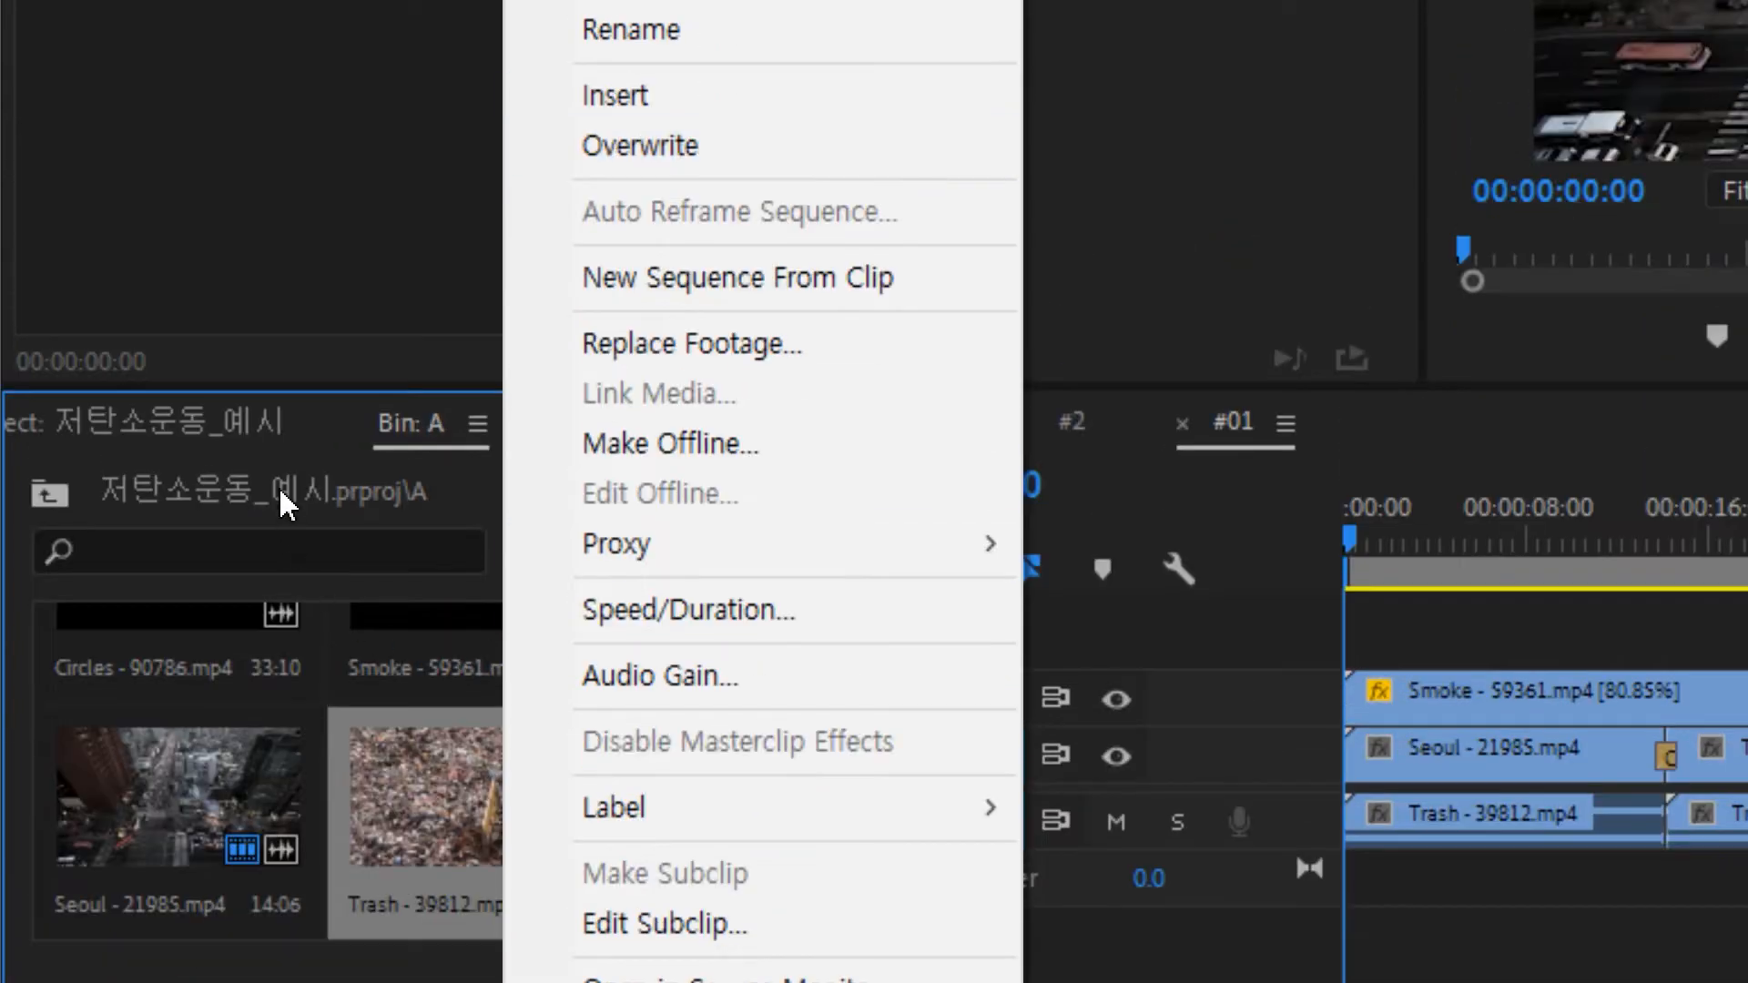
click(417, 433)
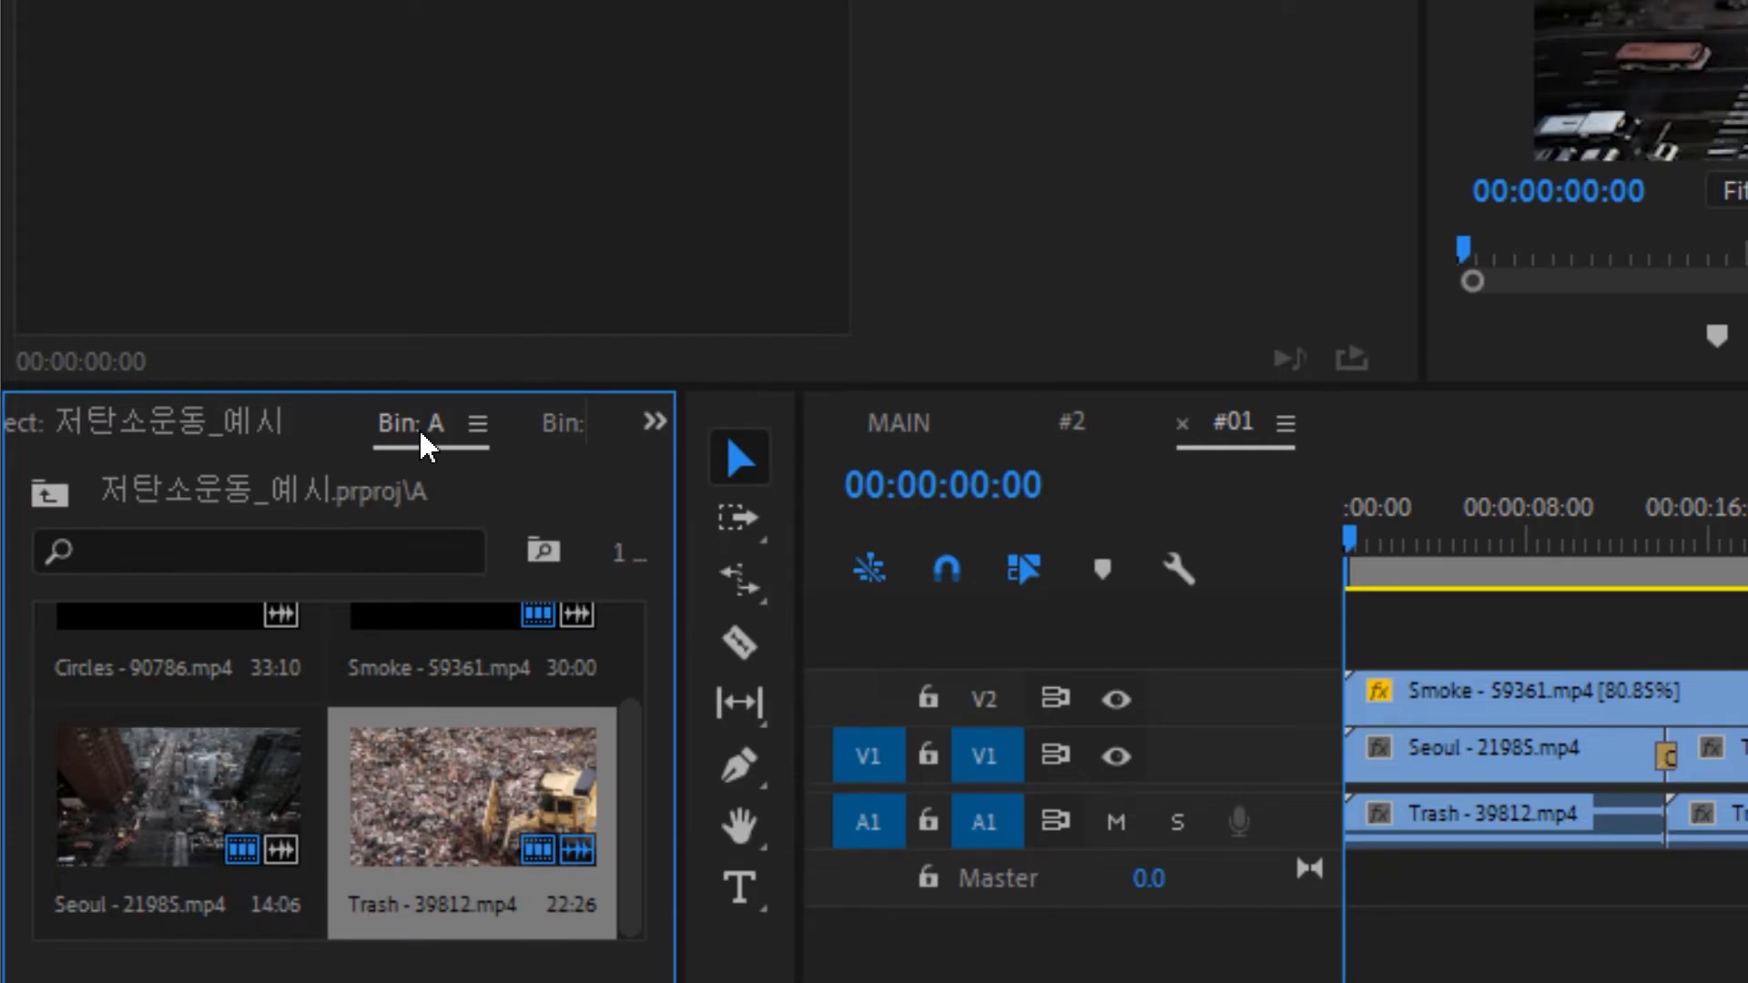
double_click(420, 430)
Create a black 1920 × 1080 color matte at 29.97 fps with square pixels in bin A, keeping the suggested name
right_click(588, 803)
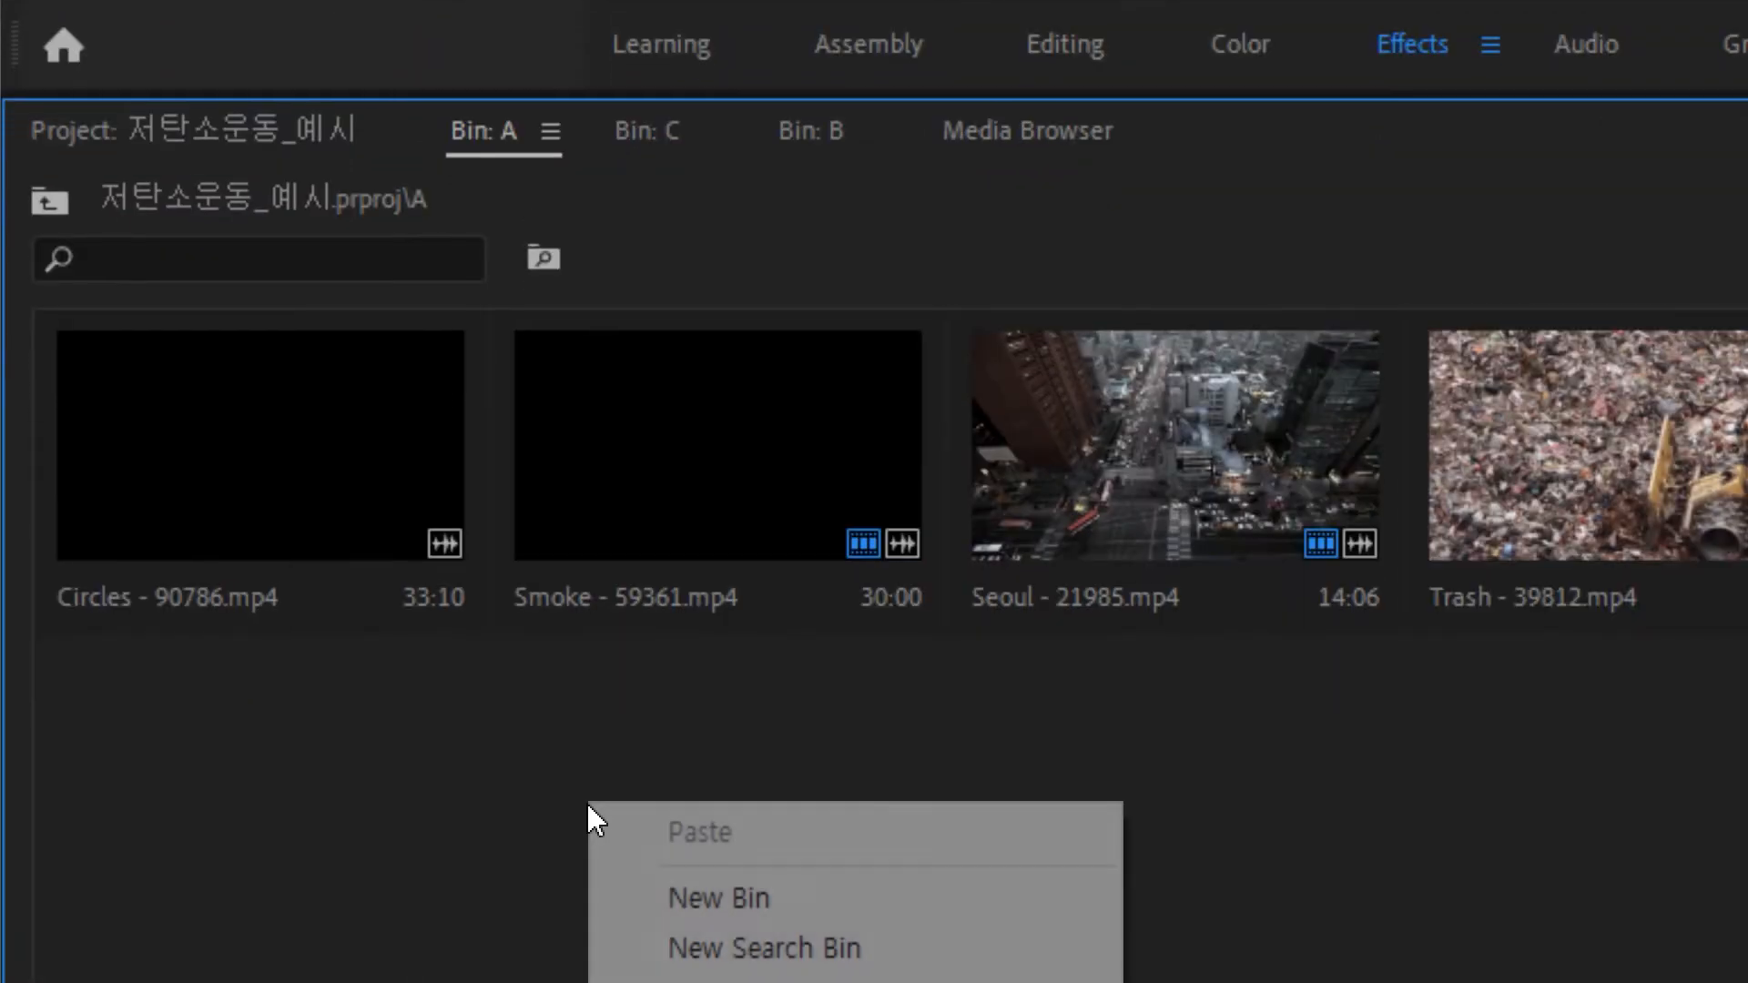
mouse_move(791, 591)
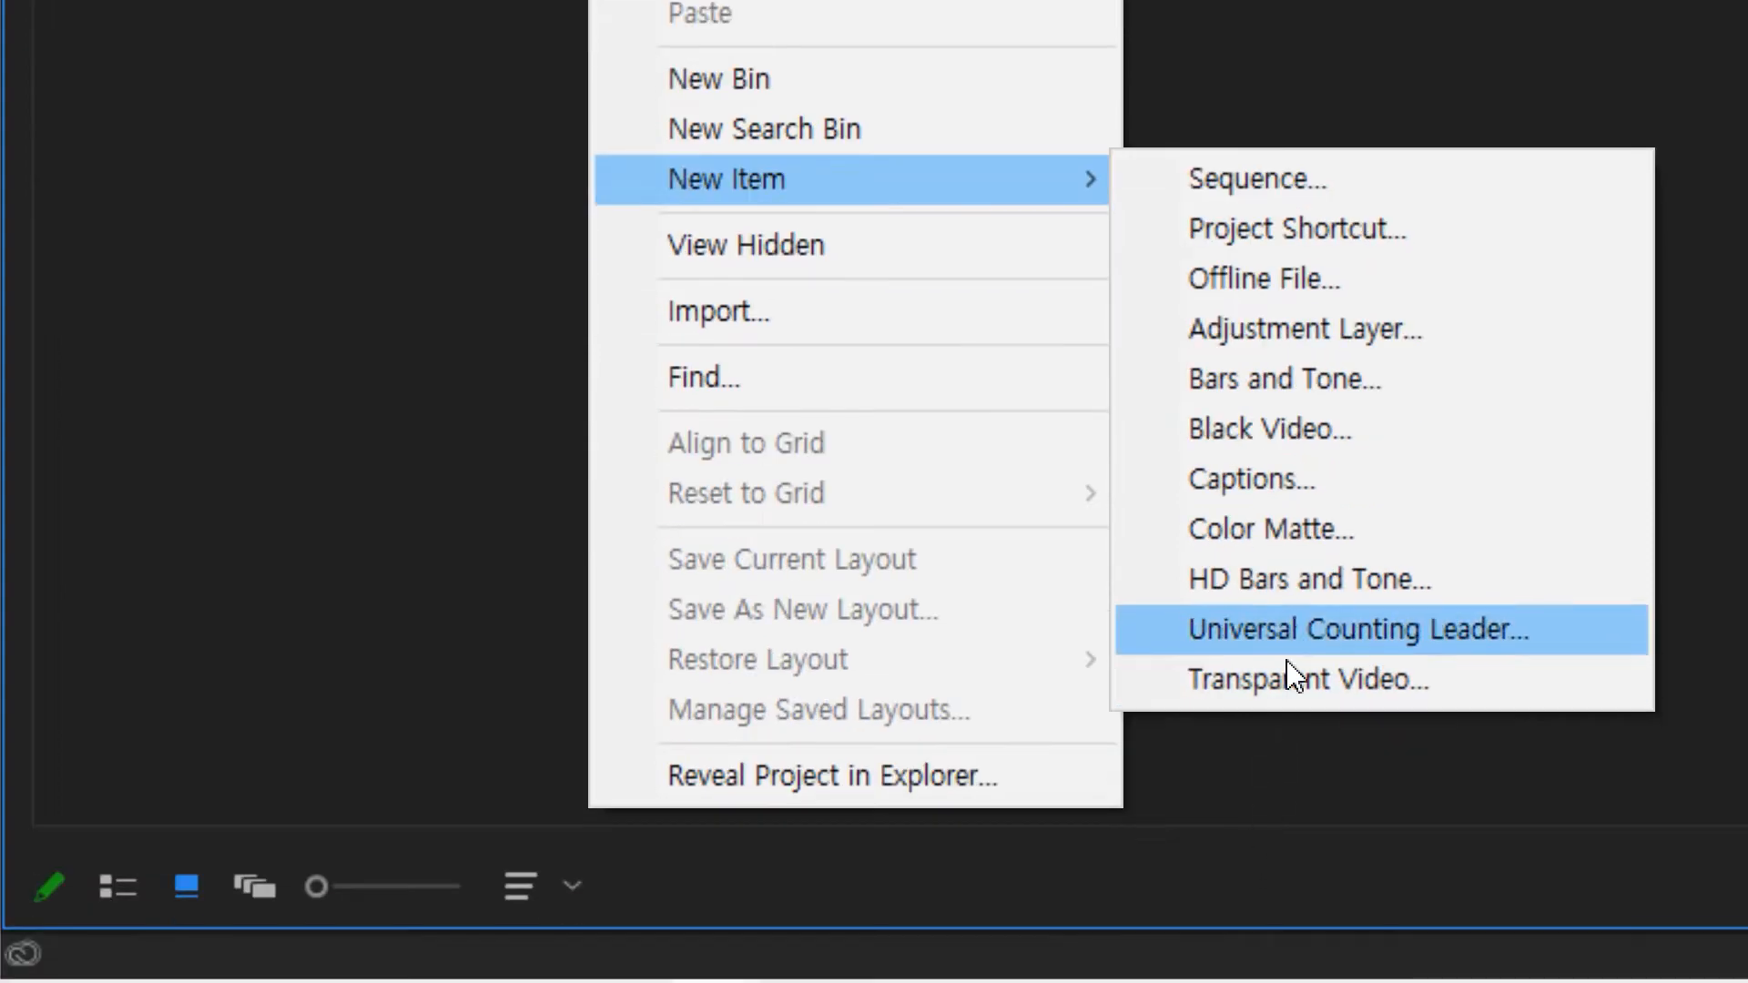
click(1295, 540)
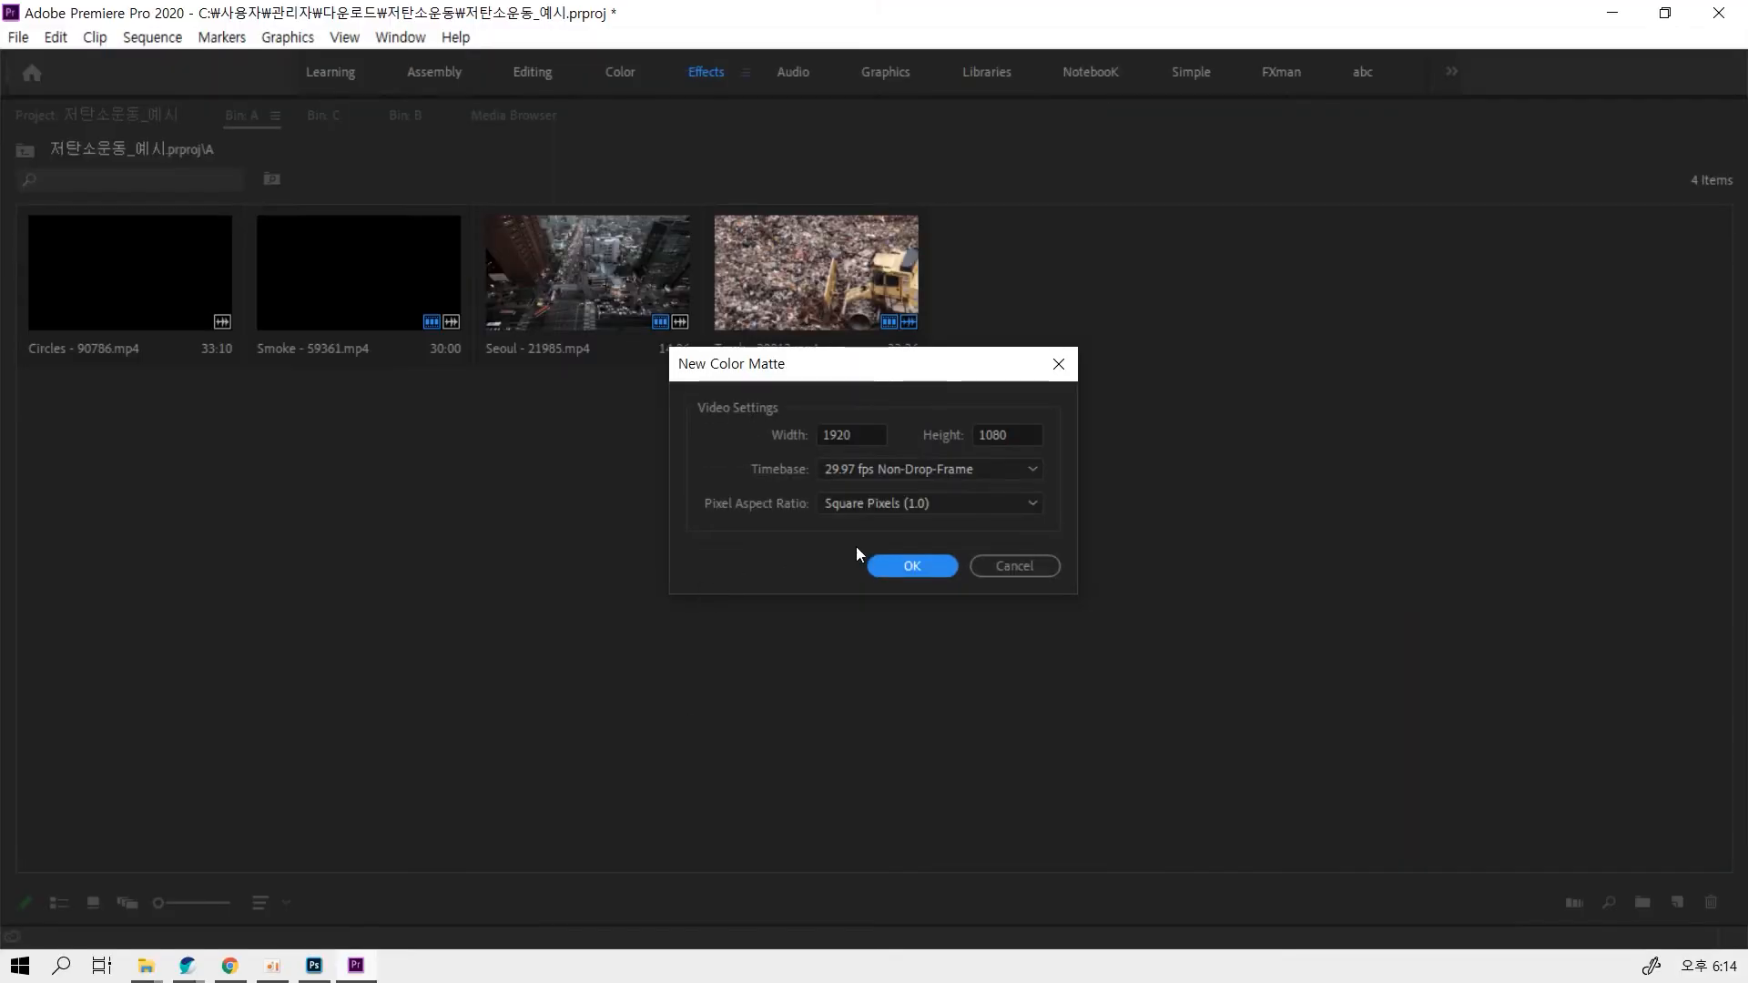
click(911, 566)
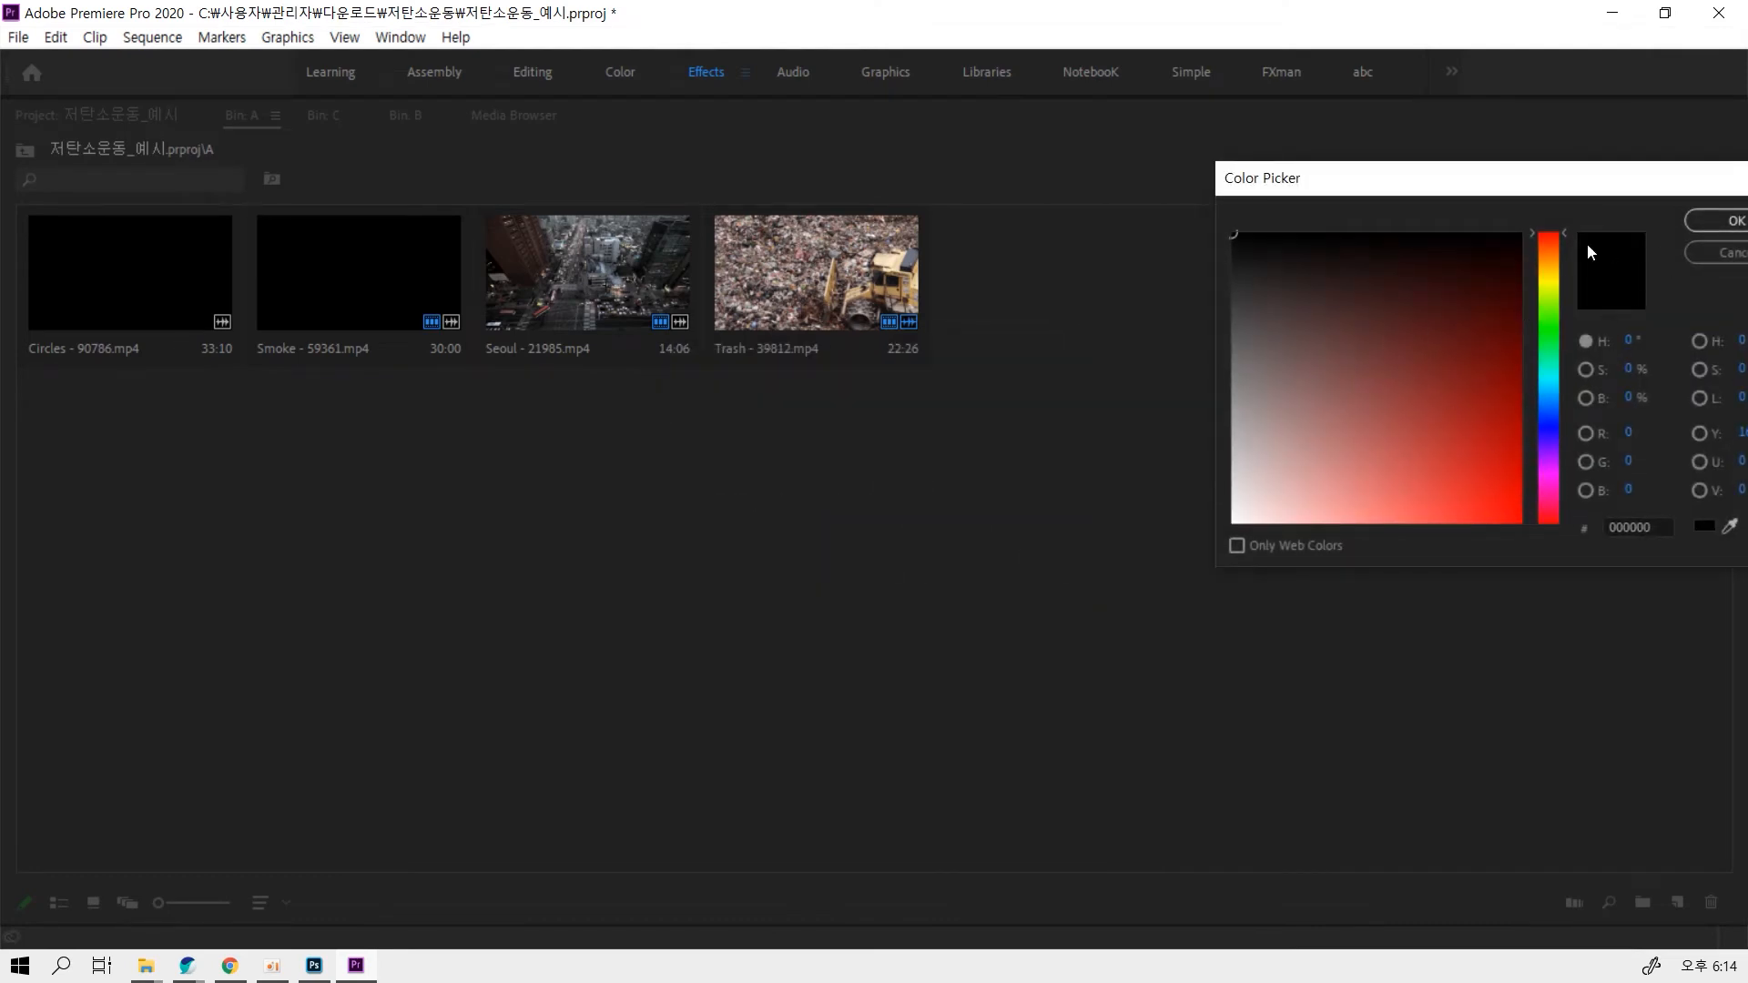
click(1715, 223)
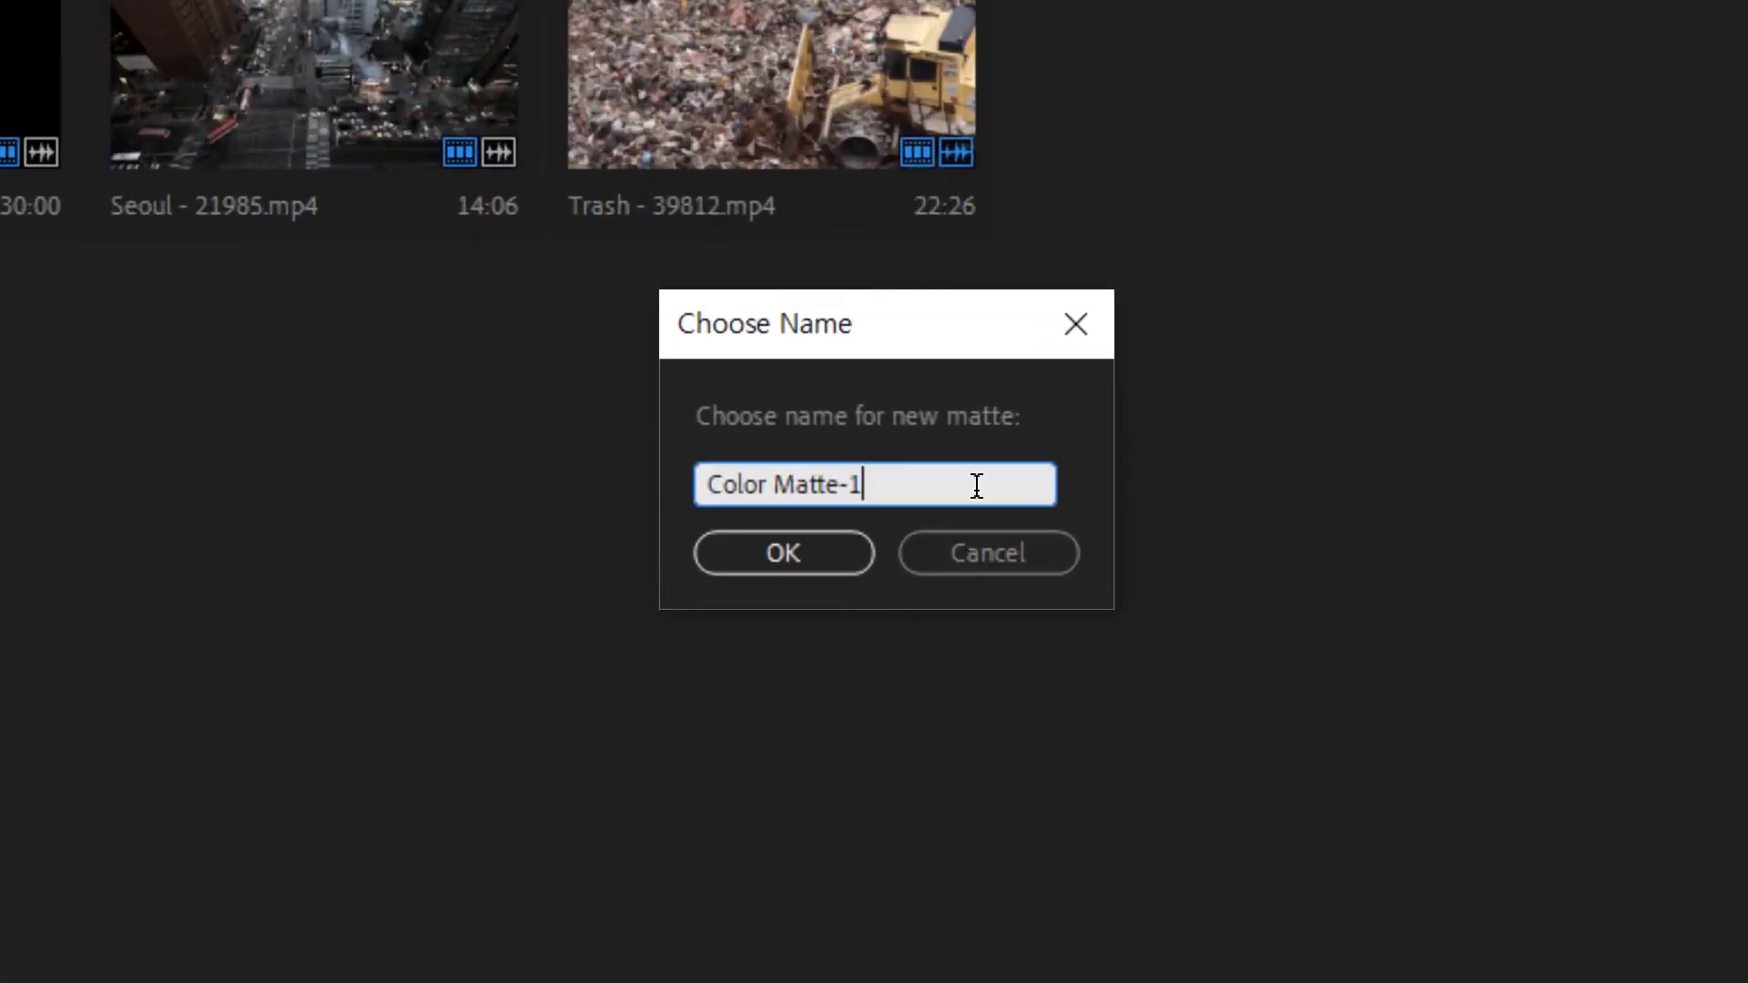
key(Return)
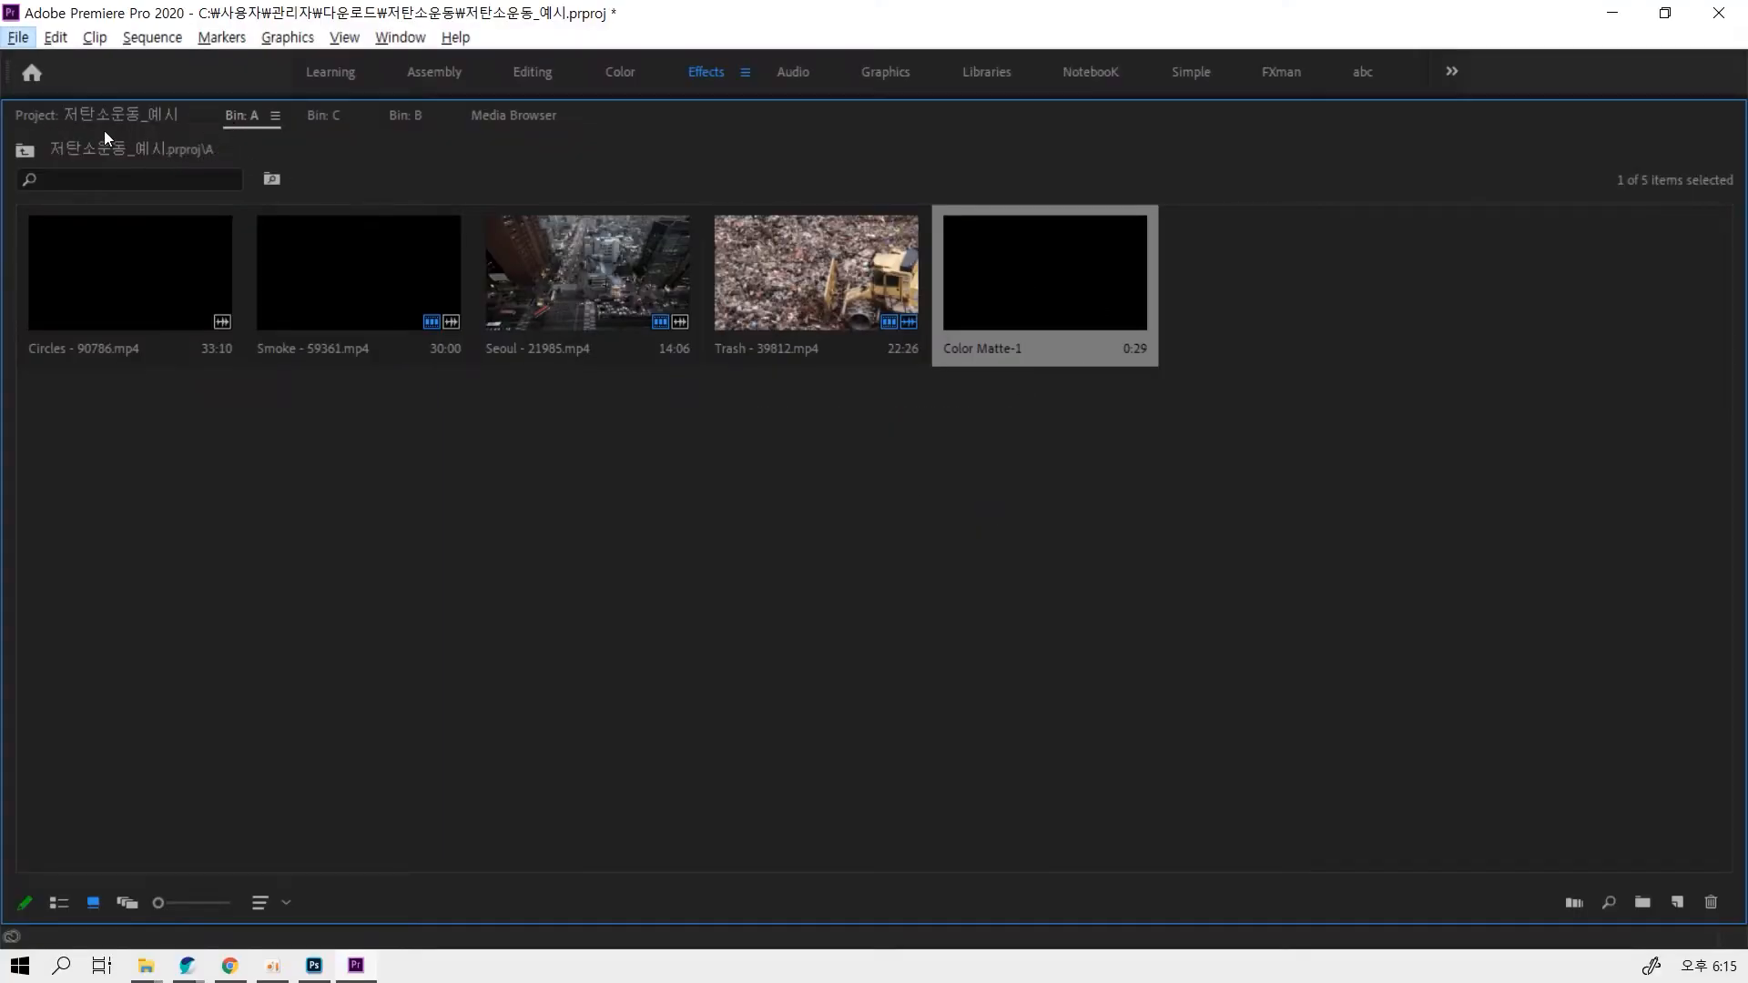
Restore the workspace, enlarge the bin area, and place the black color matte on V3 at the start of #01
click(398, 617)
key(grave)
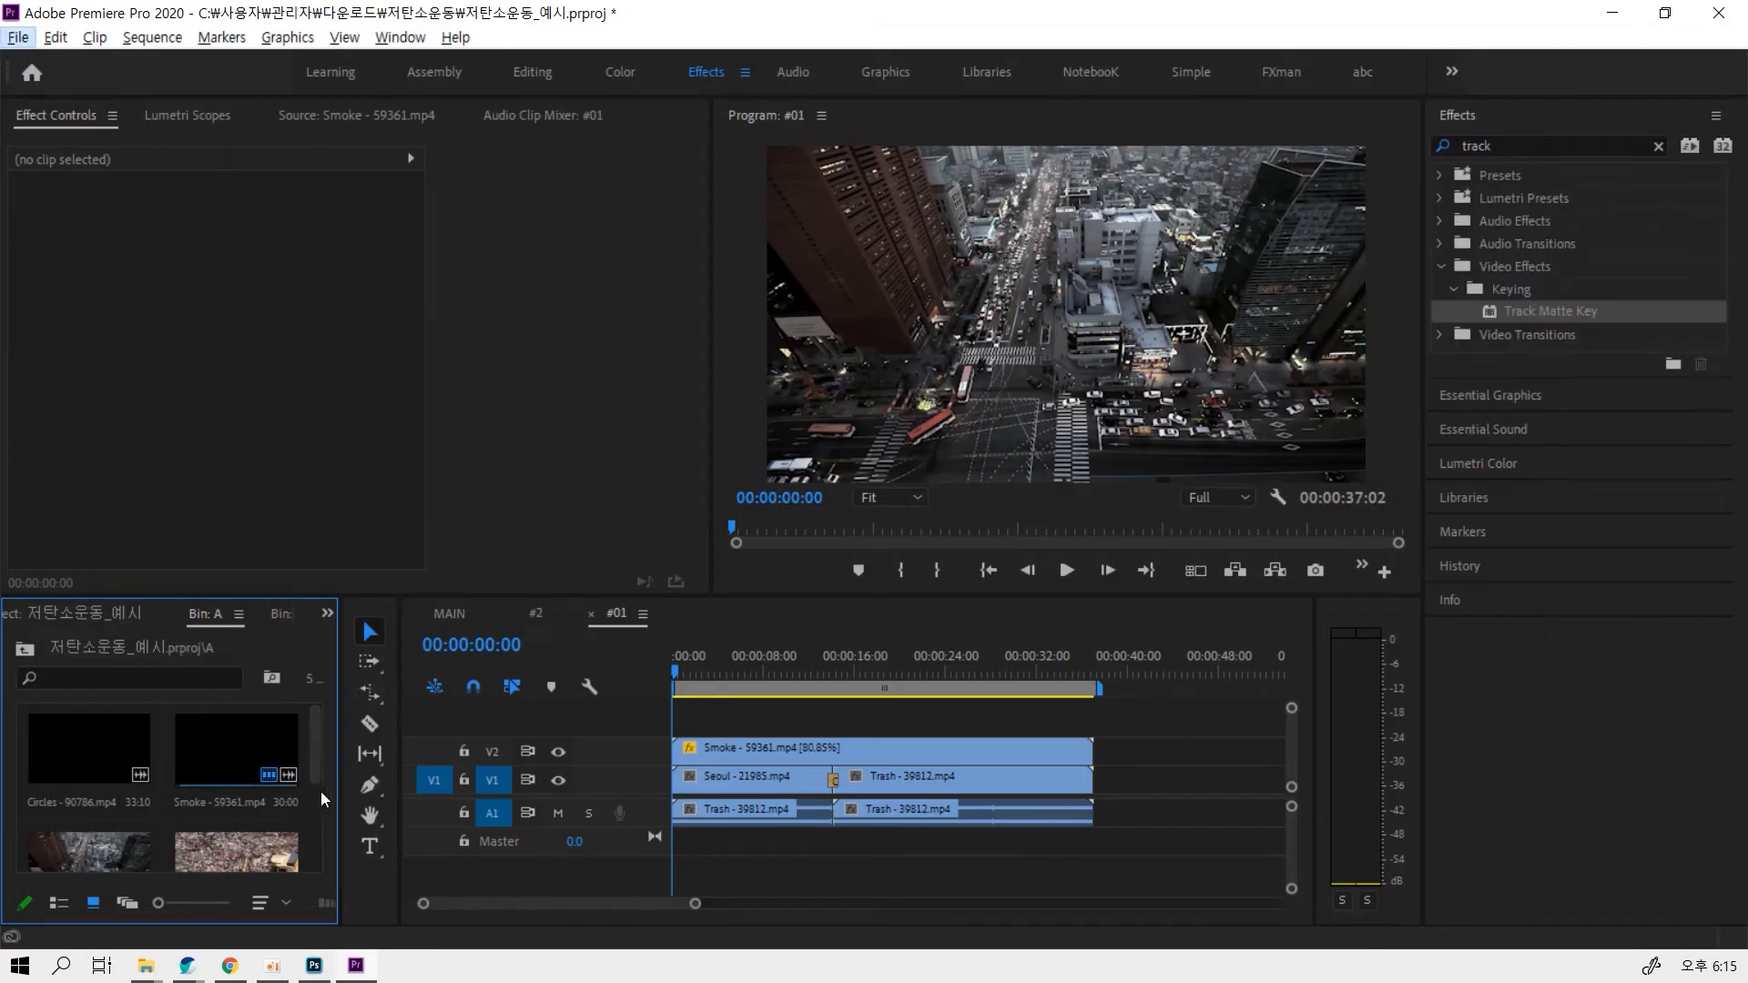
drag(339, 799, 430, 800)
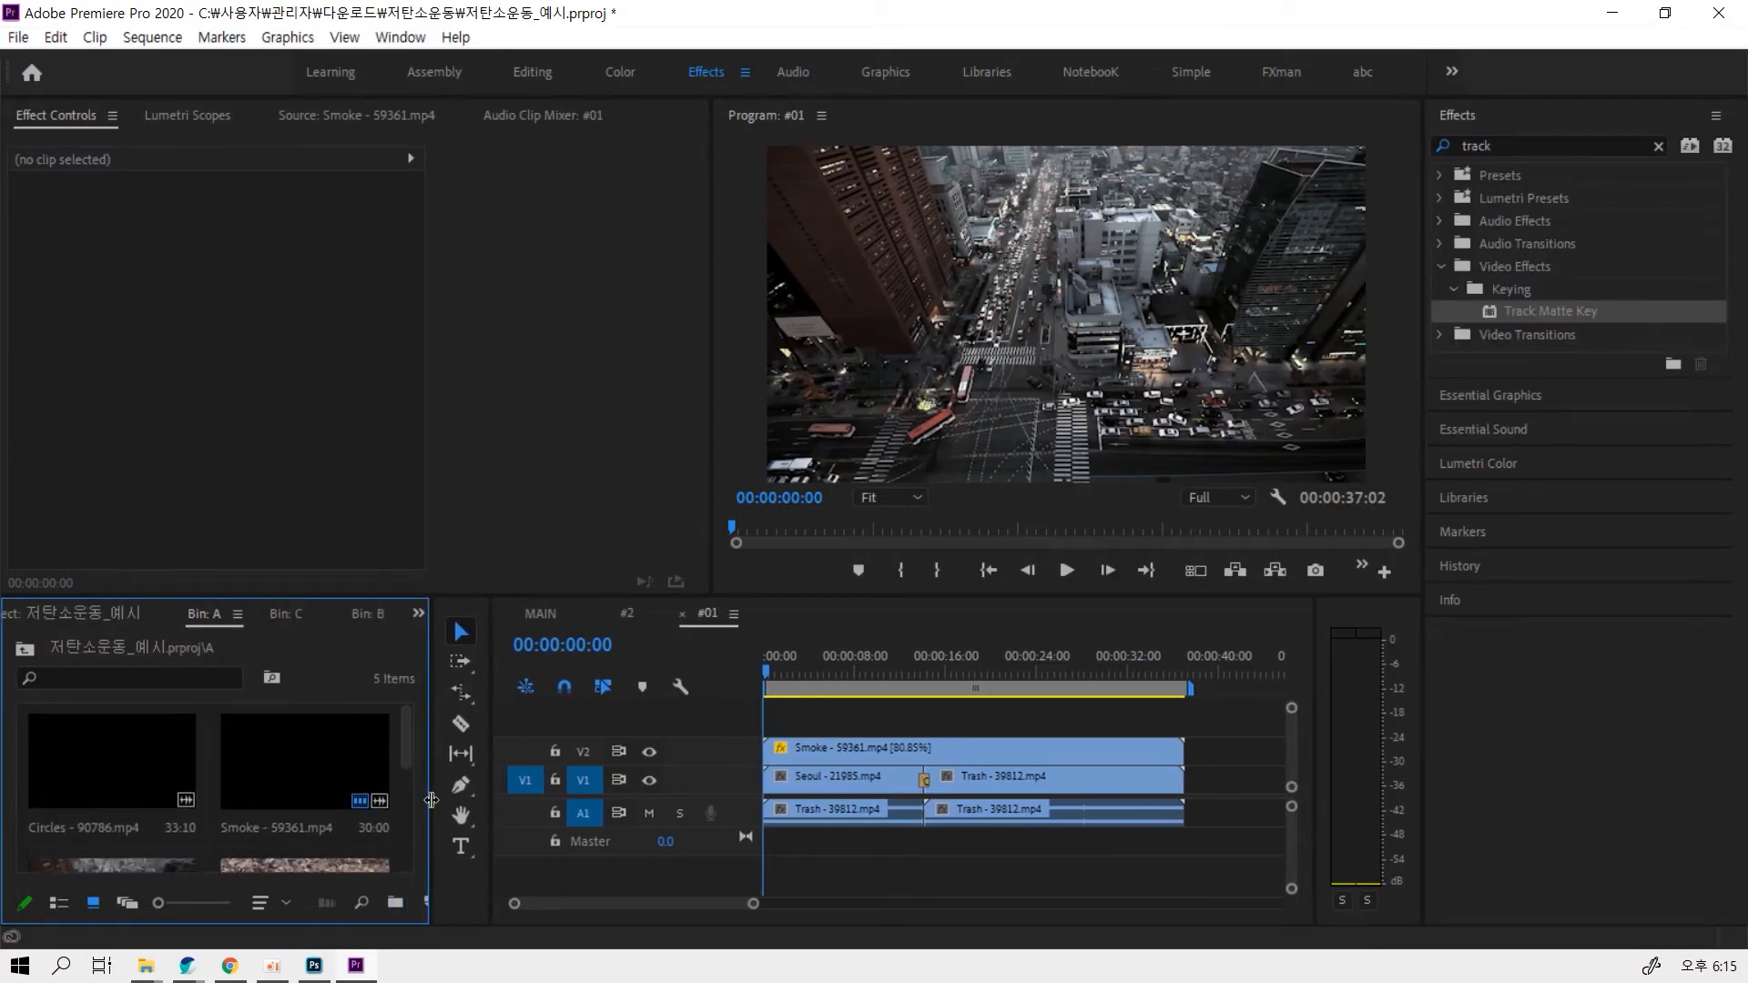
drag(321, 597, 341, 446)
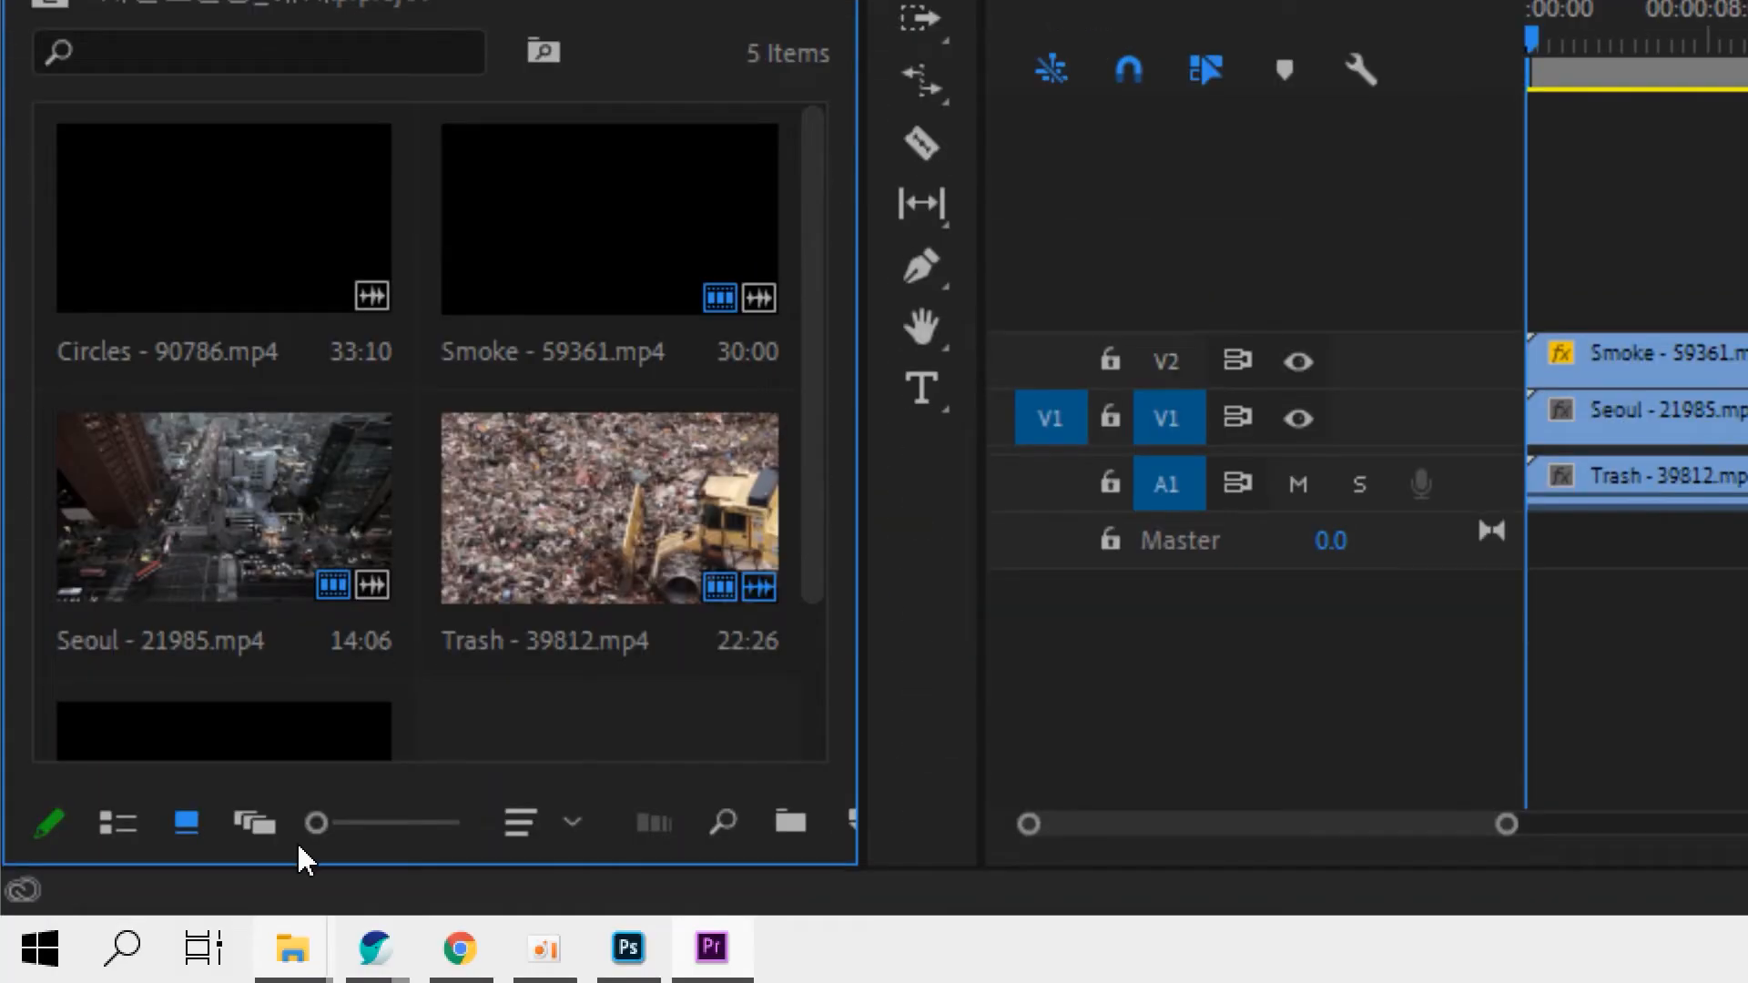
scroll(273, 683, down, 2)
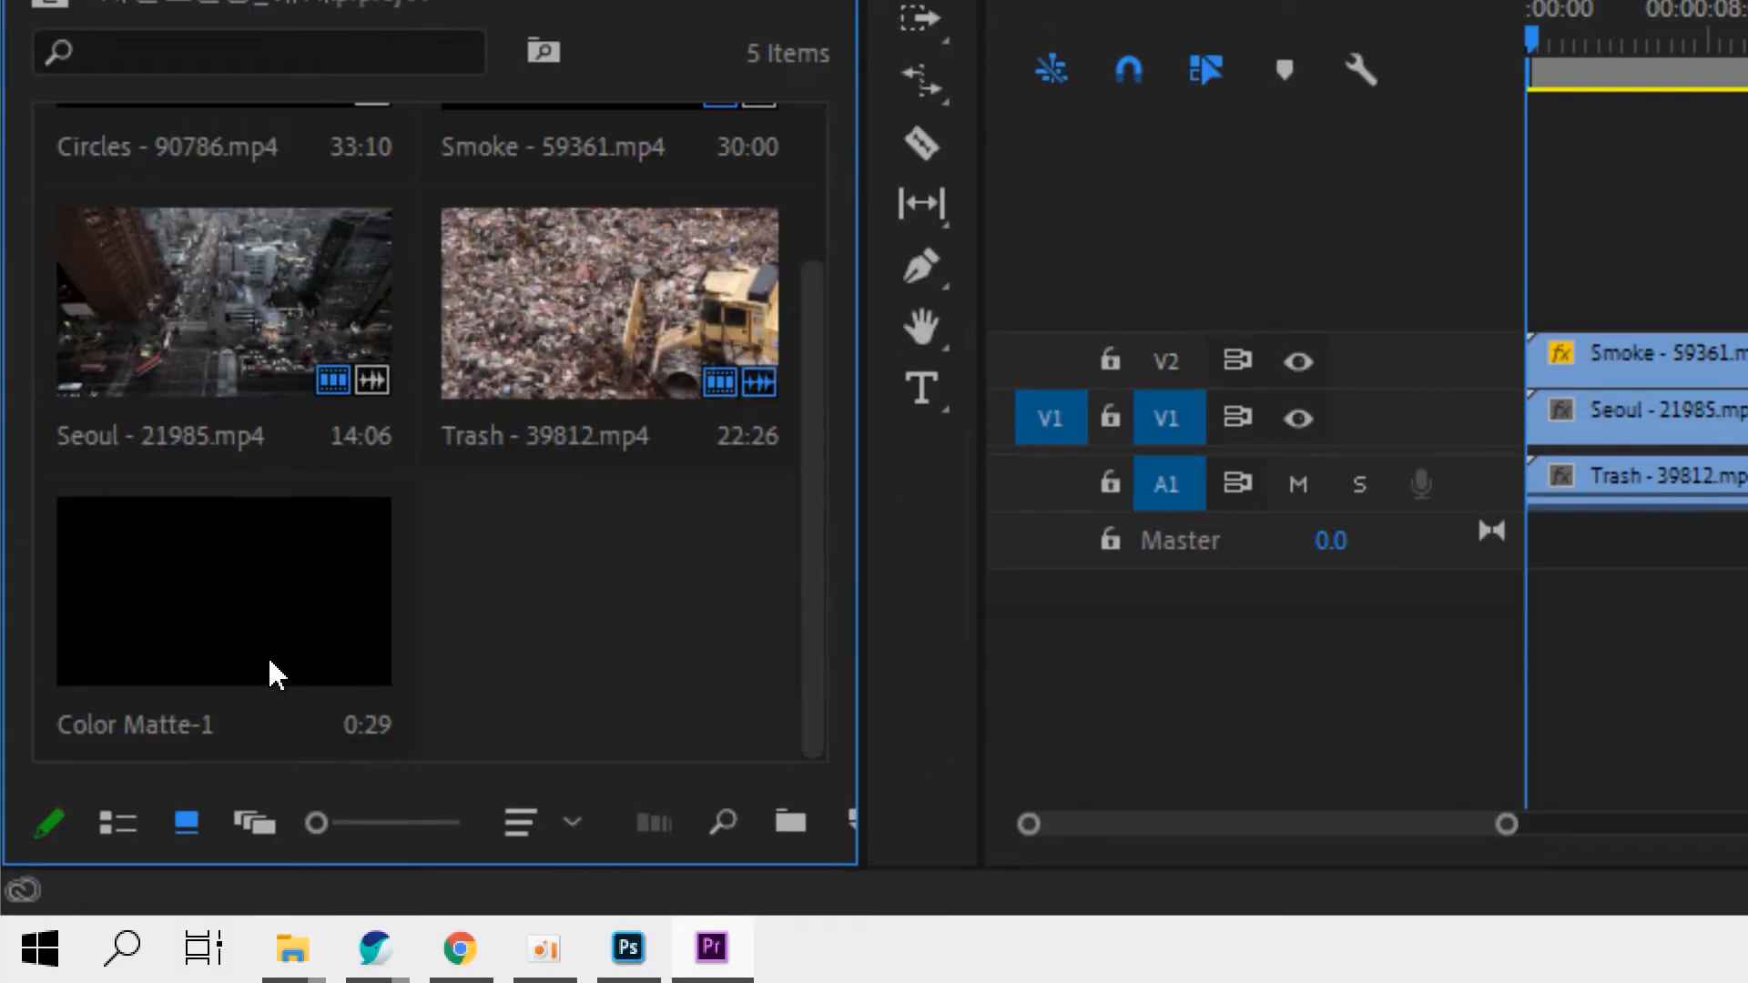
drag(276, 674, 1568, 314)
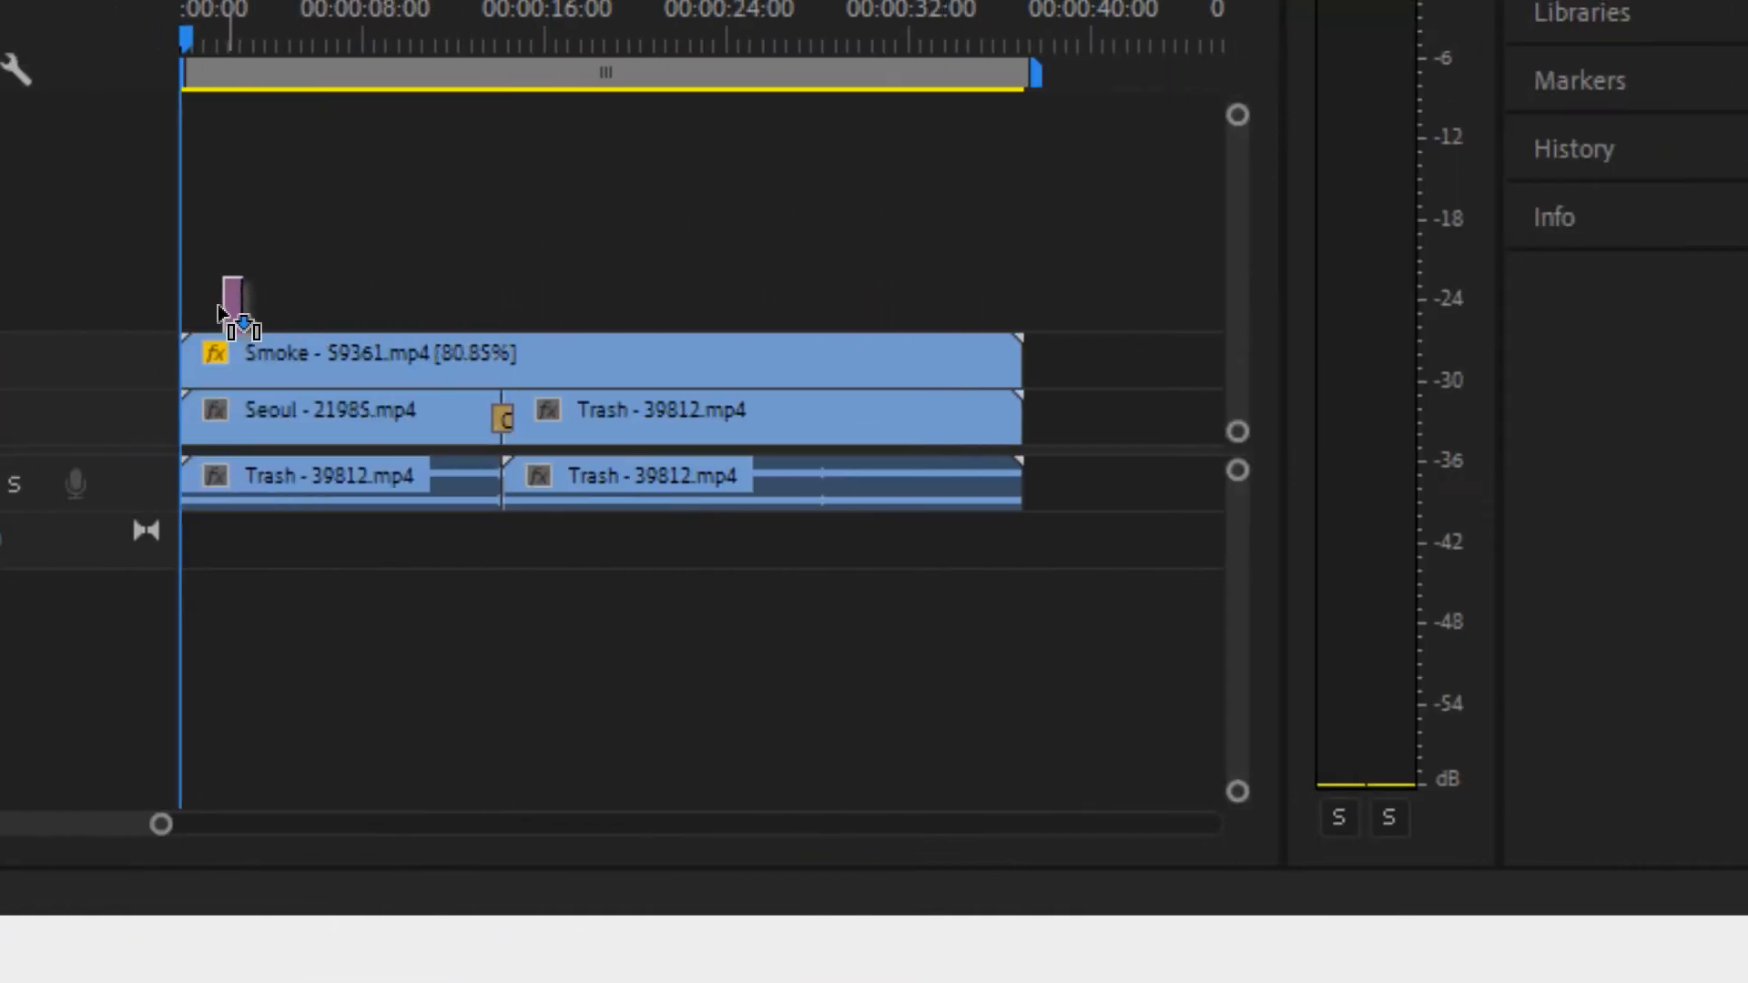
drag(219, 313, 215, 316)
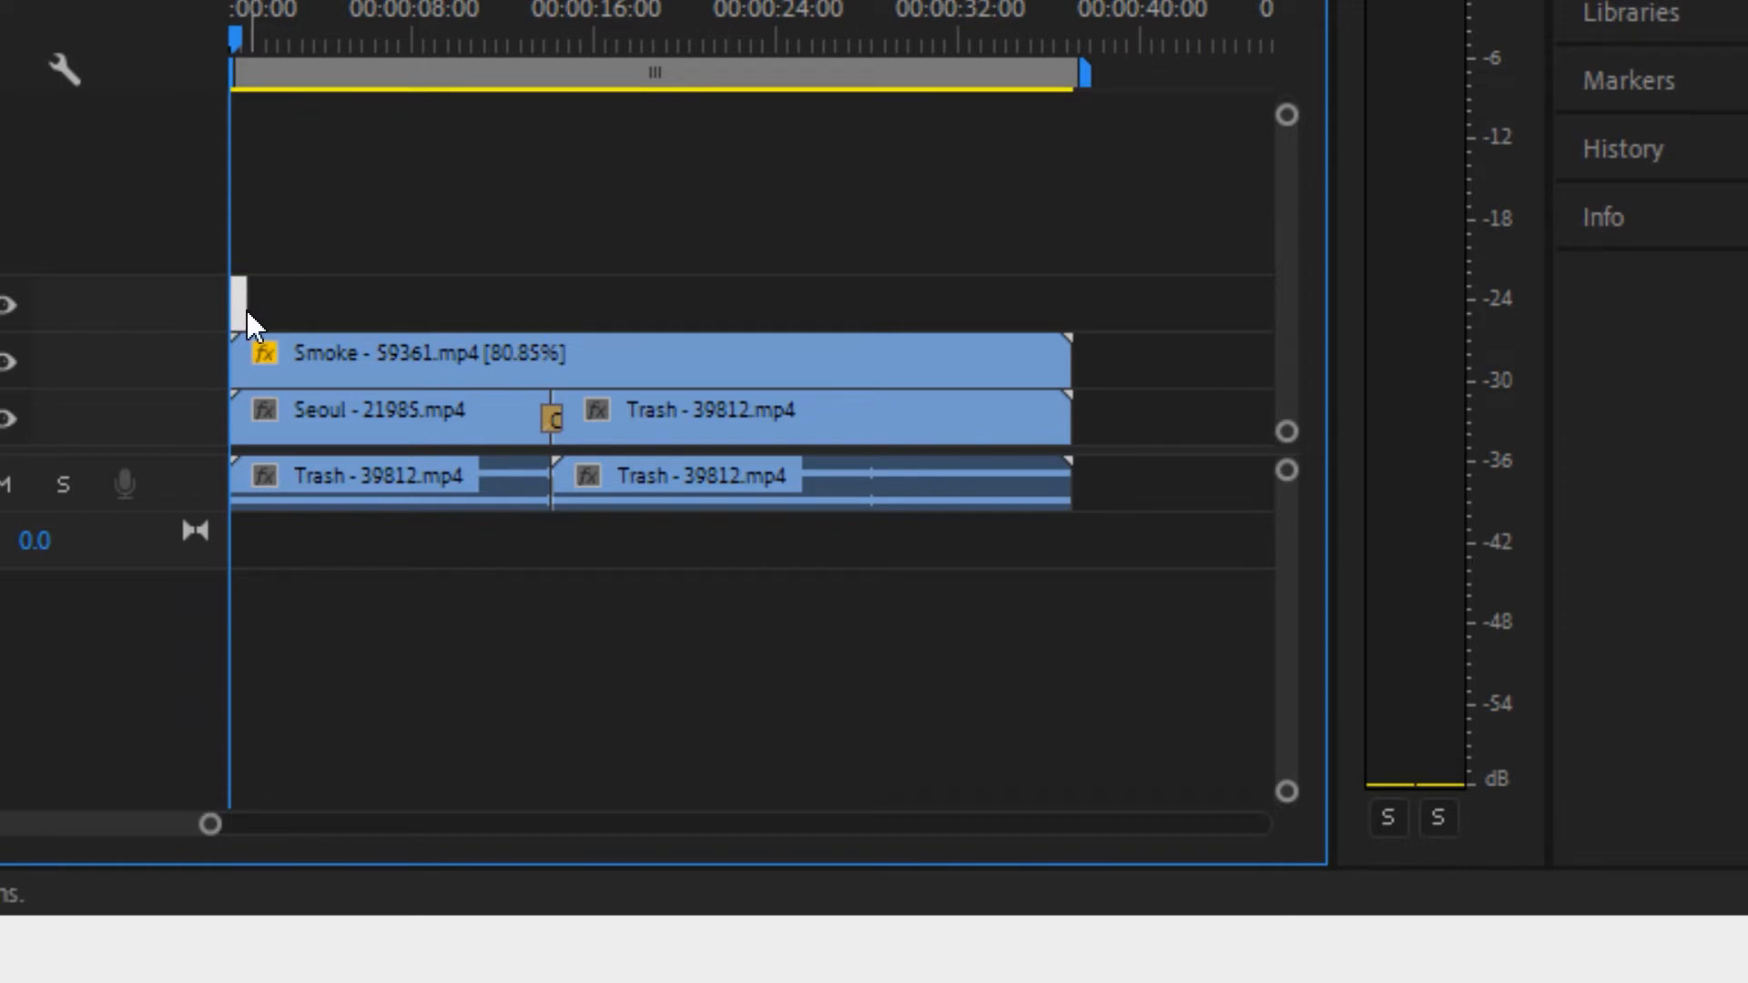
Extend the black color matte on V3 to the end of the Smoke clip
key(=)
key(=)
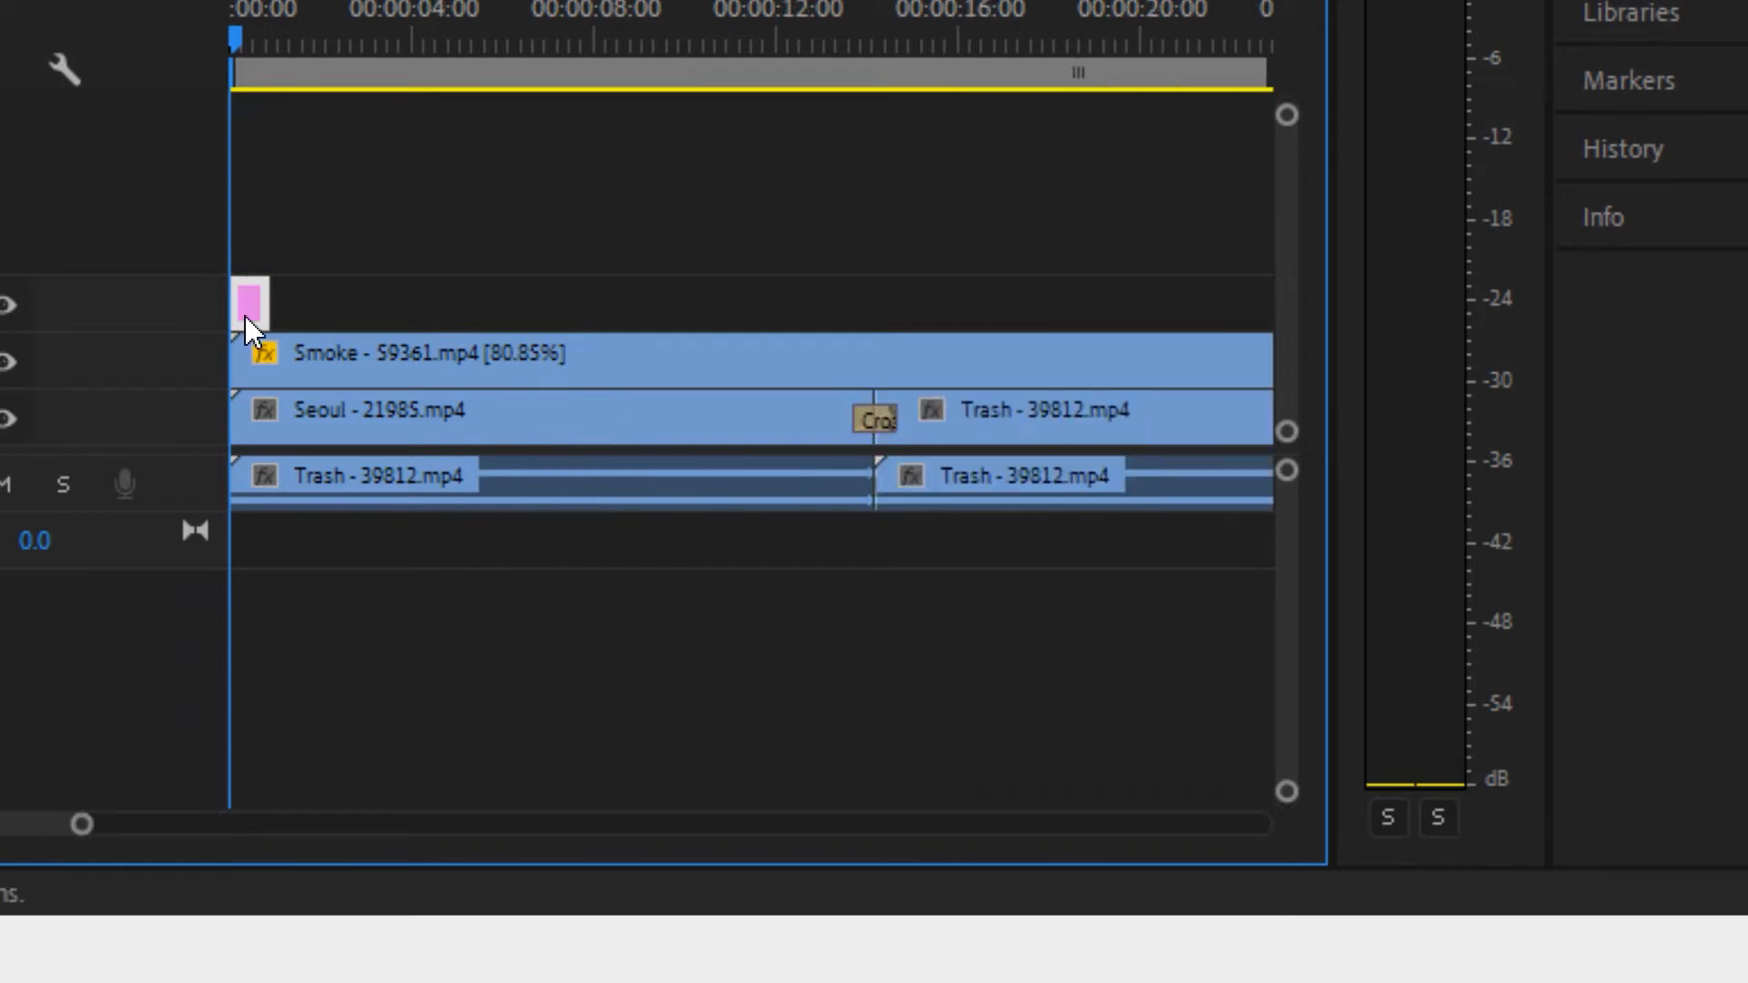
drag(352, 313, 921, 311)
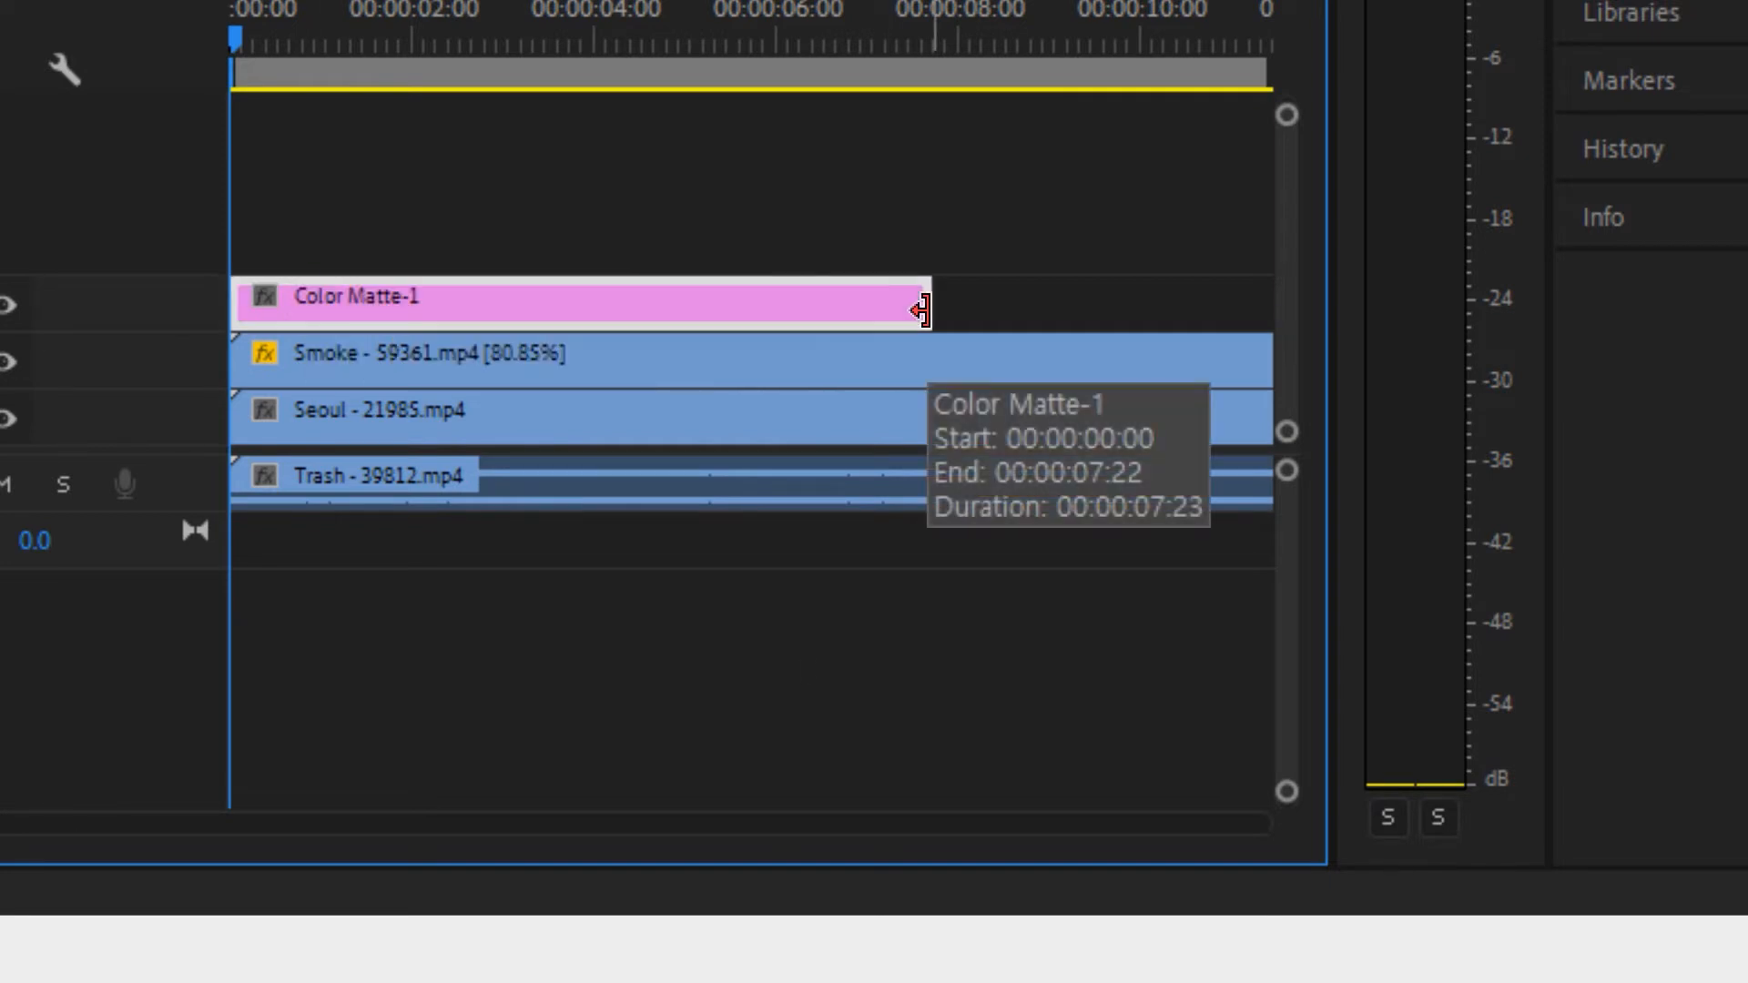
key(minus)
key(minus)
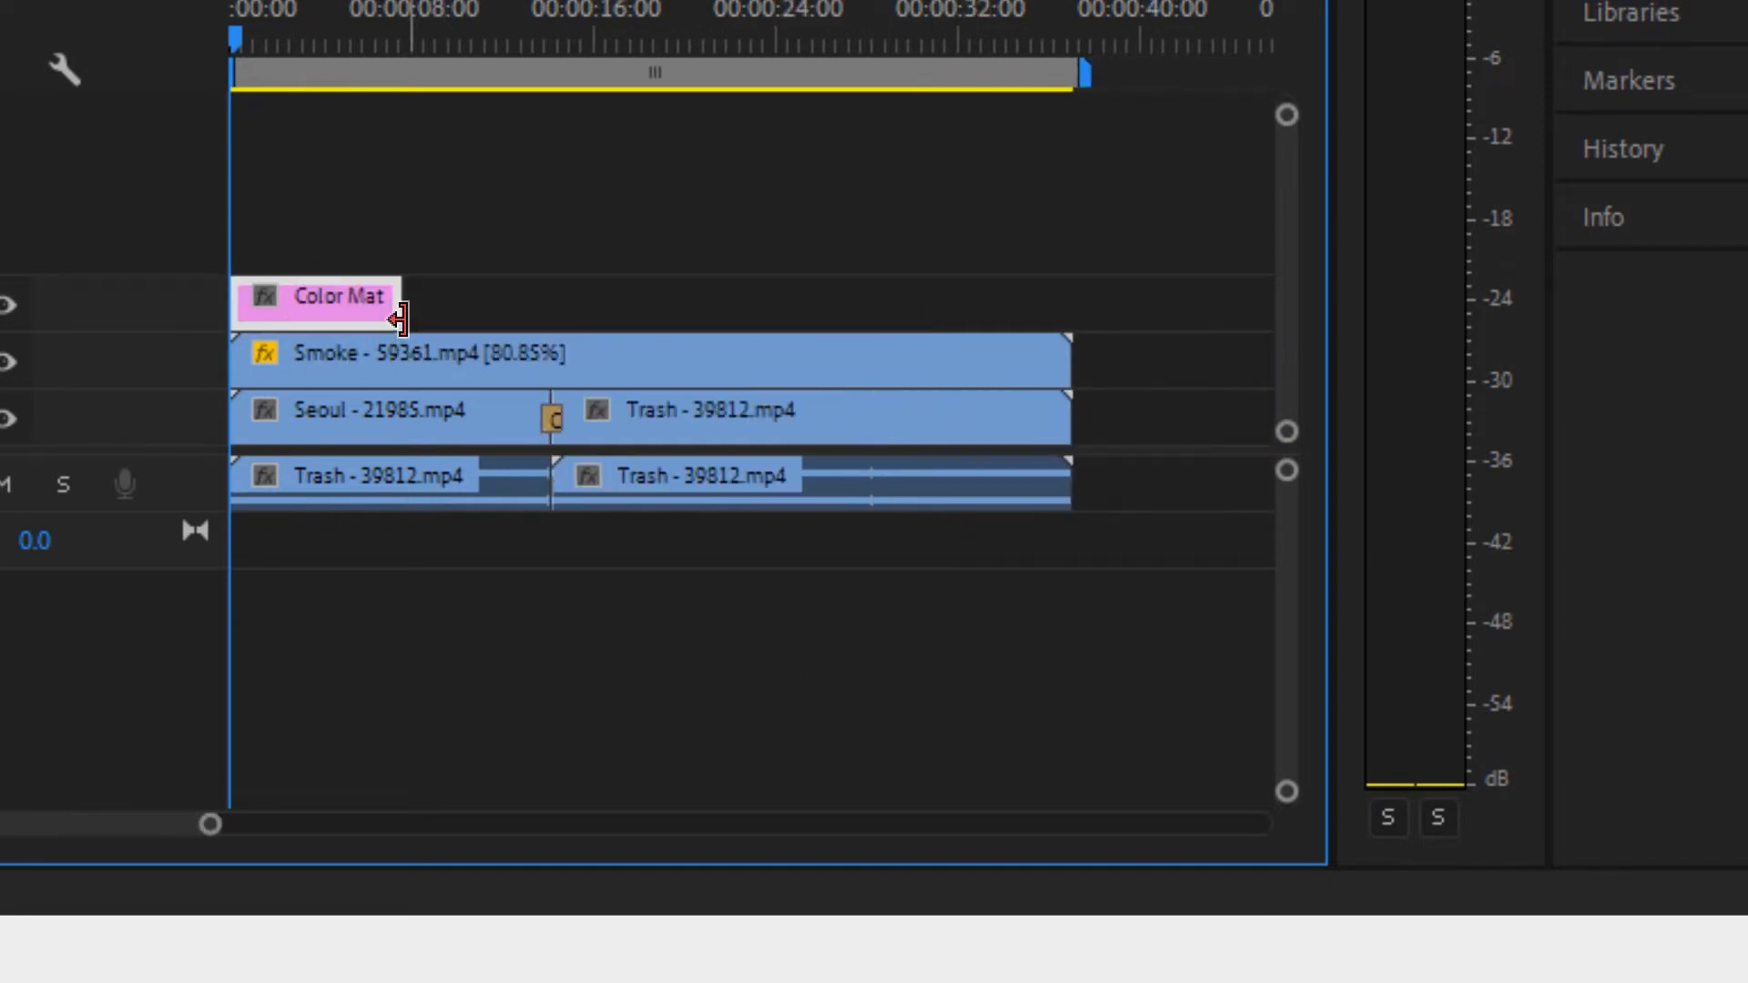
drag(392, 315, 1055, 303)
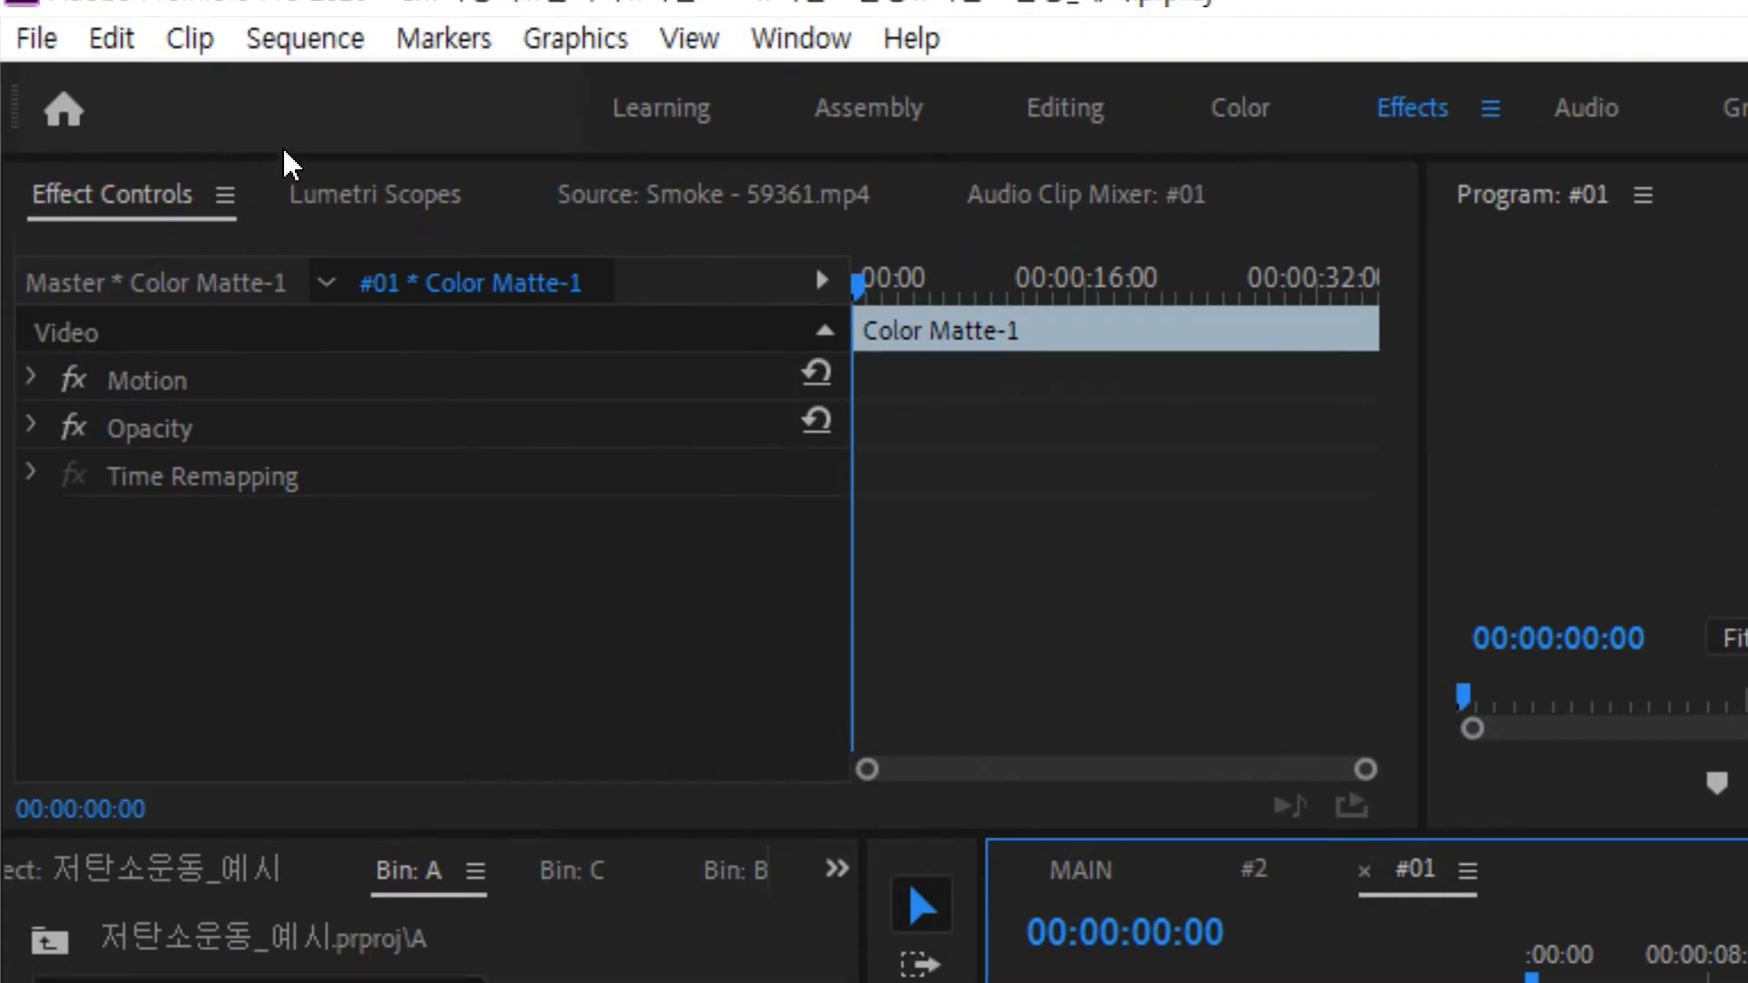
Set the black color matte's opacity to 78% and check the darkened footage up to 00:00:16:20
click(37, 428)
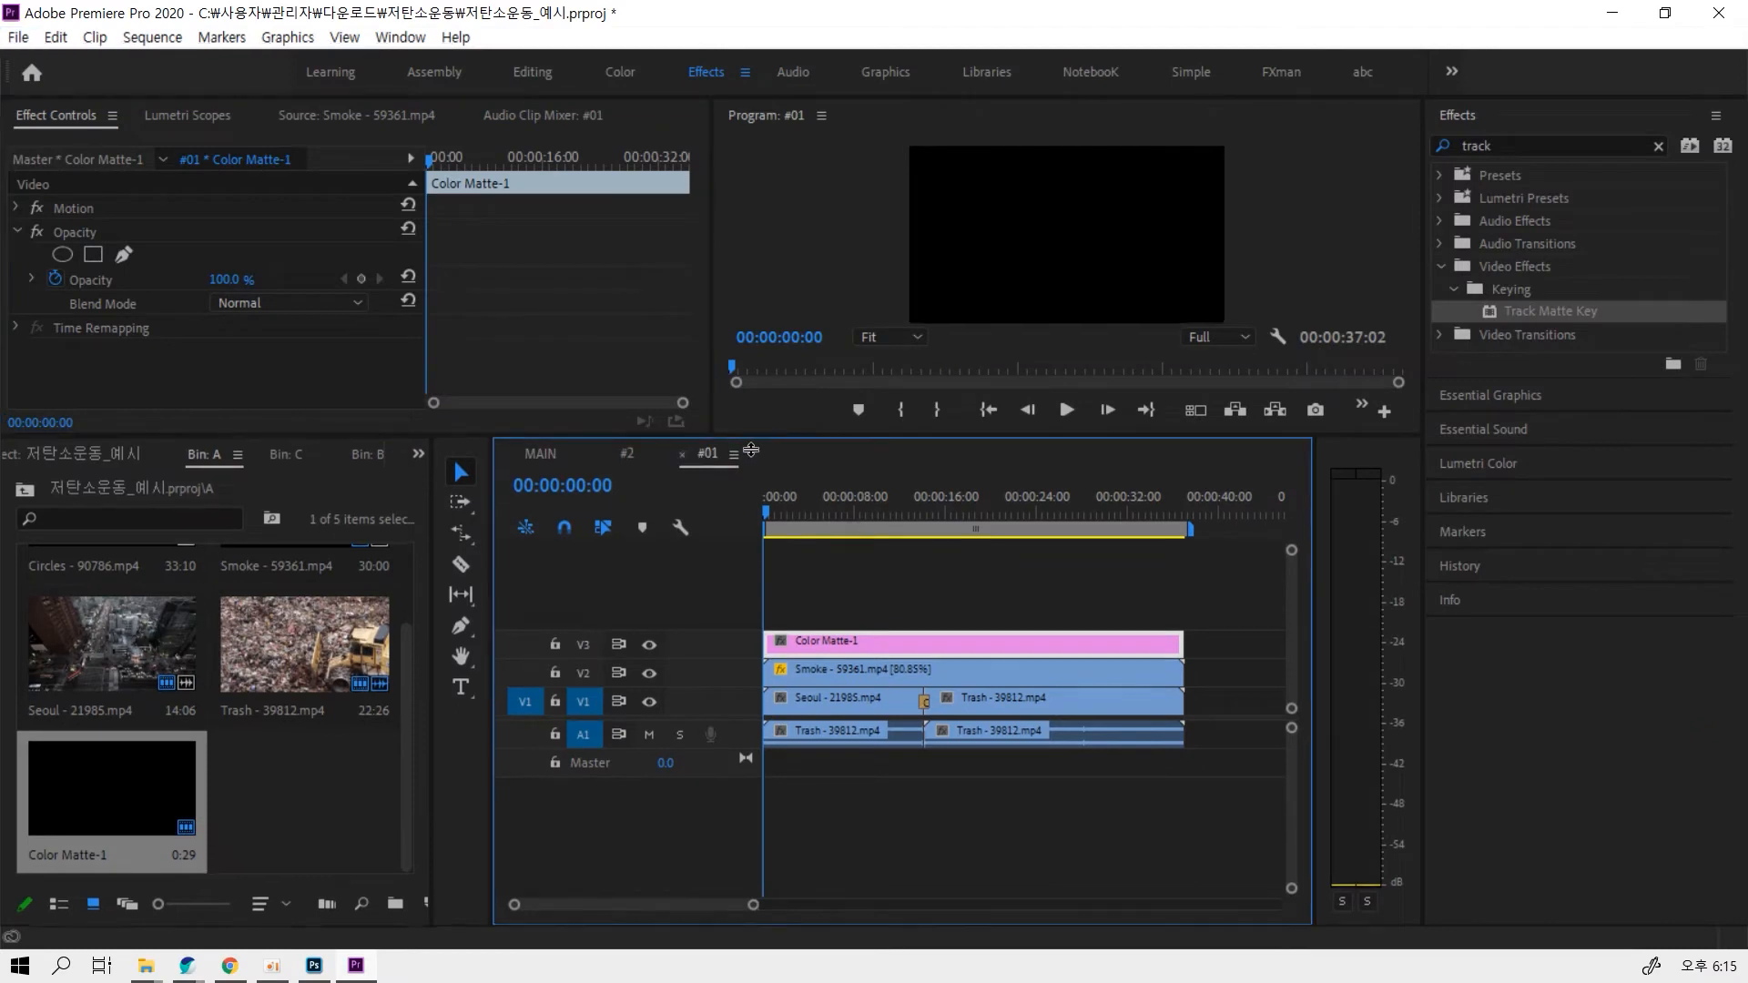
drag(746, 439, 746, 596)
drag(247, 277, 226, 277)
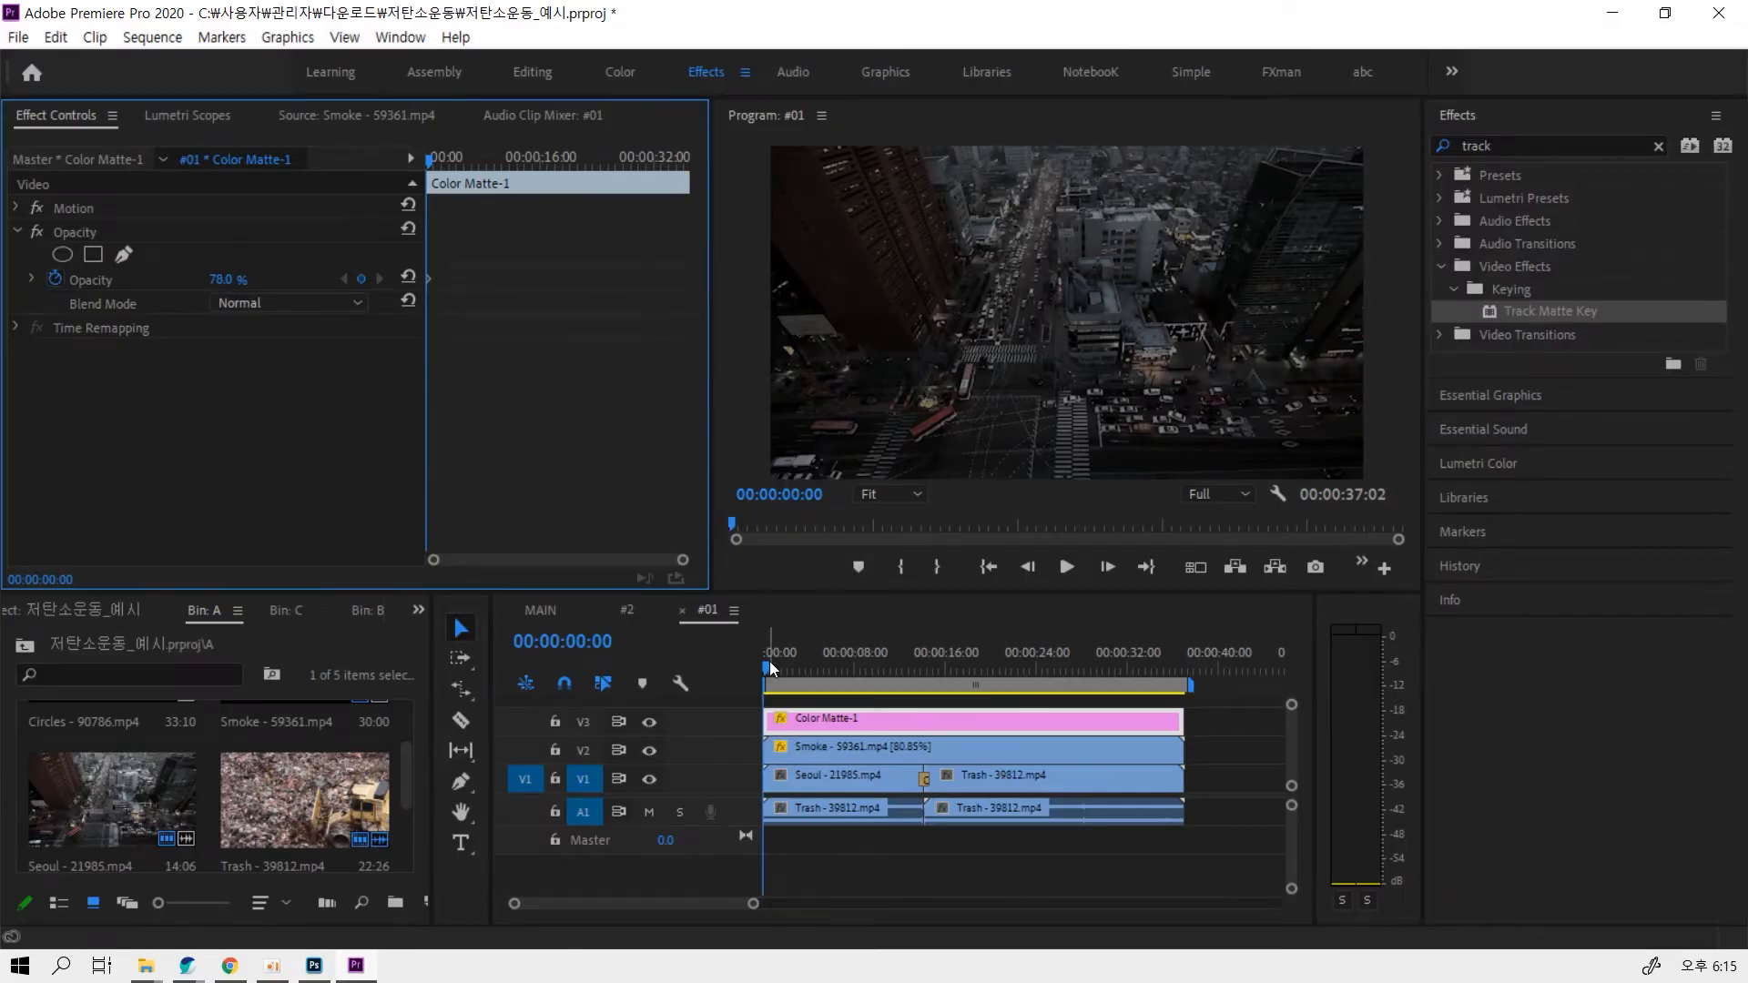
drag(768, 661, 958, 654)
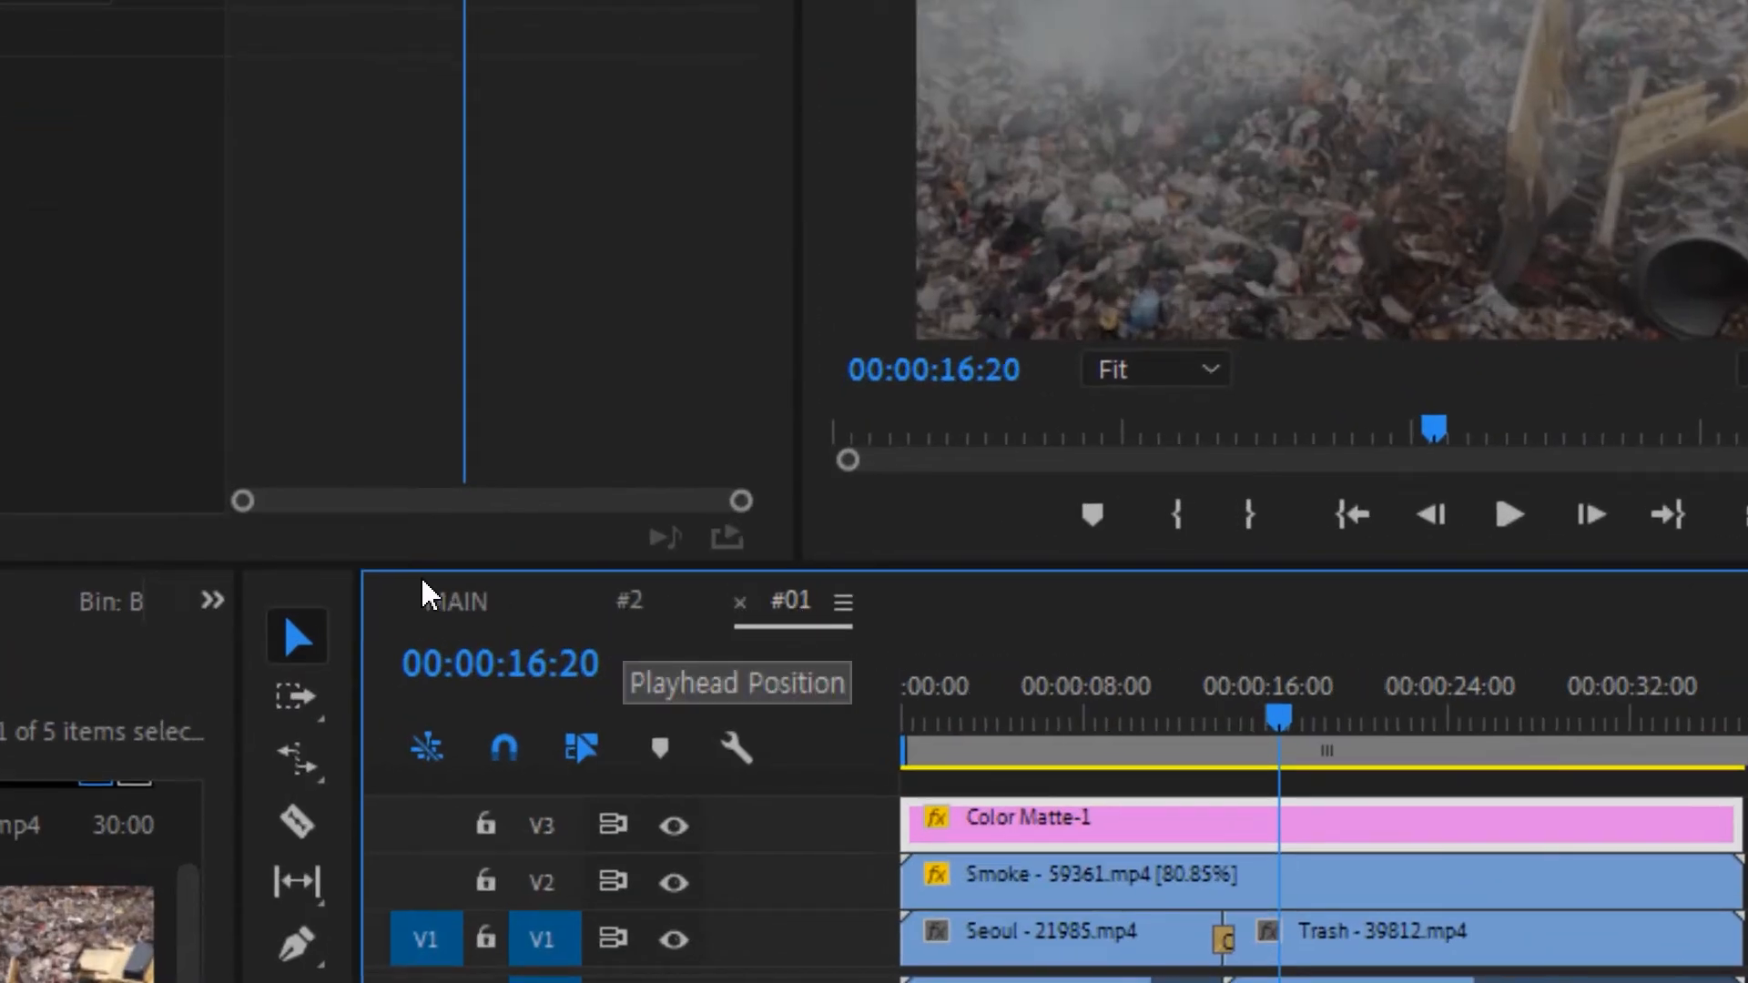
In MAIN, place the 아이콘-전구.psd icon from bin B on V3 at 00:00:32:02, above the start of nested #2
click(452, 604)
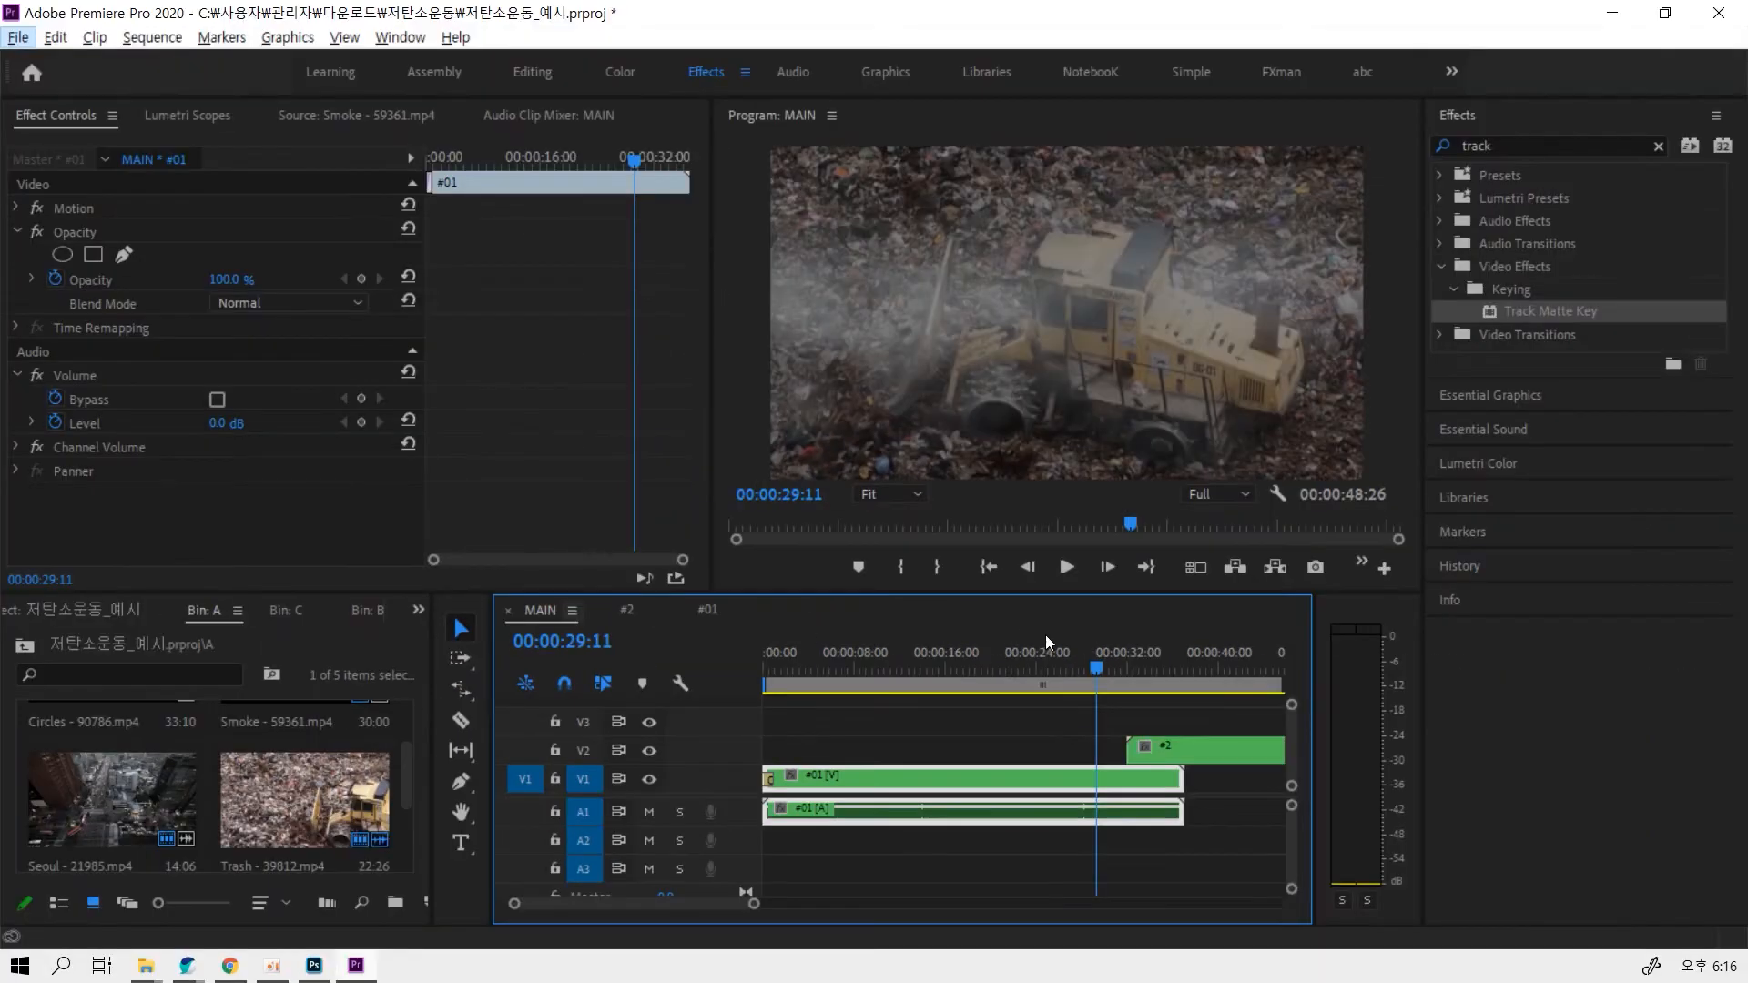
drag(1092, 667, 1129, 643)
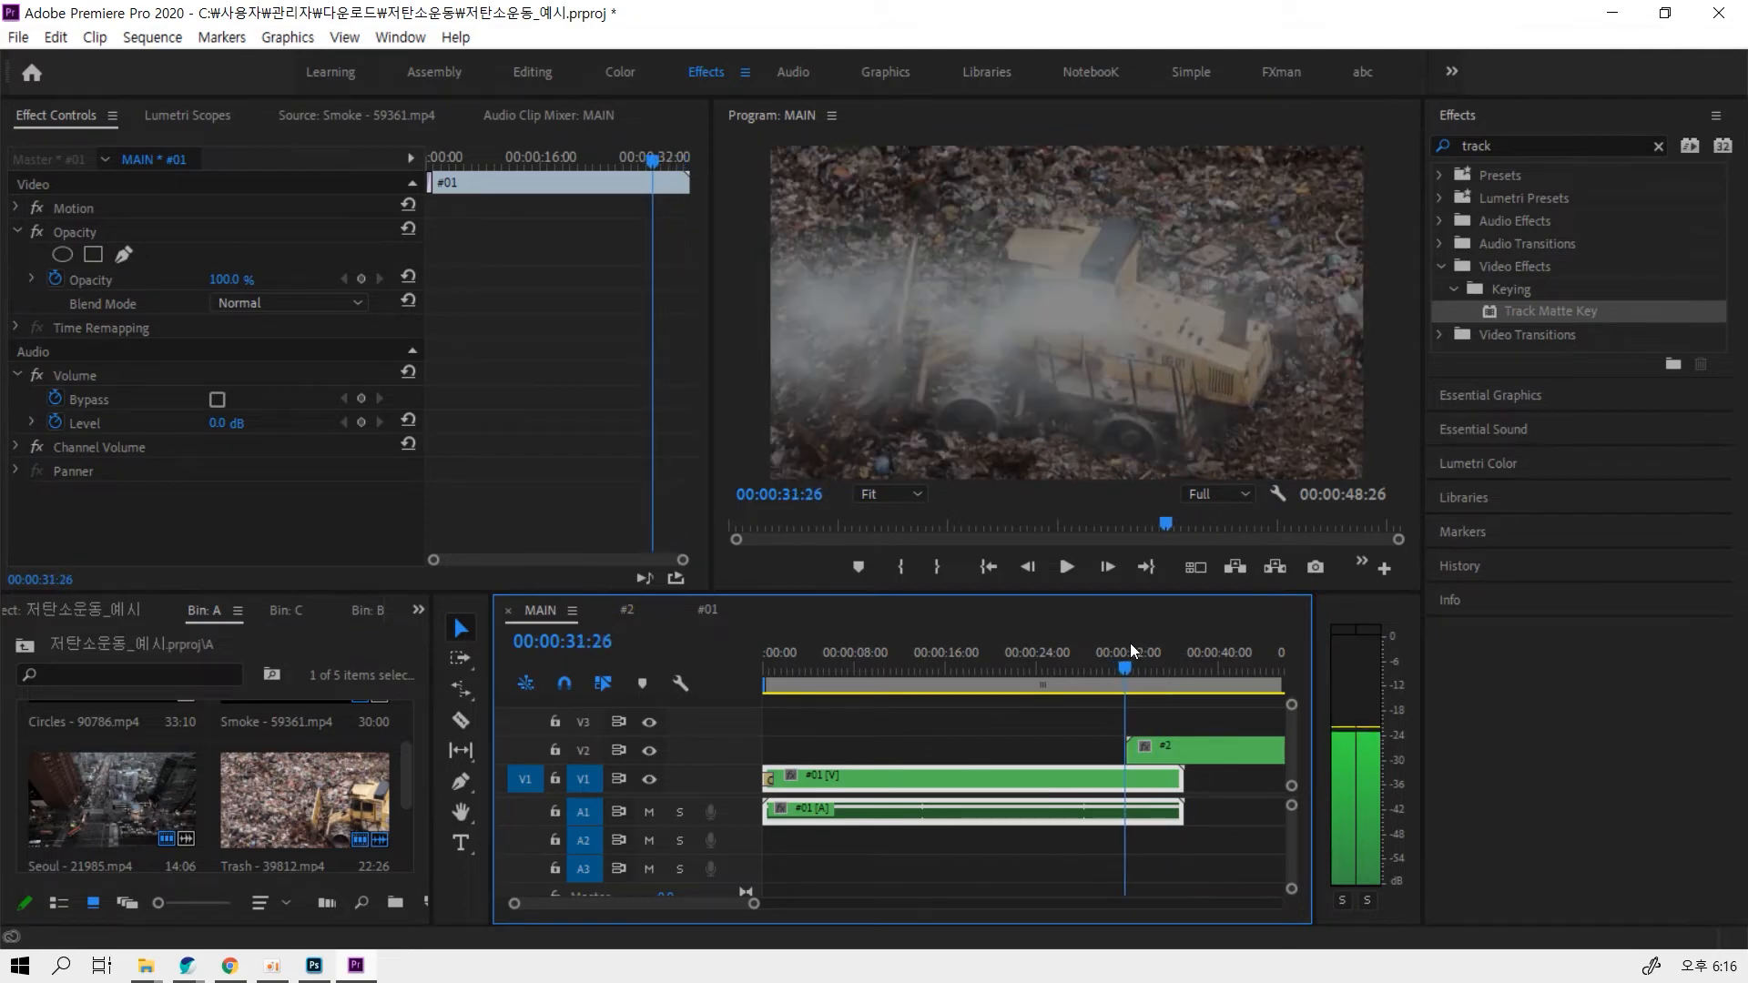
click(24, 647)
double_click(295, 780)
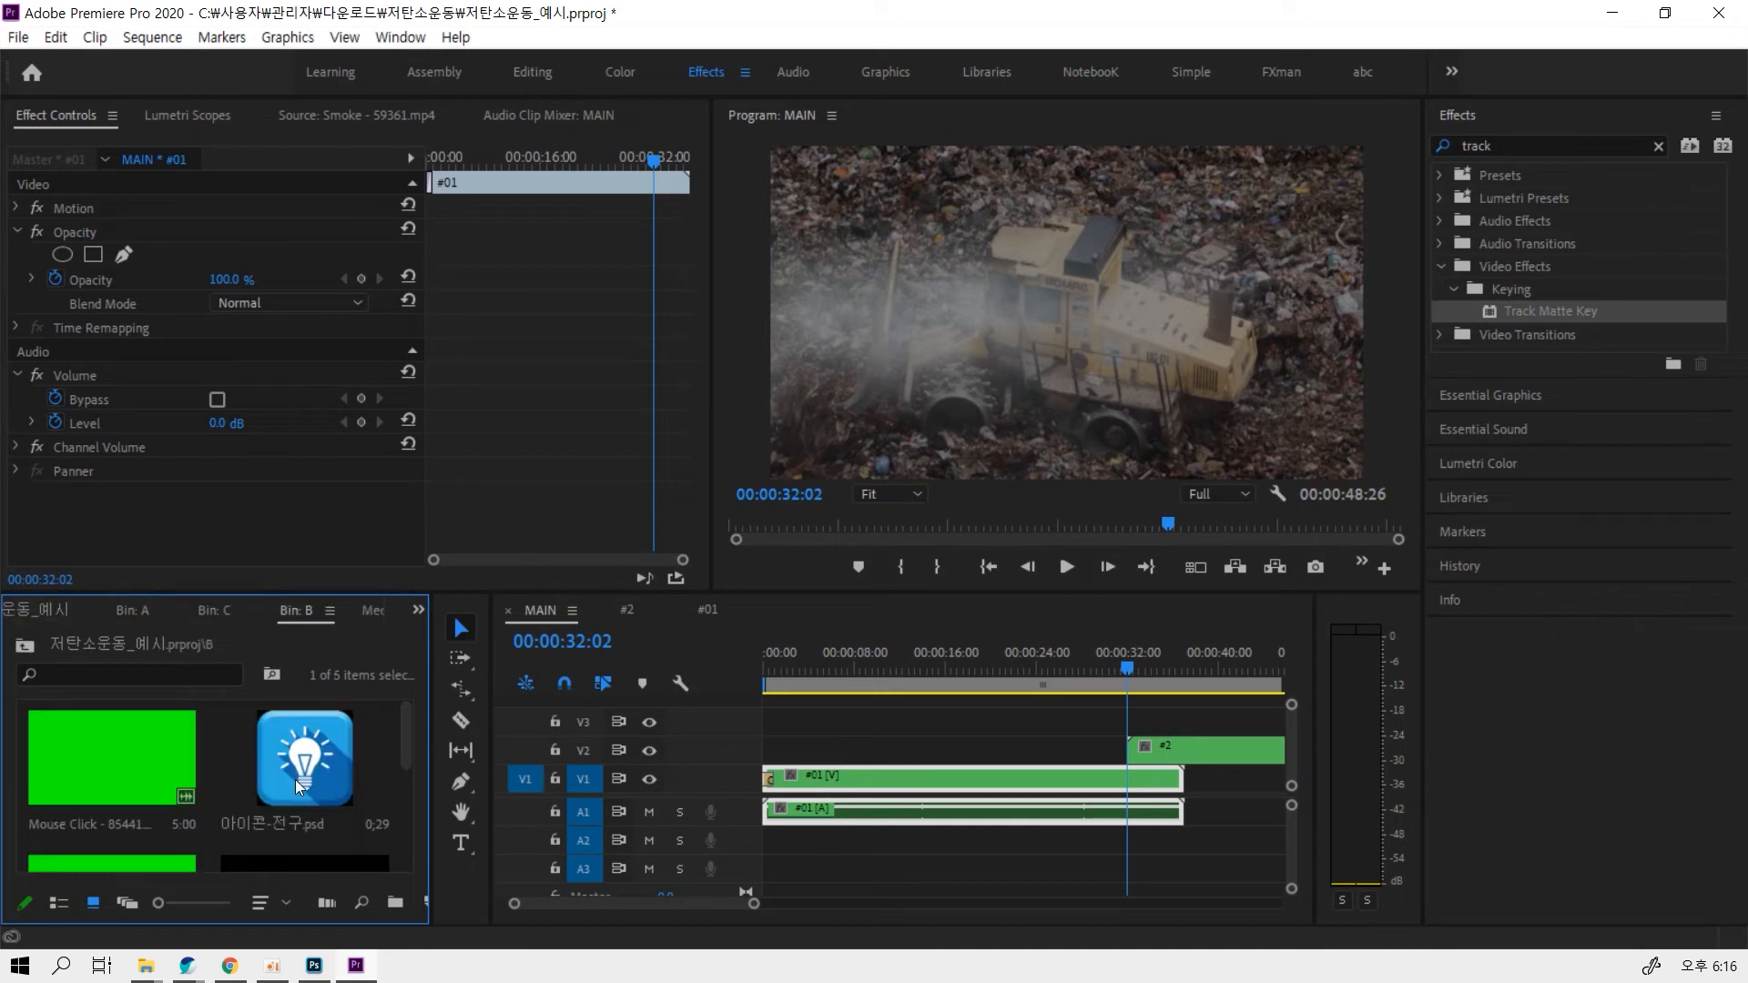
drag(248, 593, 247, 378)
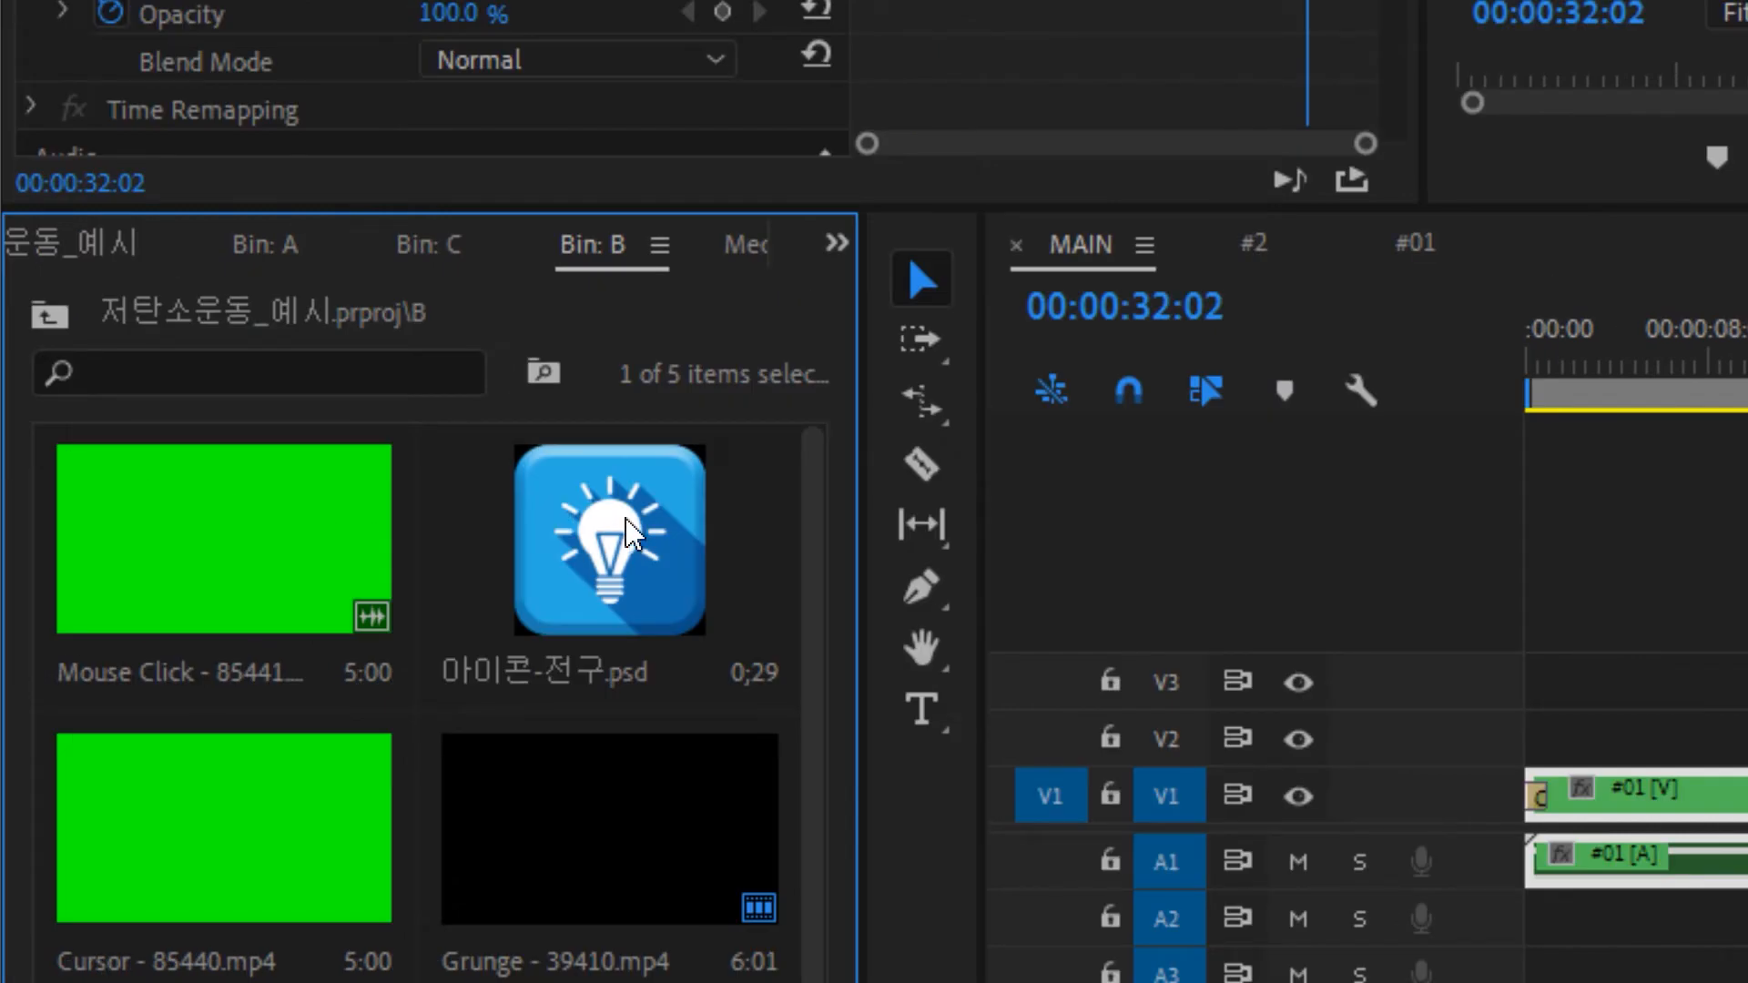
click(630, 542)
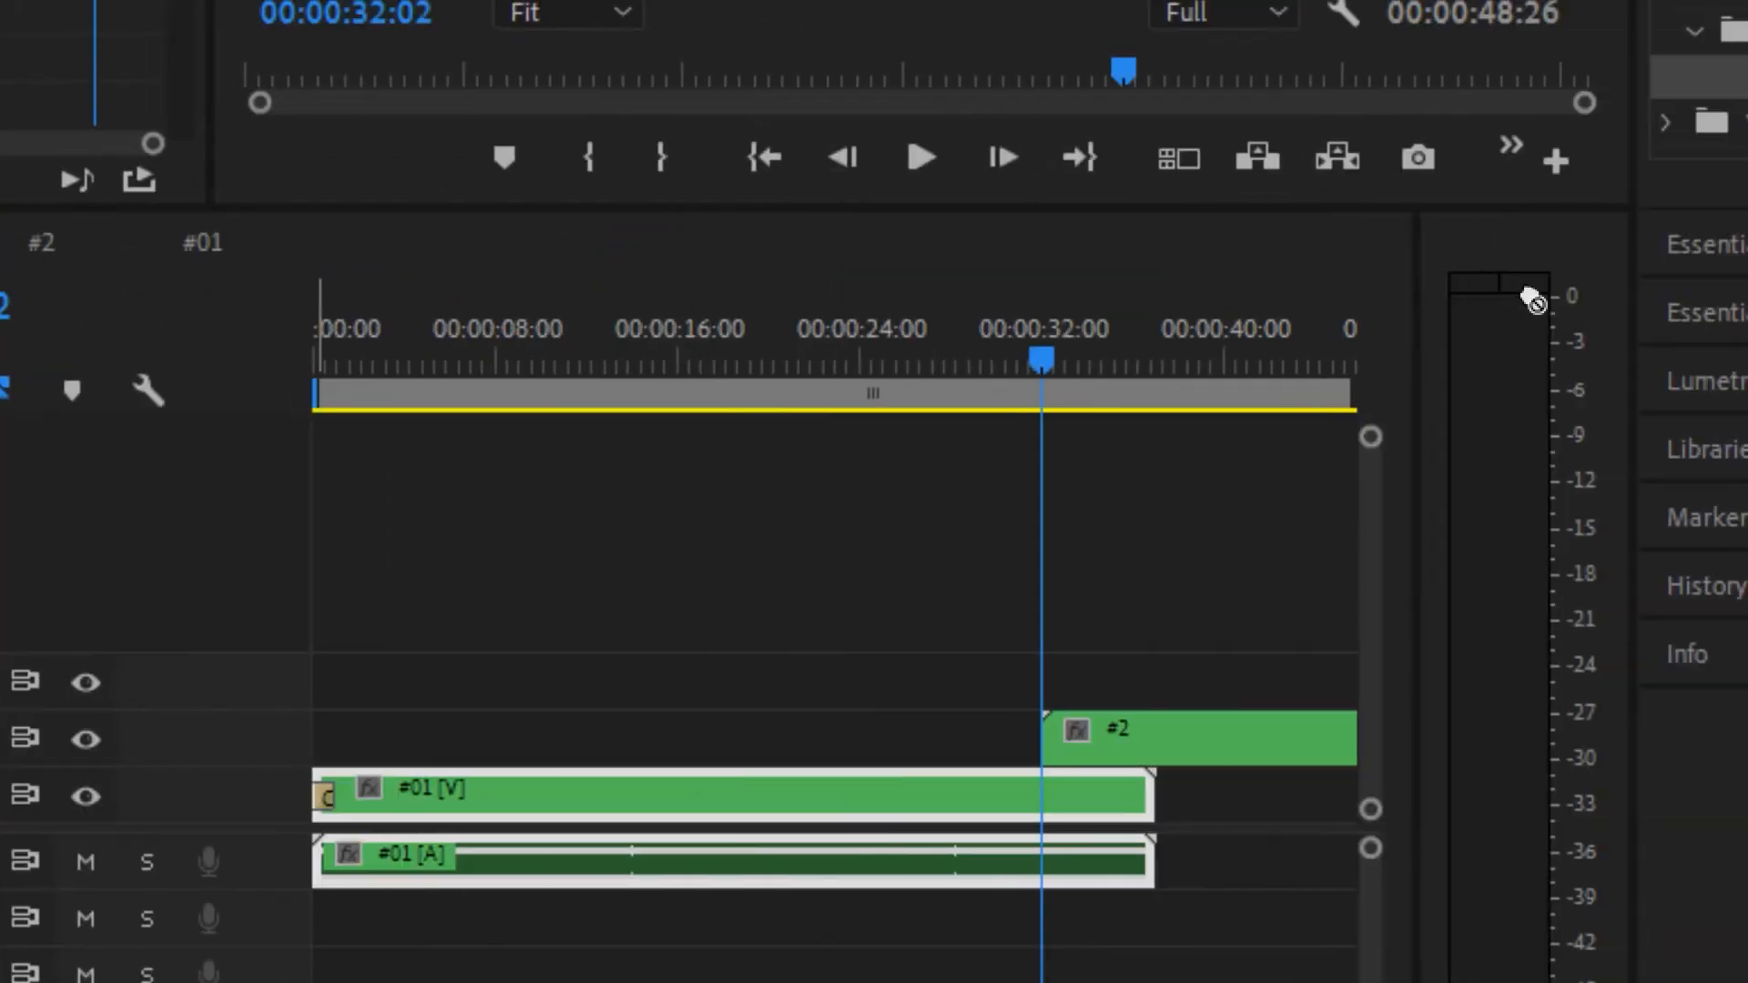
drag(1534, 301, 1061, 694)
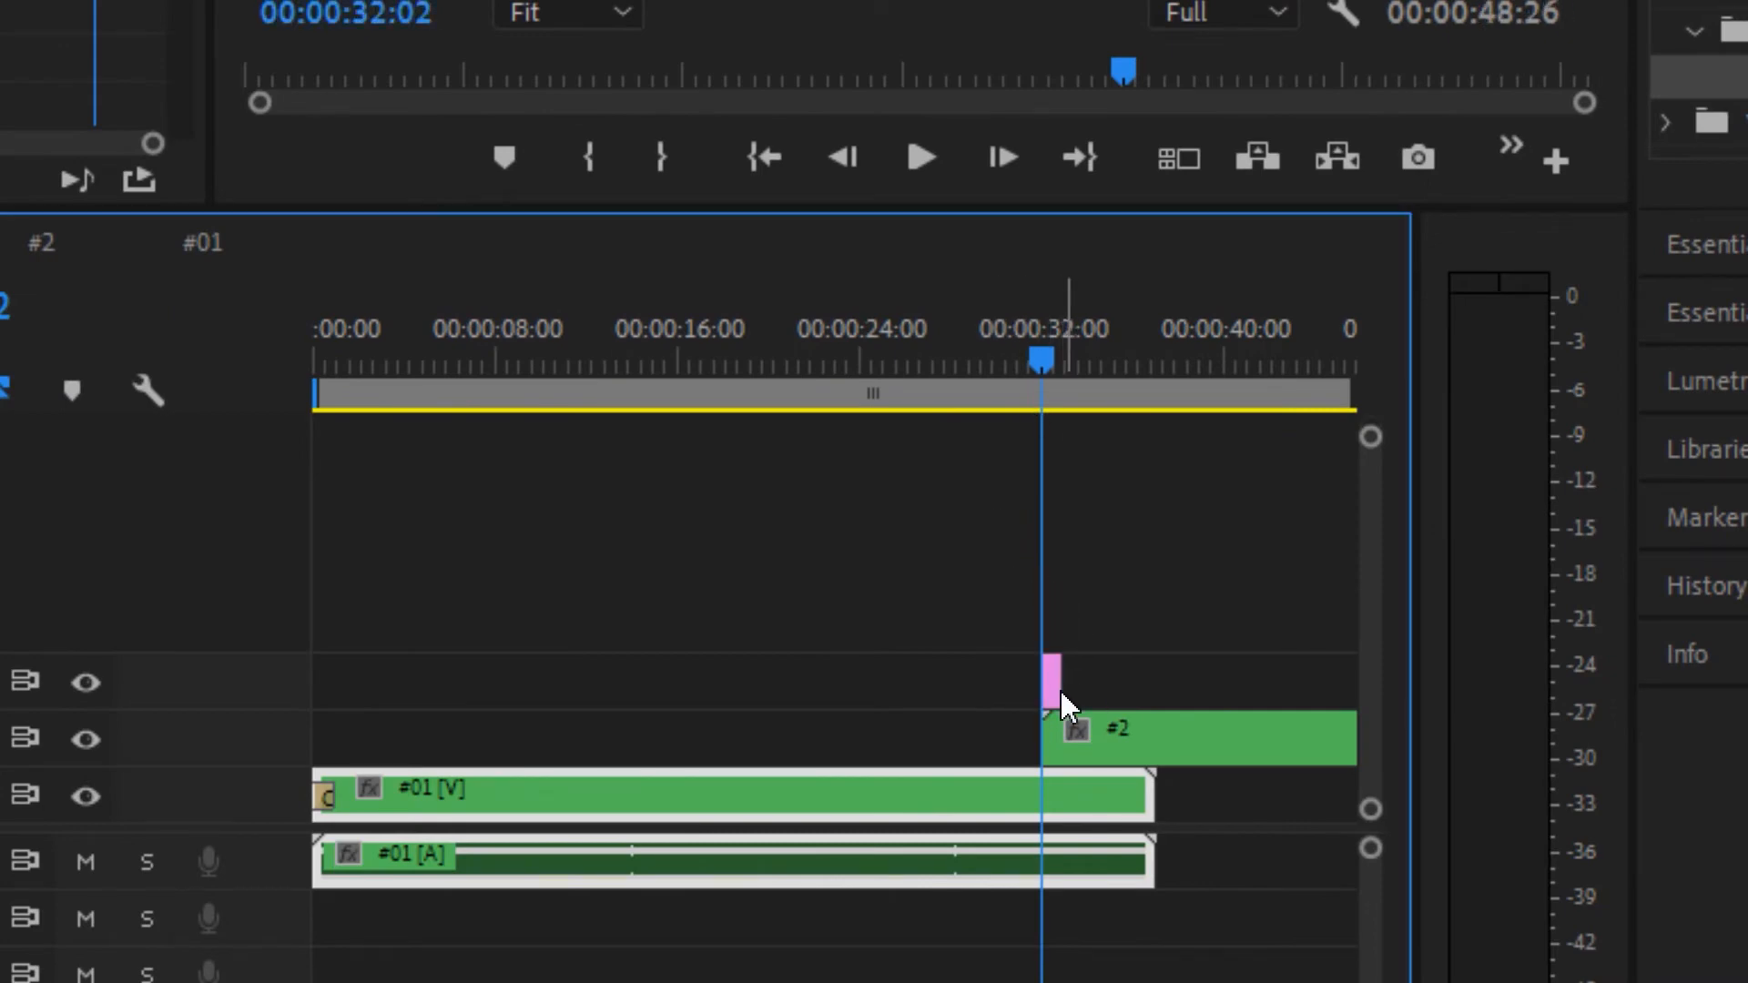
Nest the 아이콘-전구.psd clip on V3 in MAIN as a sequence named #Btn
click(1056, 692)
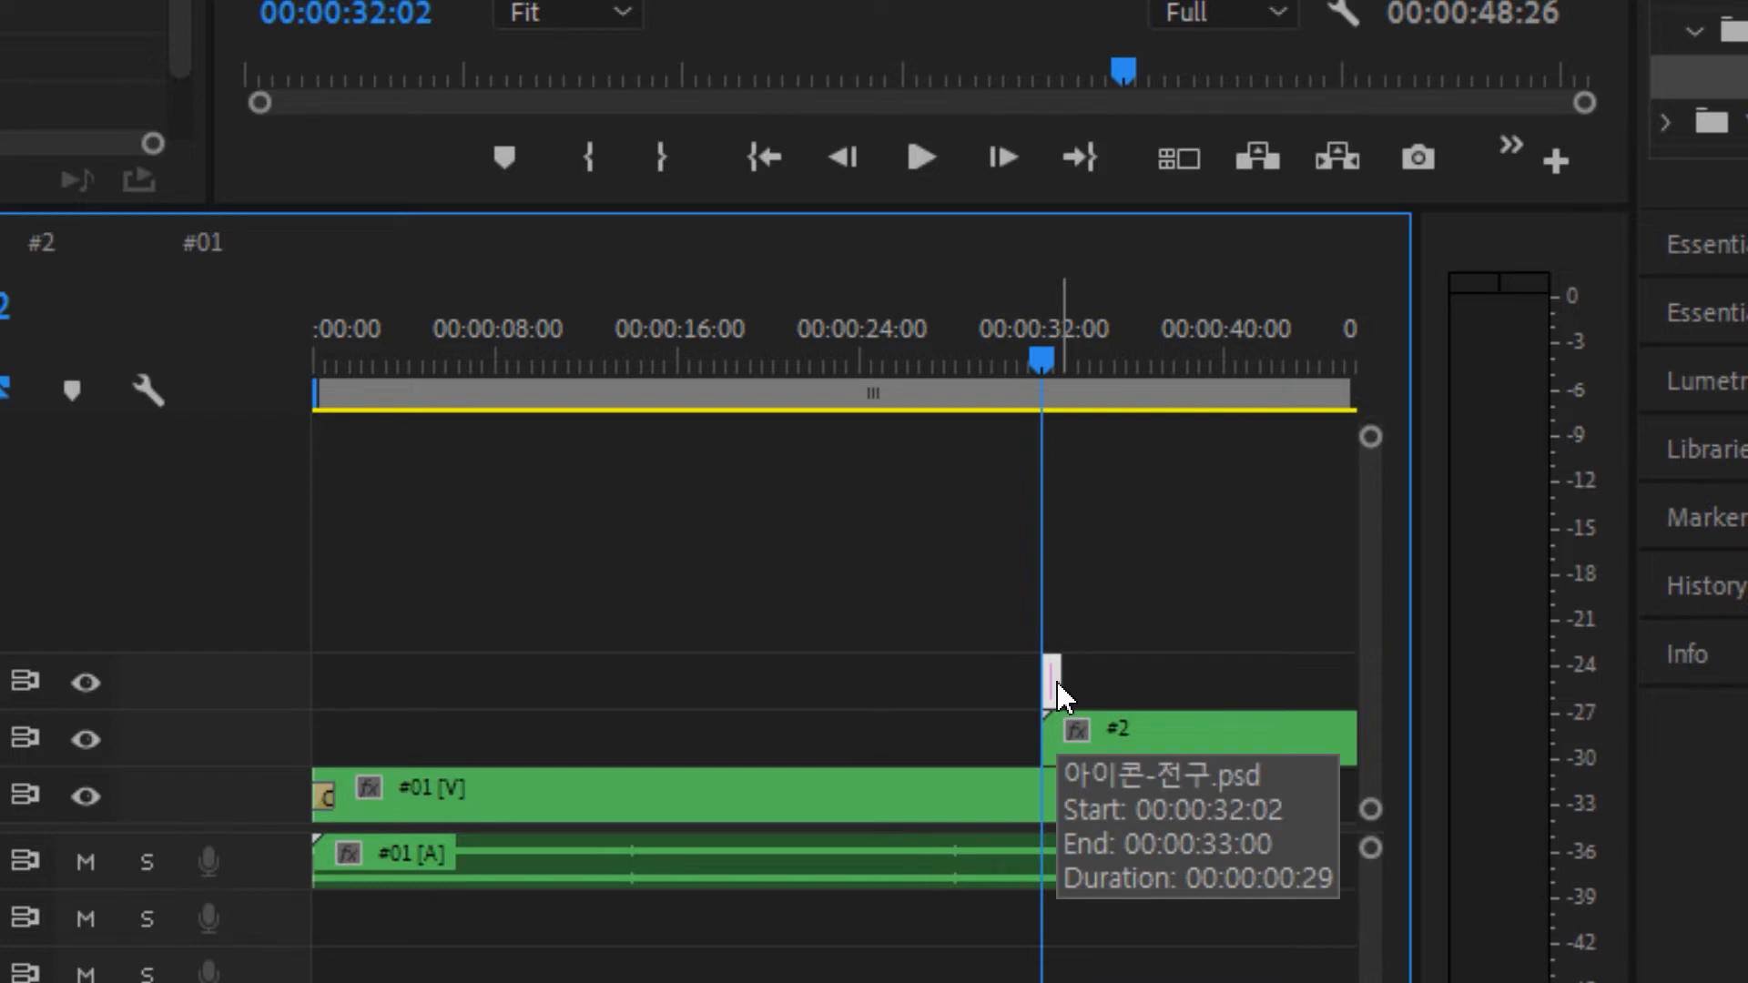
key(equal)
key(equal)
key(equal)
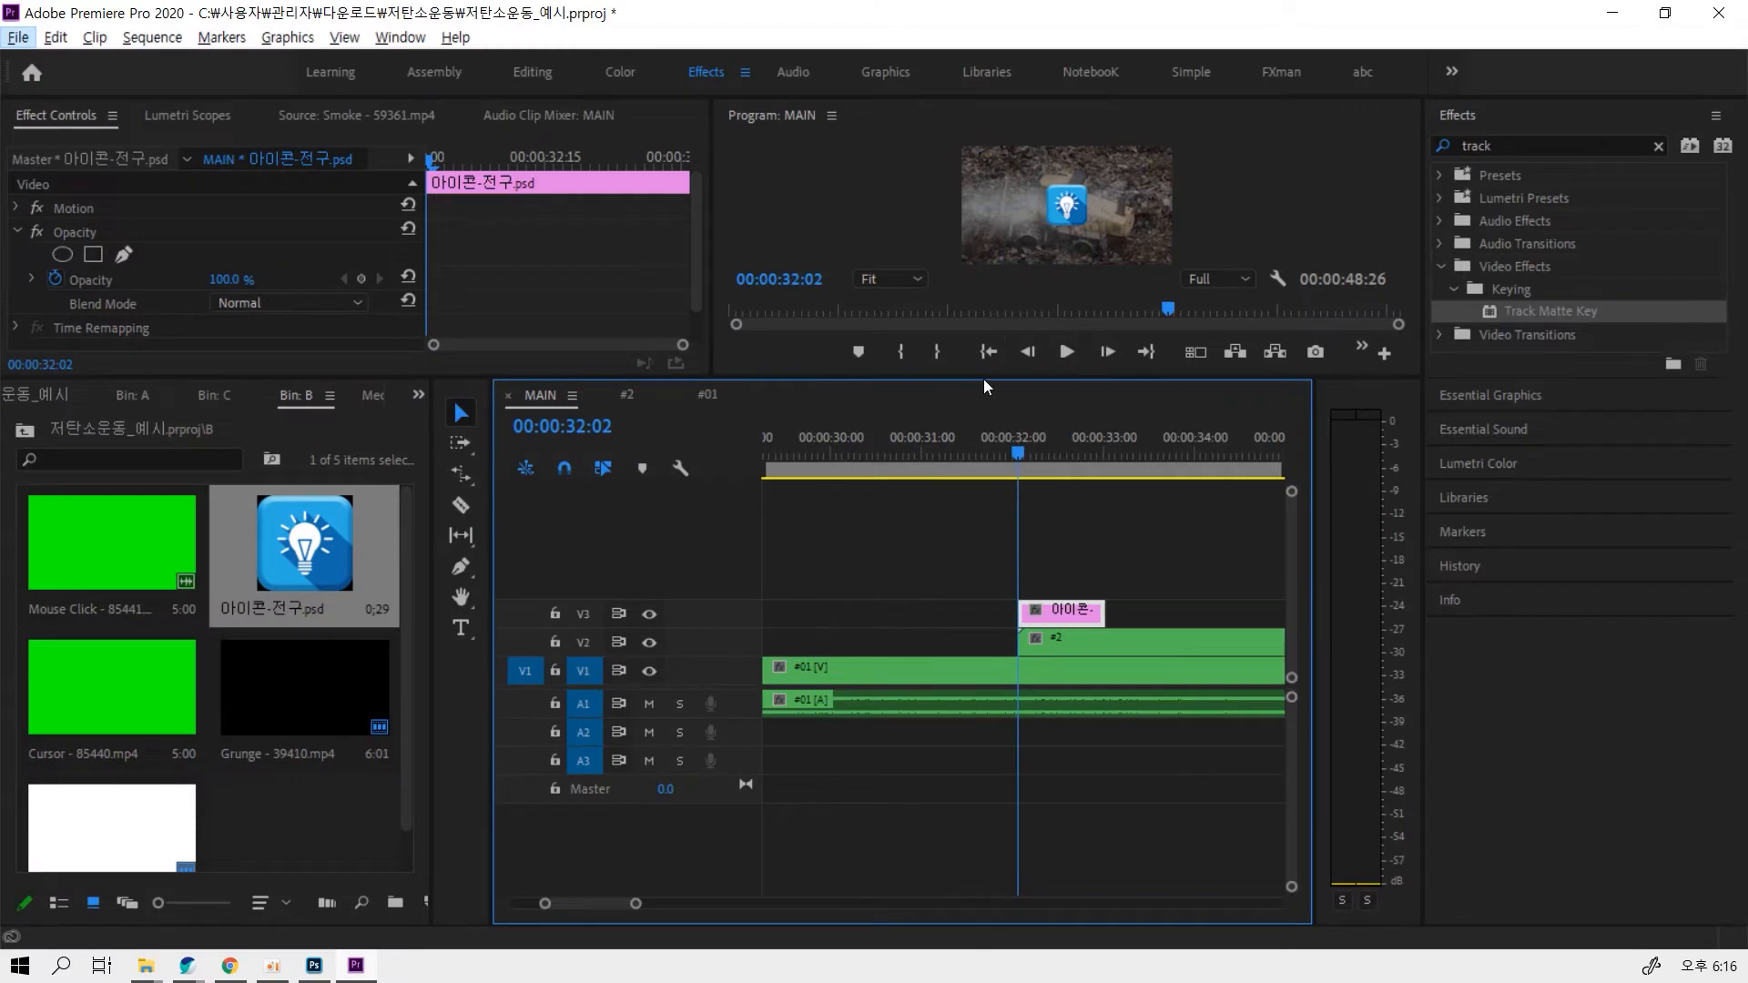
drag(985, 382, 992, 539)
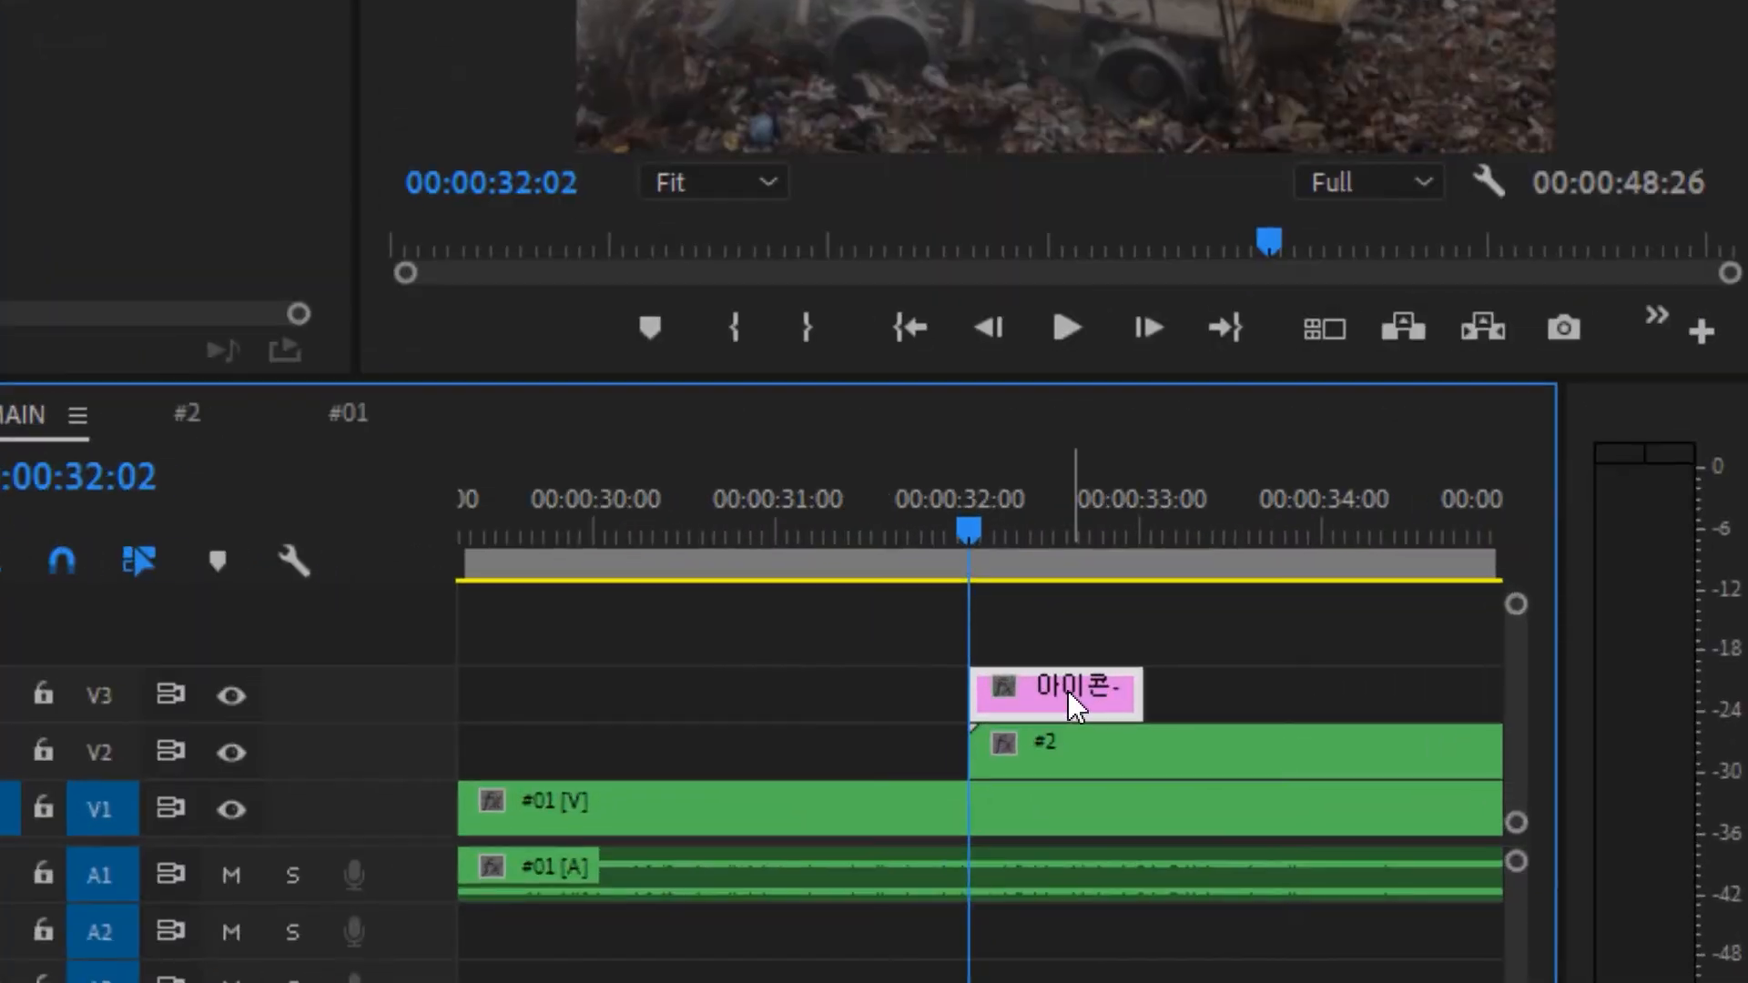
right_click(1070, 702)
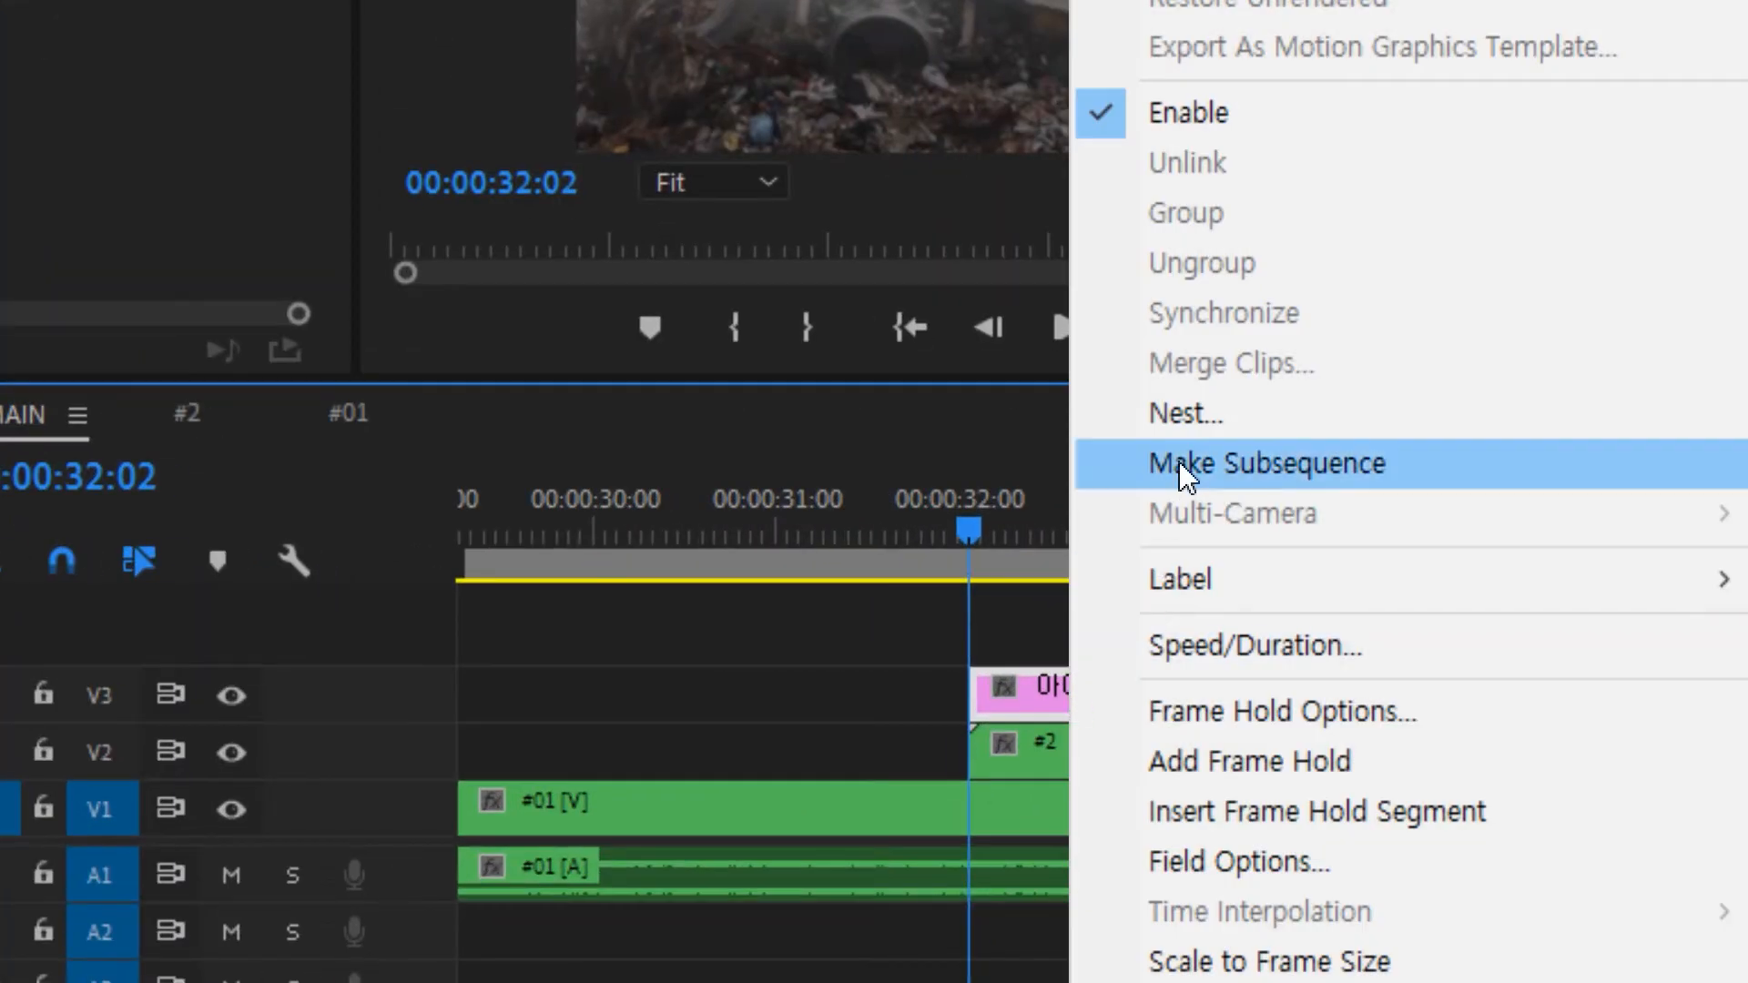
click(1224, 421)
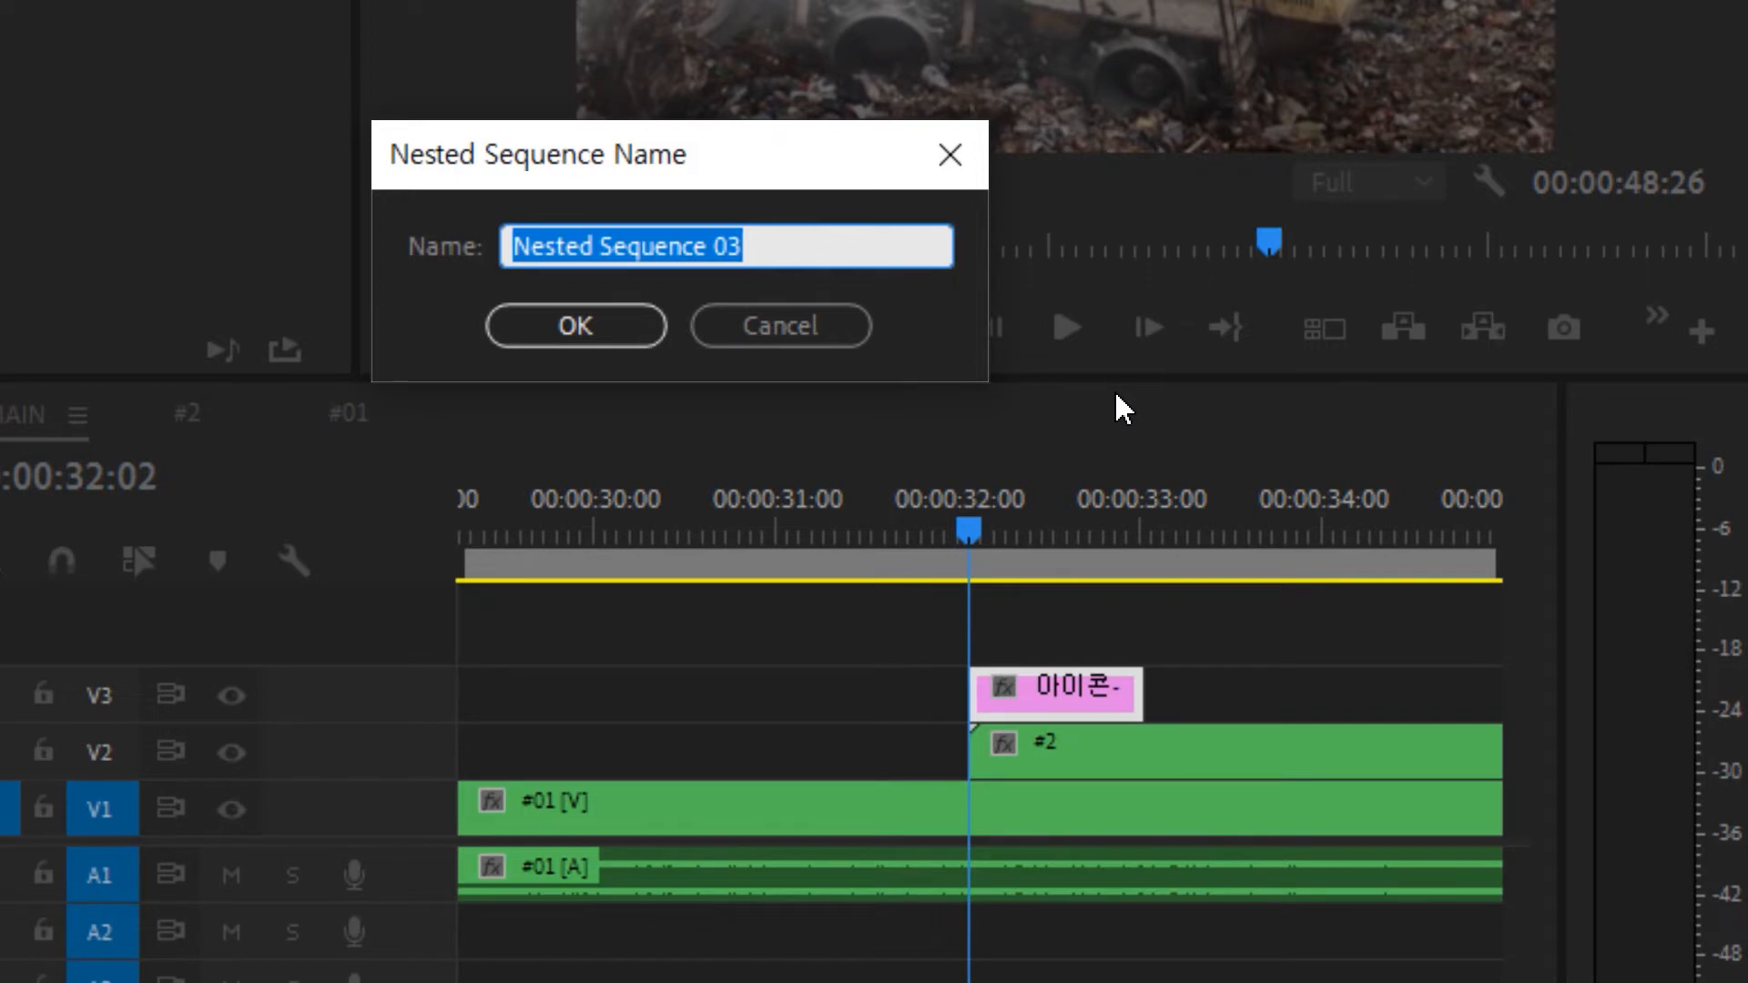
text(Btn)
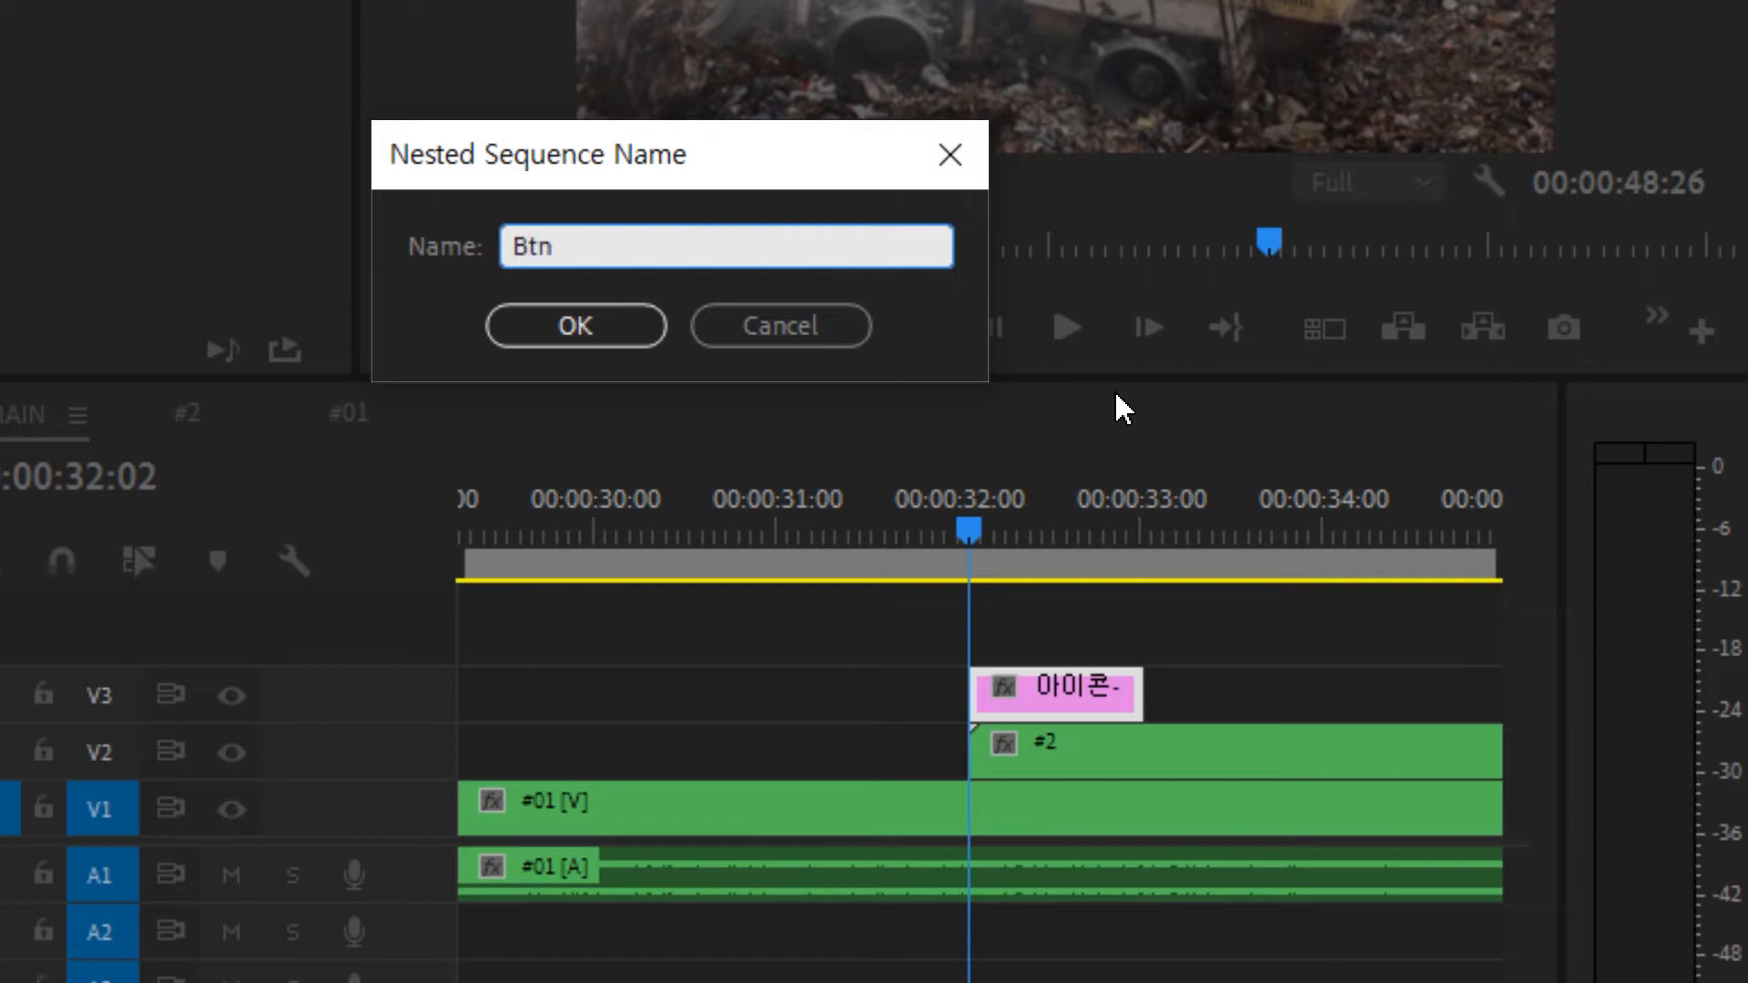
key(Home)
text(#)
key(Return)
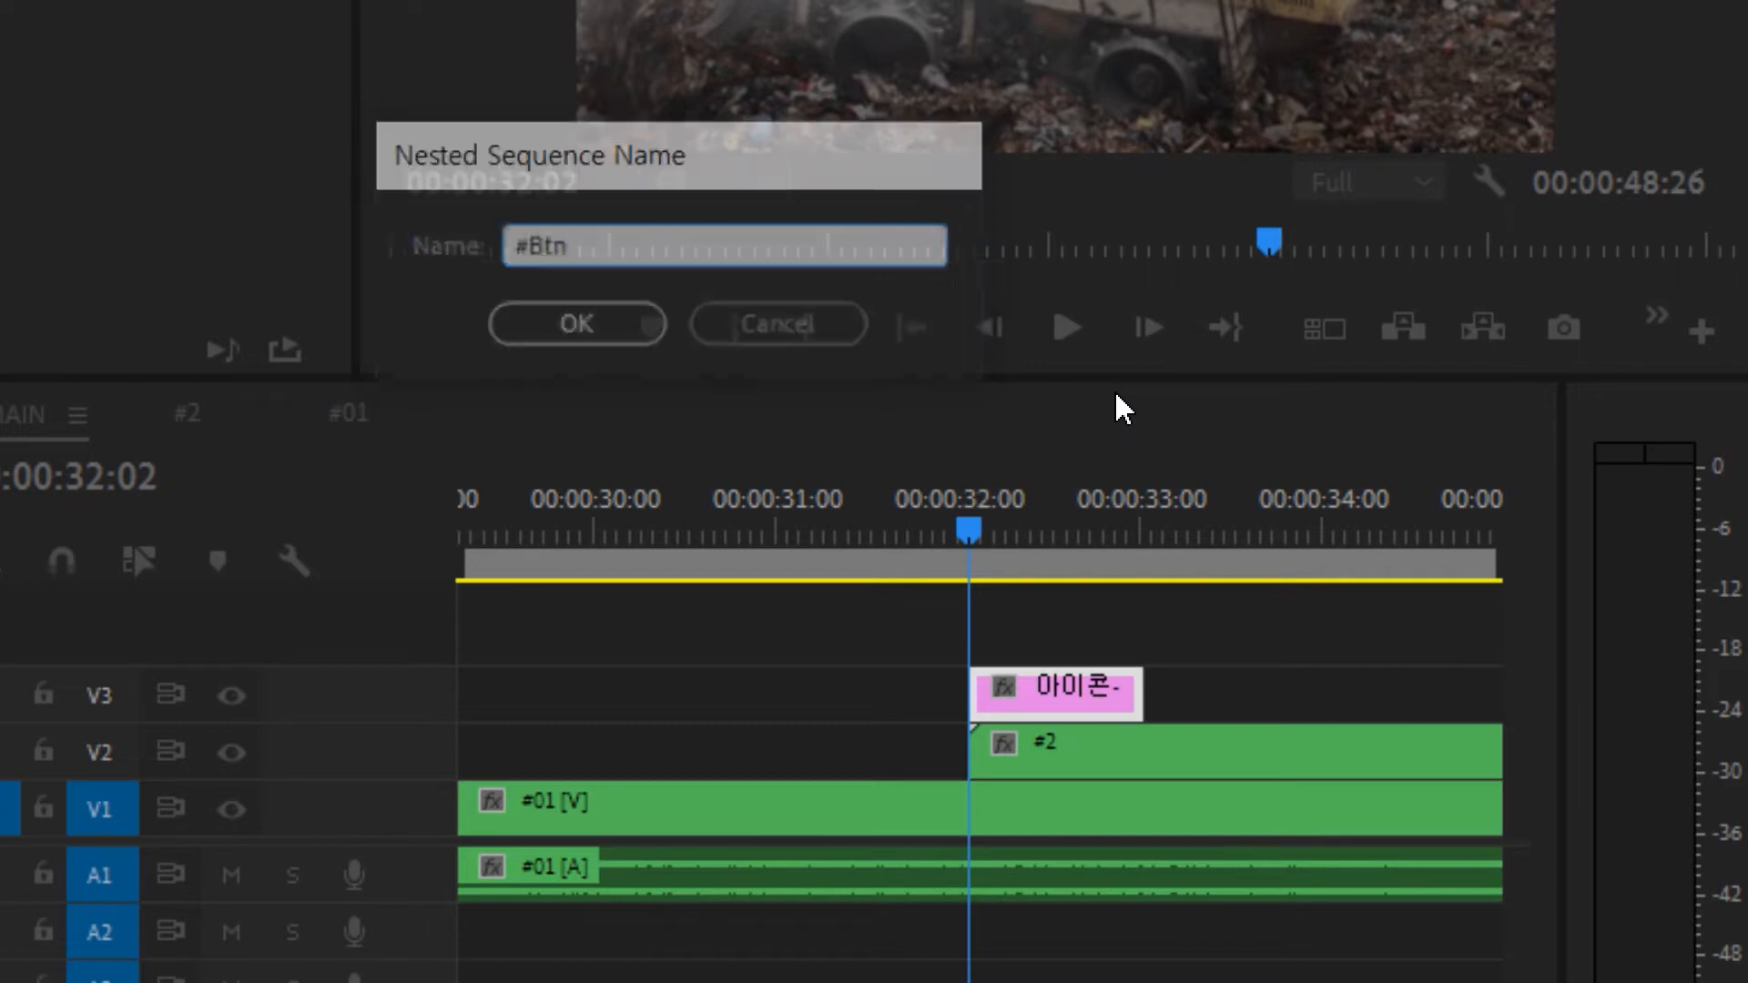
Open the nested #Btn sequence, fit its contents to the timeline, and move the 아이콘-전구.psd clip down from V3 to V1
double_click(1036, 701)
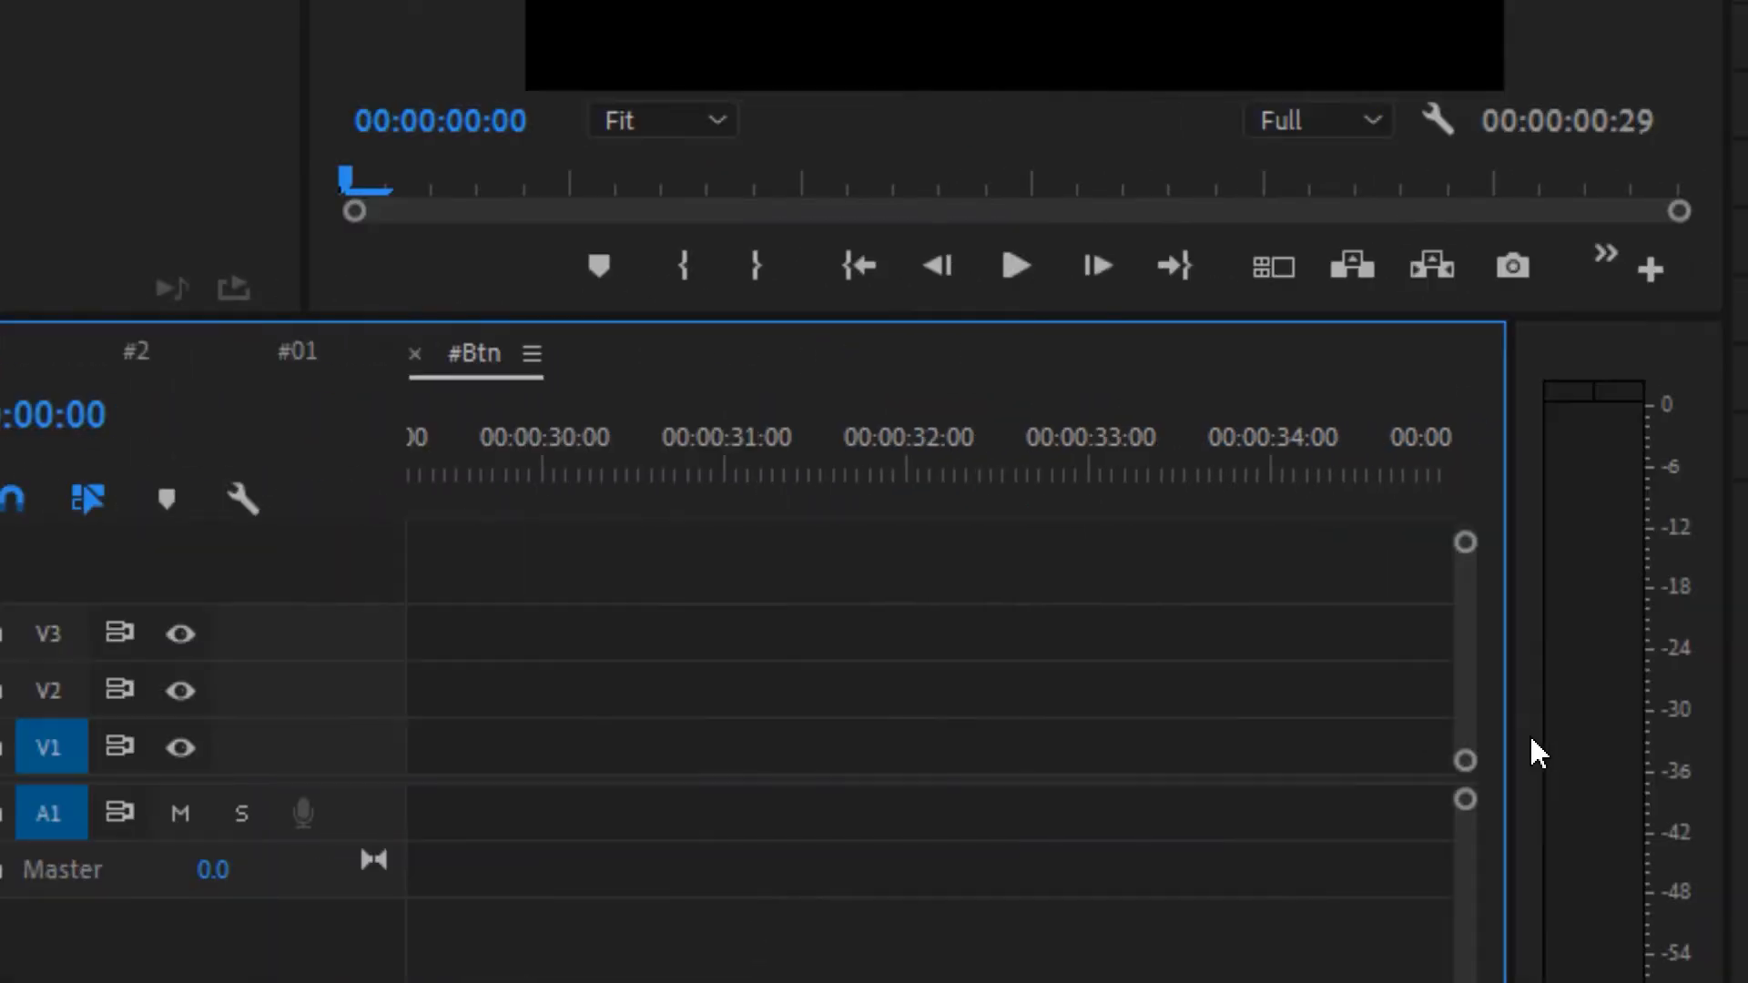
key(minus)
key(minus)
key(minus)
key(minus)
key(minus)
key(minus)
key(minus)
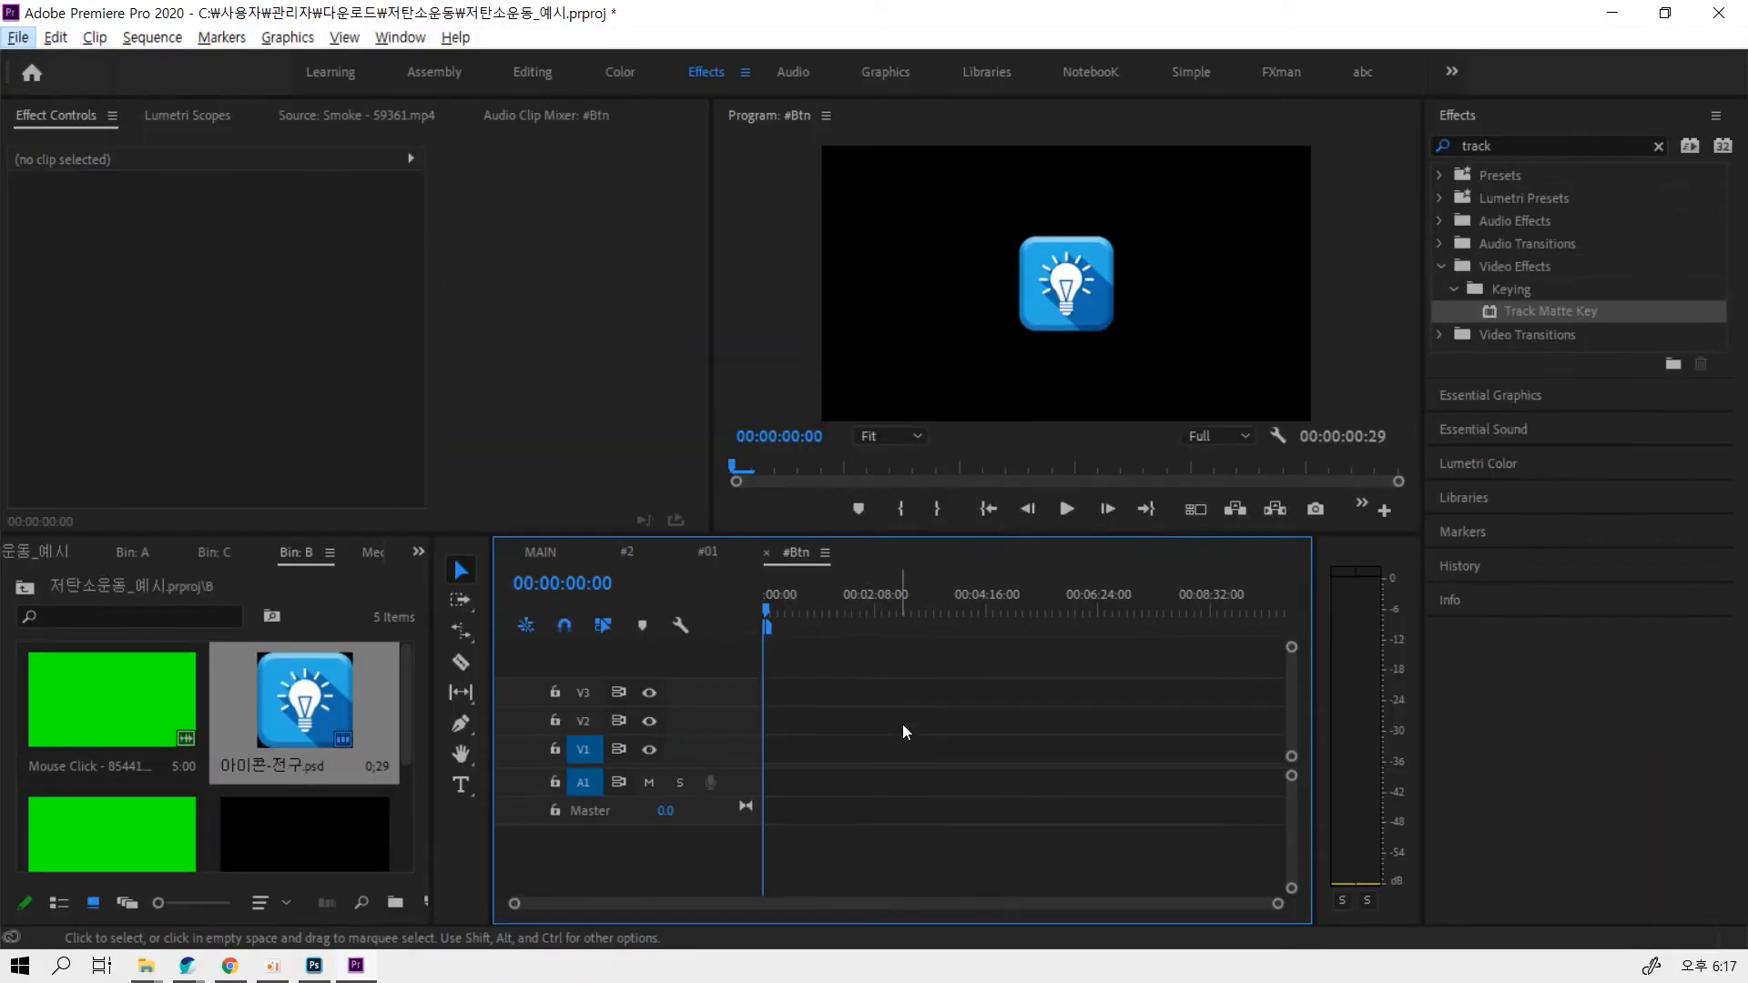
drag(772, 610, 764, 616)
key(backslash)
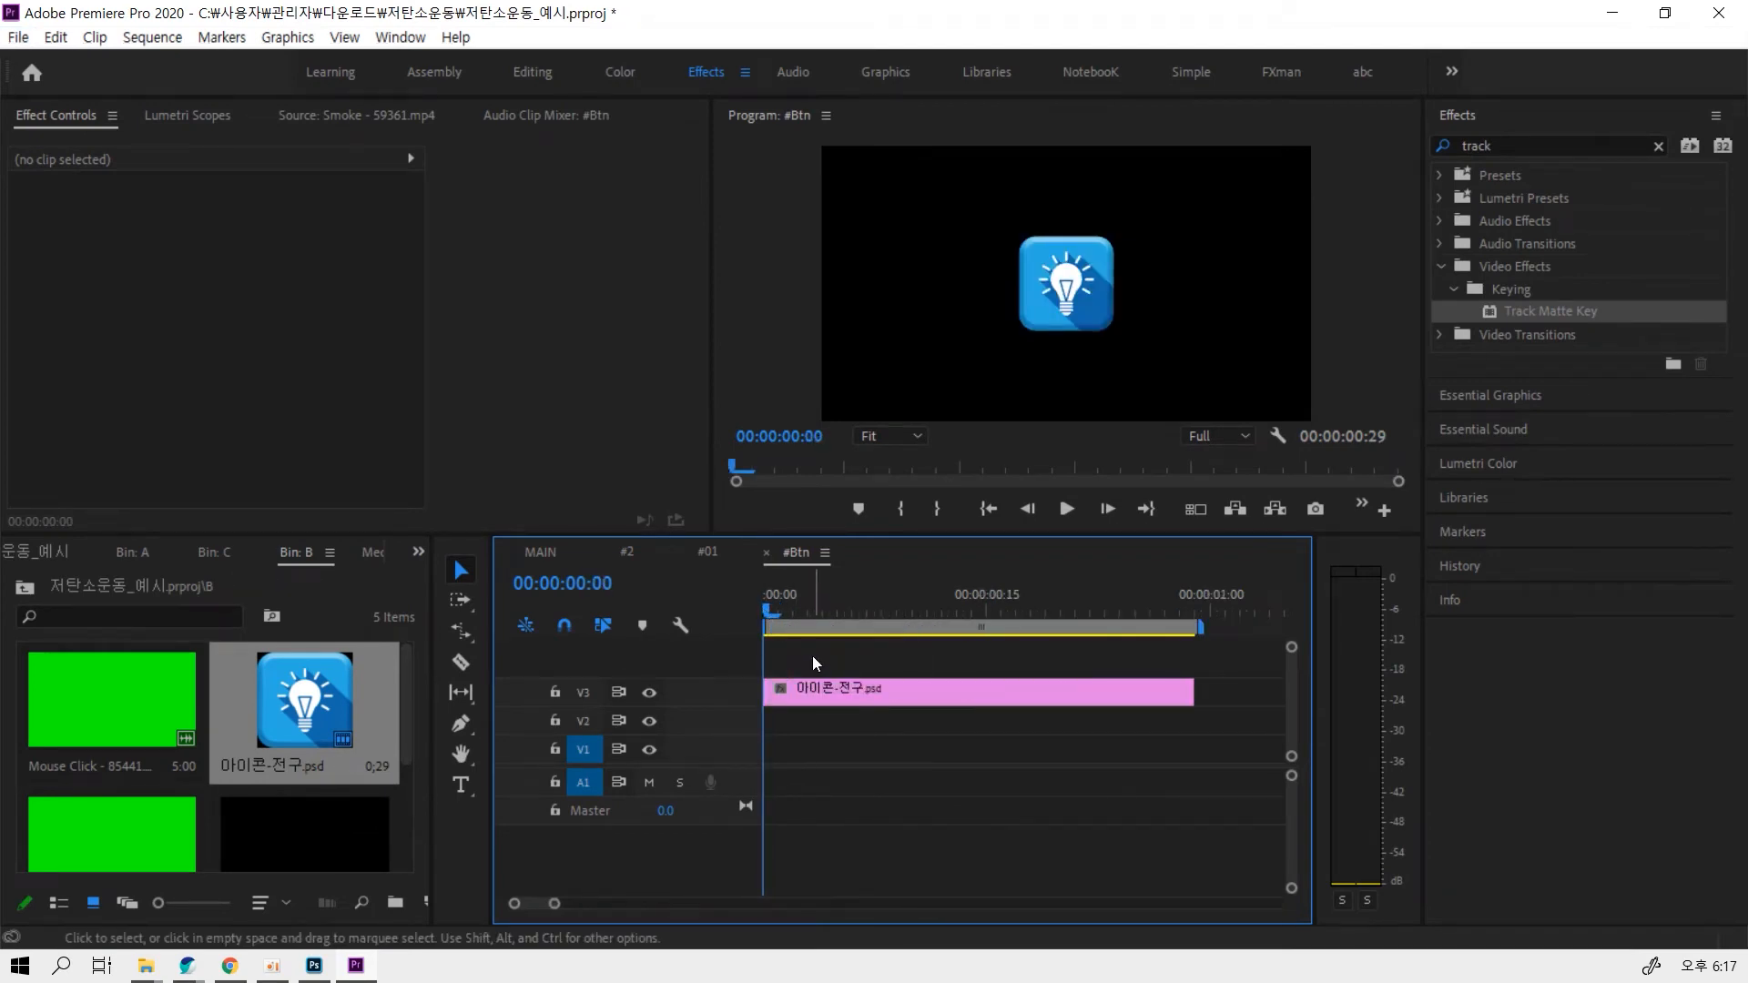
click(816, 689)
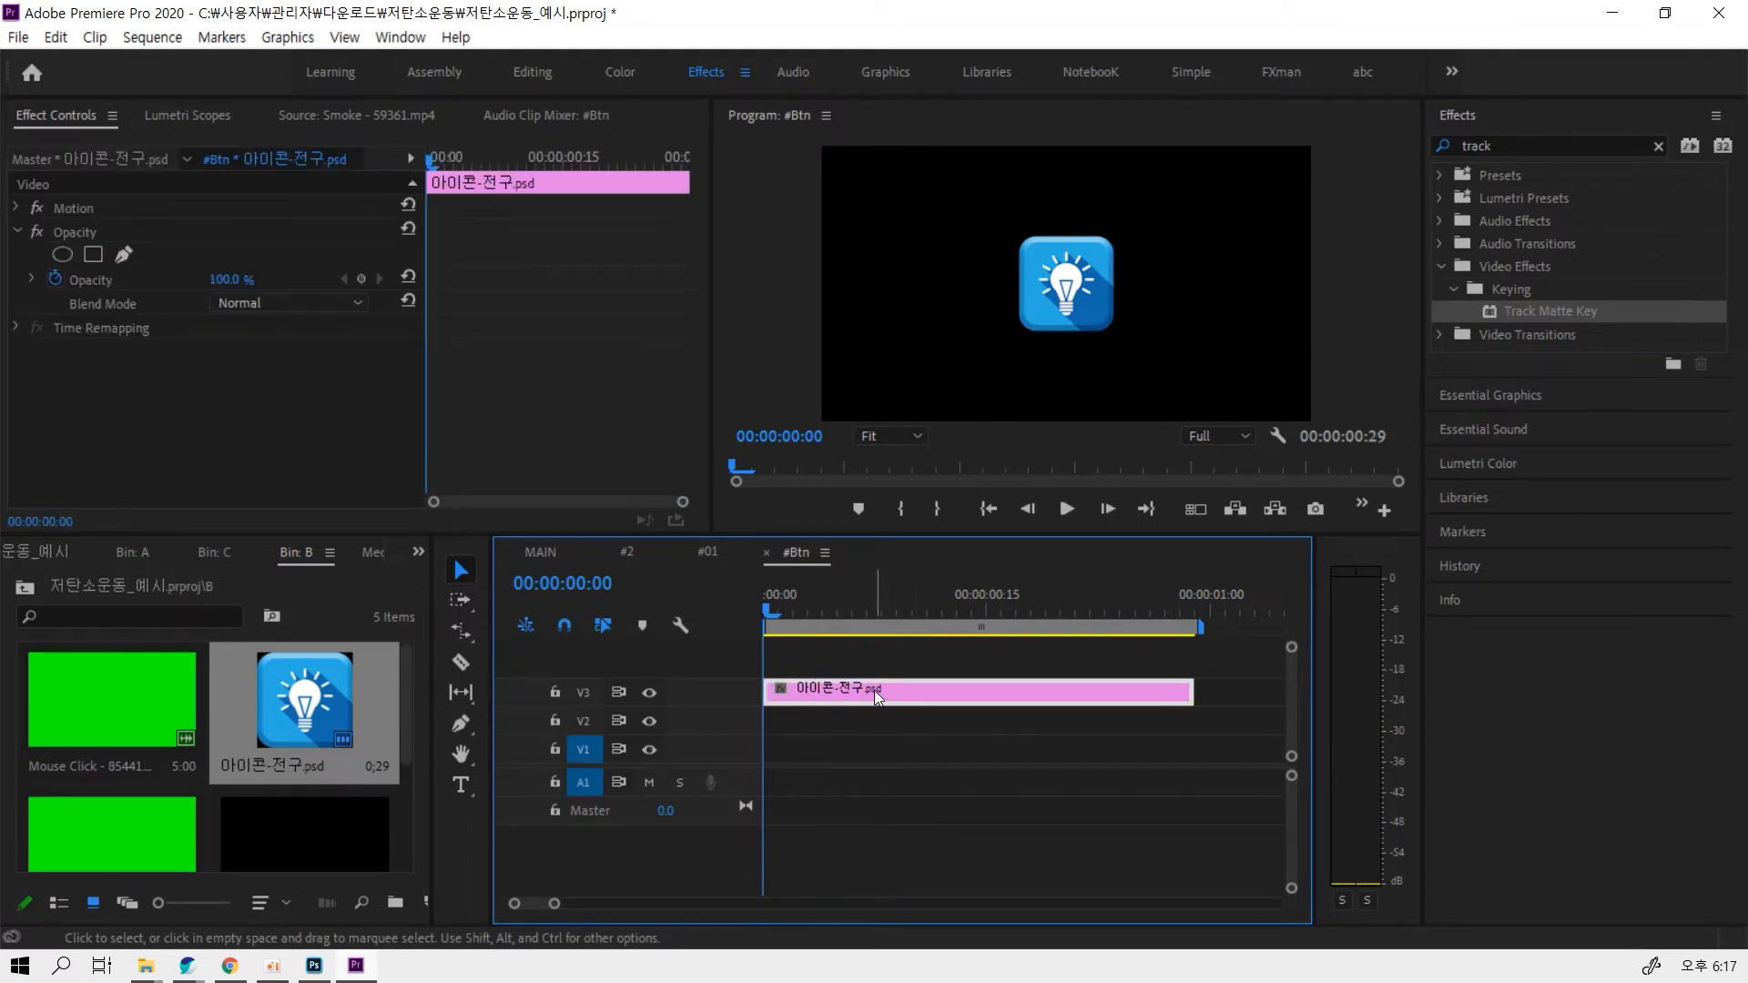
drag(874, 690, 870, 748)
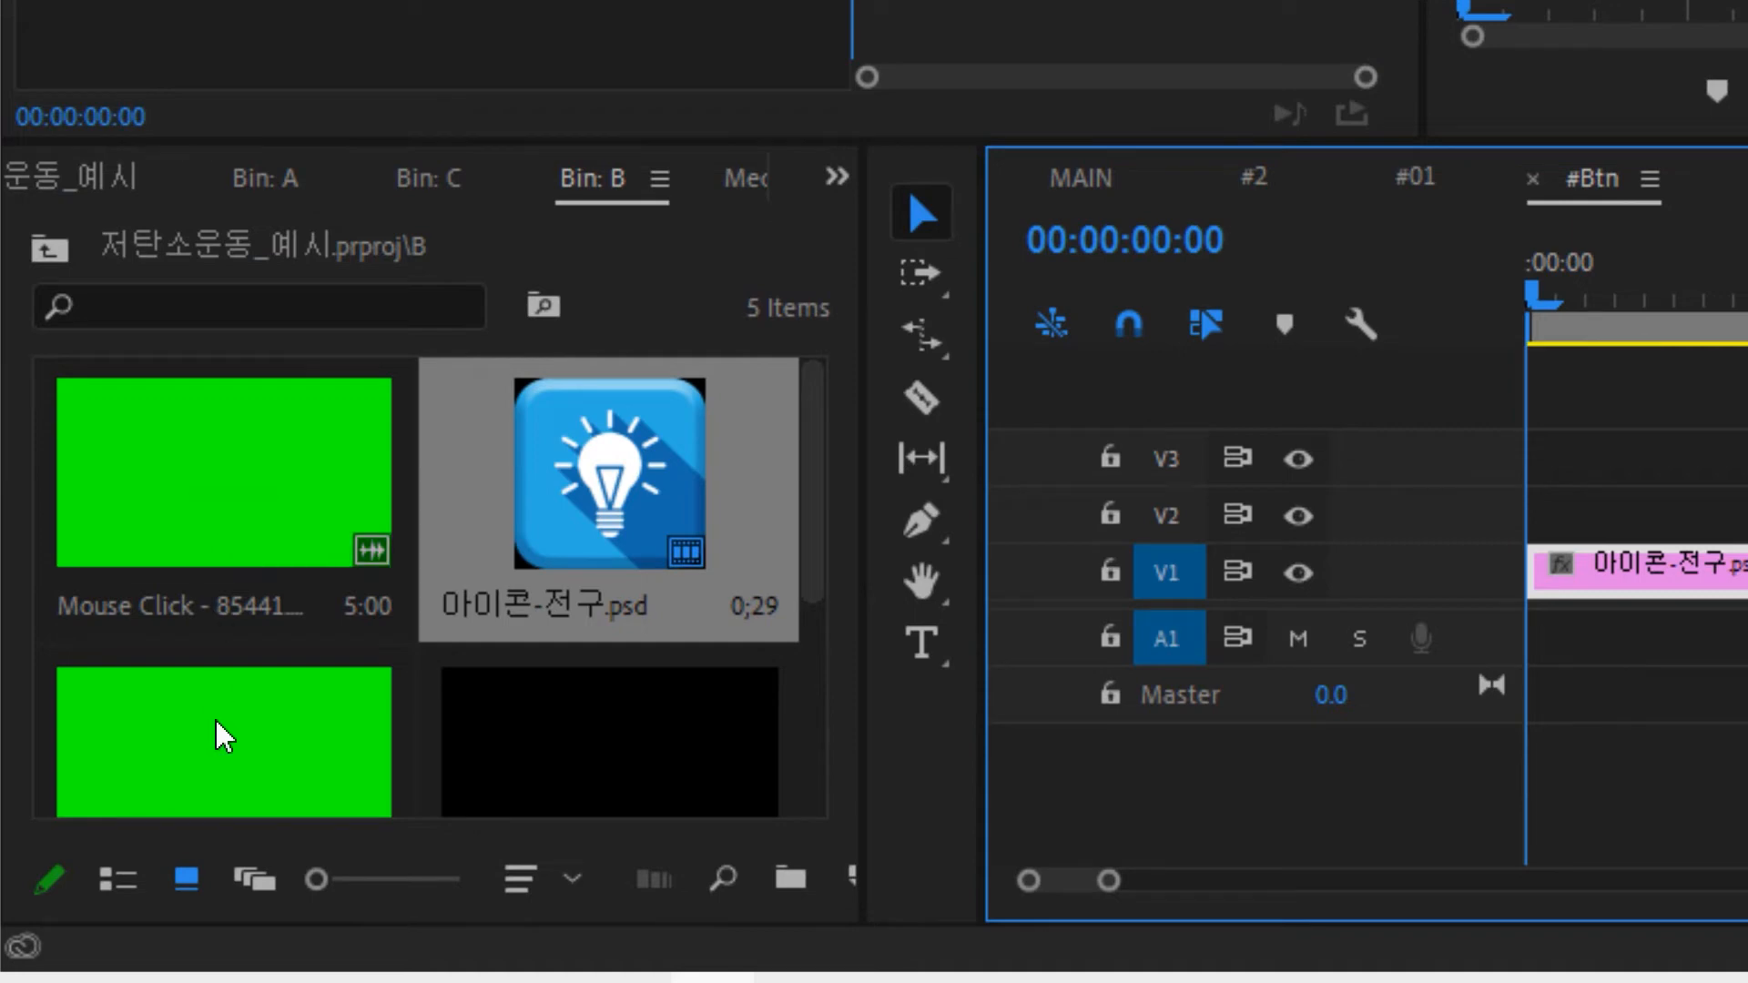
Open Mouse Click - 85441.mp4 from bin B in the Source Monitor and play it to review the hand click
click(223, 531)
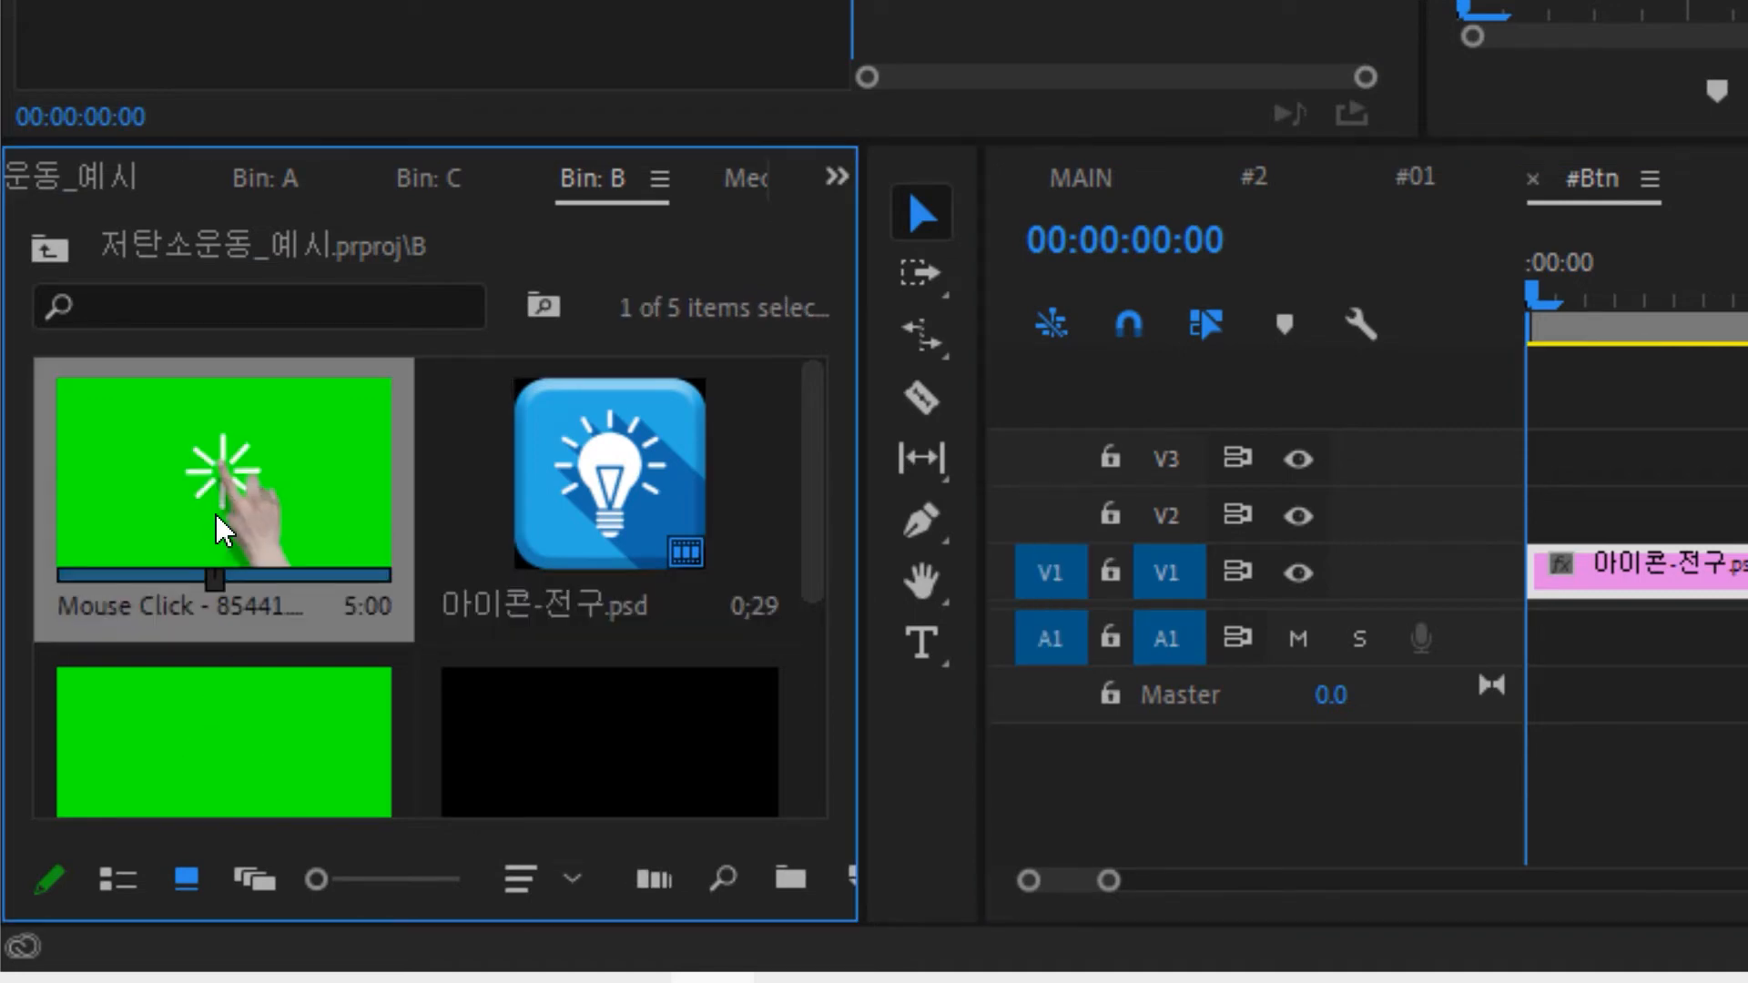
double_click(221, 524)
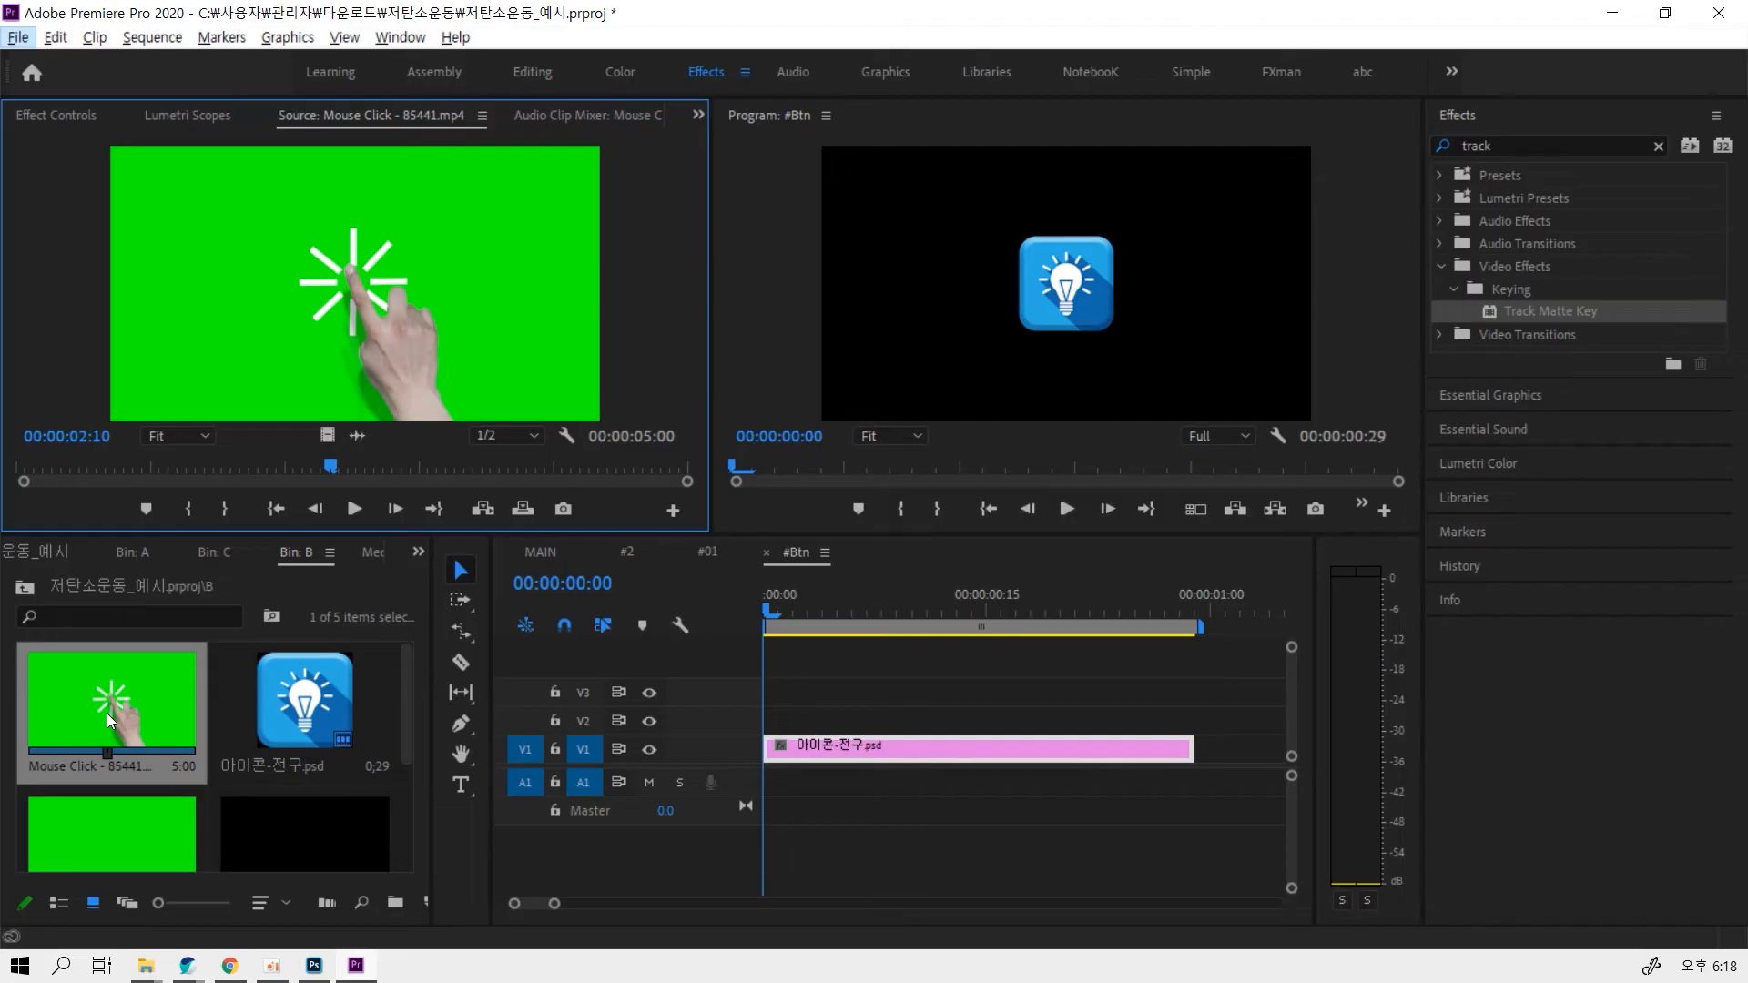
drag(176, 703, 923, 652)
drag(573, 675, 712, 701)
key(ctrl+z)
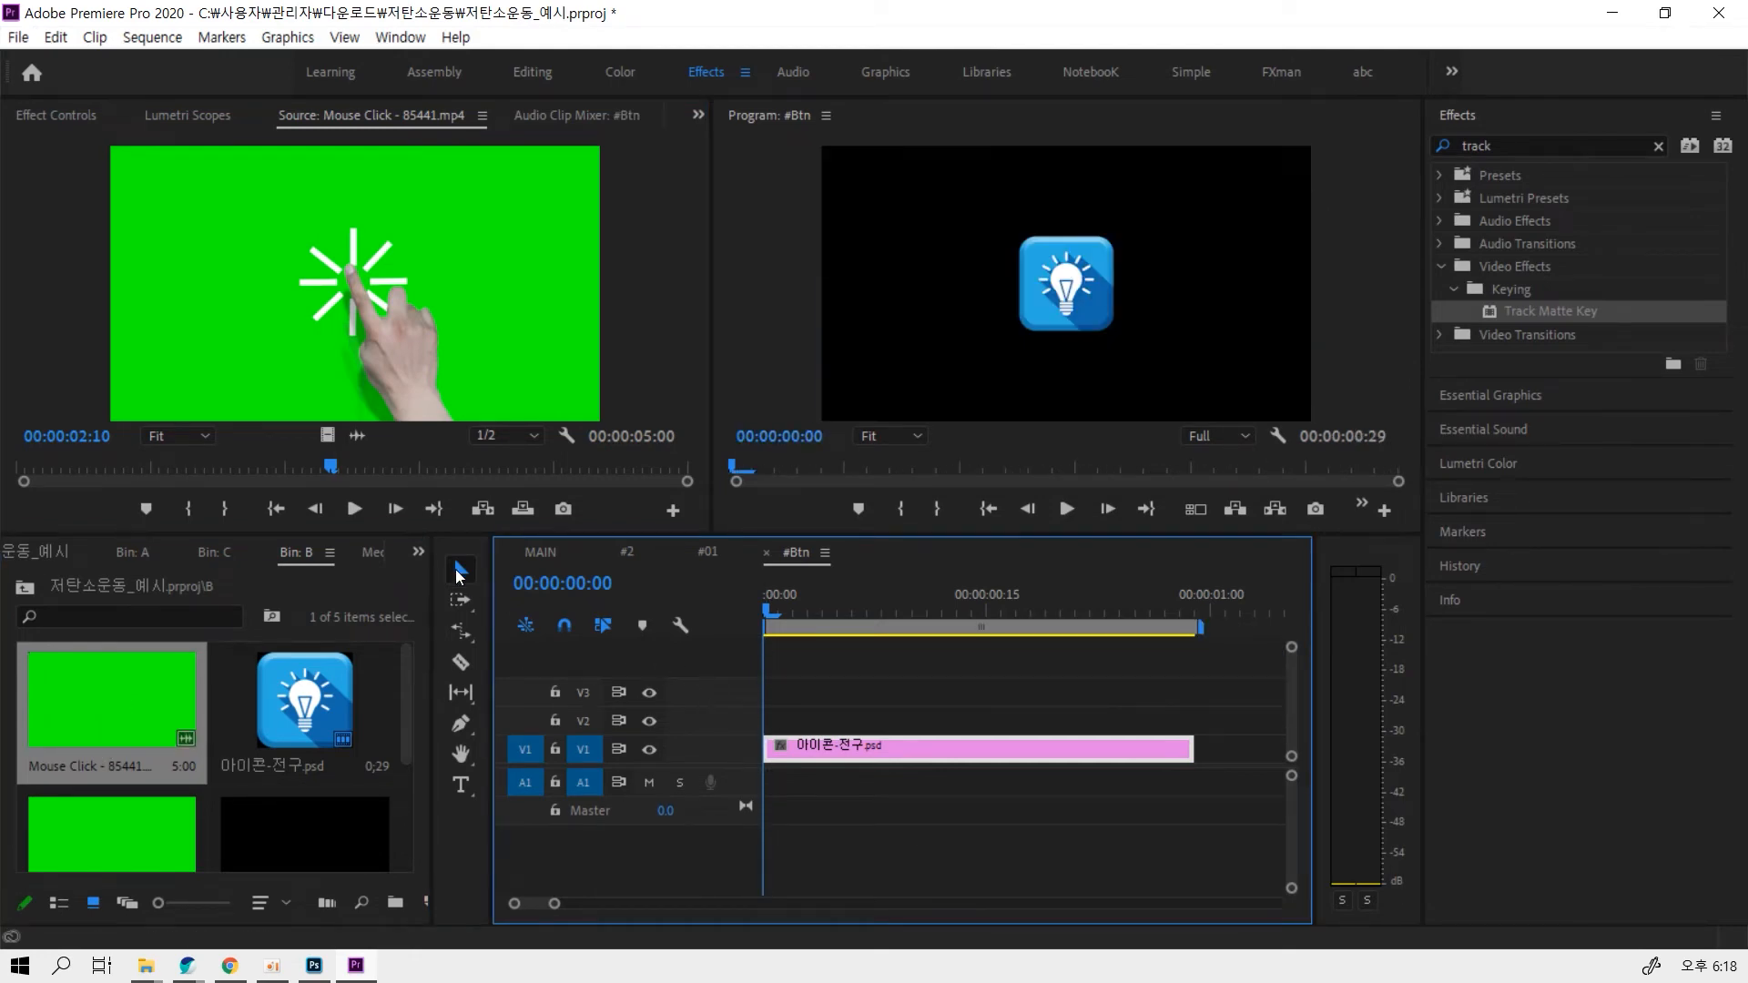
click(347, 506)
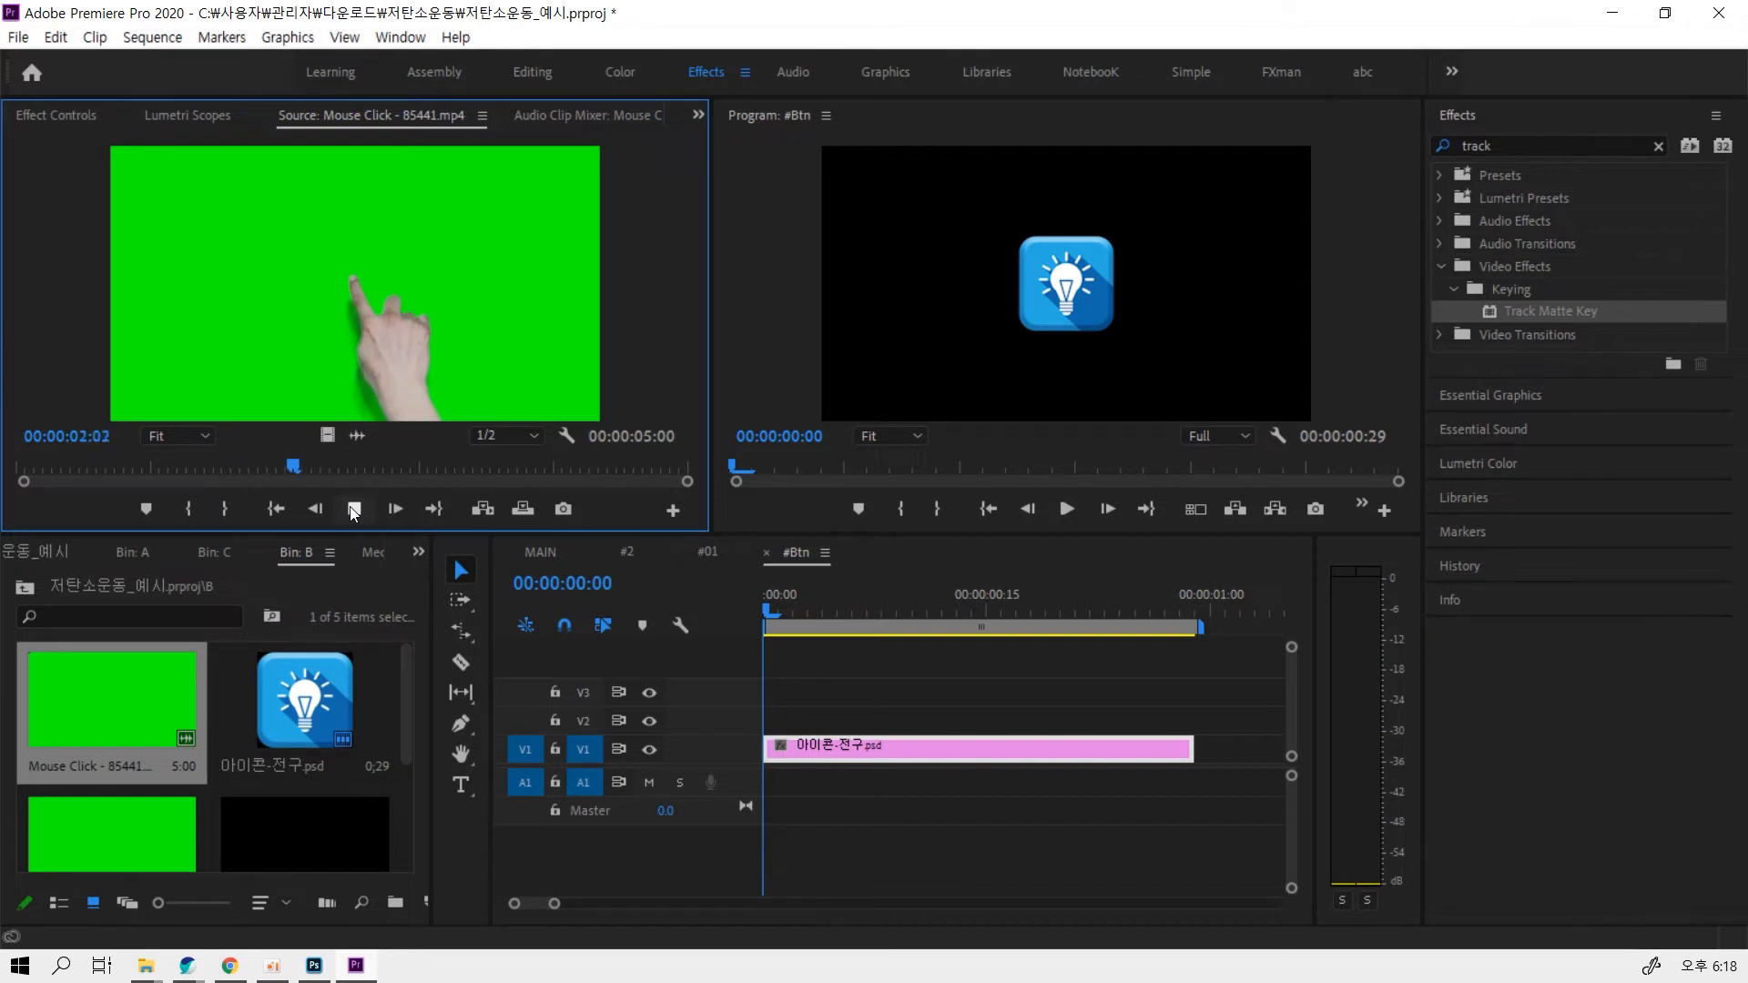
click(352, 510)
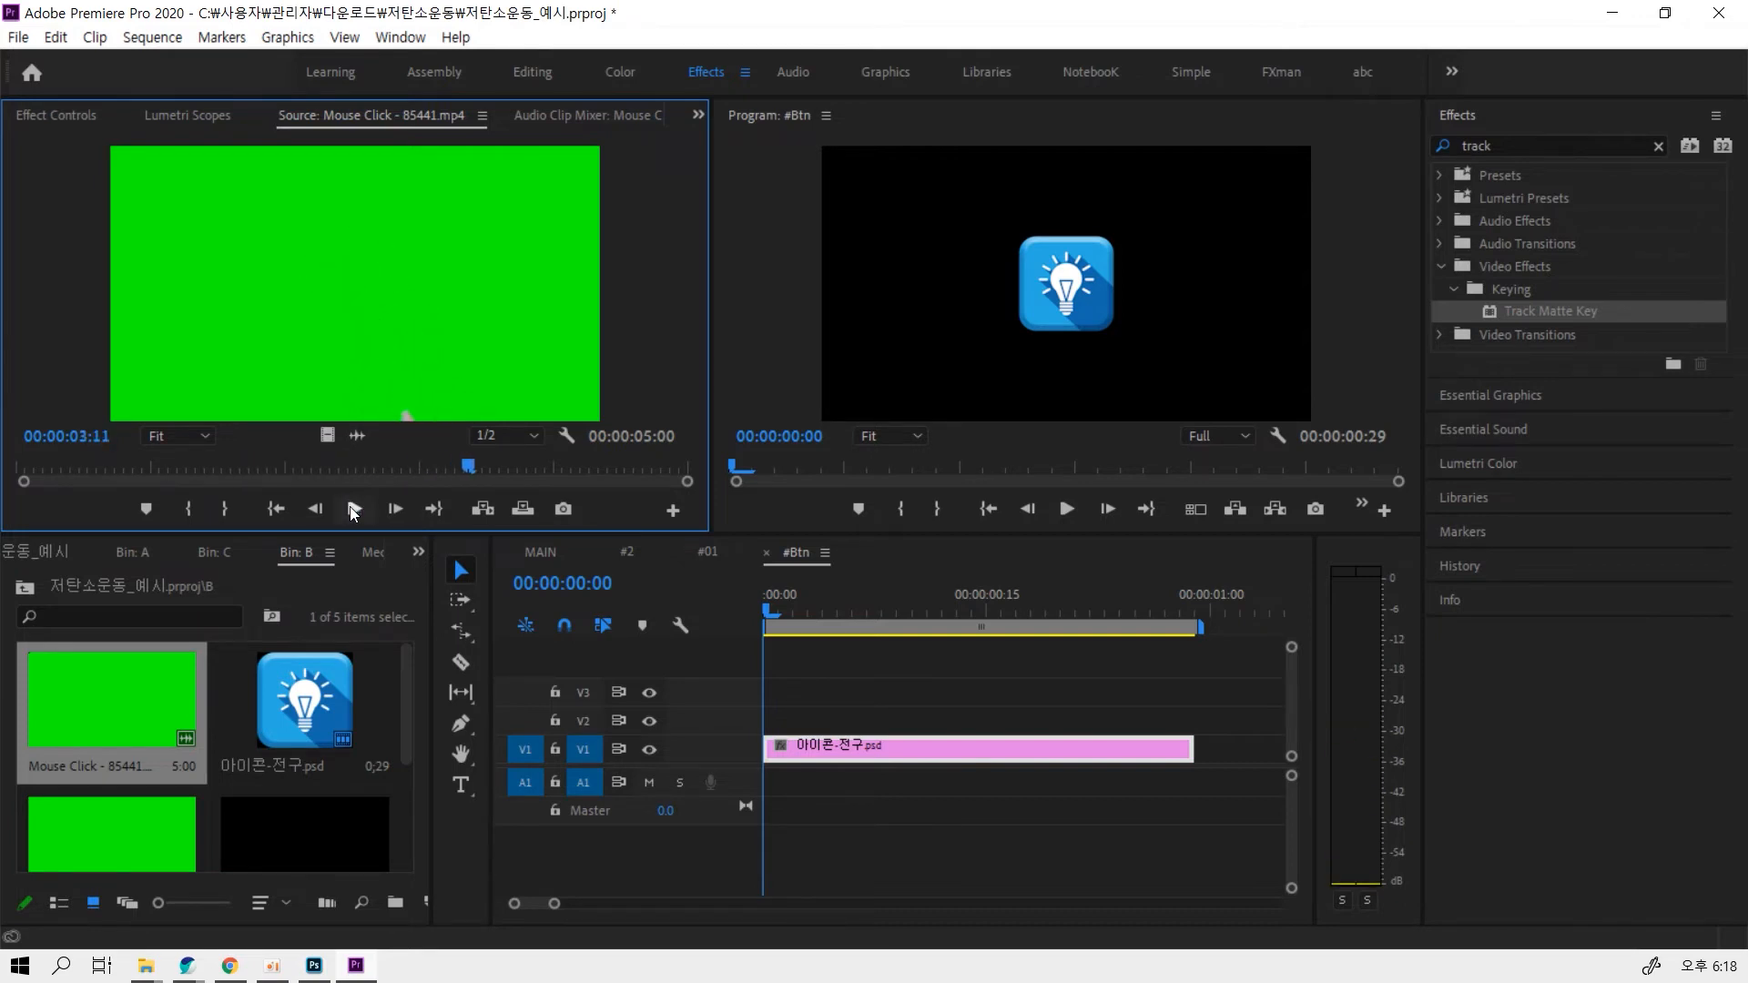
Place Mouse Click - 85441.mp4 at the start of #Btn with video on V2 and audio on A1, and raise its audio level
drag(297, 333, 708, 728)
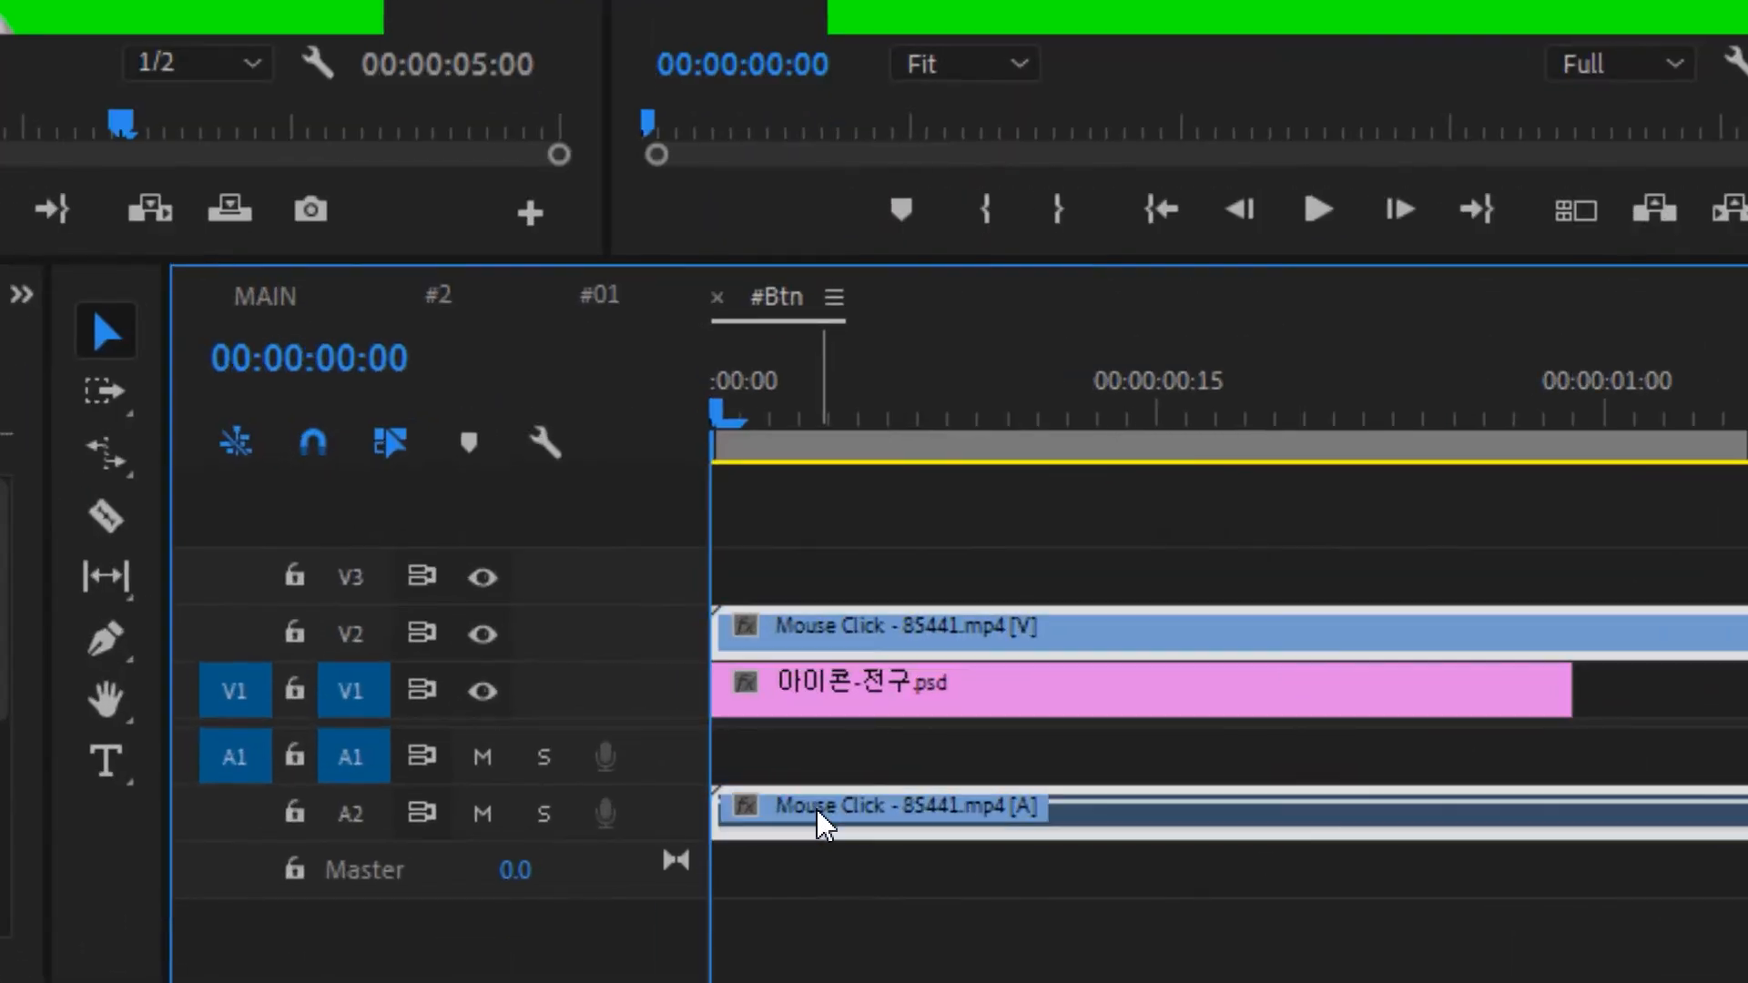
drag(816, 809, 760, 780)
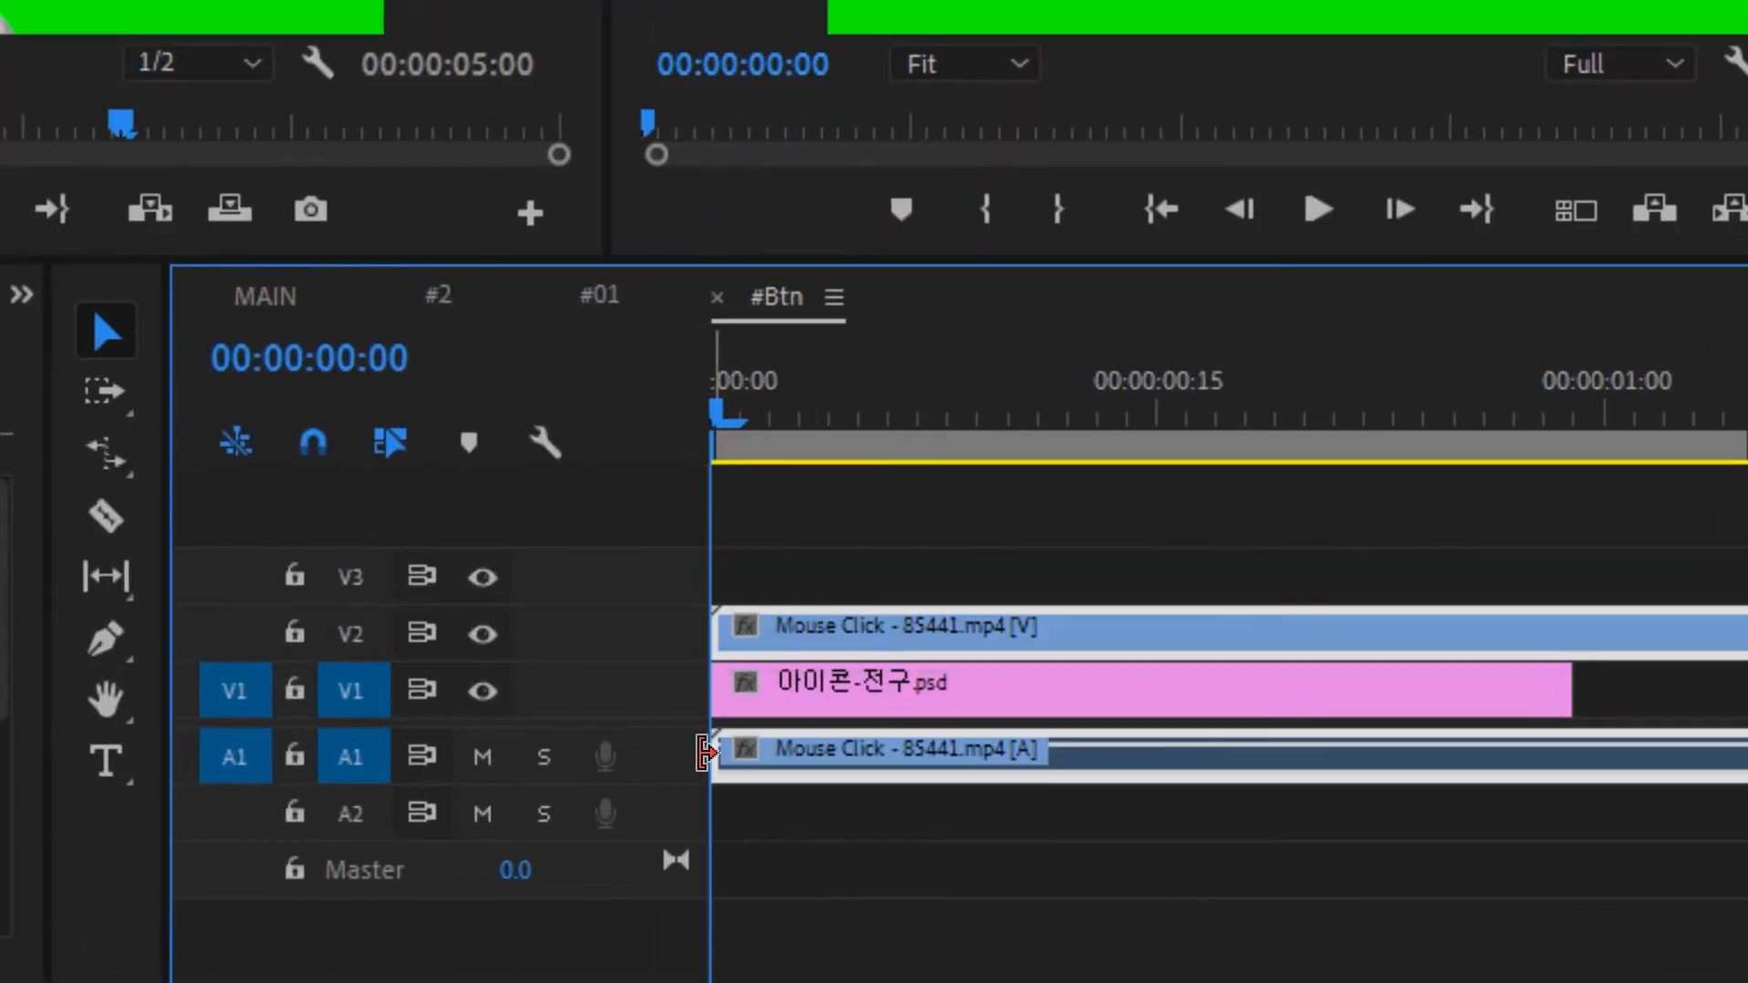
double_click(652, 755)
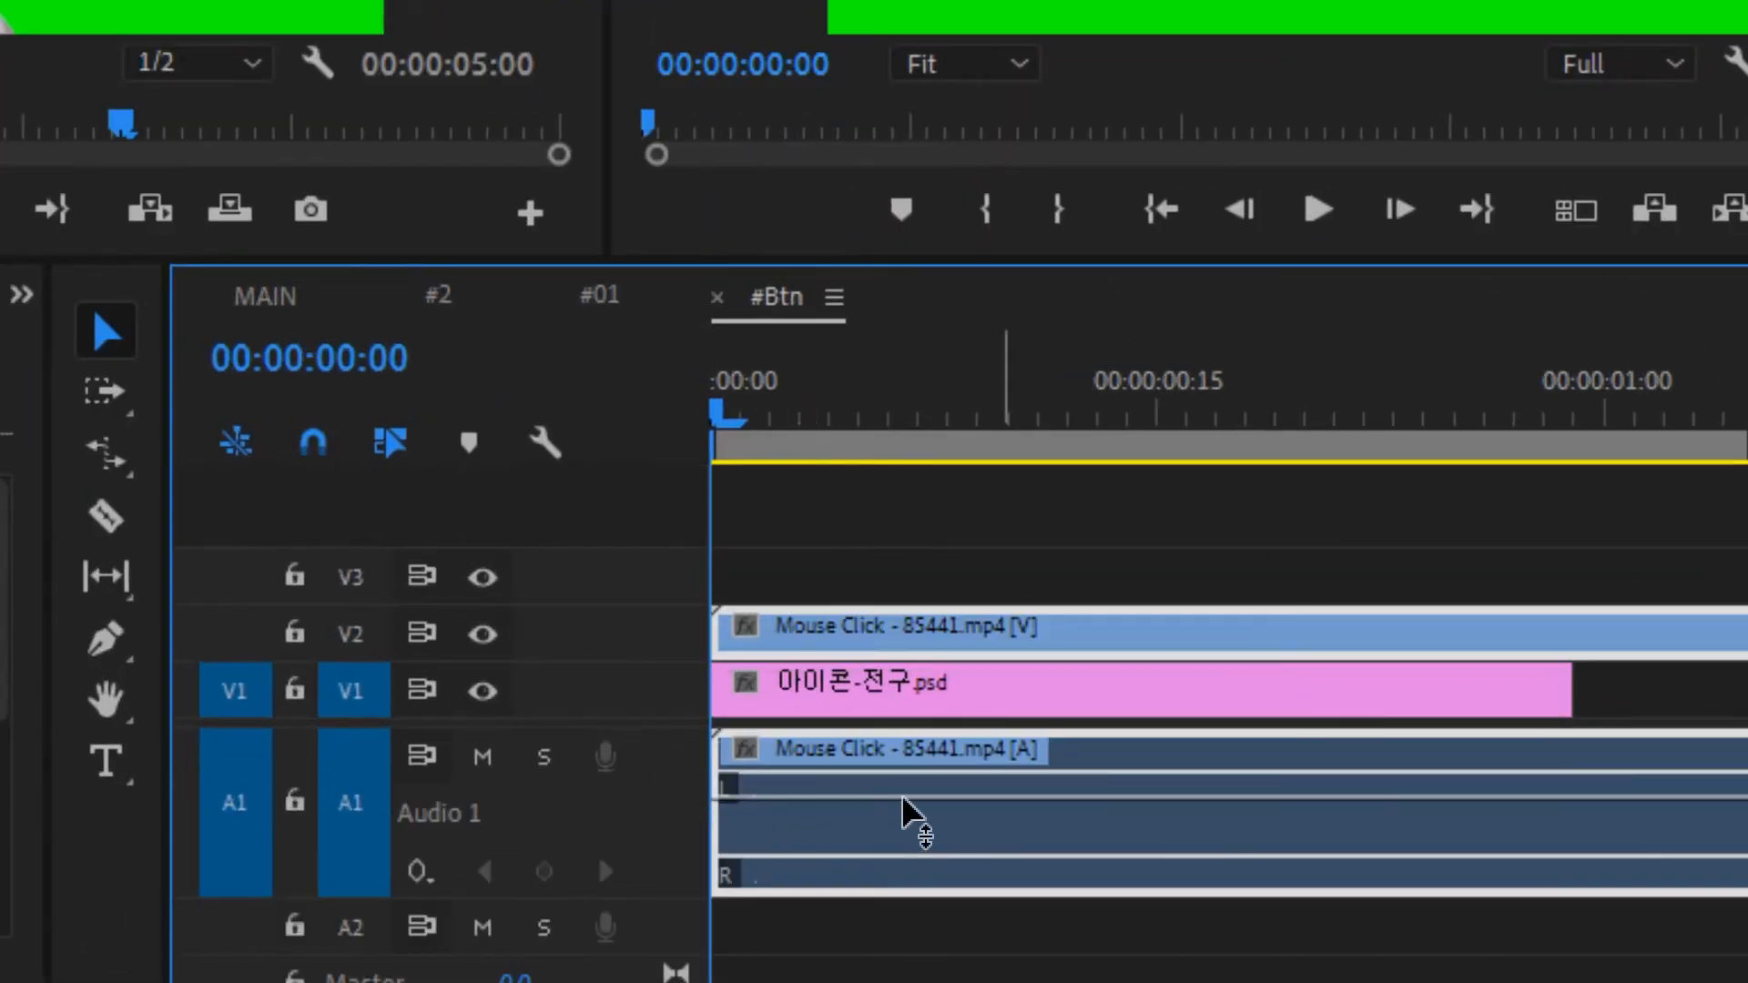
drag(1096, 798, 1096, 747)
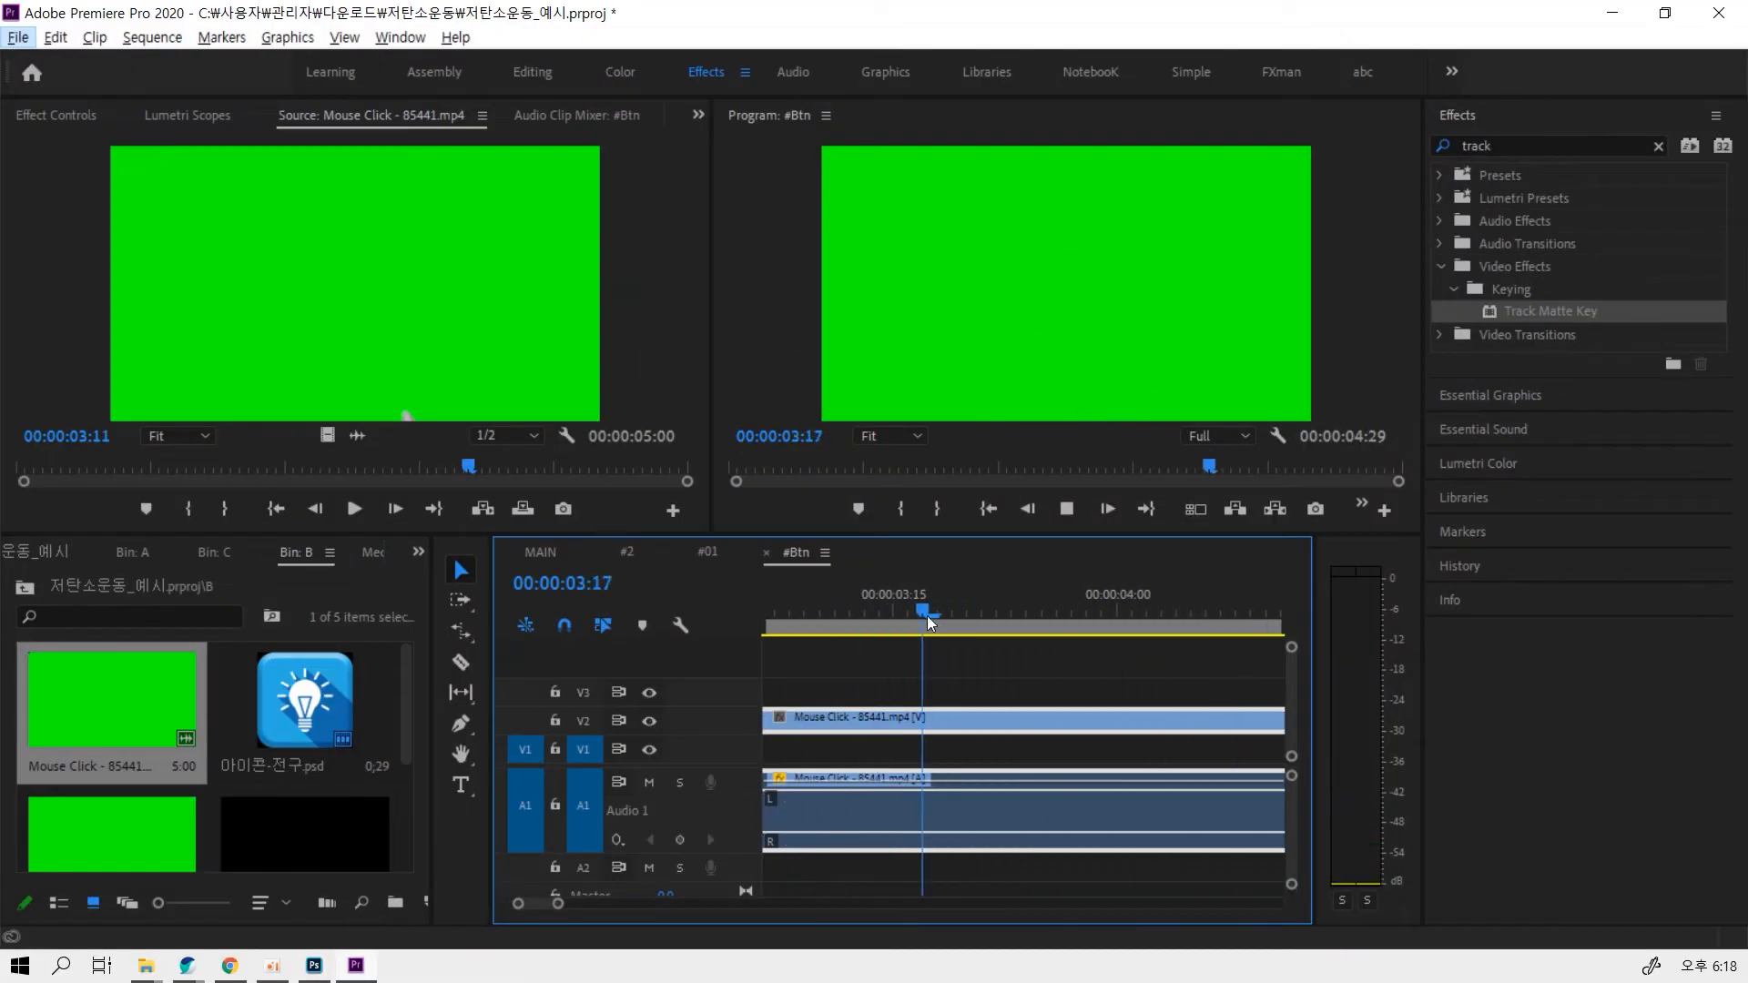
Extend the 아이콘-전구.psd clip on V1 to the end of the Mouse Click clip
click(835, 610)
key(minus)
key(minus)
key(minus)
key(minus)
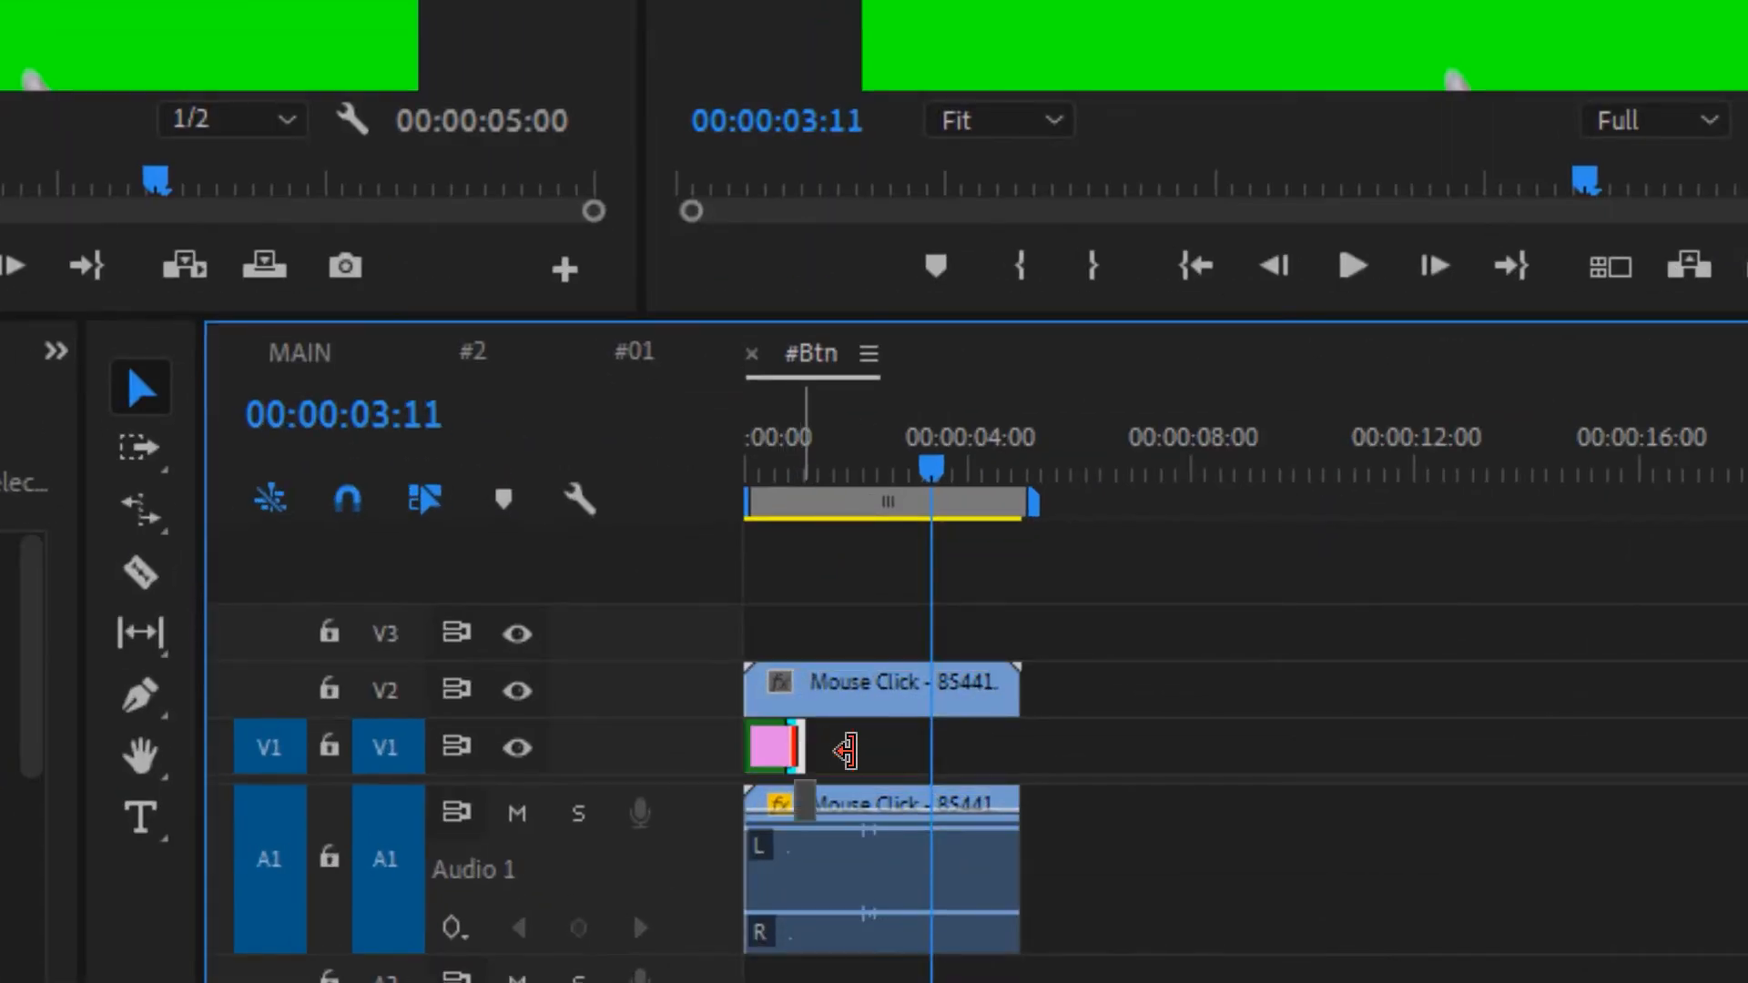
drag(845, 752, 1019, 749)
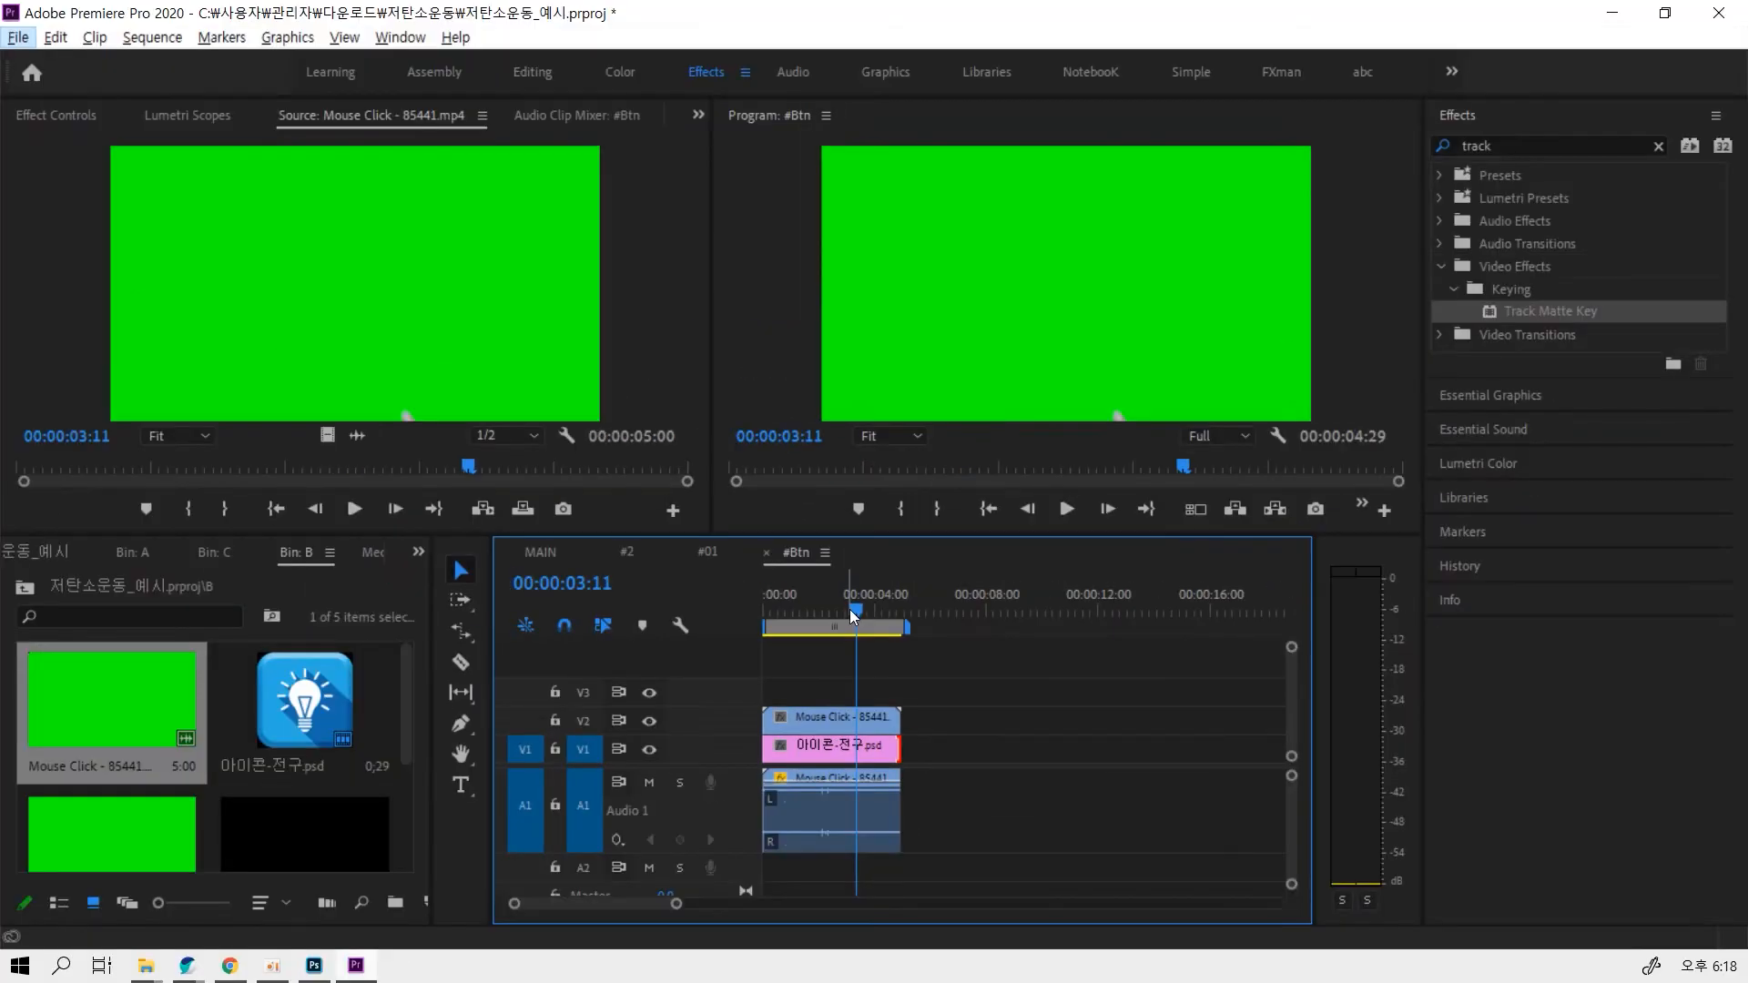
Move to 00:00:02:06 where the hand shows, find the Ultra Key effect, and apply it to the Mouse Click clip on V2
key(Home)
drag(770, 610, 816, 612)
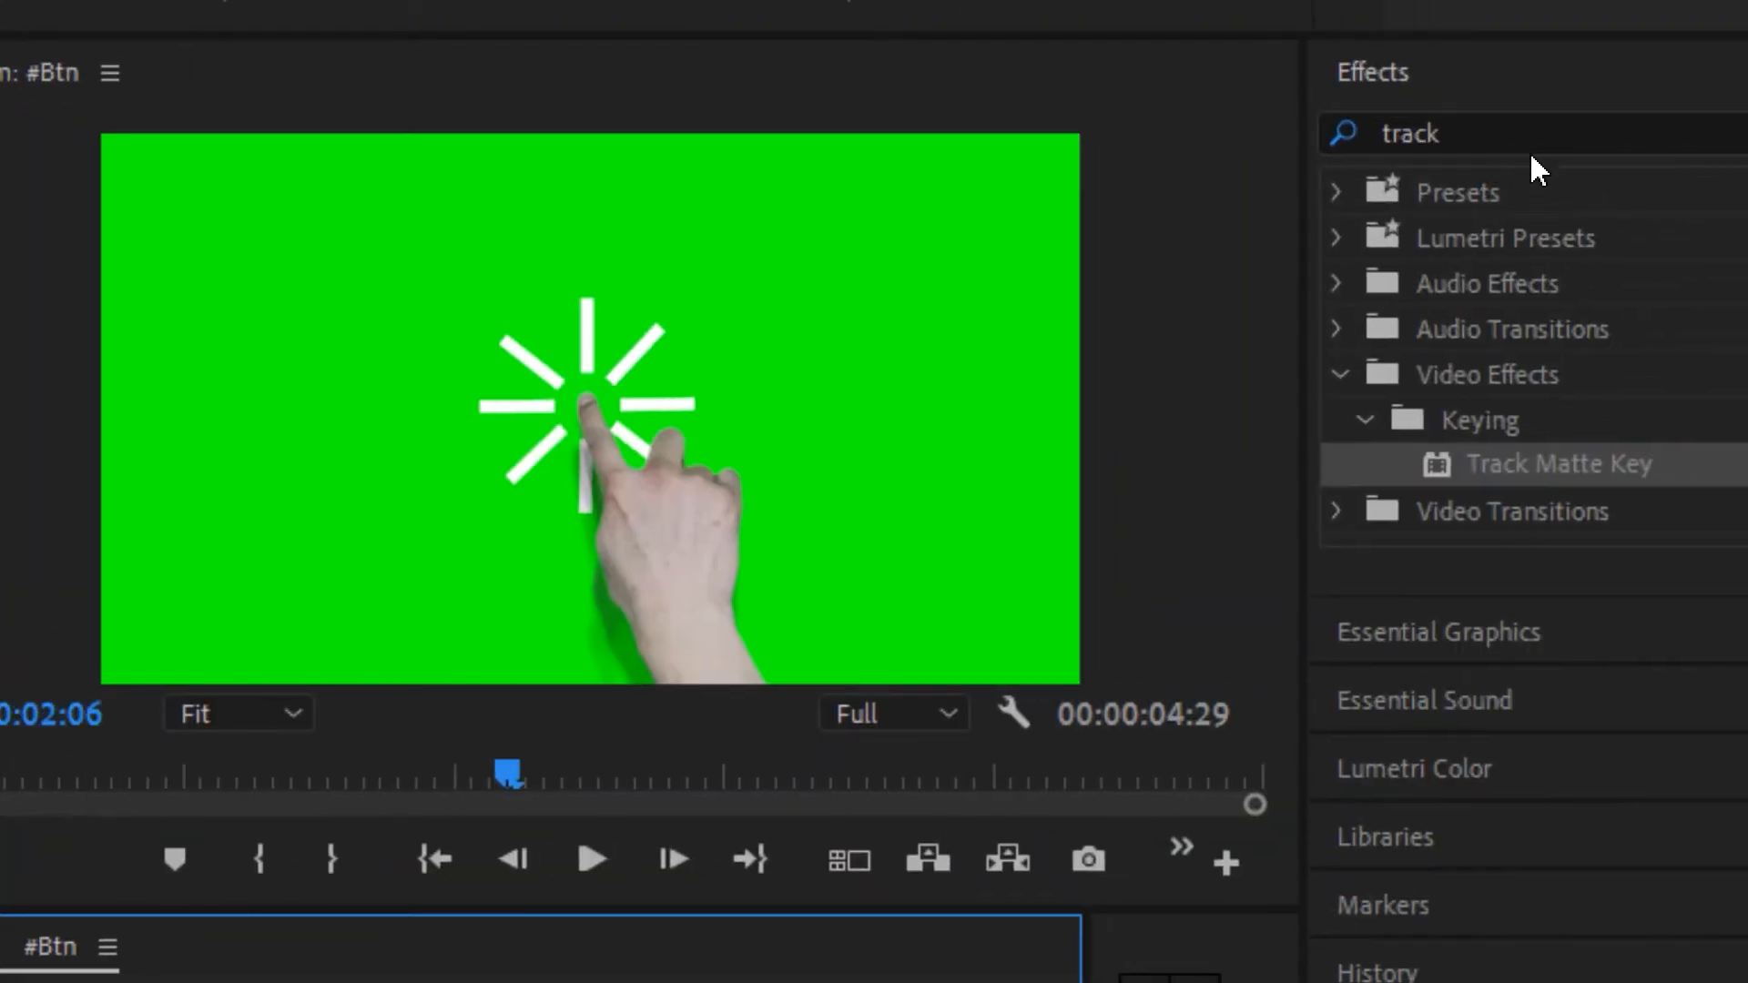
drag(1467, 136, 1328, 136)
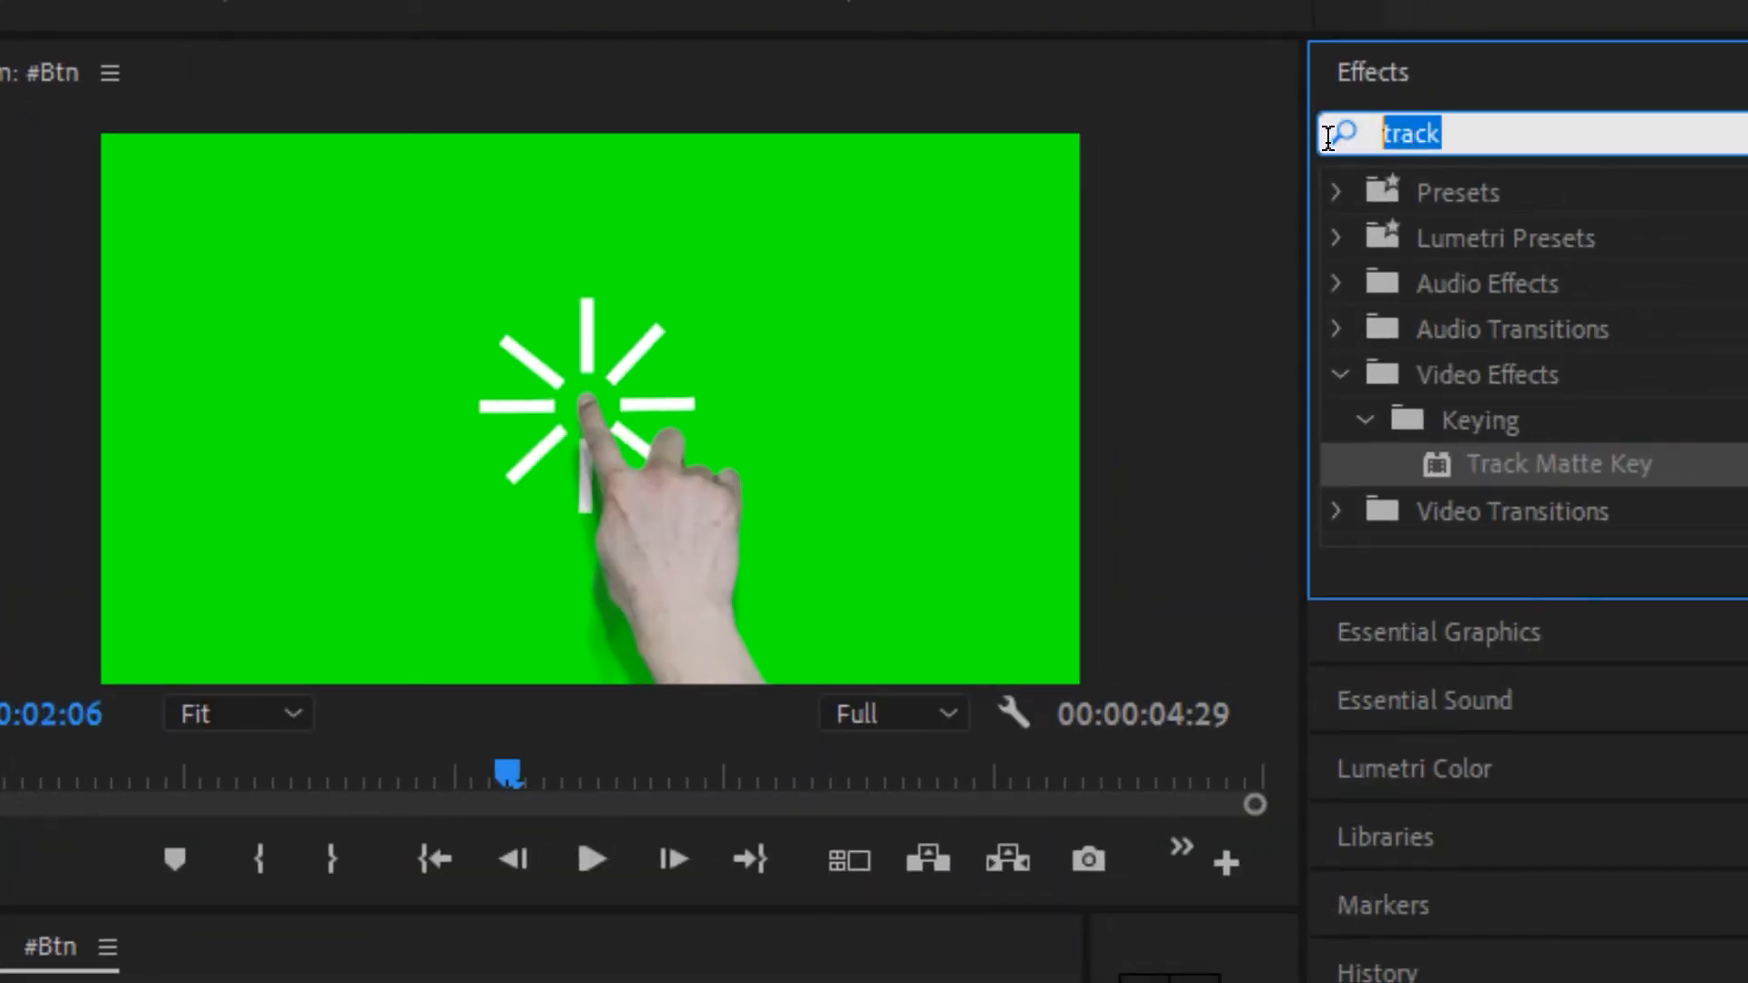
text(ul)
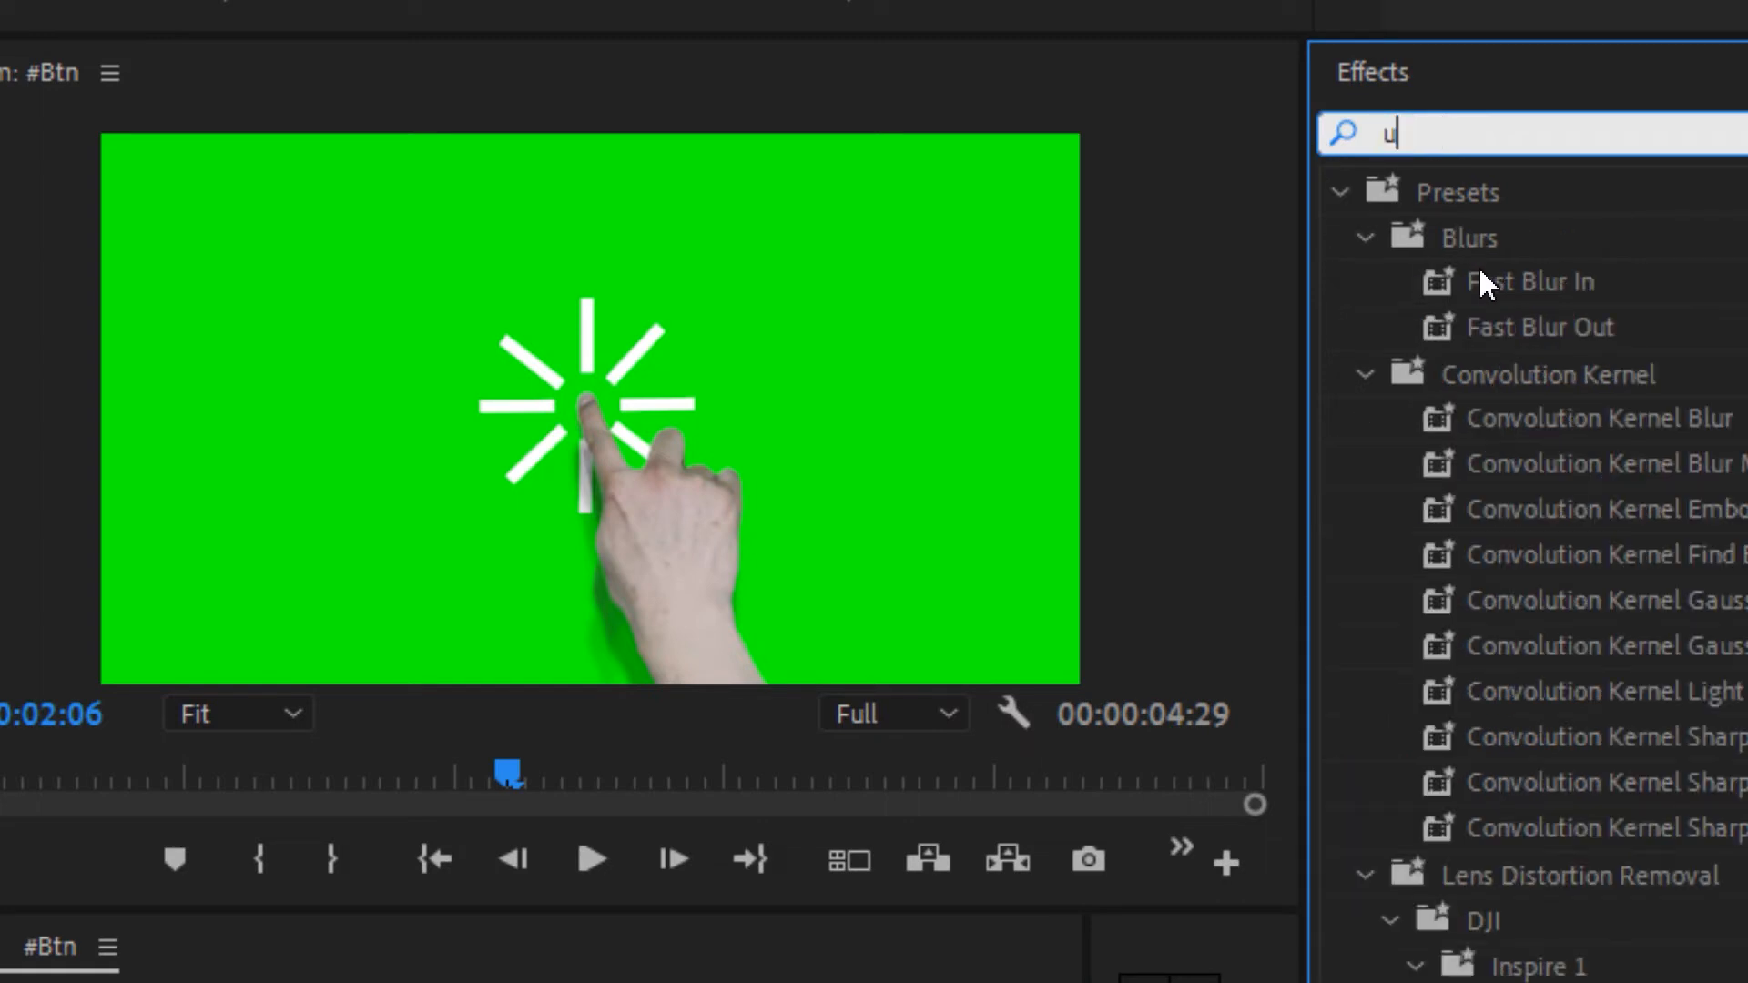
text(tra)
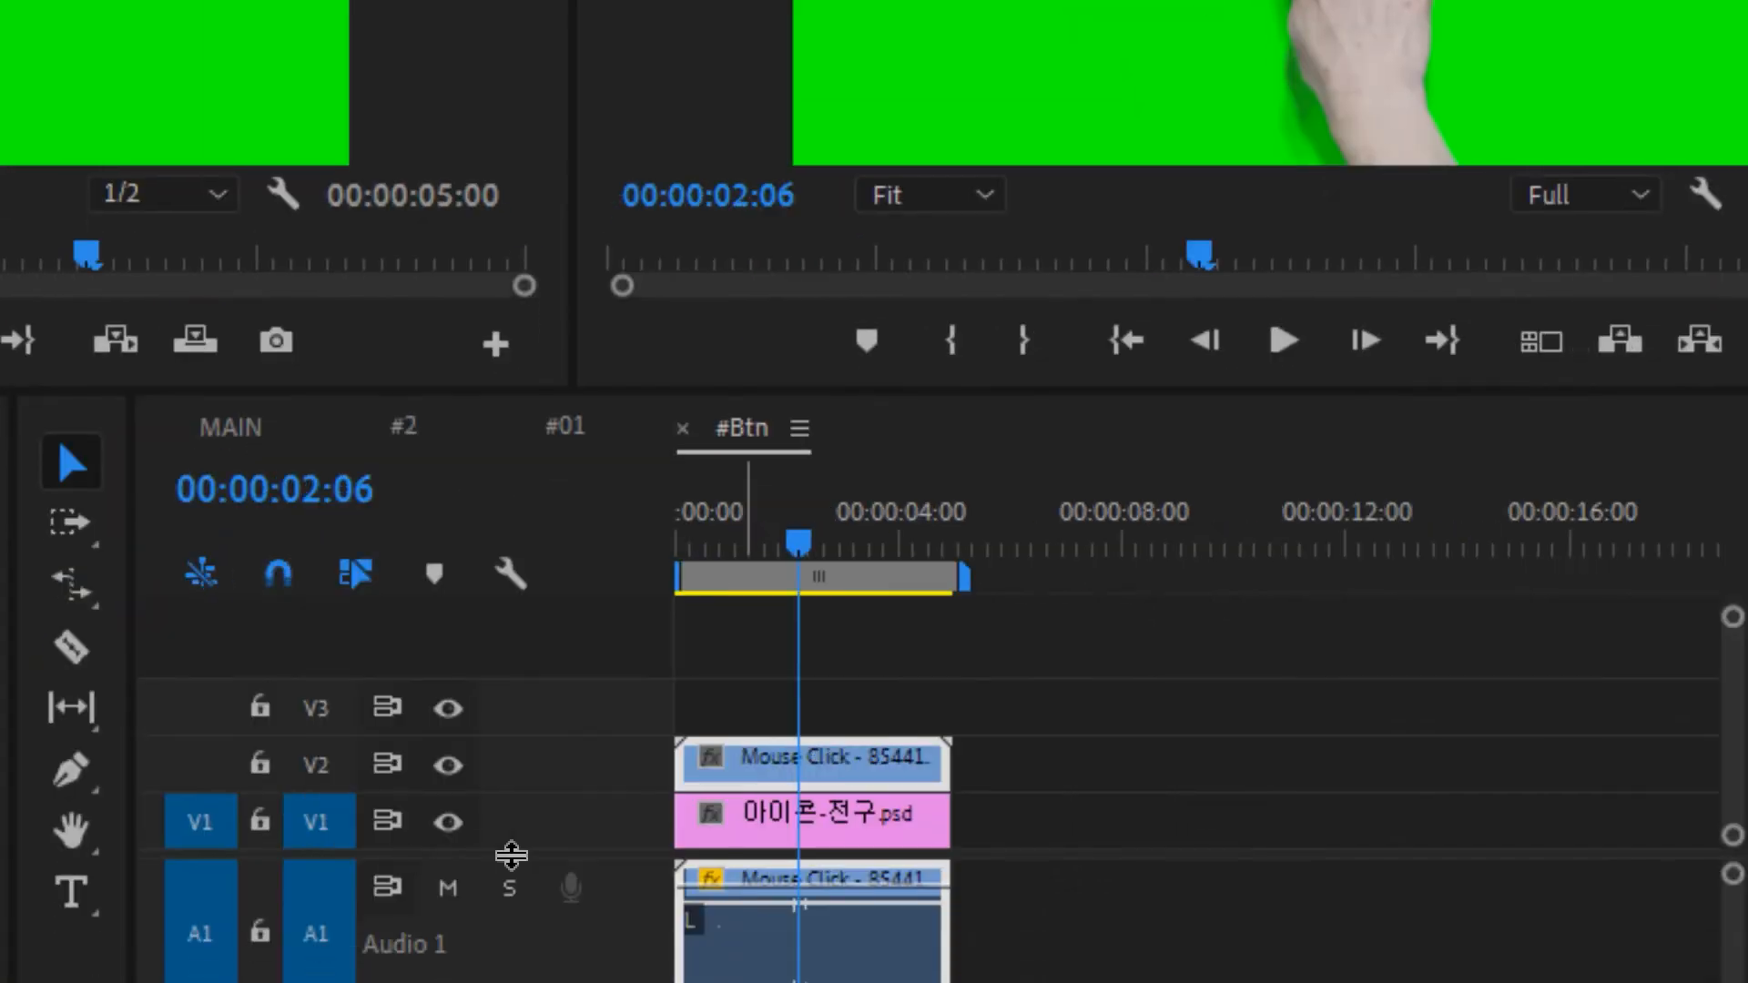
click(512, 854)
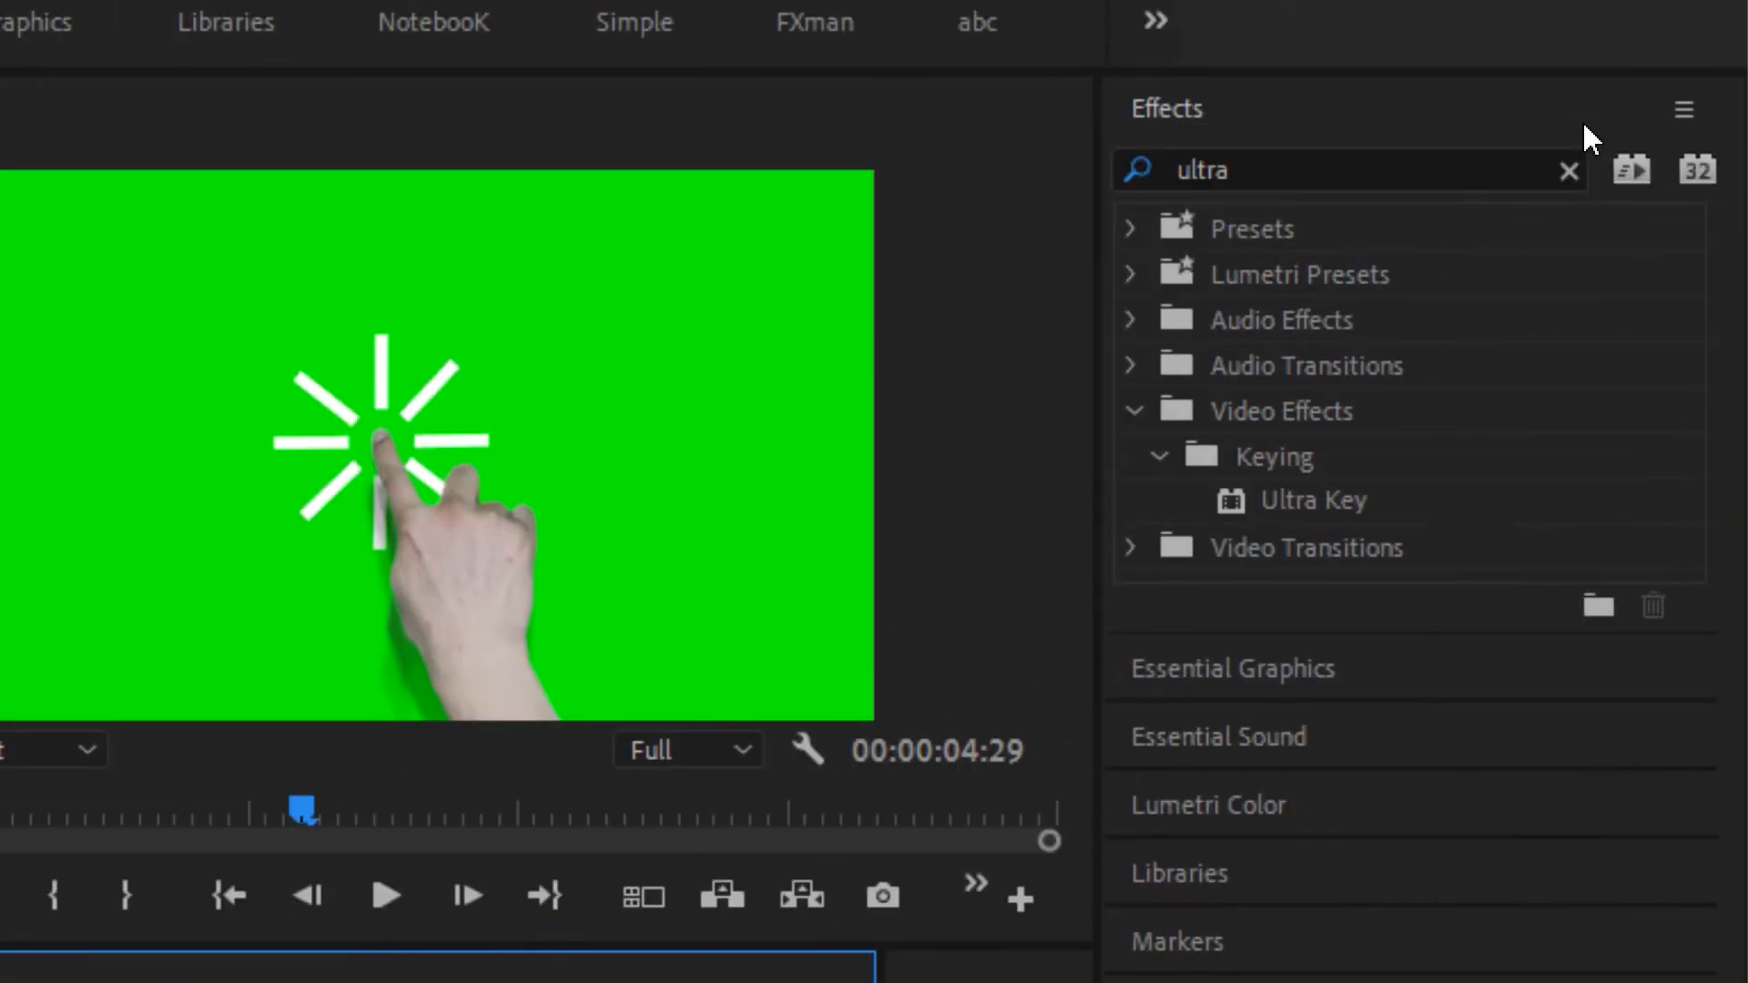
click(1293, 508)
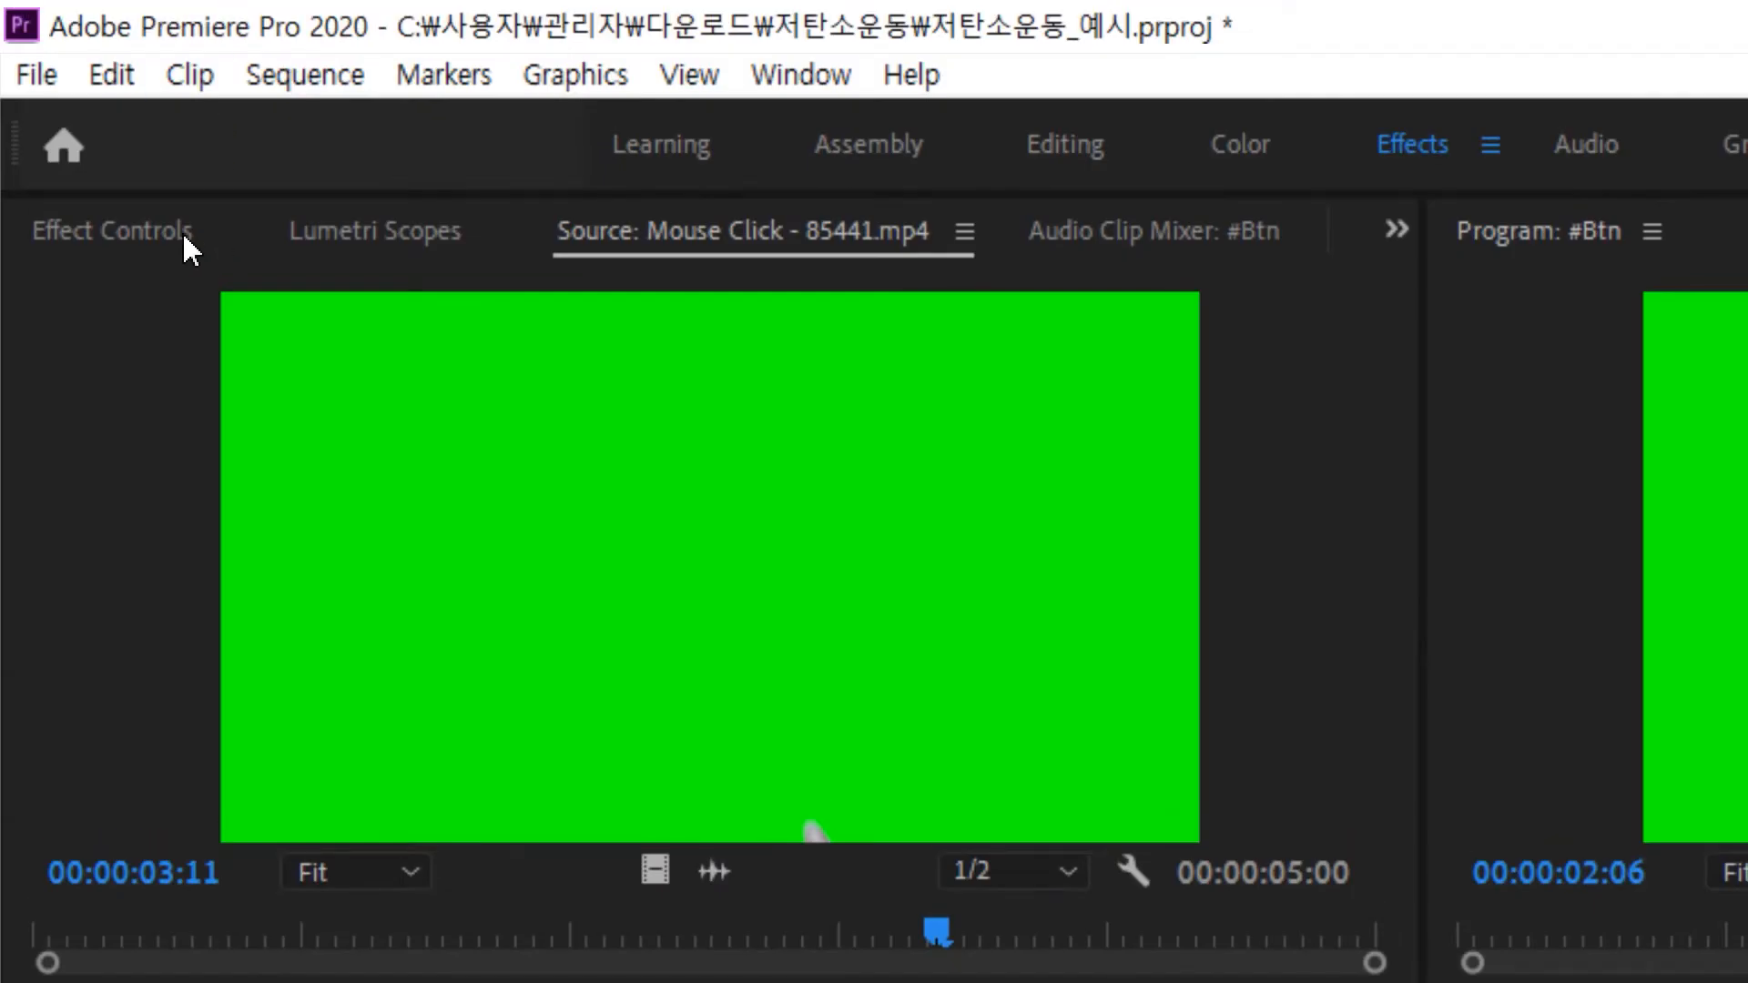
Sample the green background as Ultra Key's key color and scrub through the keyed hand over the icon to 00:00:01:22
click(144, 234)
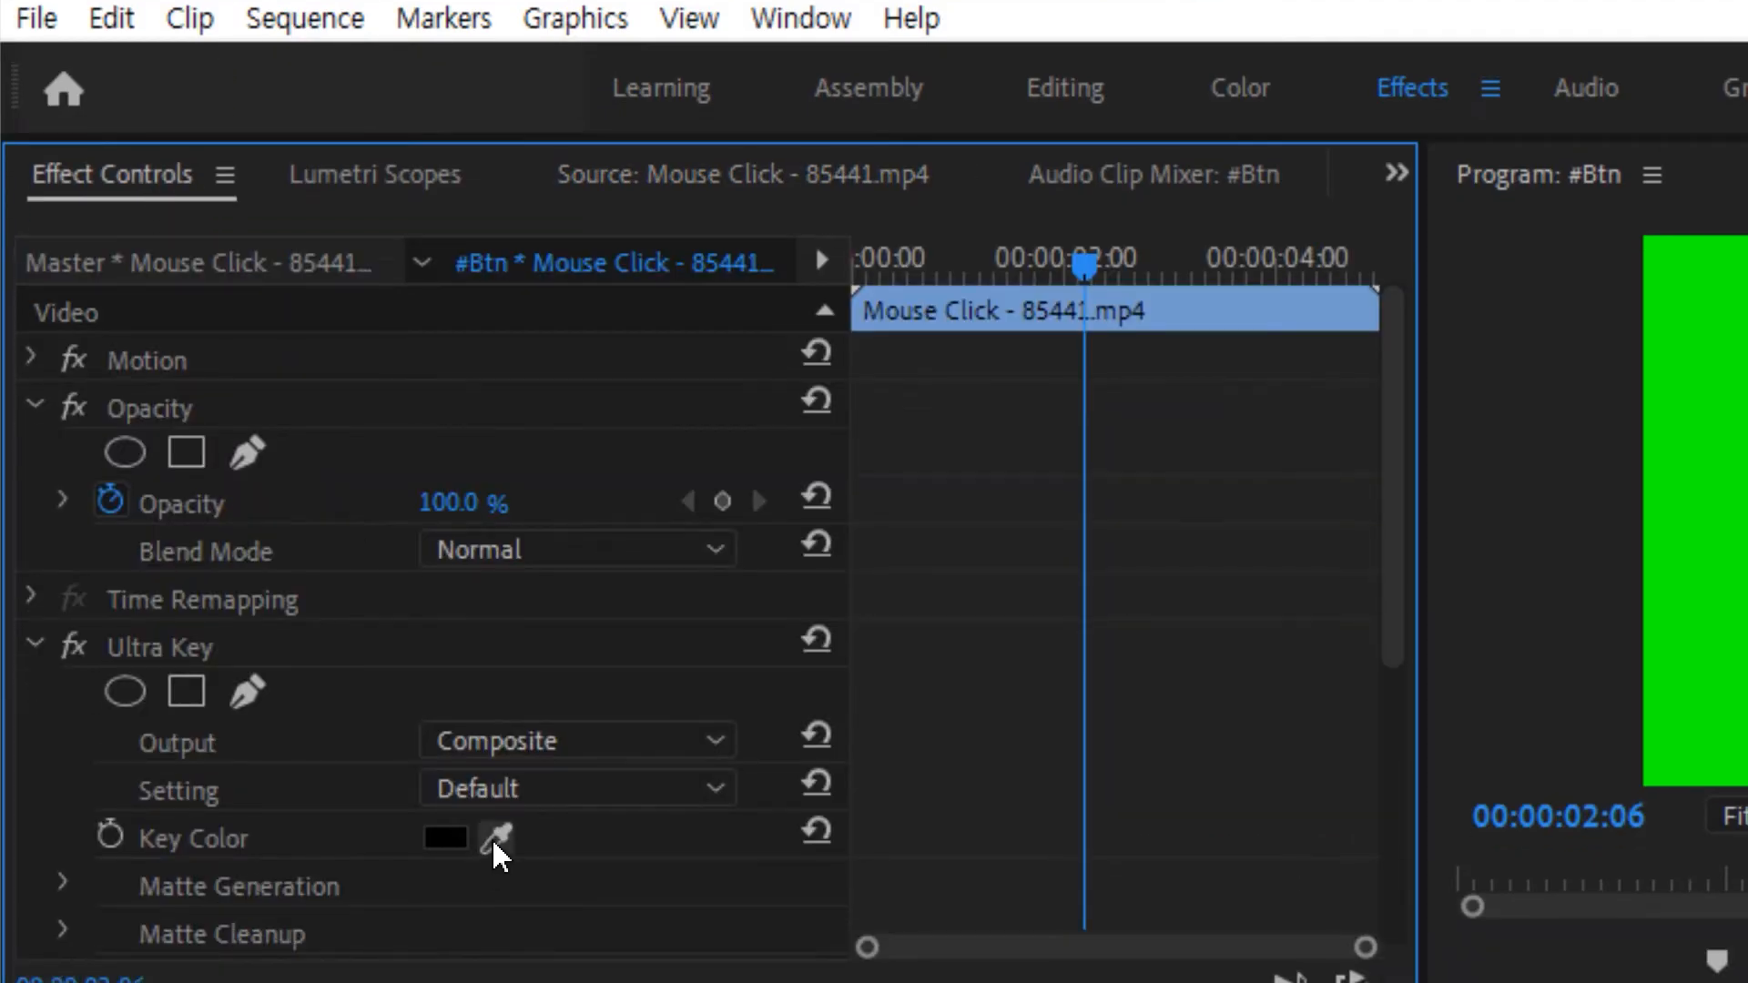
click(495, 843)
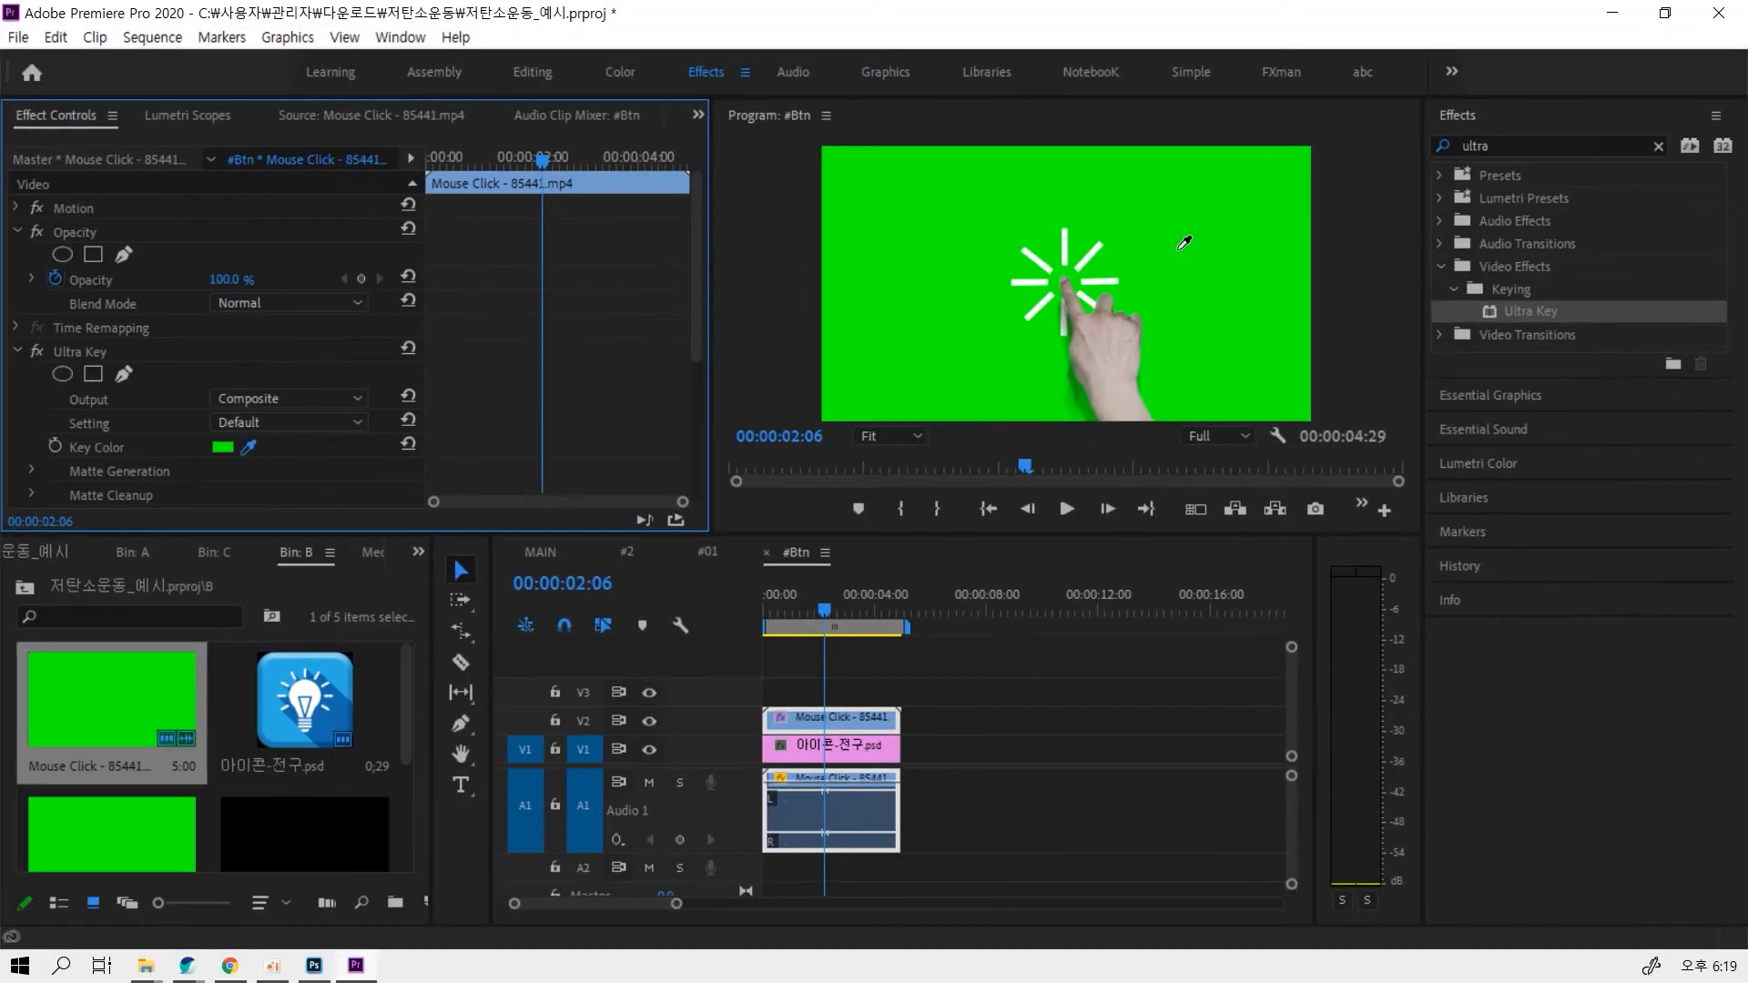
click(1182, 246)
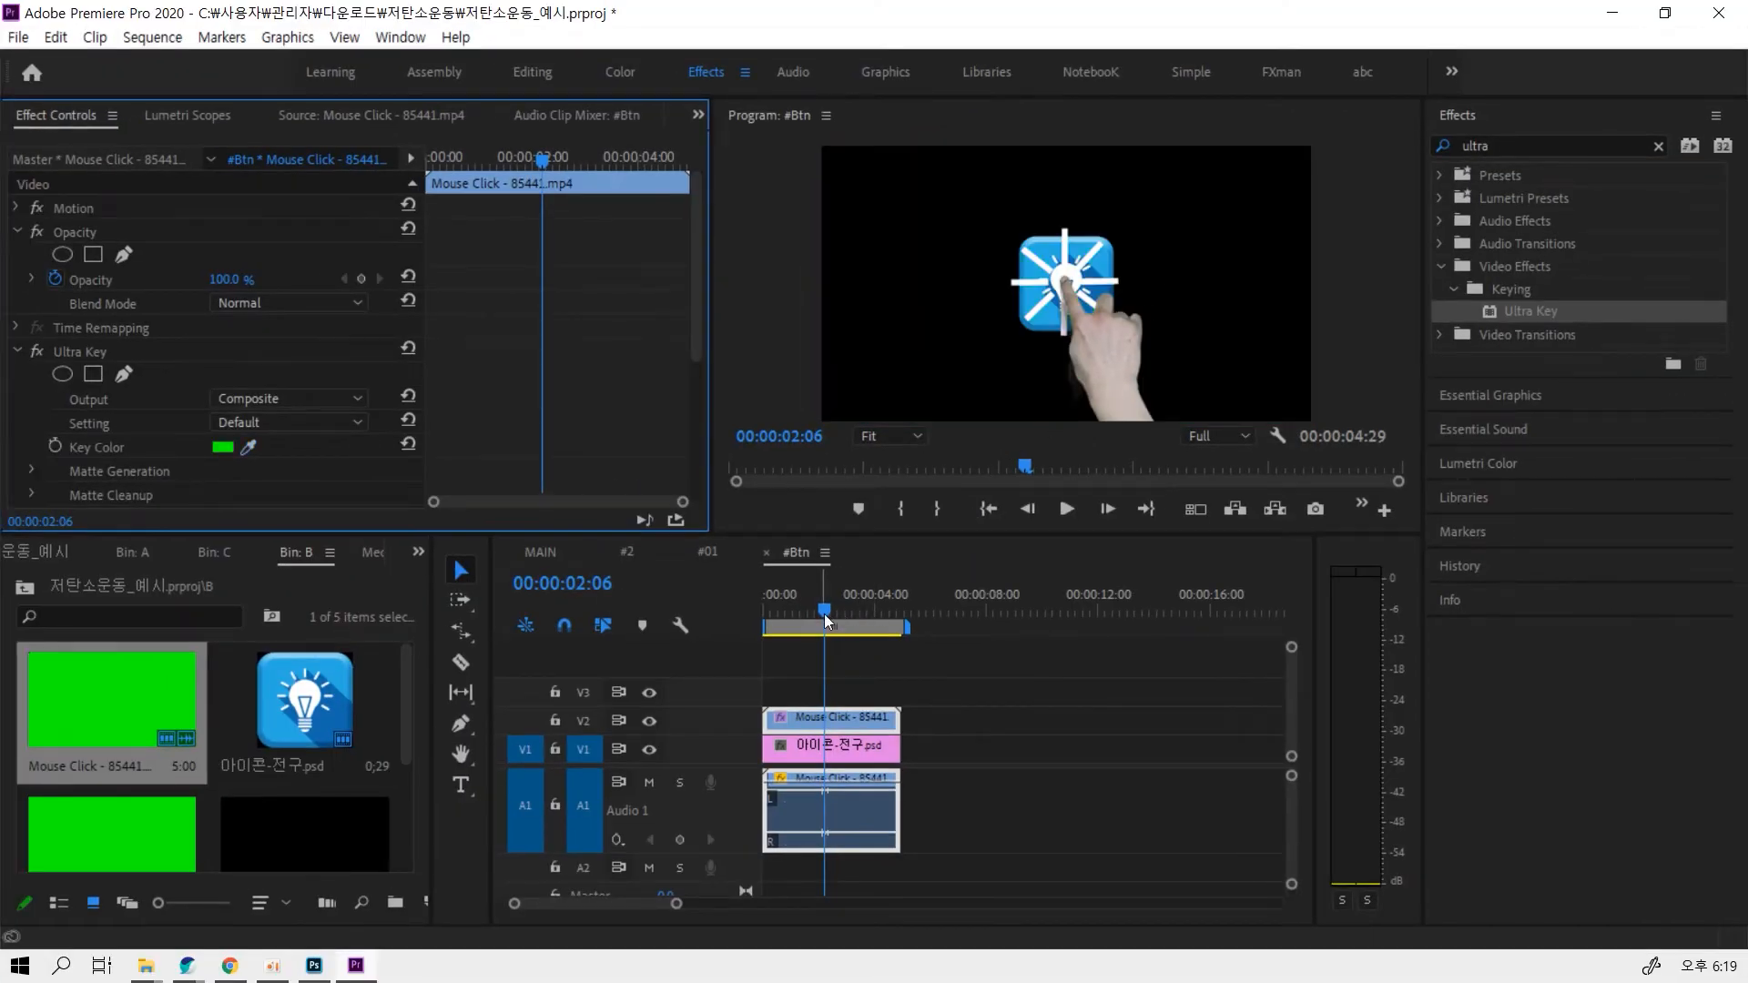
drag(823, 614, 769, 613)
mouse_move(810, 608)
mouse_down()
mouse_move(826, 605)
mouse_move(784, 610)
mouse_move(828, 609)
mouse_move(812, 614)
mouse_up()
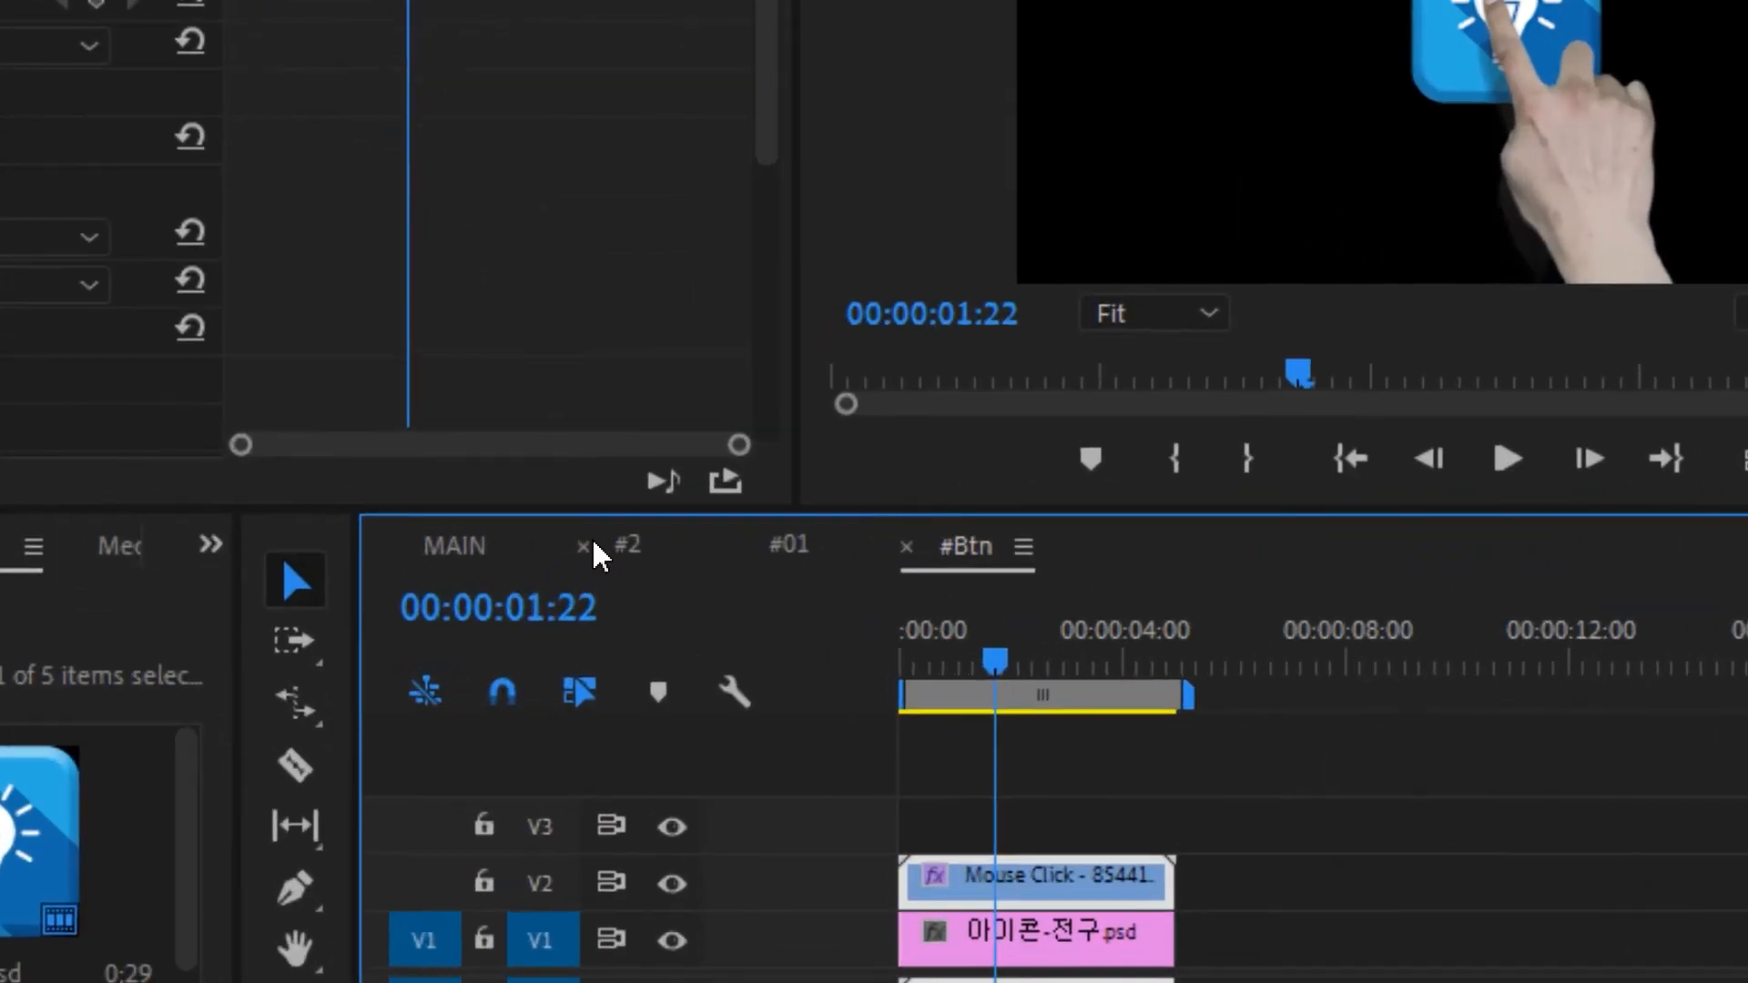
Return to the MAIN sequence and play it from 00:00:31:15 through the #Btn clip
click(480, 546)
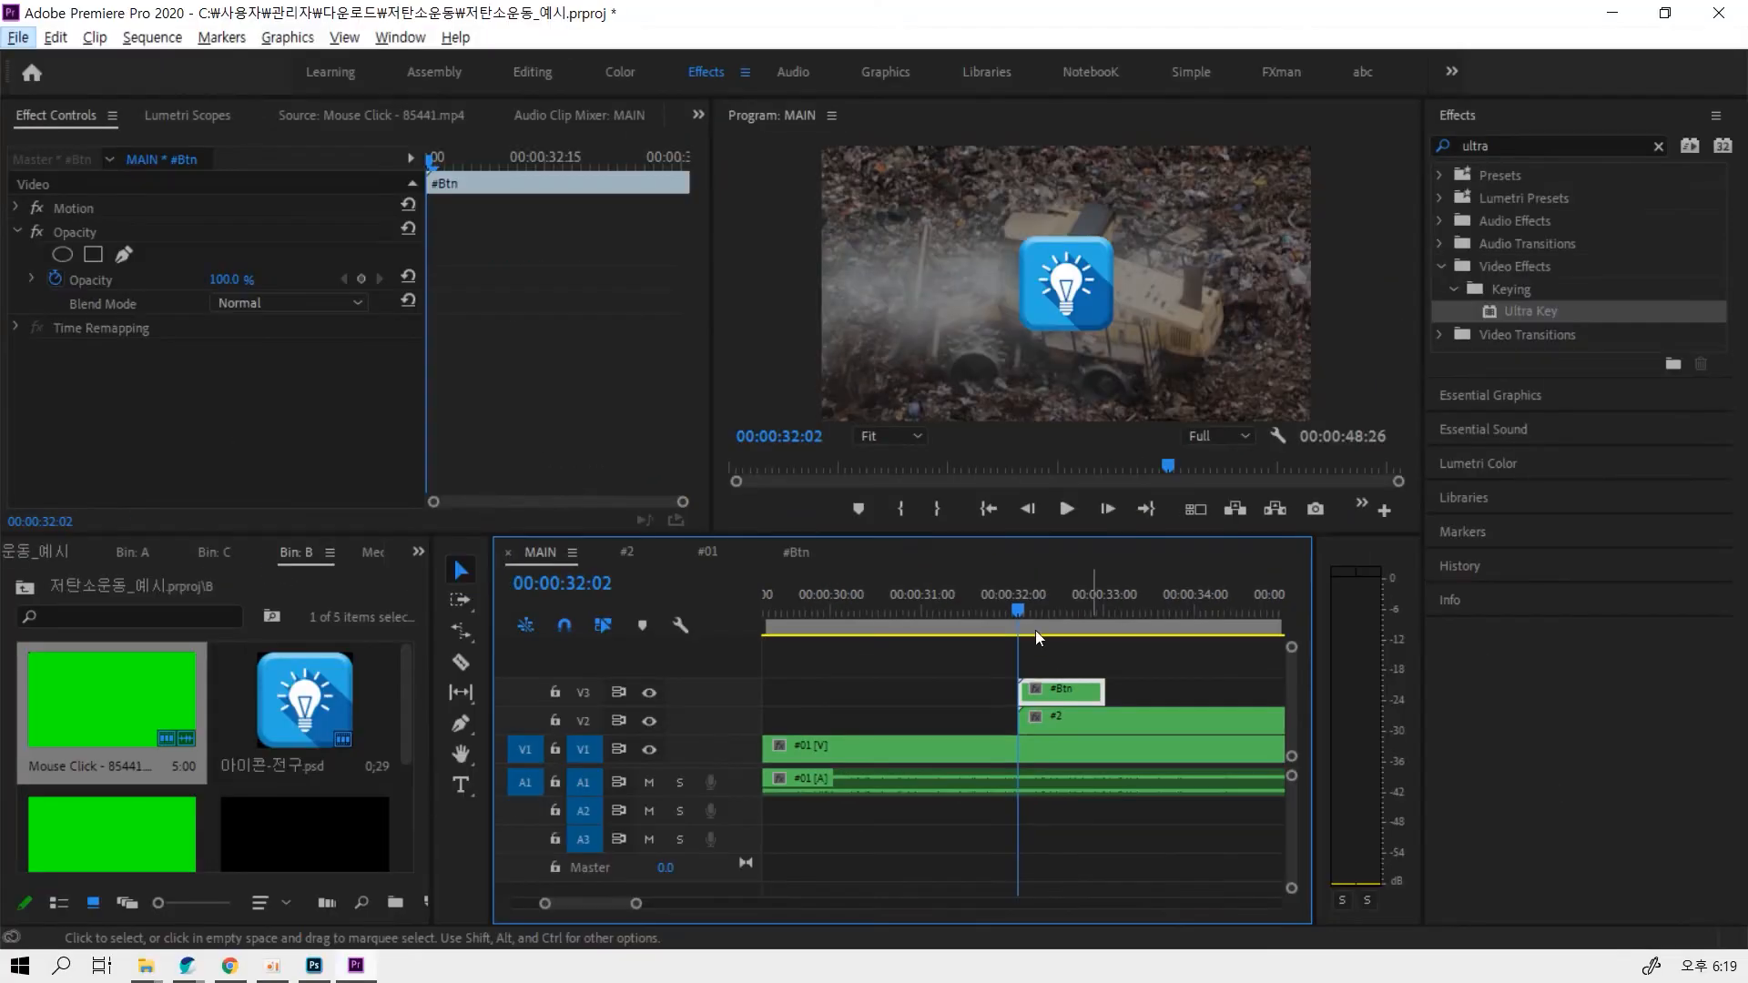
drag(1027, 610, 972, 623)
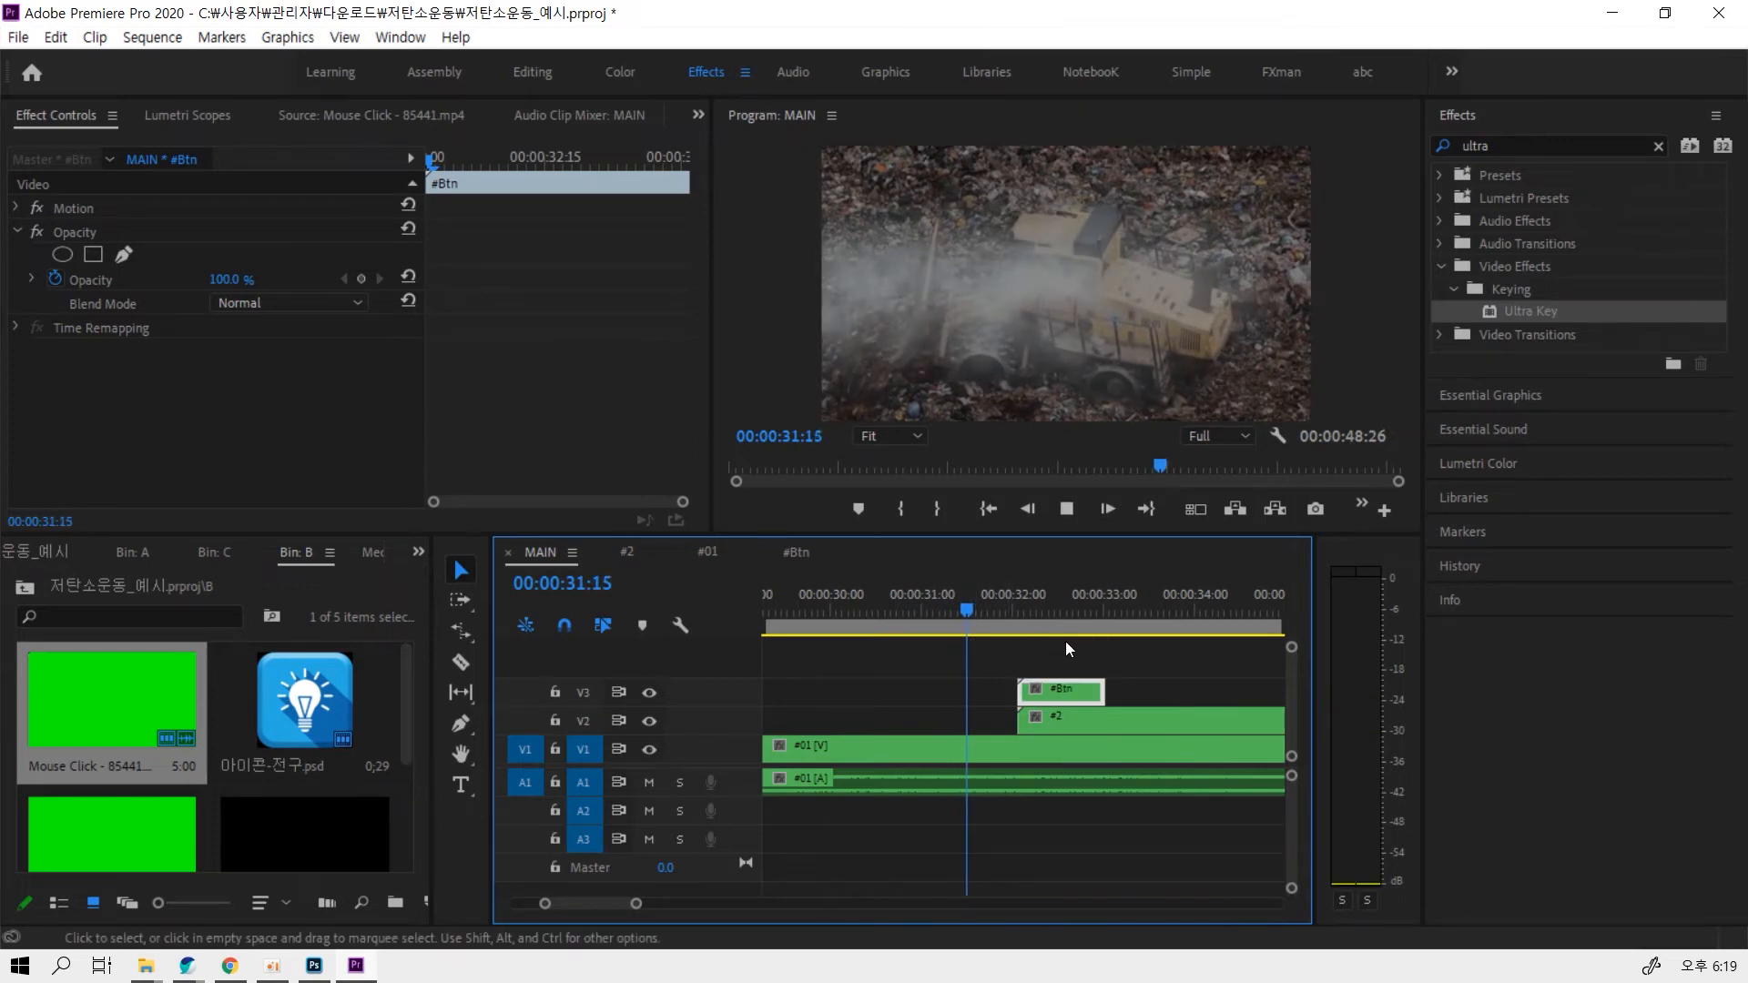
key(space)
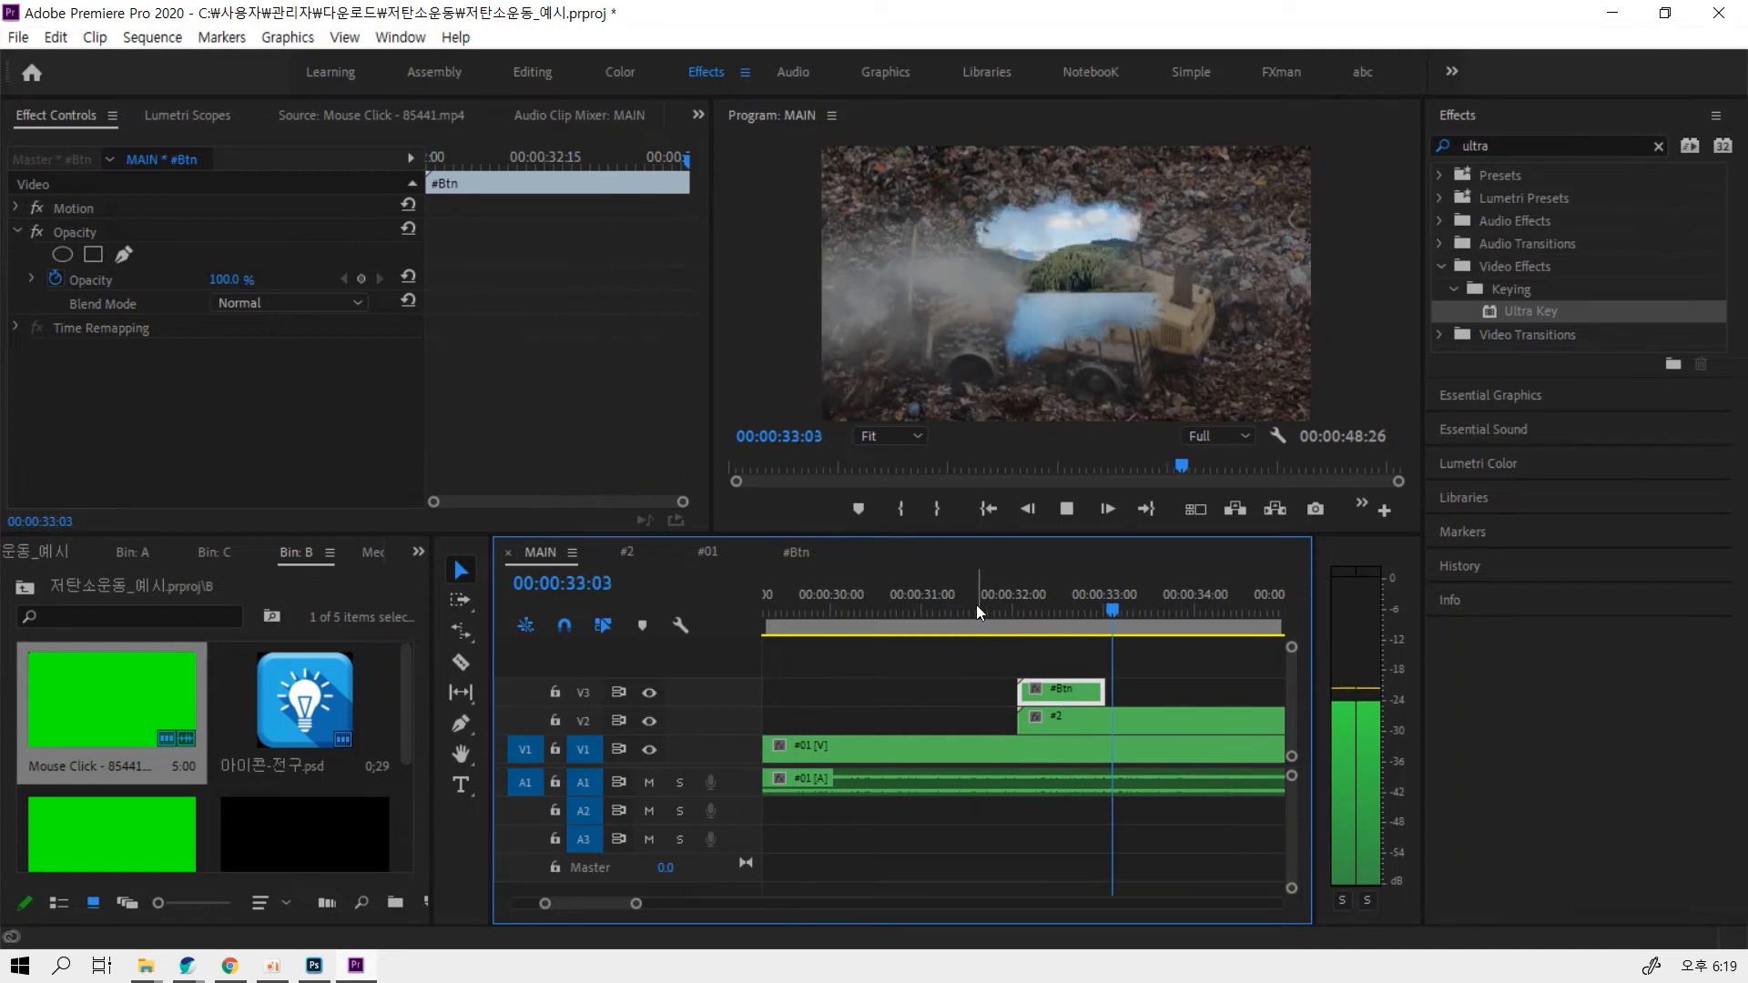
key(space)
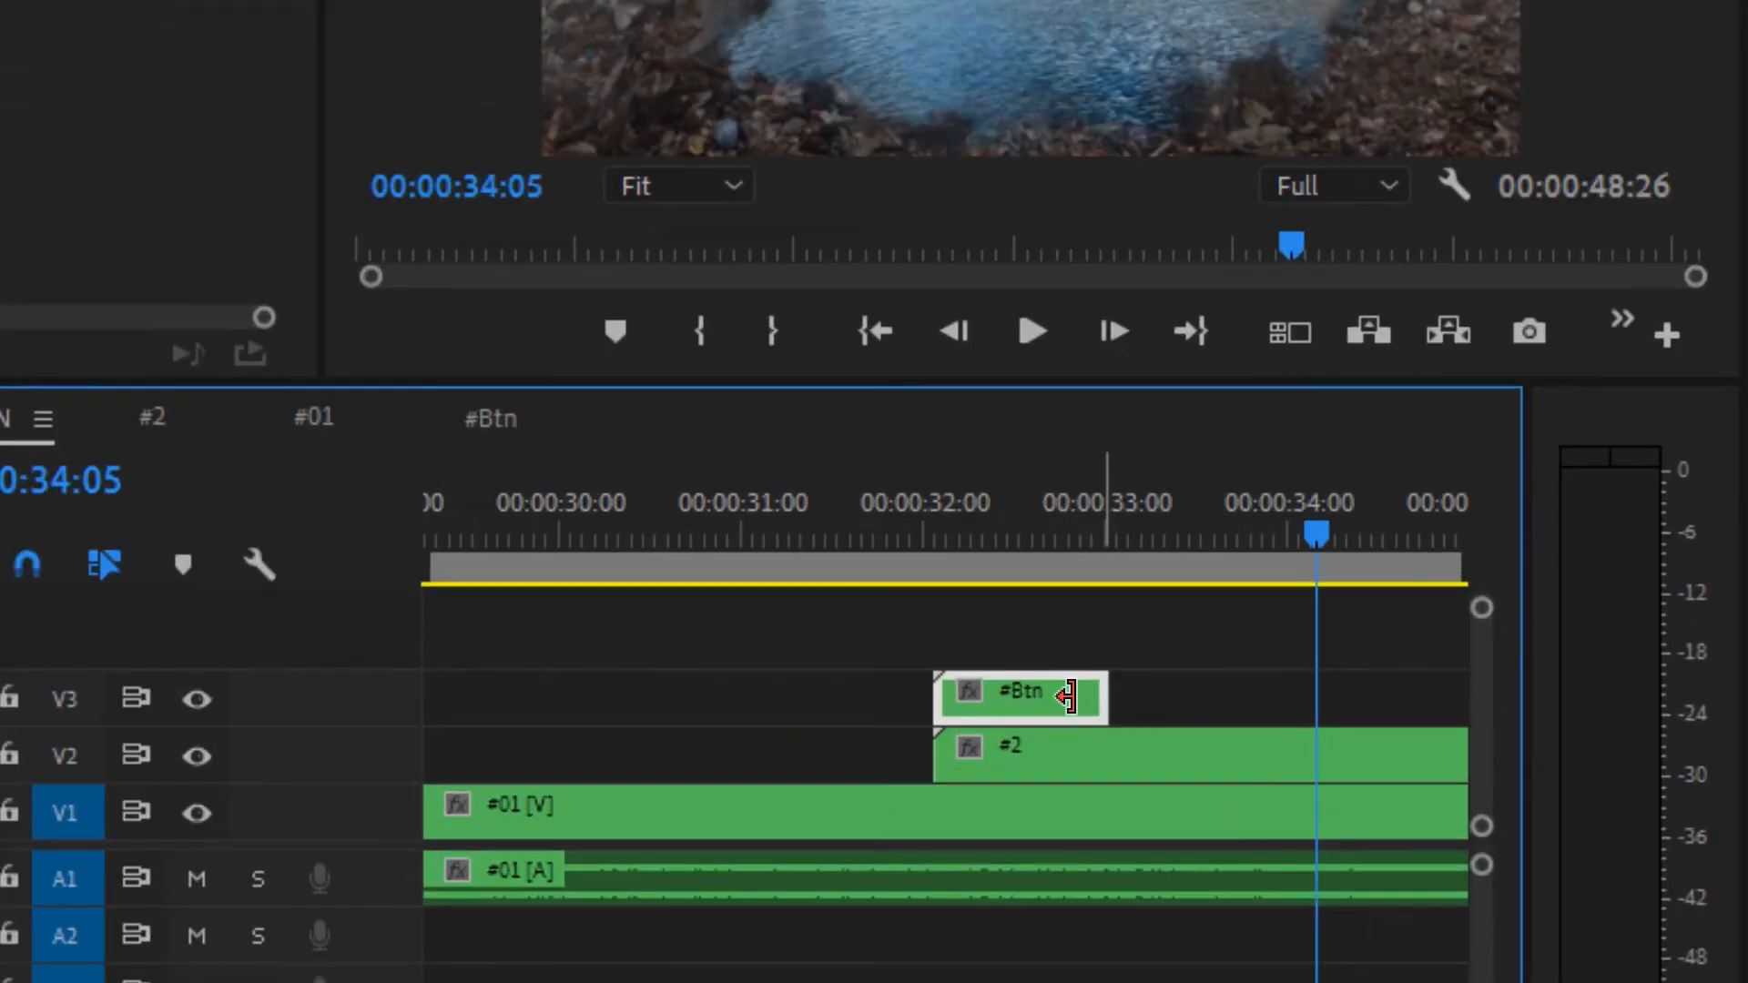
Check where the nested #Btn sequence ends, and extend the #Btn clip on V3 in MAIN to its full nested length
double_click(1079, 713)
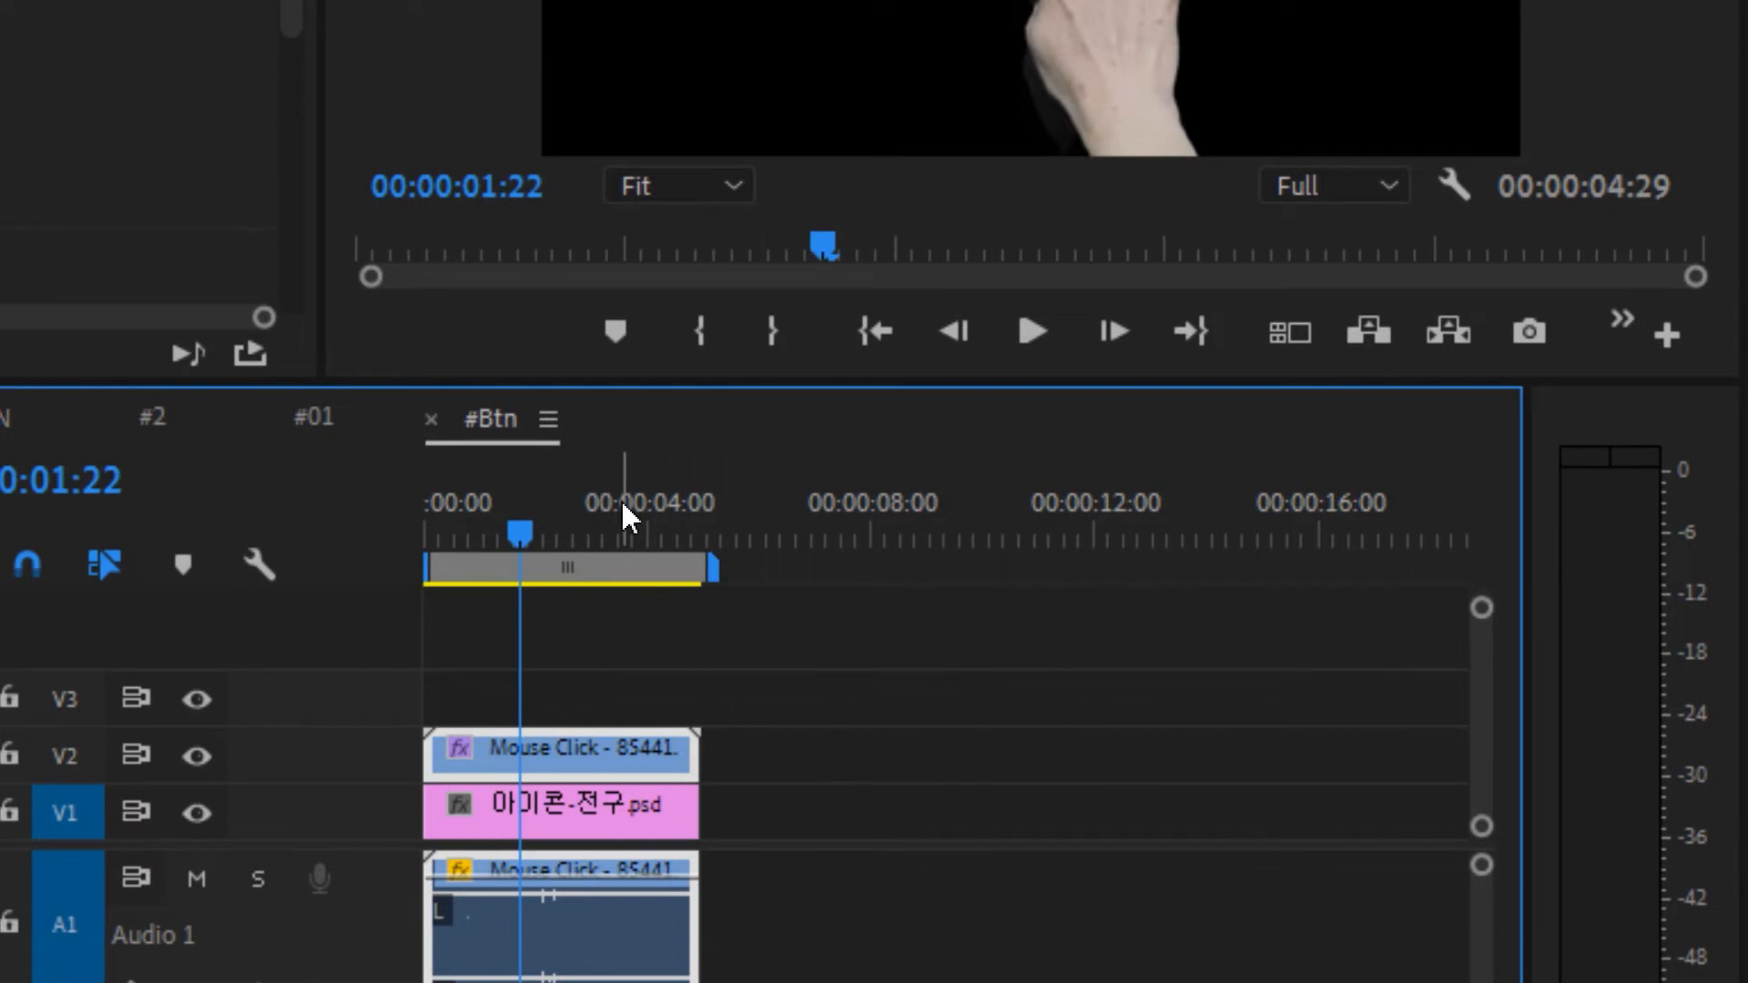
click(1158, 356)
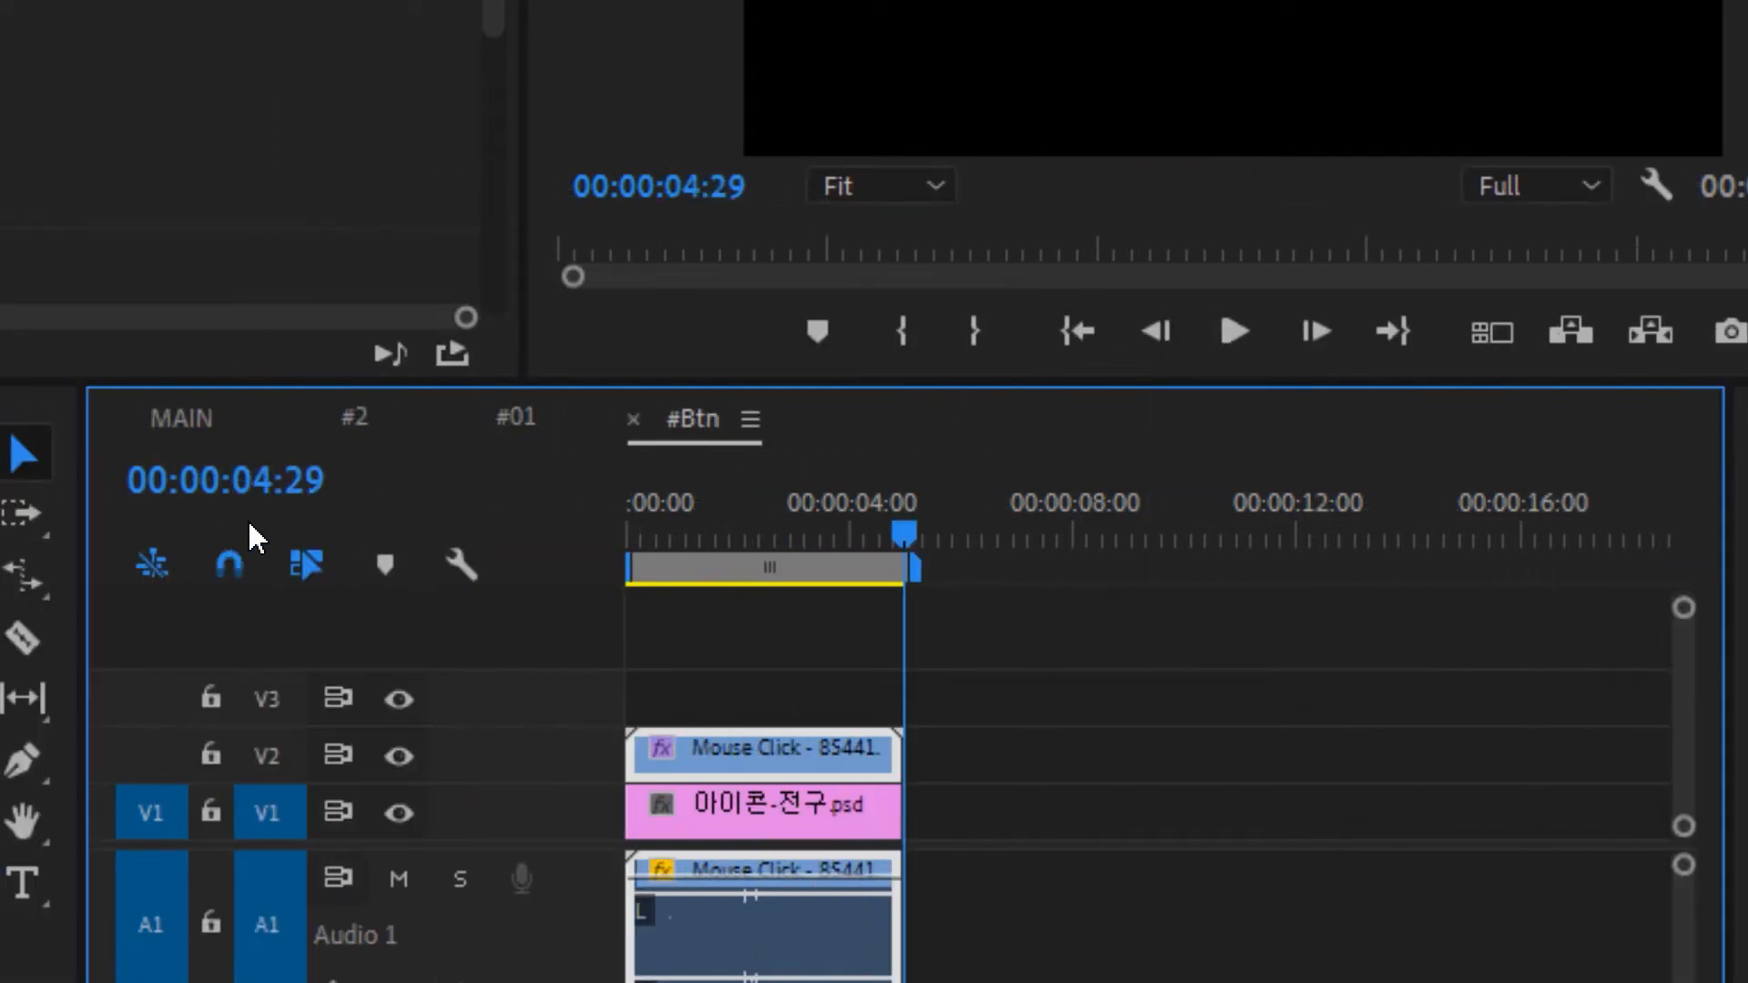
click(223, 423)
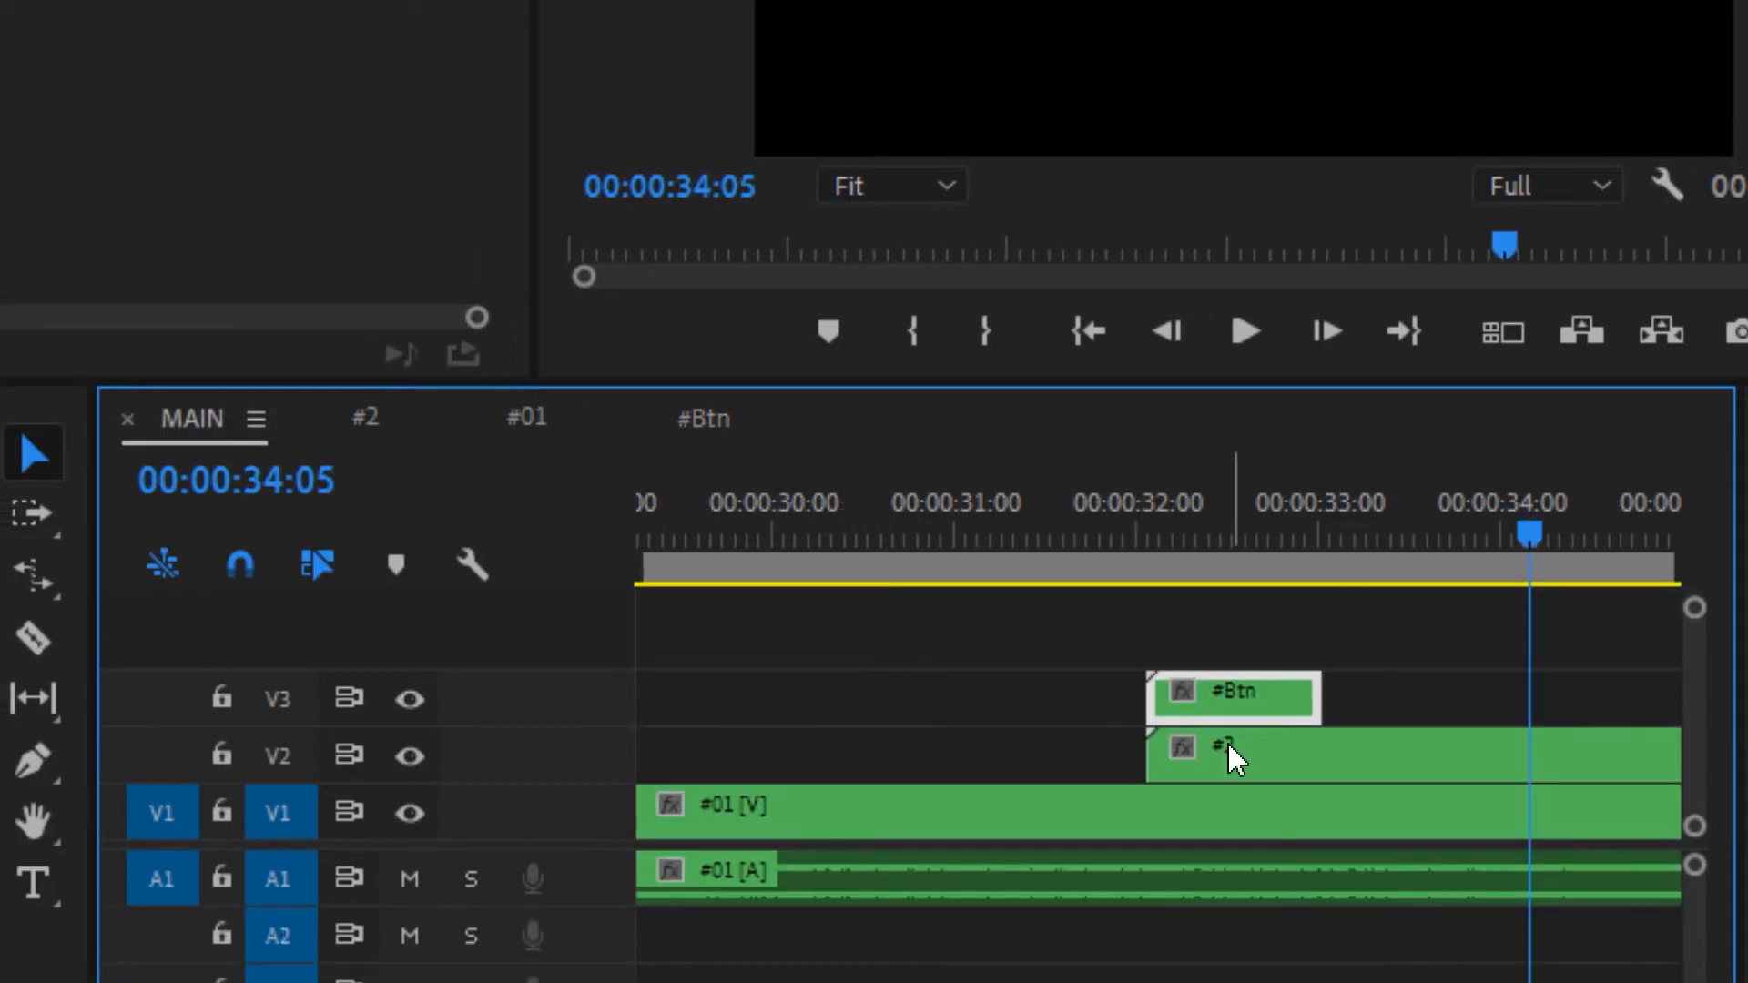
drag(1316, 694, 1528, 669)
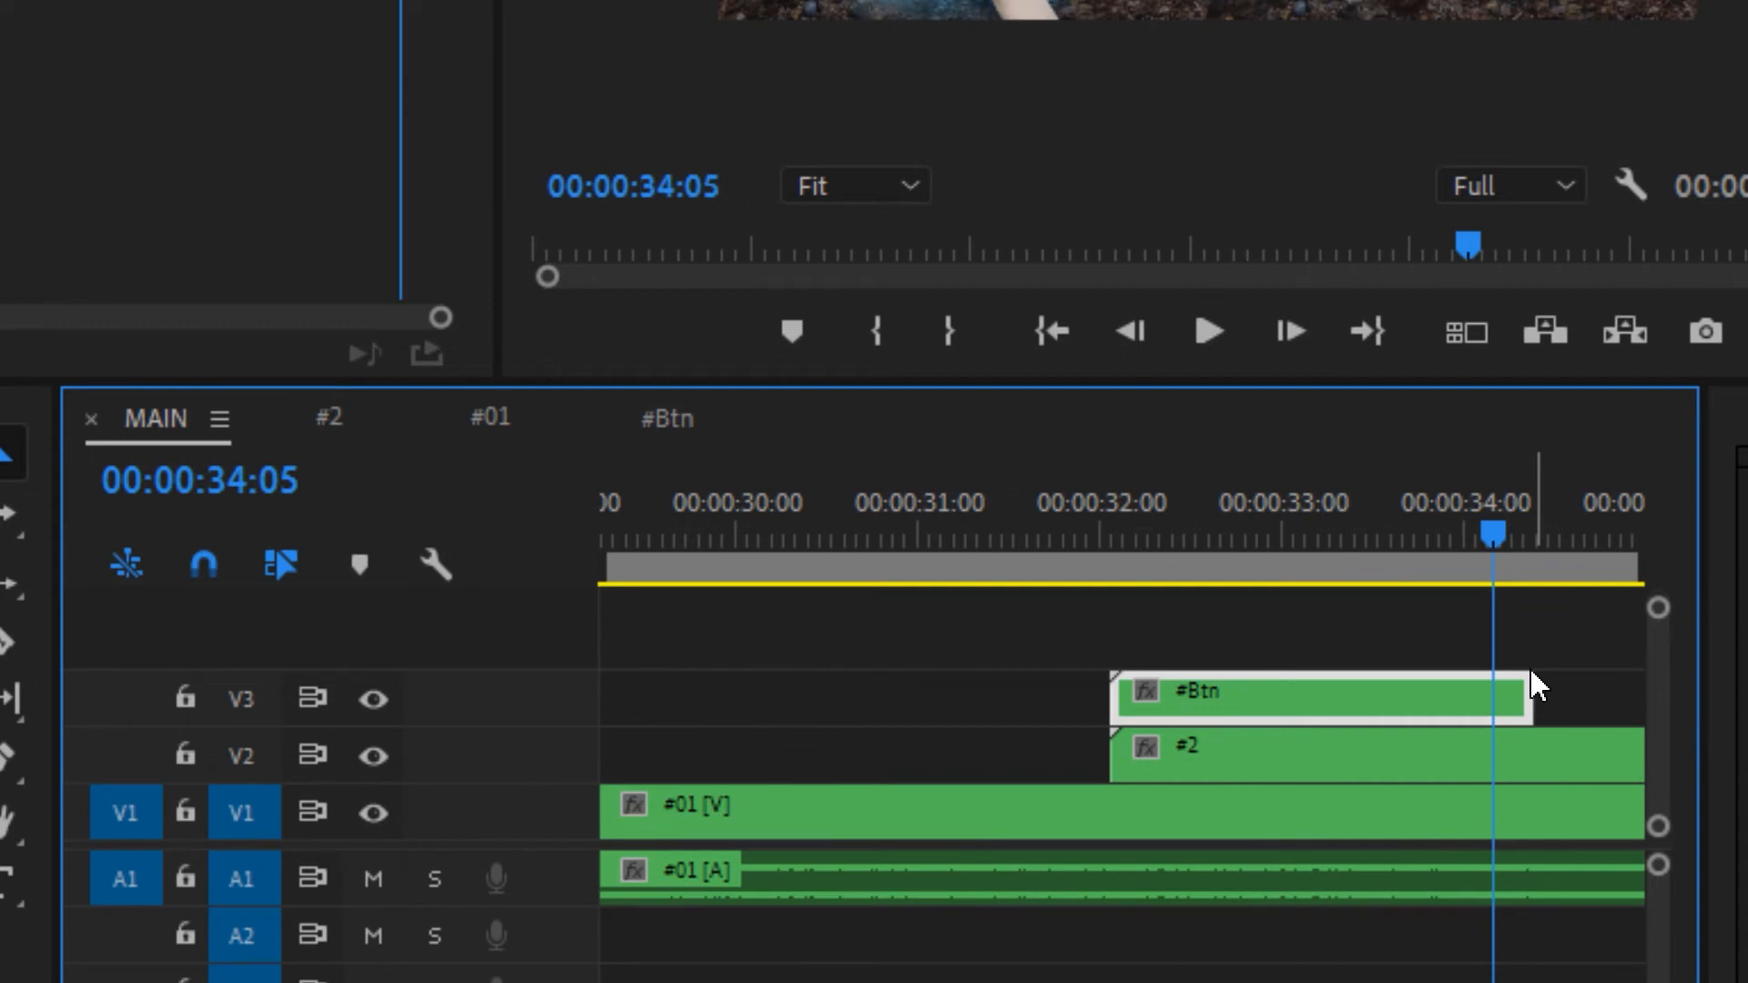
key(minus)
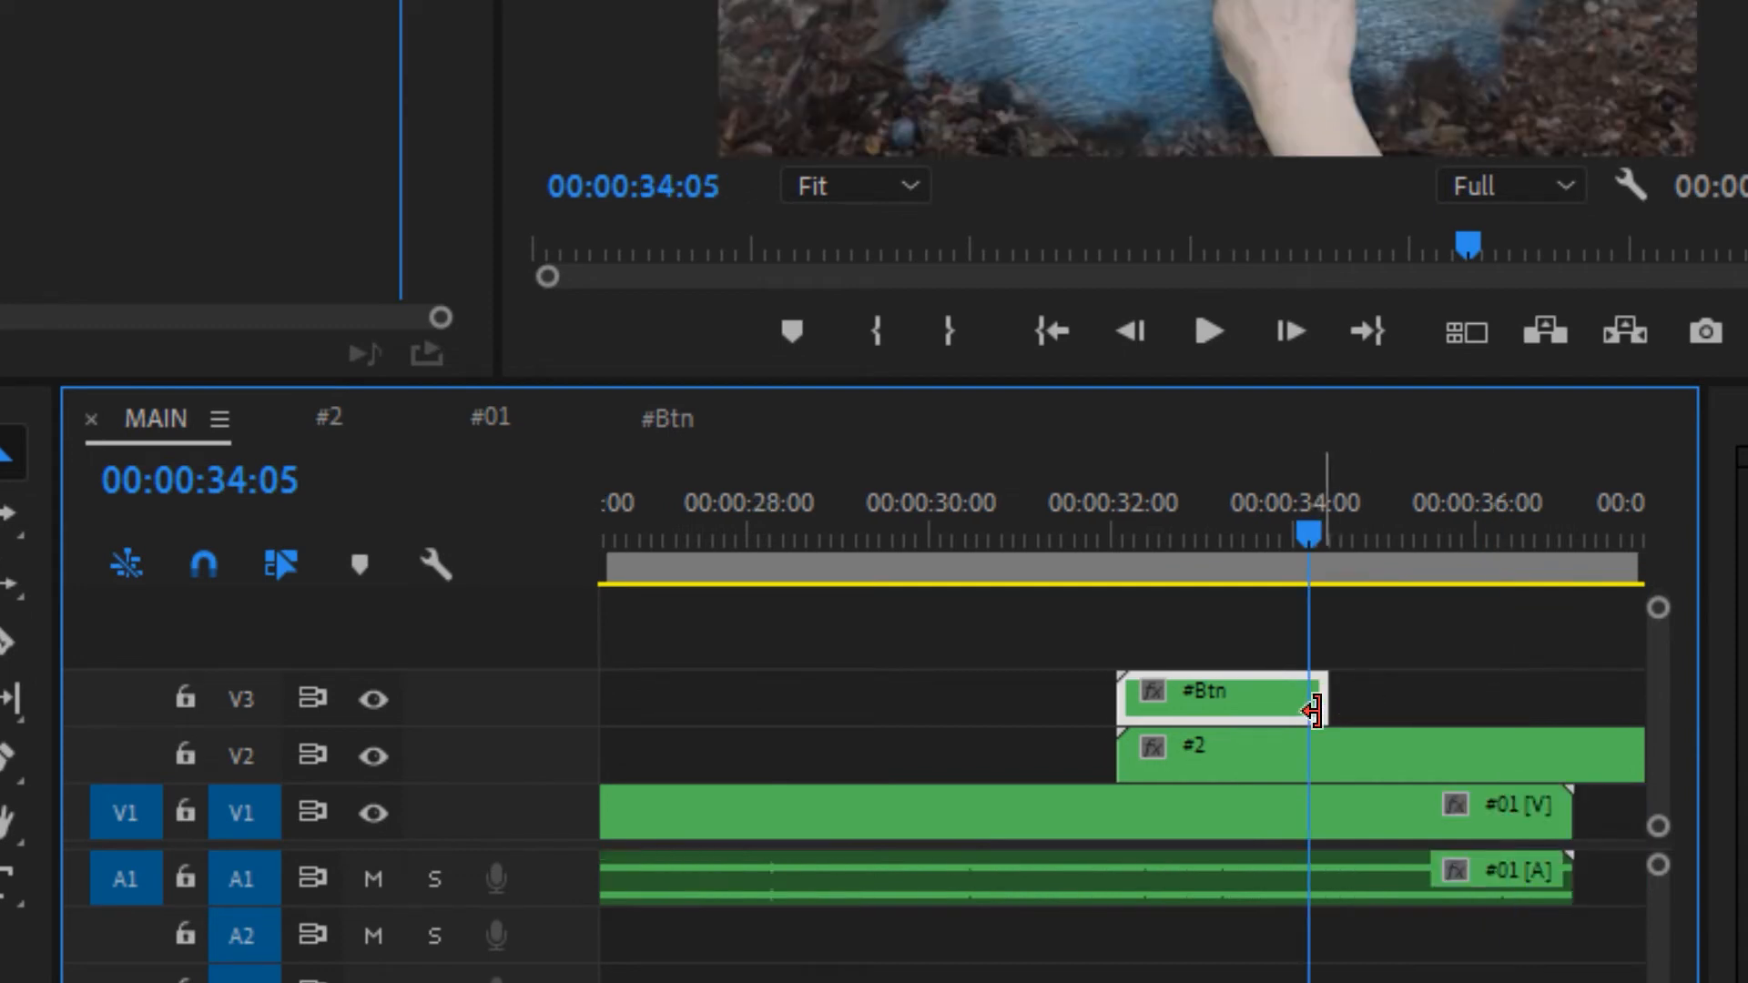
drag(1344, 706, 1575, 696)
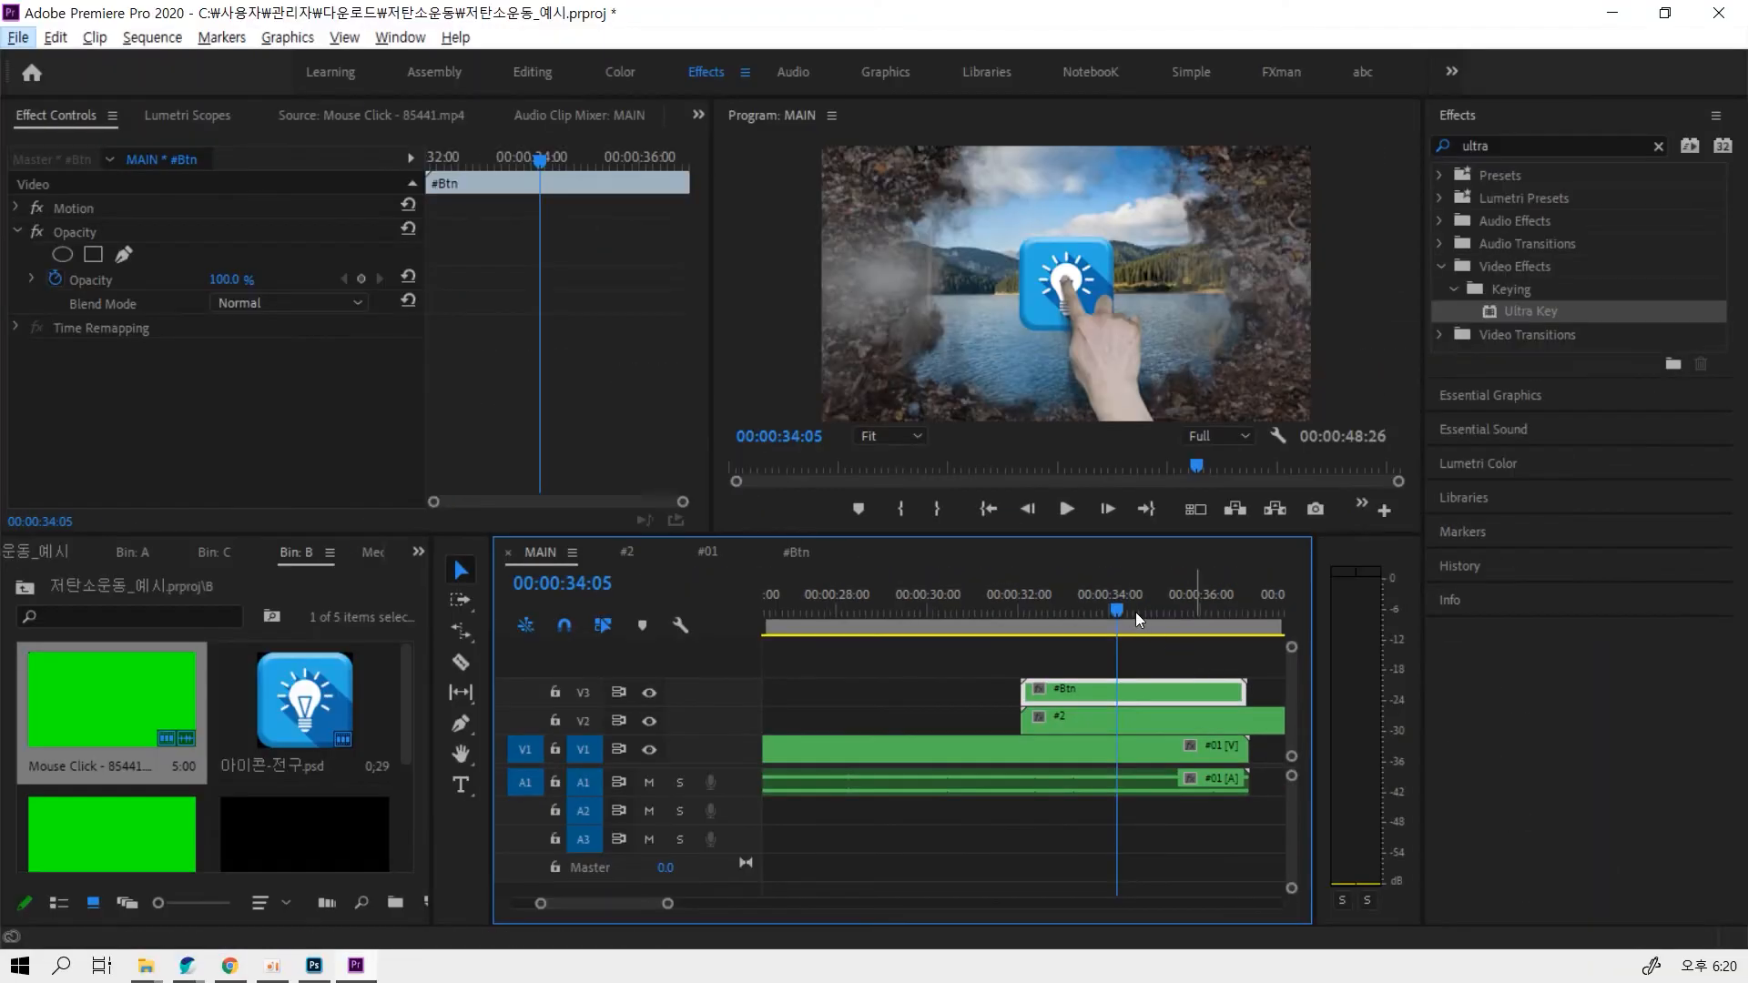
Play MAIN from 00:00:31:10 through the extended #Btn clip and stop near 00:00:36:00
click(1239, 537)
drag(1112, 603, 991, 610)
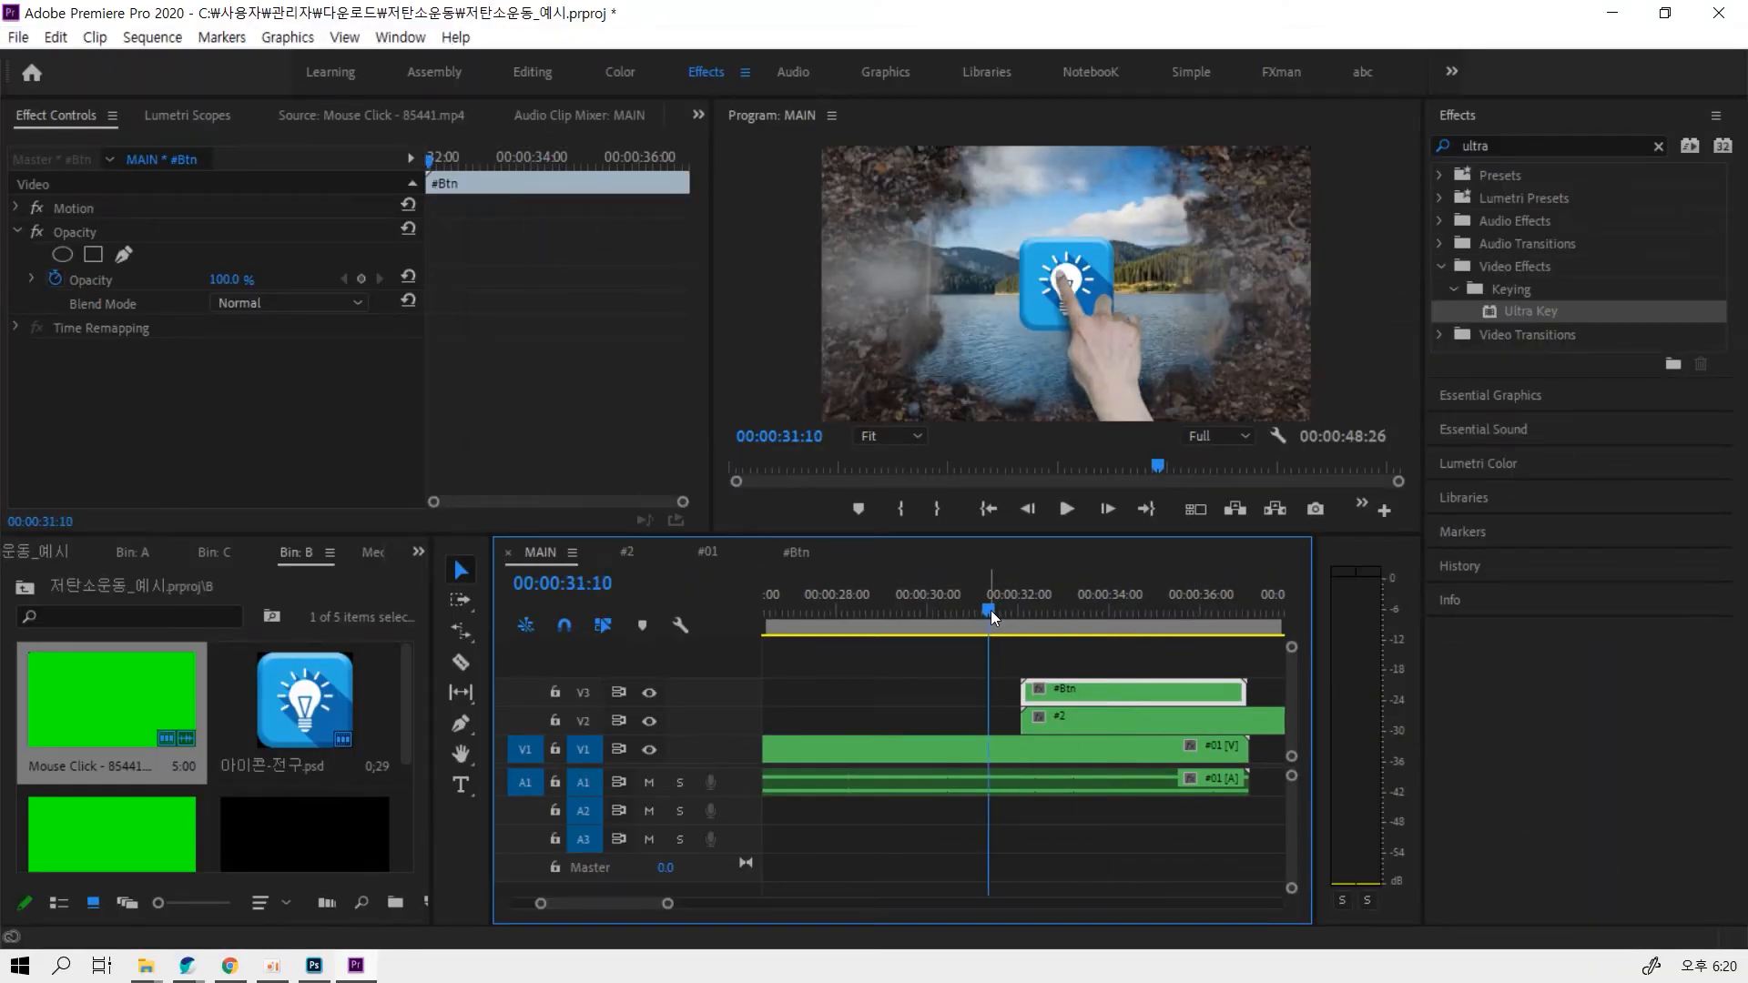
key(space)
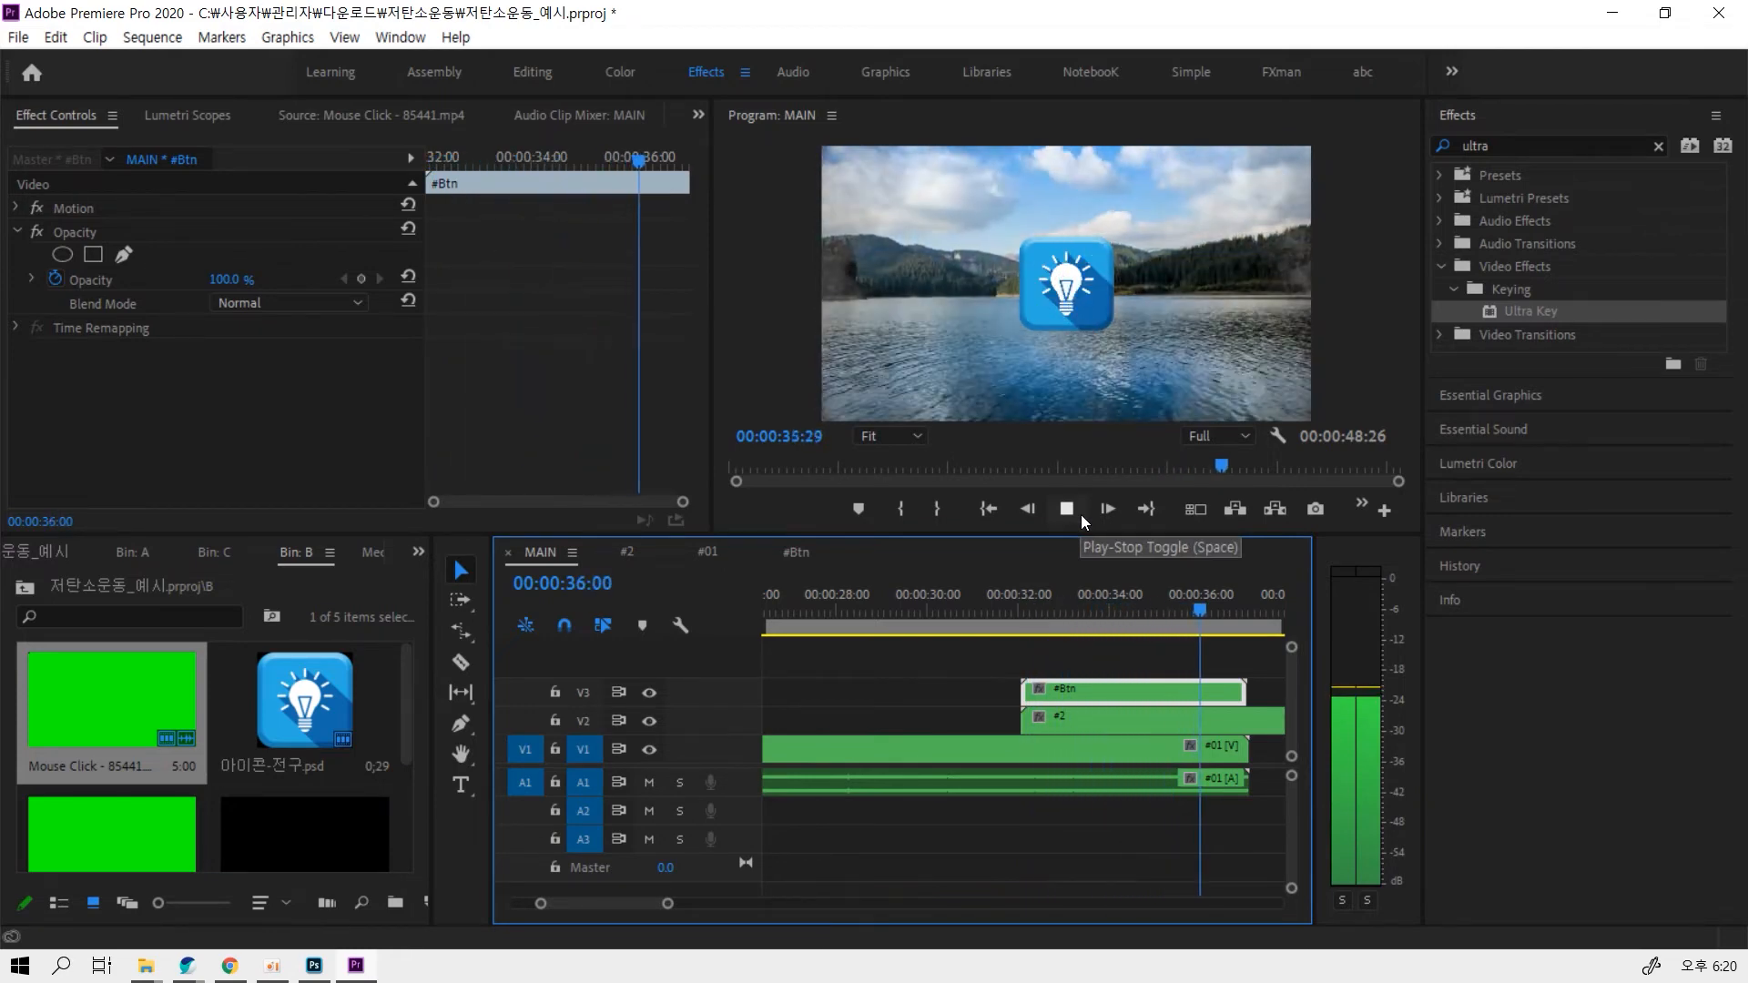
click(1080, 515)
Shift the #2 clip on V2 later so it starts at about 00:00:32:26, and play back the button section
drag(1097, 719, 1122, 719)
drag(1070, 608, 1018, 612)
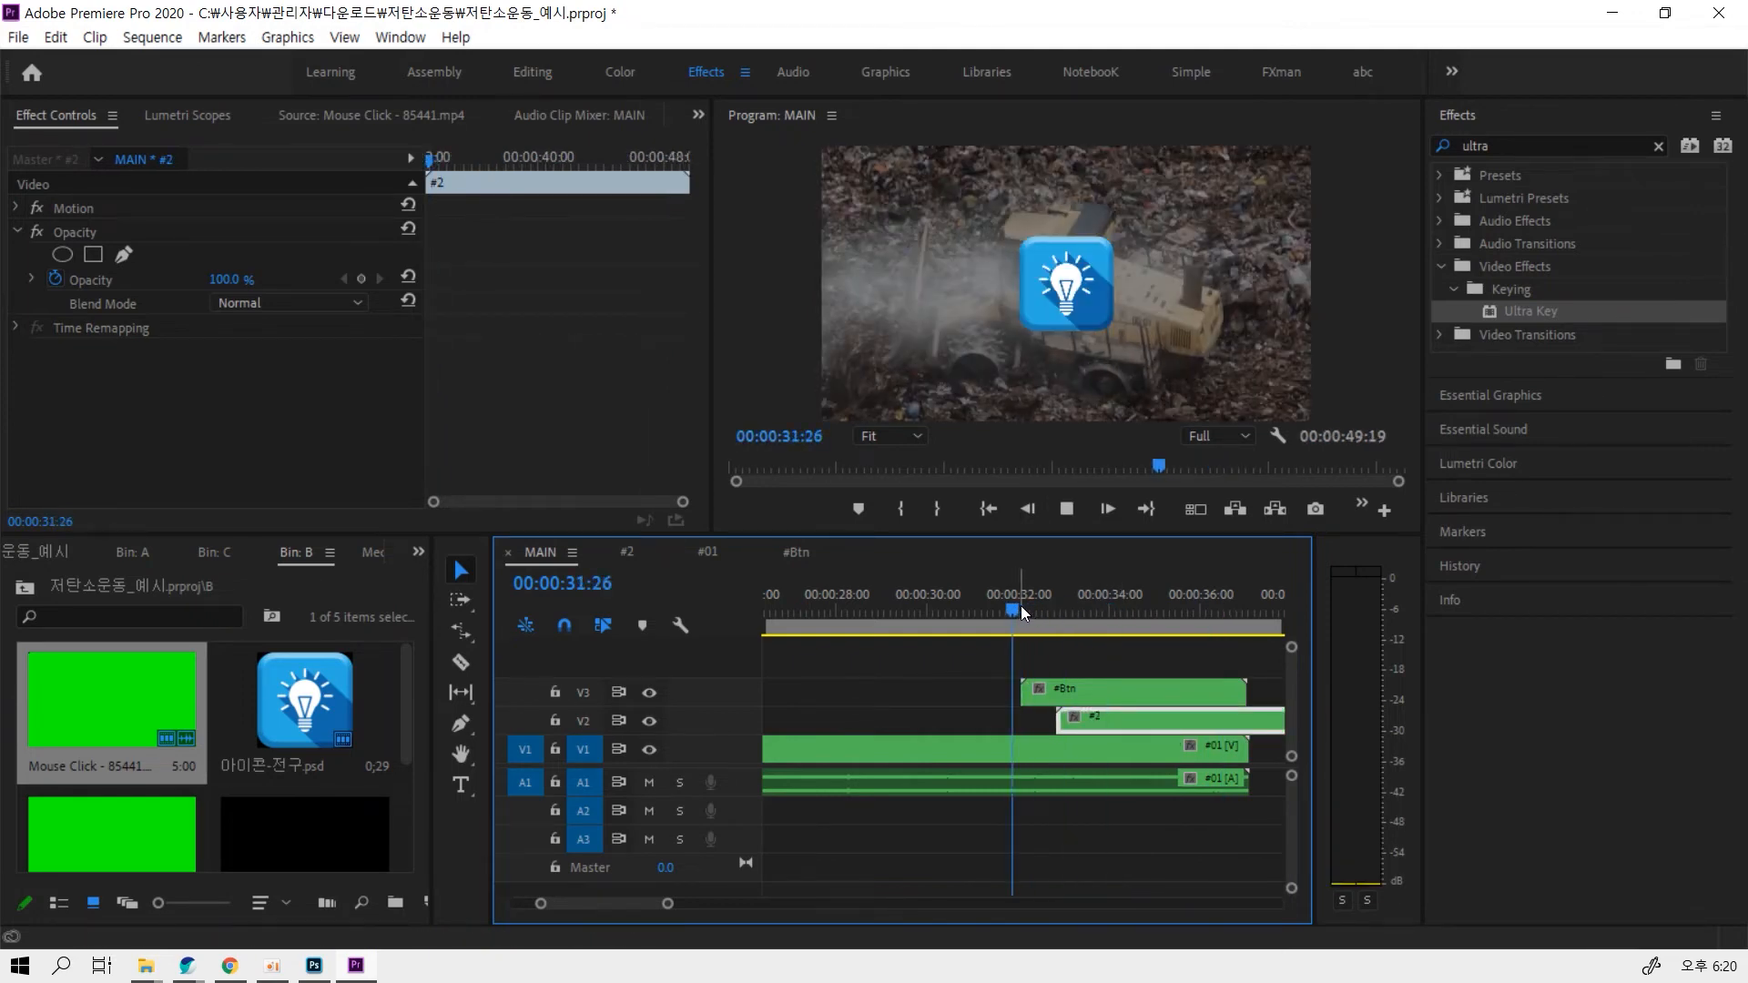
key(space)
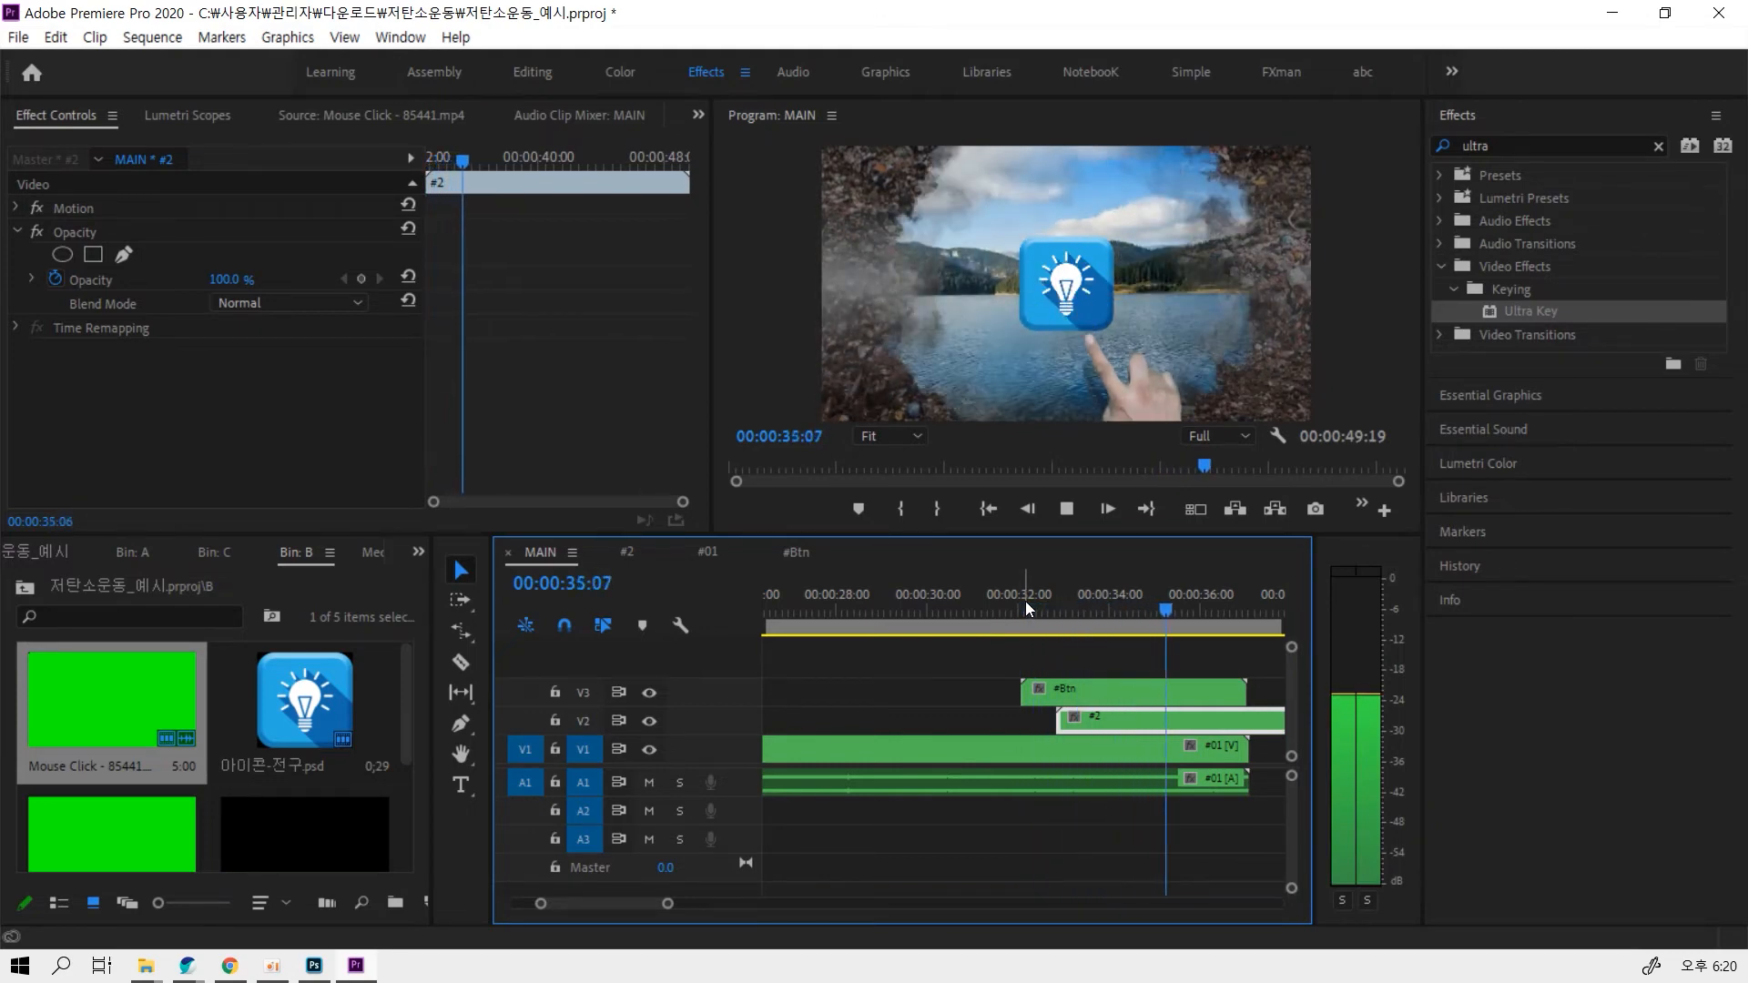
key(space)
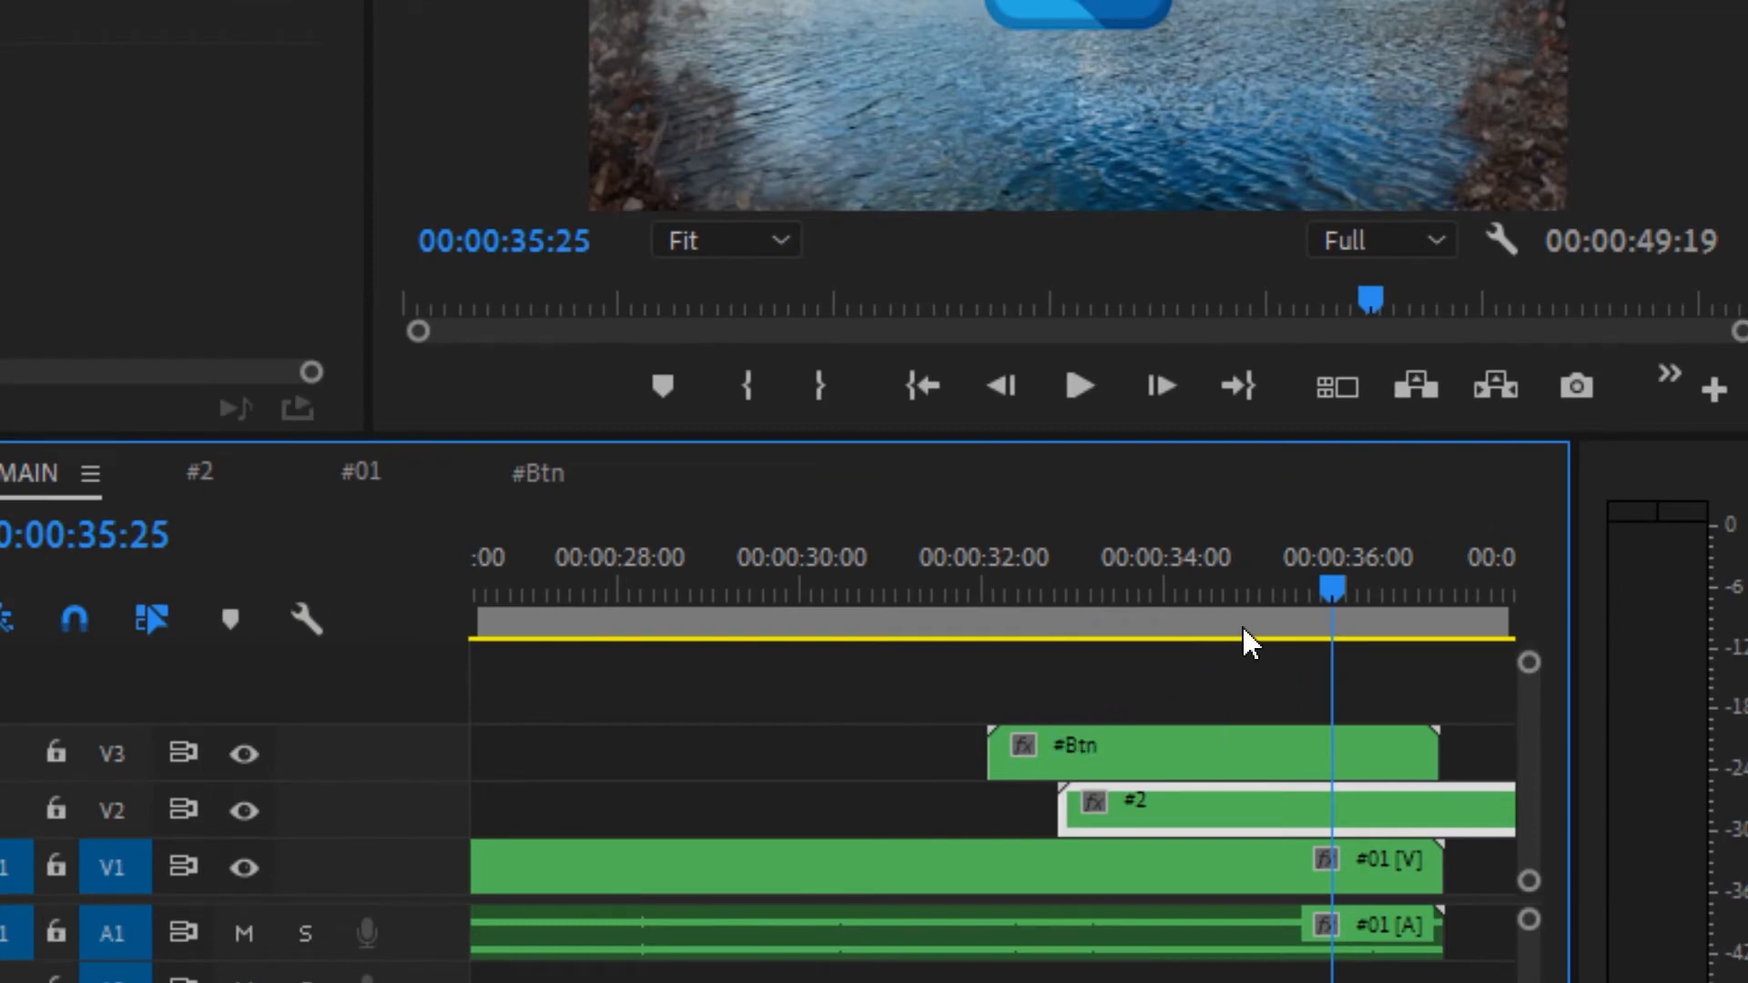
Scrub MAIN between 00:00:32:26 and 00:00:34:06 to compare the finger press in #Btn with the start of the lake reveal
drag(1331, 592, 1067, 608)
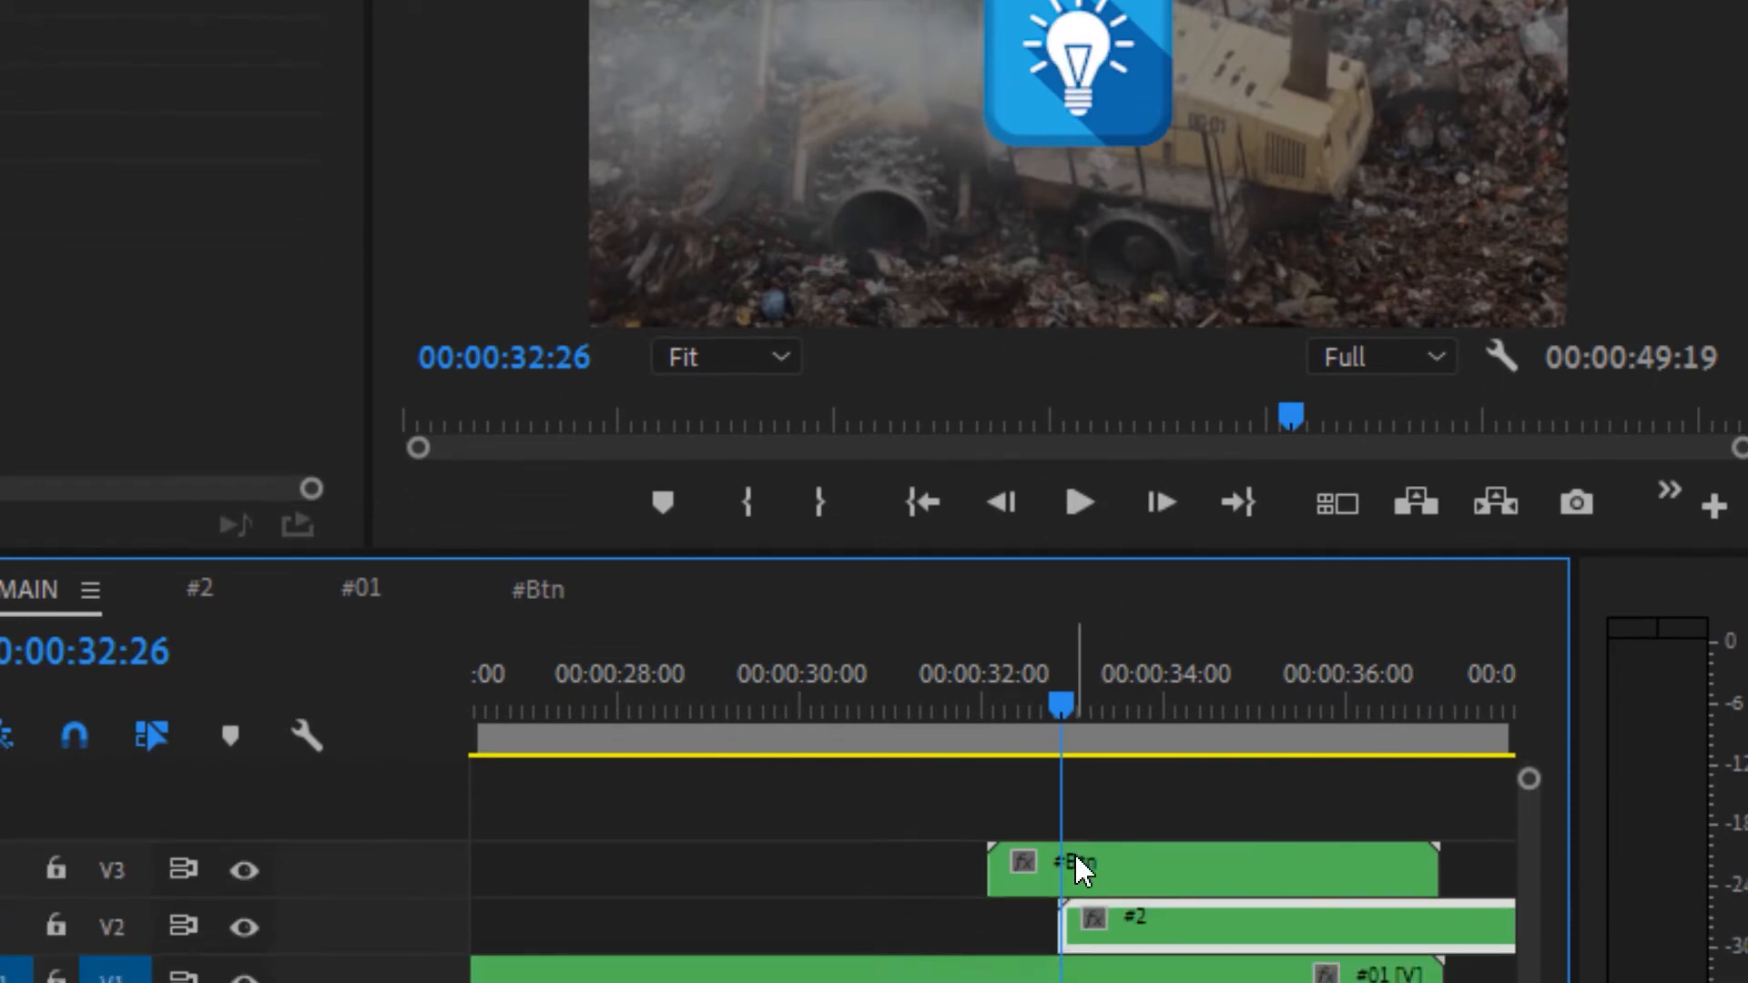
click(1081, 713)
drag(1086, 713, 1191, 708)
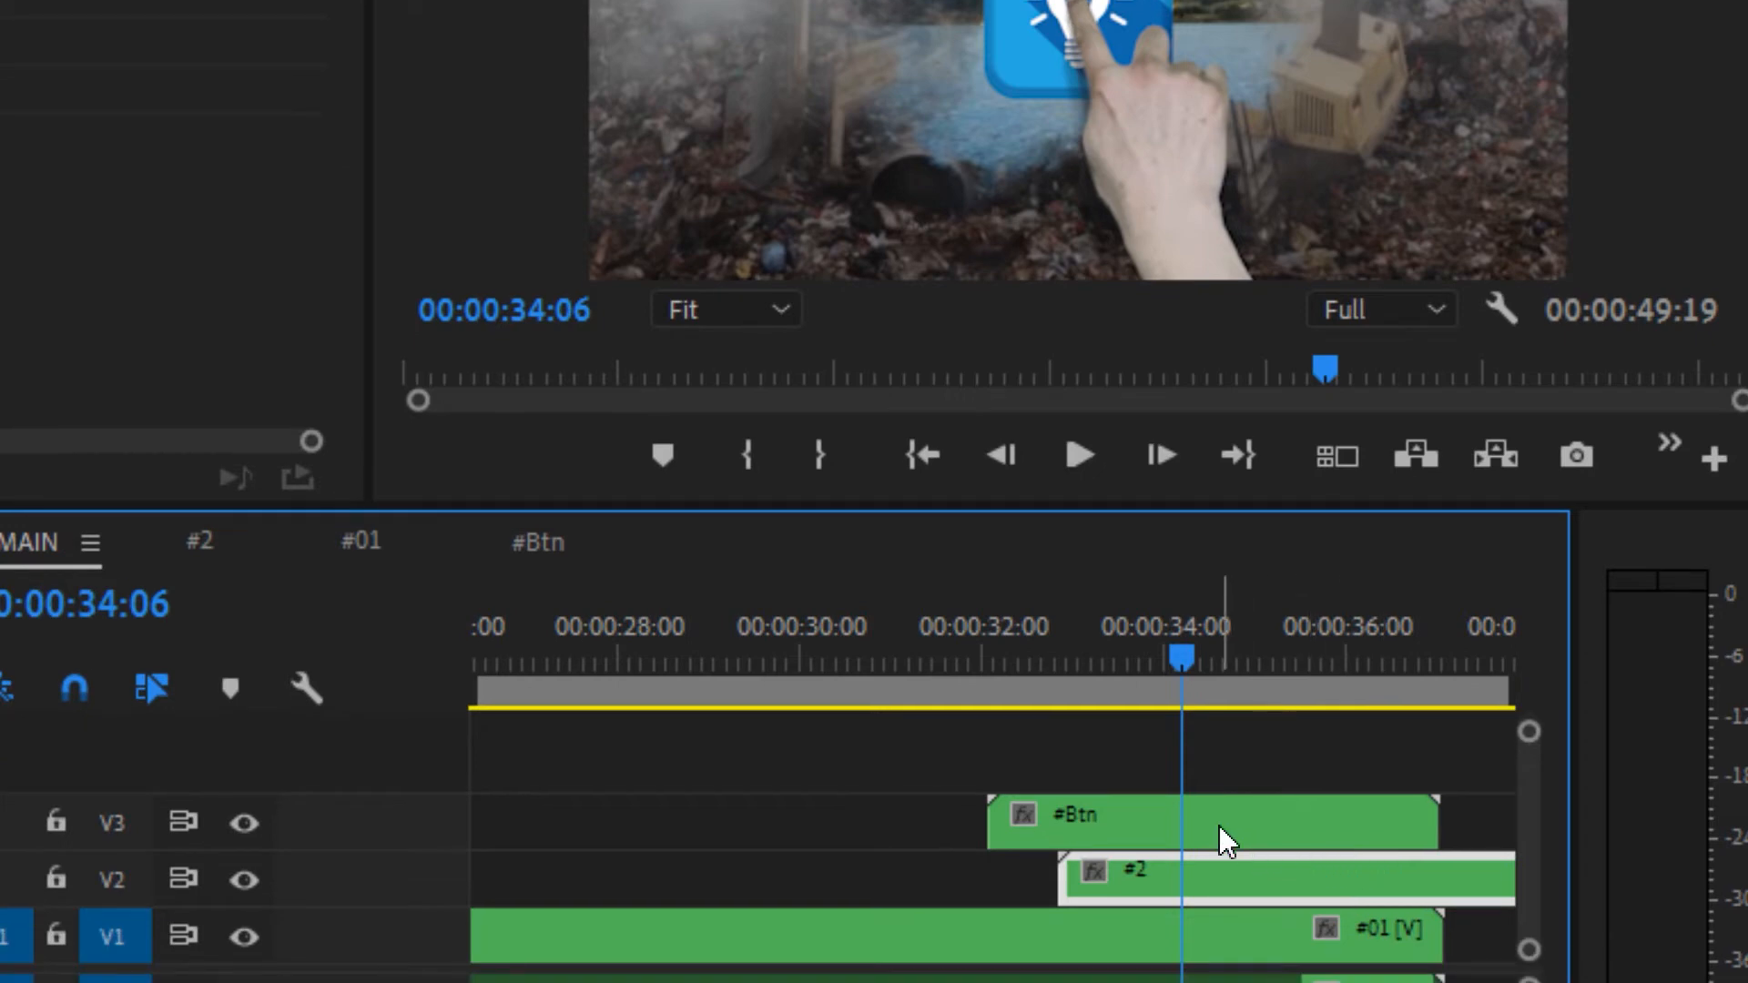
click(1149, 818)
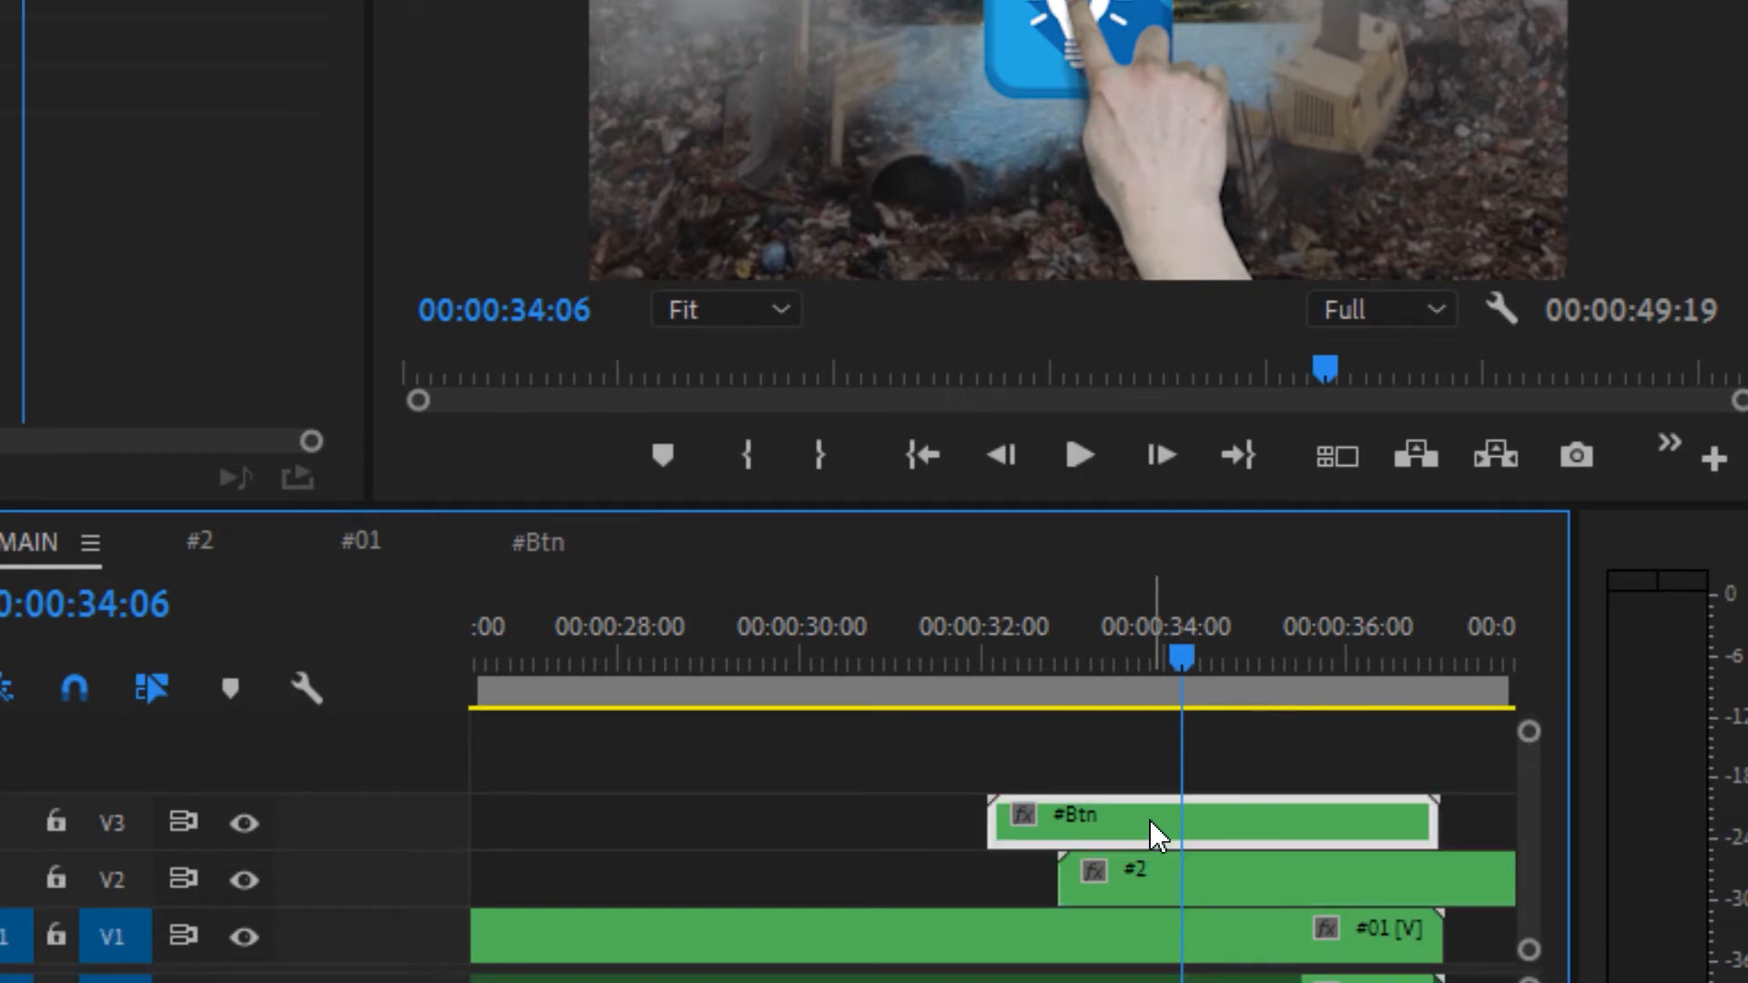
drag(1178, 657, 1098, 656)
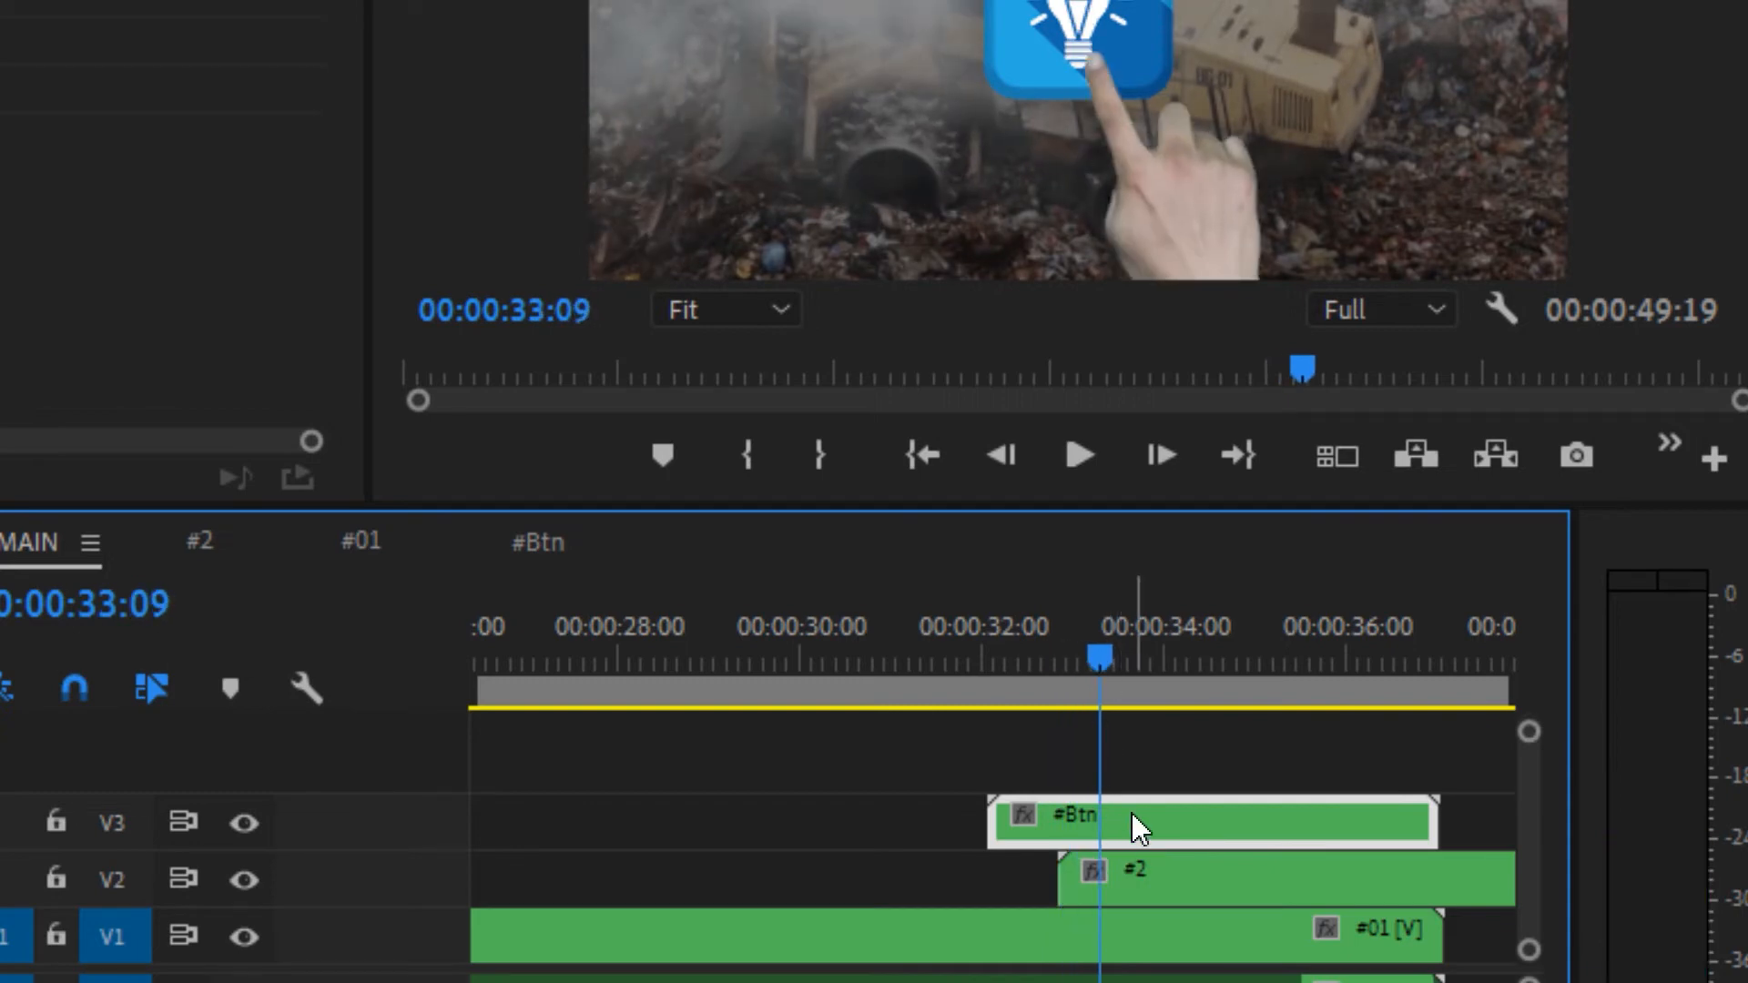
Open the nested #Btn sequence and place the playhead at 00:00:02:03, where the finger touches the icon
double_click(1133, 812)
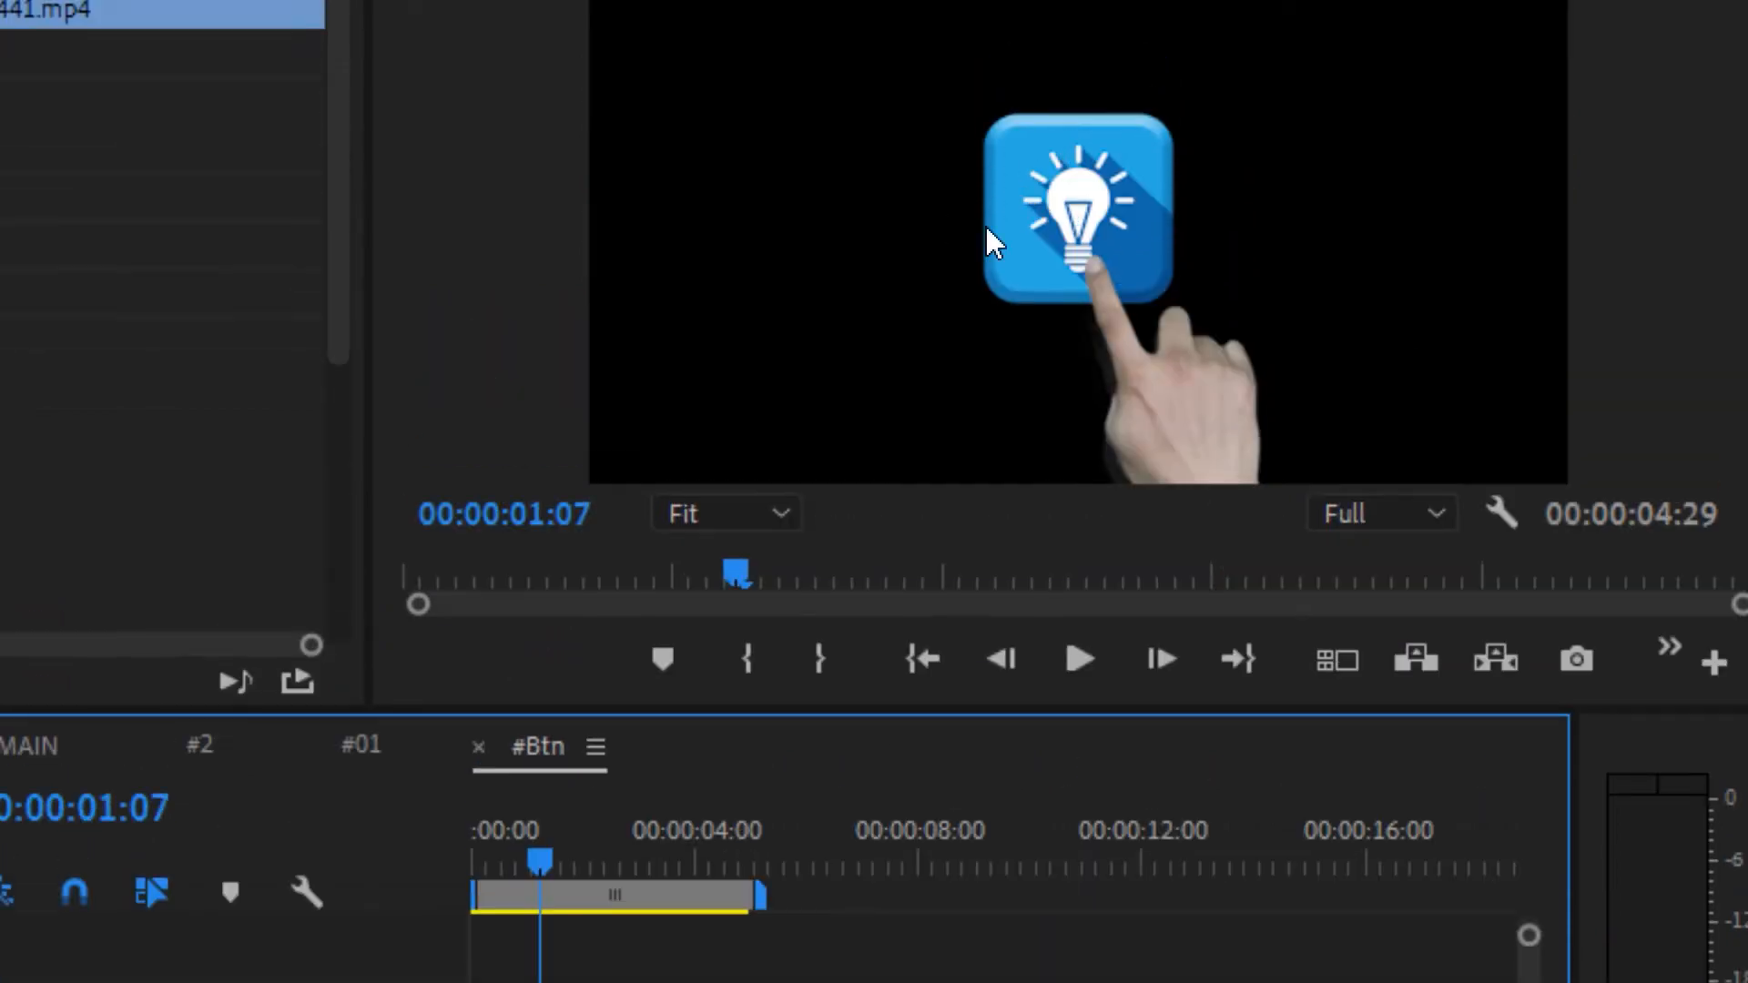
drag(736, 582, 975, 578)
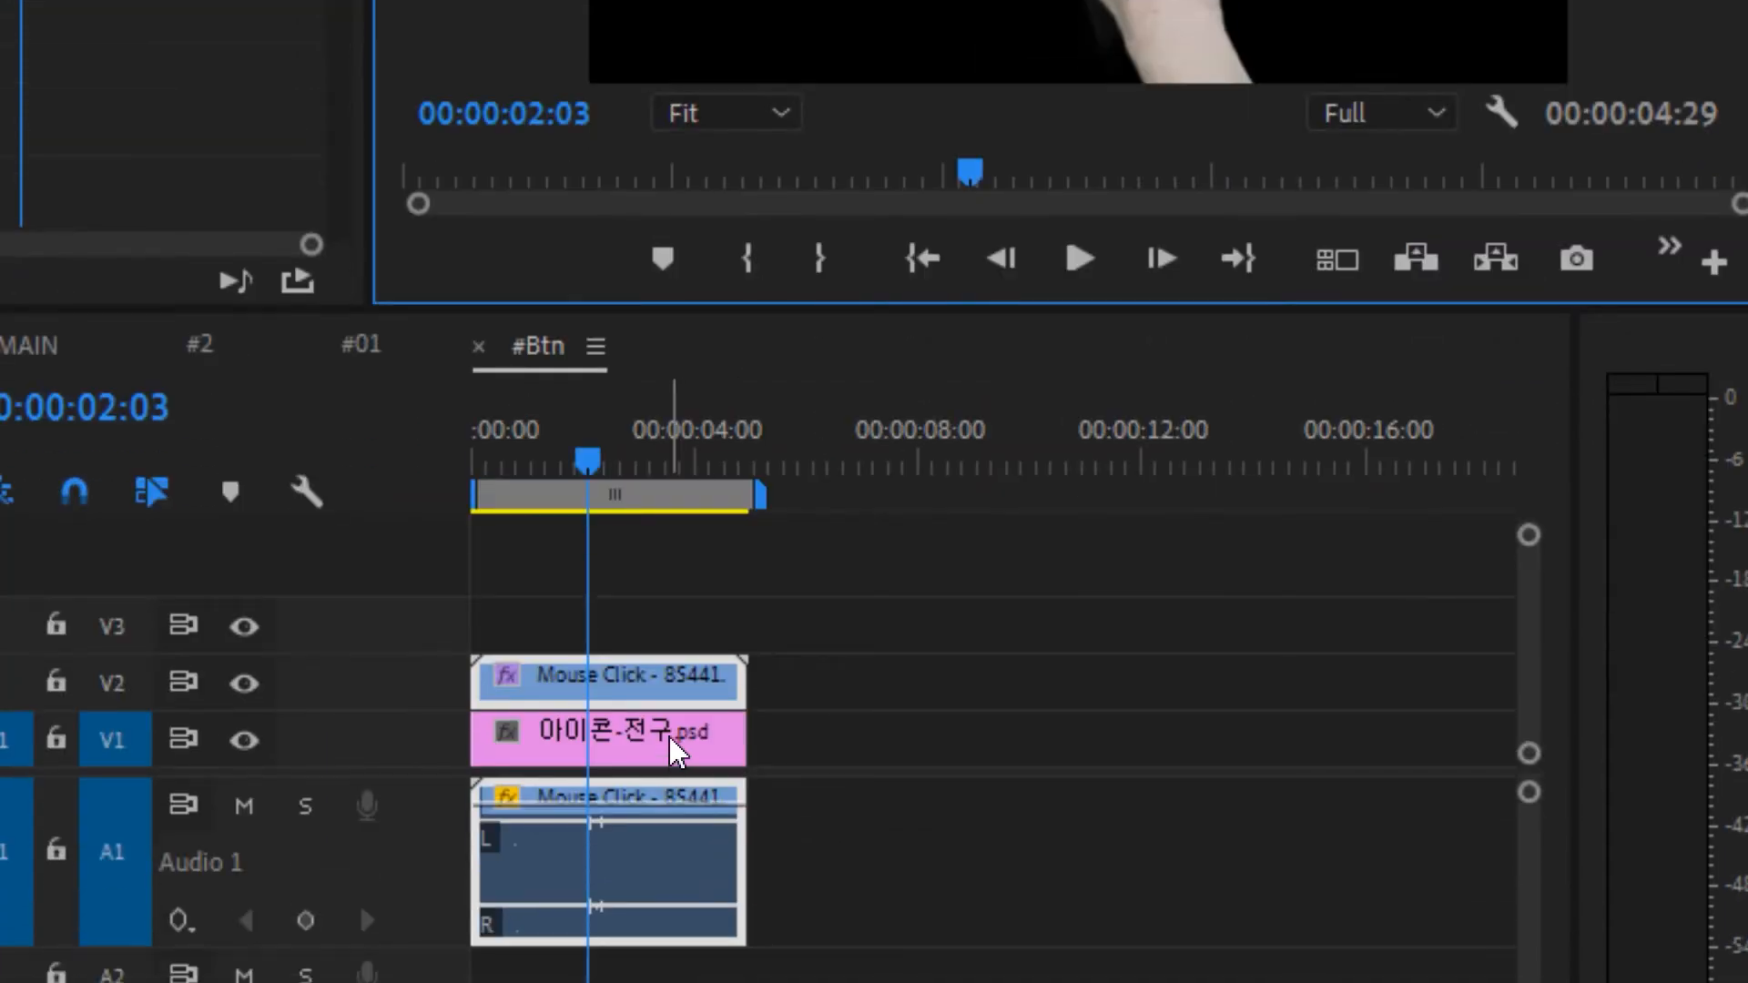
key(=)
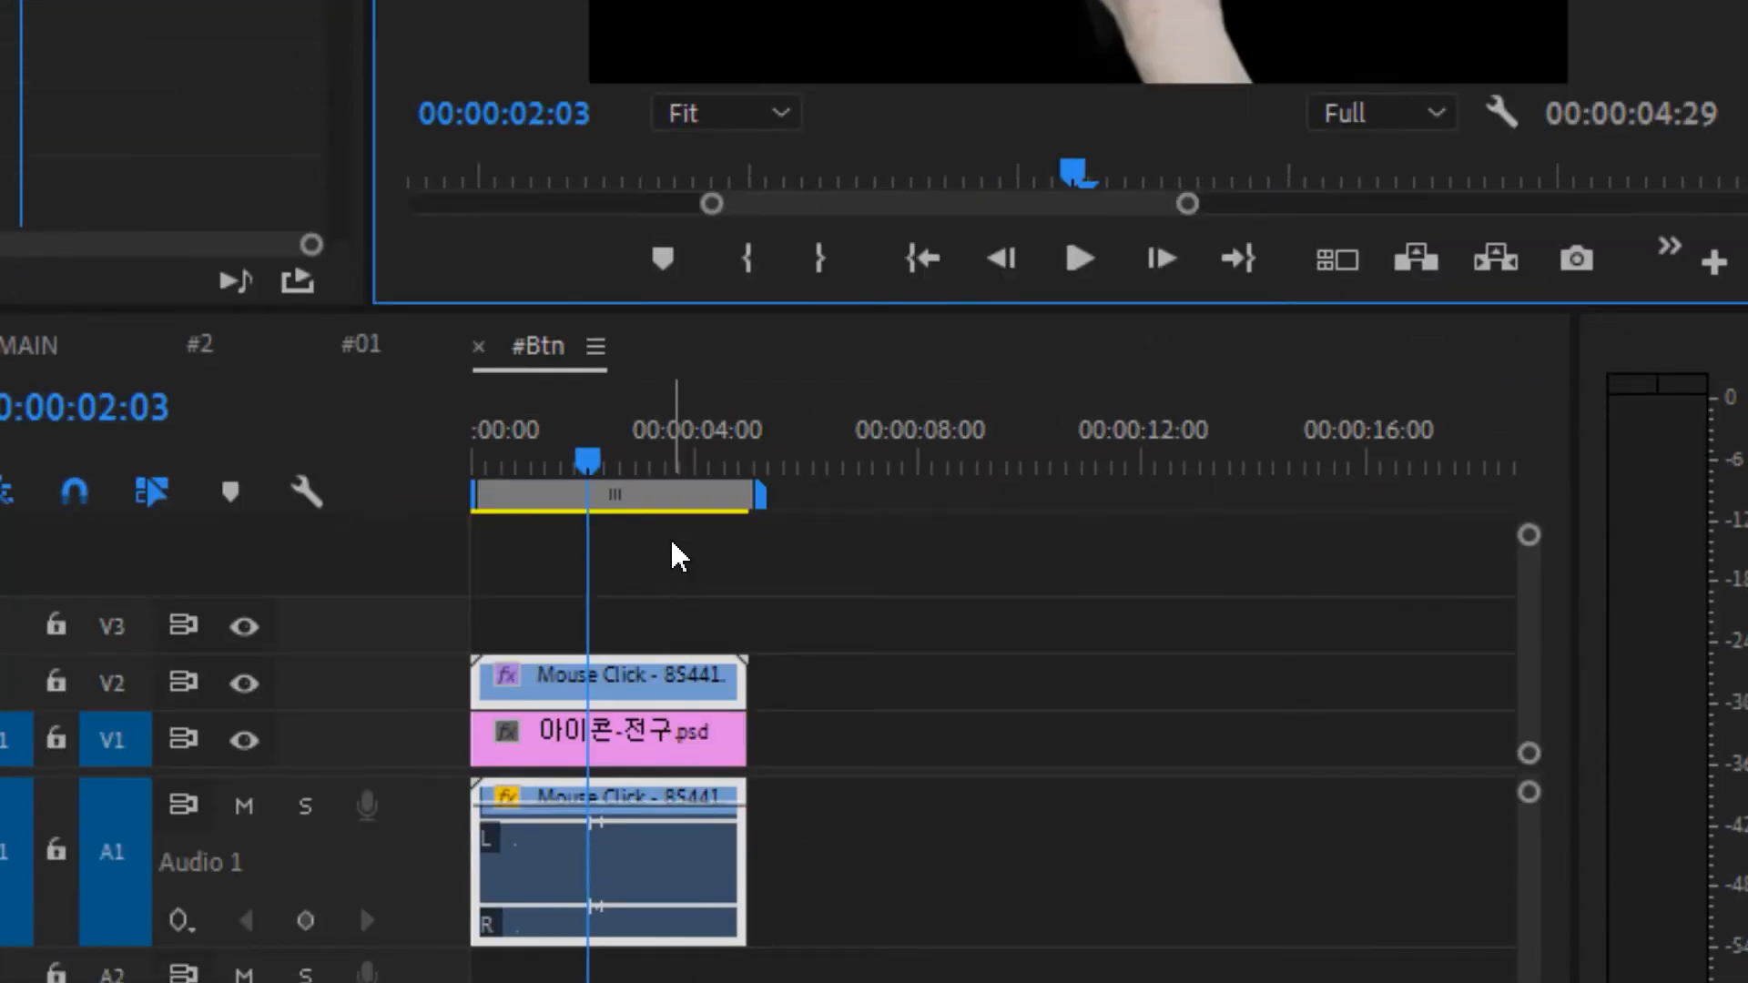
click(595, 455)
drag(594, 464, 593, 461)
key(=)
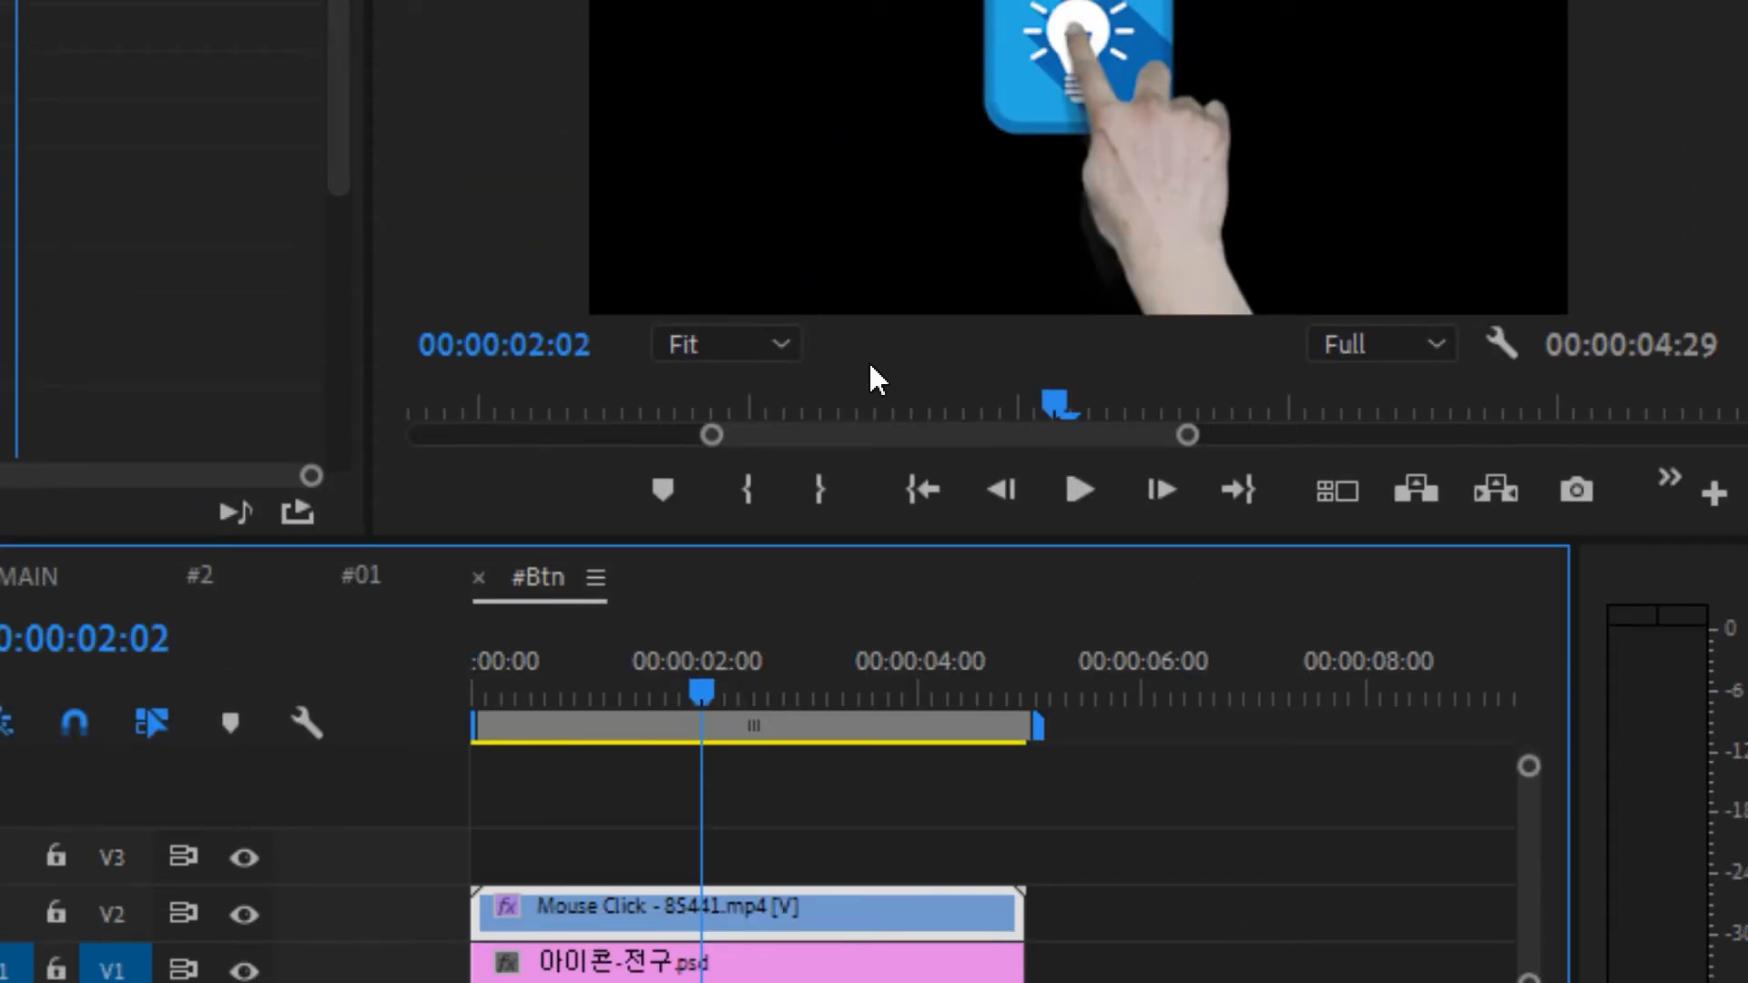
click(871, 366)
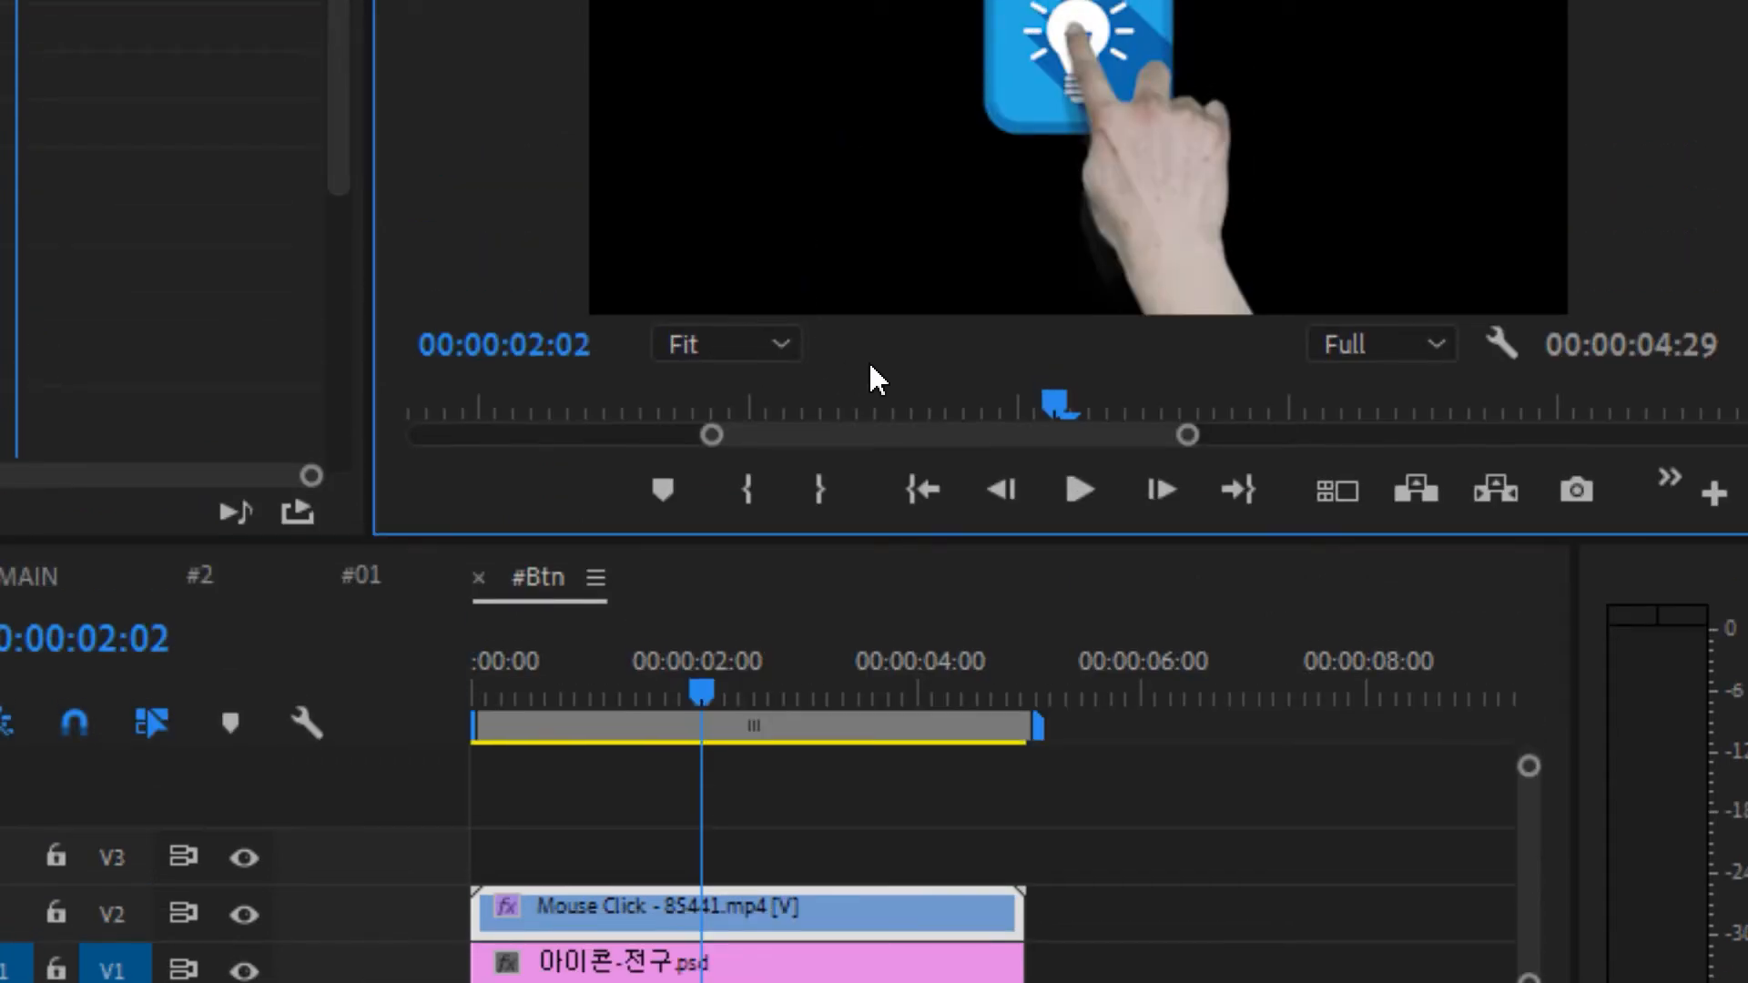
key(backslash)
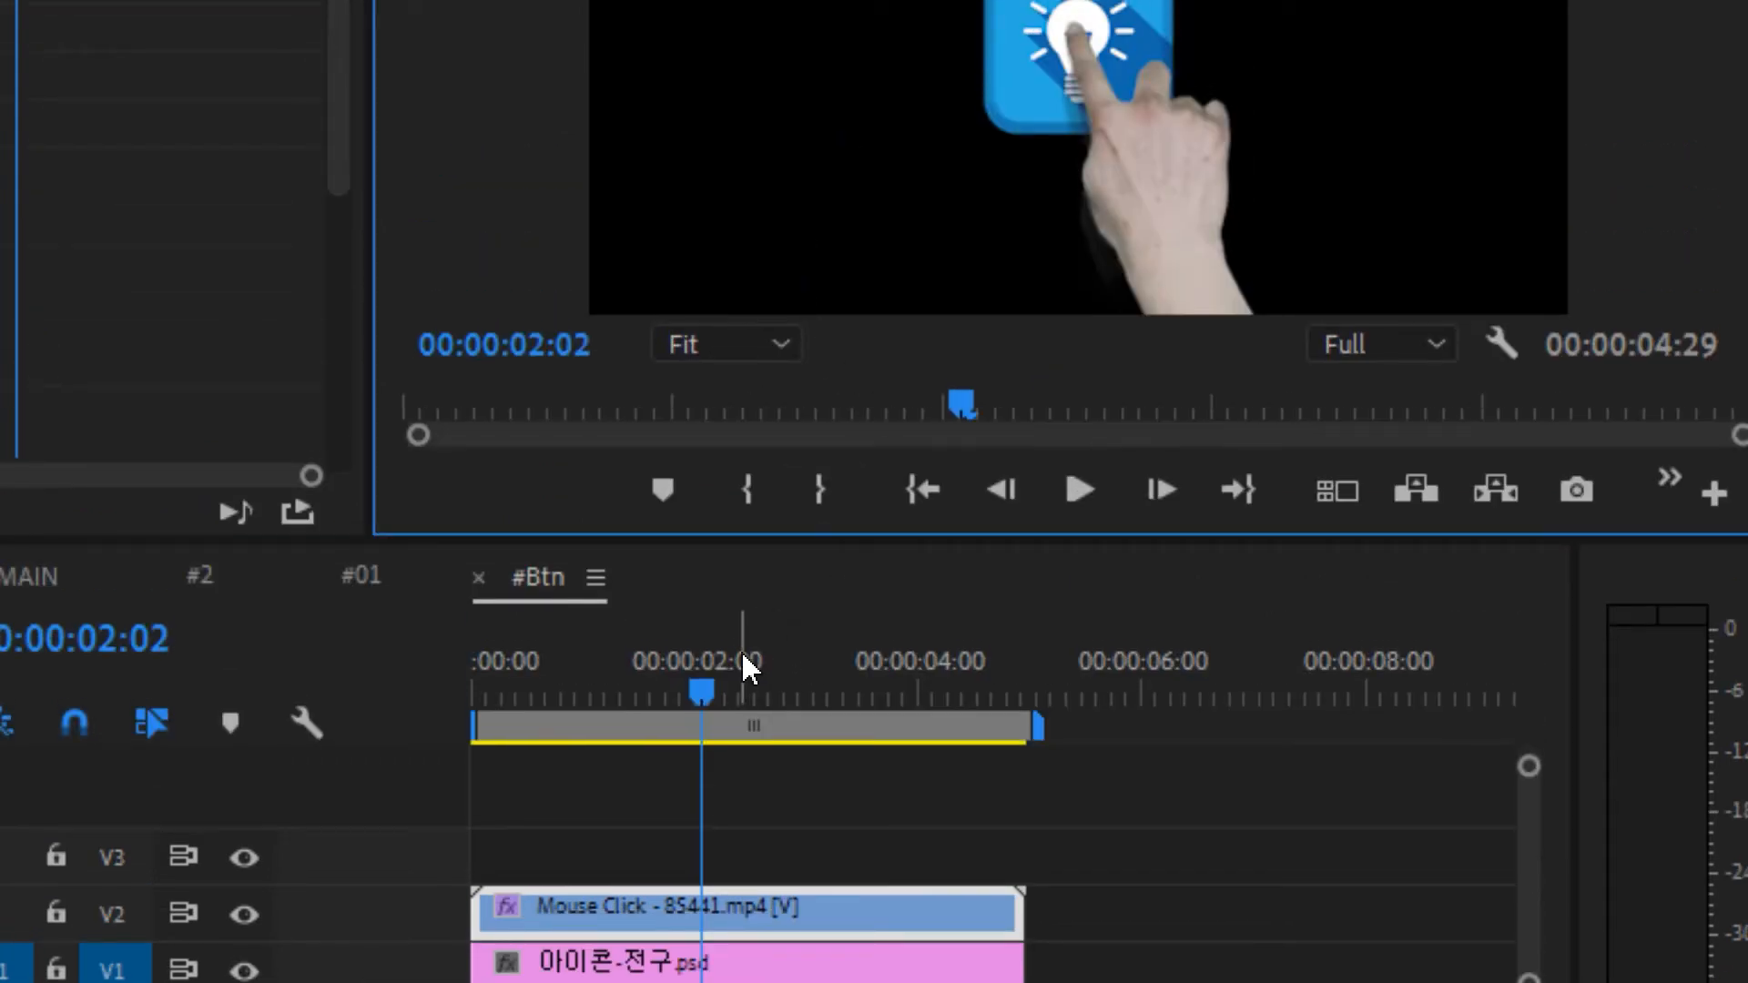
mouse_move(703, 690)
mouse_down()
mouse_move(683, 694)
mouse_move(706, 697)
mouse_up()
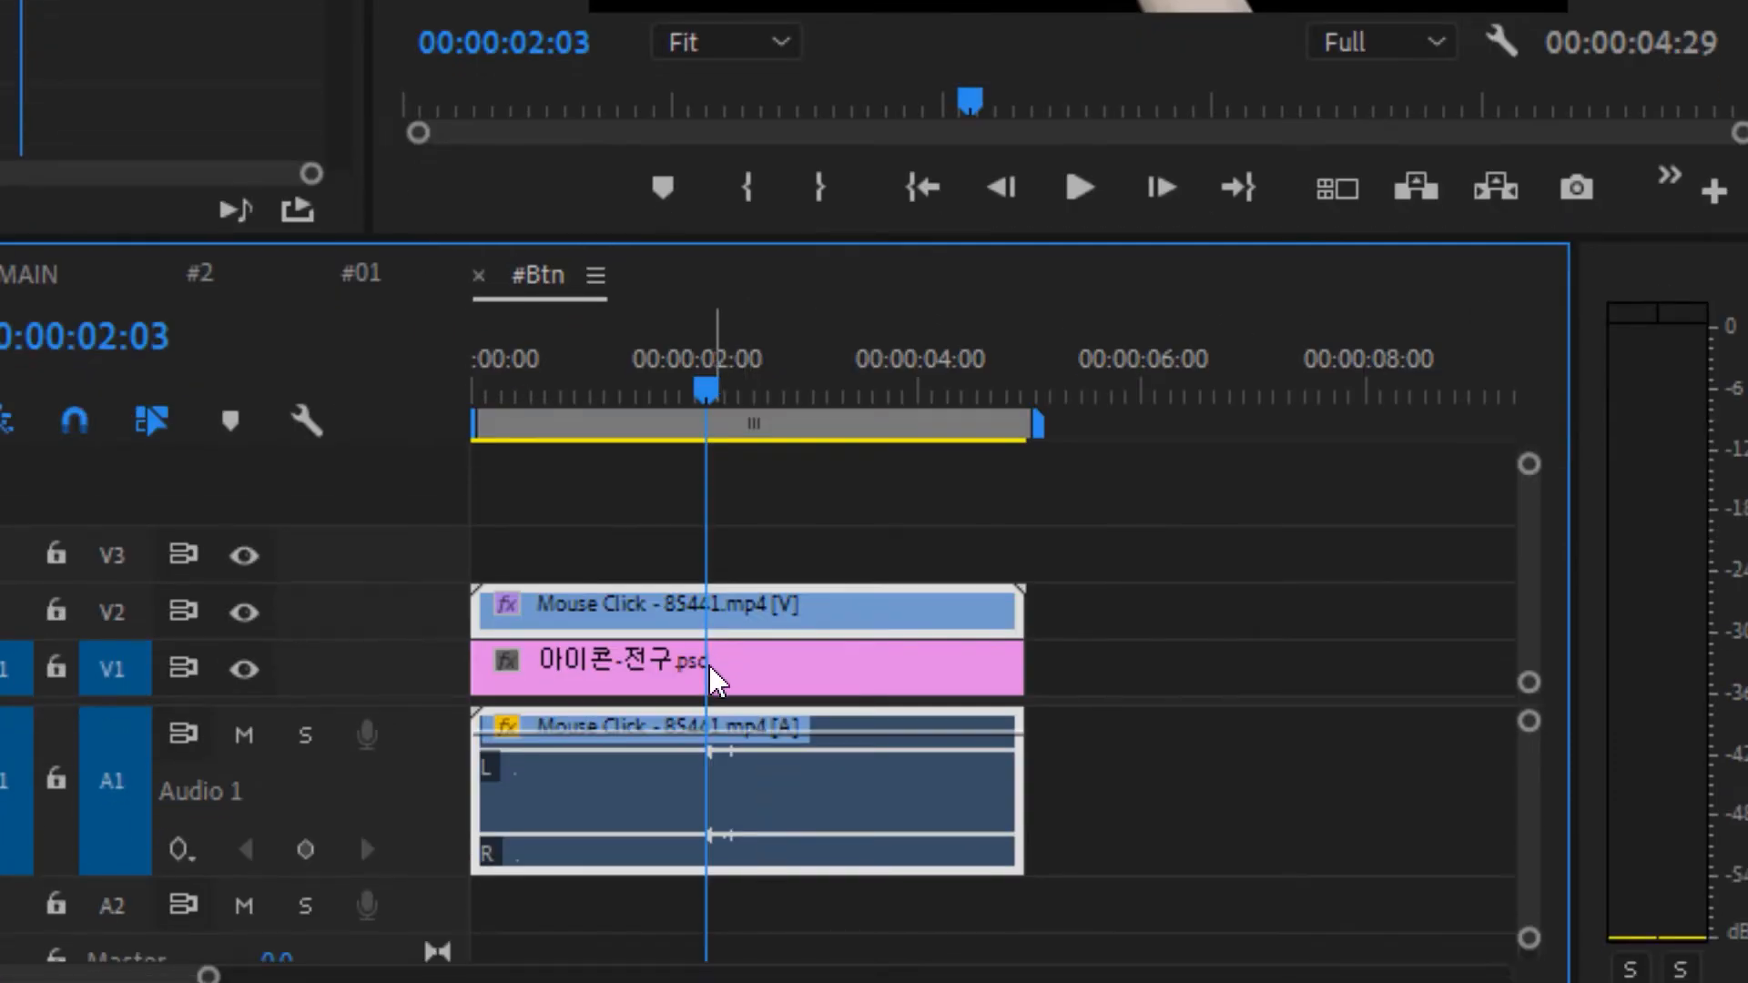
Enable Scale keyframing on the 아이콘-전구.psd clip with a first keyframe of 100 at 00:00:02:03
click(716, 675)
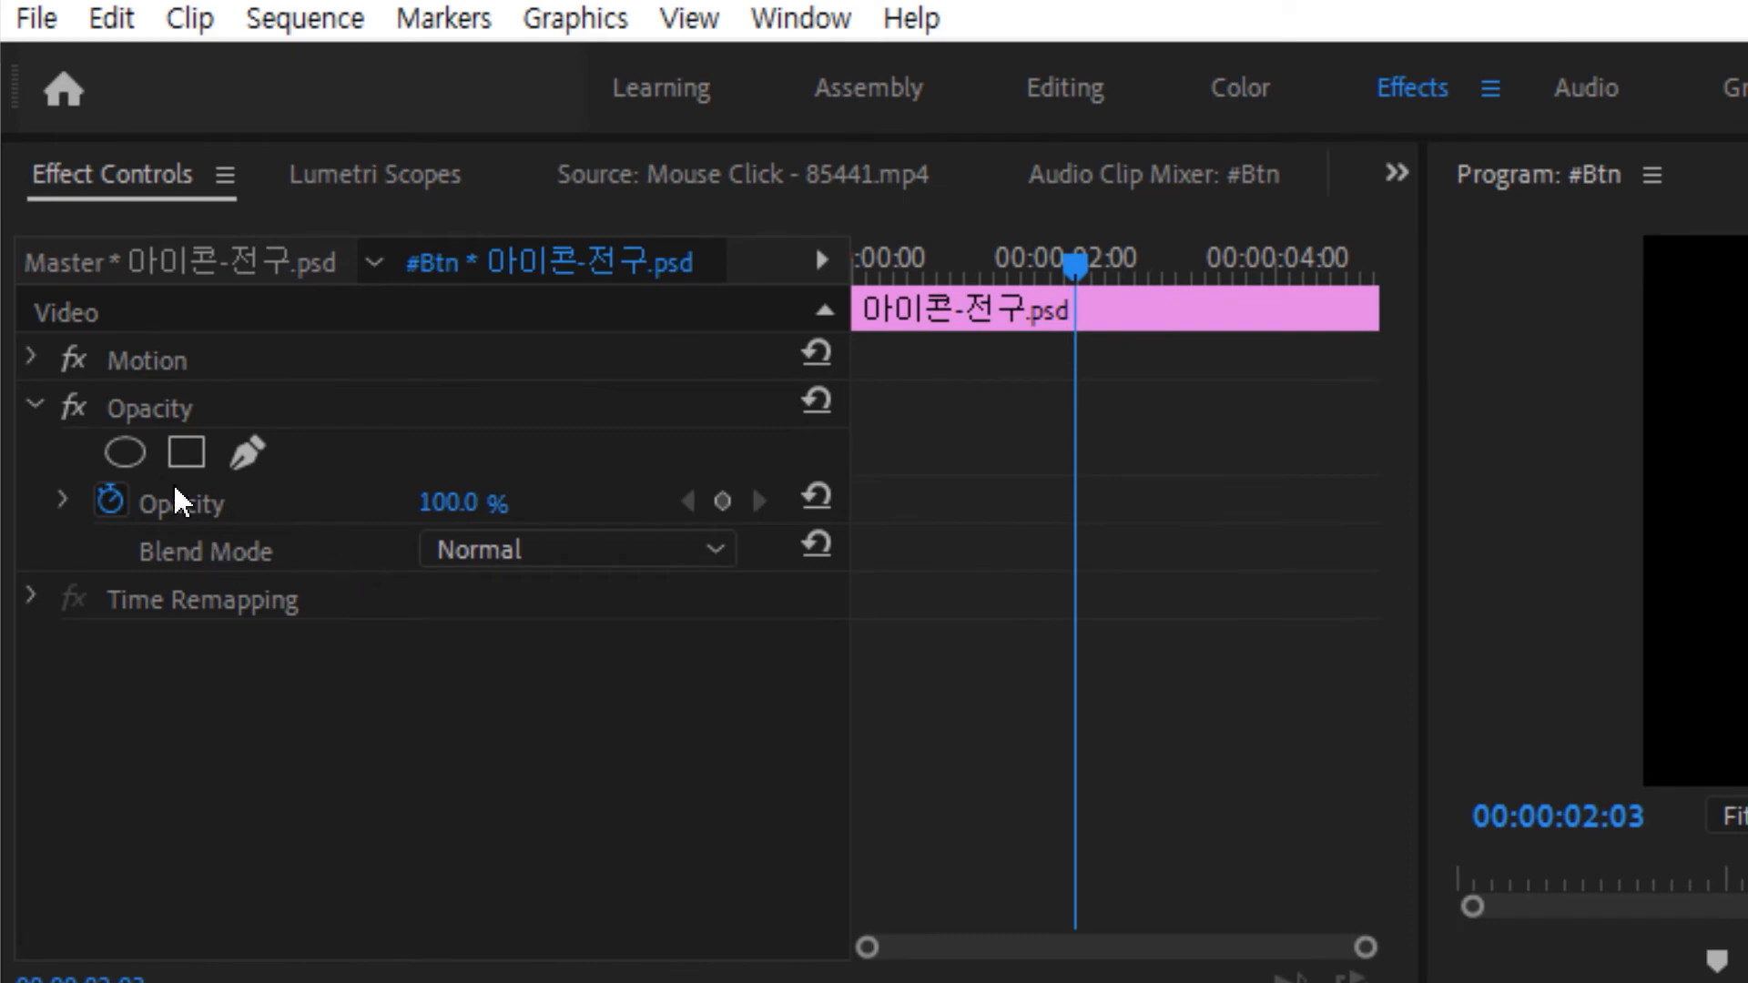
click(37, 407)
click(34, 364)
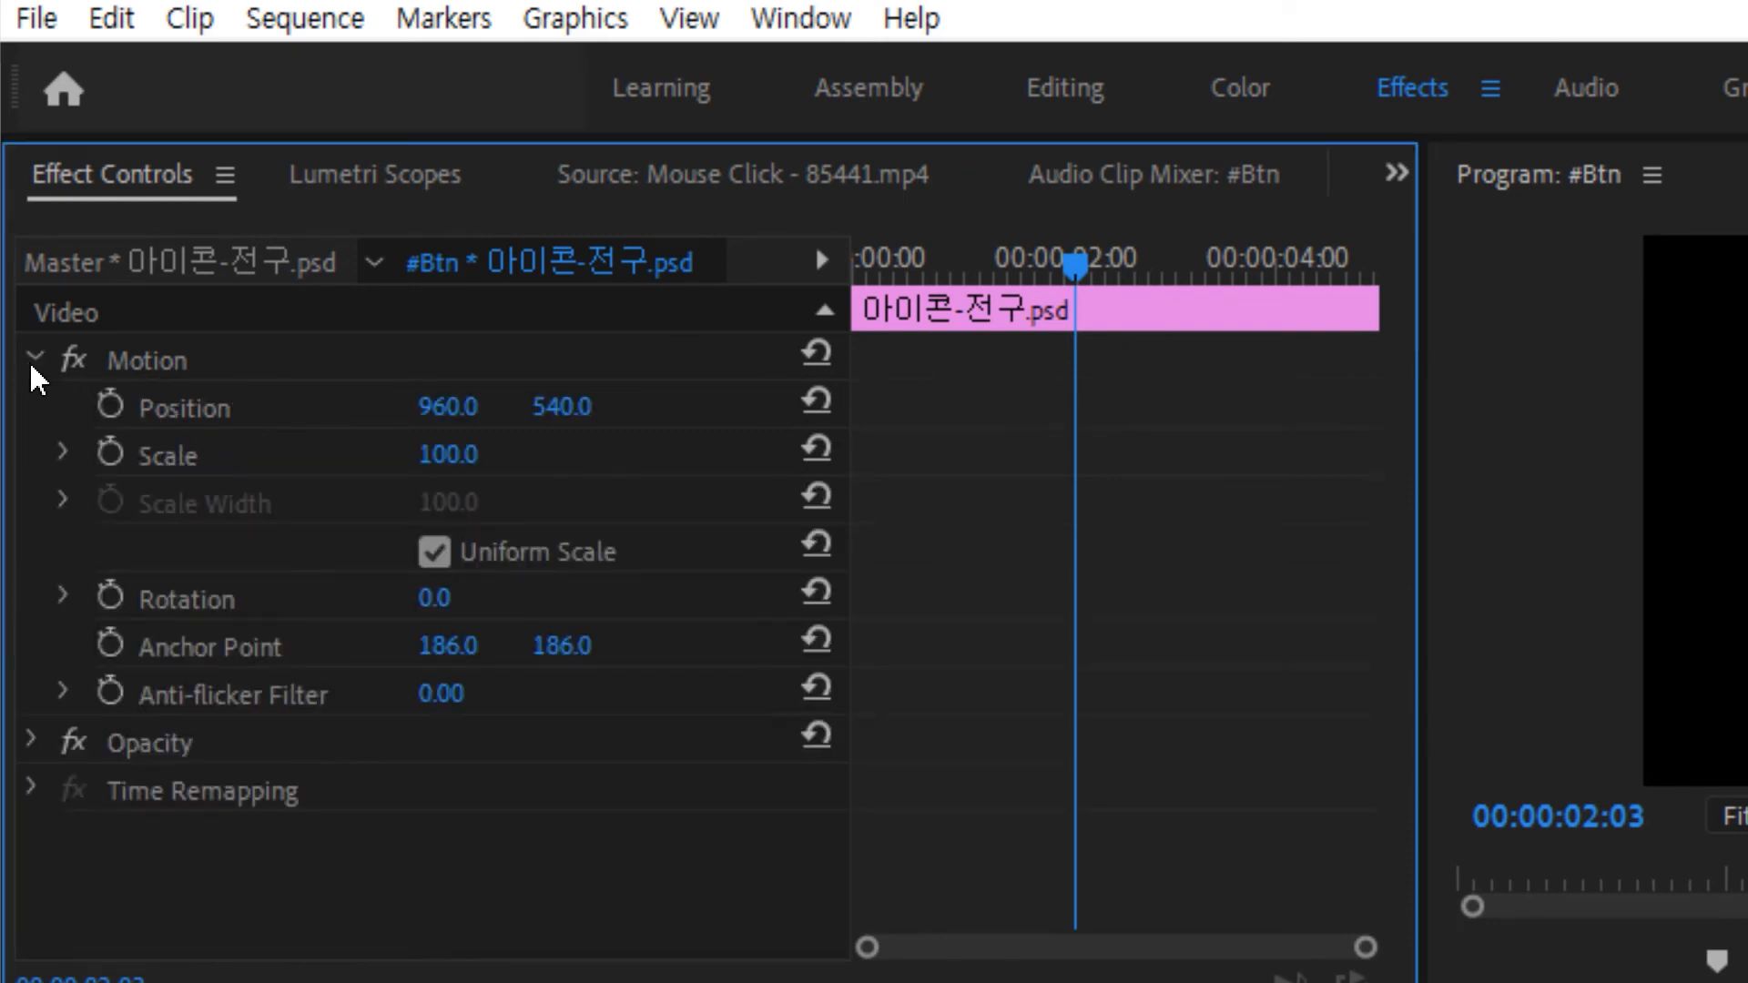
click(117, 453)
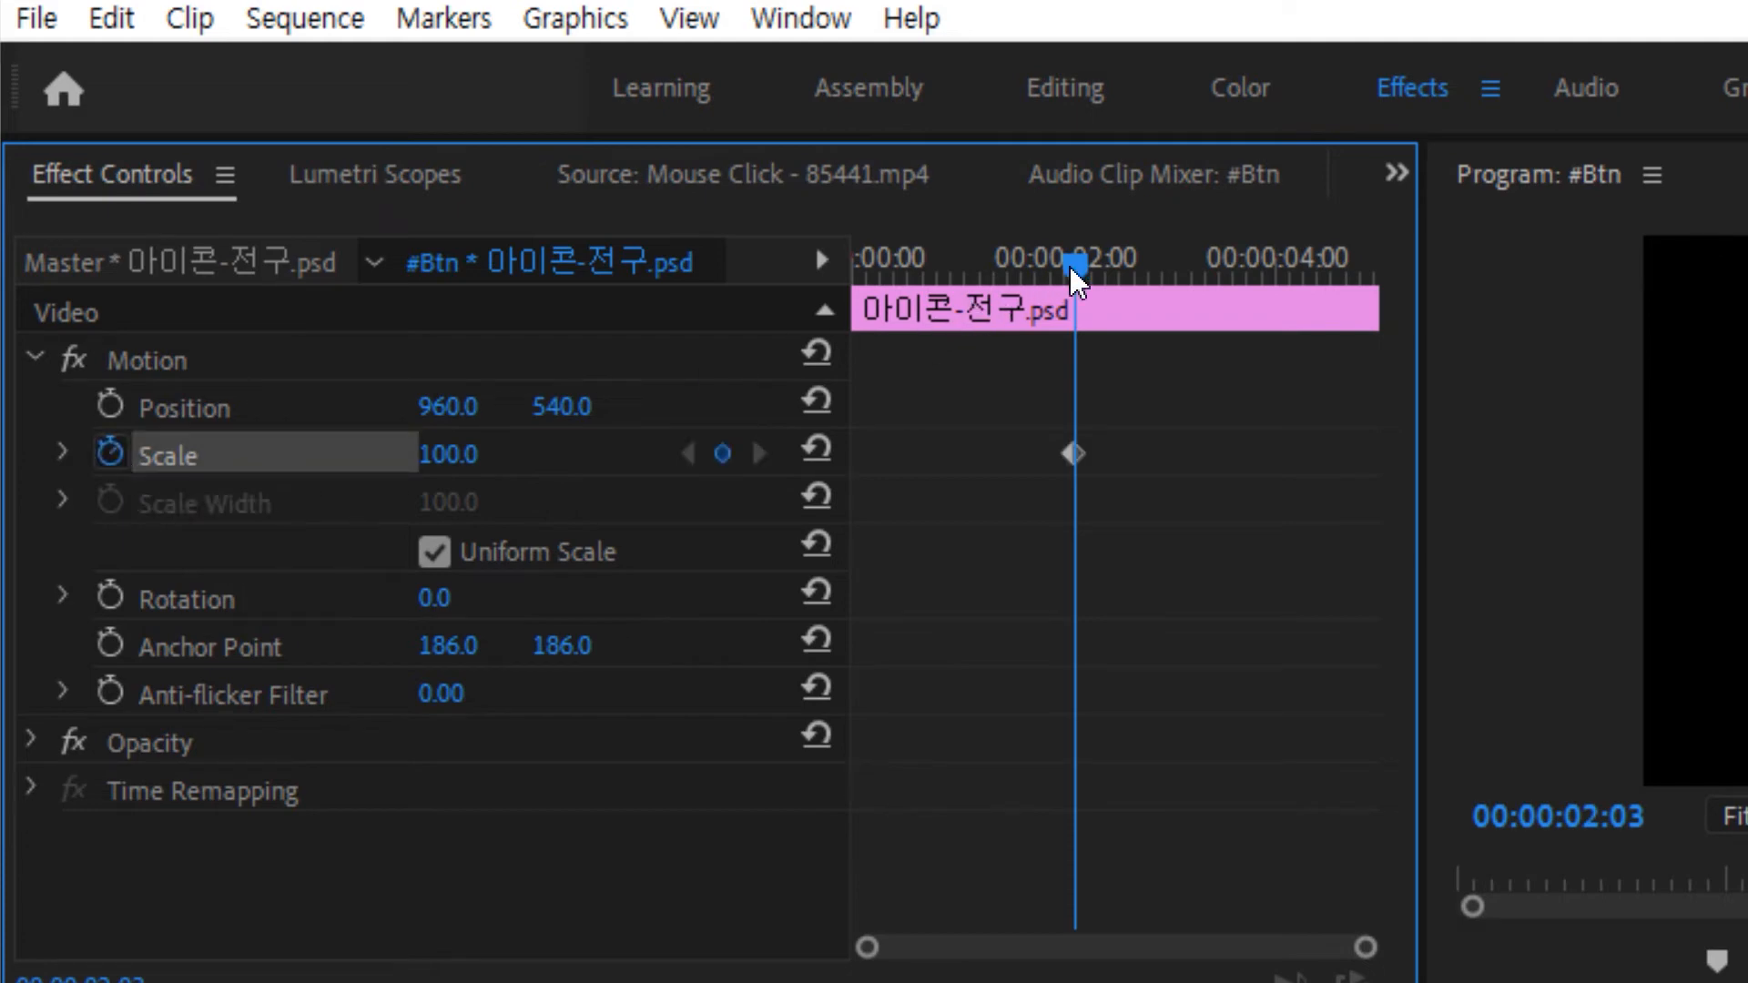
Add a Scale keyframe of 100 at 00:00:02:14 on the icon clip and set Scale to 80 at 00:00:02:08
drag(1075, 265, 1114, 291)
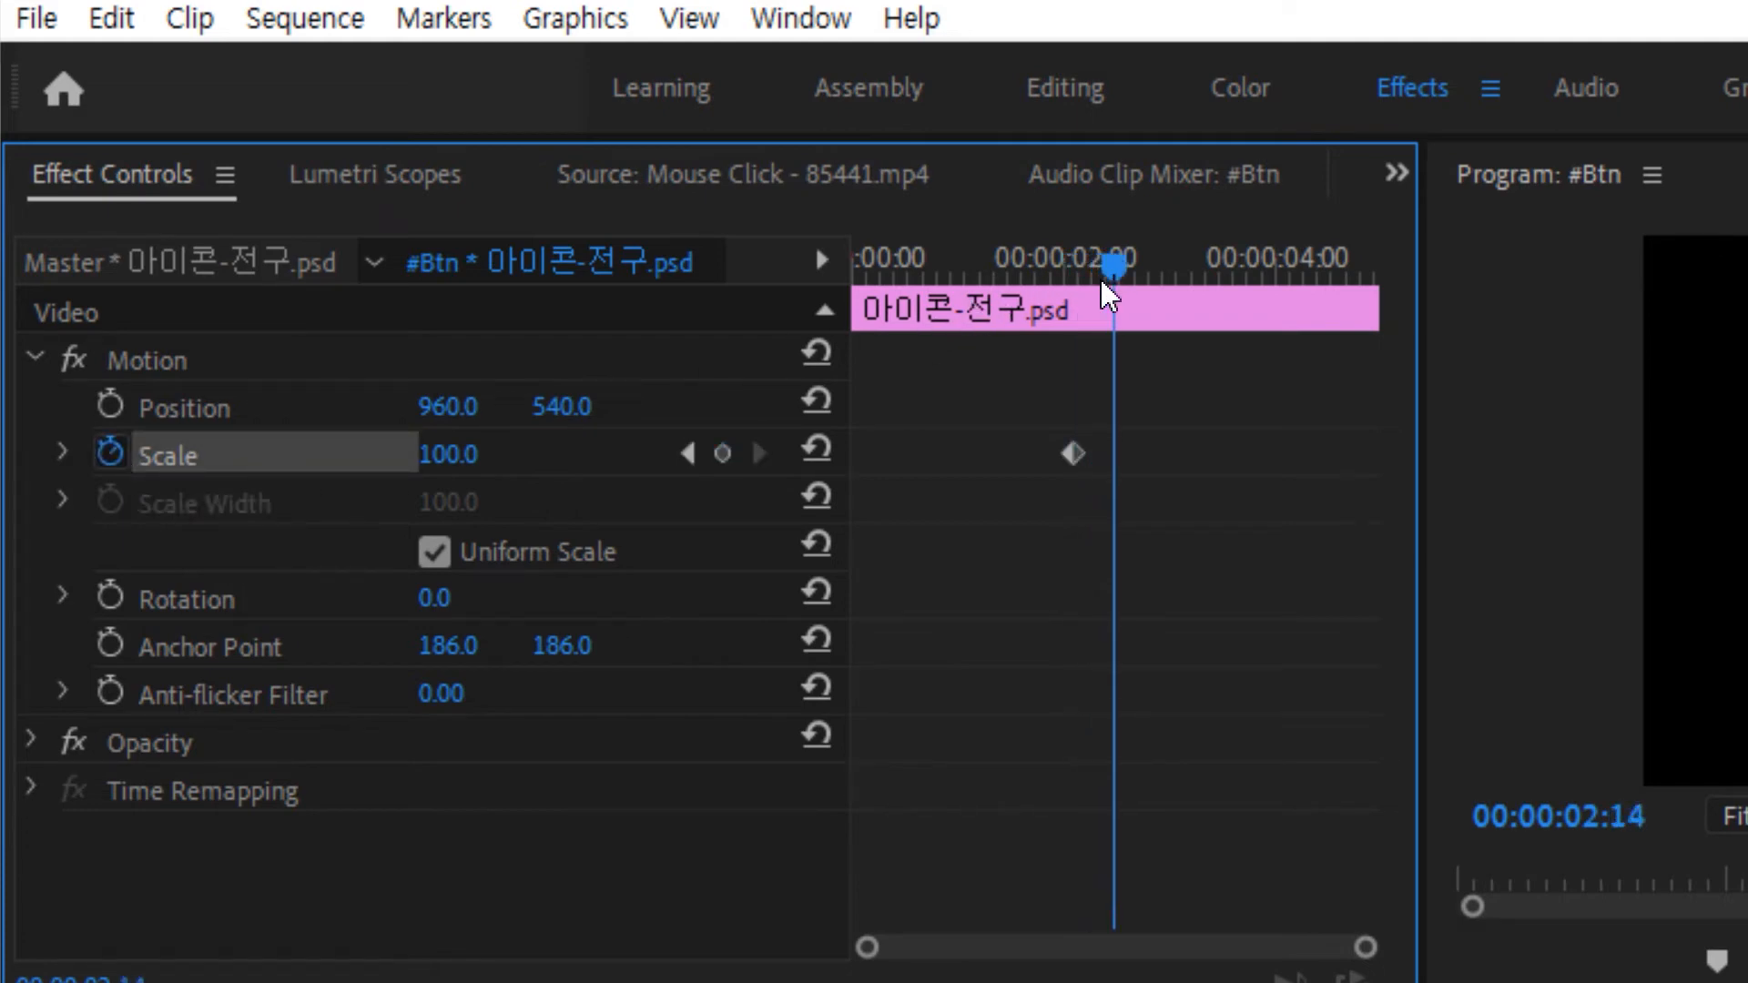
click(723, 454)
drag(1116, 266, 1097, 265)
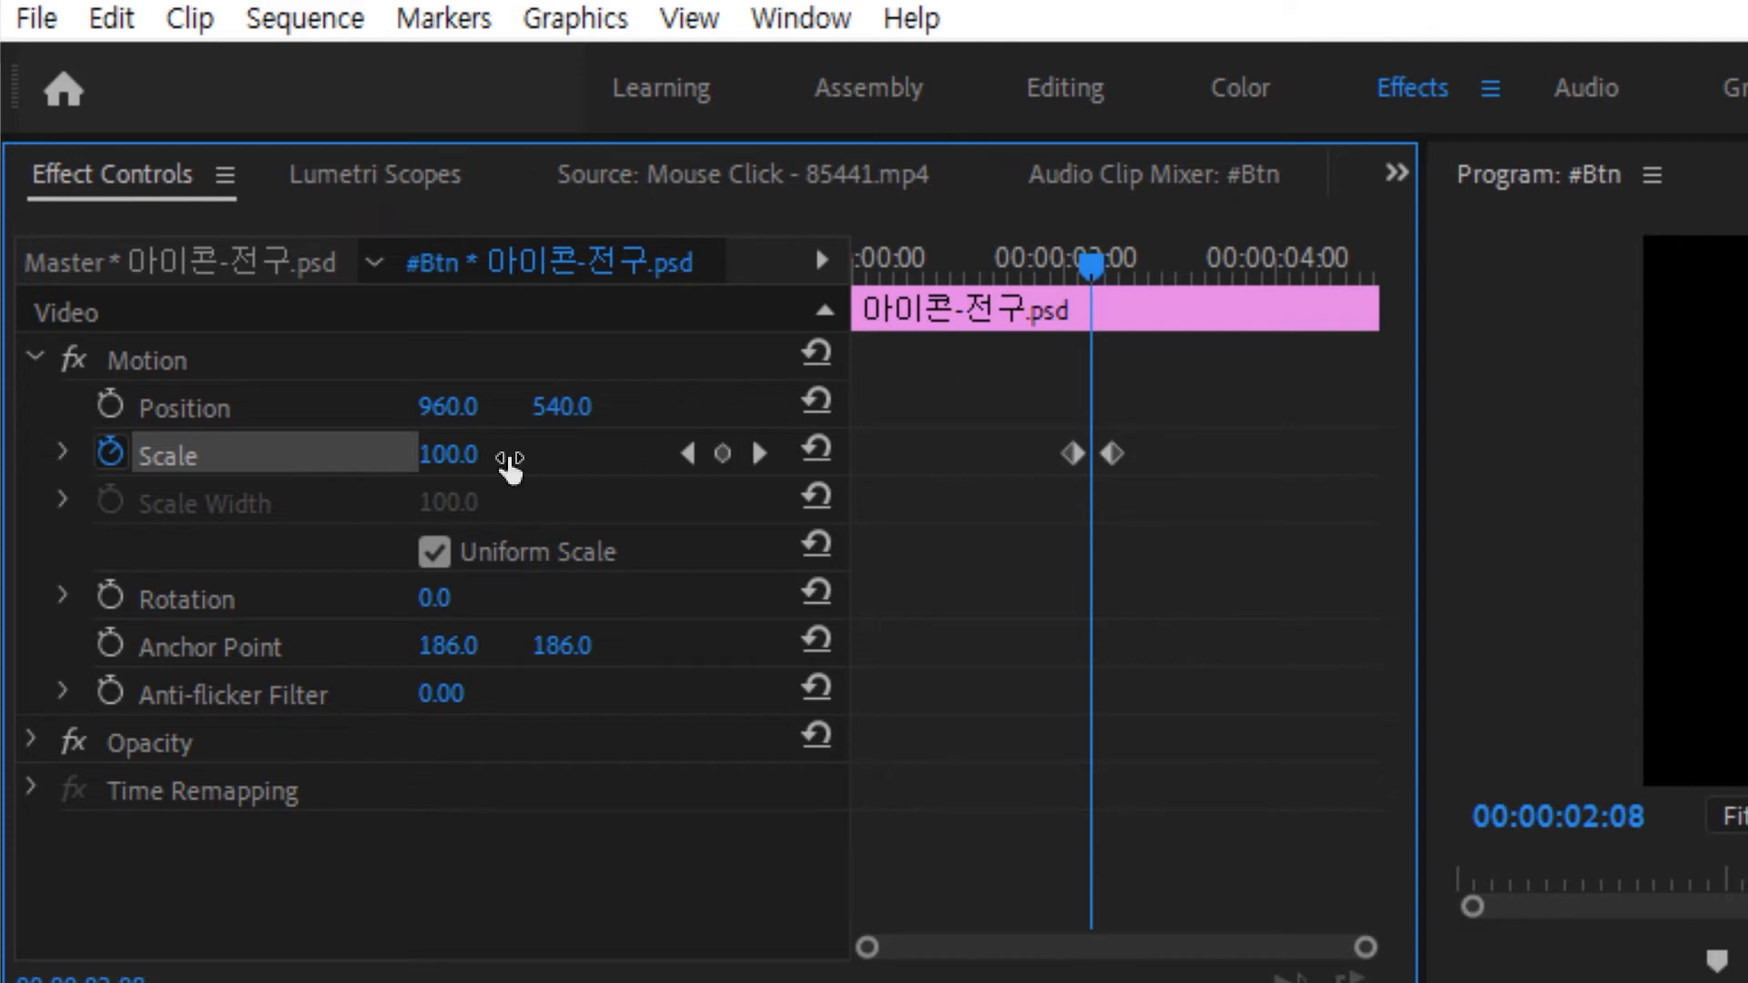
click(481, 437)
text(80)
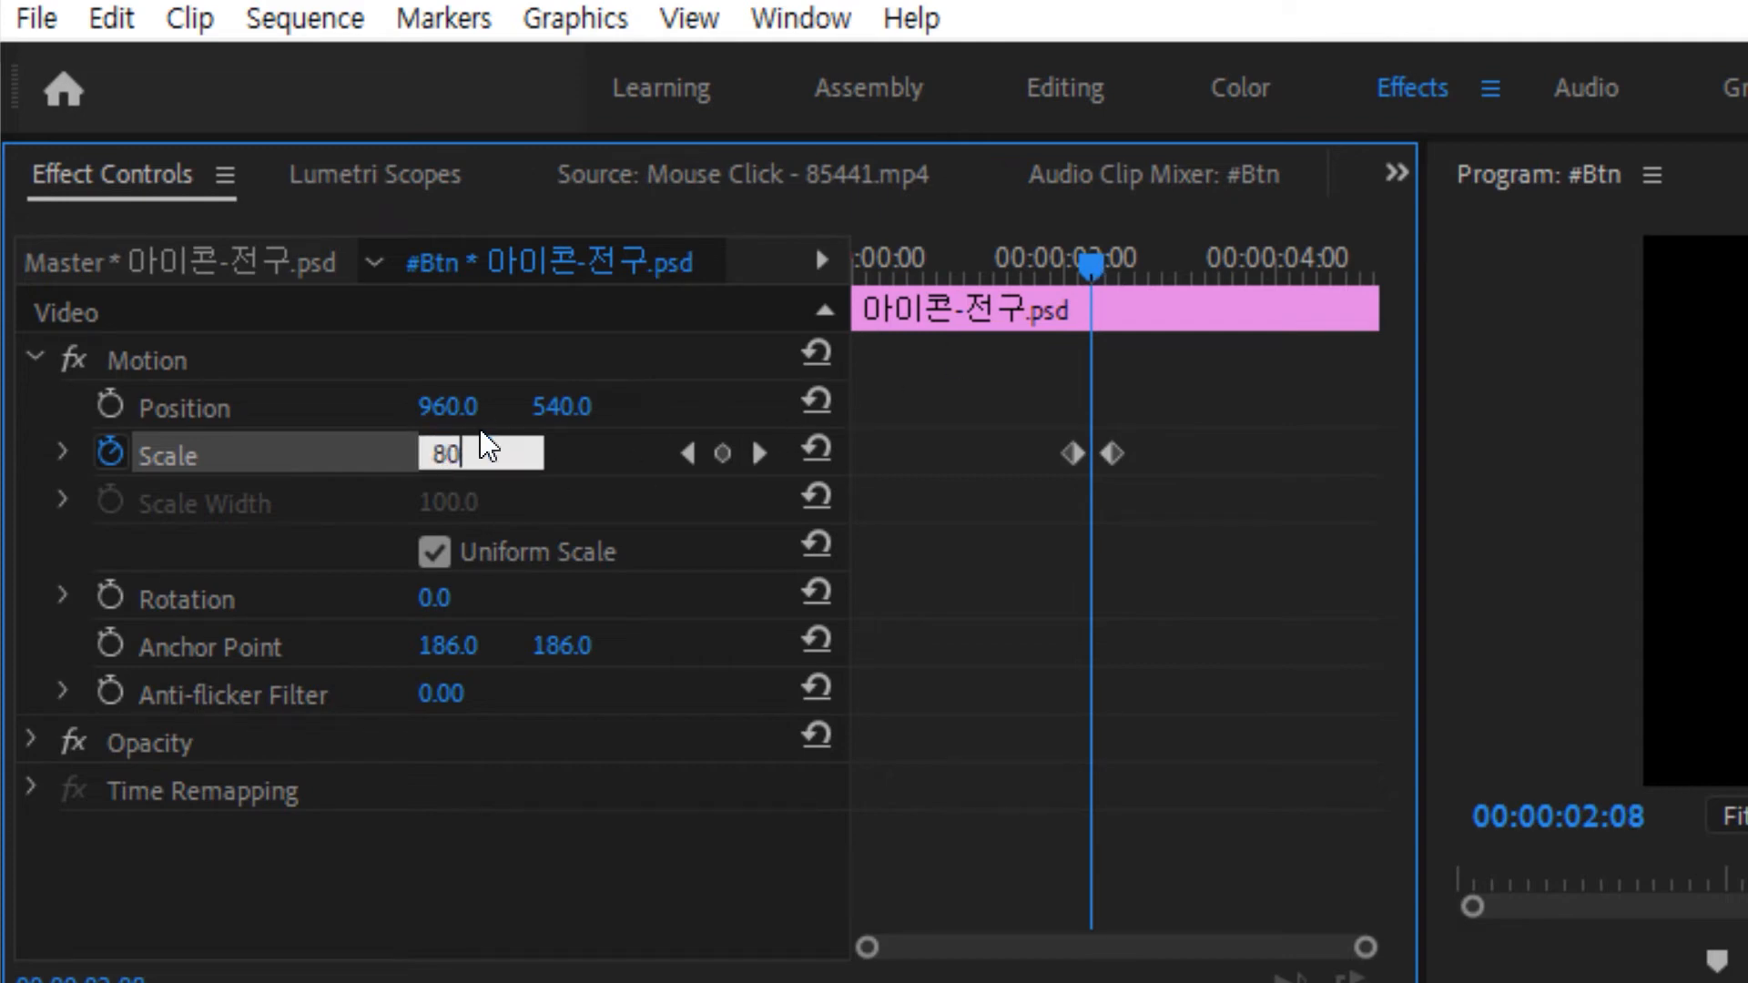
key(Return)
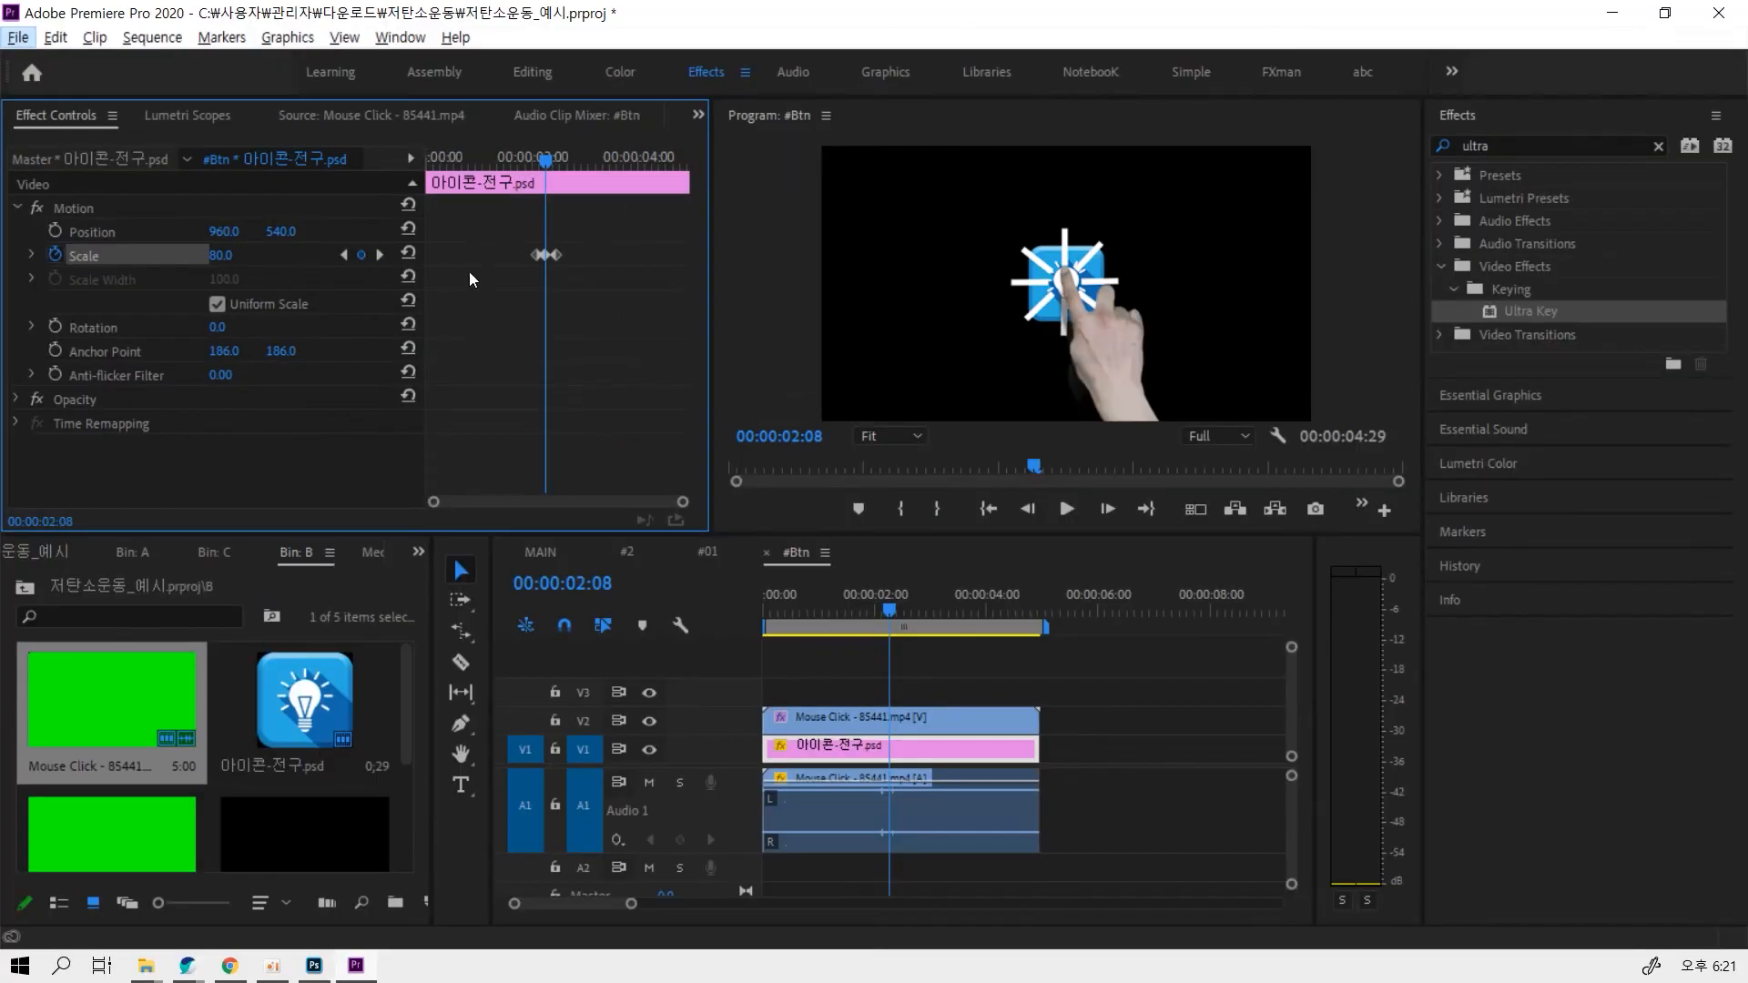
Preview the hand click and icon Scale animation in #Btn around 00:00:01:28, and return the playhead to 00:00:00:00
drag(542, 161, 528, 161)
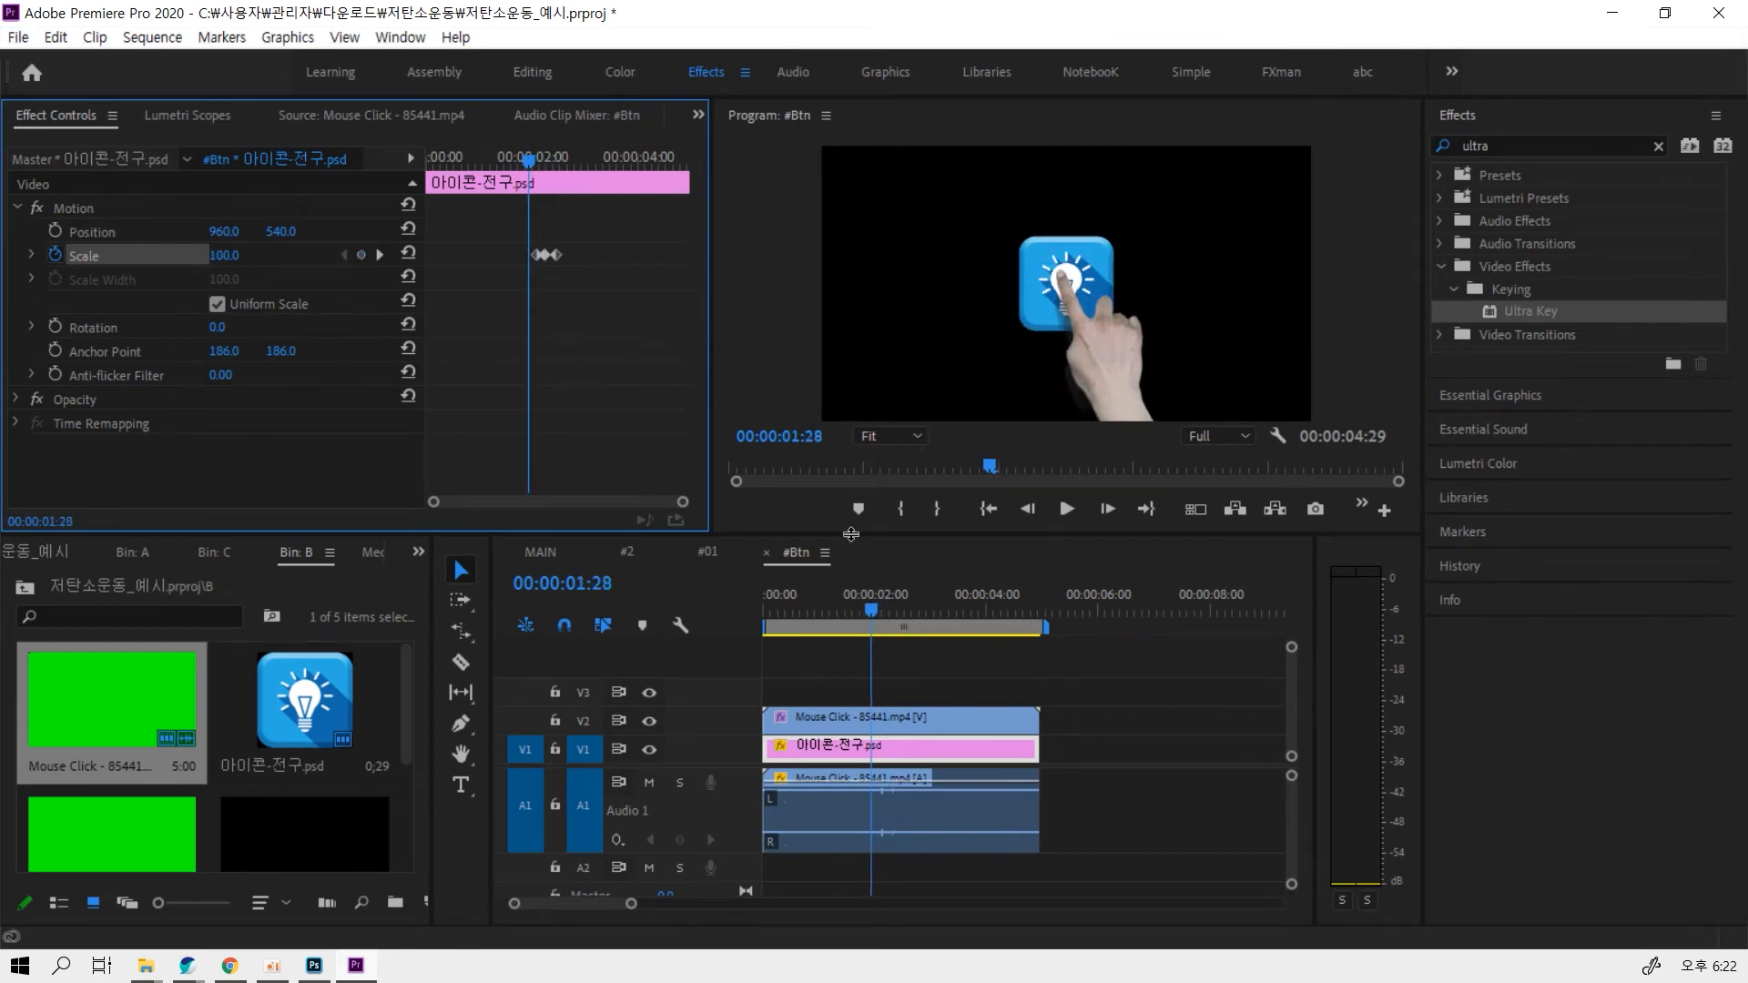
drag(851, 535, 851, 645)
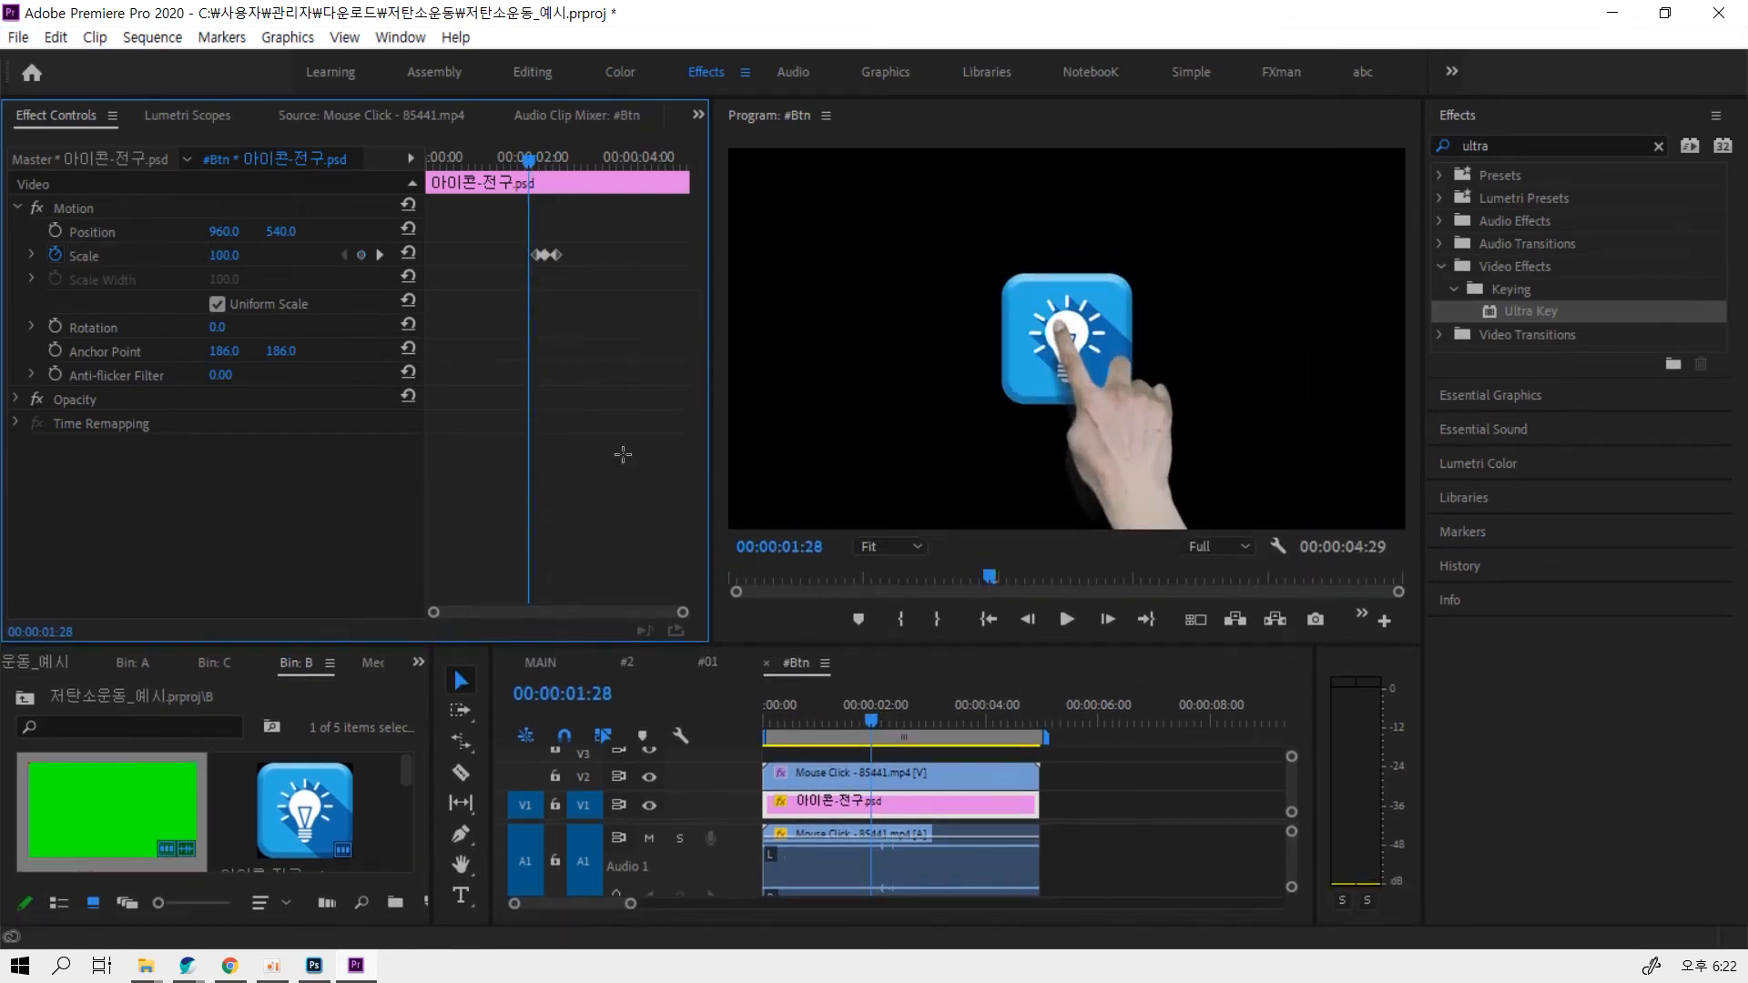
key(=)
key(=)
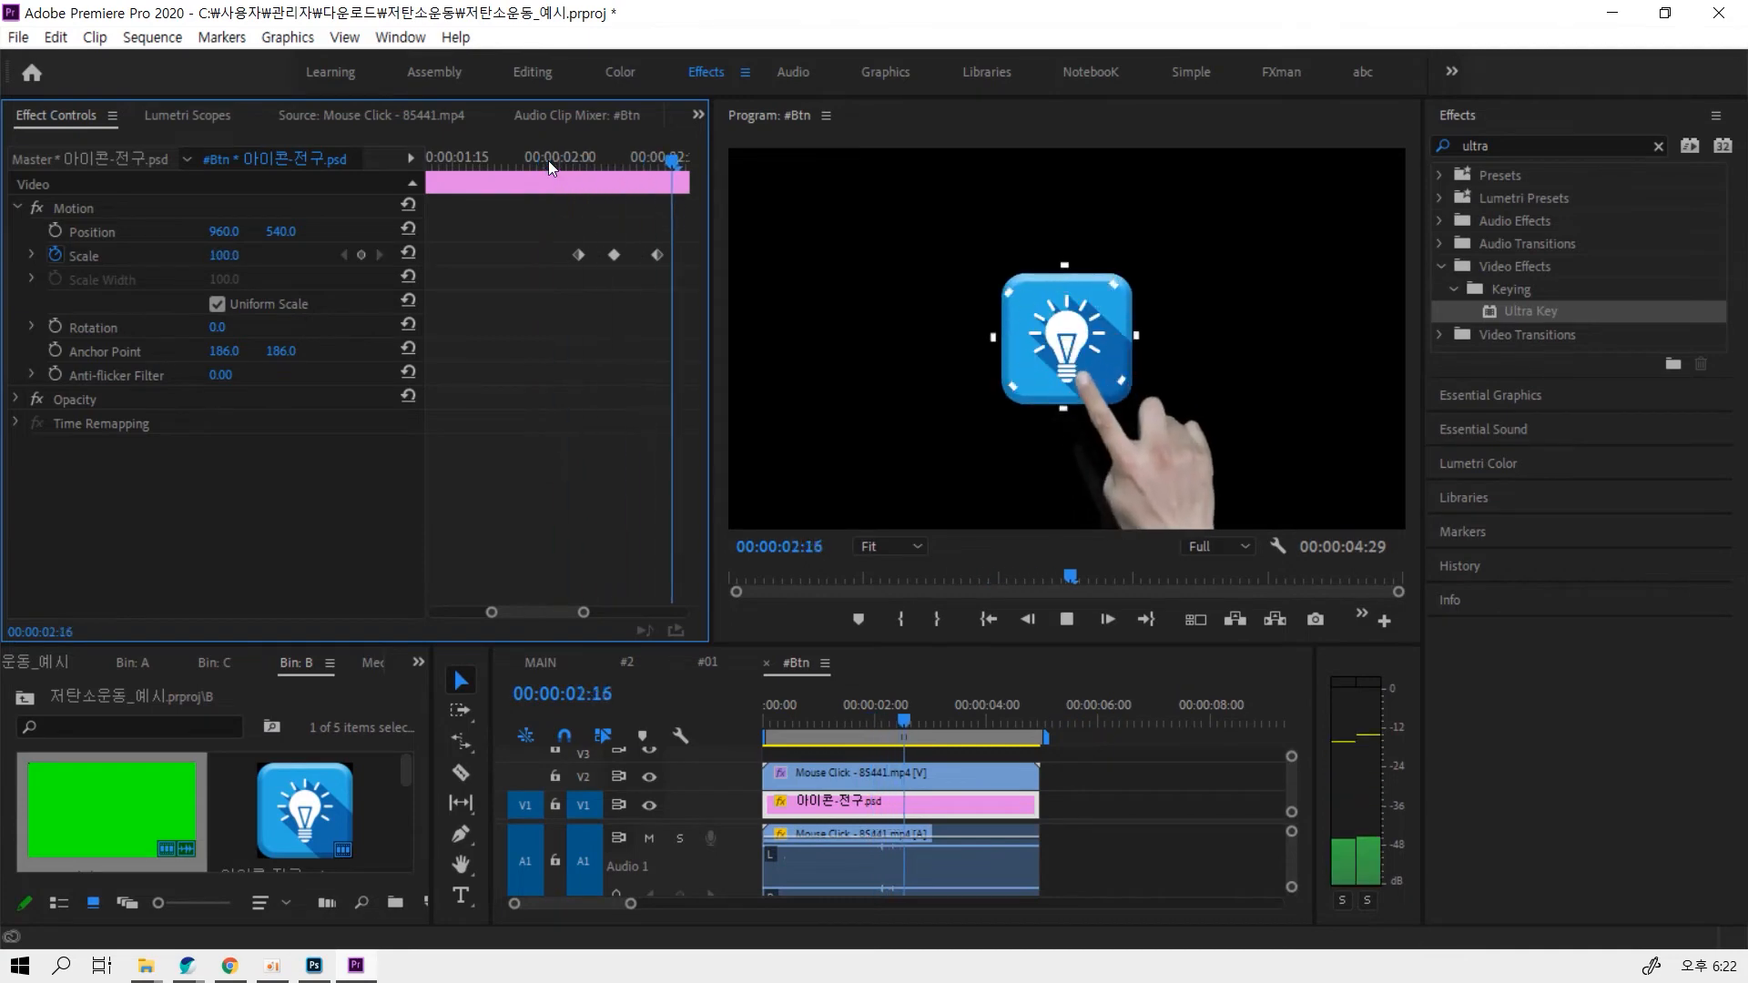
drag(548, 160, 291, 166)
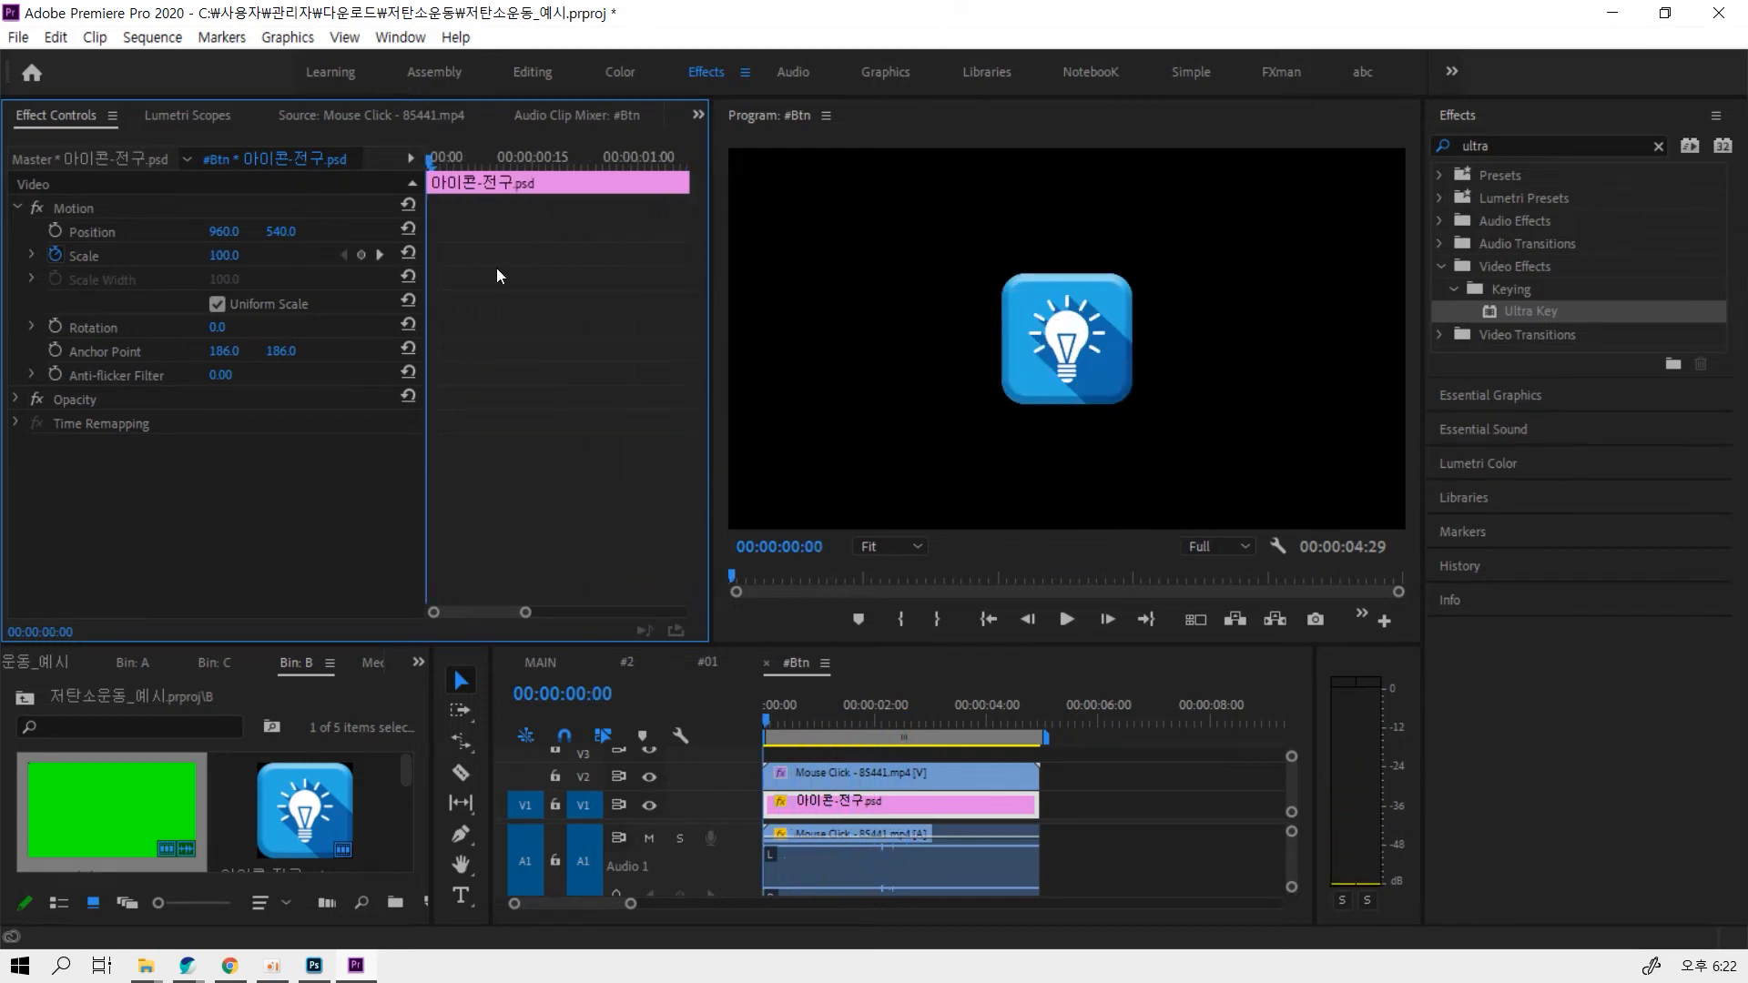
click(984, 620)
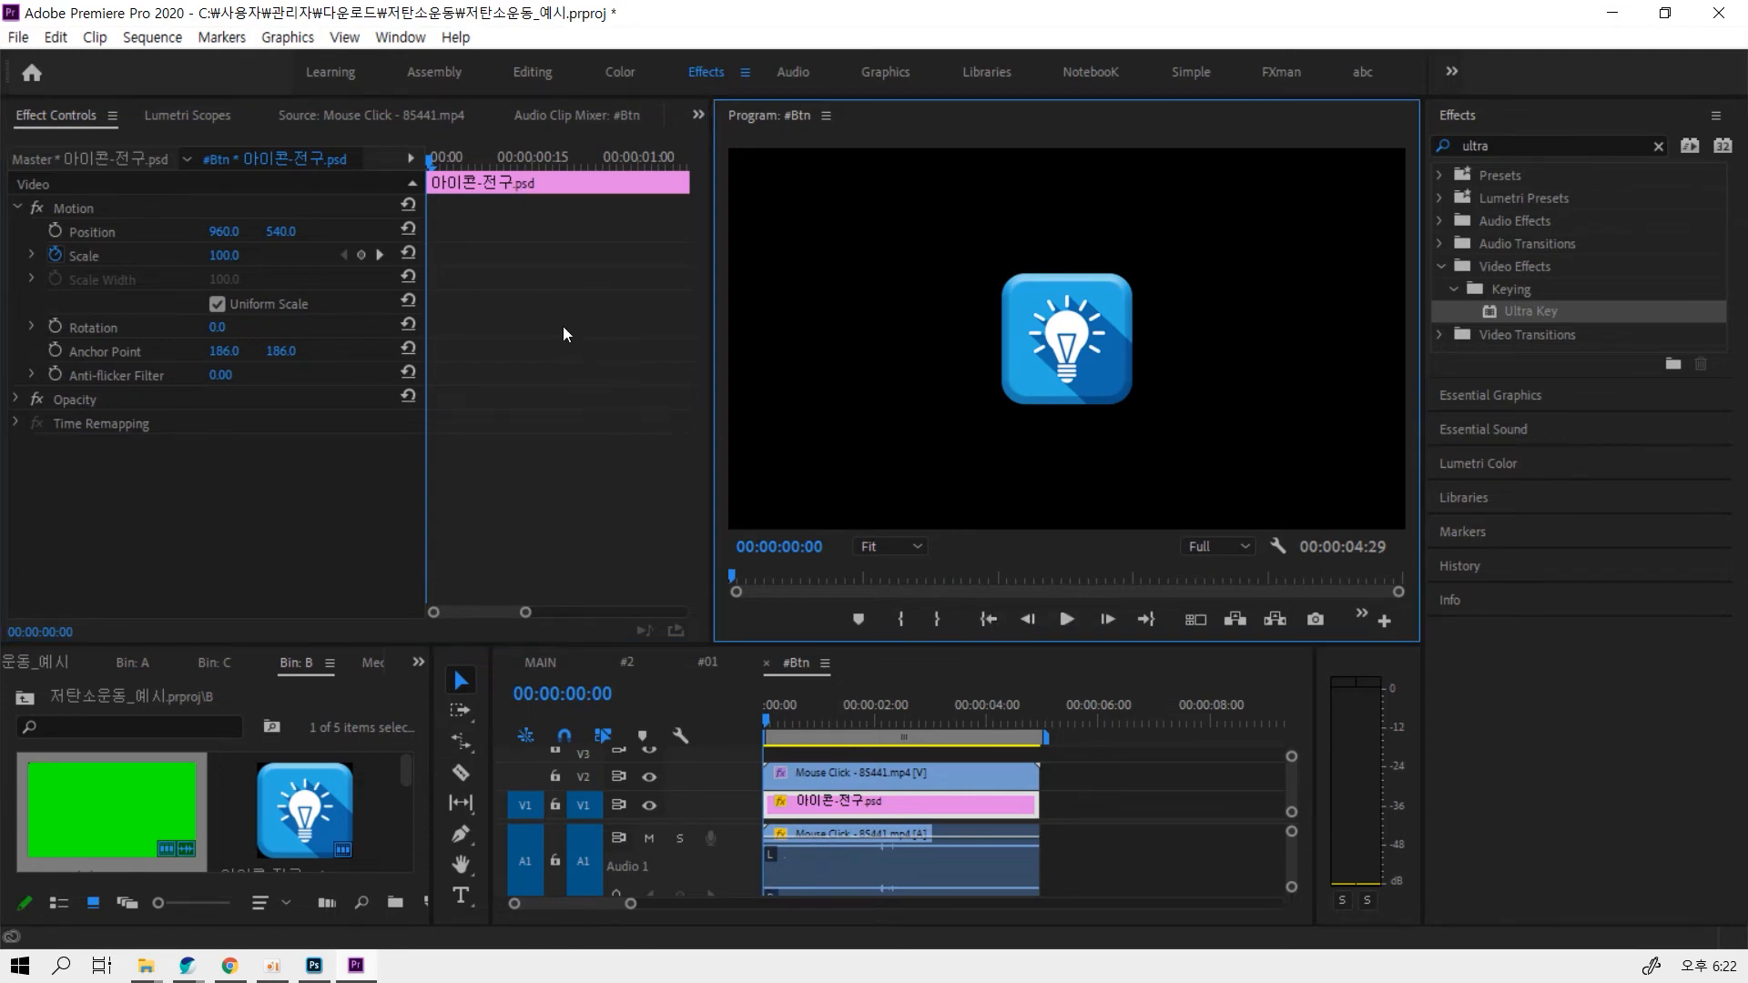
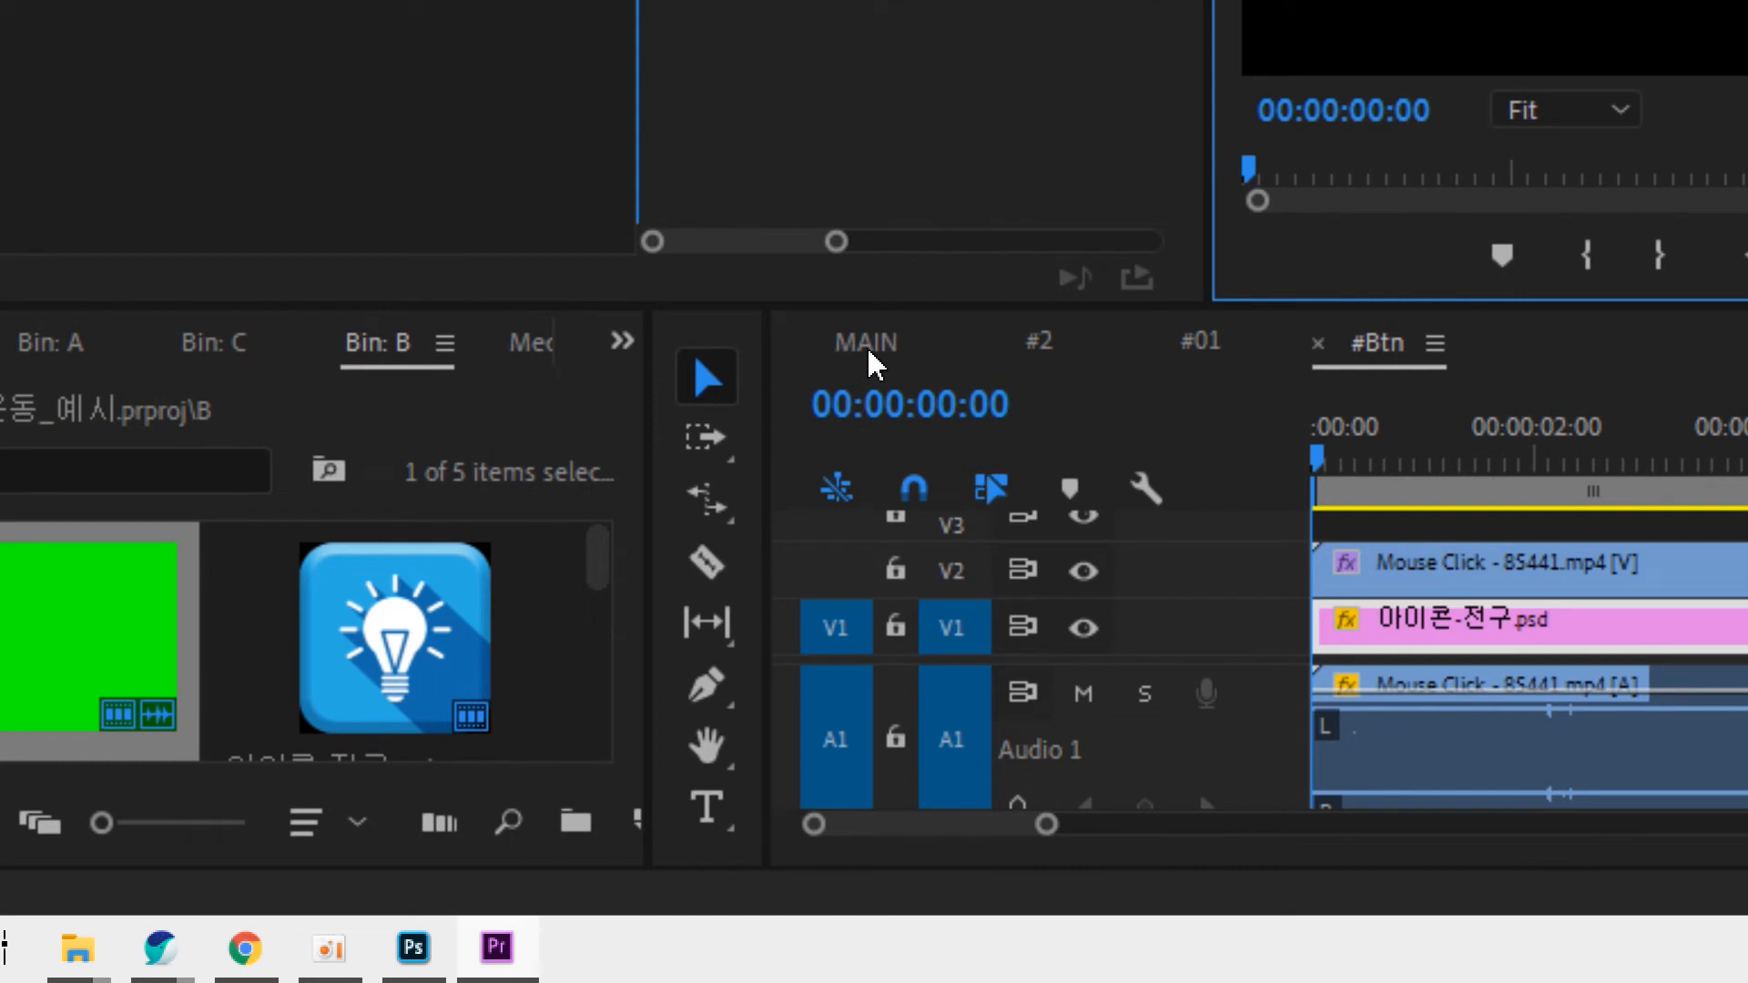
Apply a Cross Dissolve to the start of the #Btn clip in MAIN and preview the sequence from 00:00:31:23
click(866, 346)
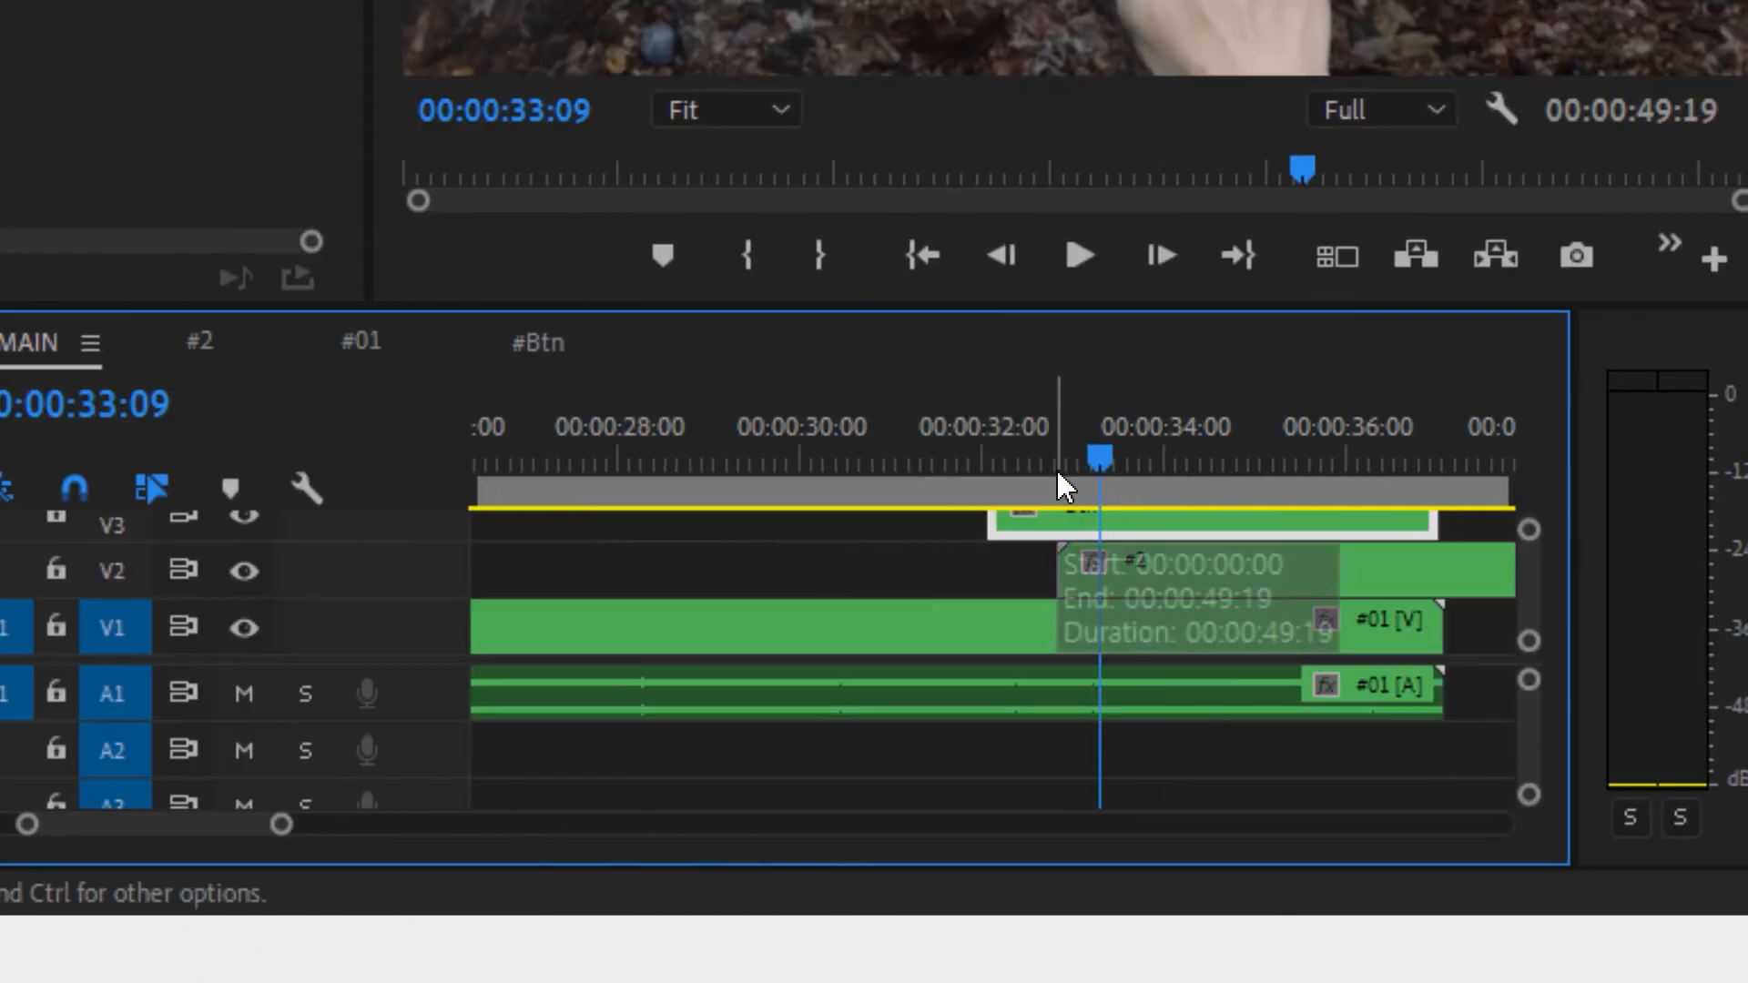
drag(1081, 310, 1079, 160)
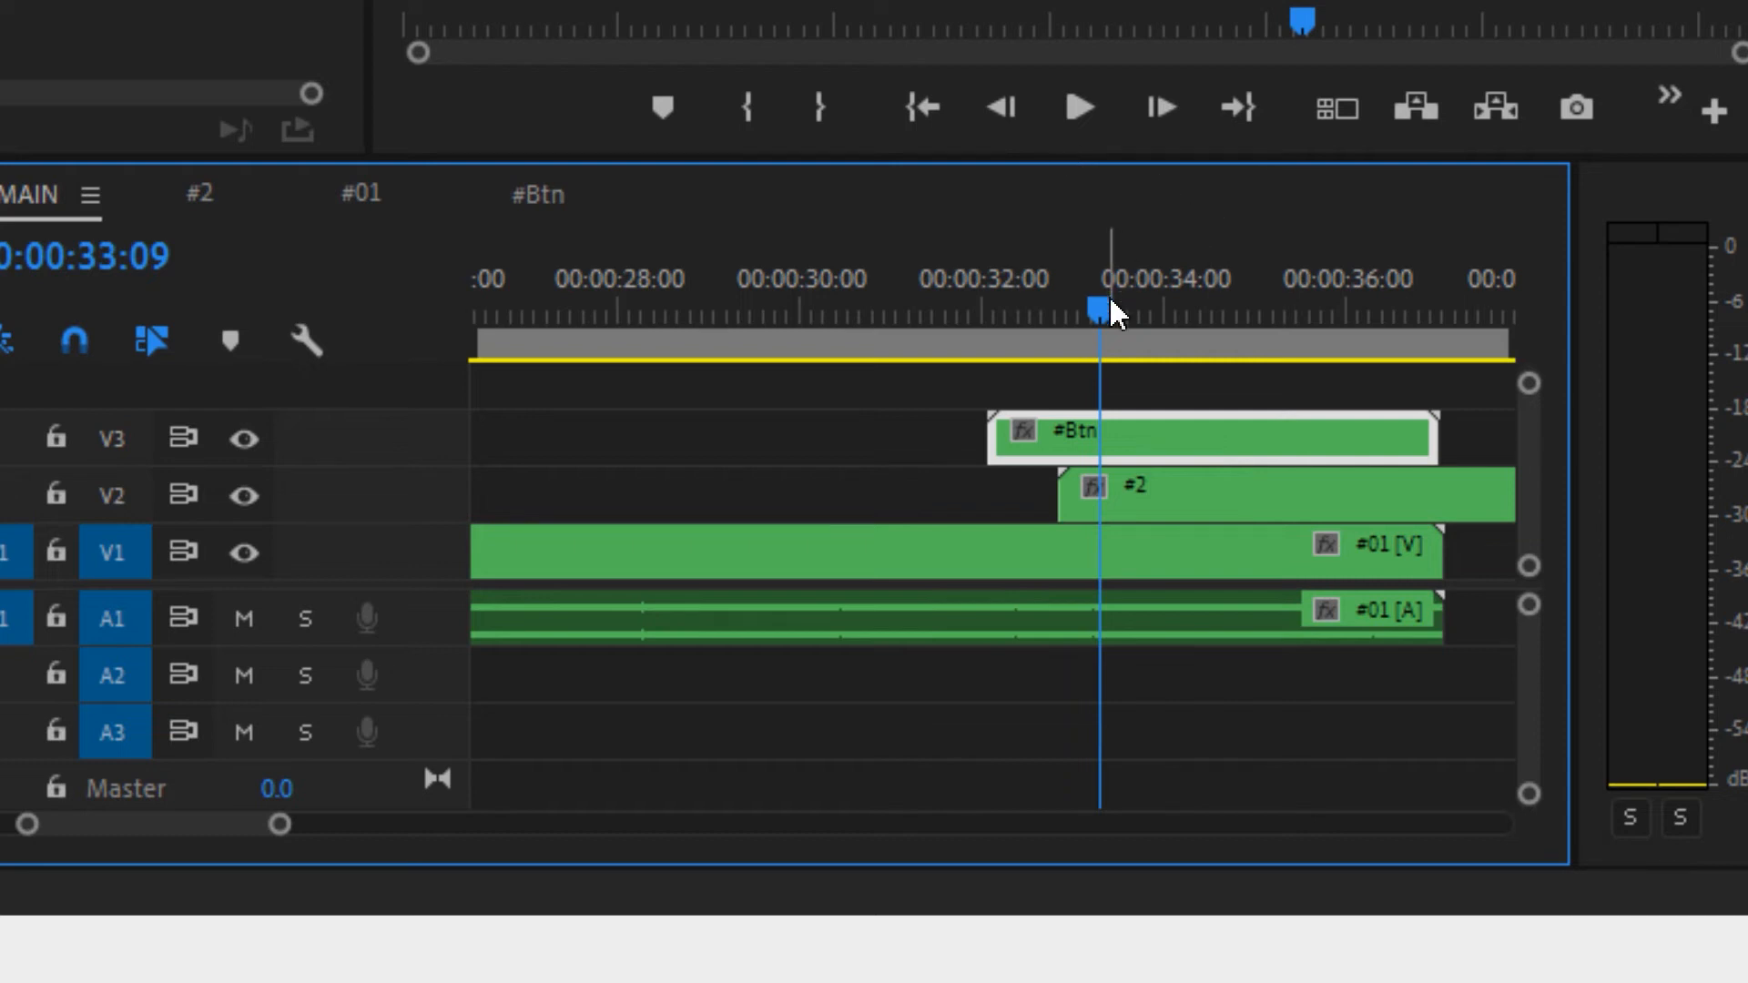
drag(1101, 308, 1020, 315)
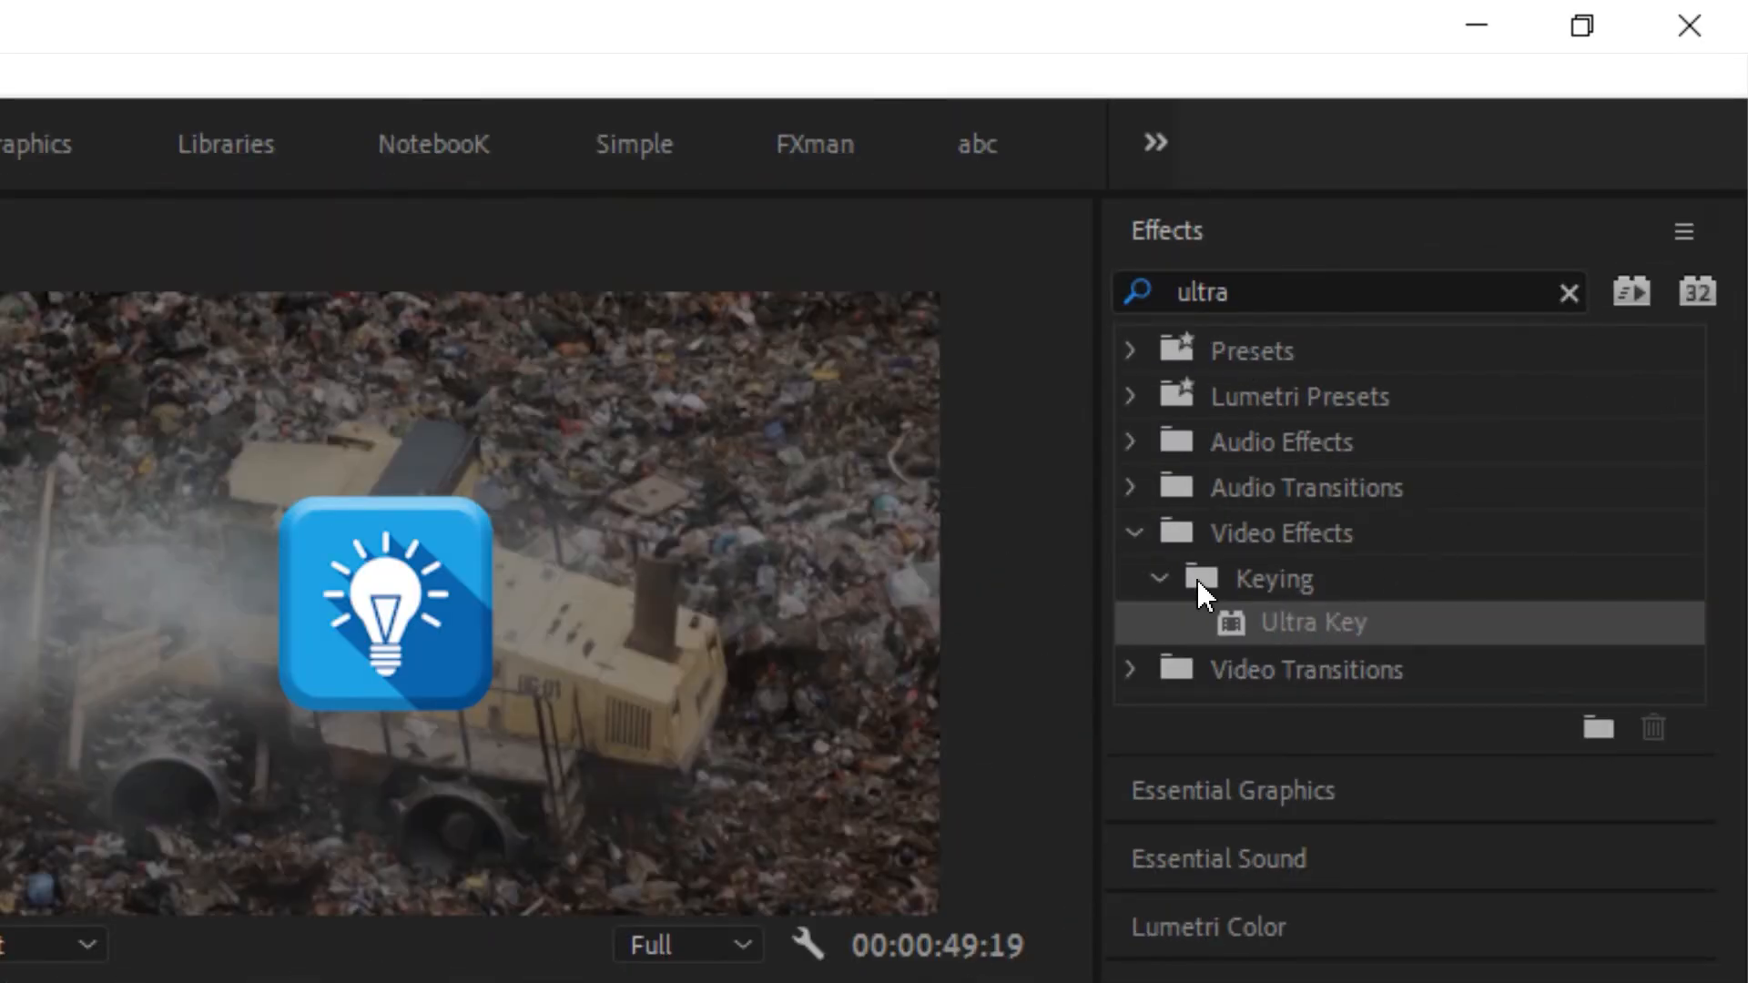
click(1562, 295)
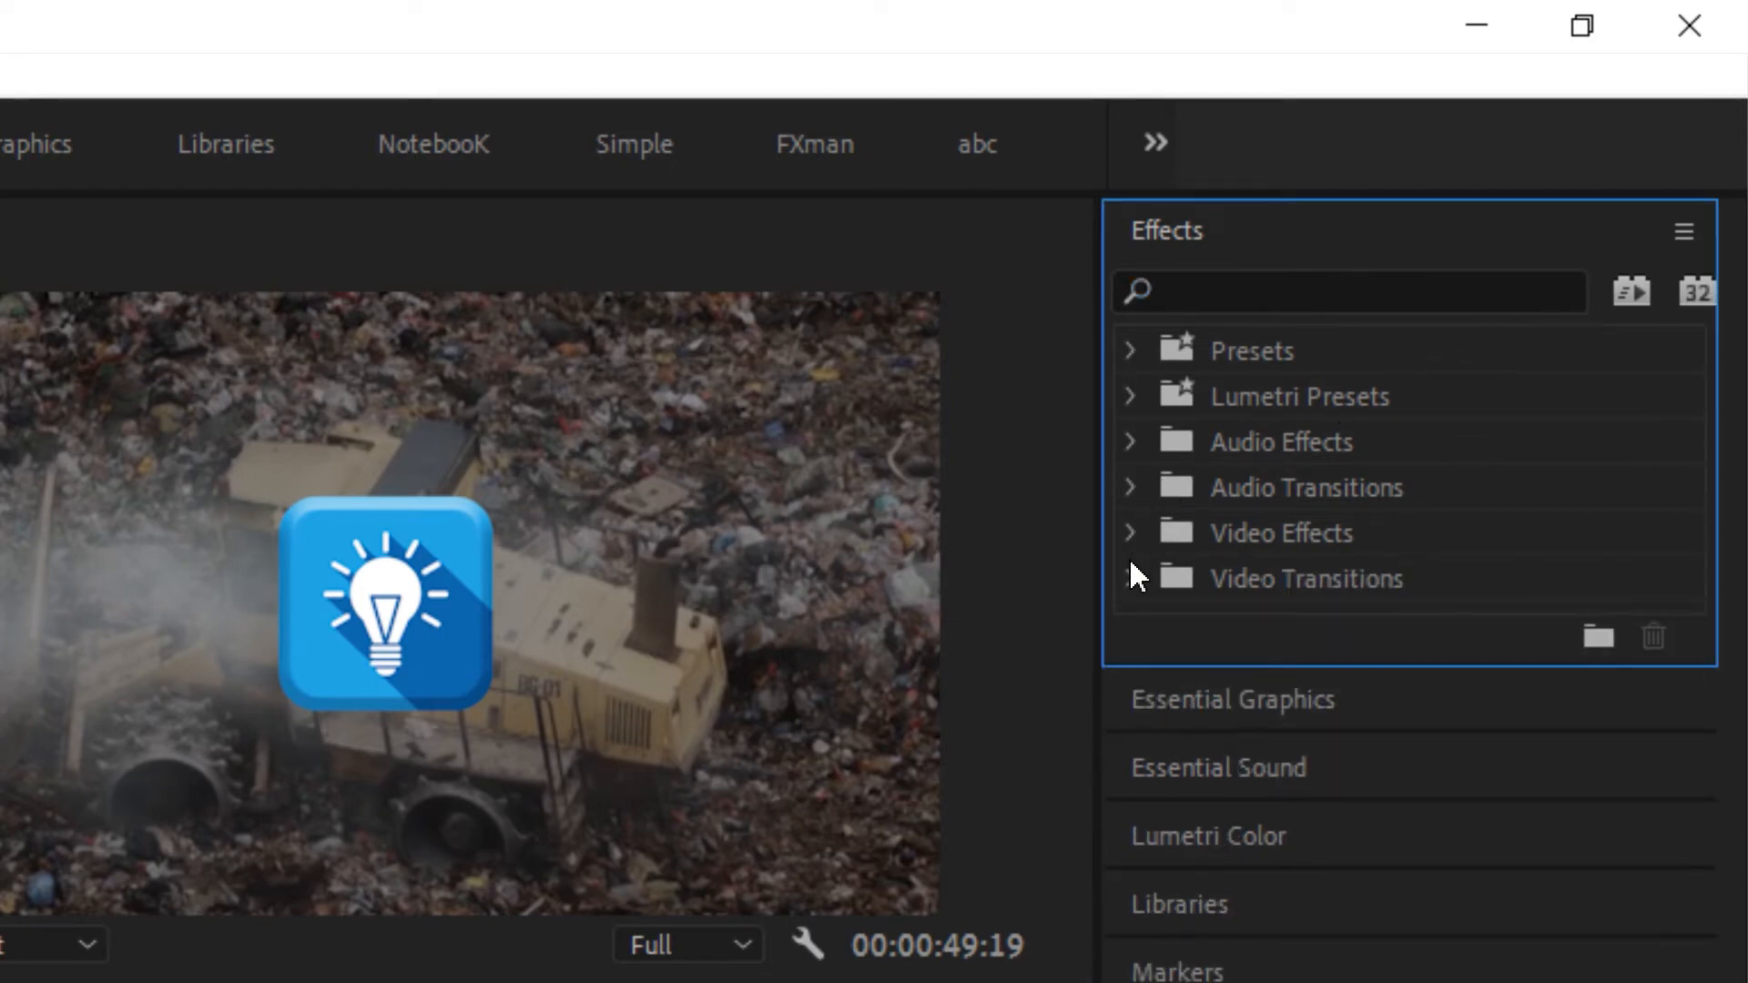
click(1129, 577)
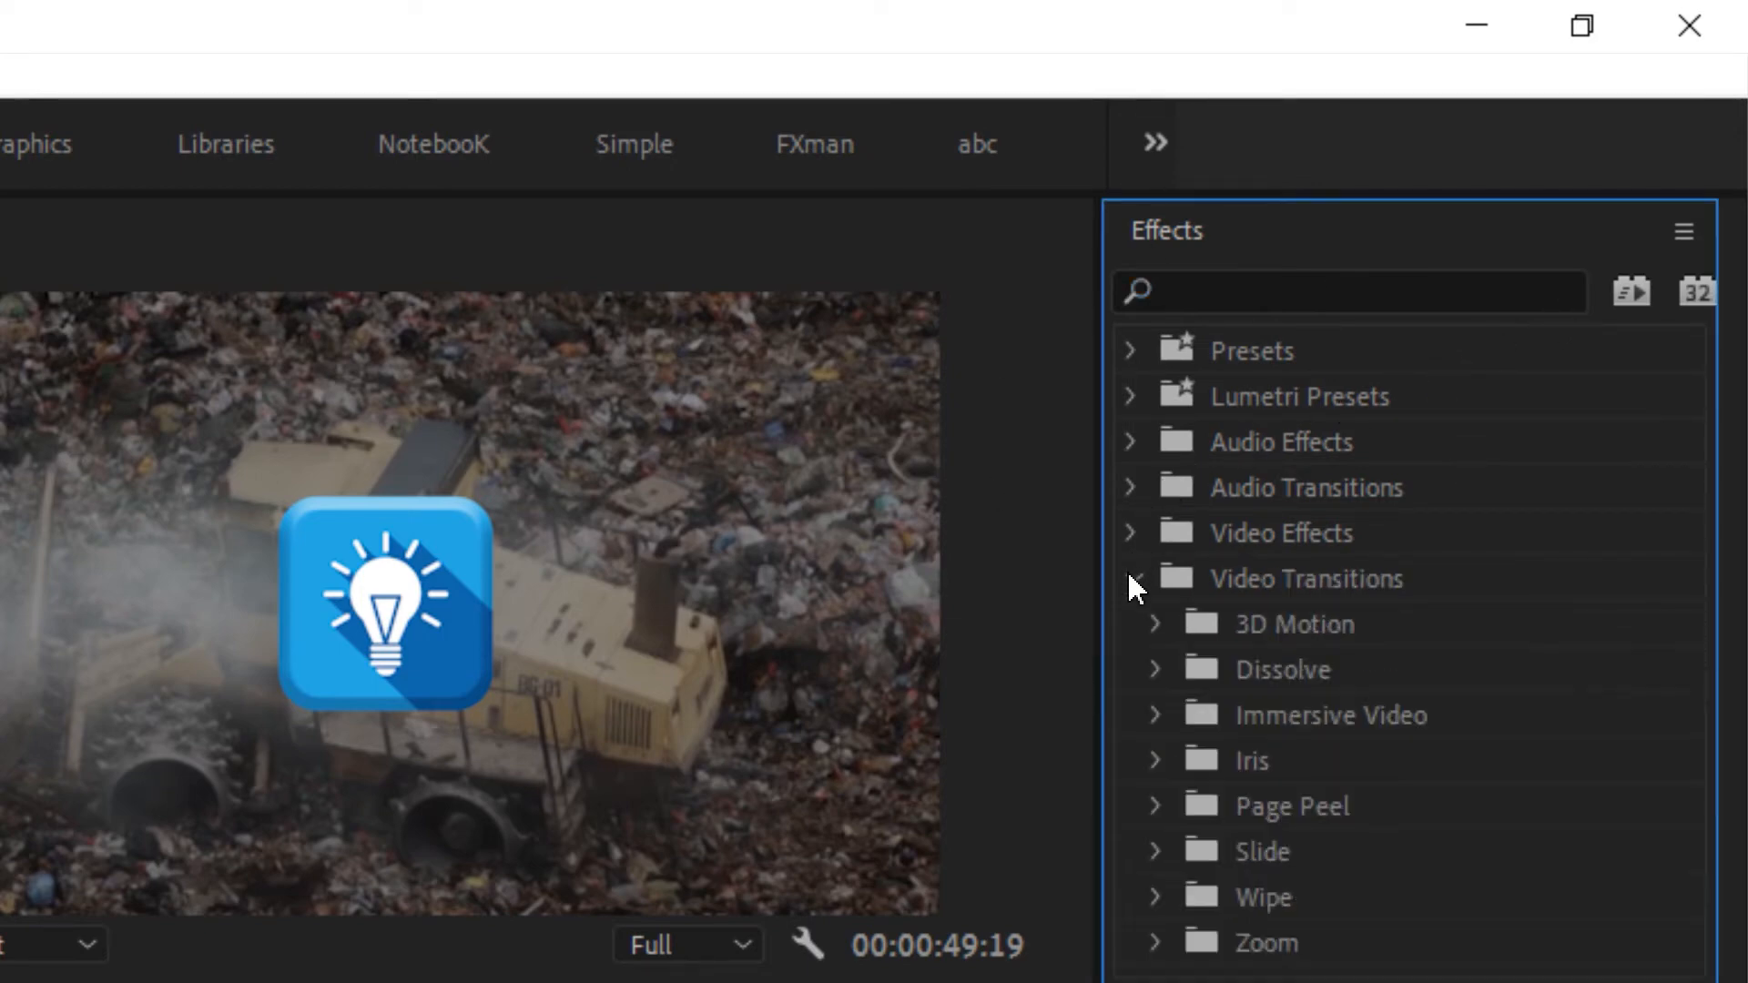
click(1157, 670)
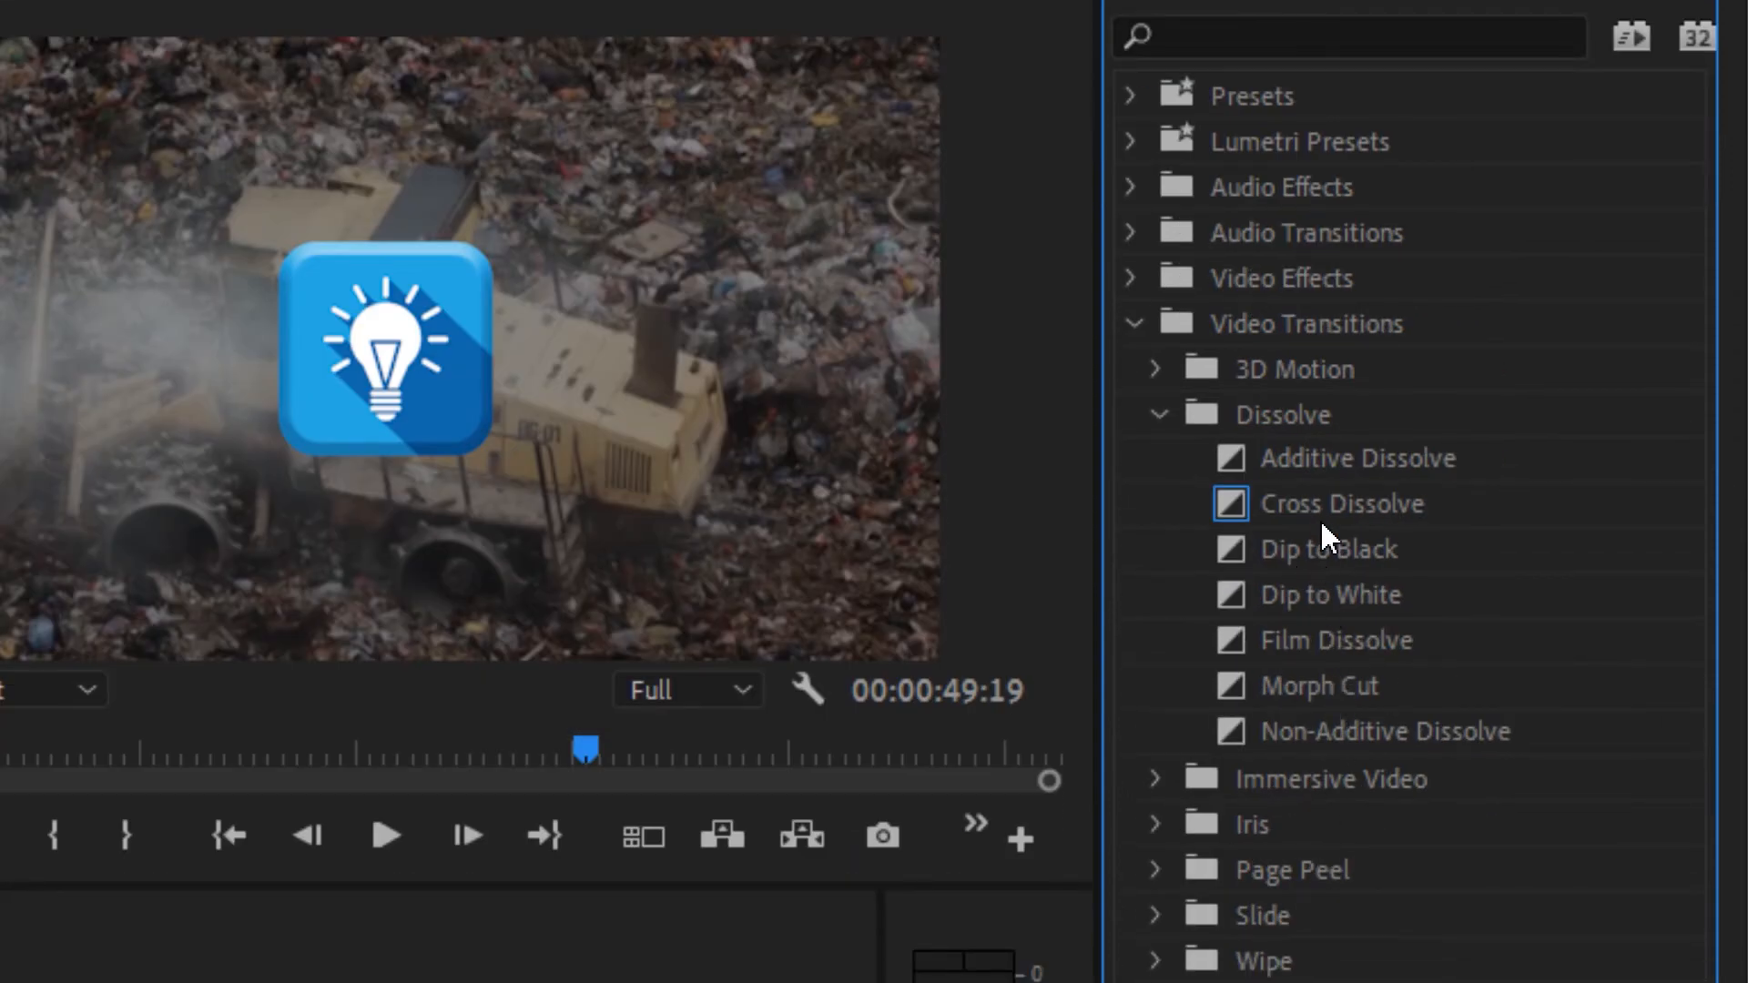
drag(1320, 518, 488, 441)
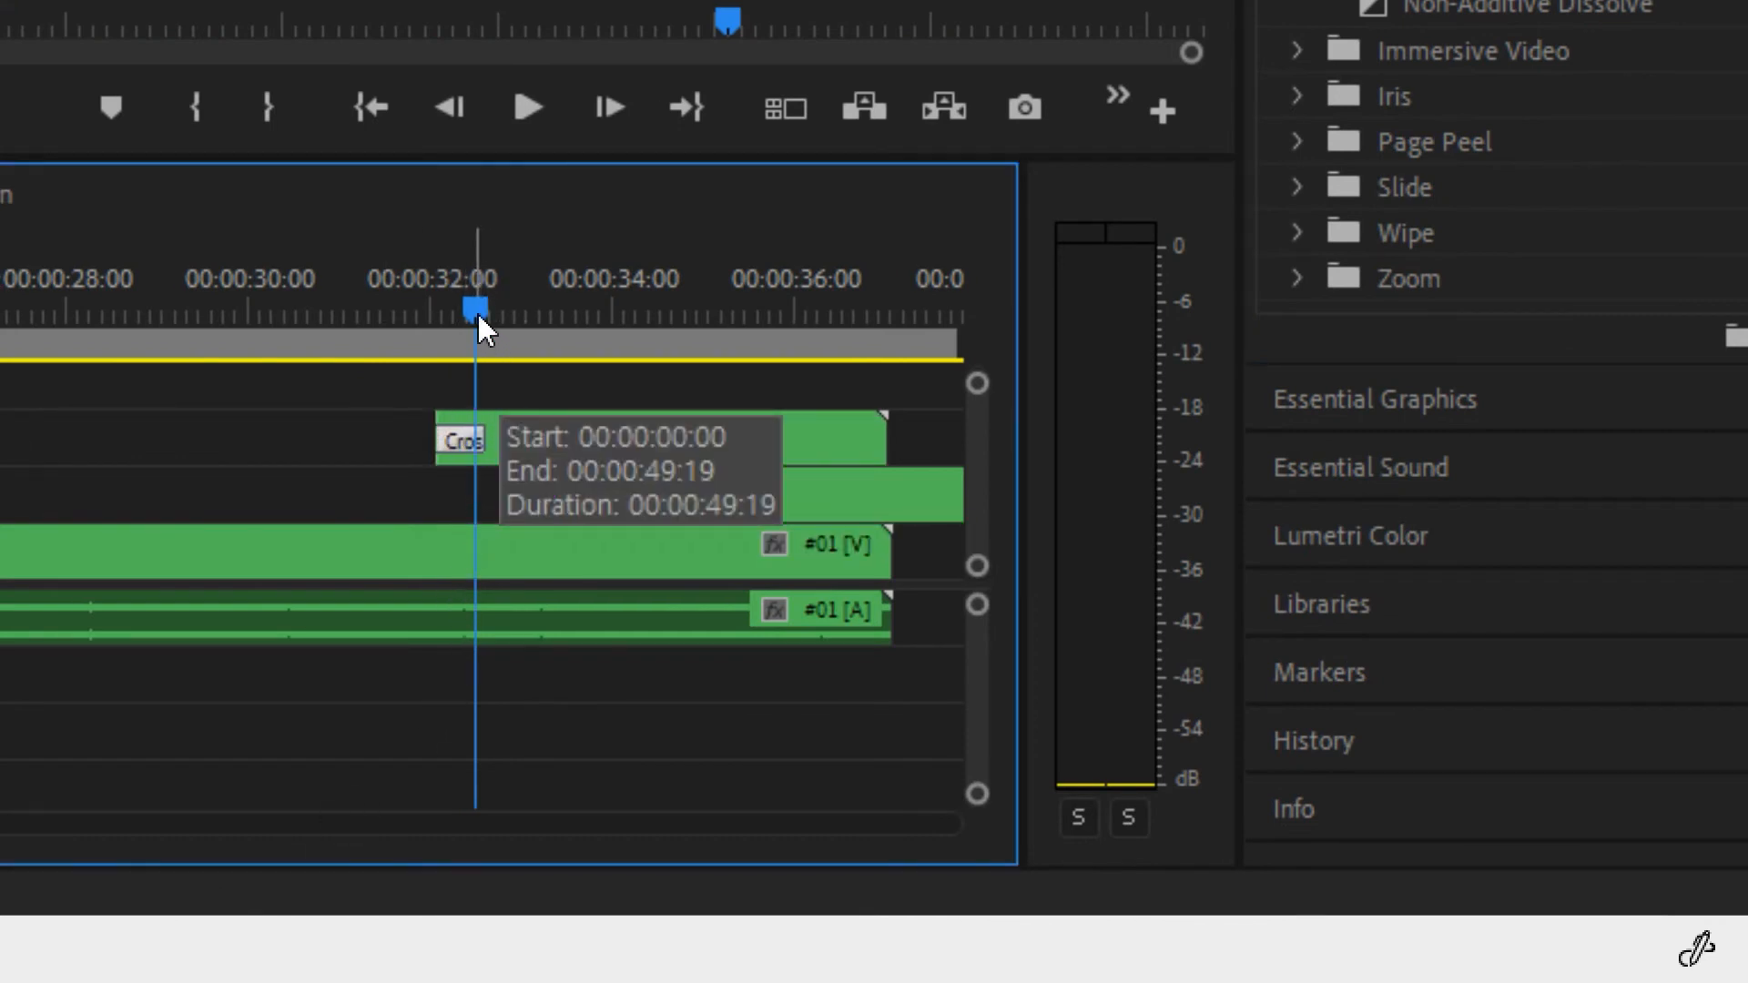
drag(477, 311, 415, 319)
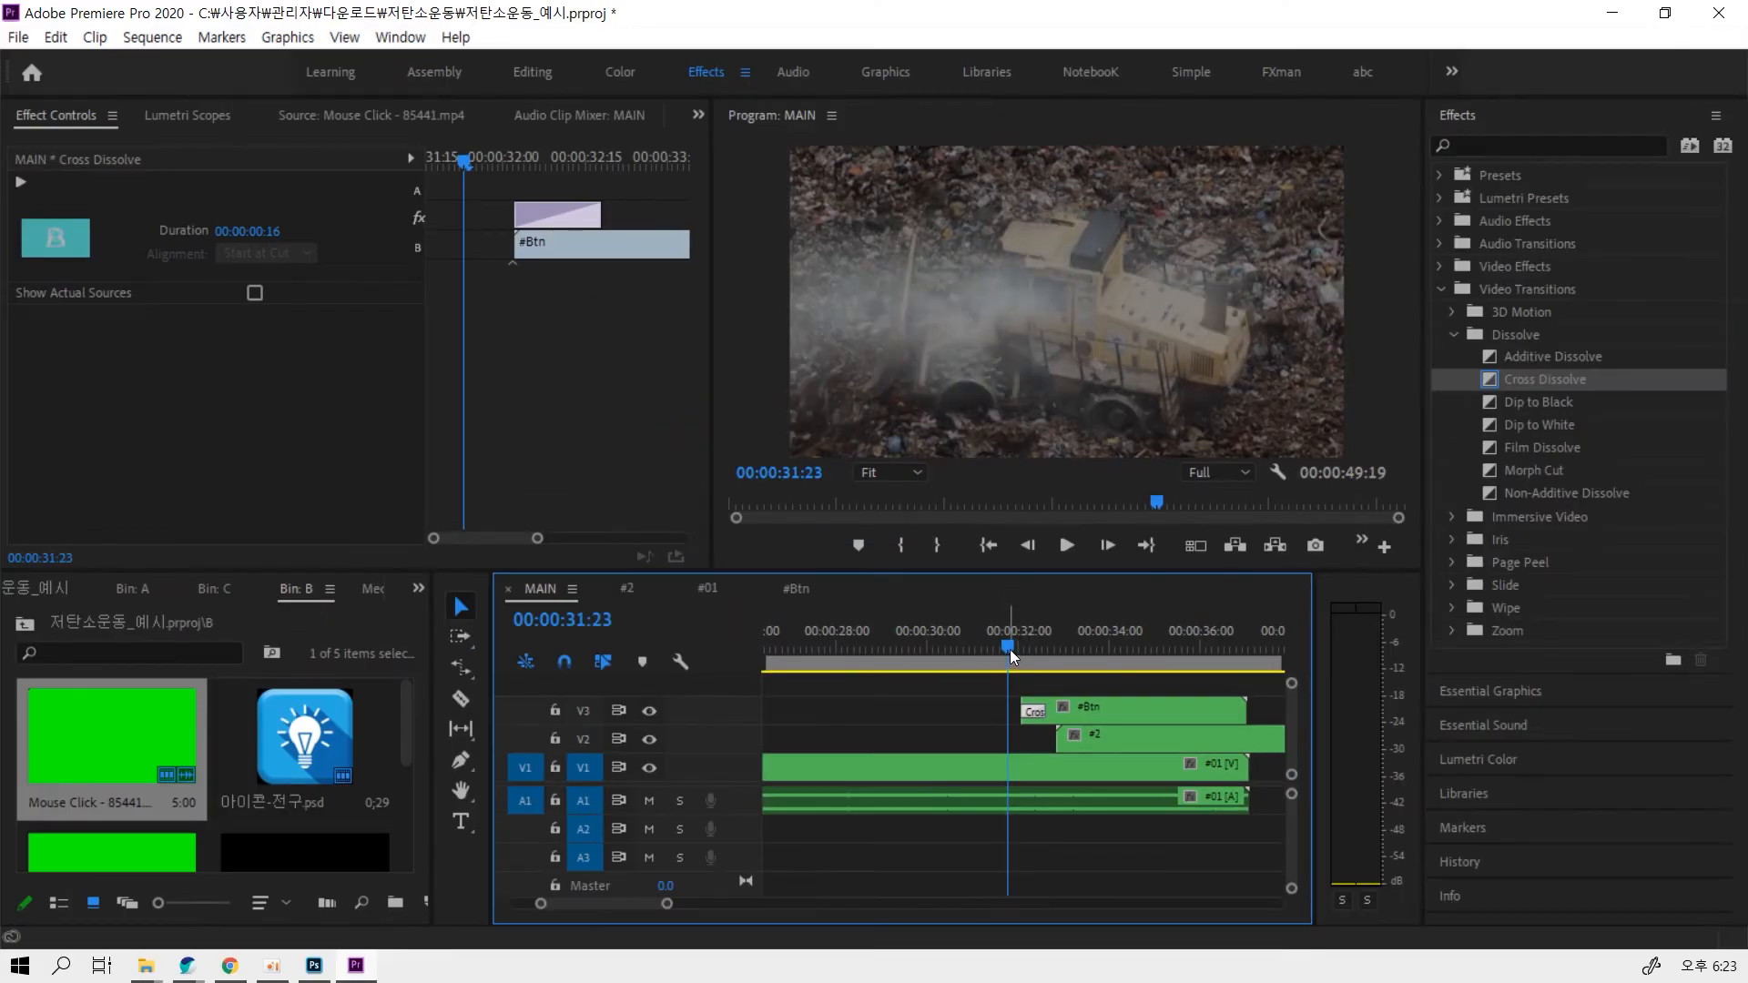
drag(1009, 648, 1269, 648)
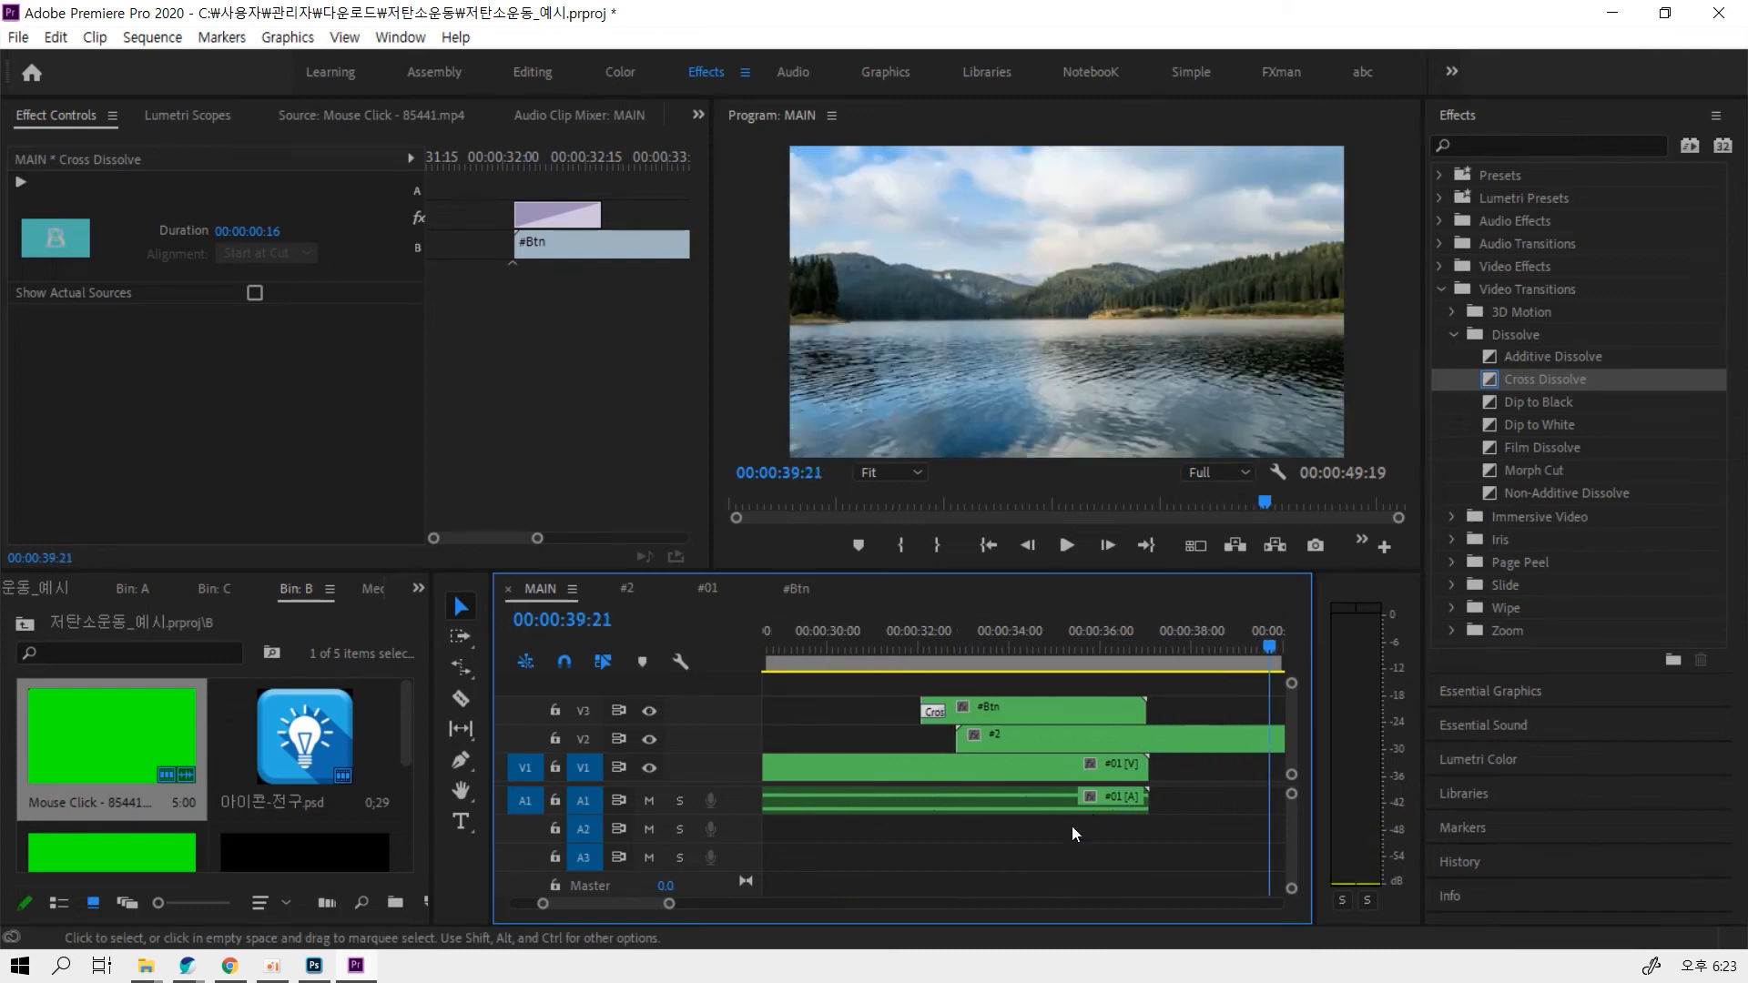
Examine the #2 clip's end in MAIN and its nested sequence, checking the final lake footage against its source in Bin C
drag(672, 904, 870, 904)
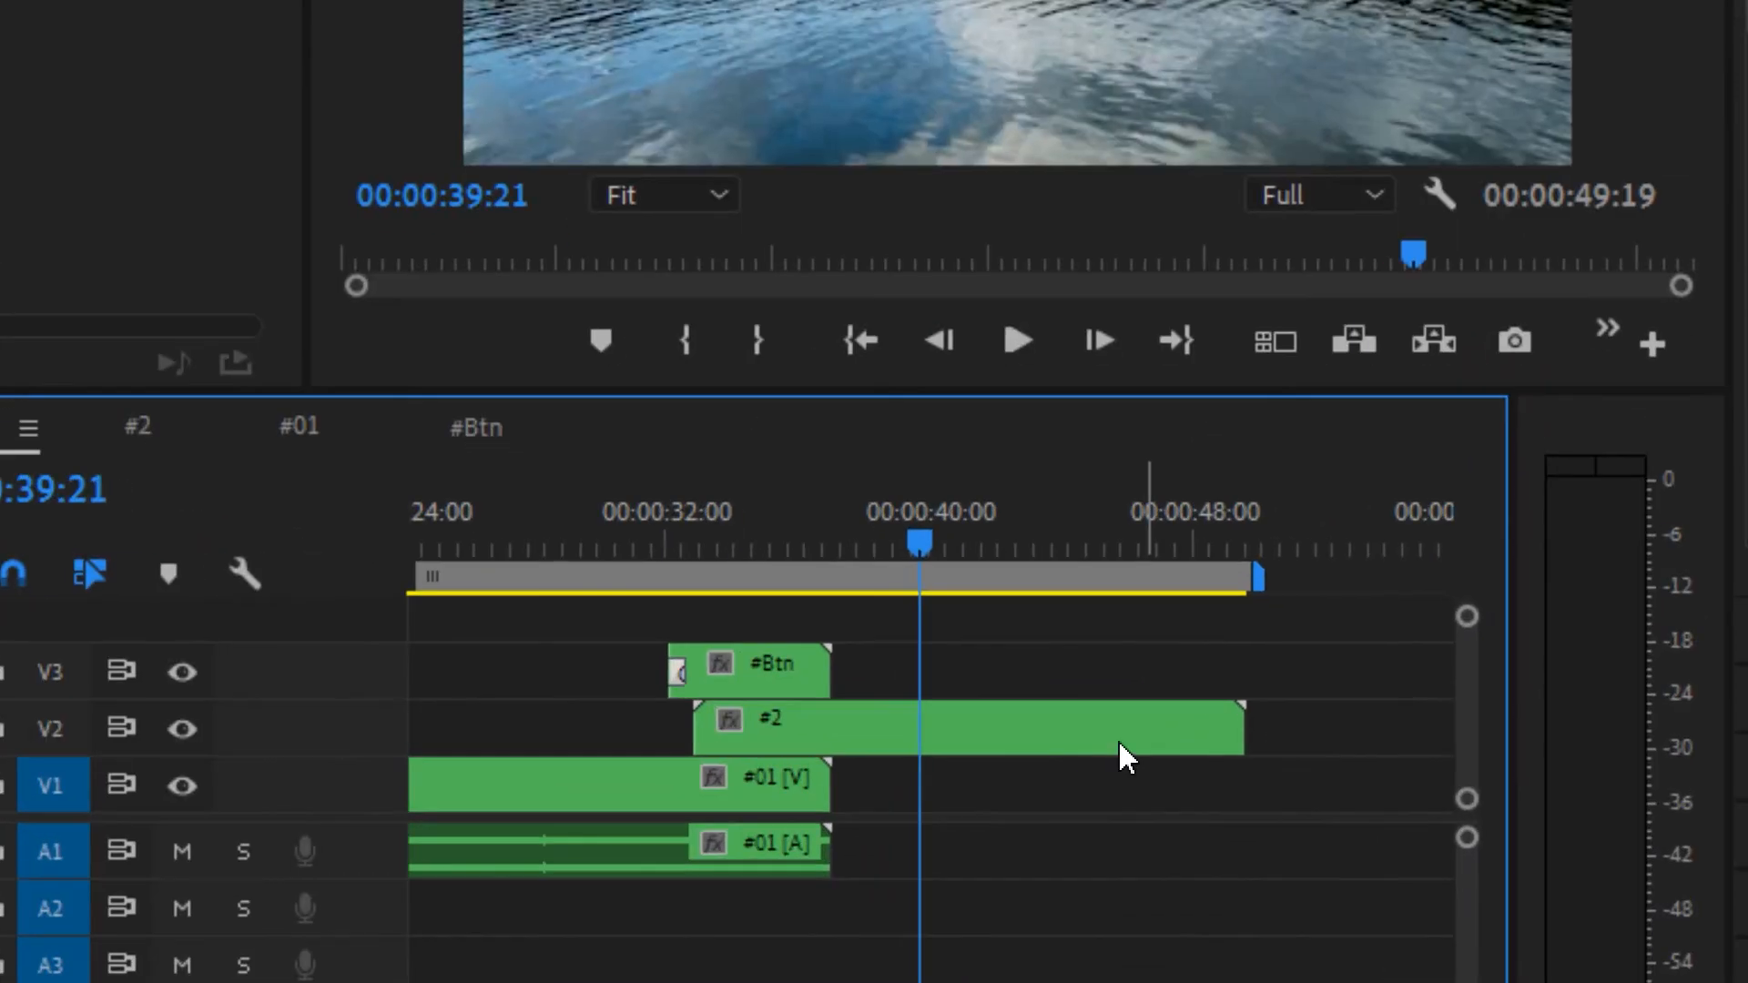
click(1118, 739)
drag(1239, 736, 1366, 743)
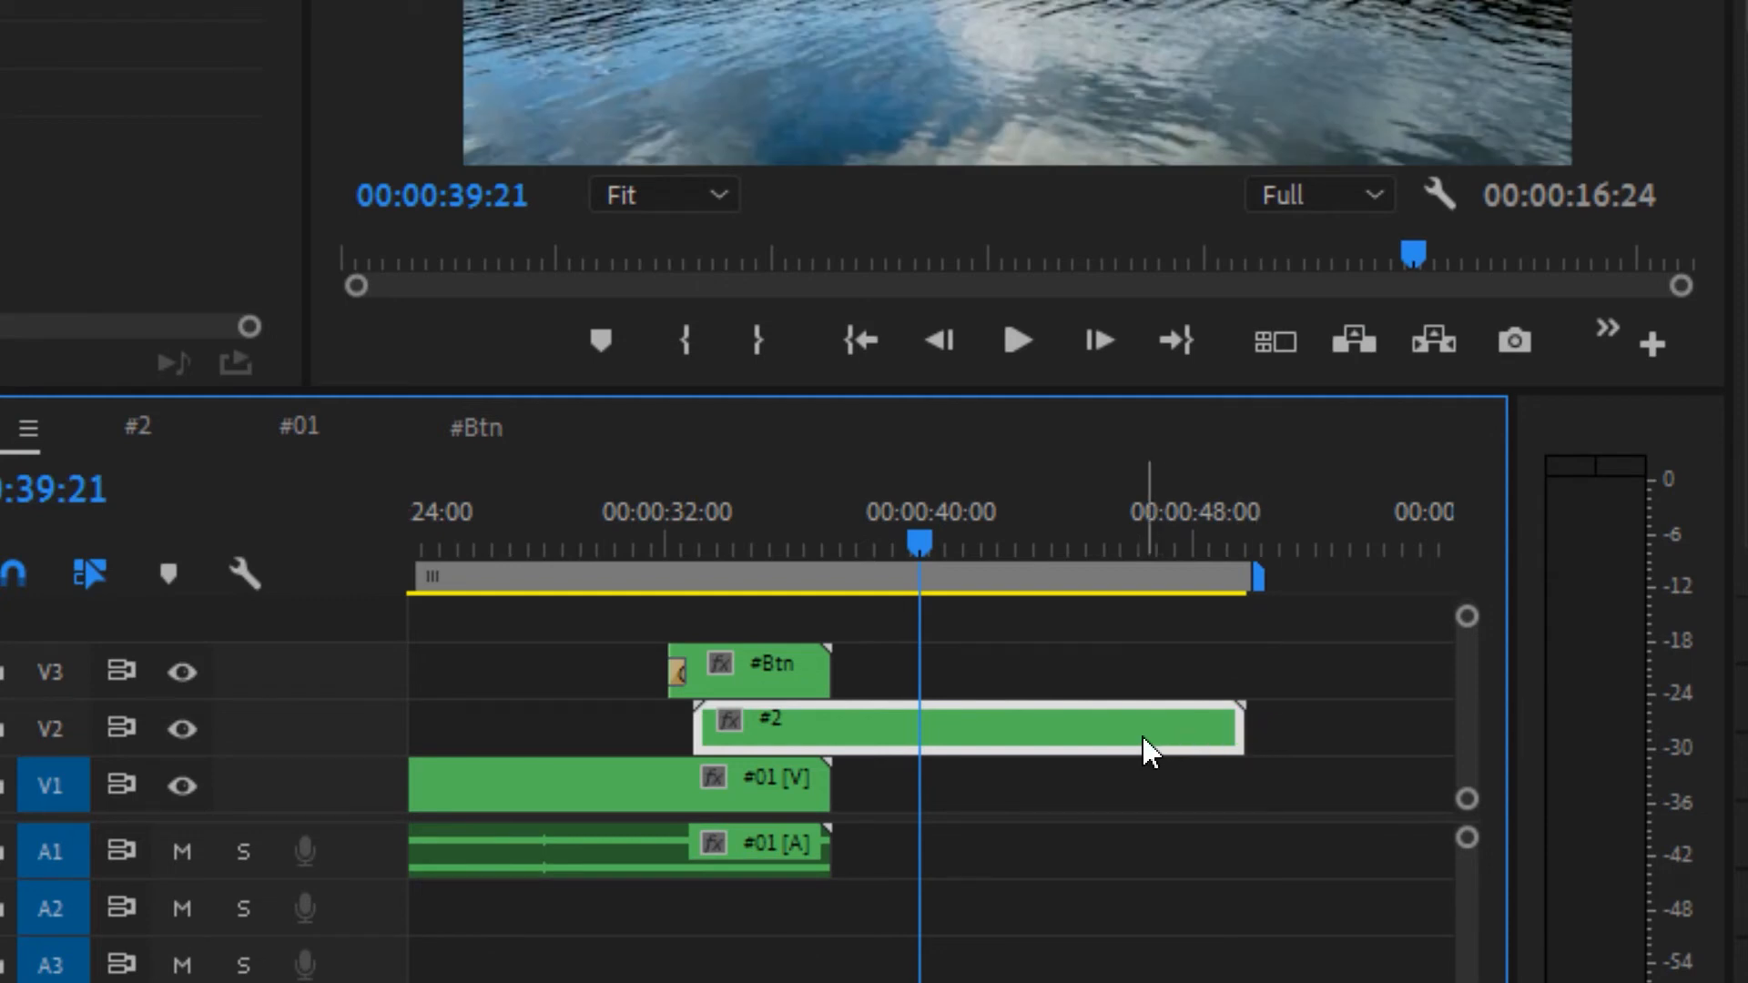
double_click(976, 739)
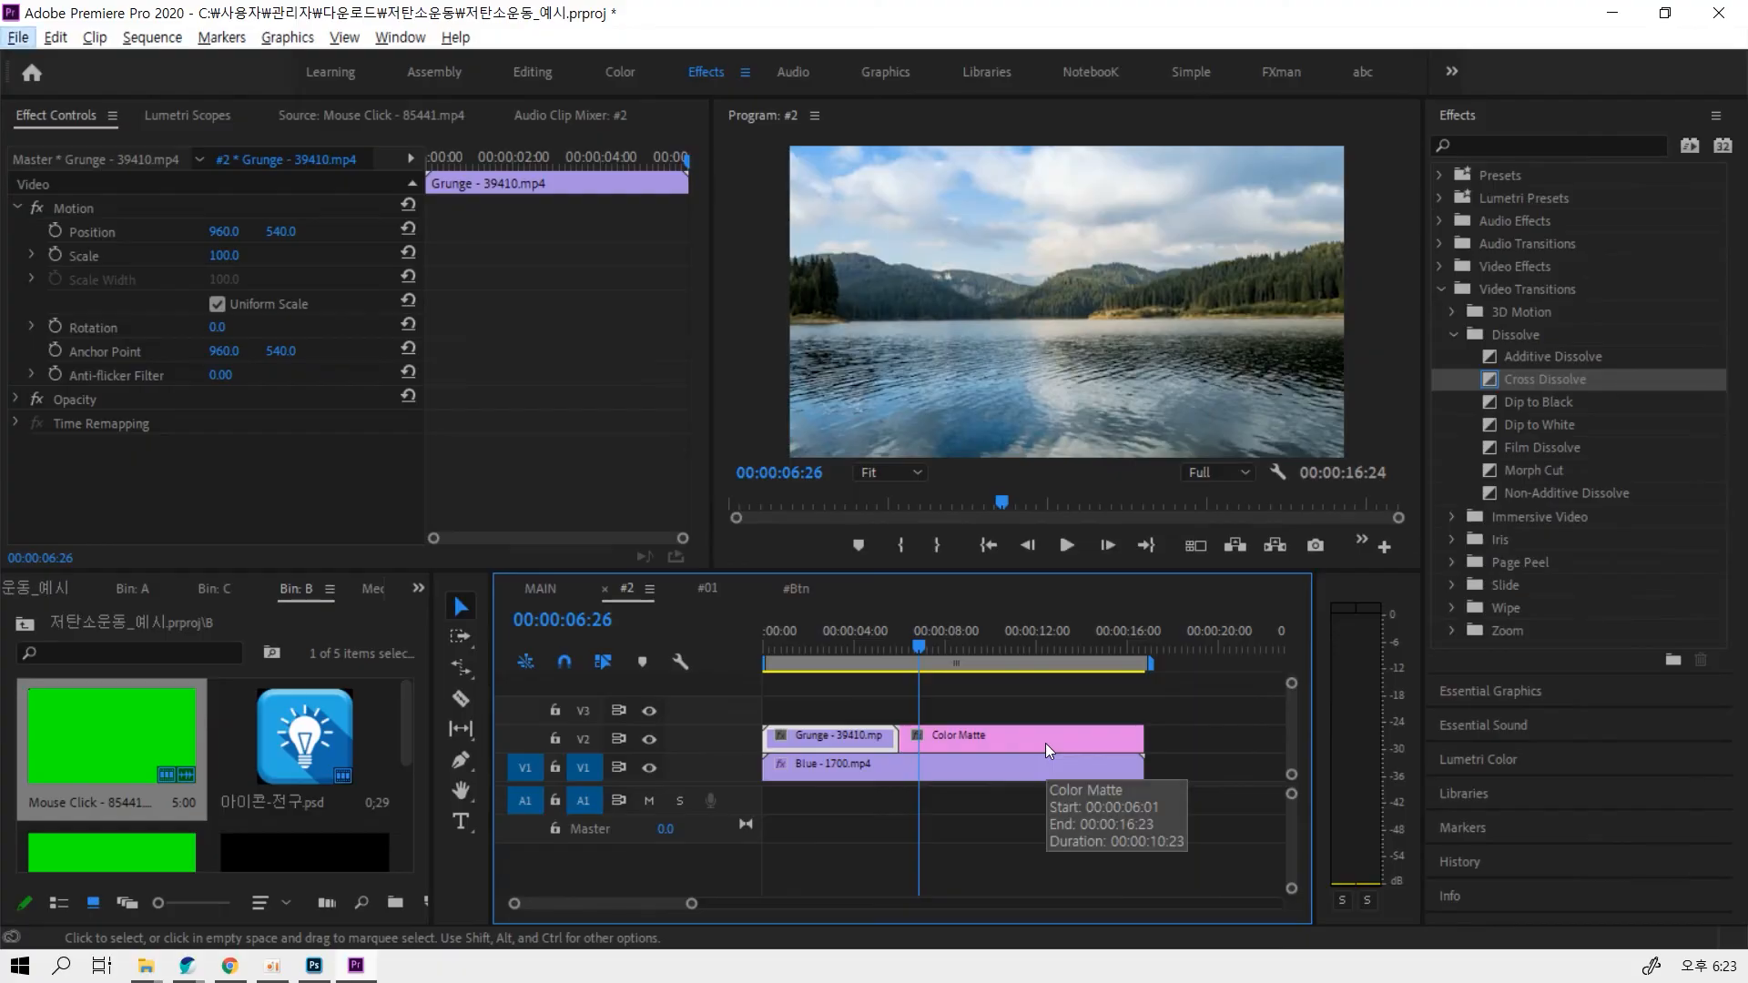
drag(712, 541, 780, 522)
drag(948, 642, 1146, 634)
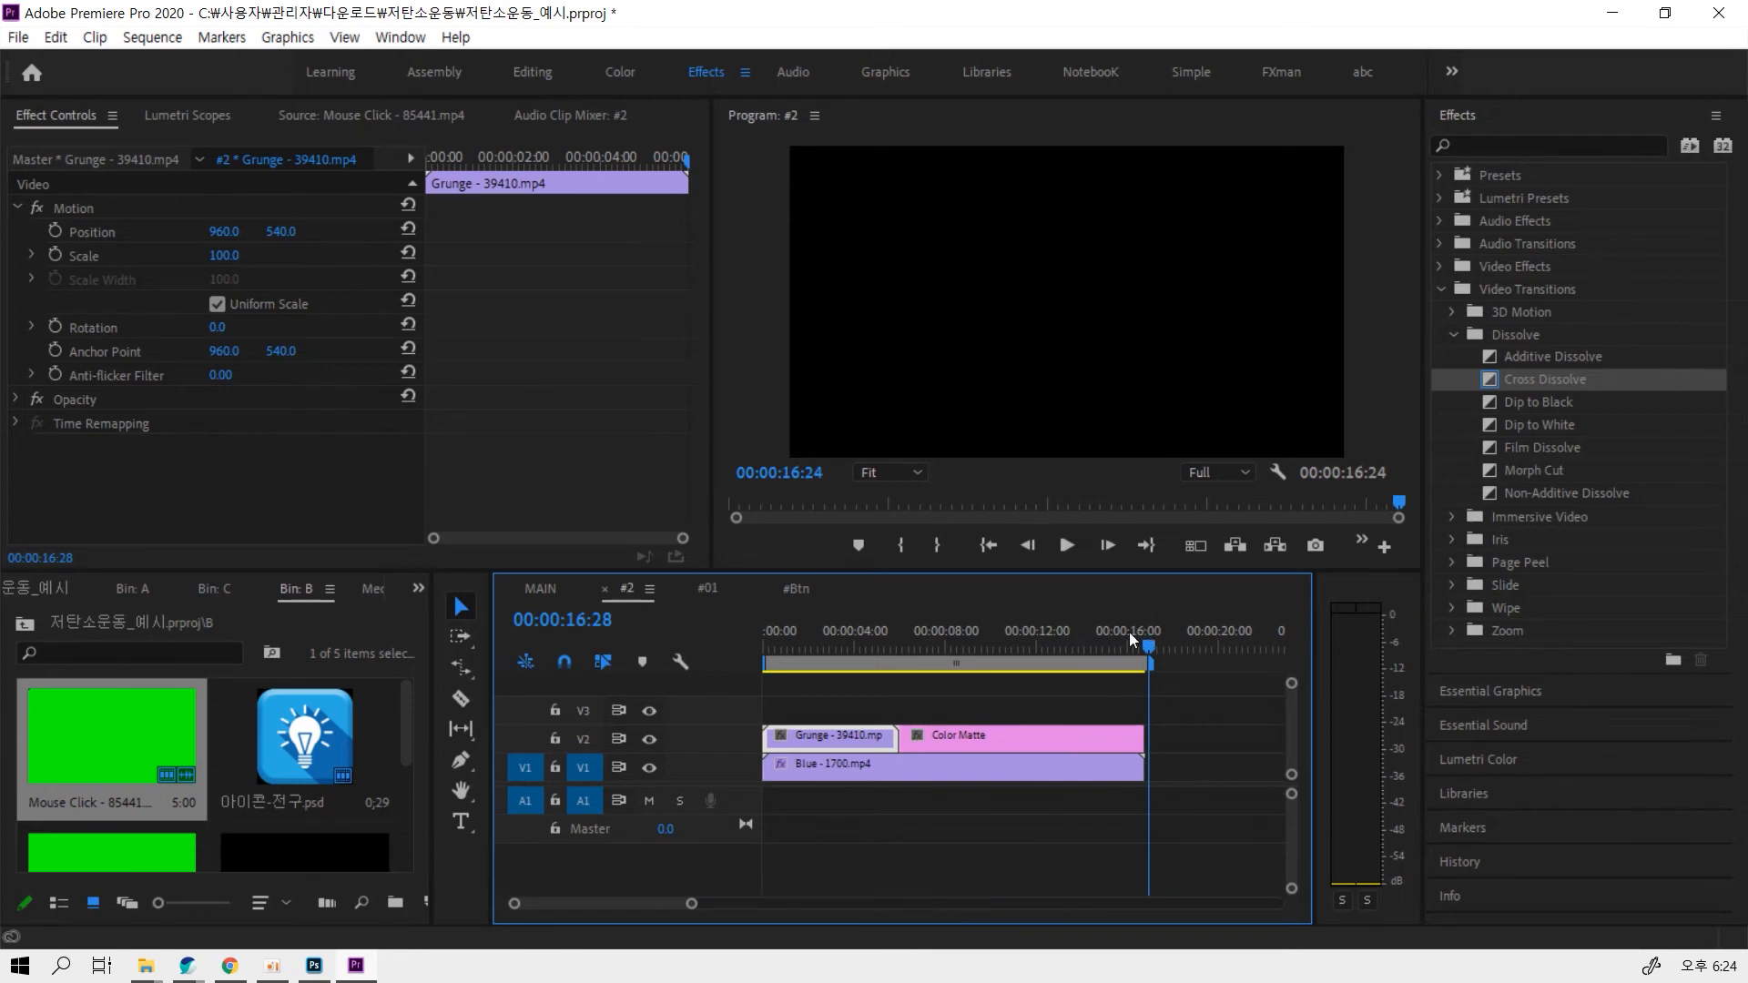
click(212, 589)
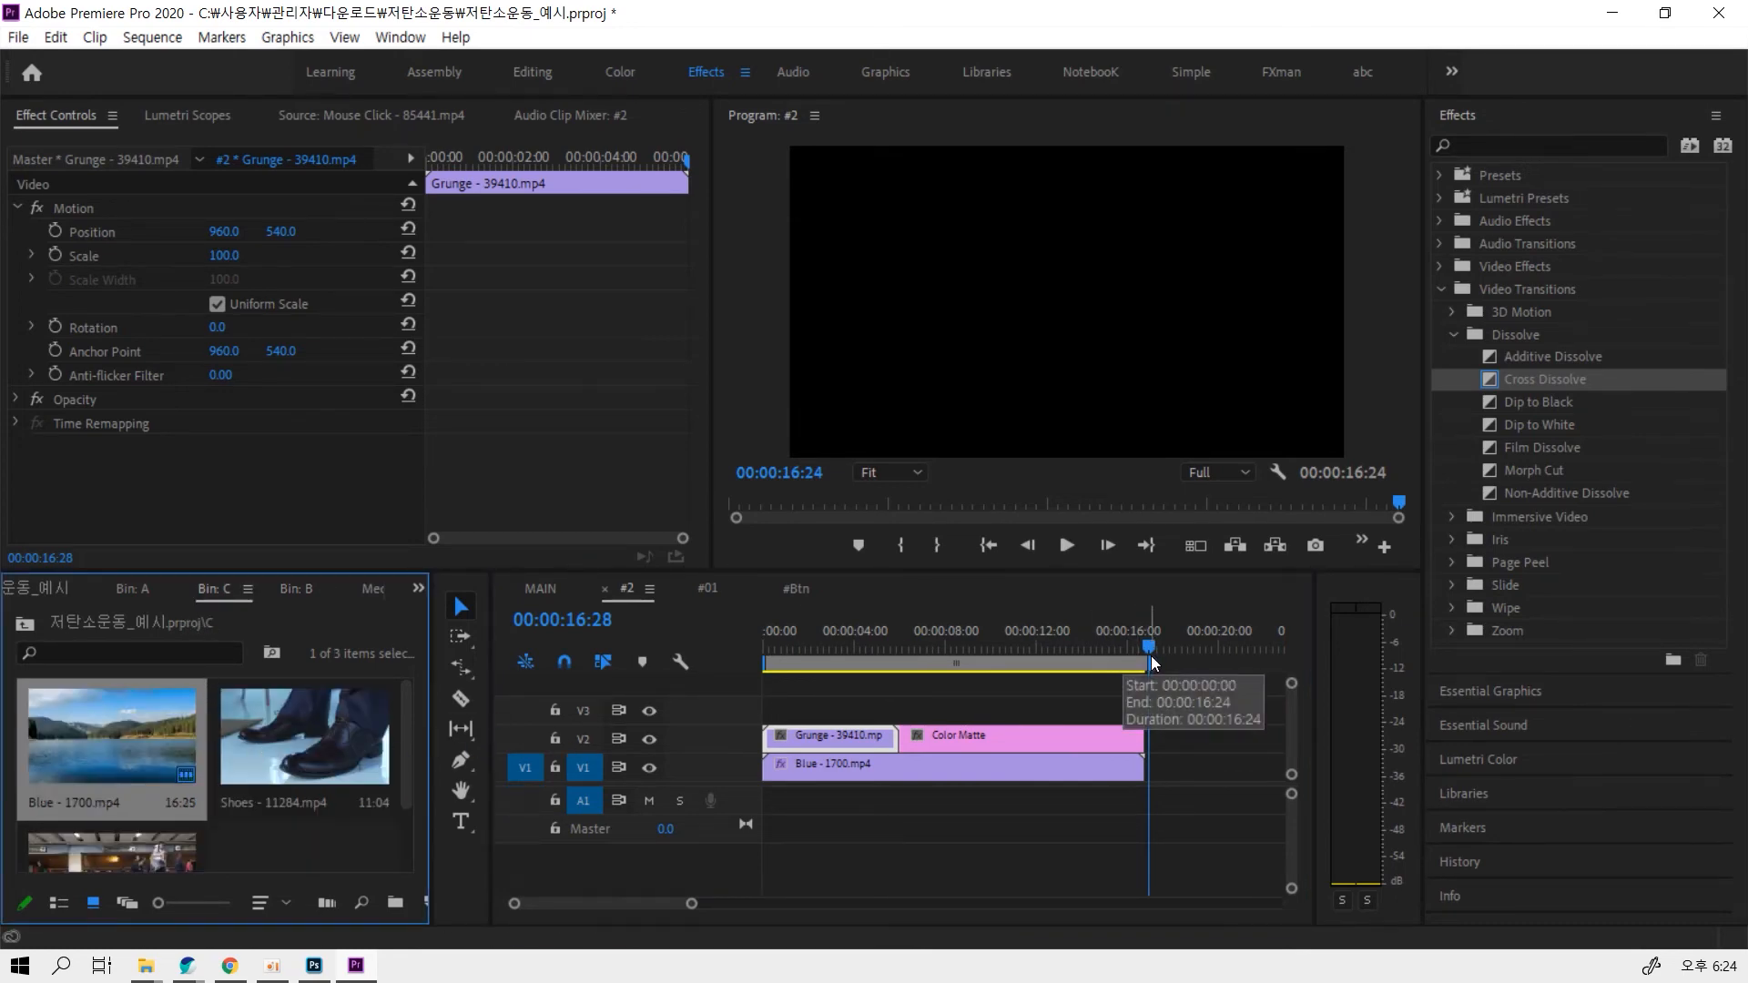
drag(1153, 648, 1118, 649)
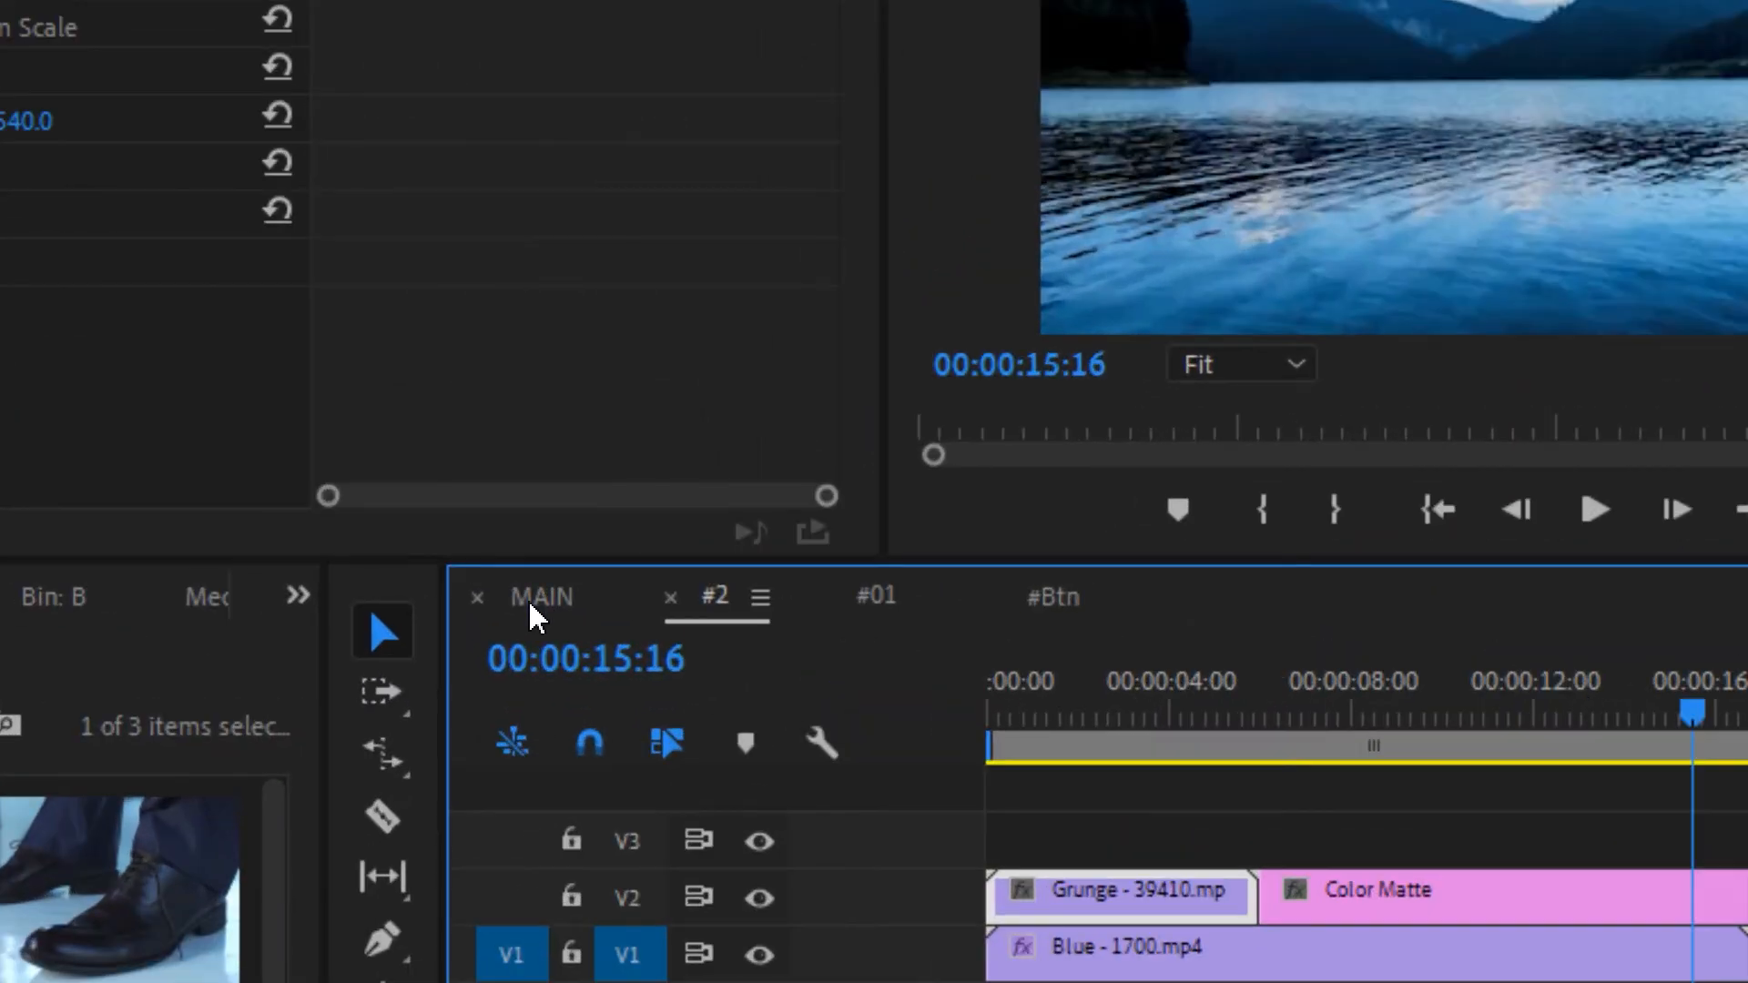
Reopen the nested #2 sequence from MAIN and scrub its lake footage to 00:00:10:19
click(528, 596)
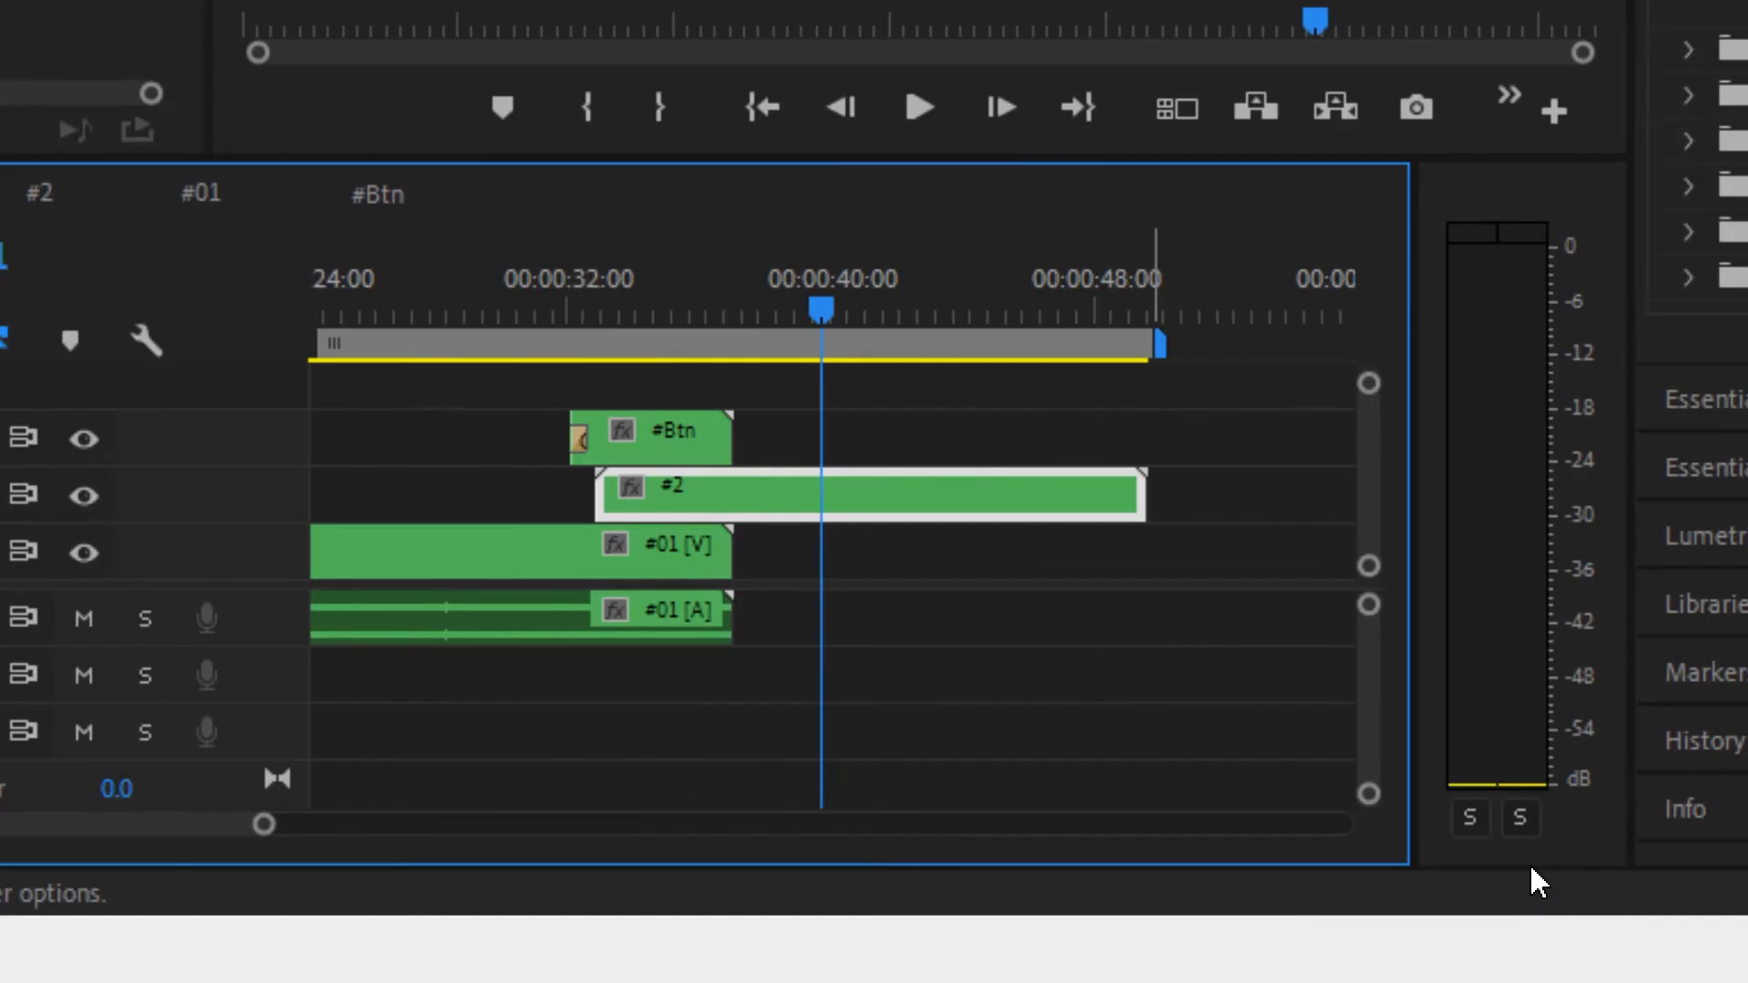
double_click(631, 490)
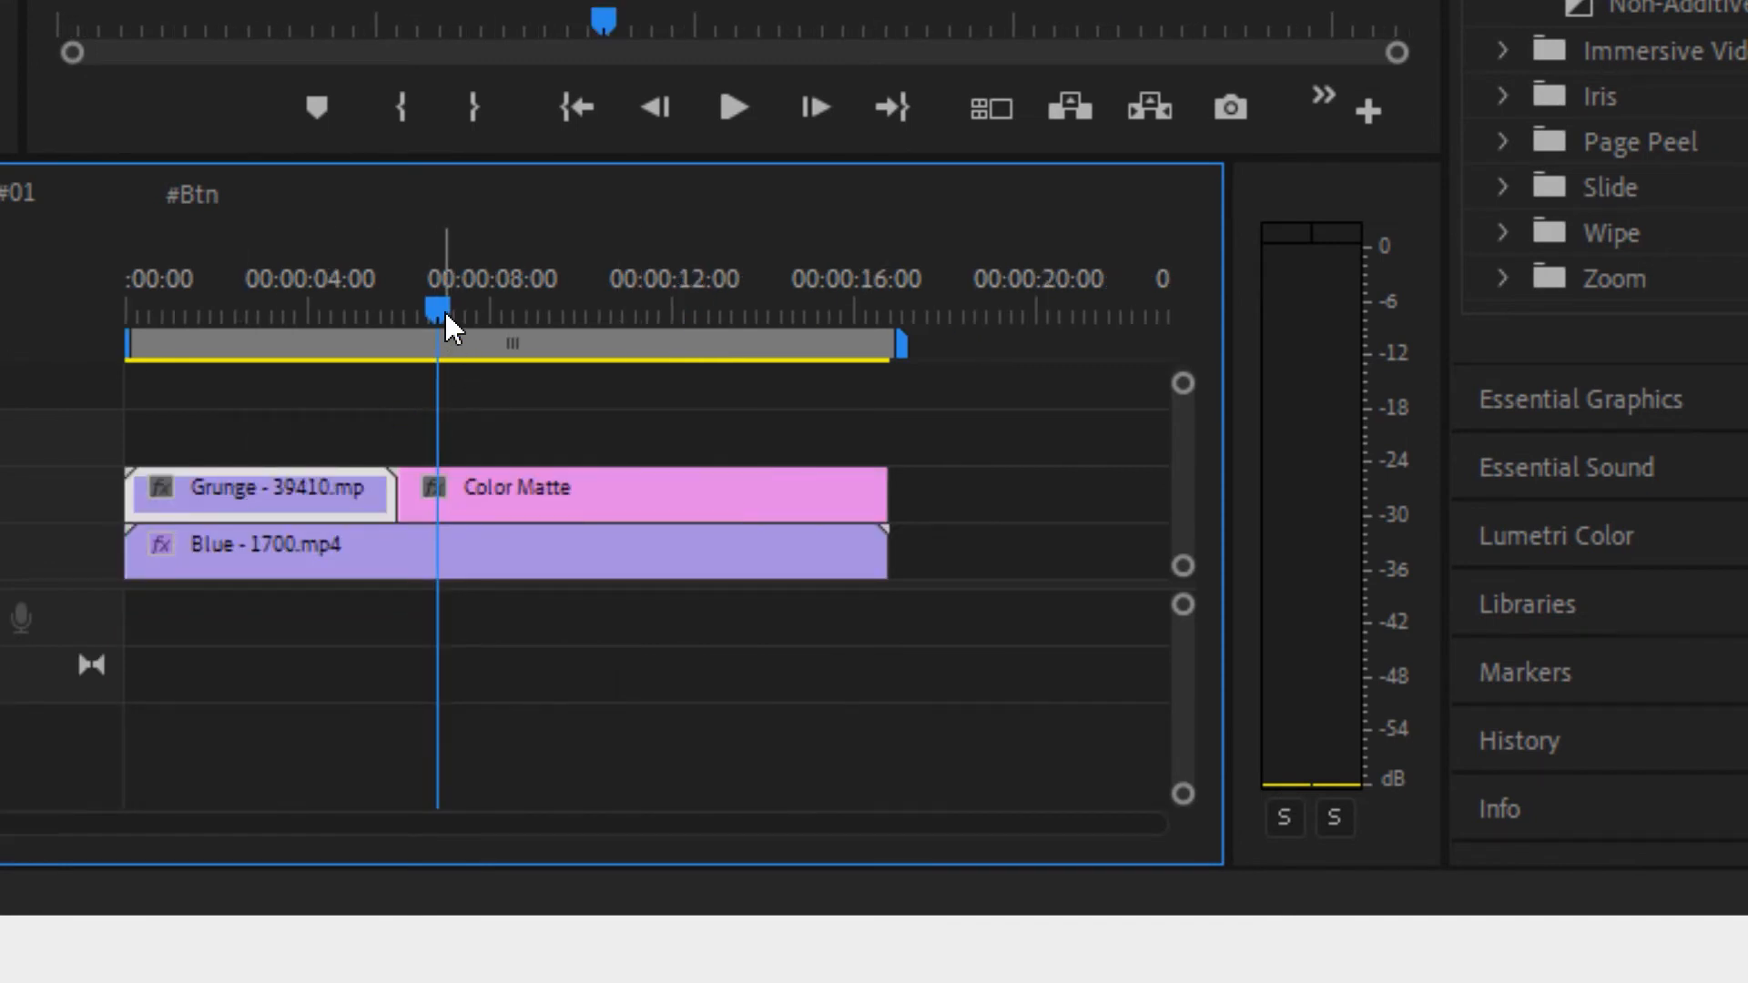
drag(444, 309, 620, 328)
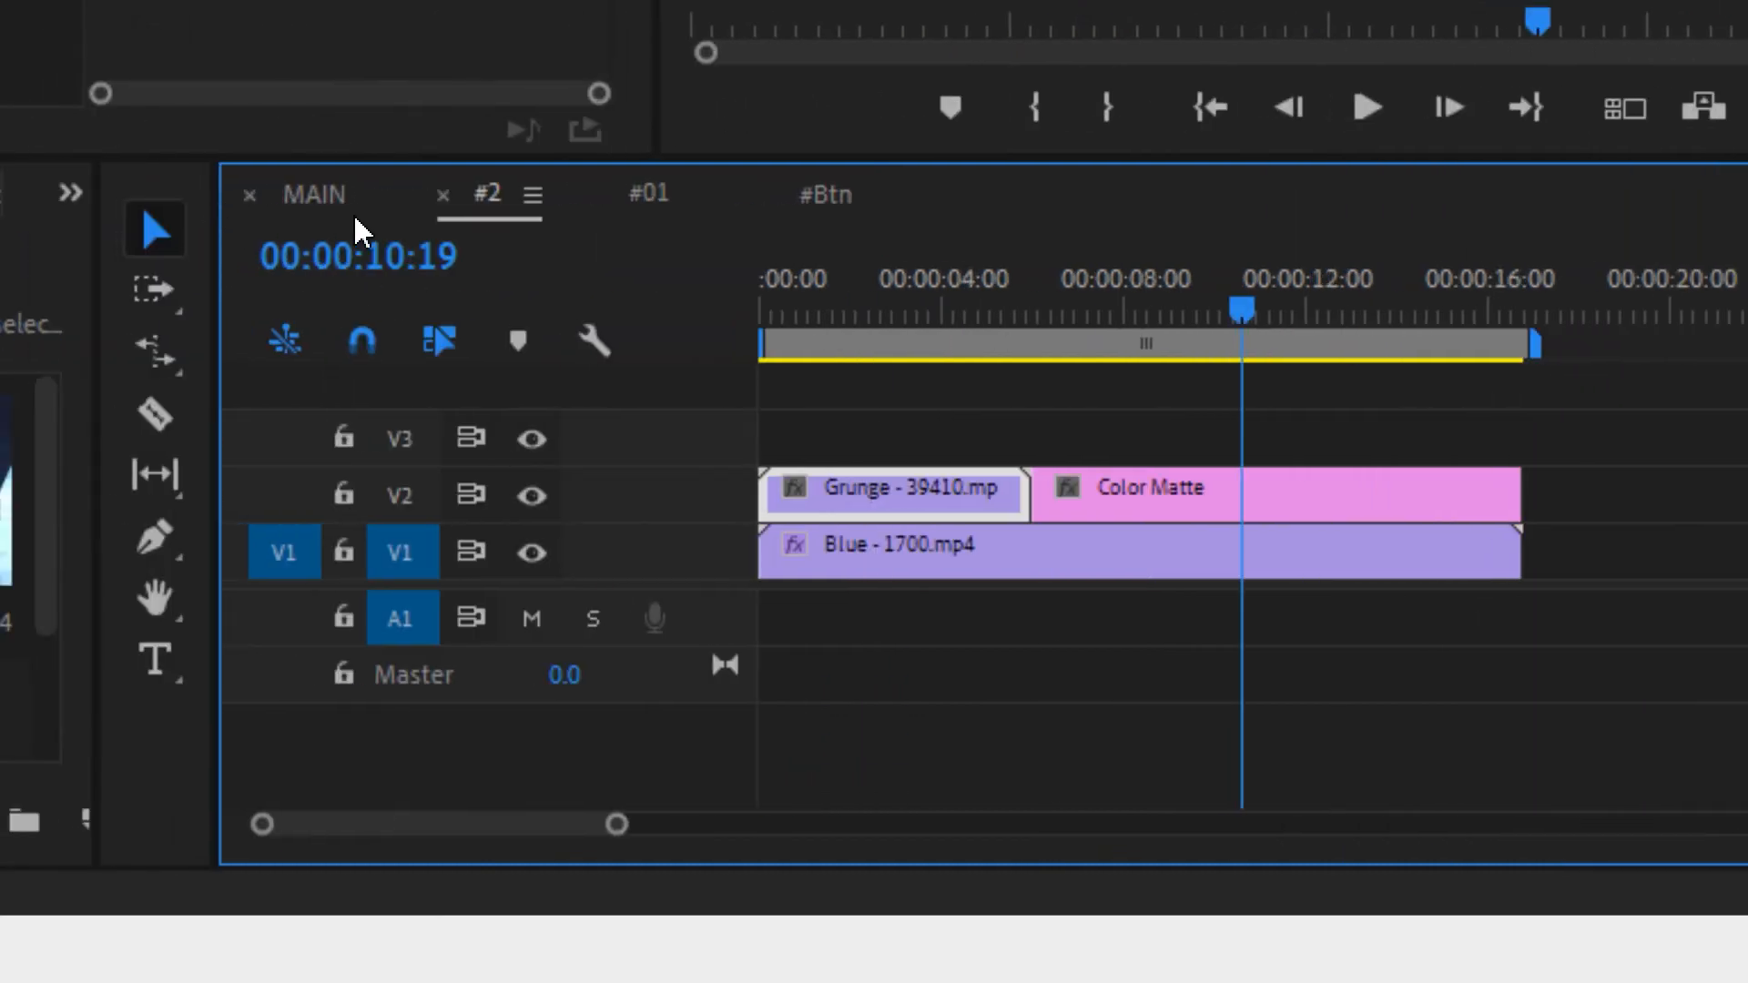
Place Shoes - 11284.mp4 and the Street clip from Bin C one after another behind #2 on V2 in MAIN
click(338, 208)
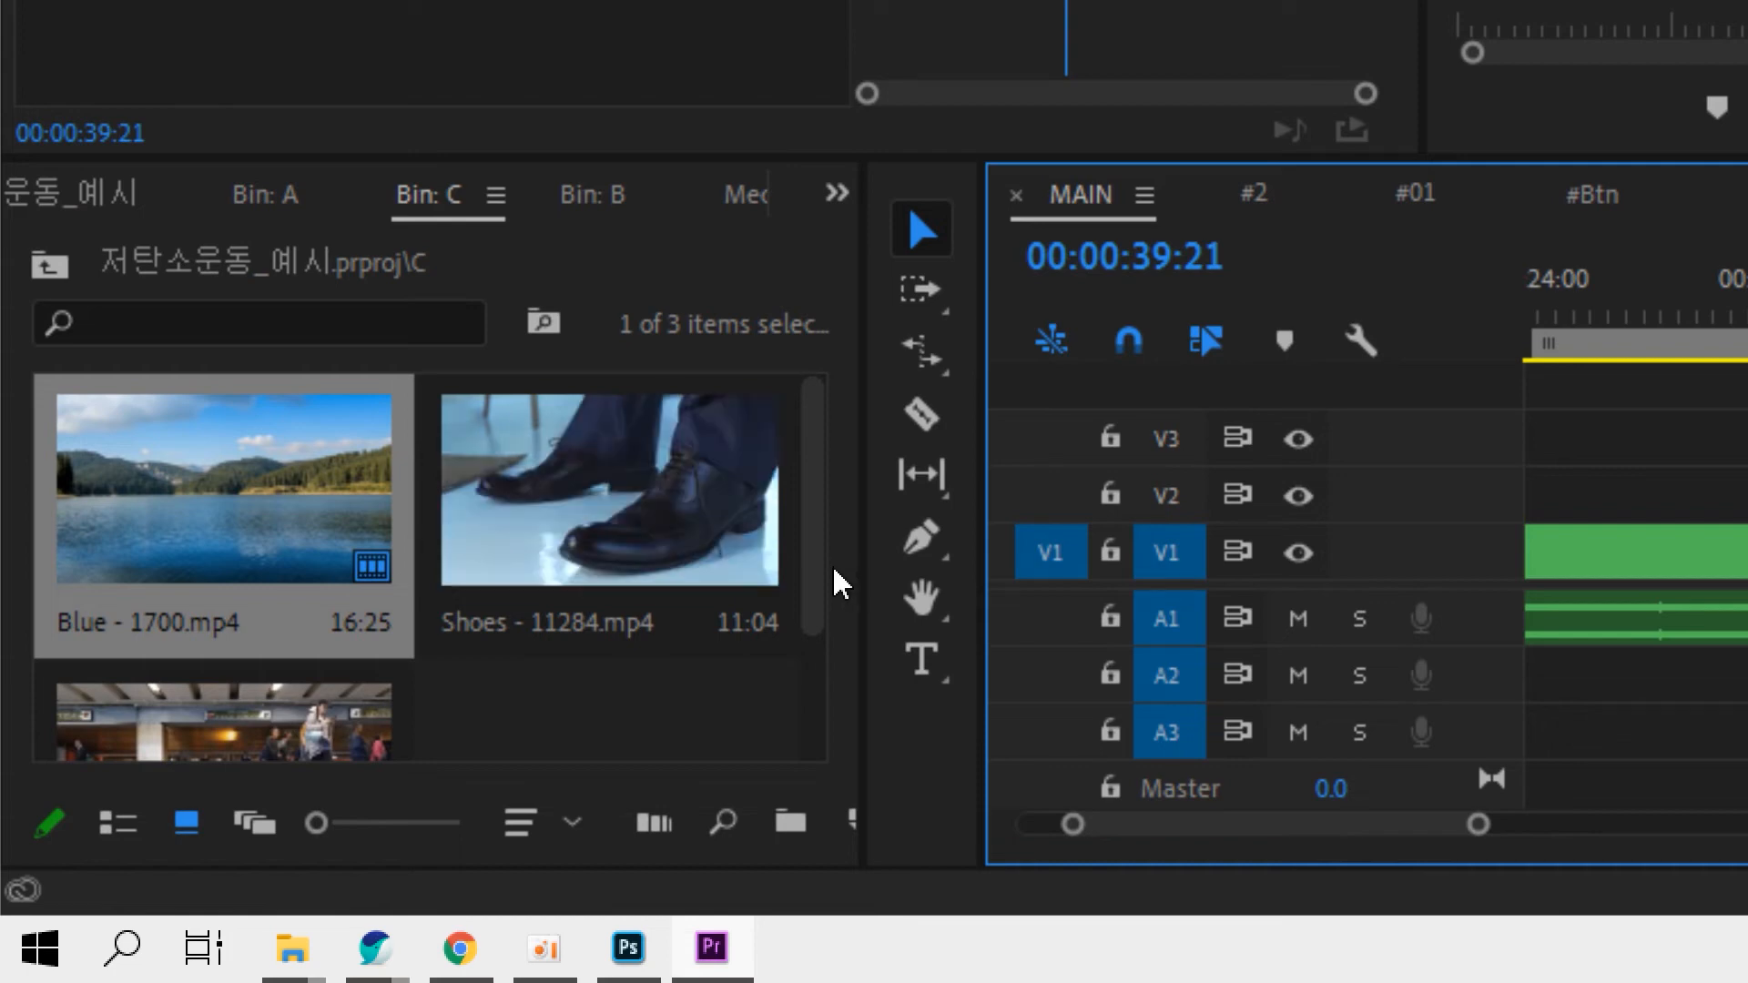
drag(816, 580, 820, 642)
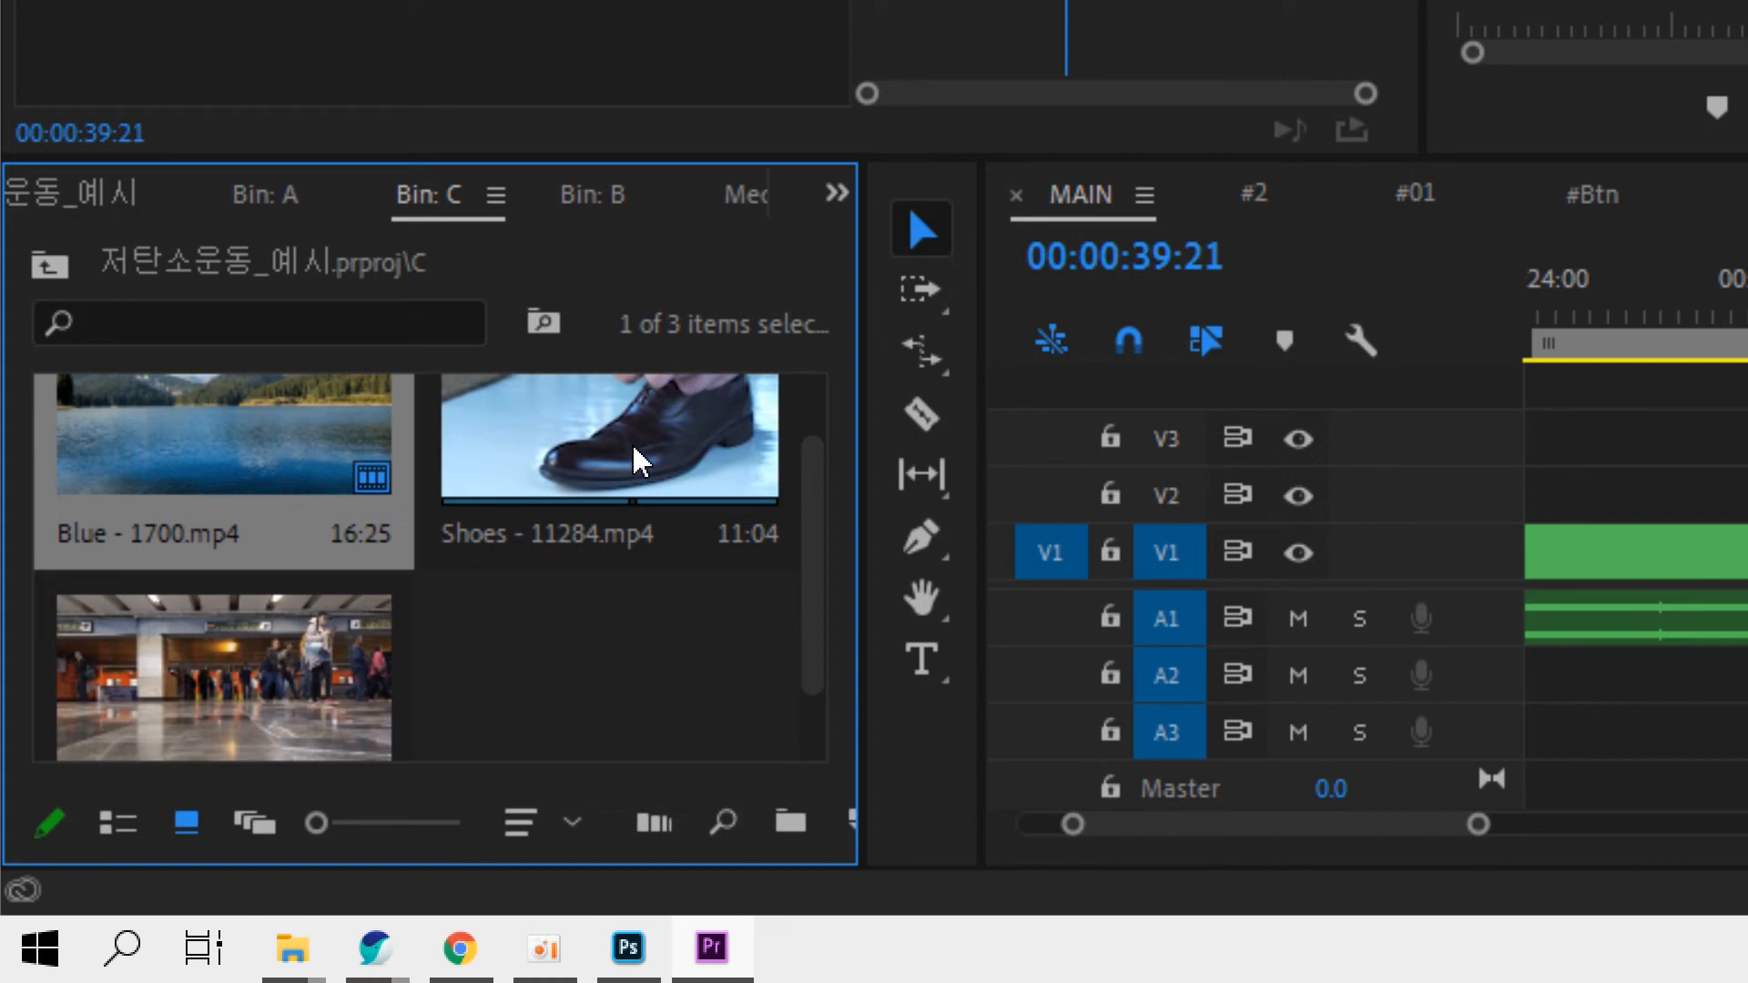
drag(1476, 824, 1558, 833)
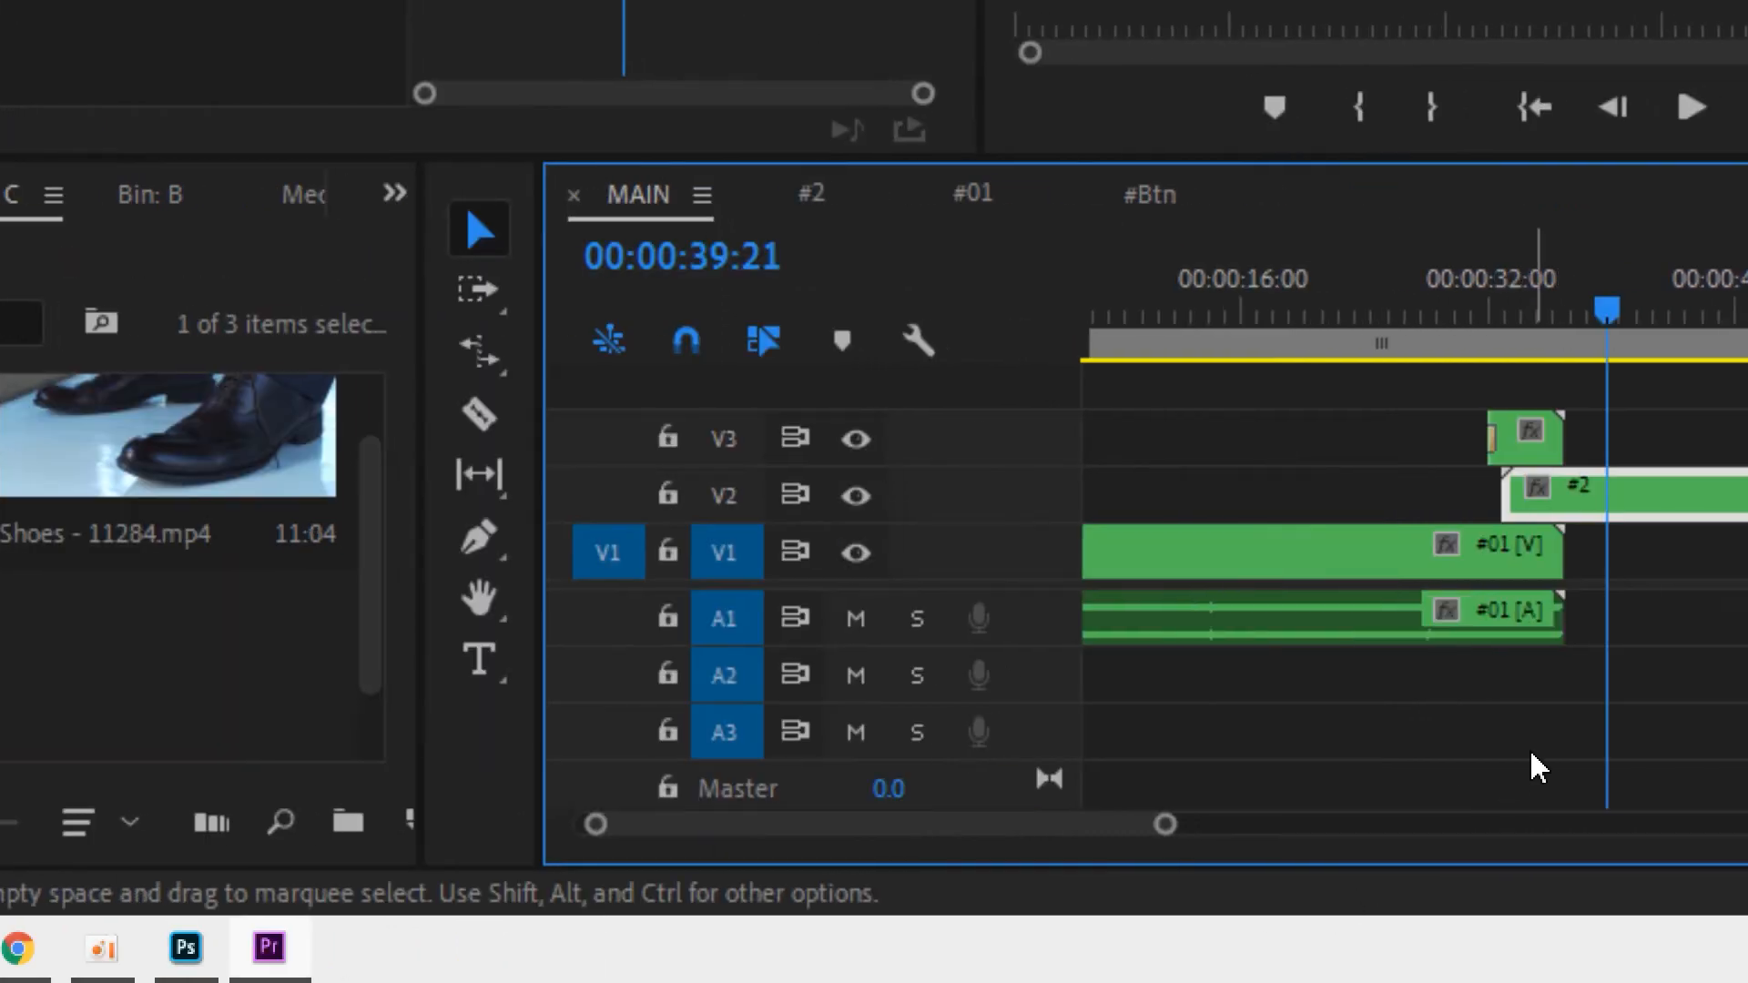
key(minus)
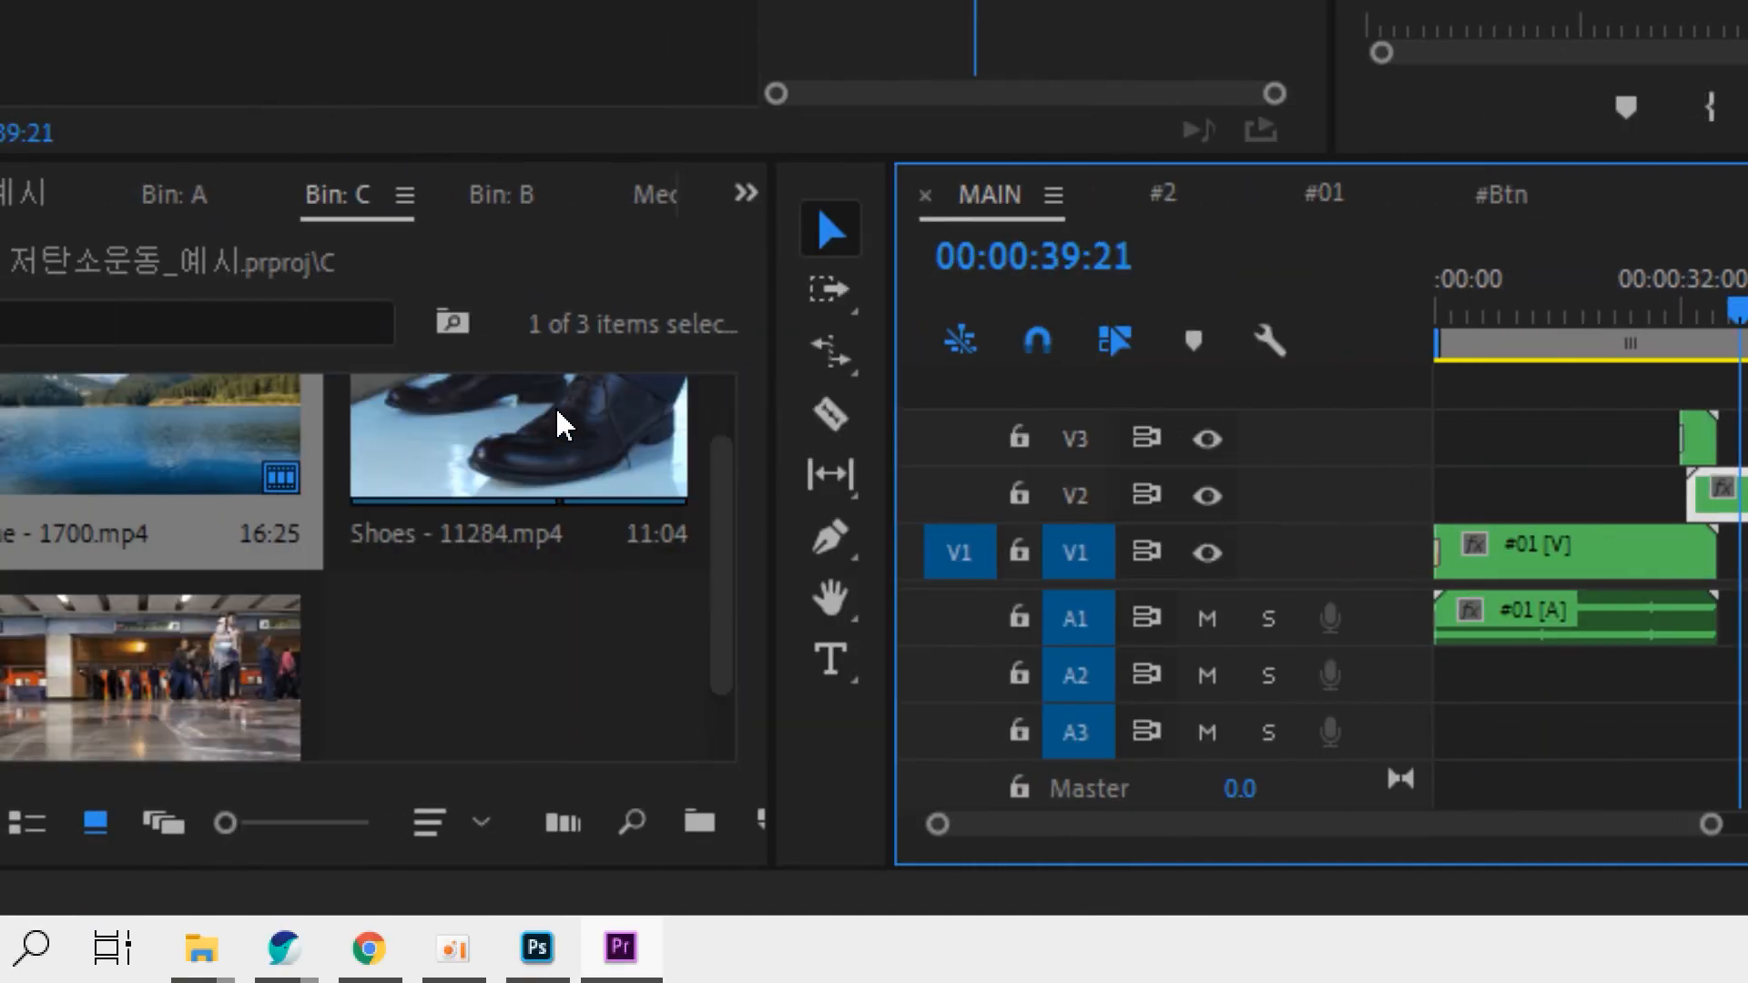
drag(558, 411, 1370, 514)
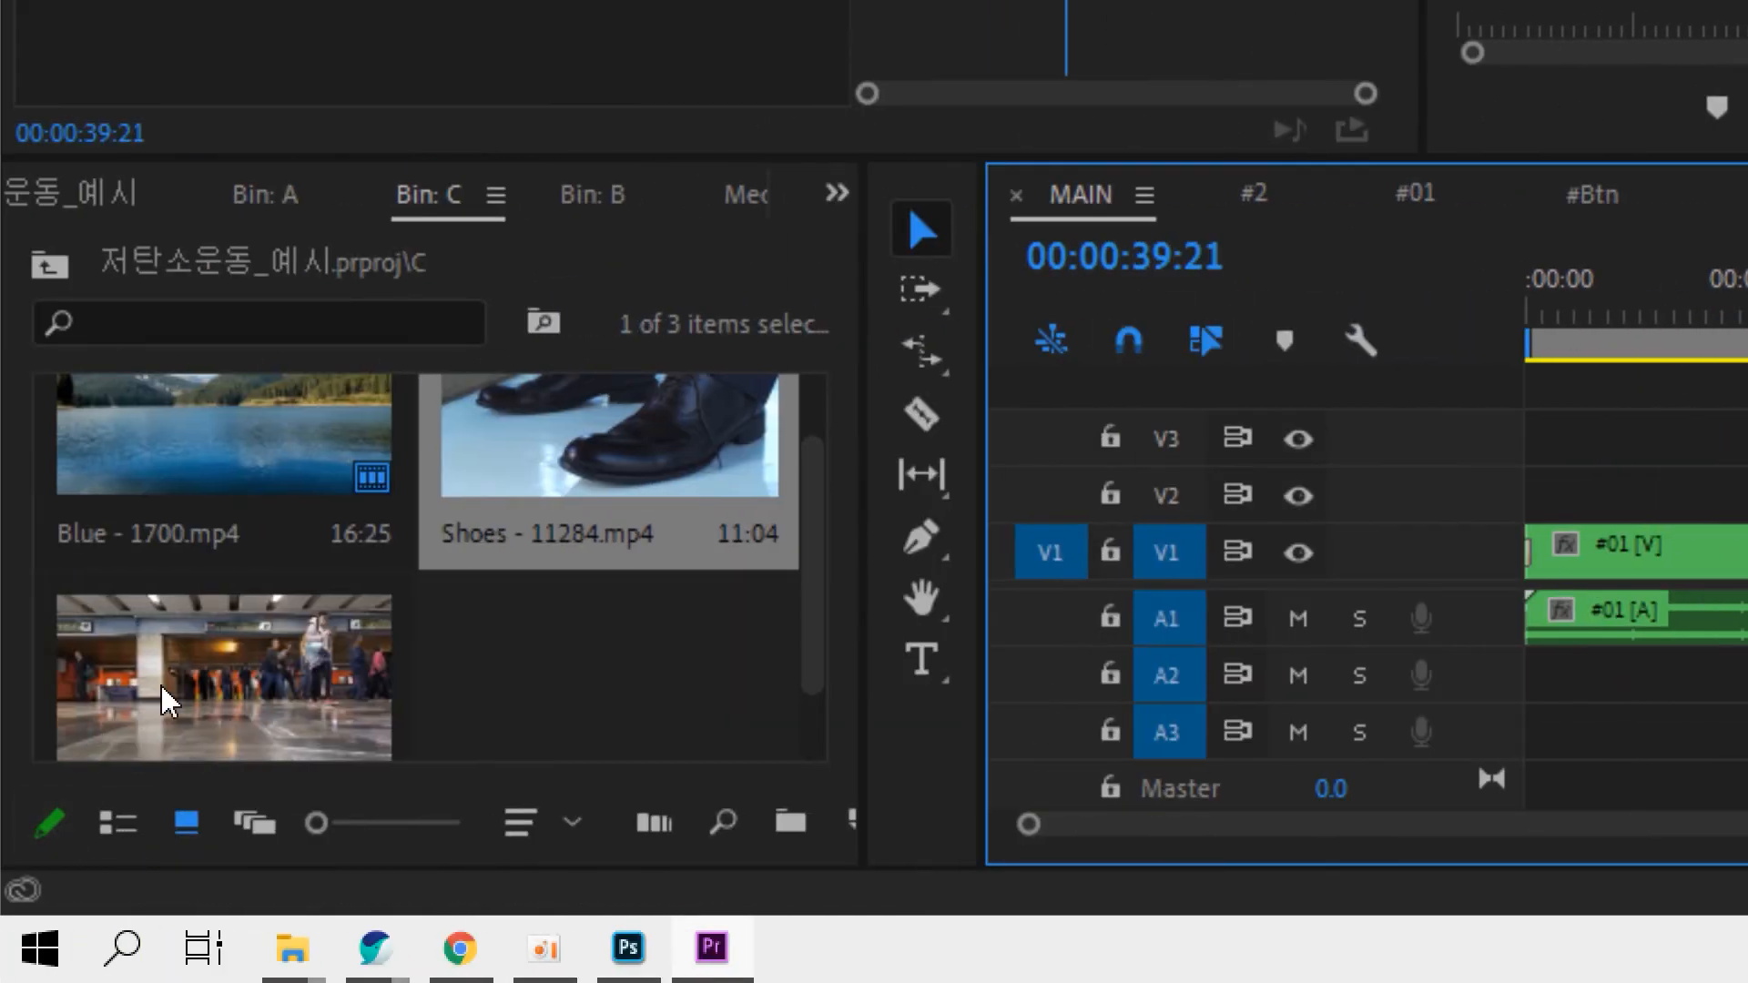
drag(162, 686, 1206, 511)
Enlarge the program preview and play MAIN from 00:00:43:09 through the shoes clip into the street footage
drag(1023, 335, 1046, 327)
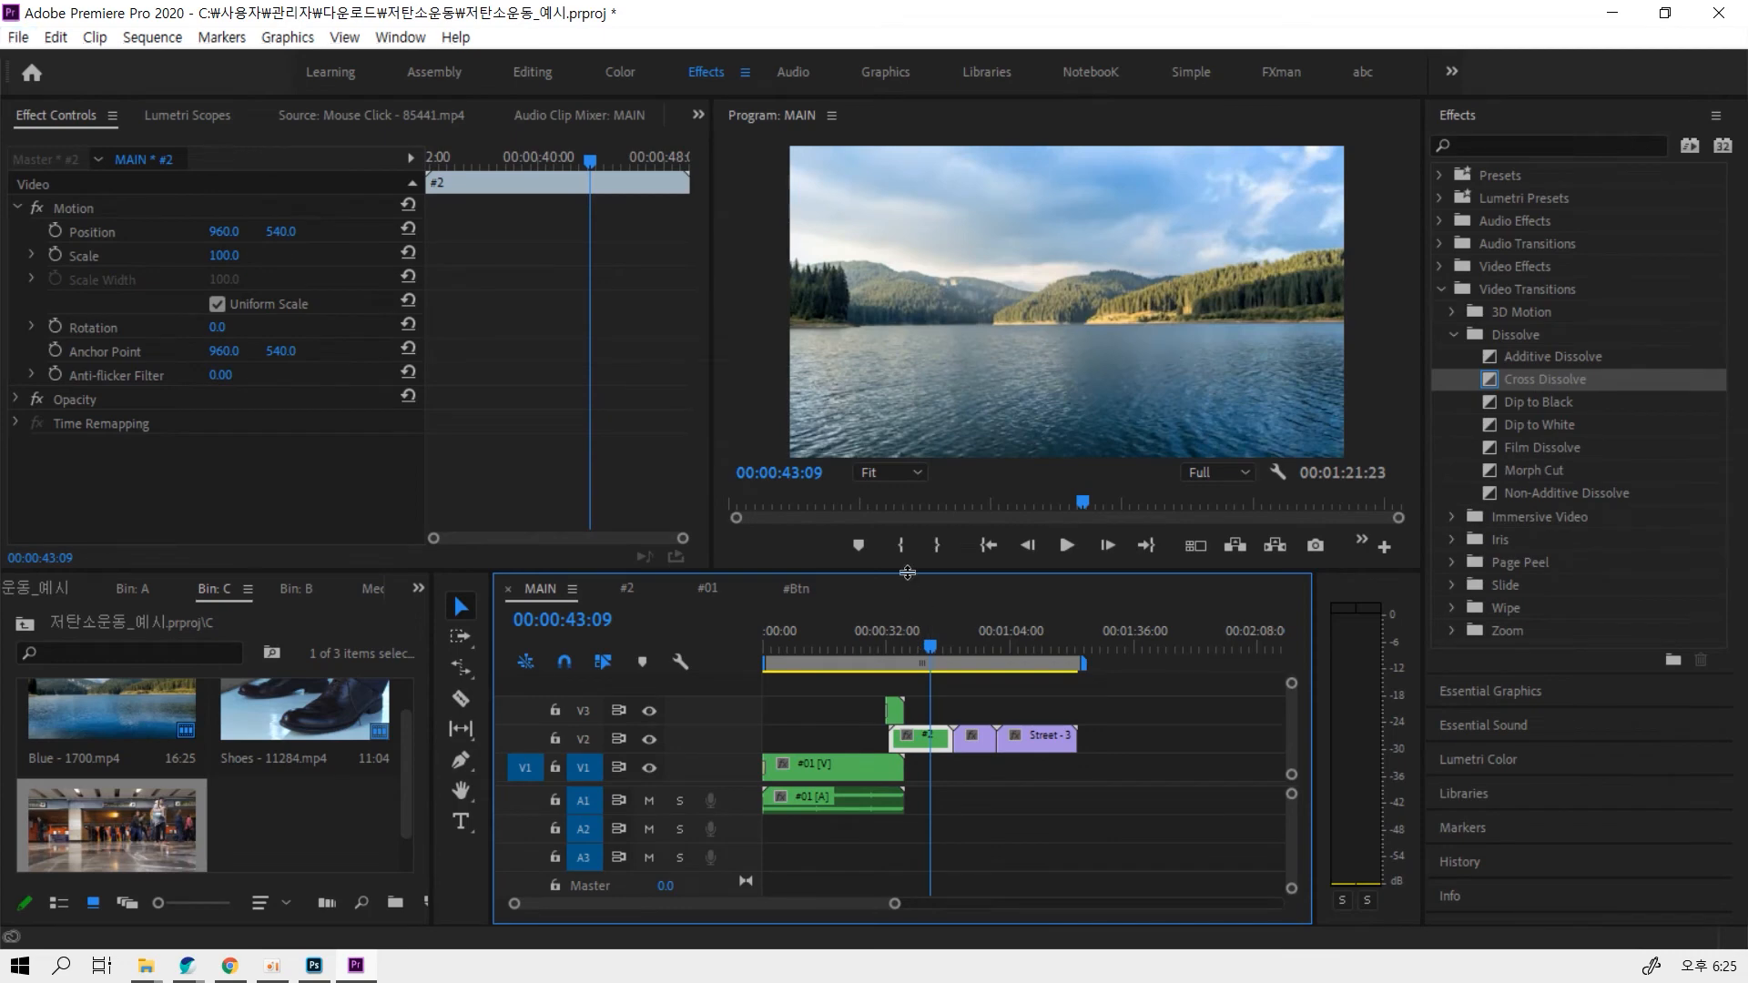
drag(908, 572, 908, 663)
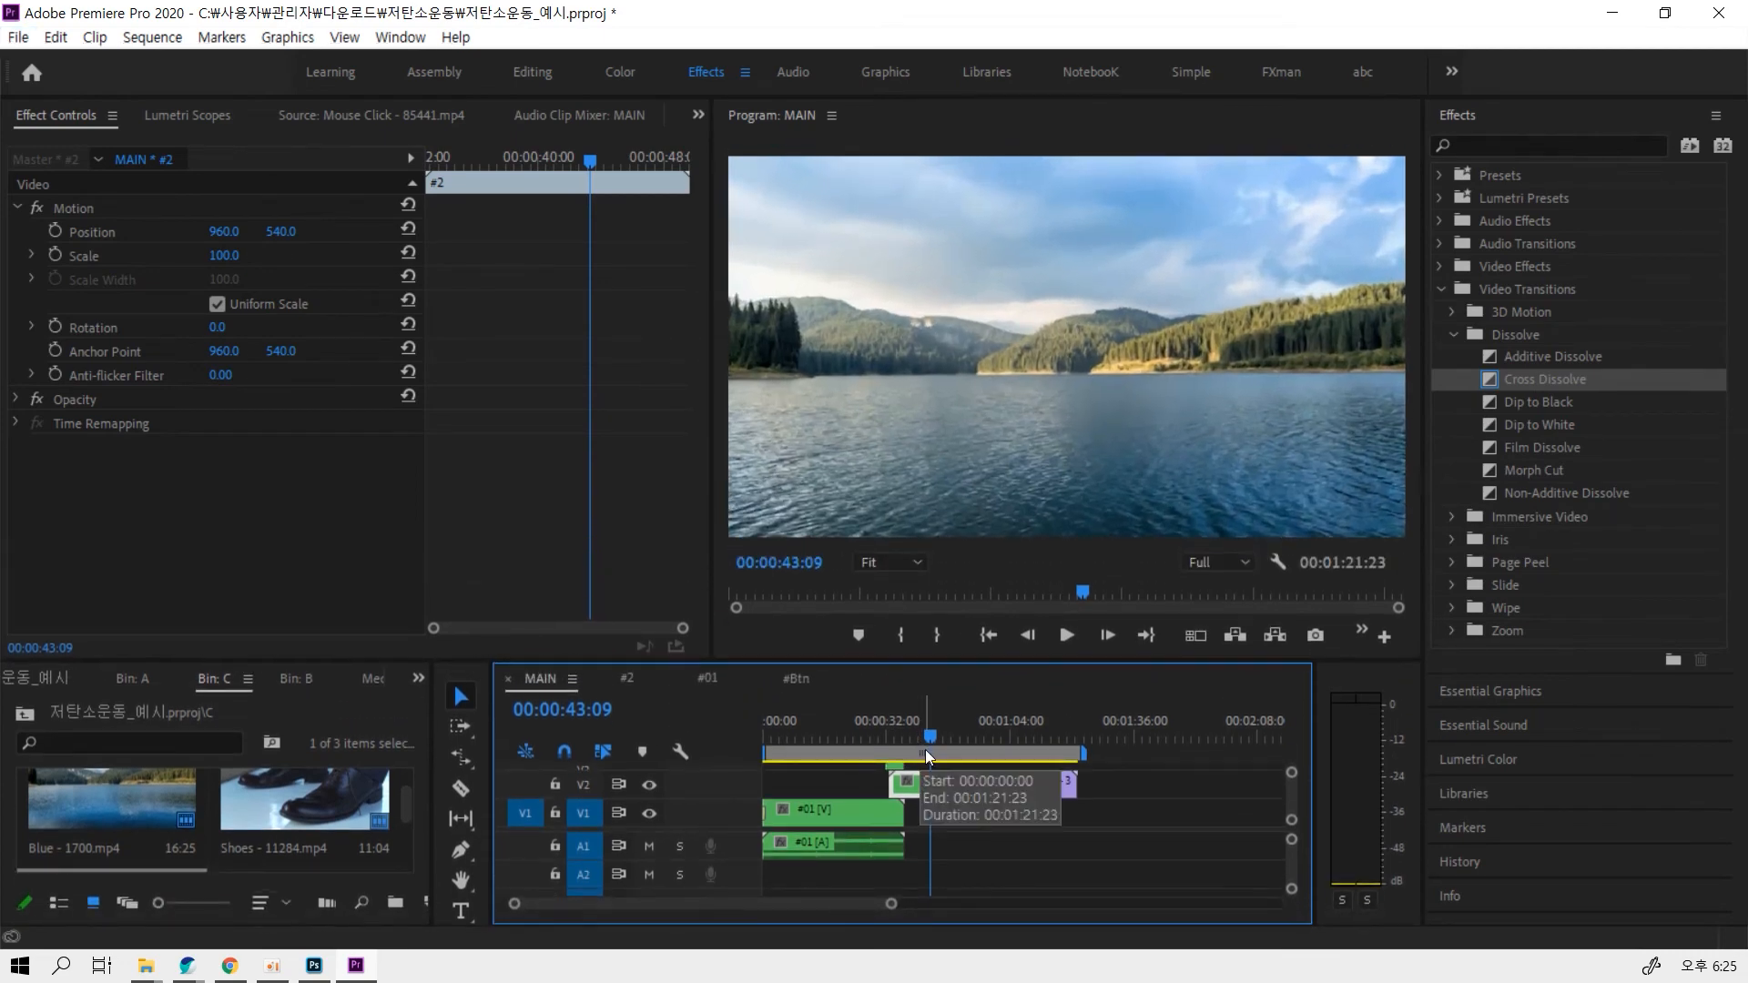
key(space)
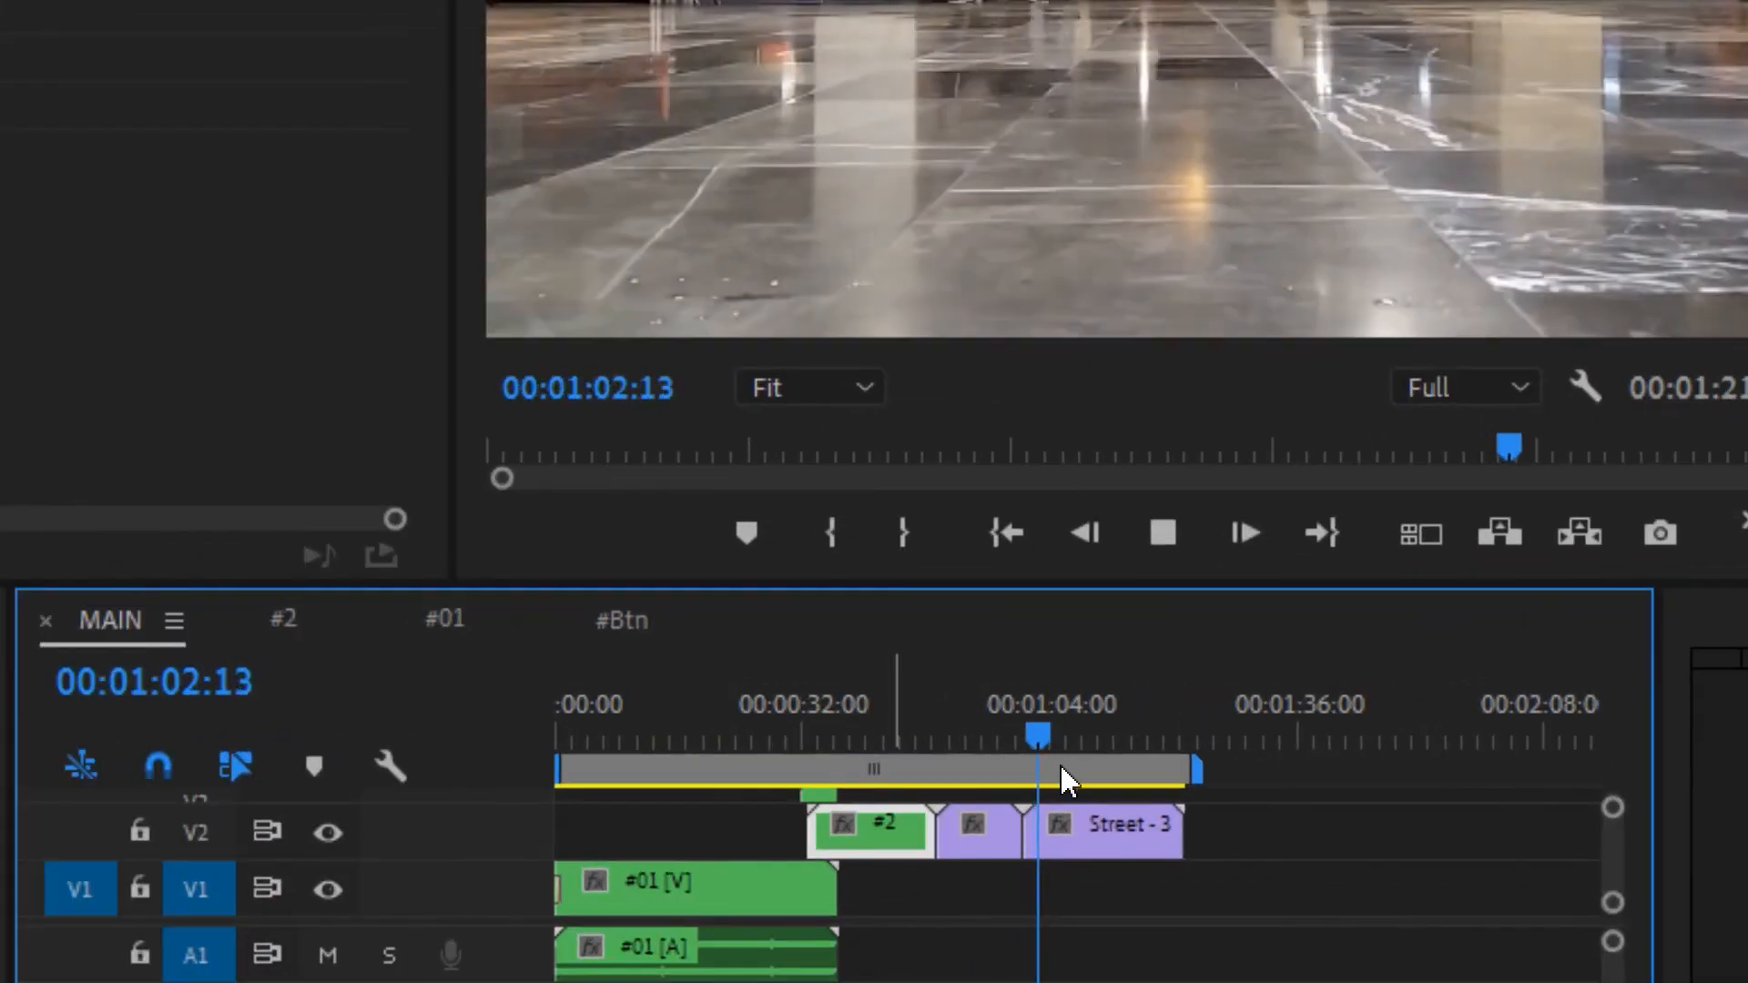
click(1163, 533)
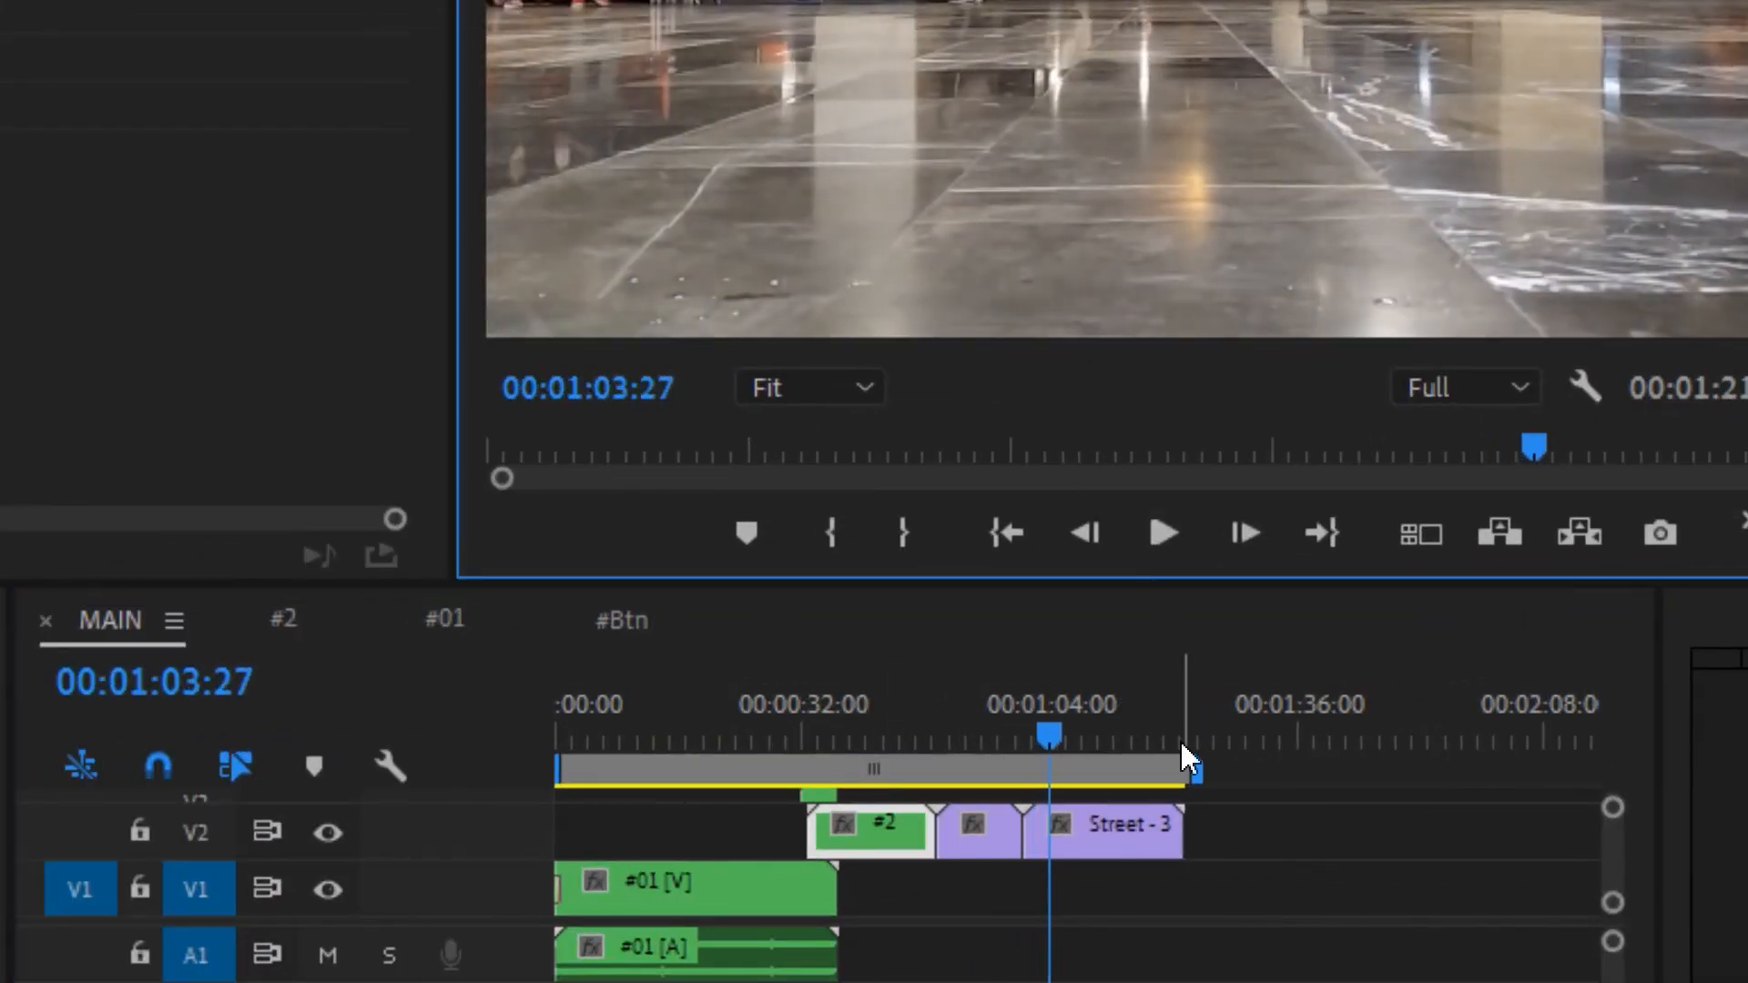
Delete the shoes and street clips that follow #2 on V2 in MAIN
drag(1270, 851, 988, 817)
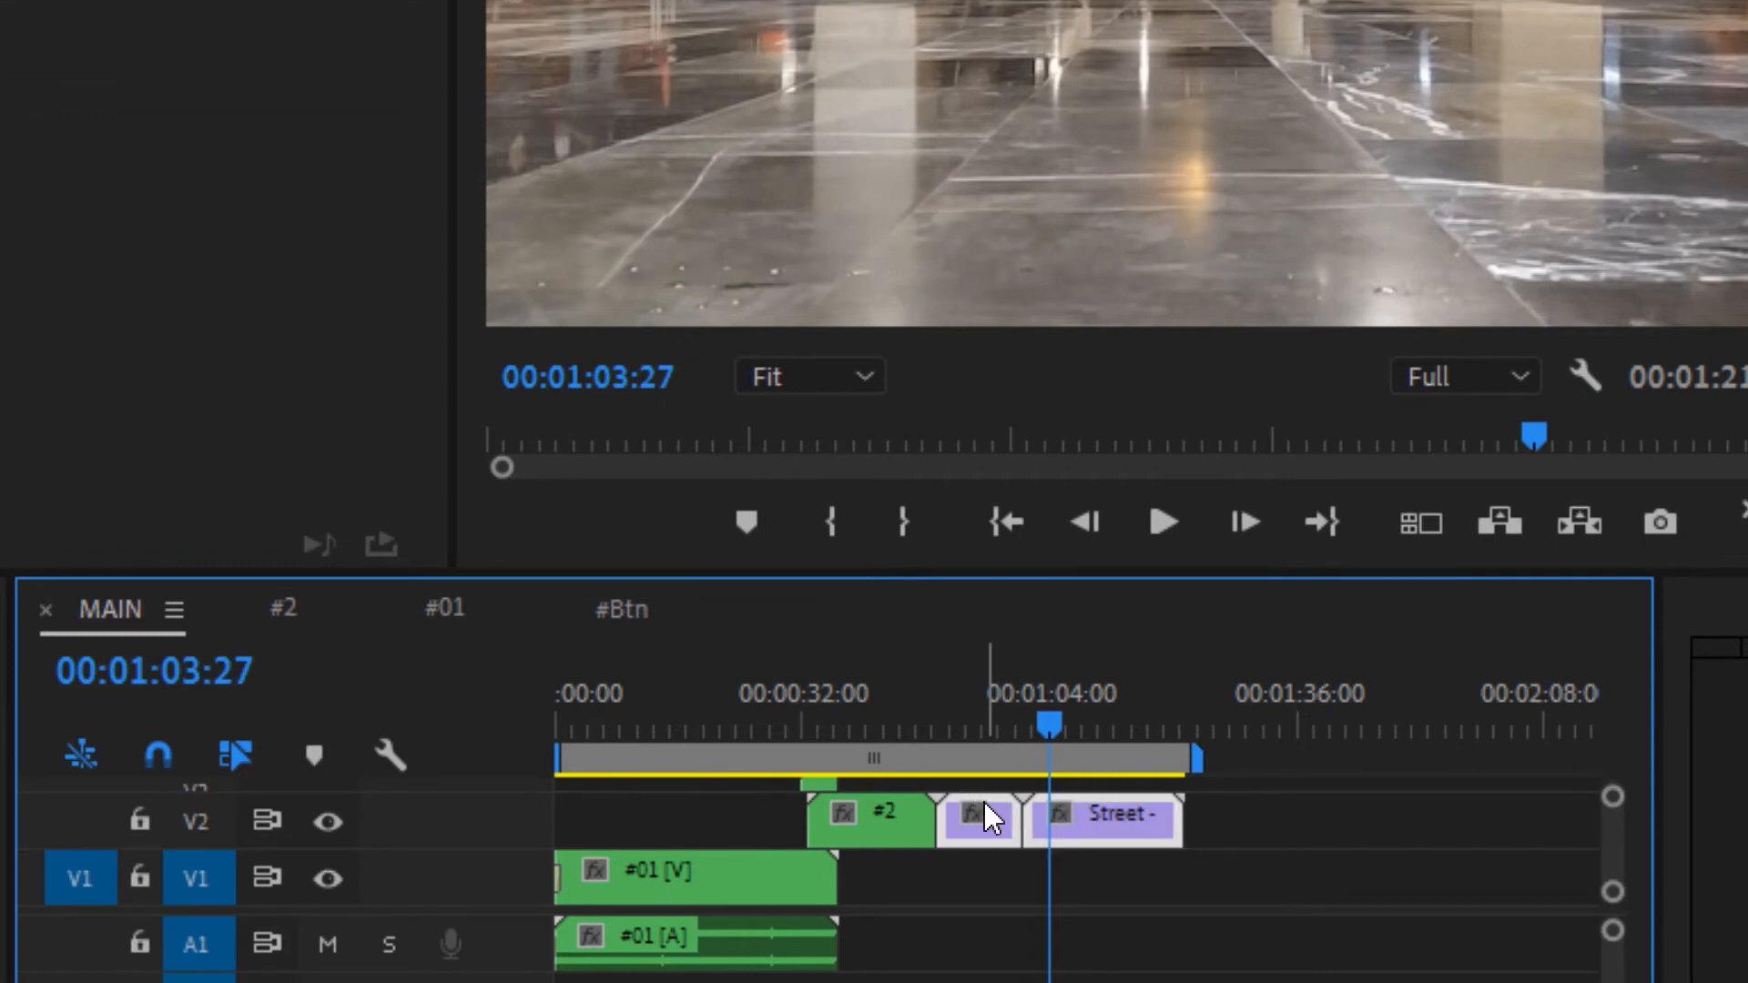
key(Delete)
Open the nested #2 sequence and place the shoes and Street - 31822 clips on V1 after the lake clip
double_click(888, 809)
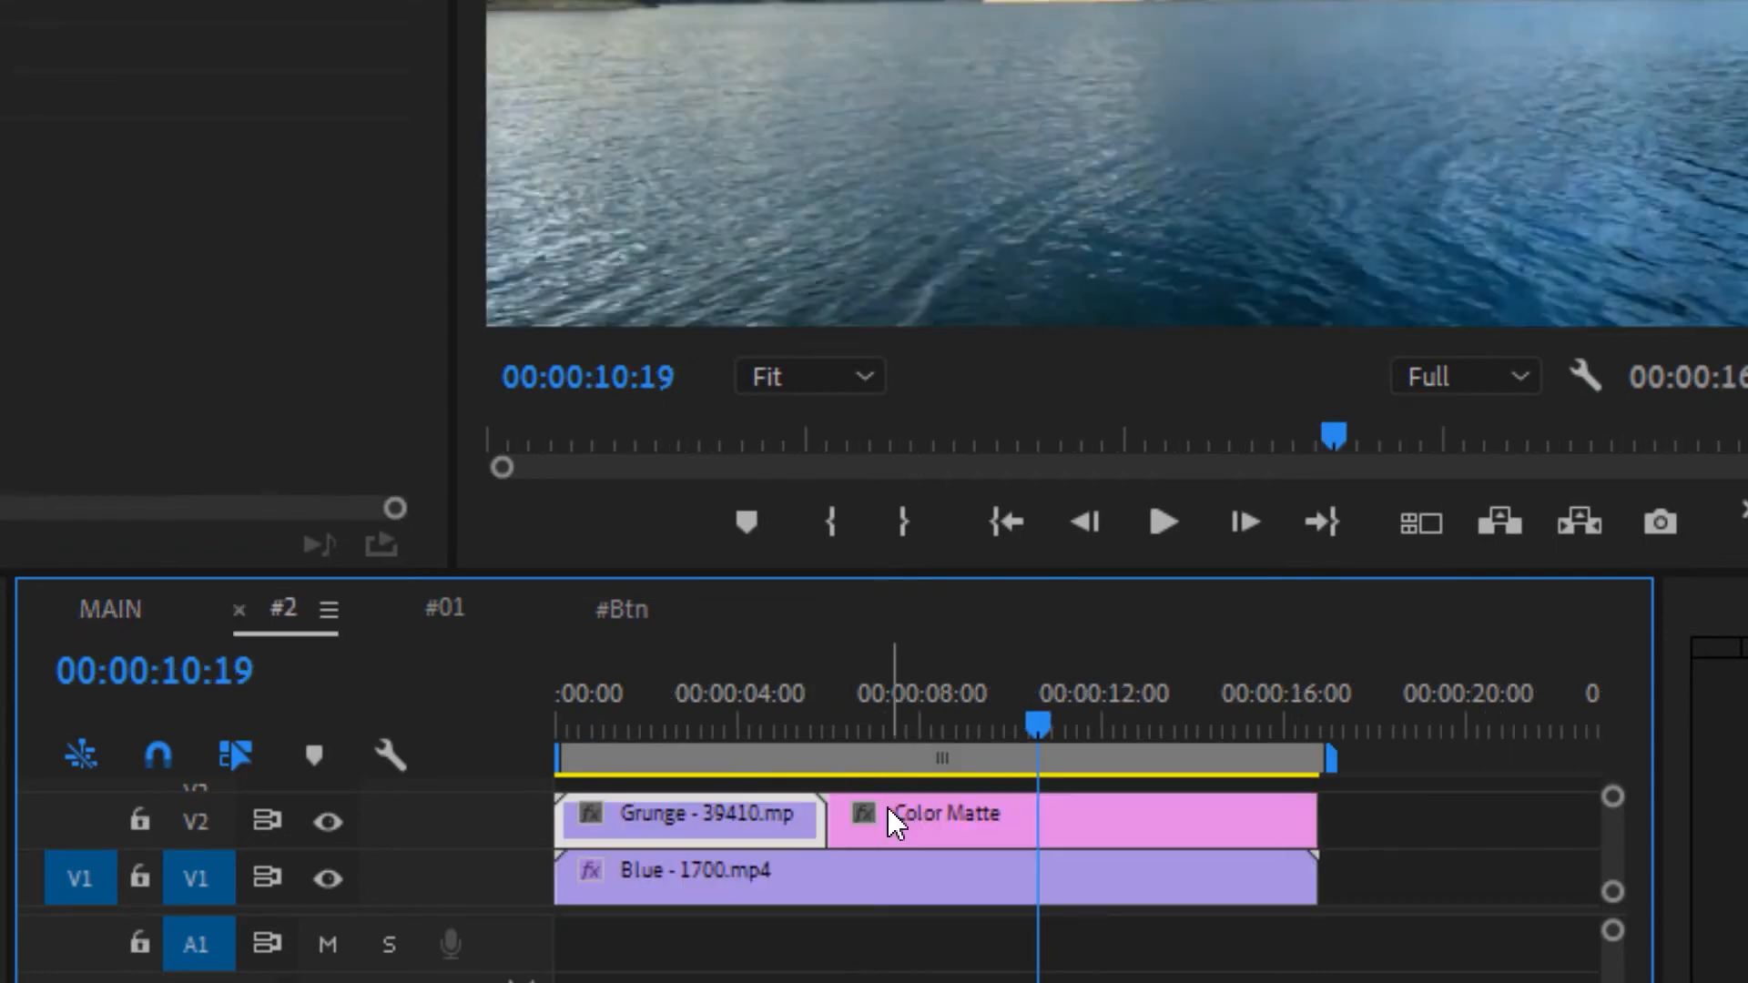
drag(1036, 729, 1349, 735)
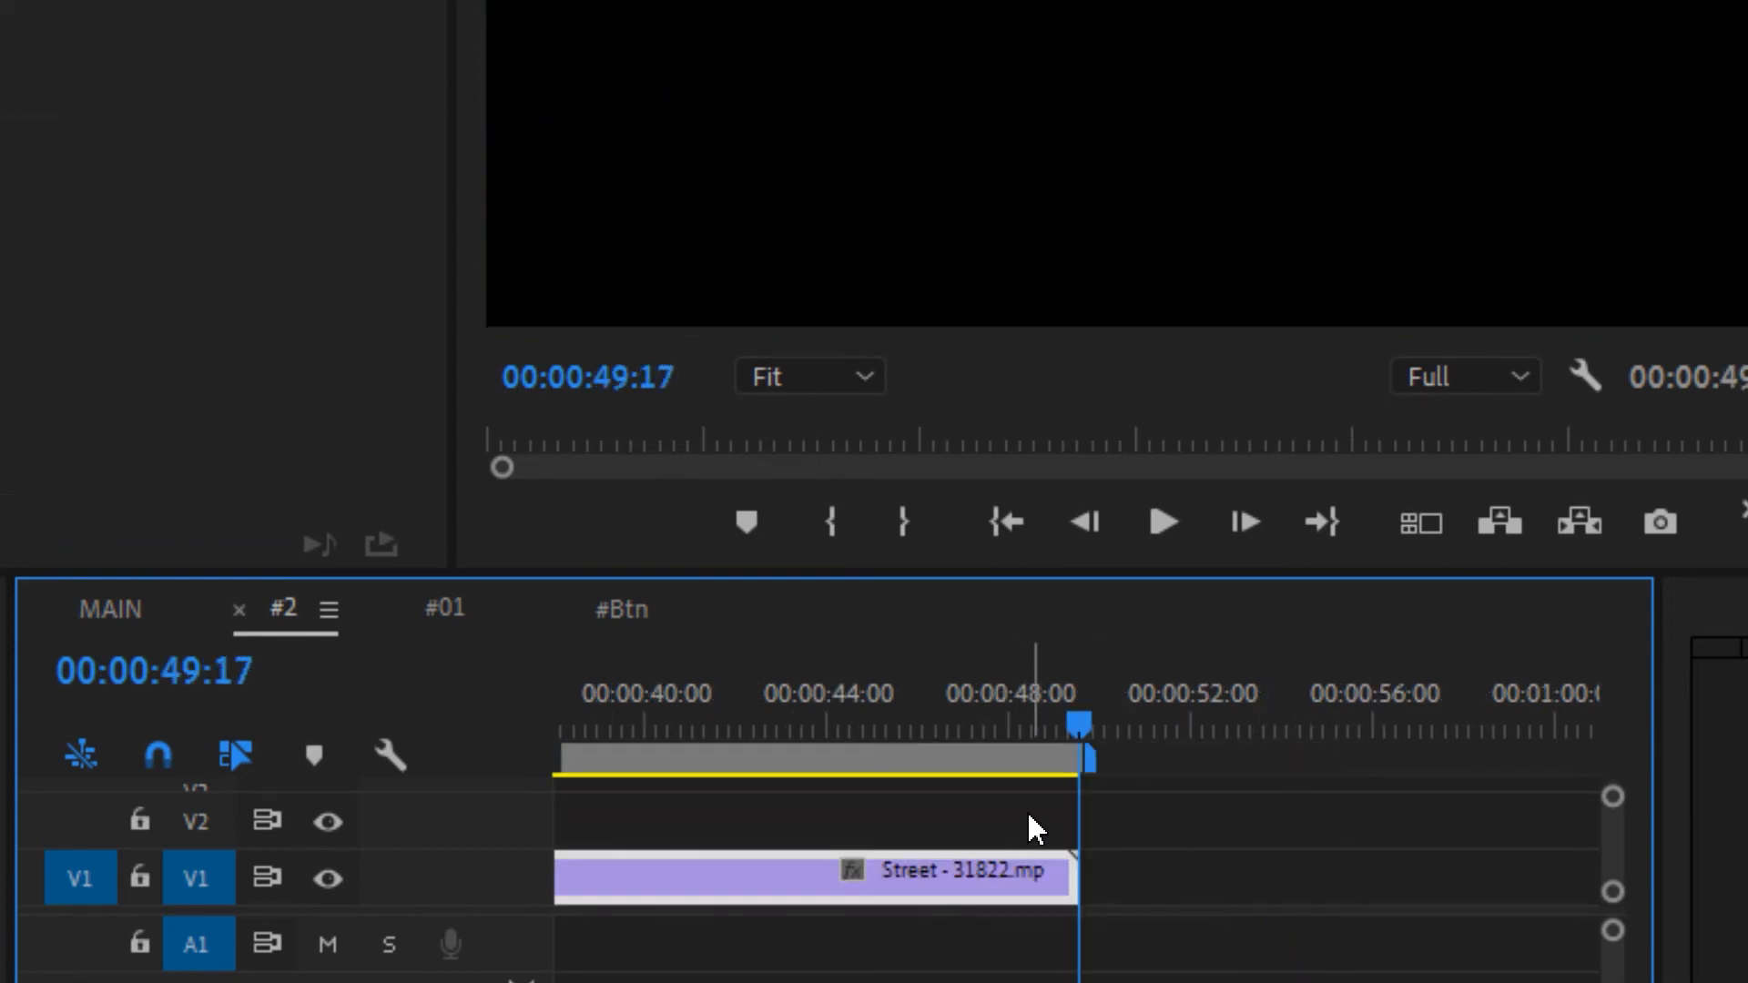
key(minus)
key(minus)
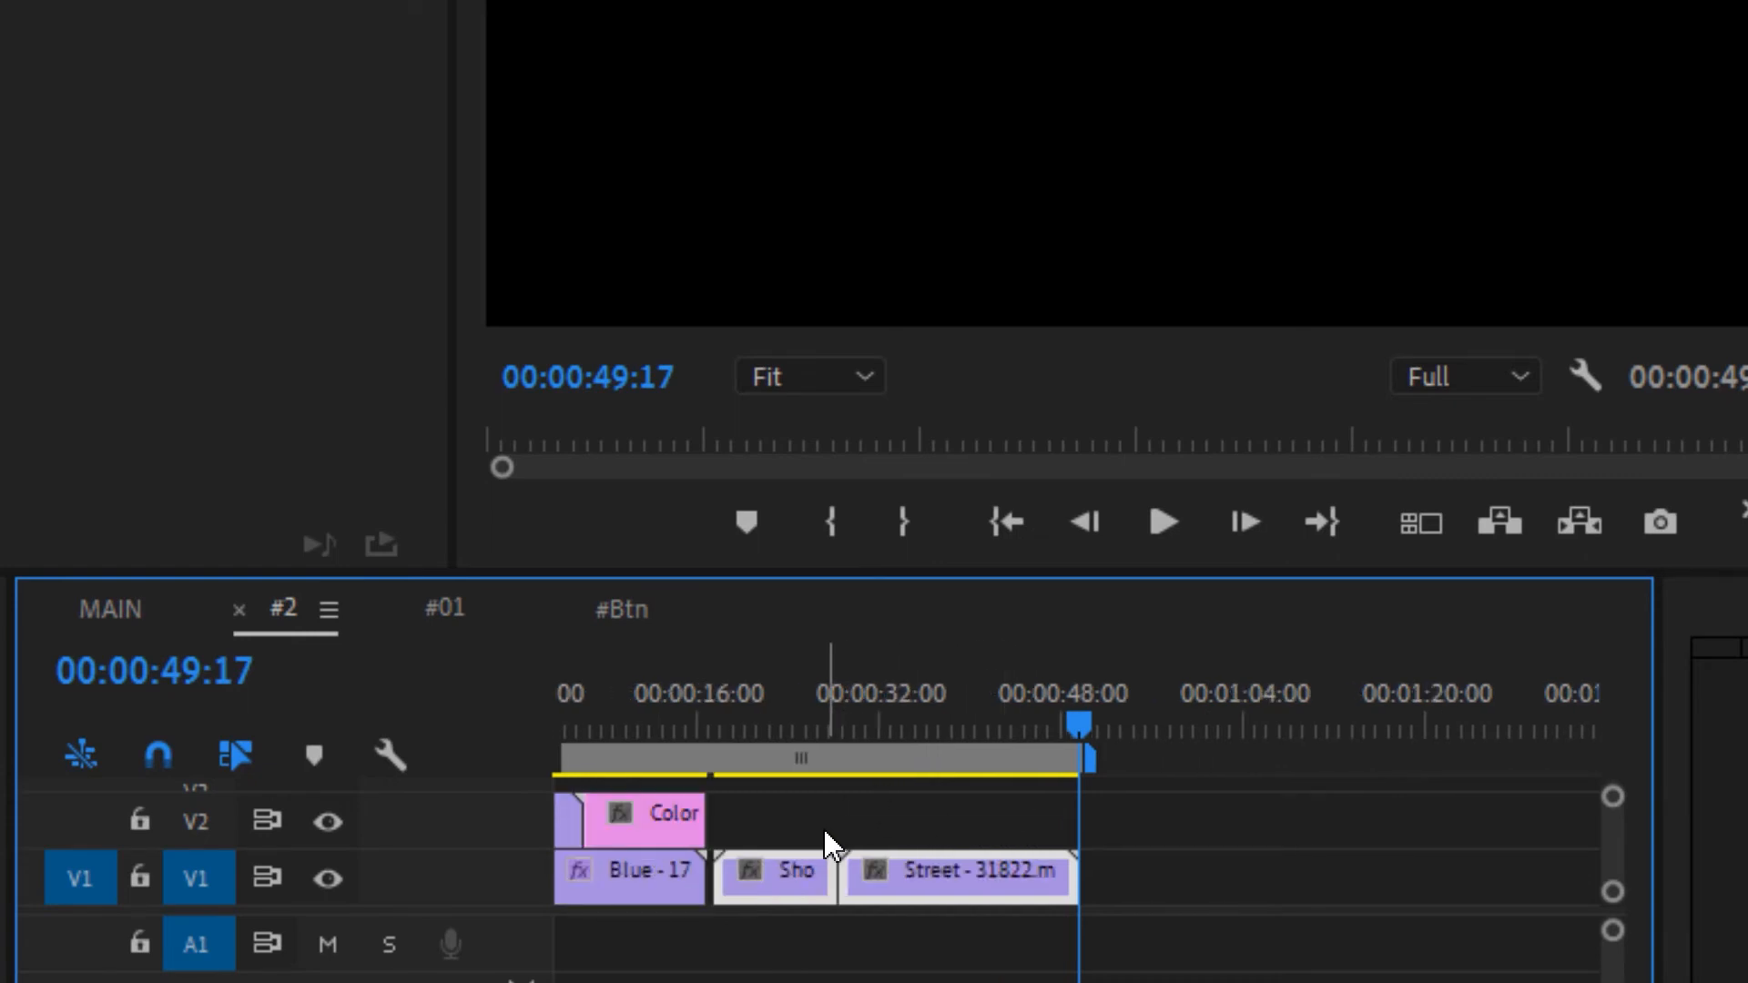
Shift the shoes and street clips along V1 in #2 and ripple-delete the gap after the lake clip
drag(784, 823, 993, 857)
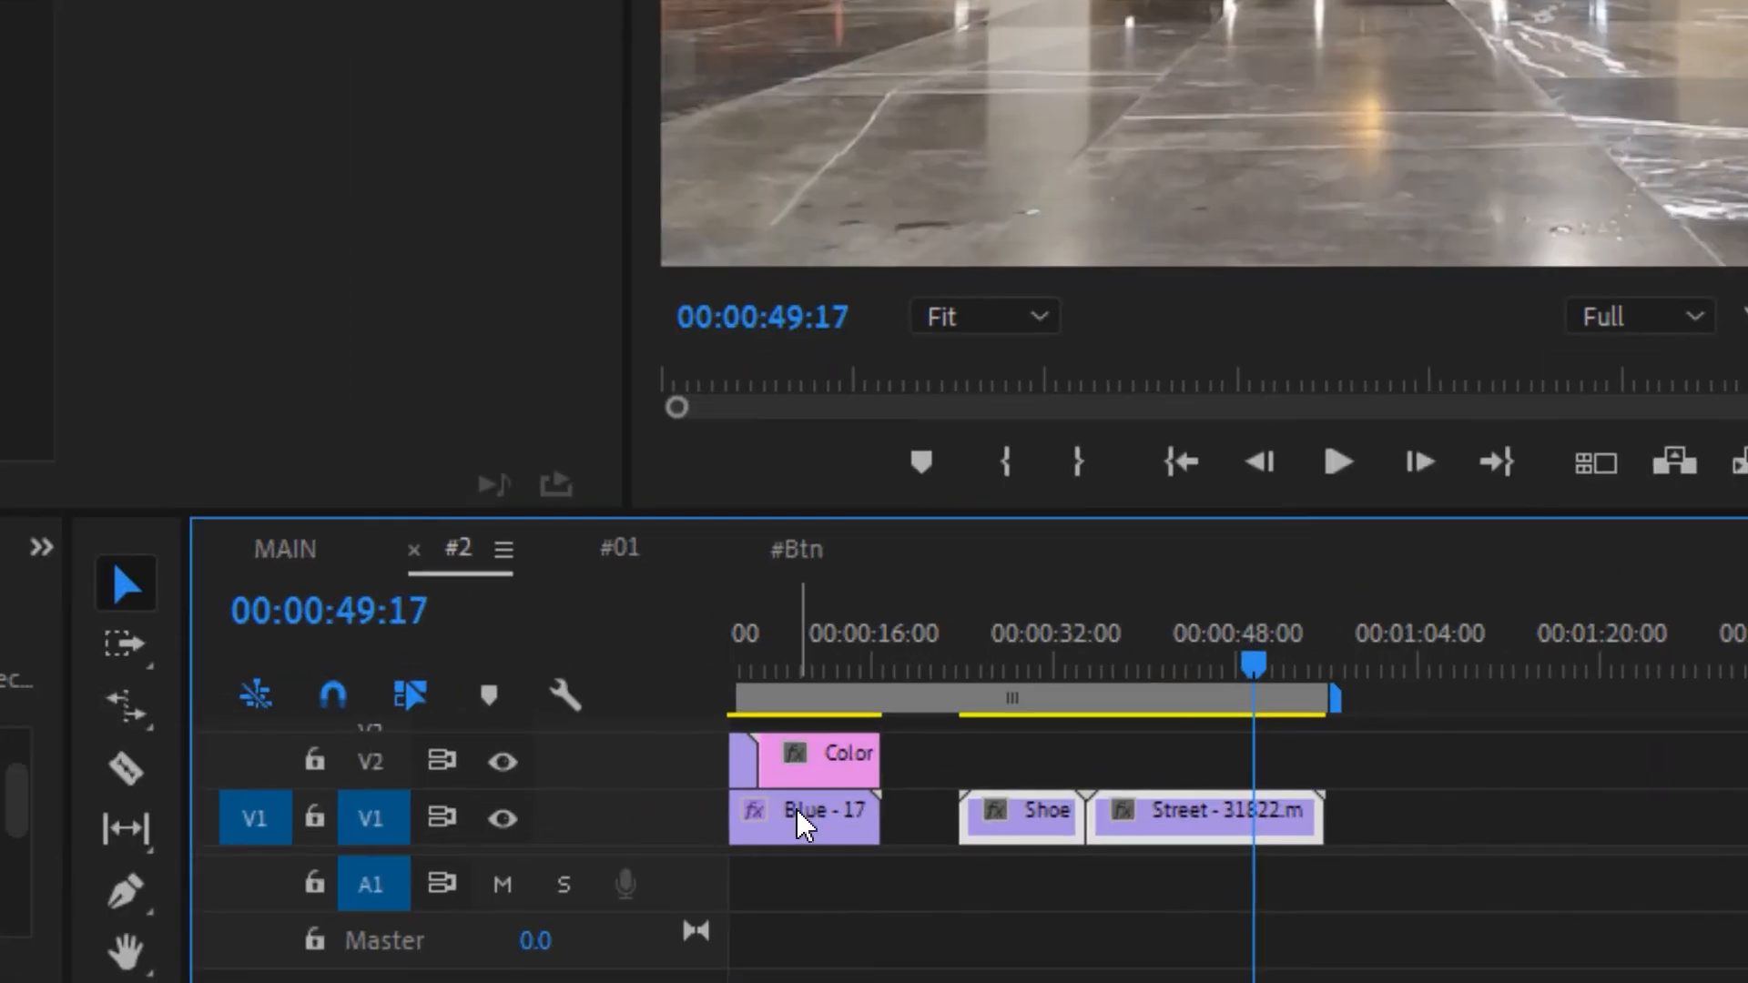
drag(833, 670, 827, 661)
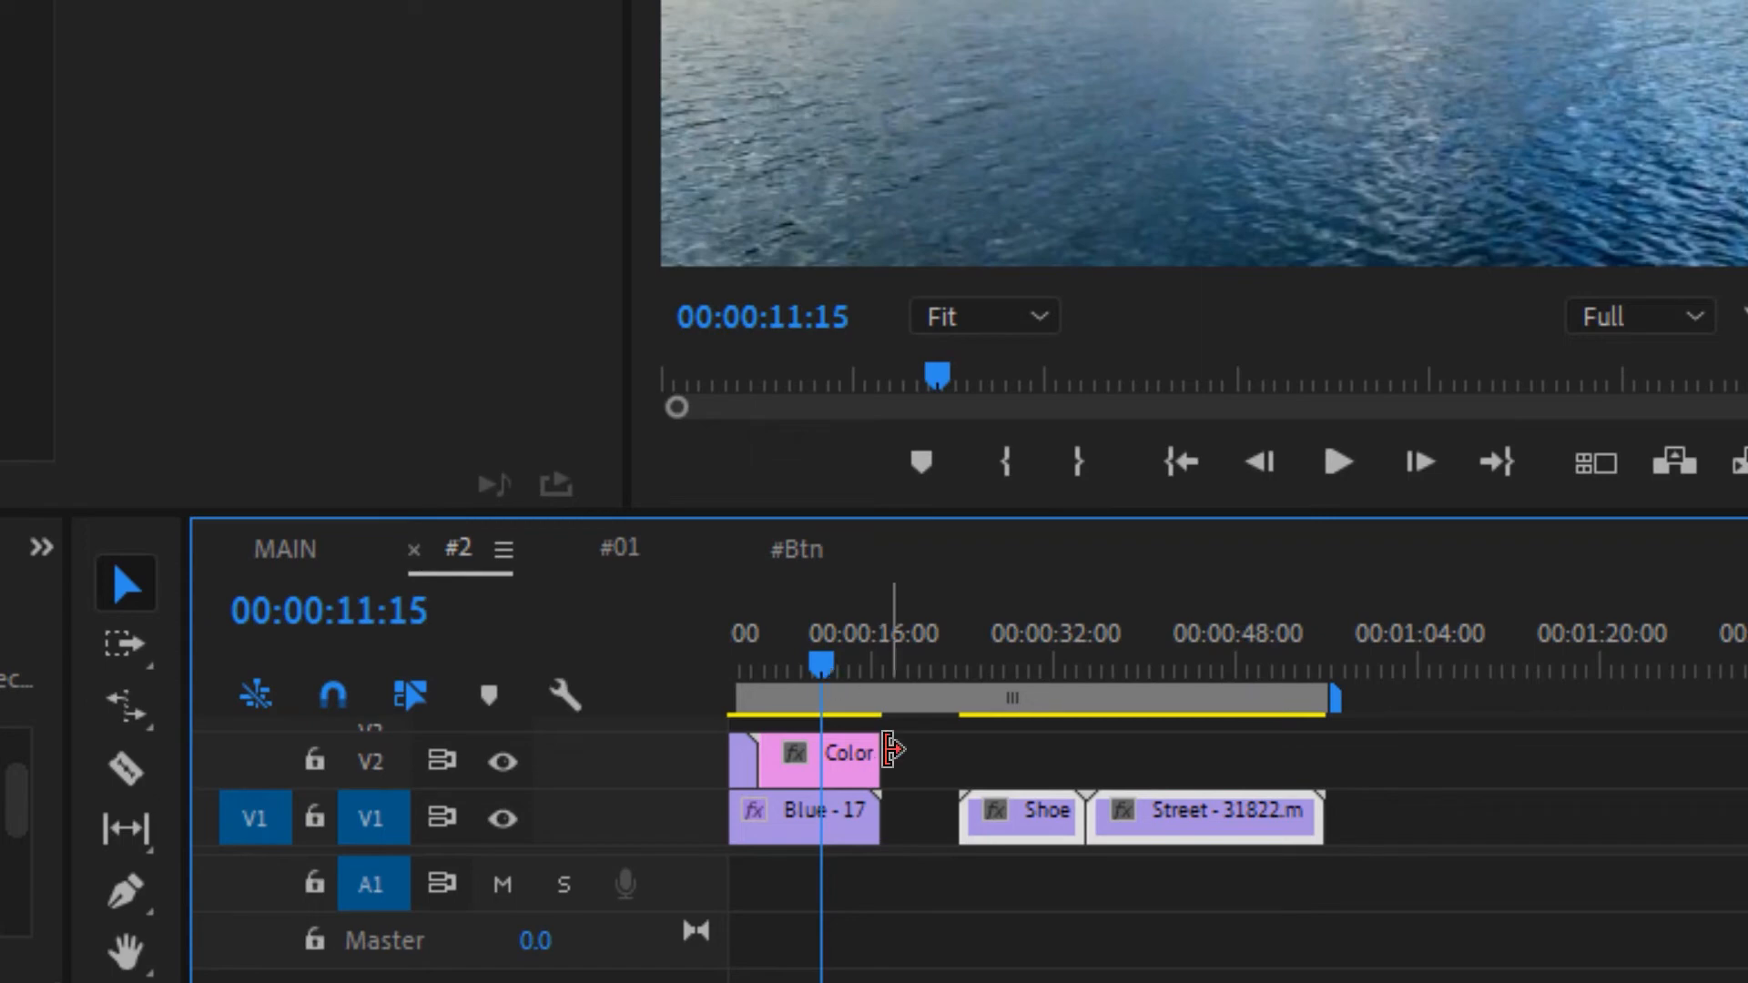
right_click(938, 822)
click(1006, 839)
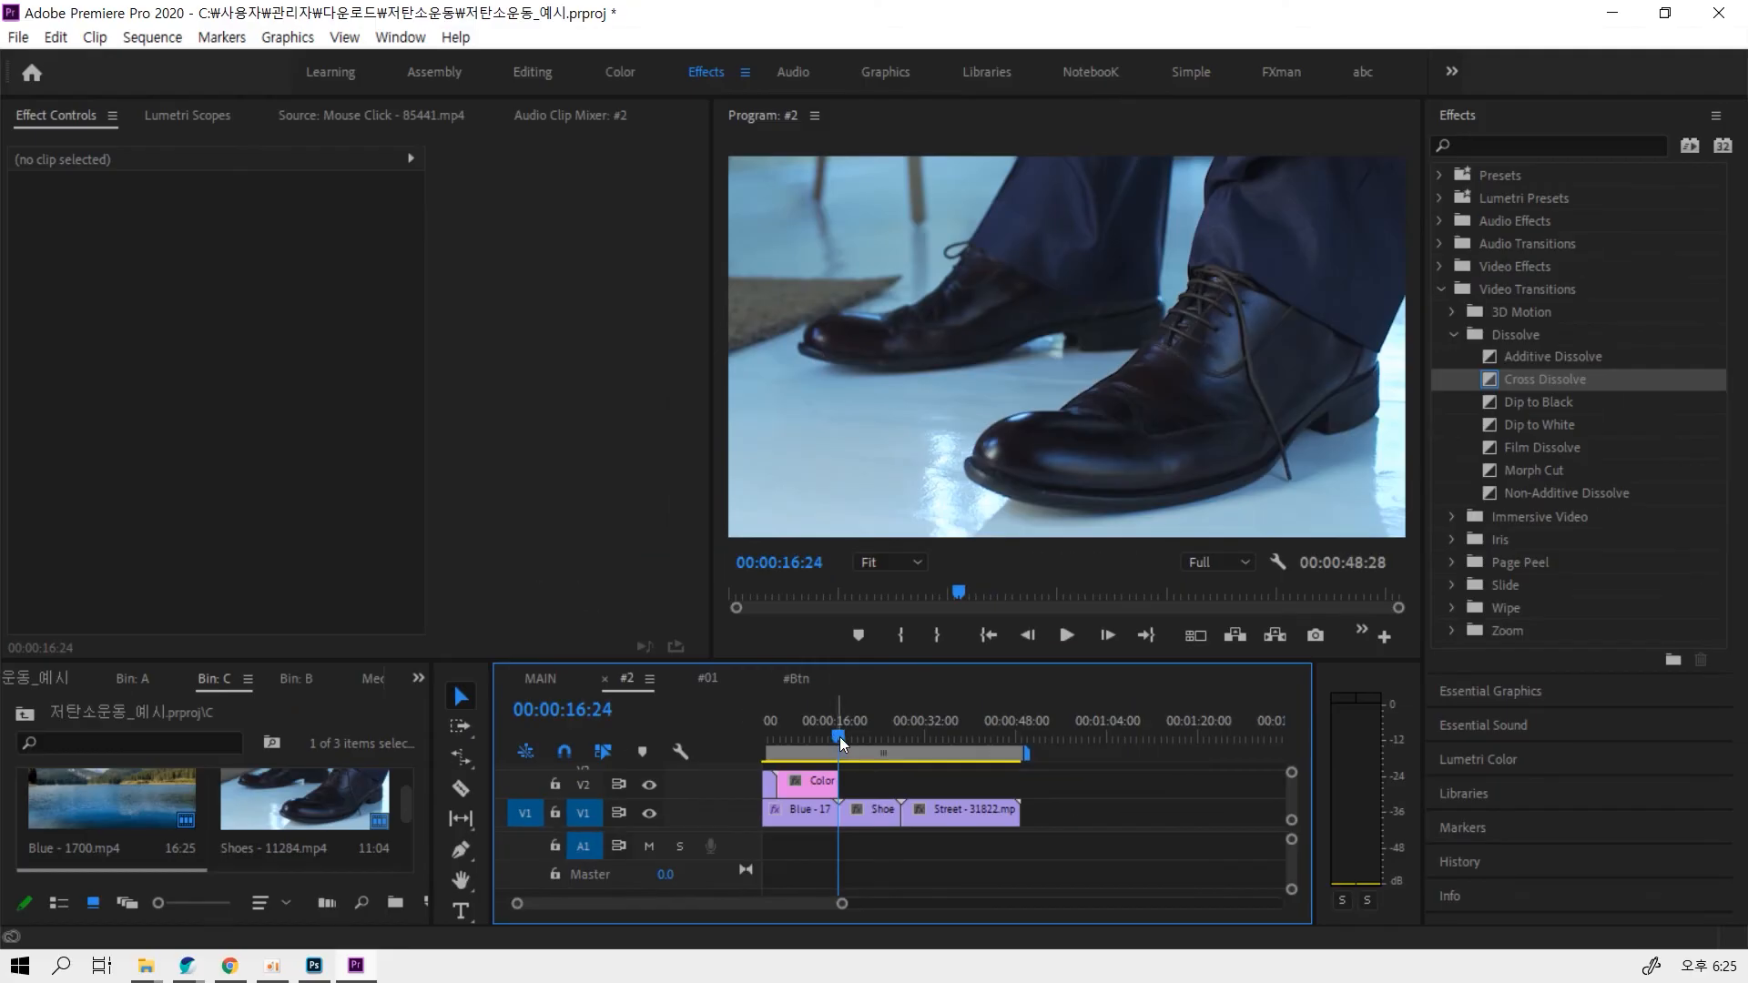
Apply the VR Spherical Blur transition from Immersive Video at the cut between the lake and shoes clips in #2
mouse_move(839, 736)
mouse_down()
mouse_move(871, 741)
mouse_move(832, 740)
mouse_up()
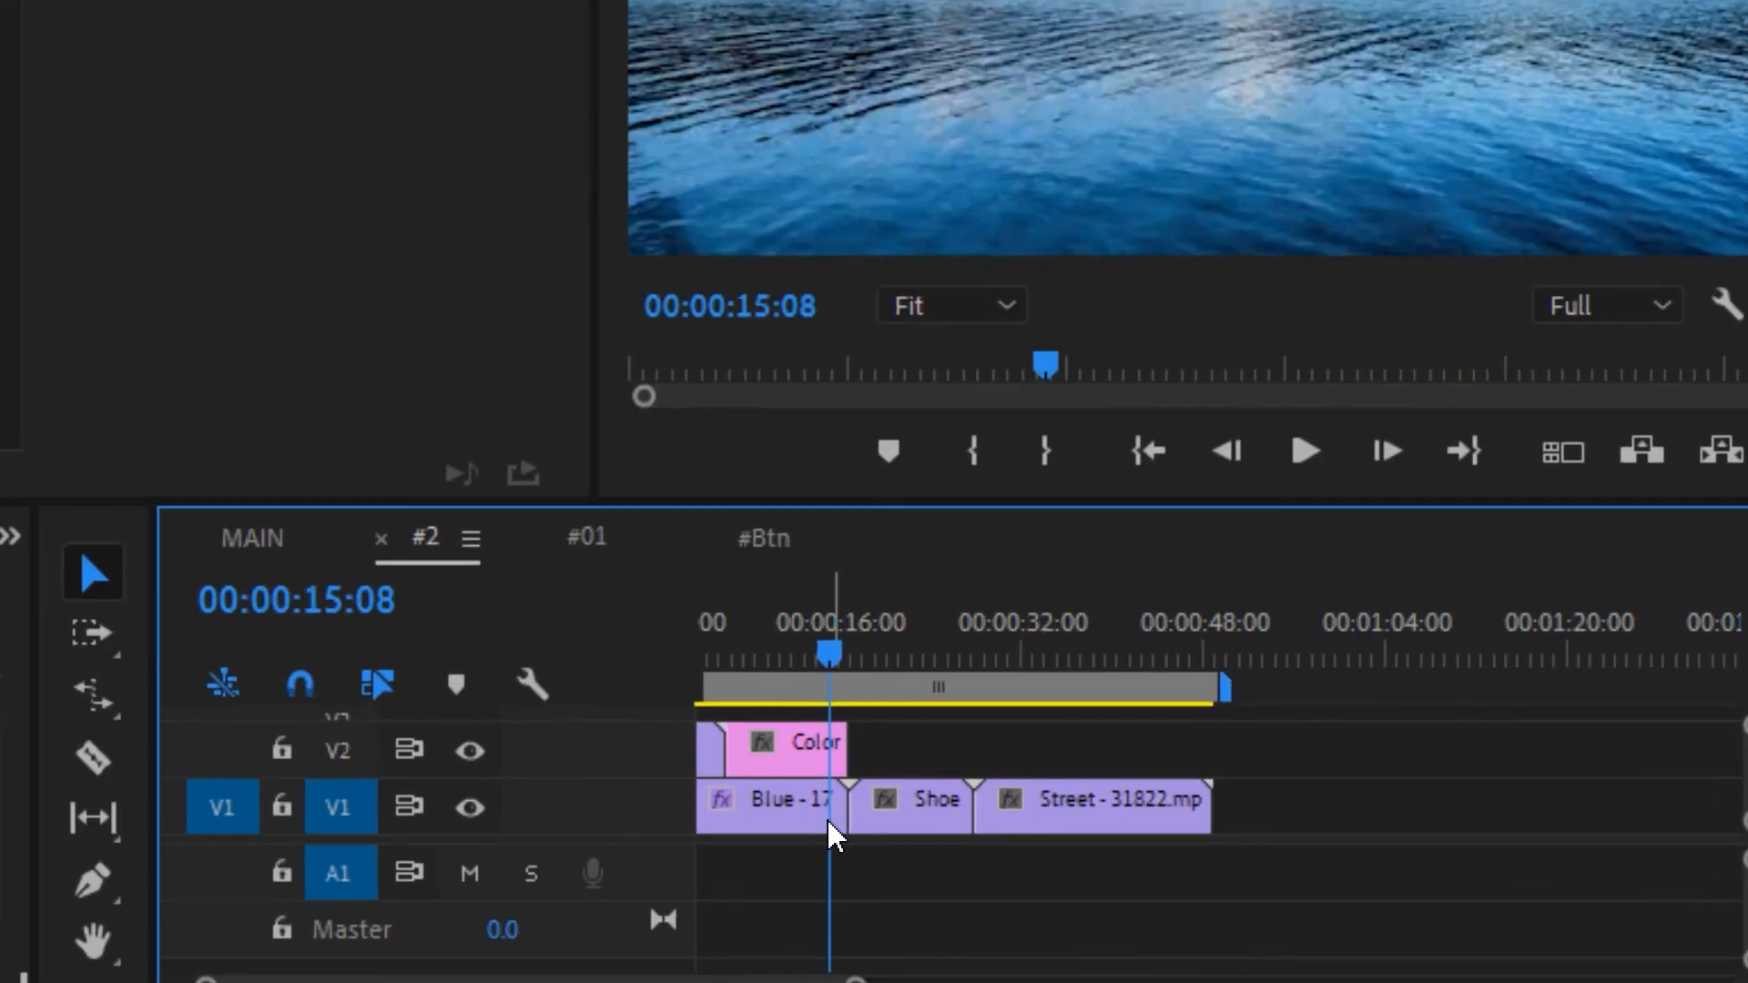
drag(830, 654, 881, 670)
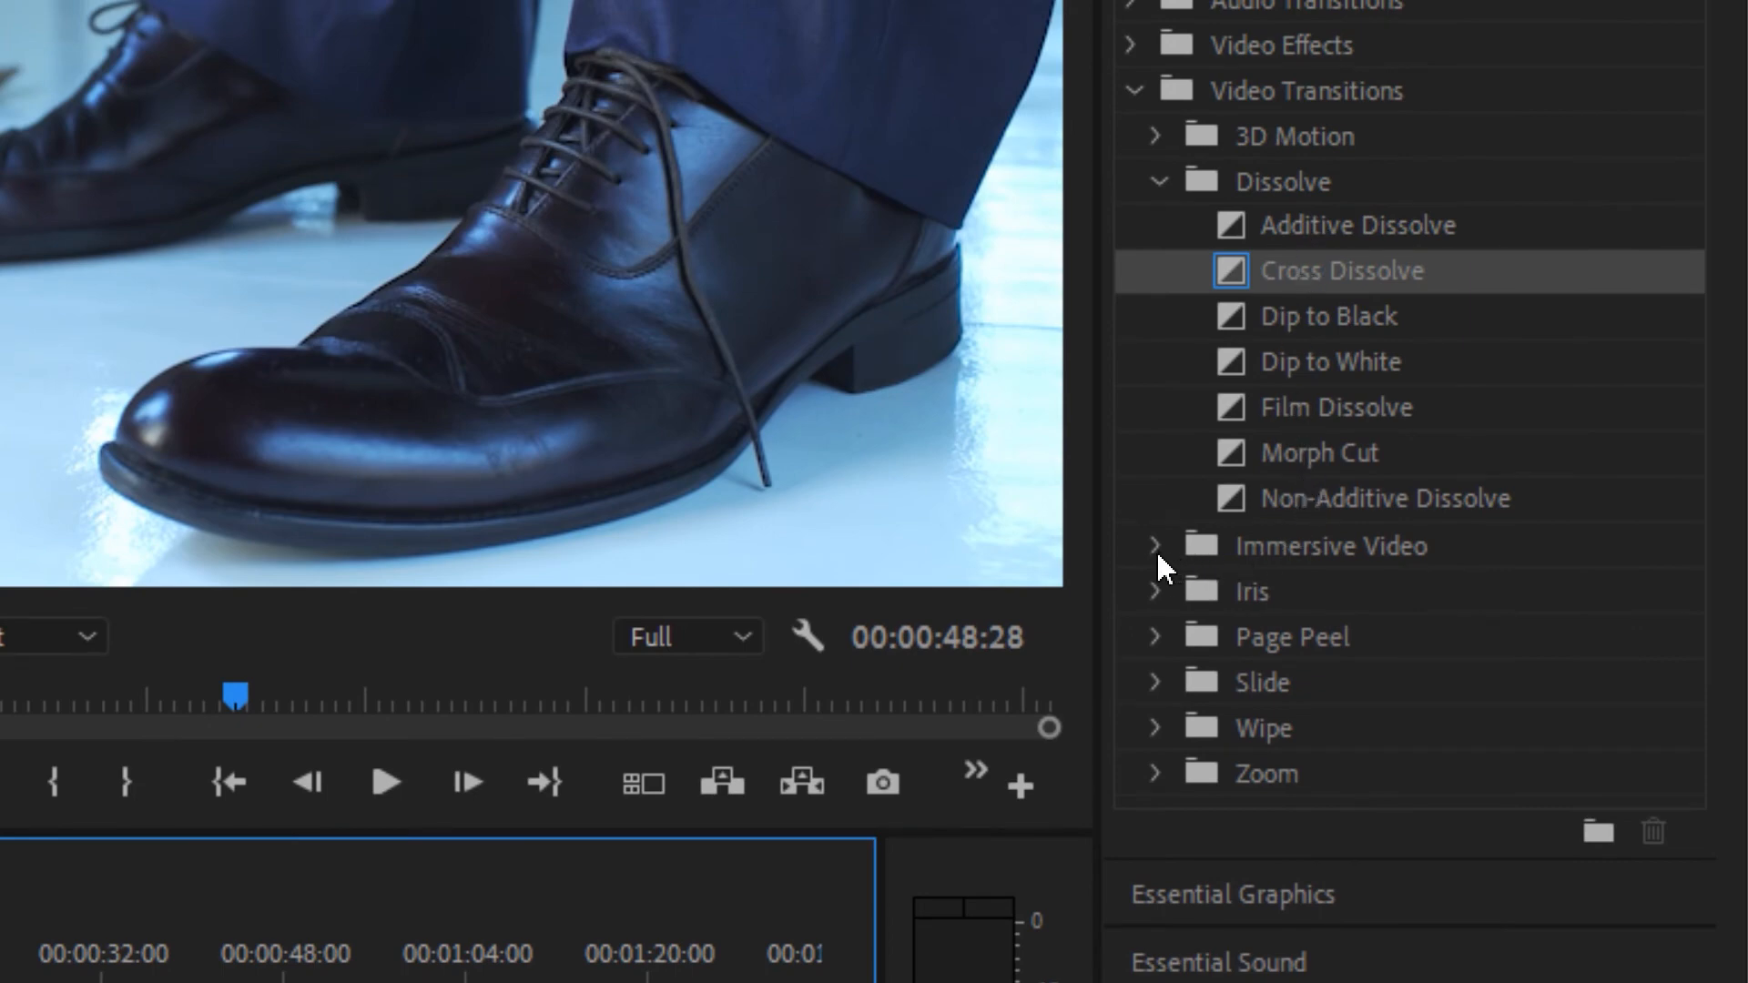
click(1156, 547)
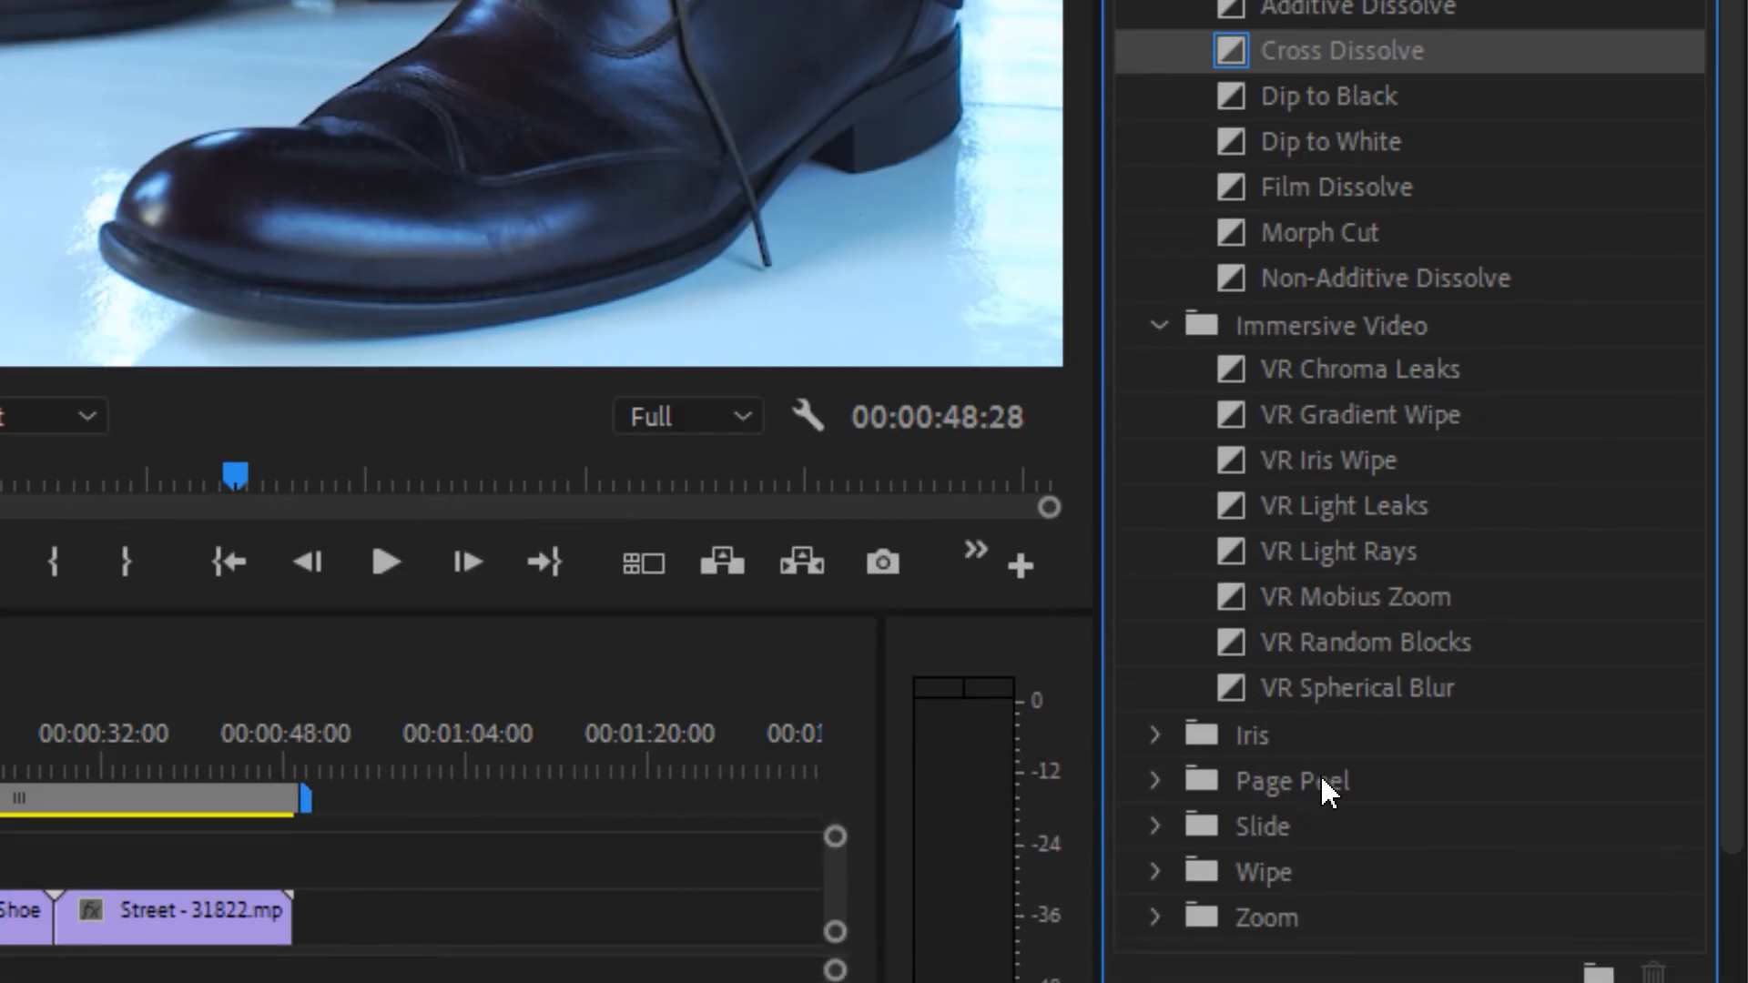
drag(1315, 692, 733, 663)
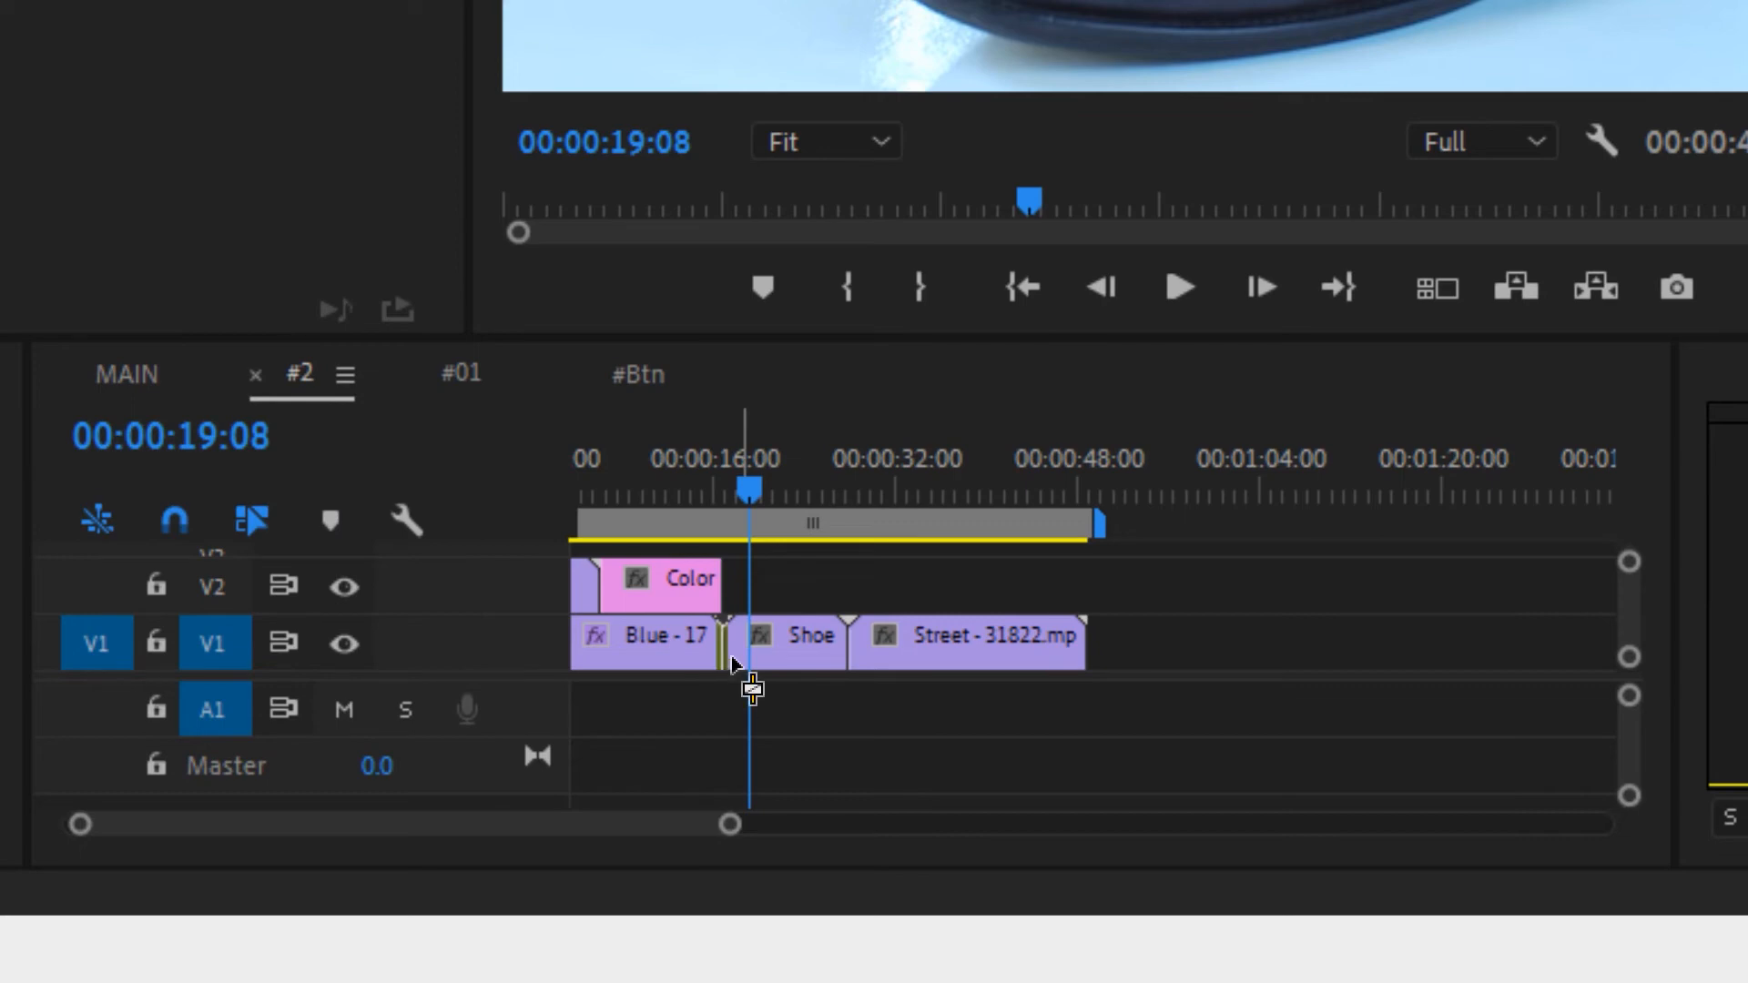
drag(733, 662, 734, 665)
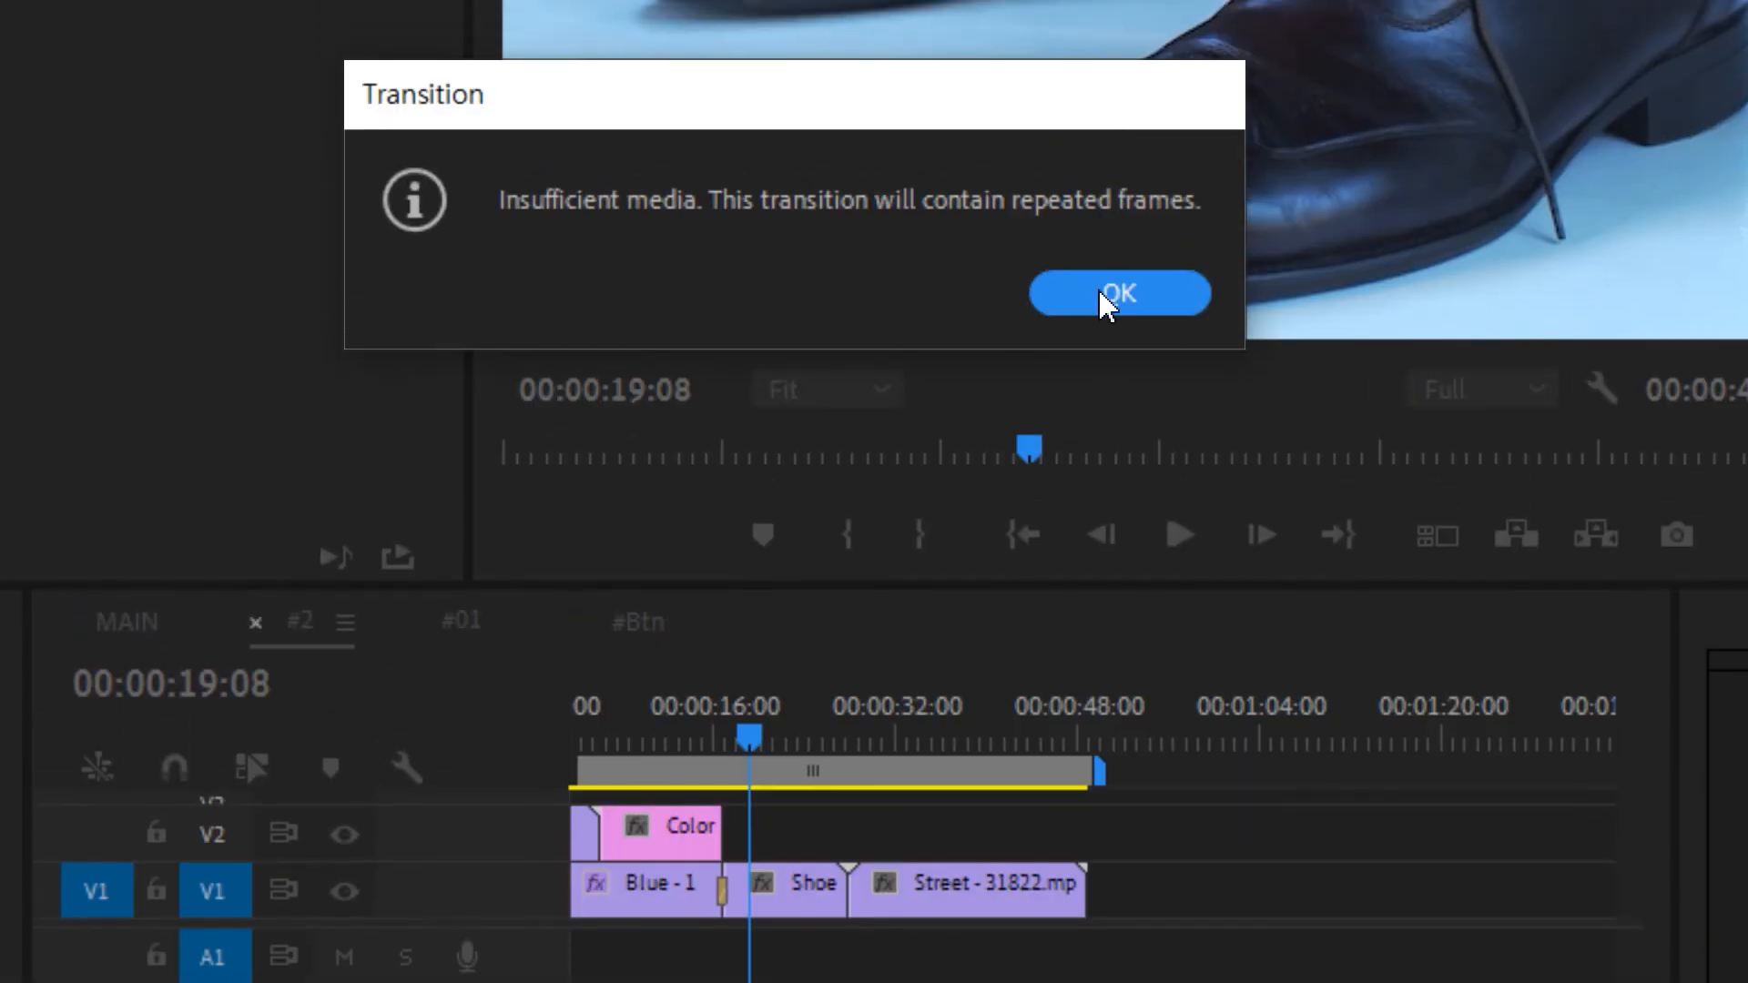
click(1104, 51)
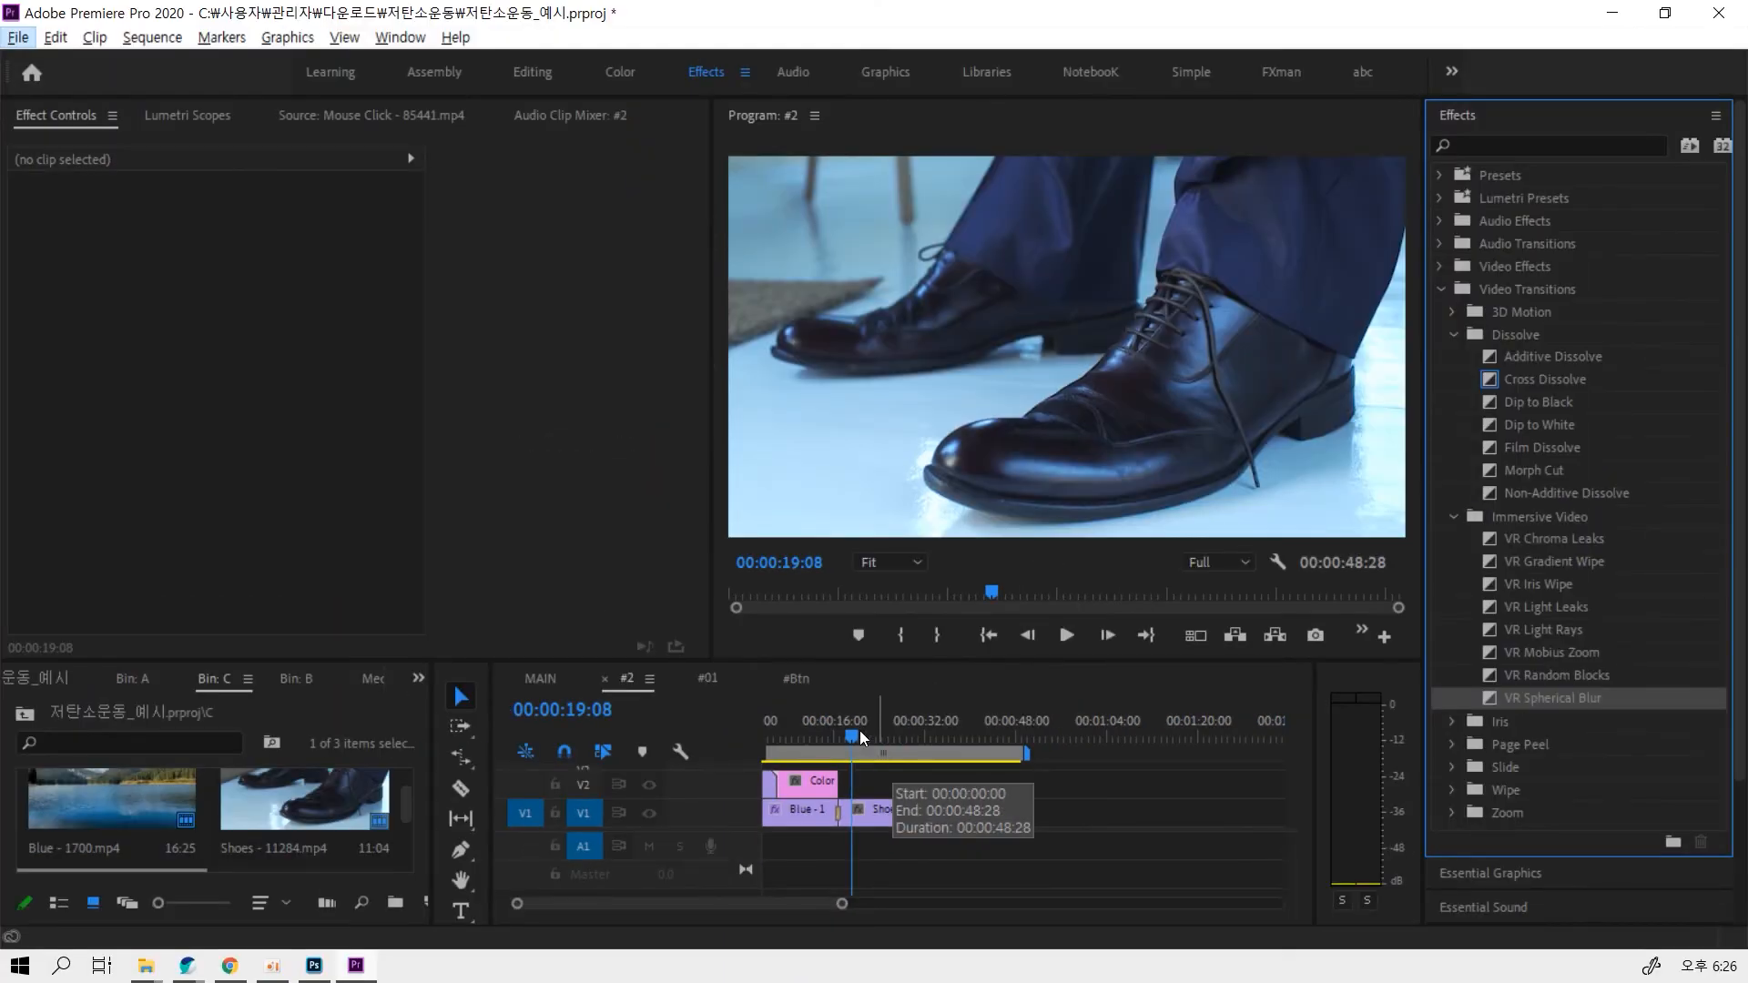
Apply the Cross Zoom transition at the cut between the shoes and street clips in #2
mouse_move(862, 737)
mouse_down()
mouse_move(831, 737)
mouse_move(888, 737)
mouse_up()
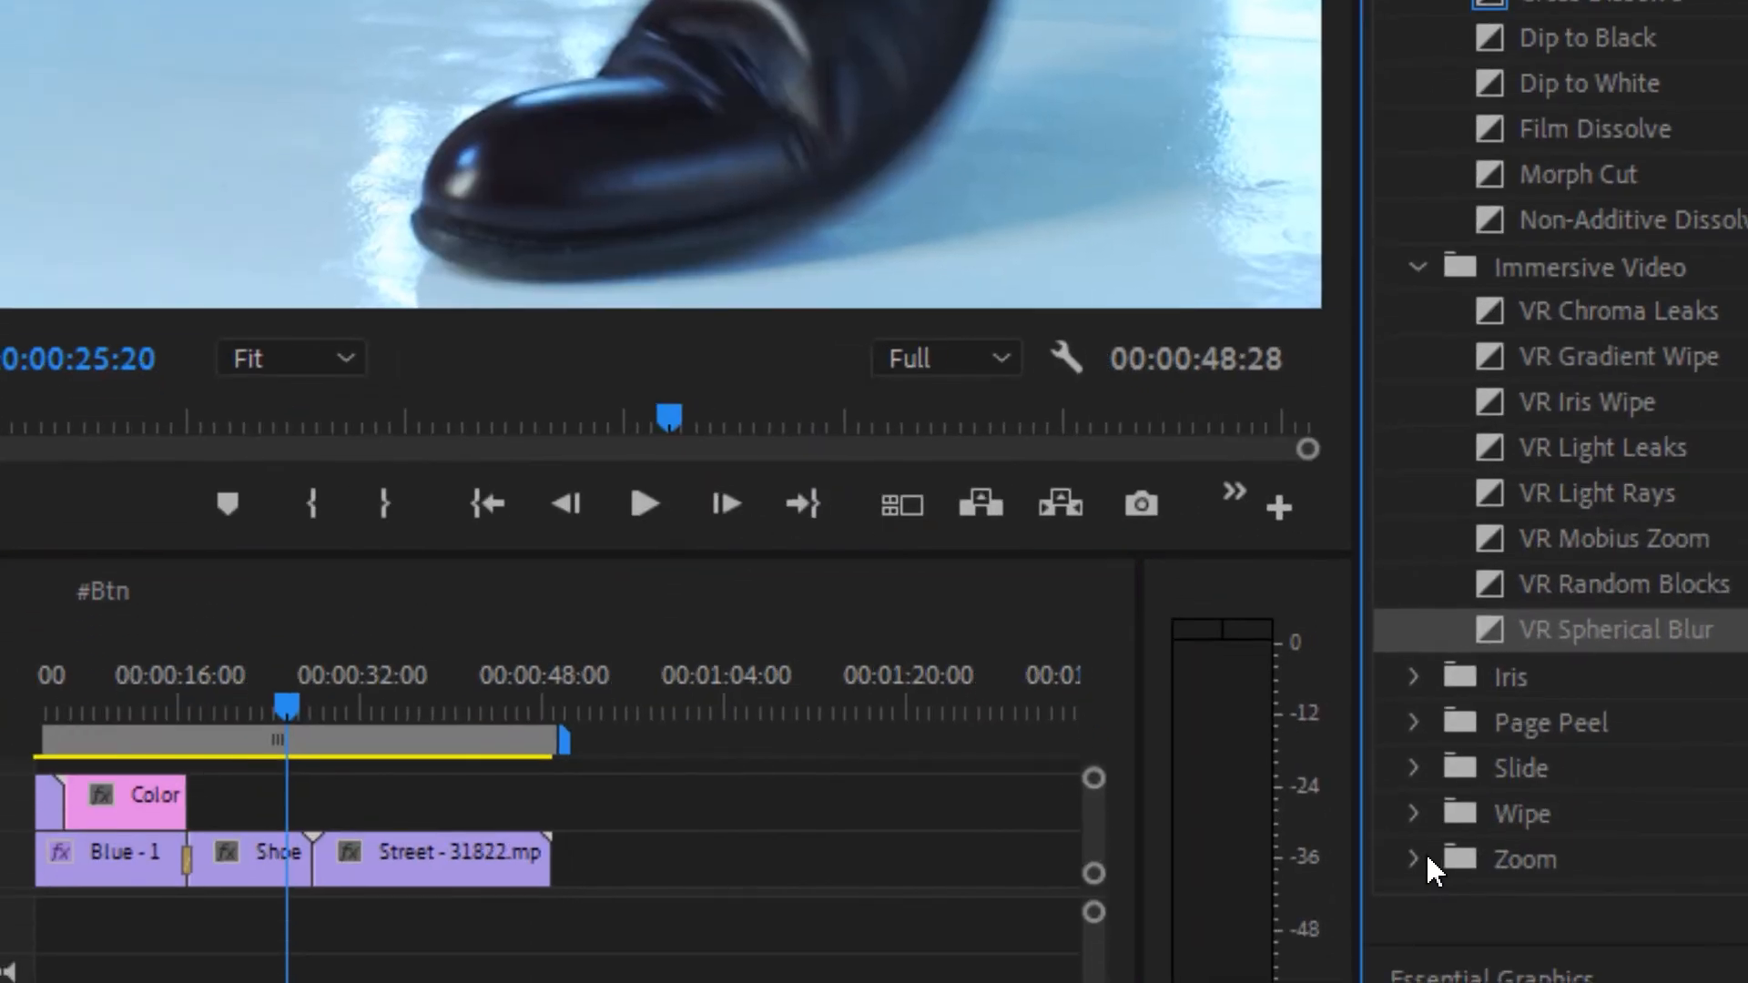
click(1429, 861)
drag(1512, 902, 368, 909)
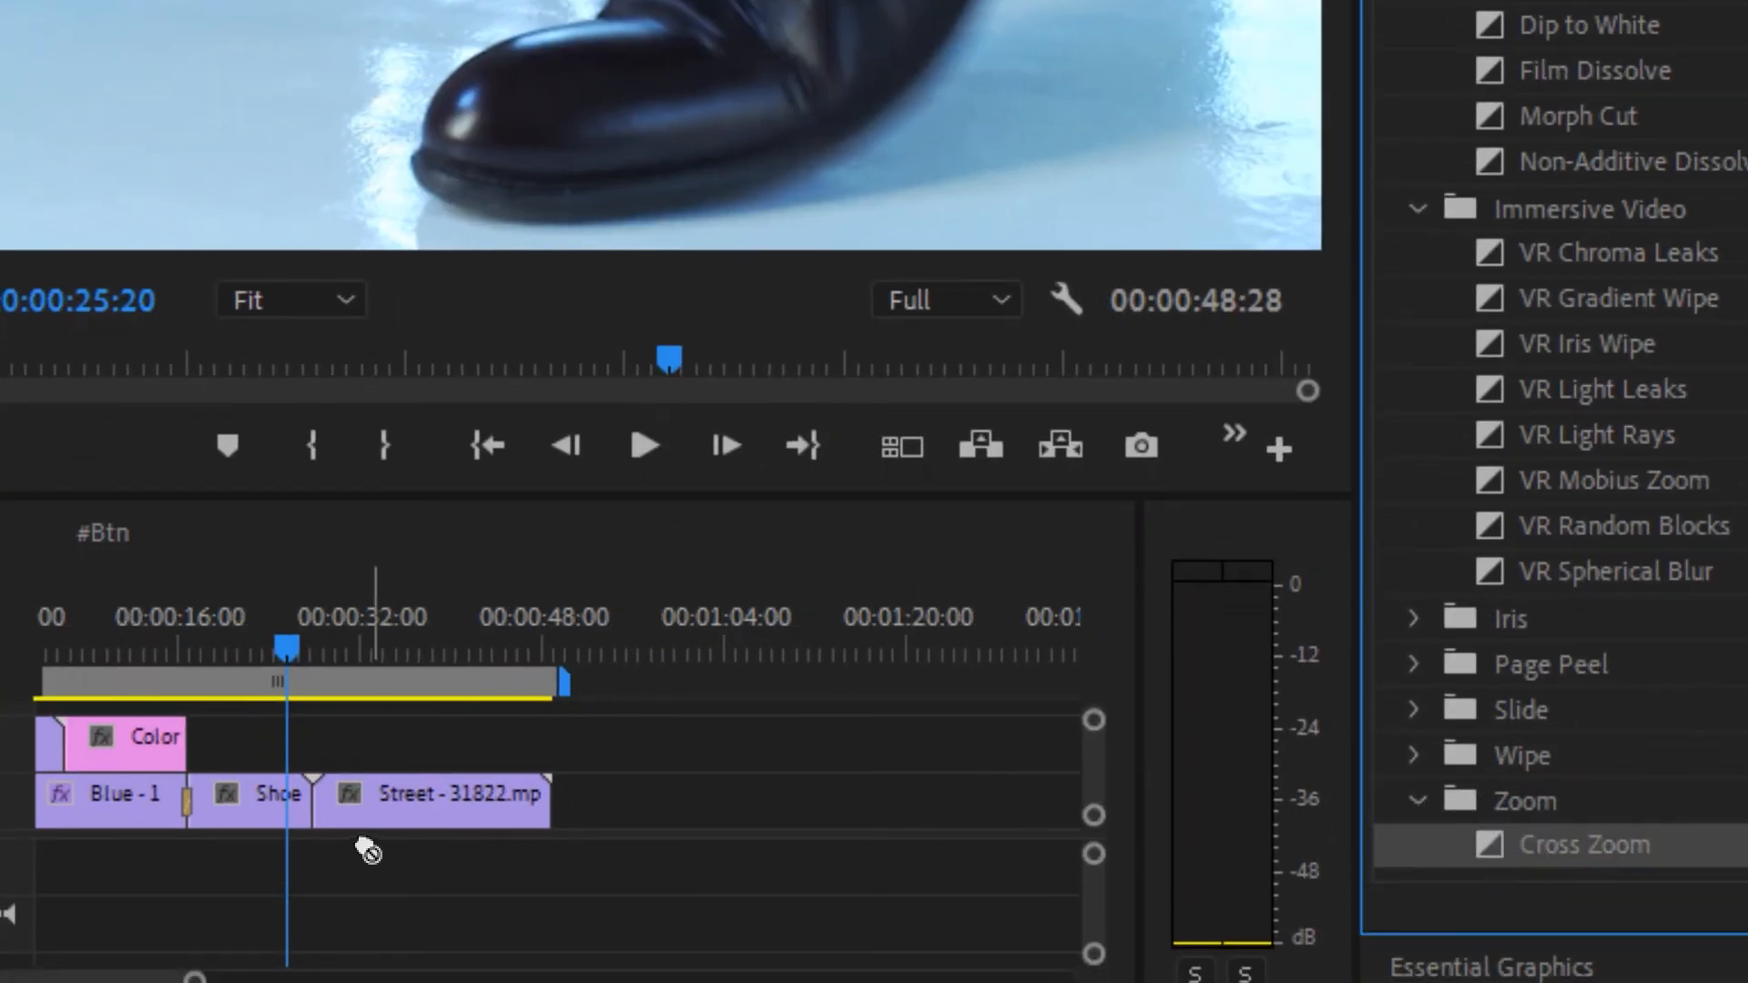
drag(365, 845, 323, 819)
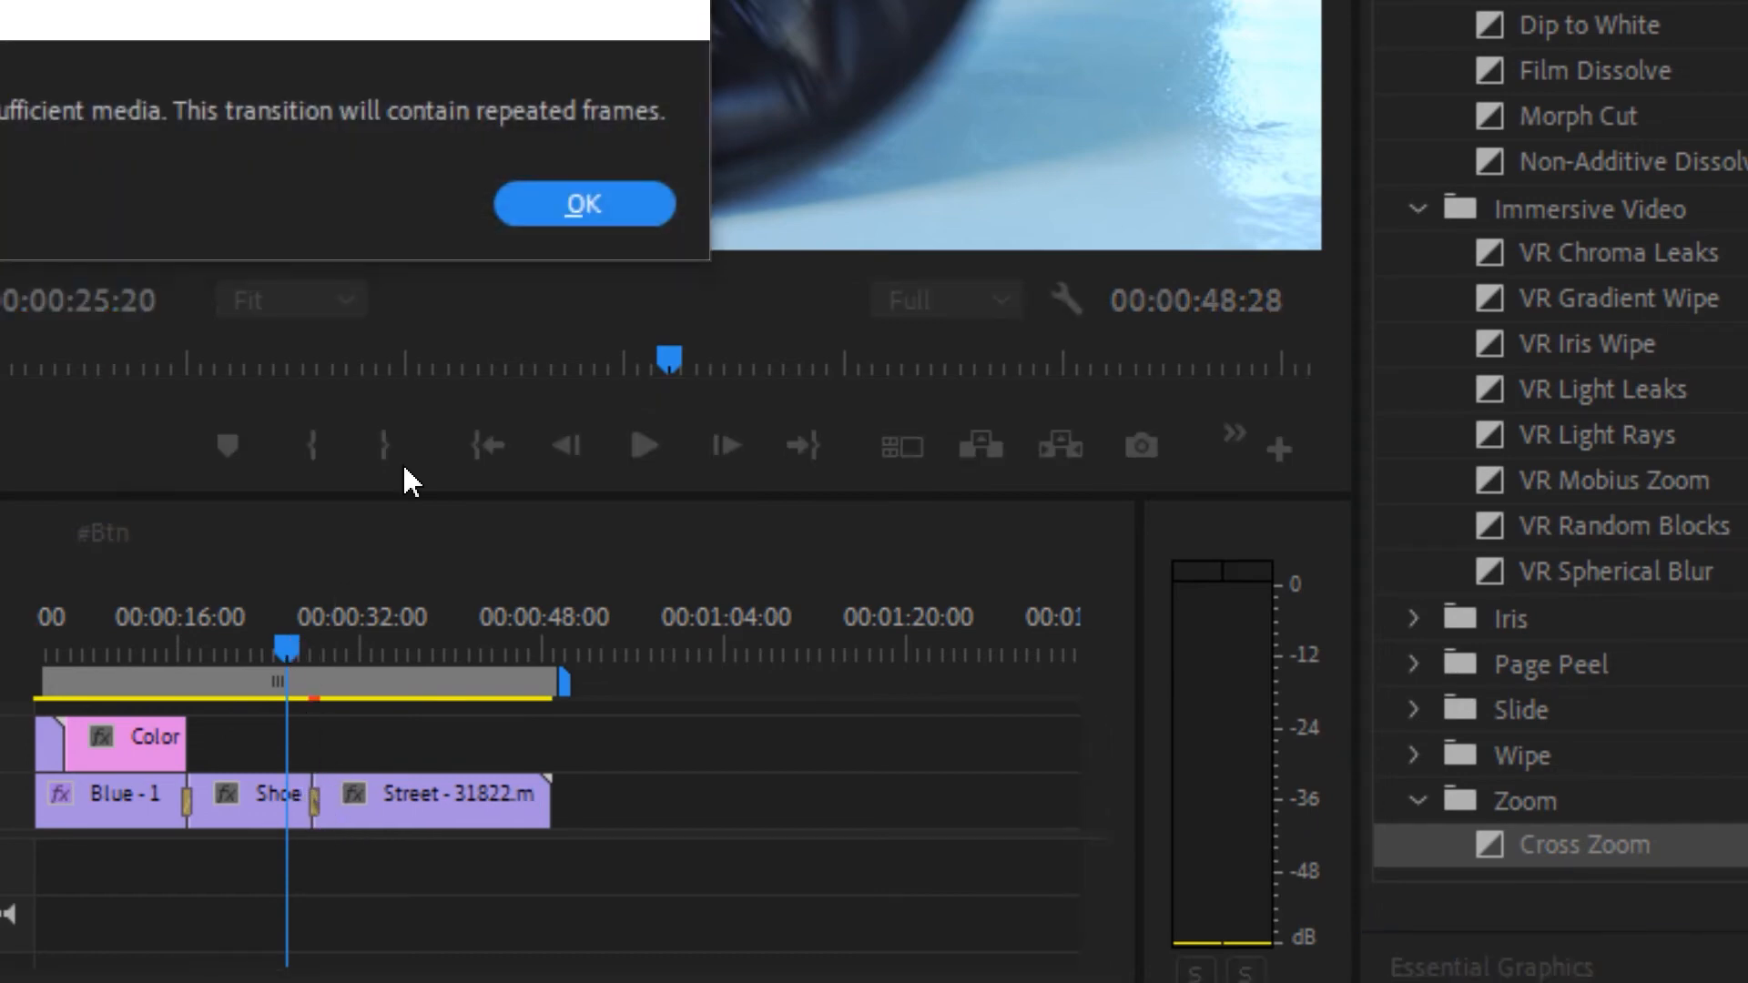
click(541, 215)
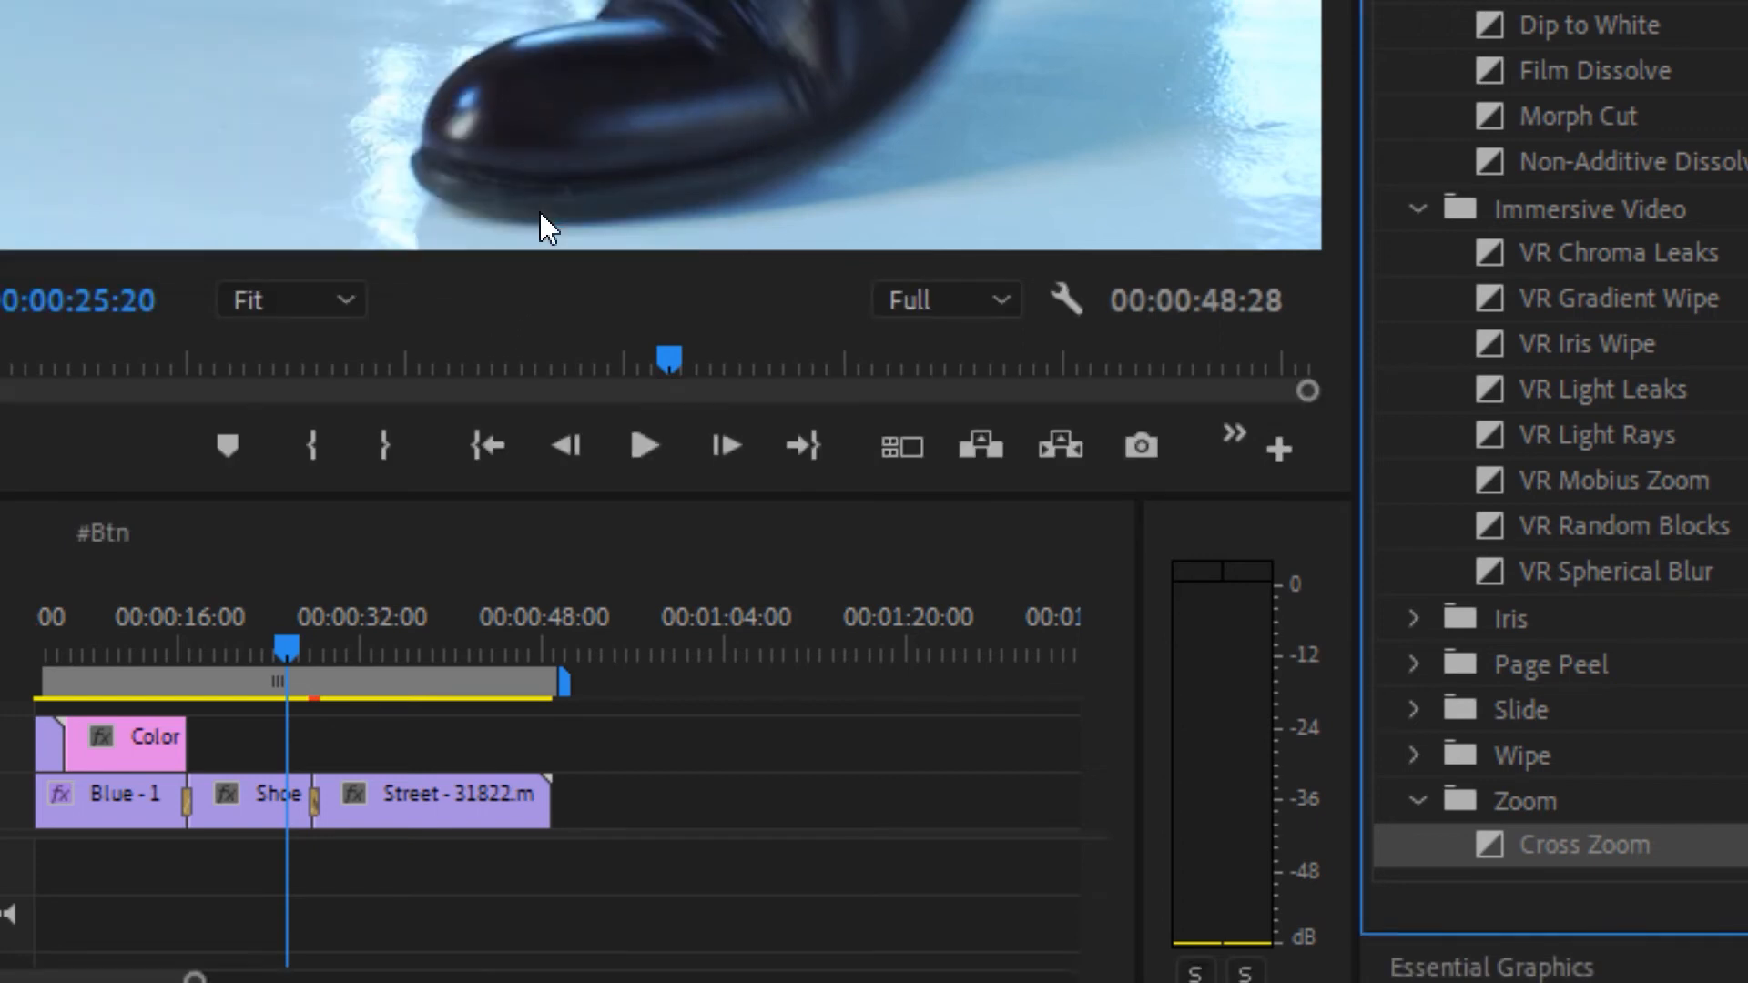
Lengthen the Cross Zoom transition to 00:00:01:10 and centre it on the cut between shoes and street
key(equal)
key(equal)
click(674, 814)
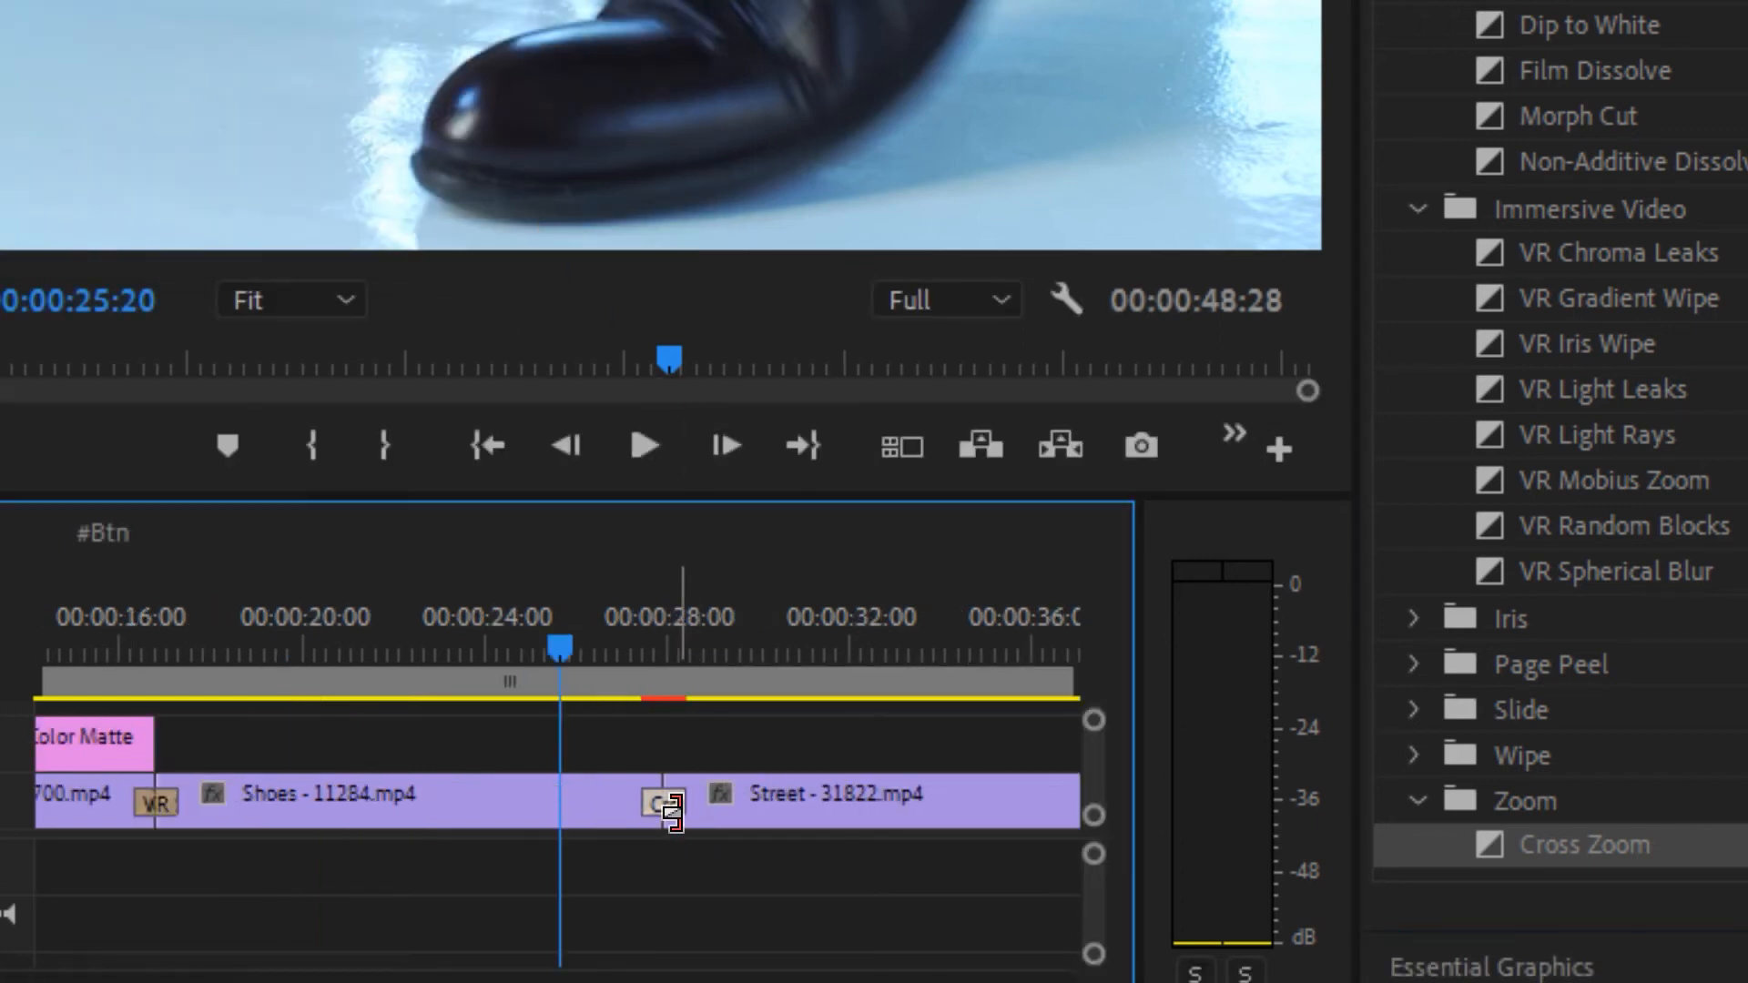
drag(666, 805, 690, 805)
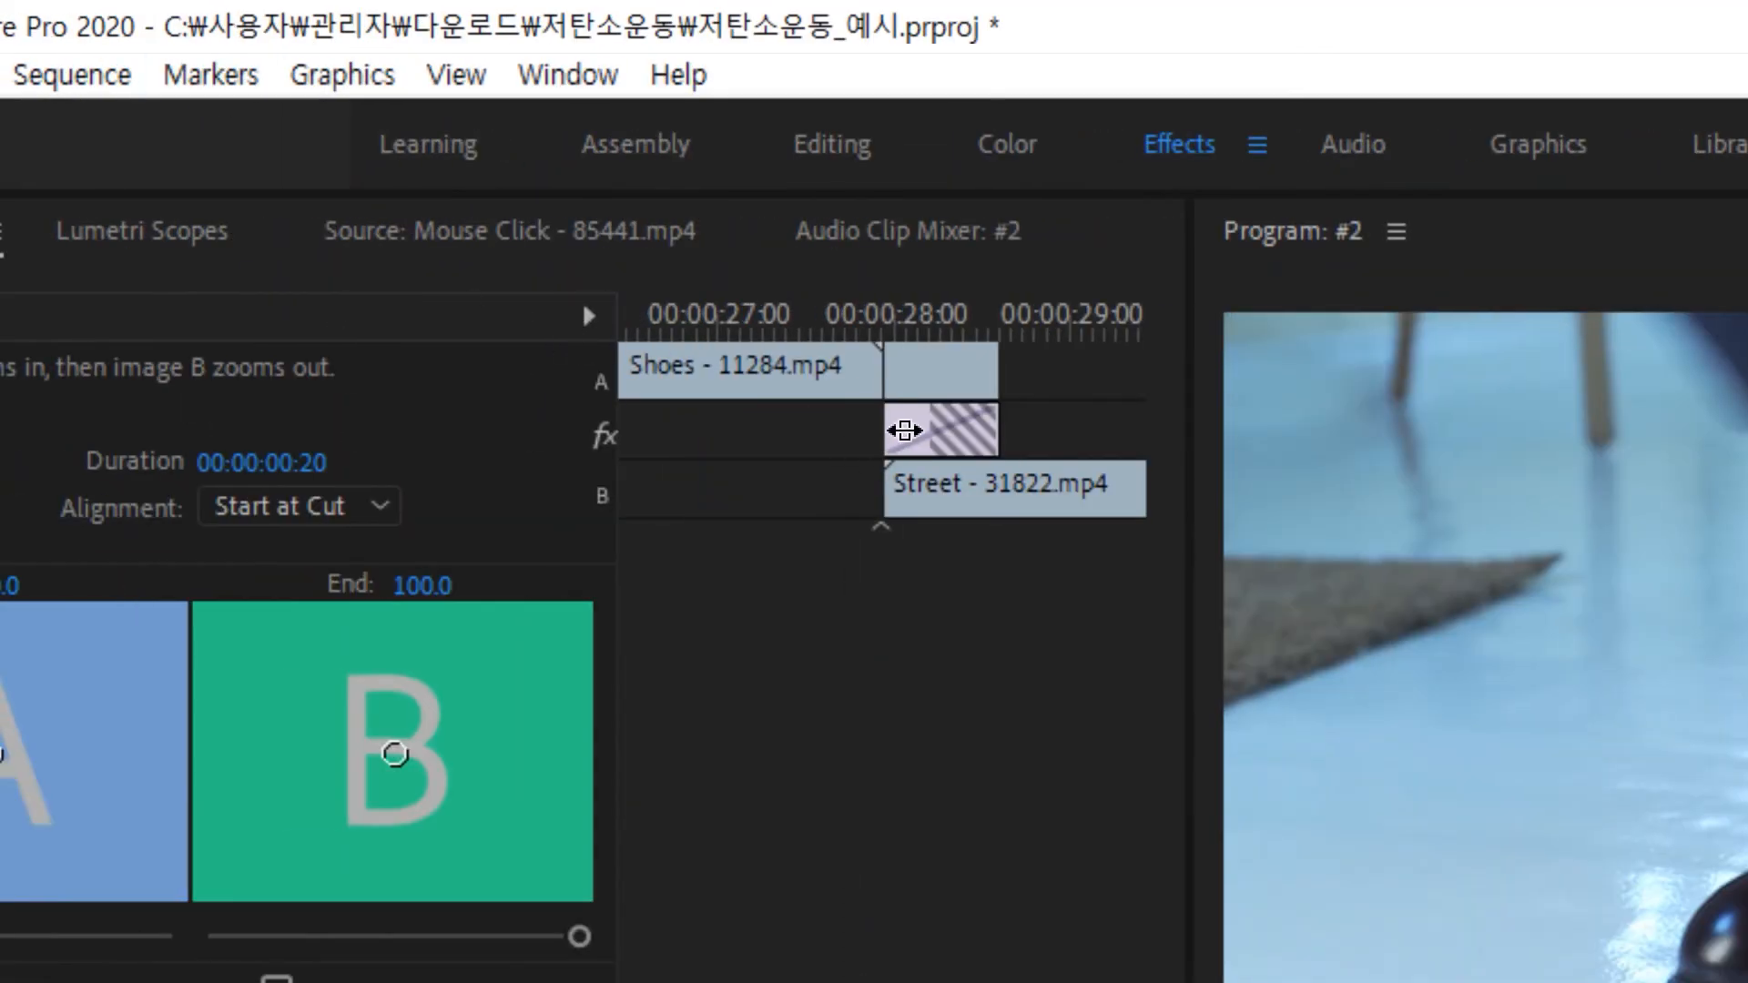
drag(897, 428, 765, 451)
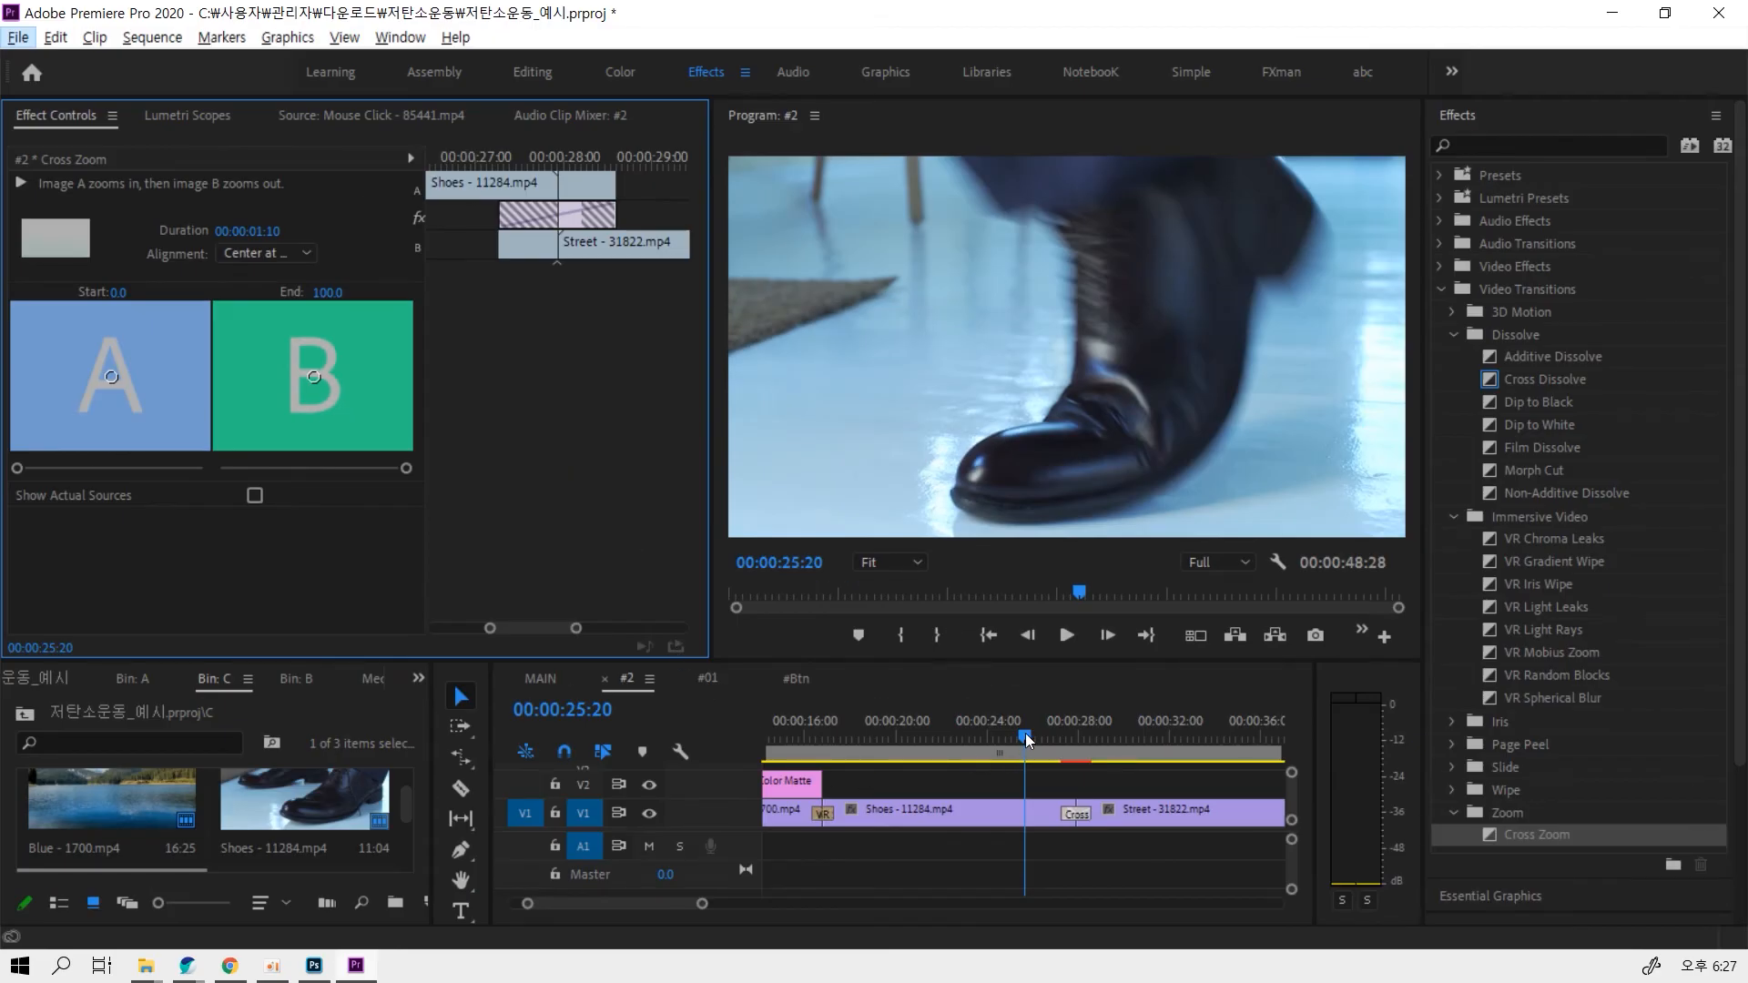
Scrub #2 to 00:00:26:19 ahead of the Cross Zoom, then render and play the sequence from its start to 00:00:05:19
mouse_move(1026, 739)
mouse_down()
mouse_move(1103, 739)
mouse_move(964, 739)
mouse_move(1116, 738)
mouse_move(1030, 740)
mouse_move(1045, 740)
mouse_up()
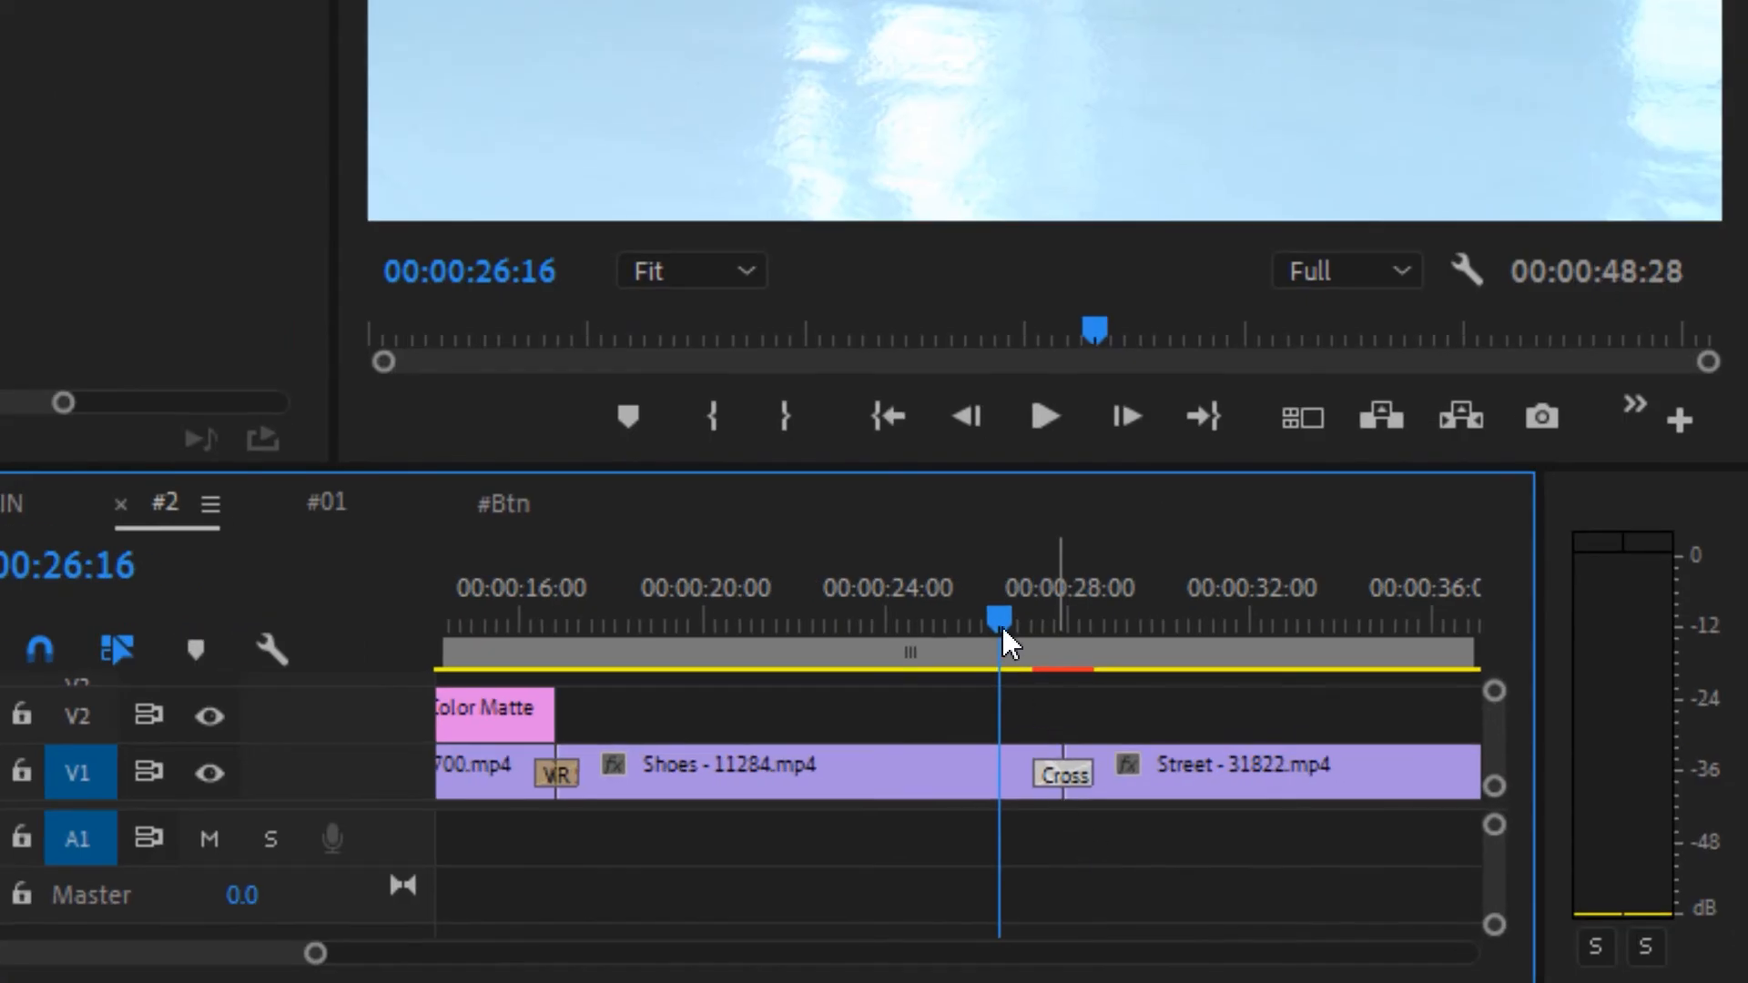
drag(1001, 621, 1005, 621)
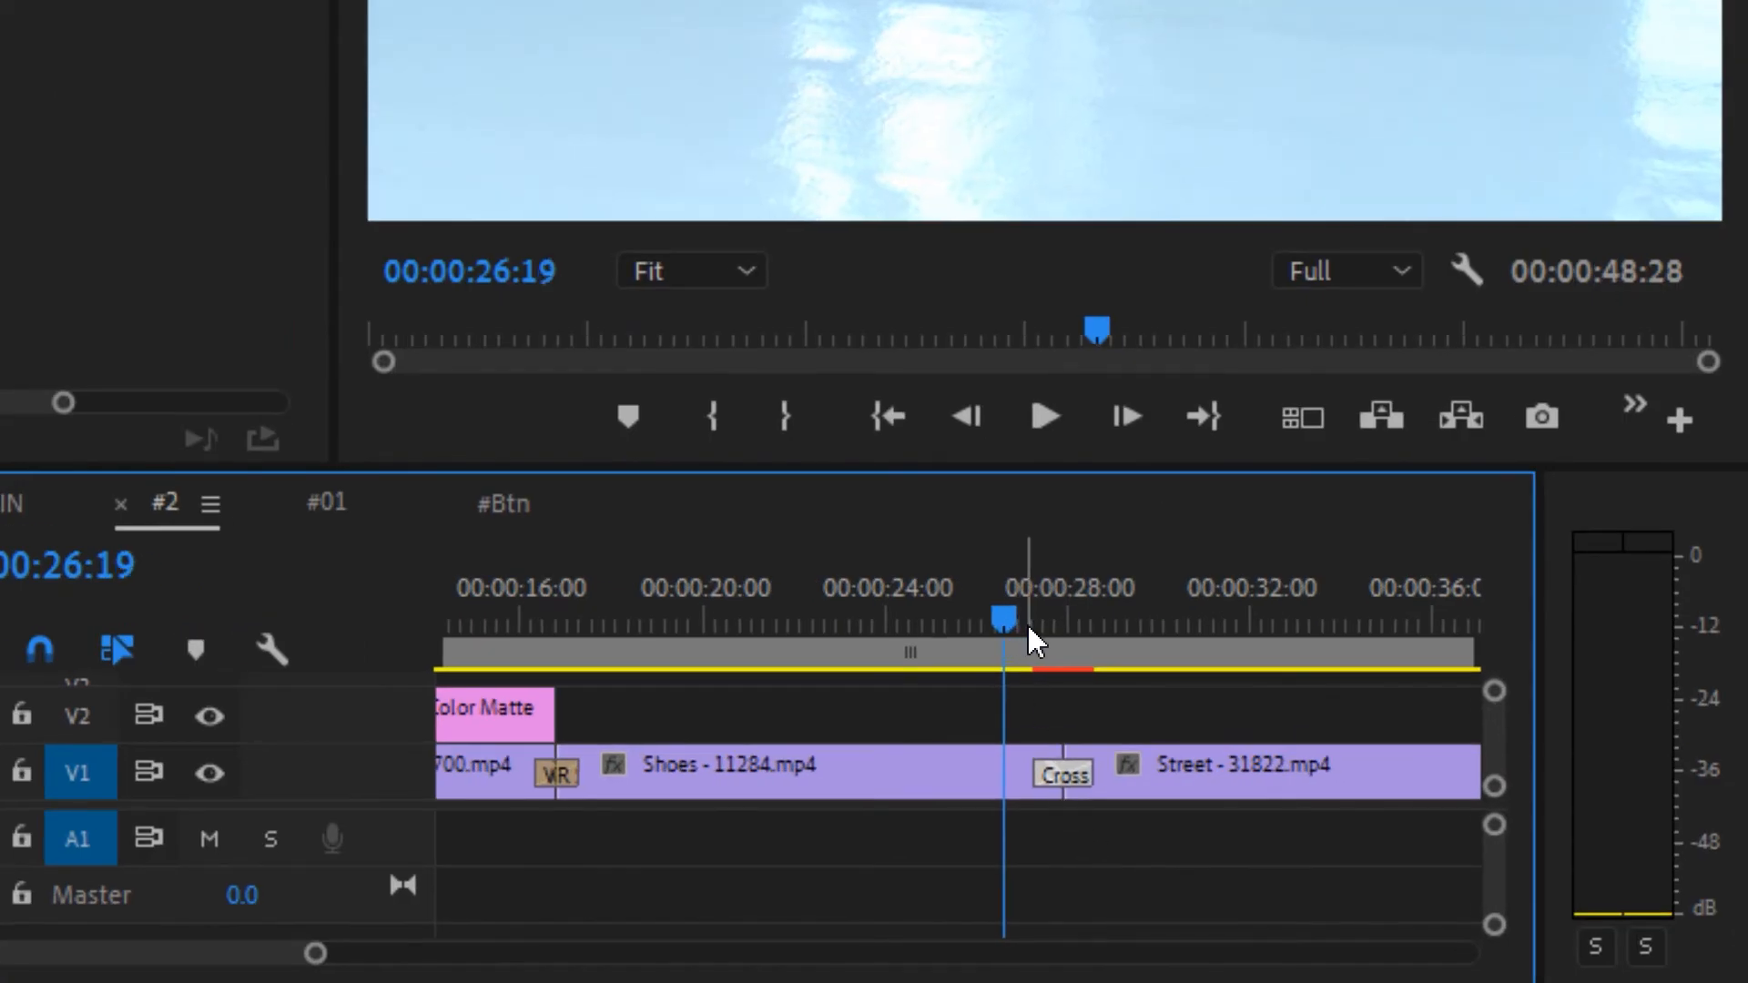
key(Return)
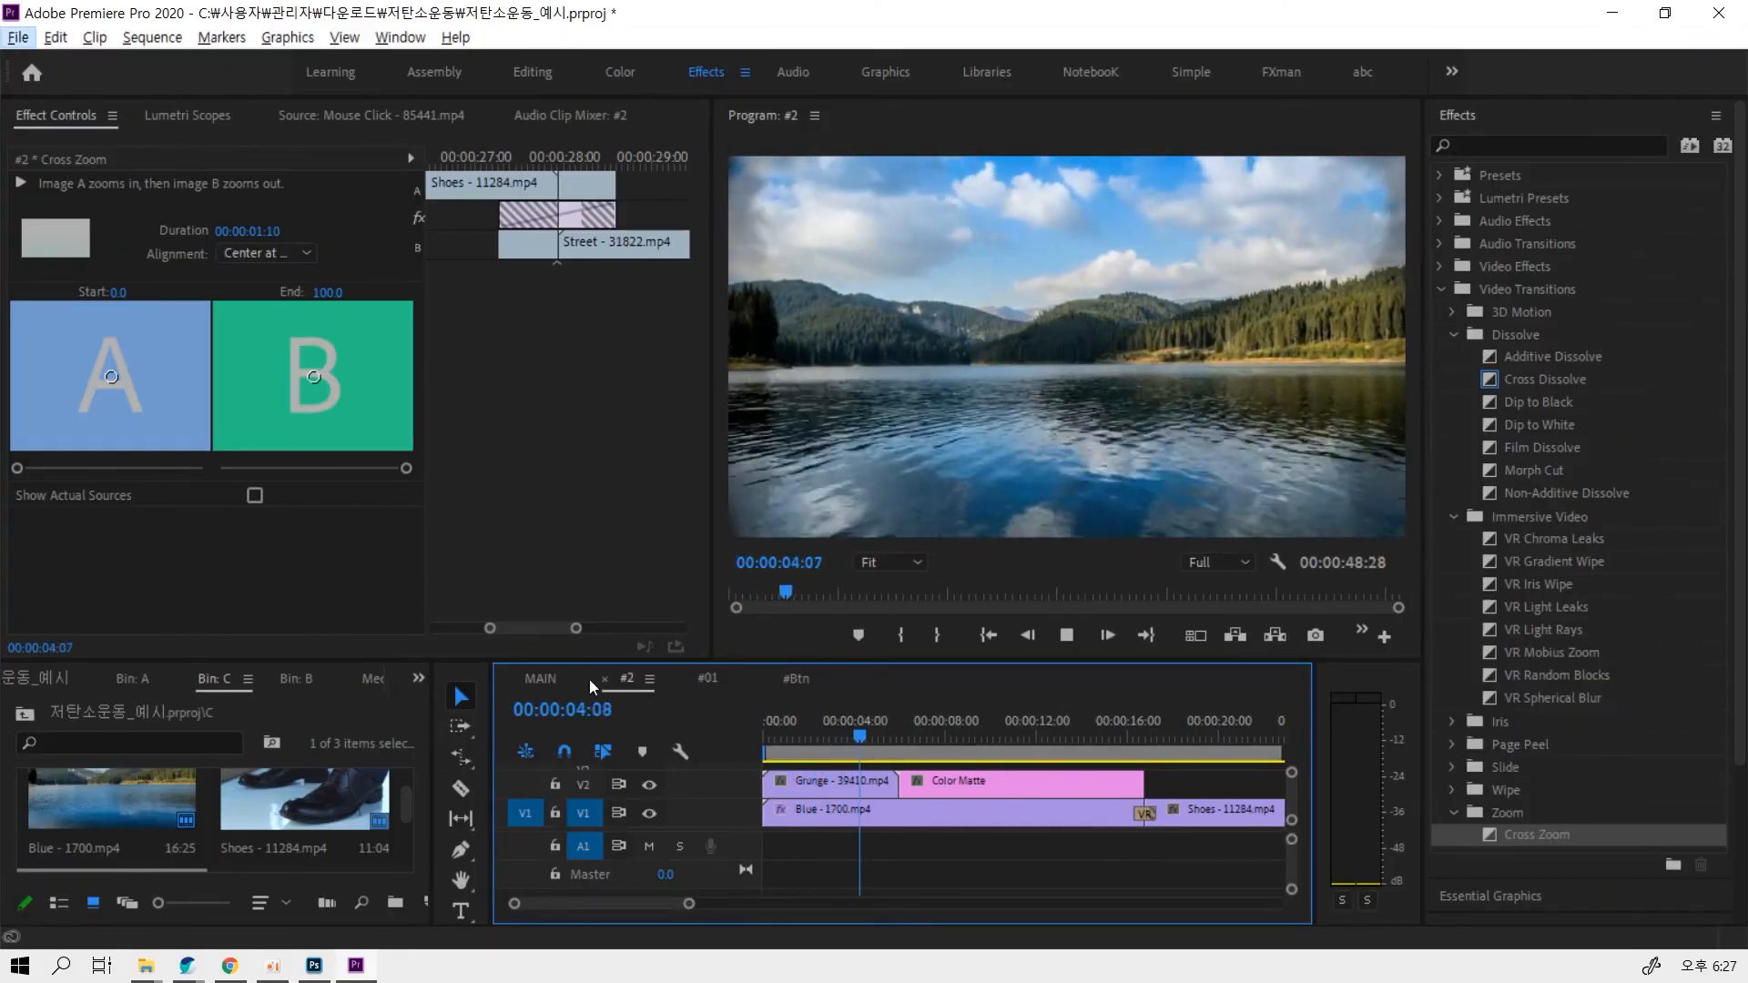
click(1069, 637)
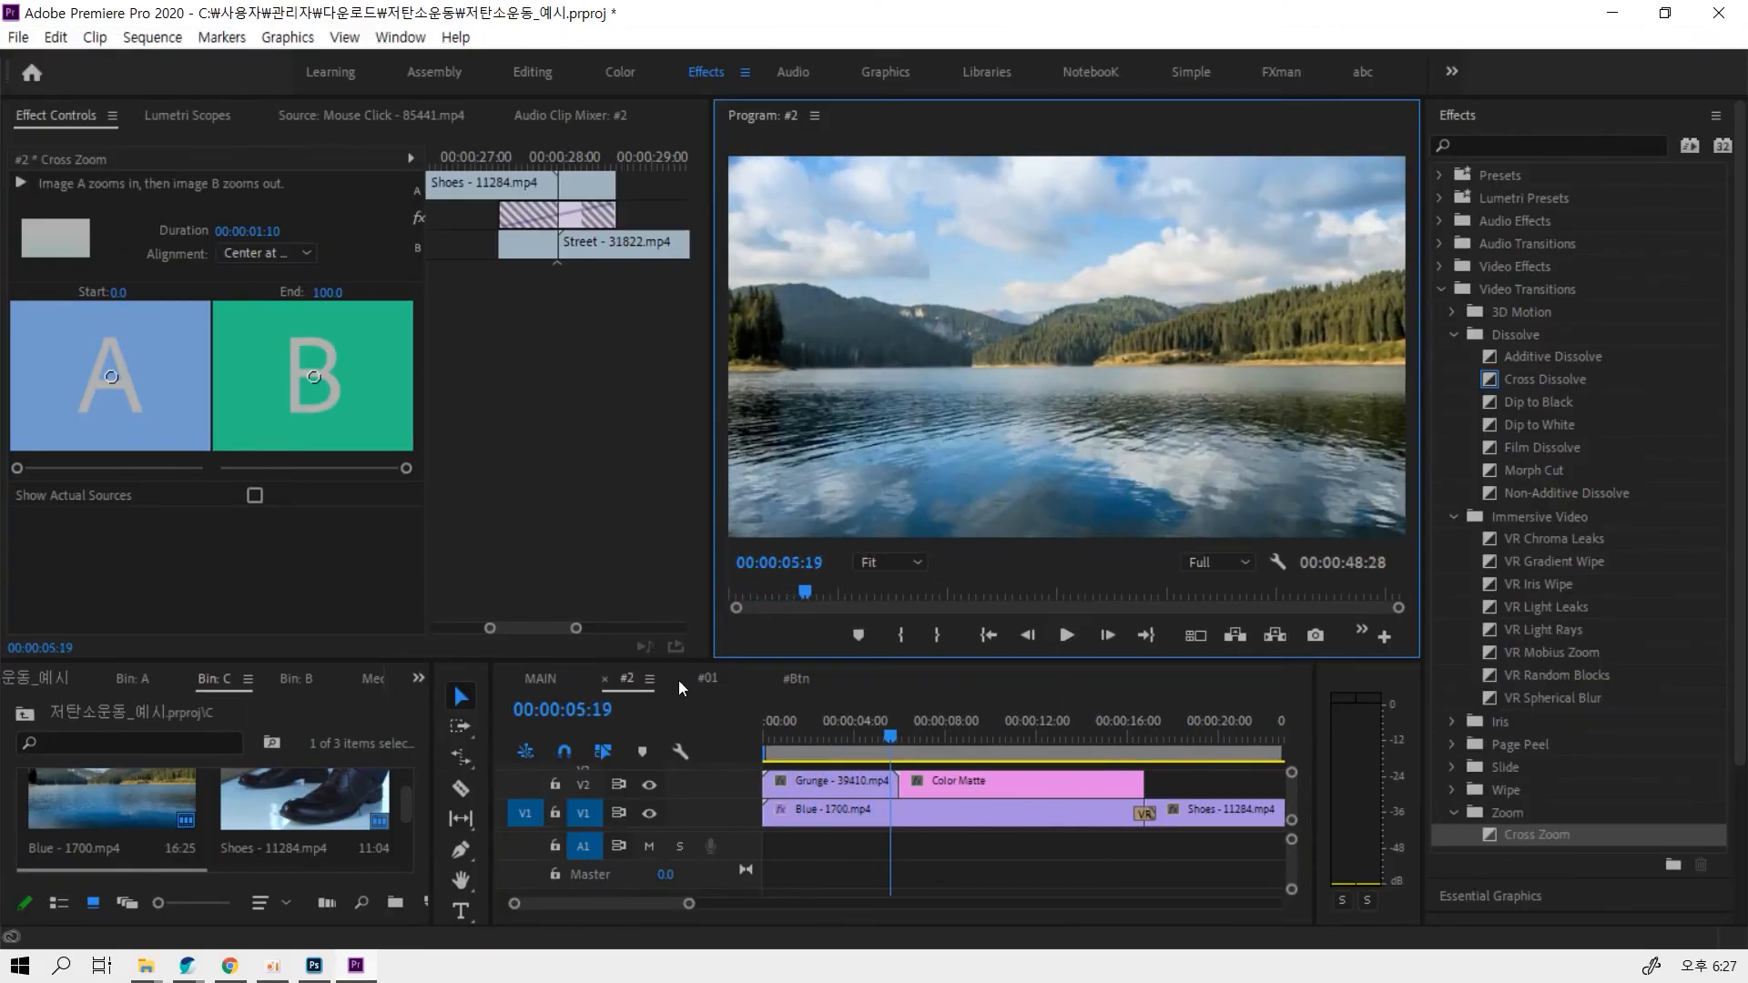
In MAIN, extend the end of the #2 clip on V2 to 00:01:21:23 so it includes the shoes and street footage
click(541, 678)
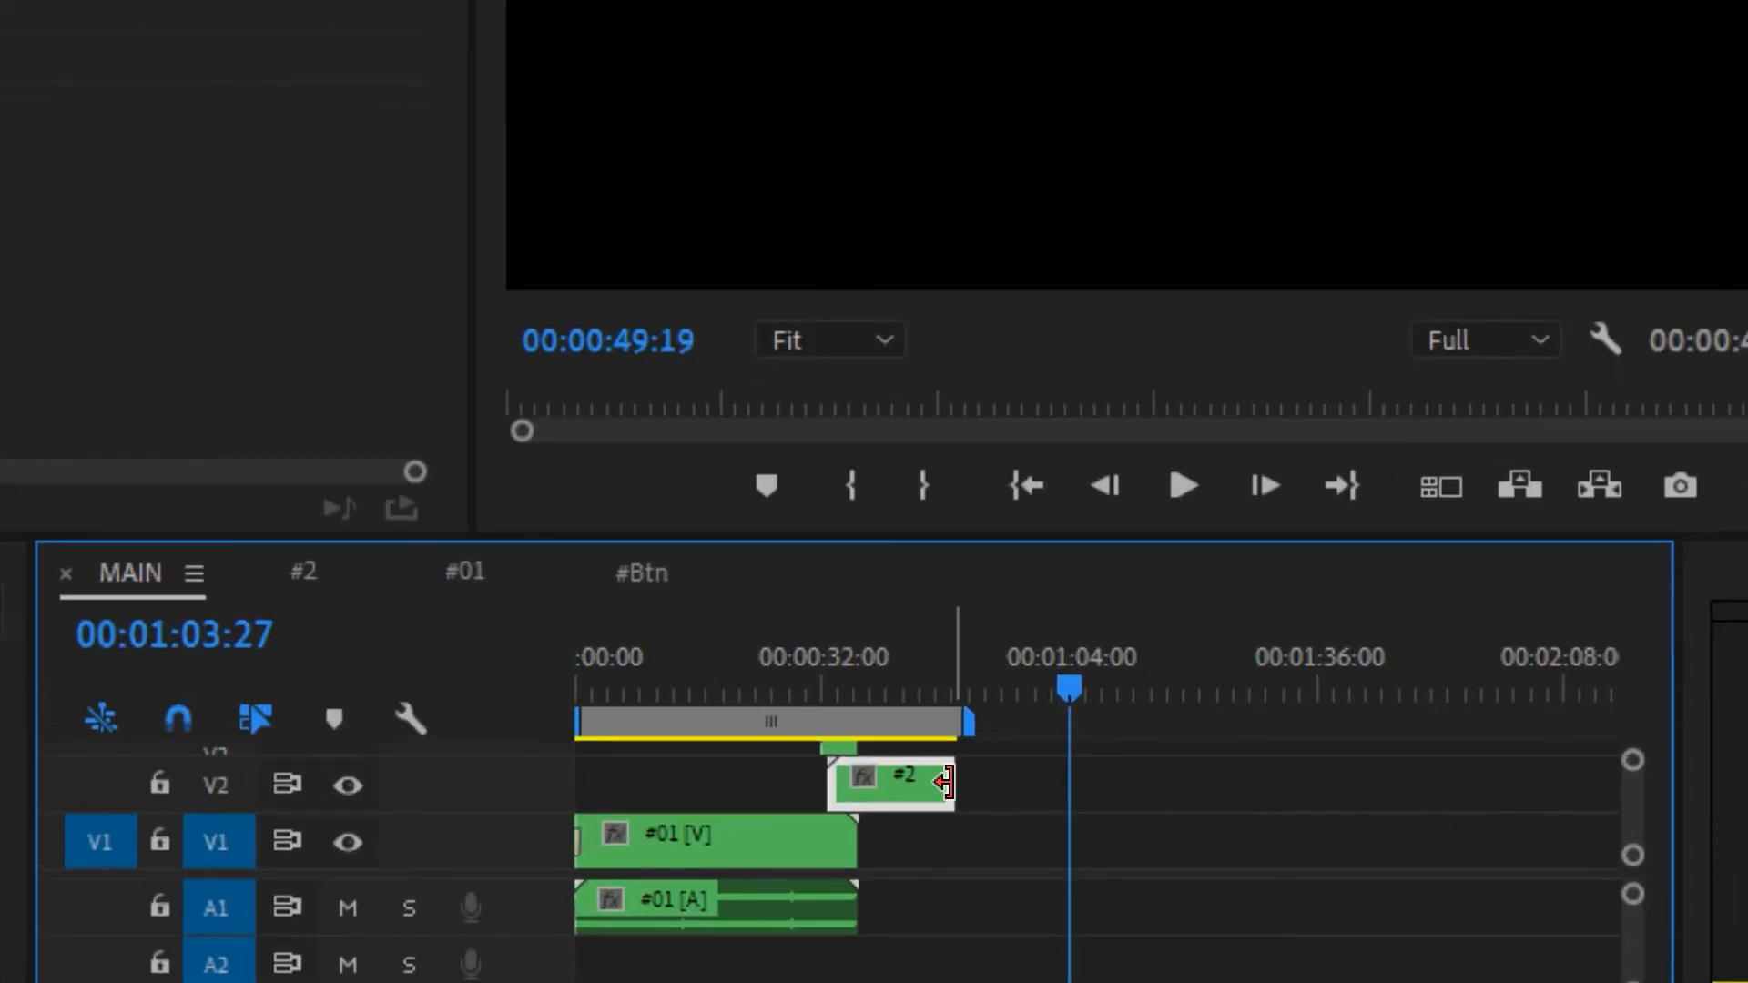
drag(944, 781, 1293, 789)
double_click(1125, 714)
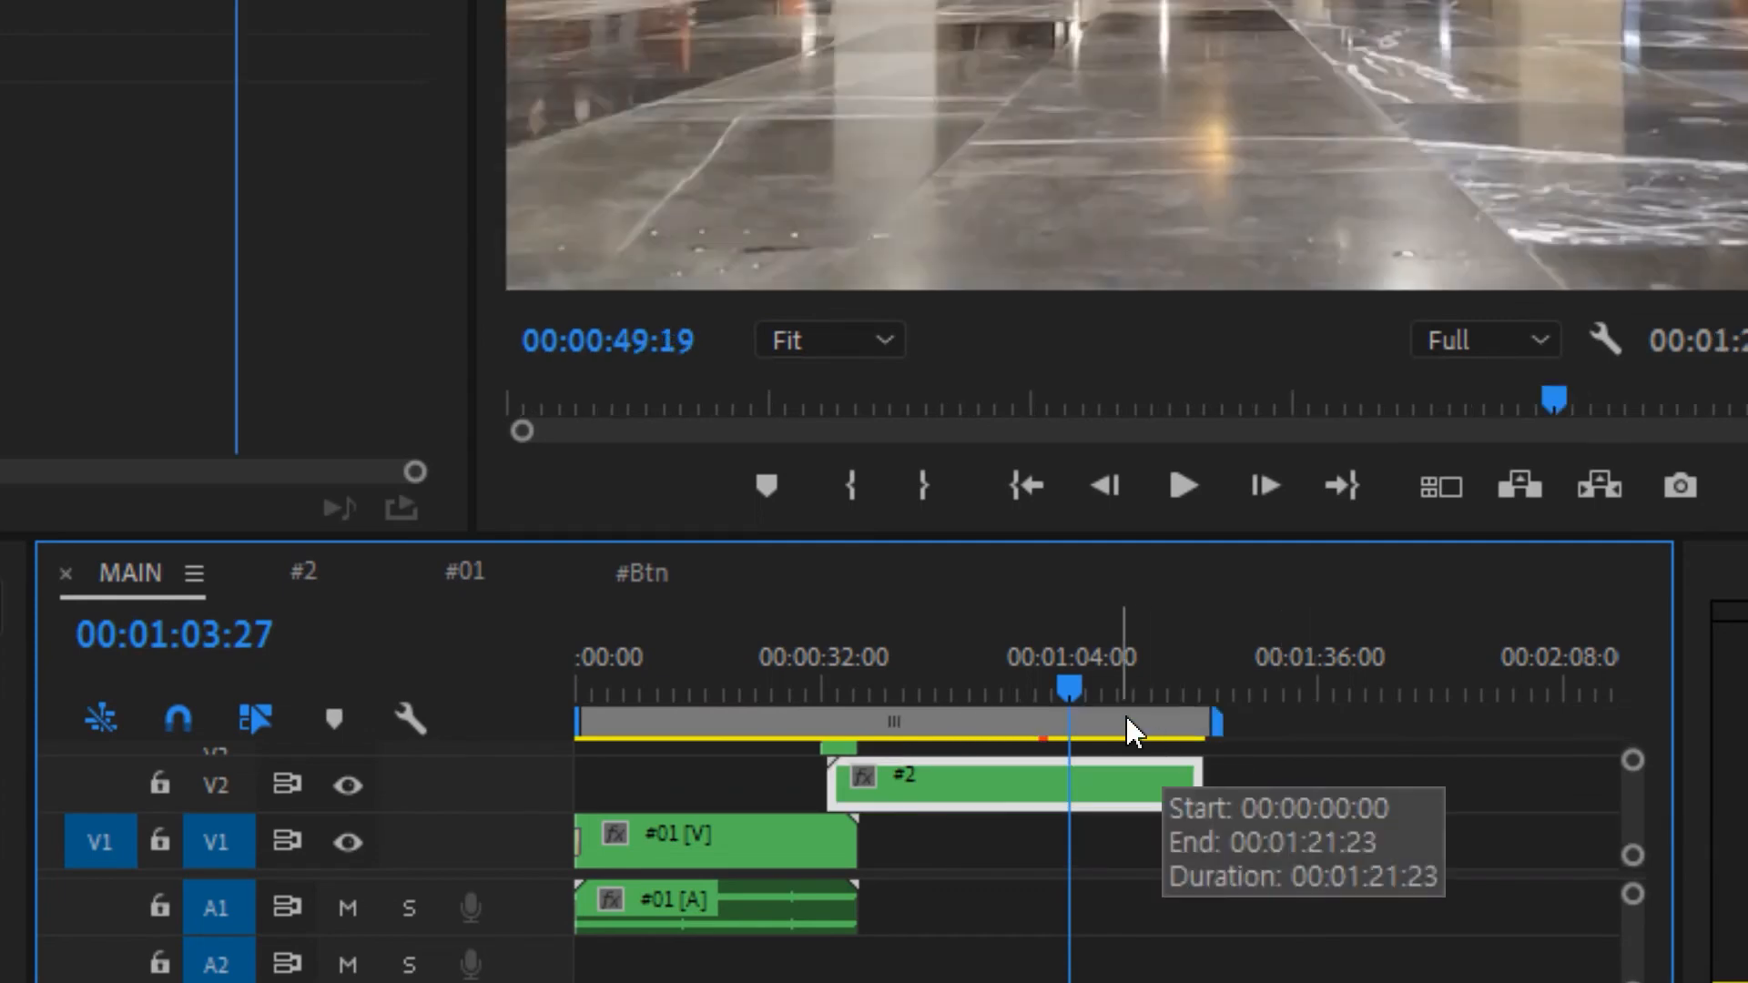
Review the lake footage in MAIN at 00:00:48:00 and inside the nested #2 at 00:00:07:22
drag(1068, 681, 946, 687)
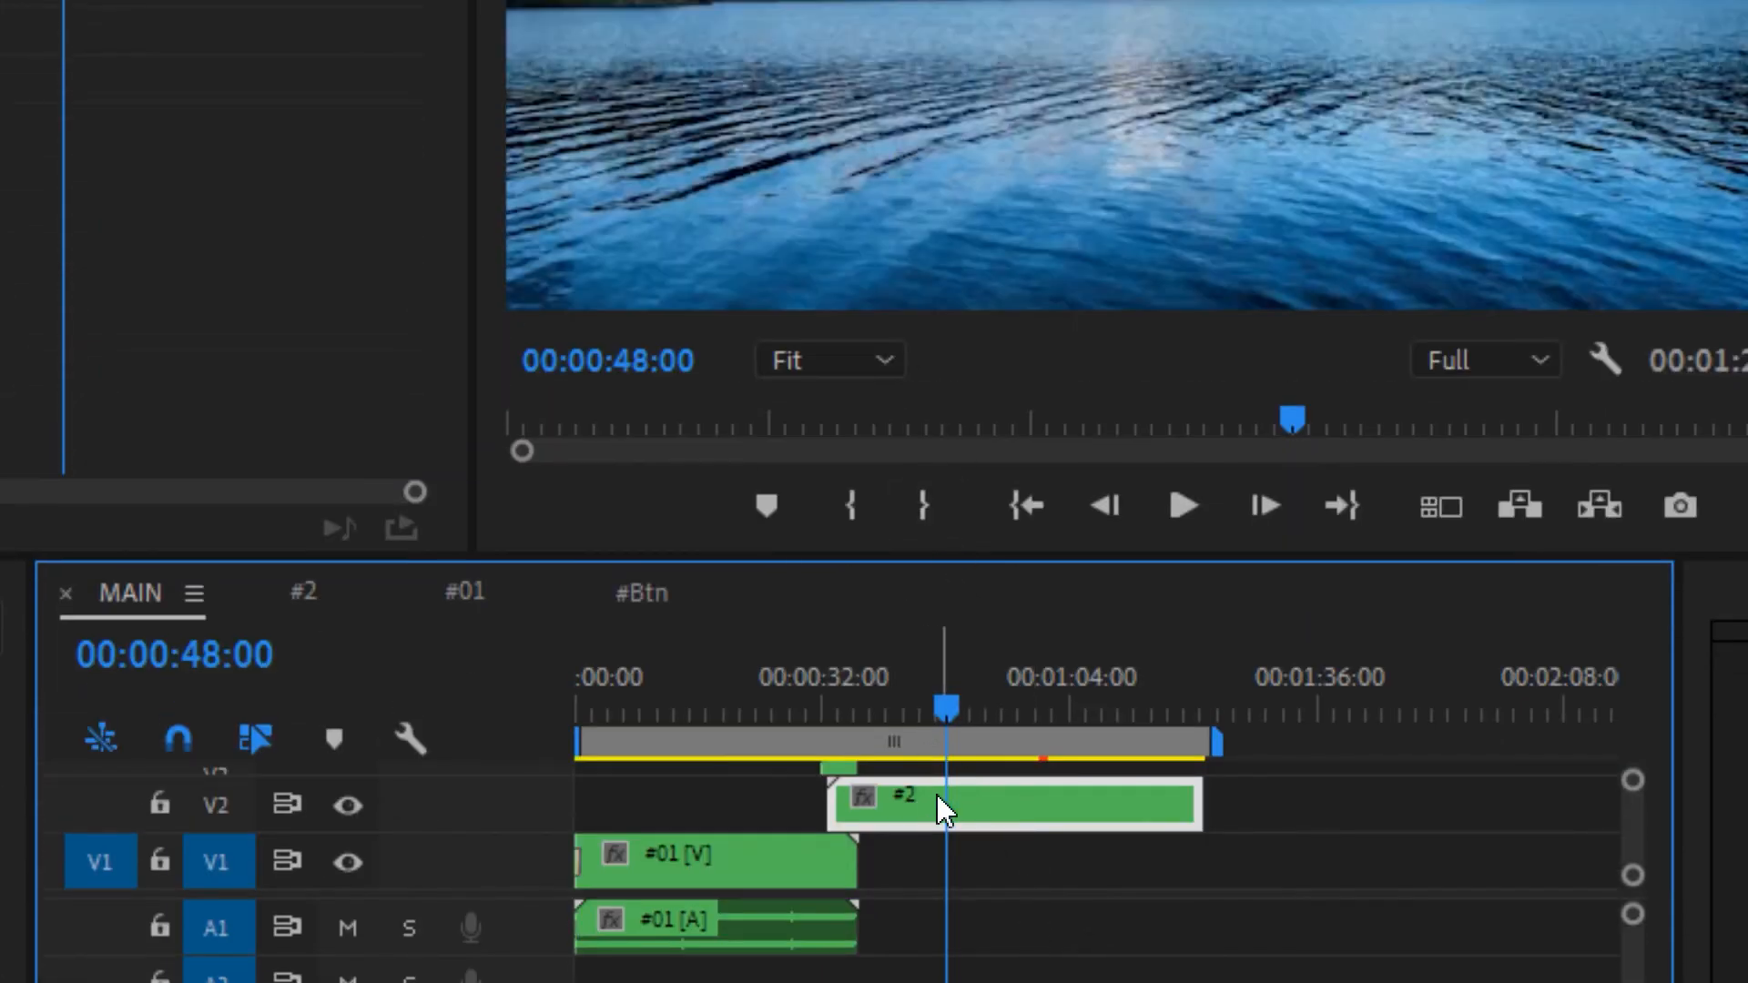
double_click(936, 746)
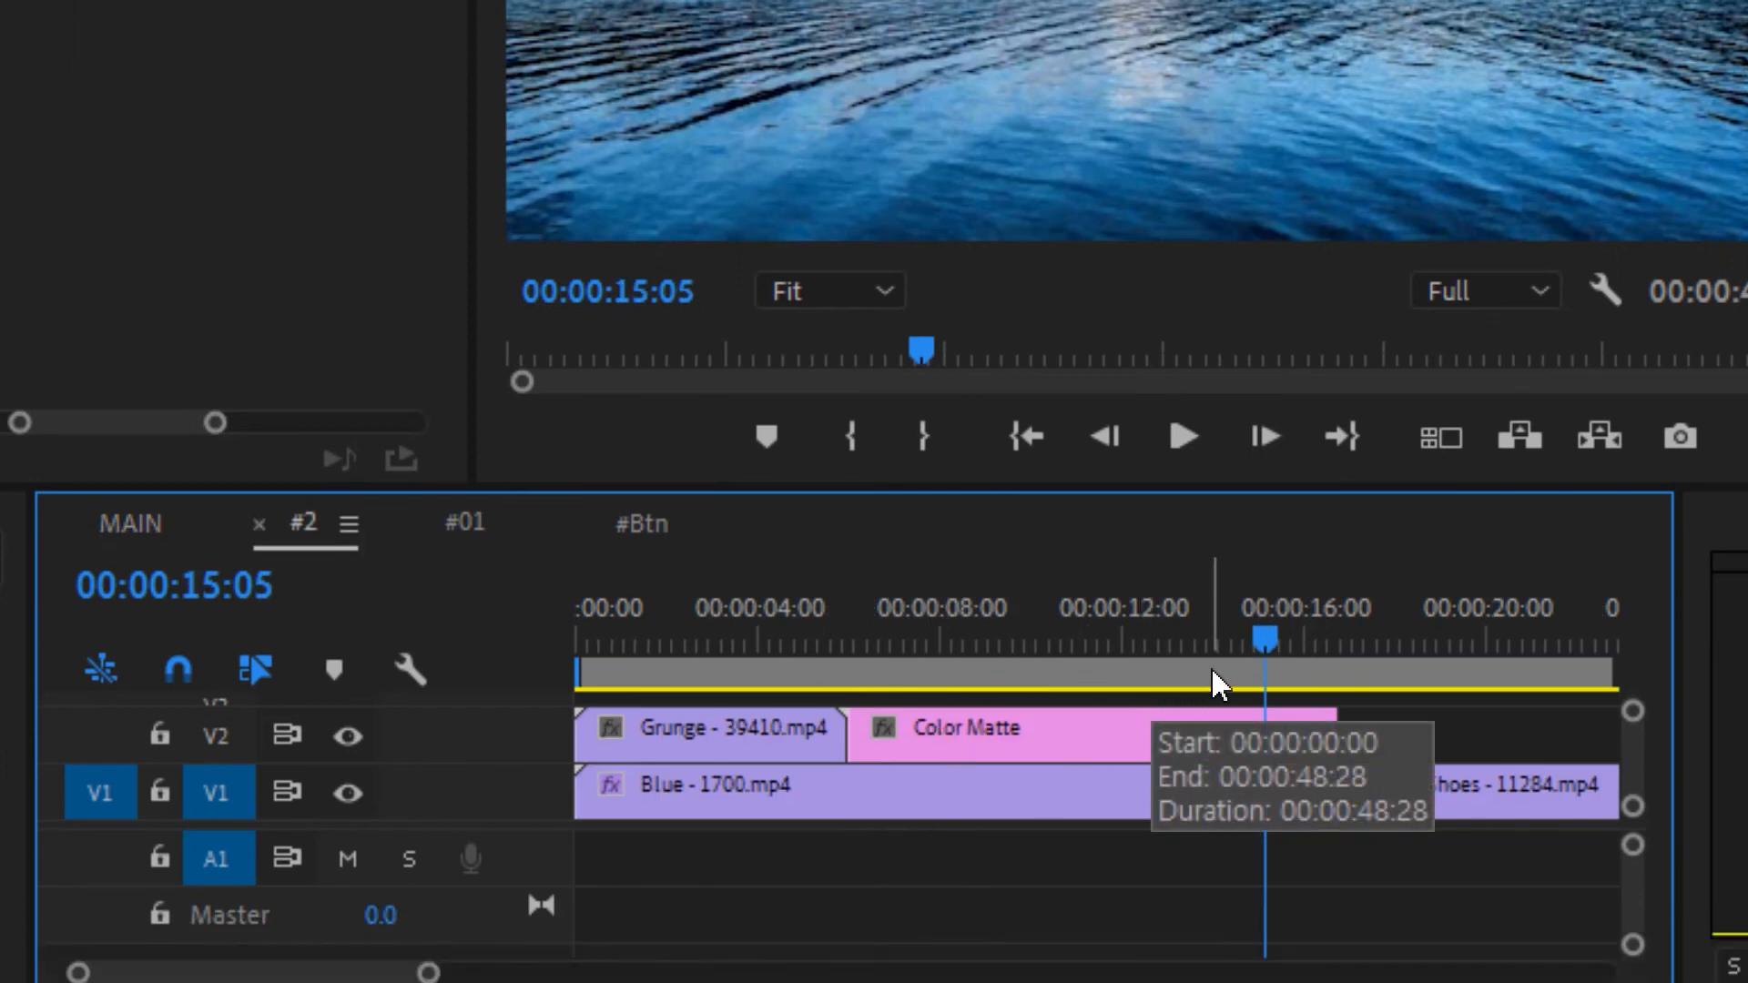
drag(1260, 636, 928, 671)
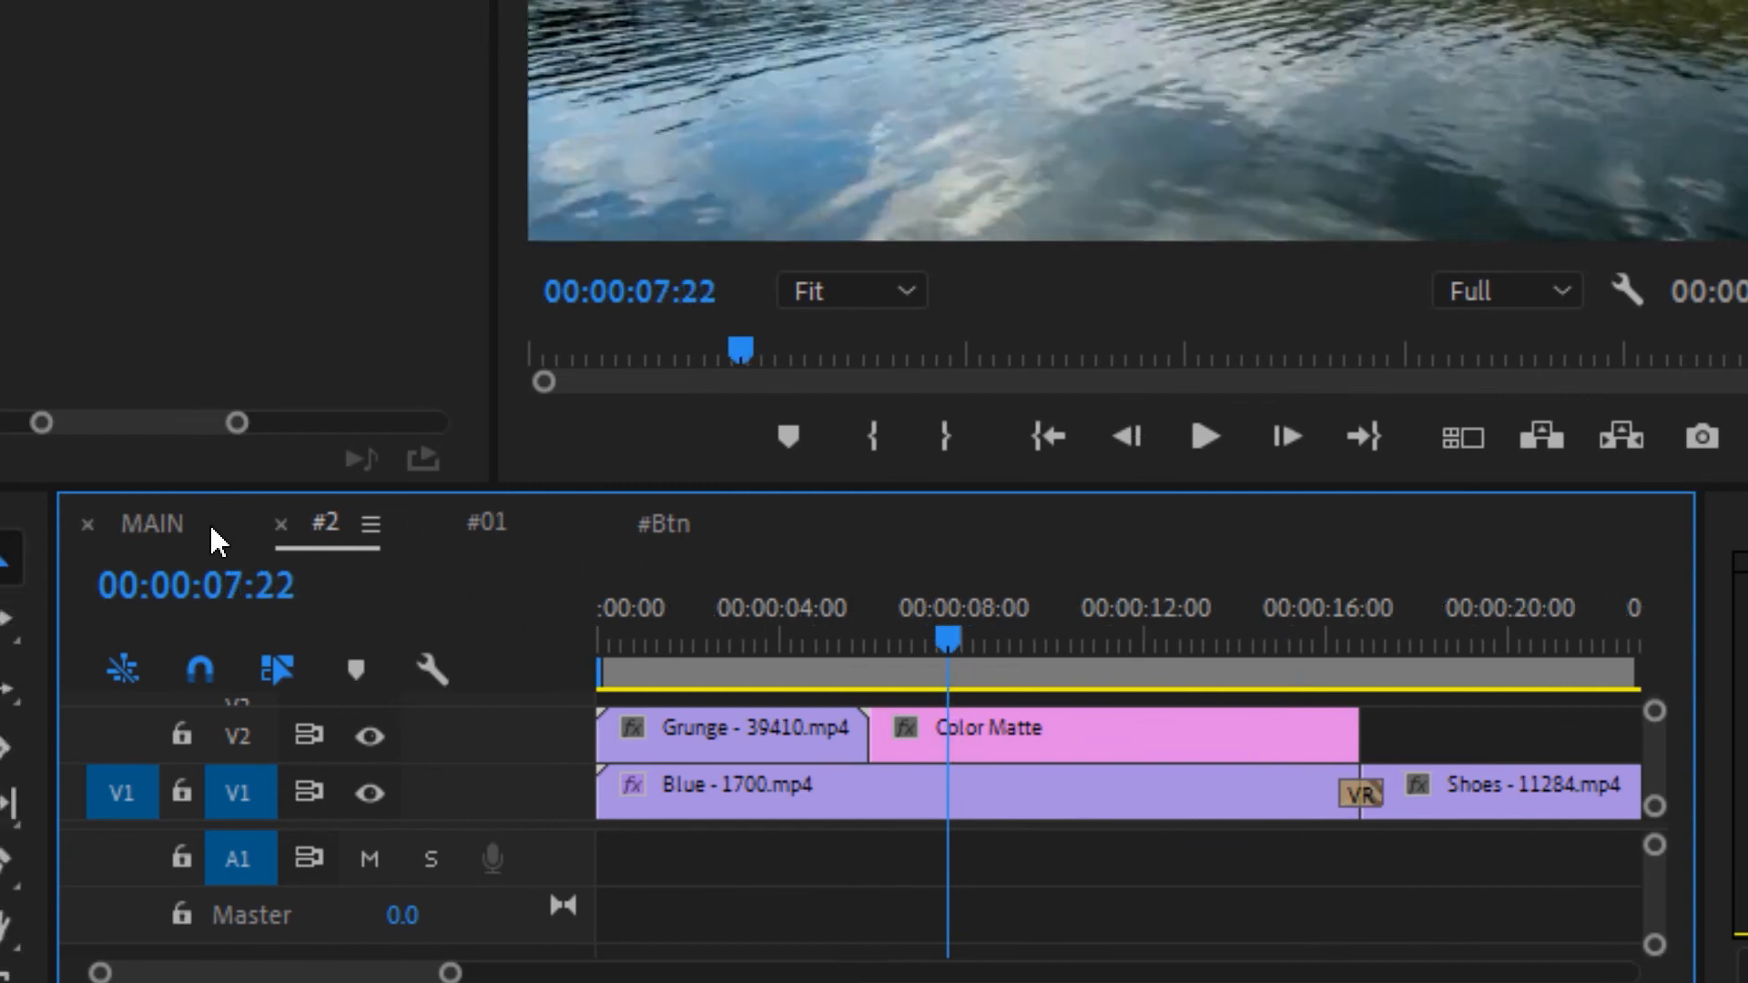
Add a Time Remapping Speed keyframe to the #2 clip in MAIN at 00:00:48:00
click(132, 524)
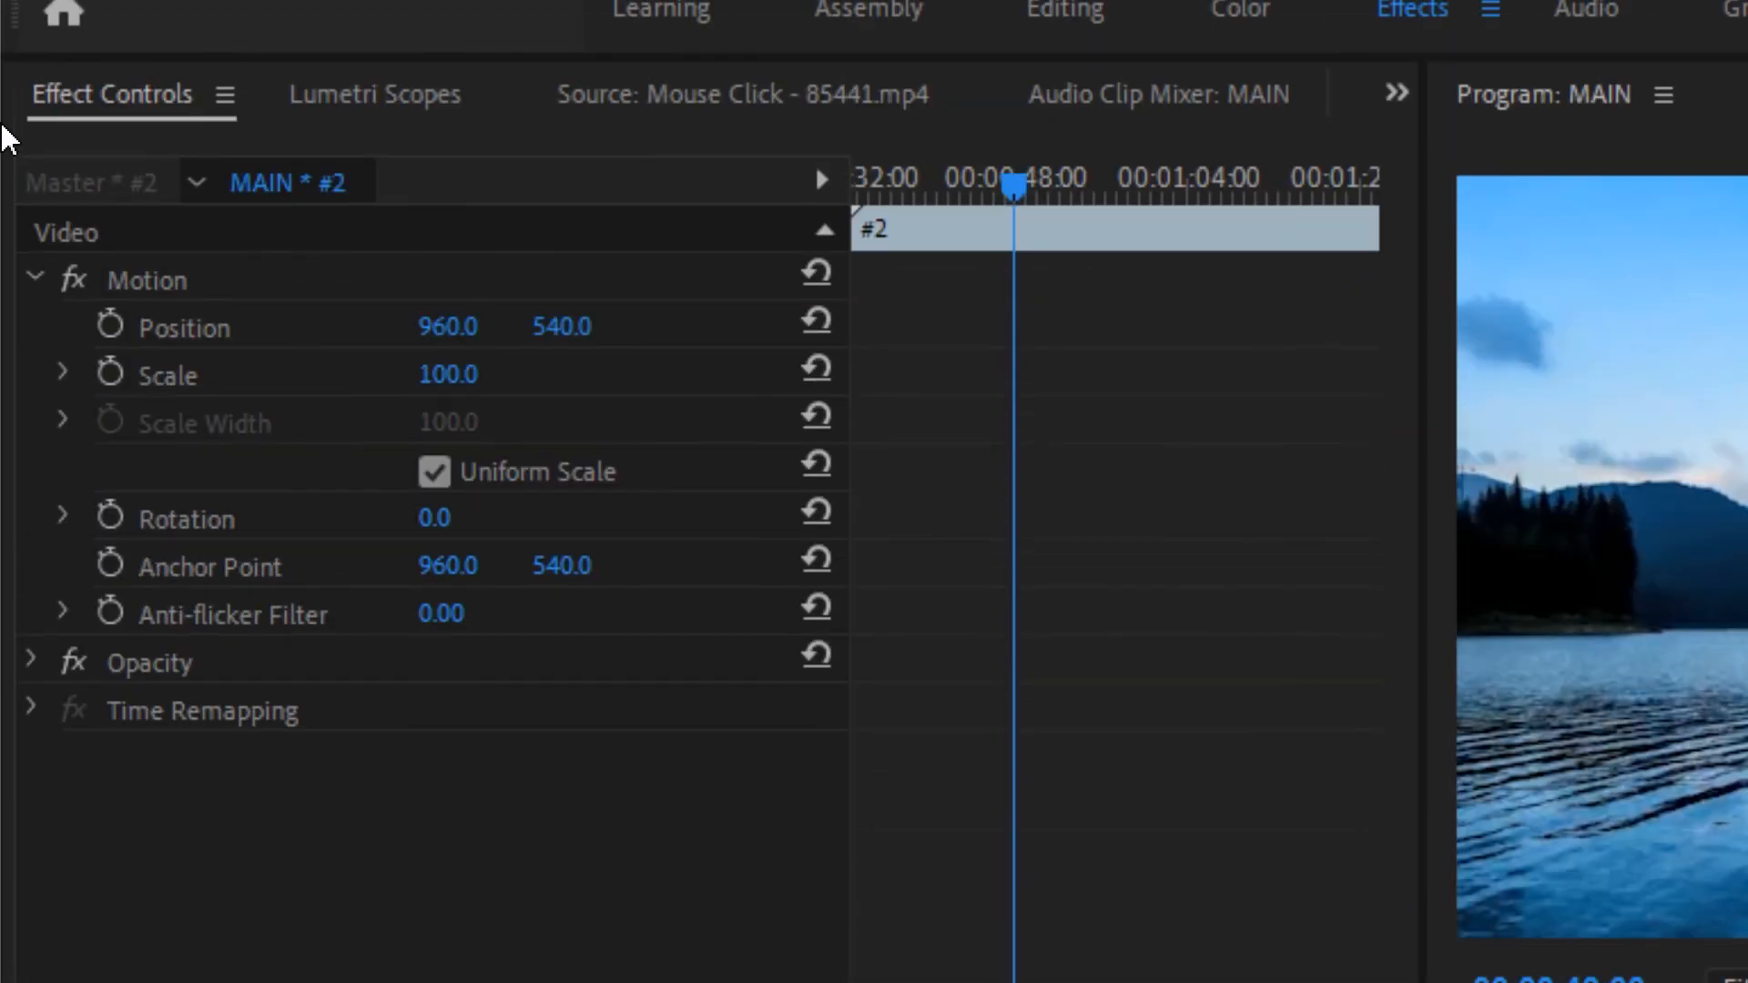
click(41, 724)
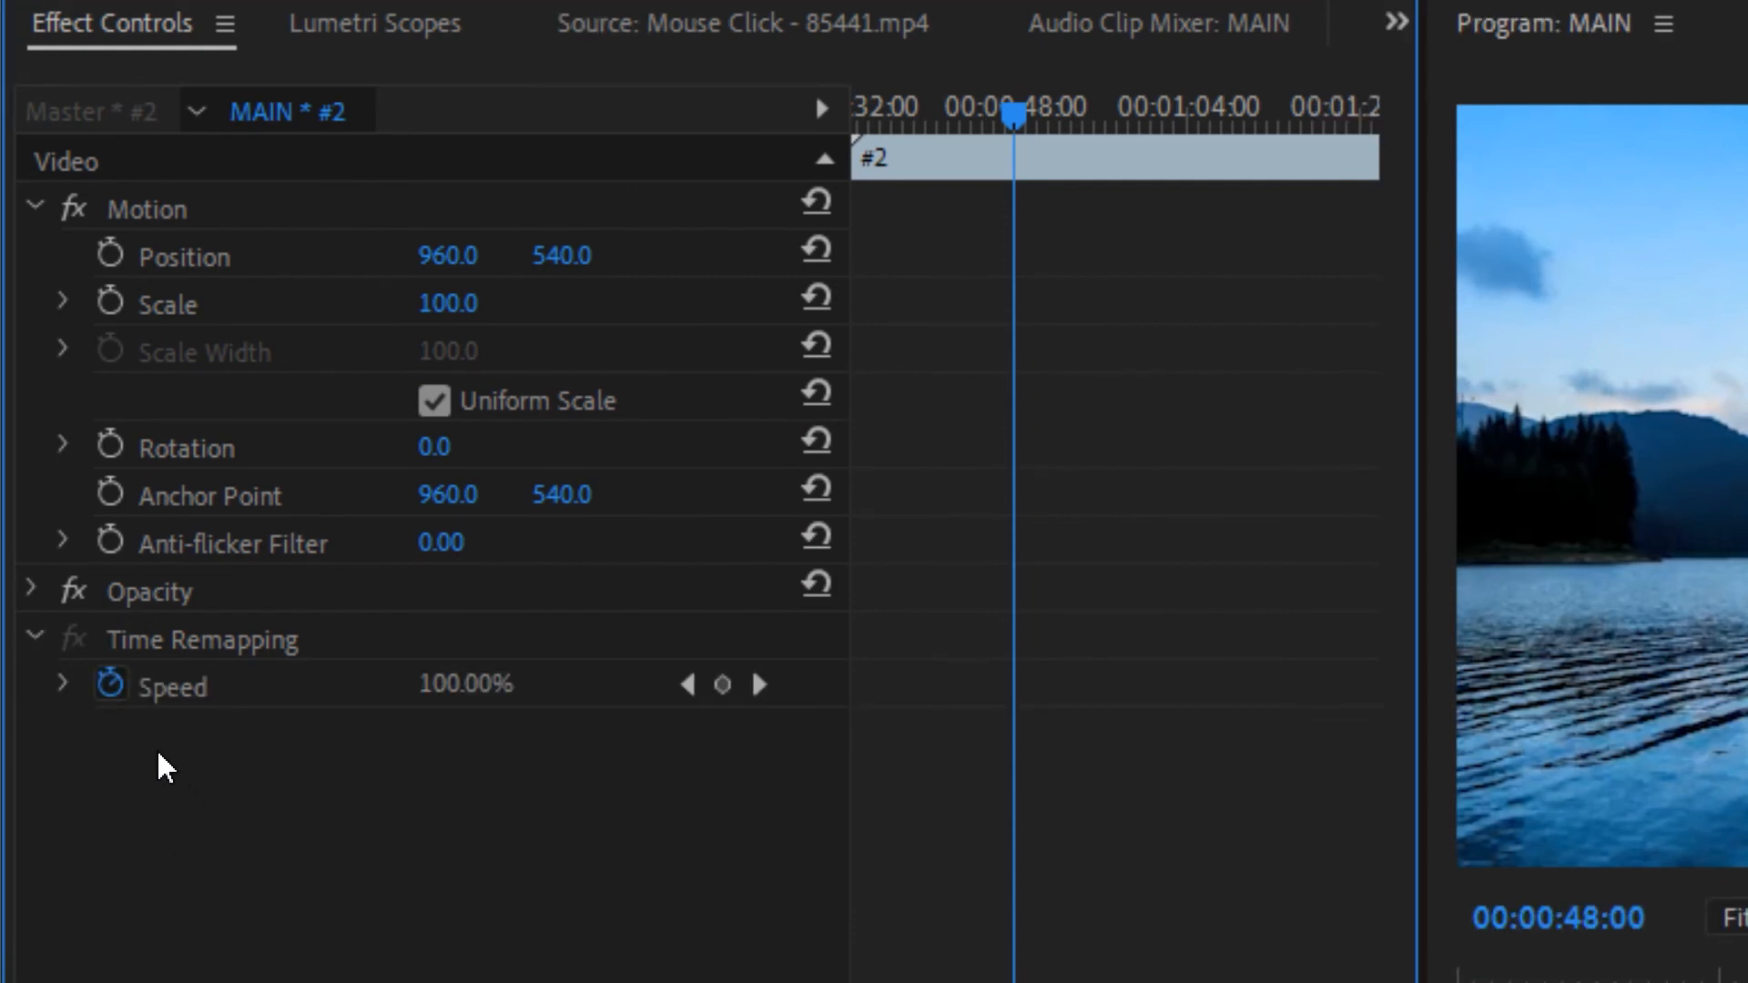
click(62, 685)
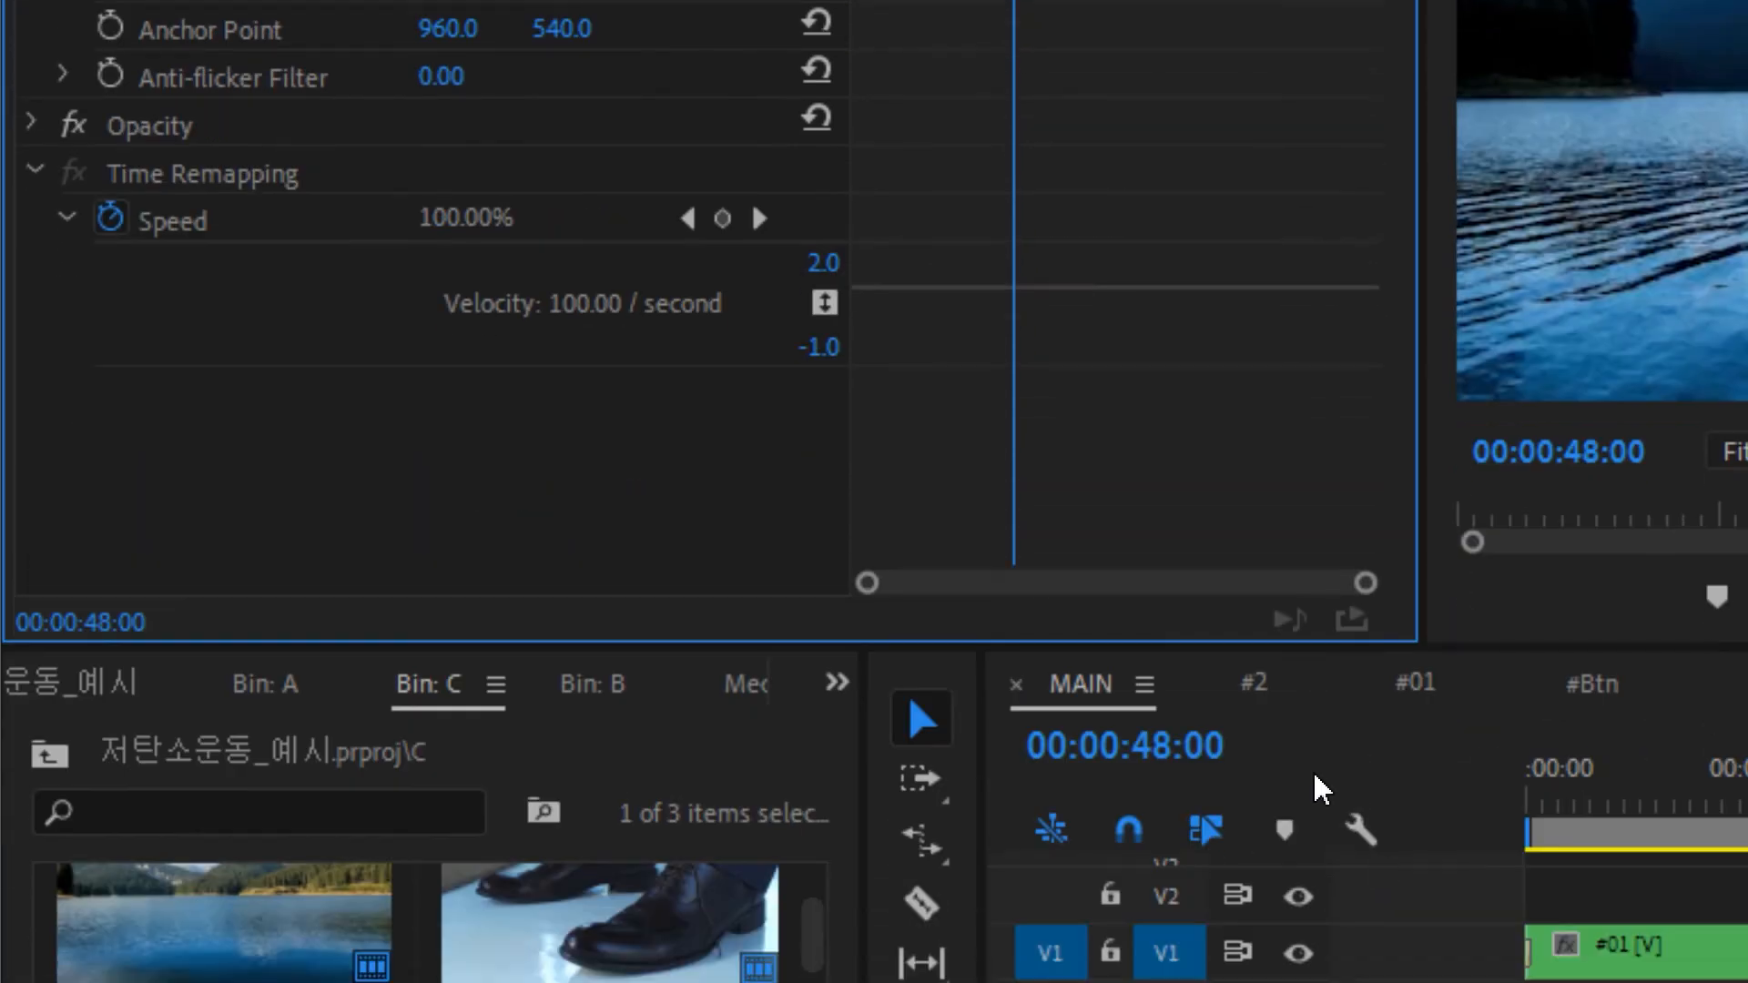
click(722, 219)
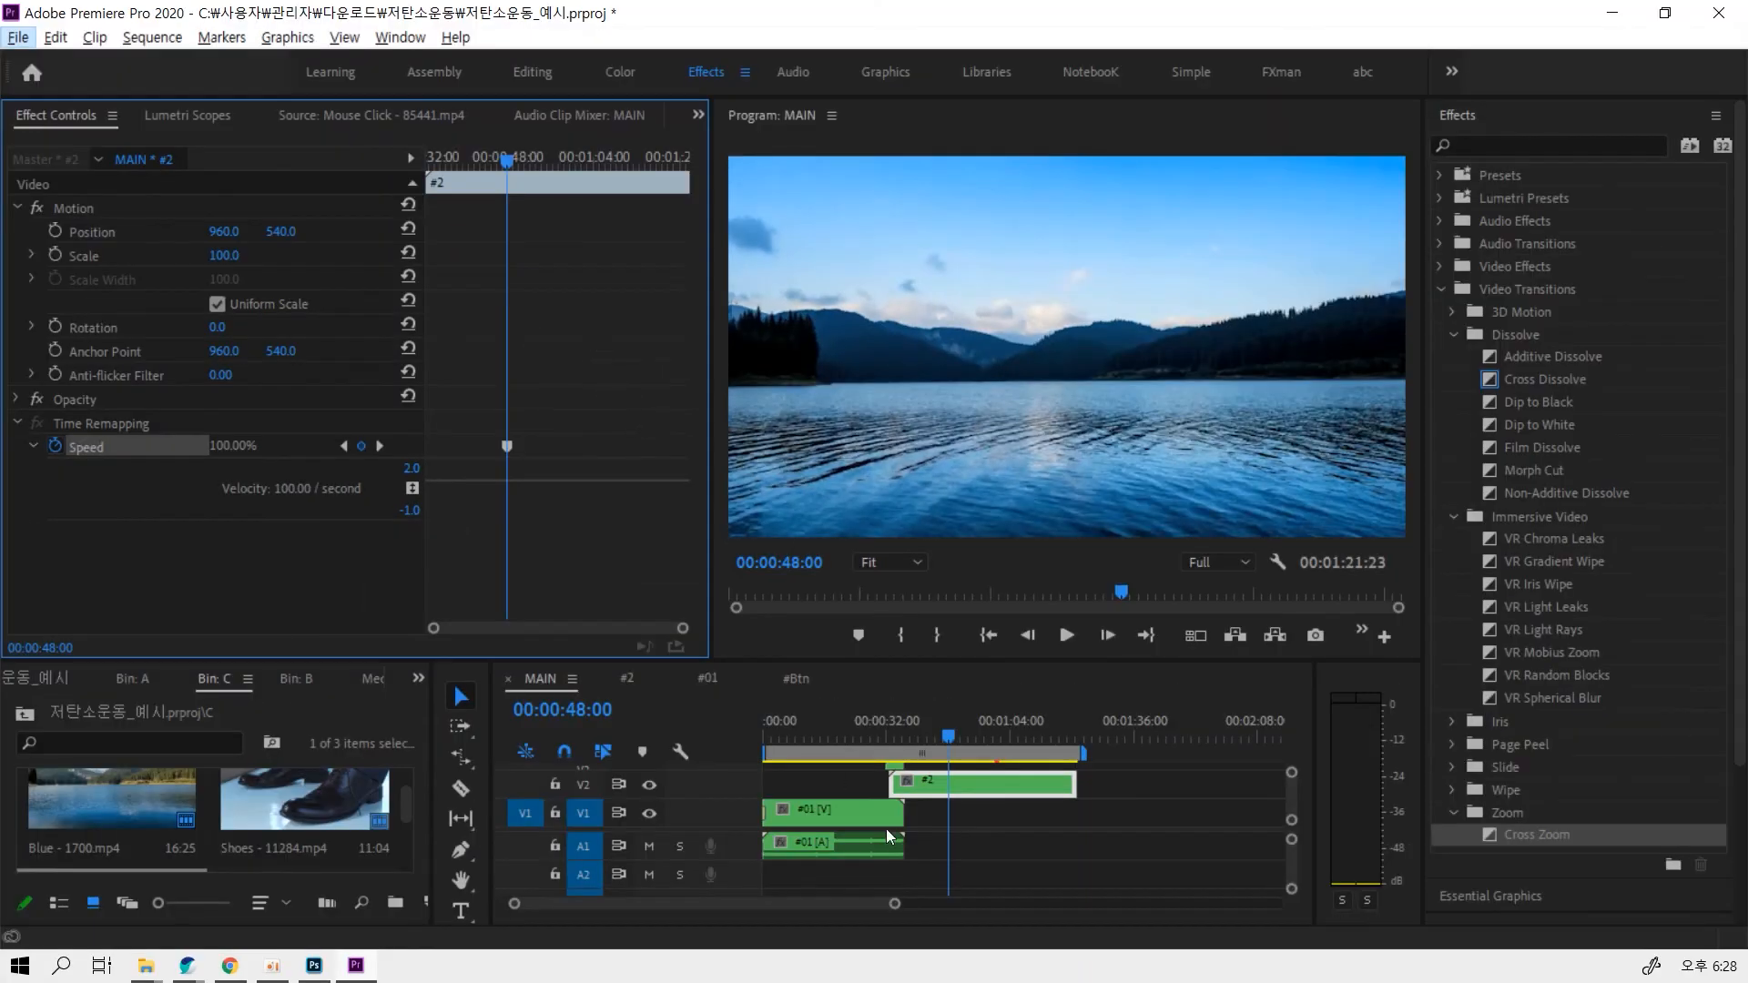
Play MAIN through the lake-to-shoes transition to 00:00:51:08, then move the playhead back to 00:00:40:06
drag(948, 738, 927, 739)
key(space)
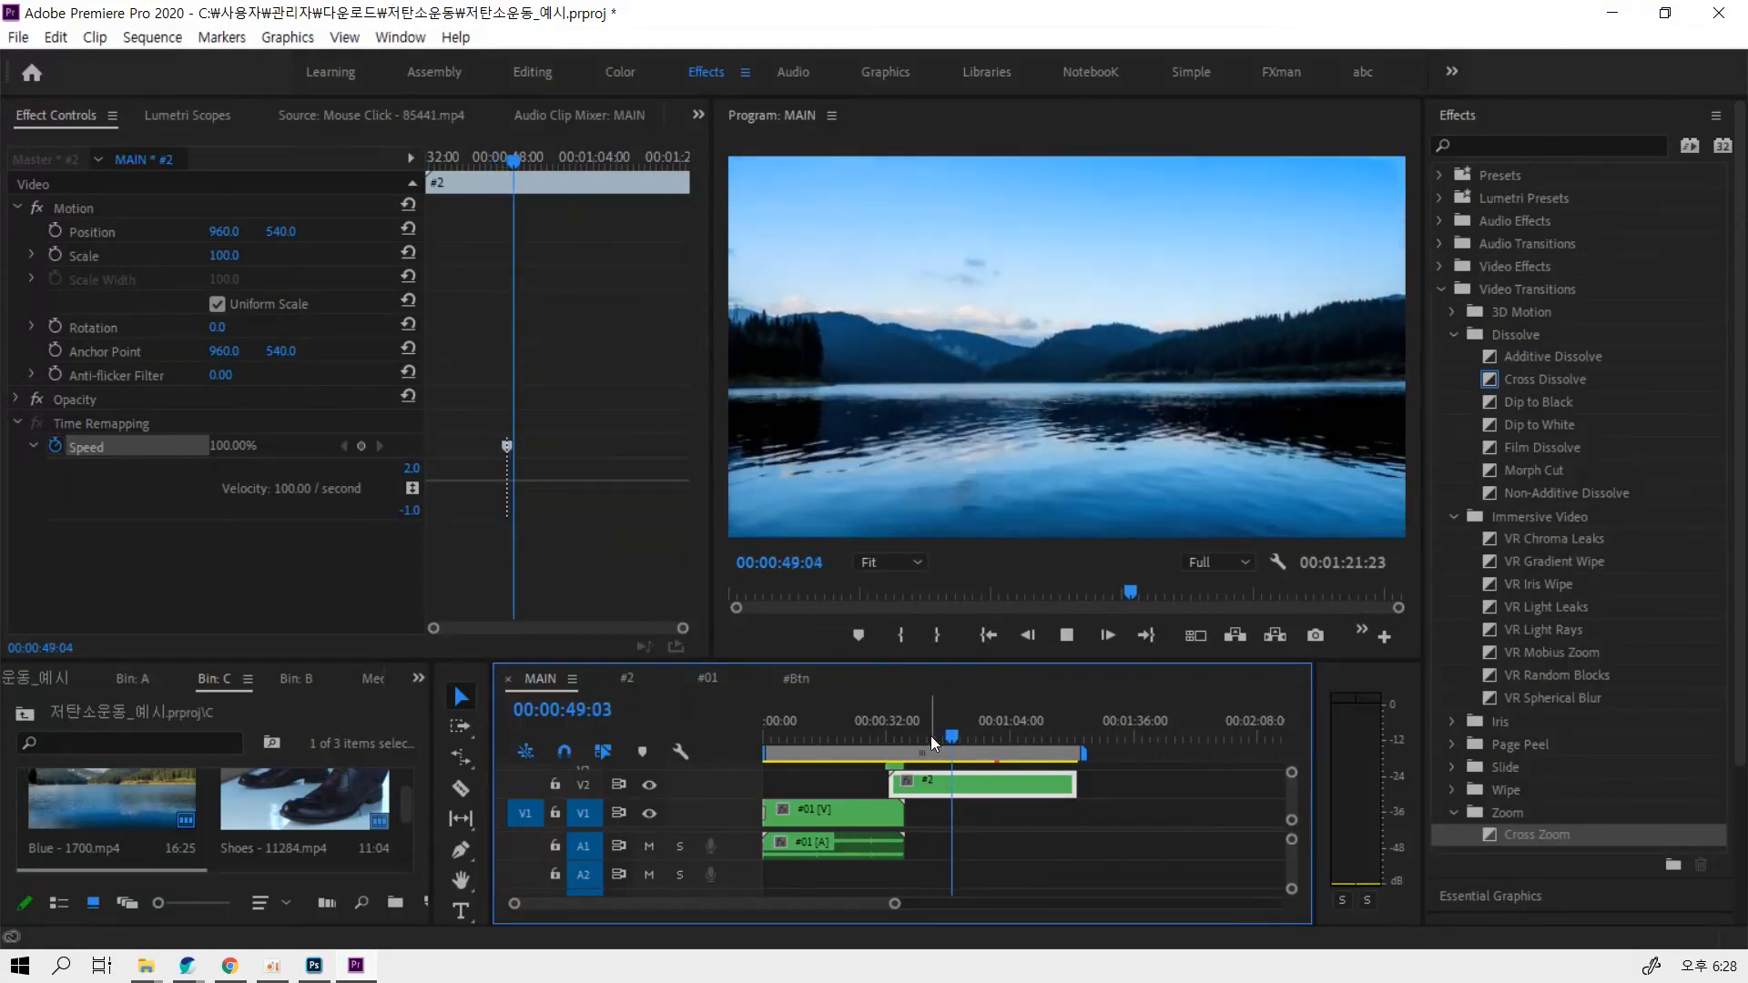
key(space)
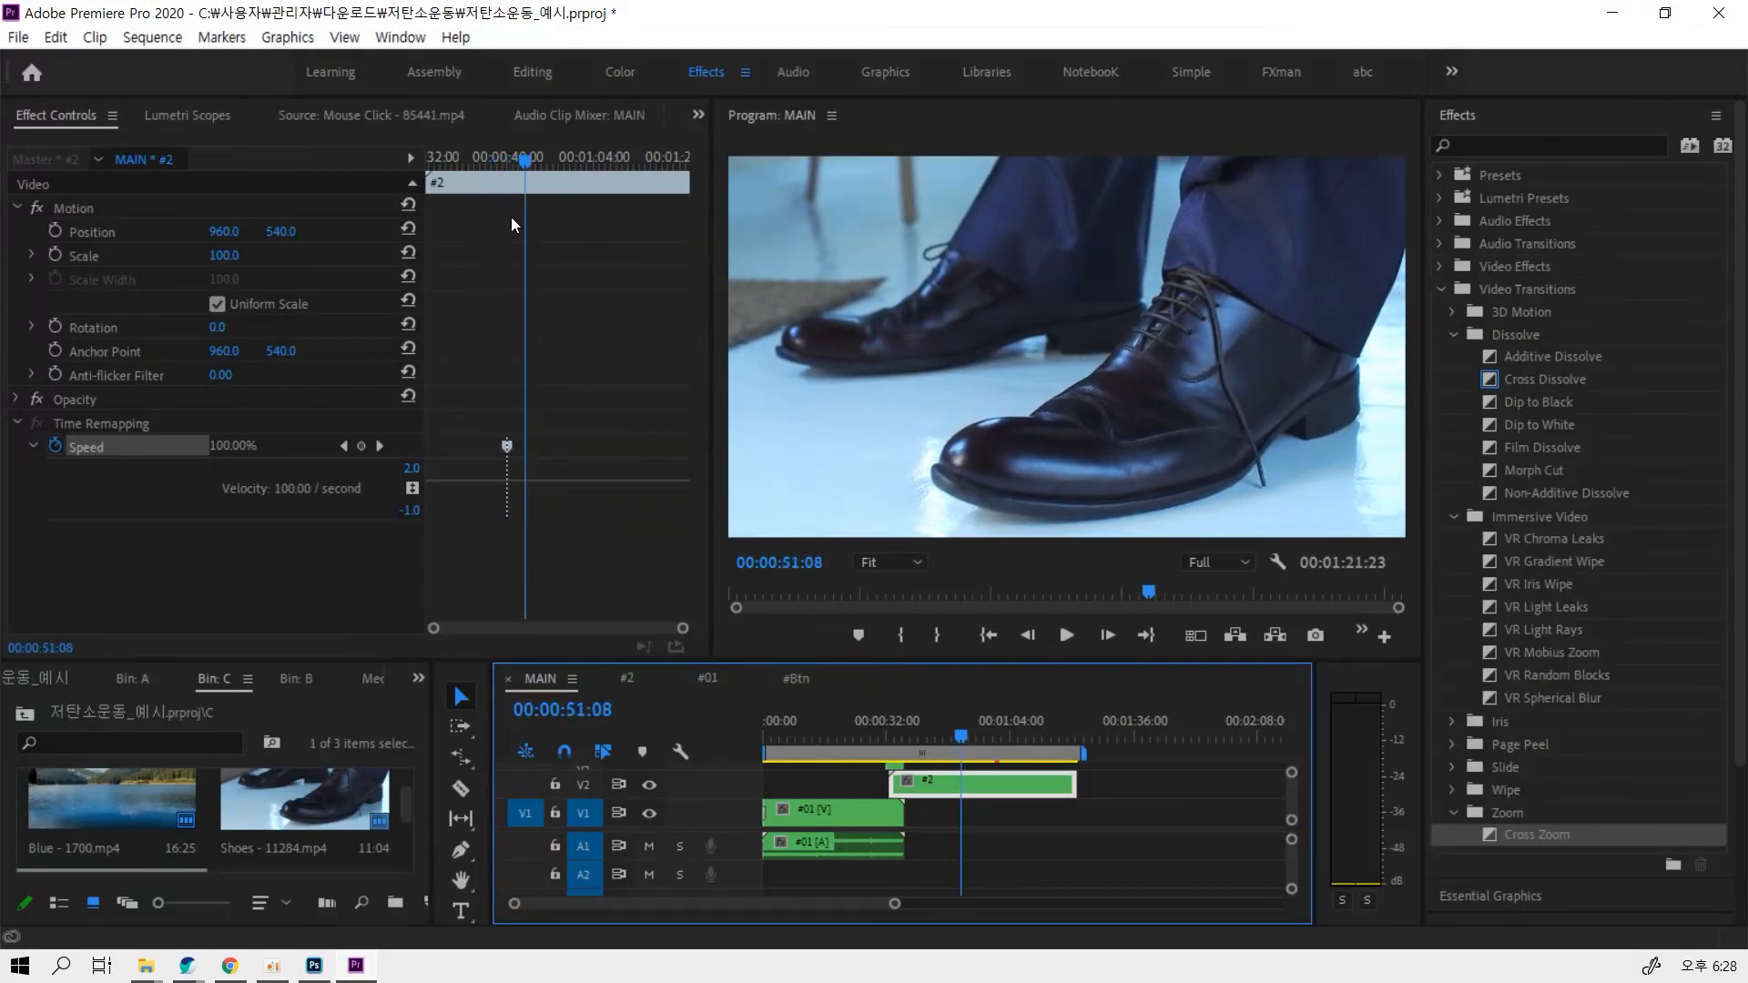
drag(526, 164, 464, 168)
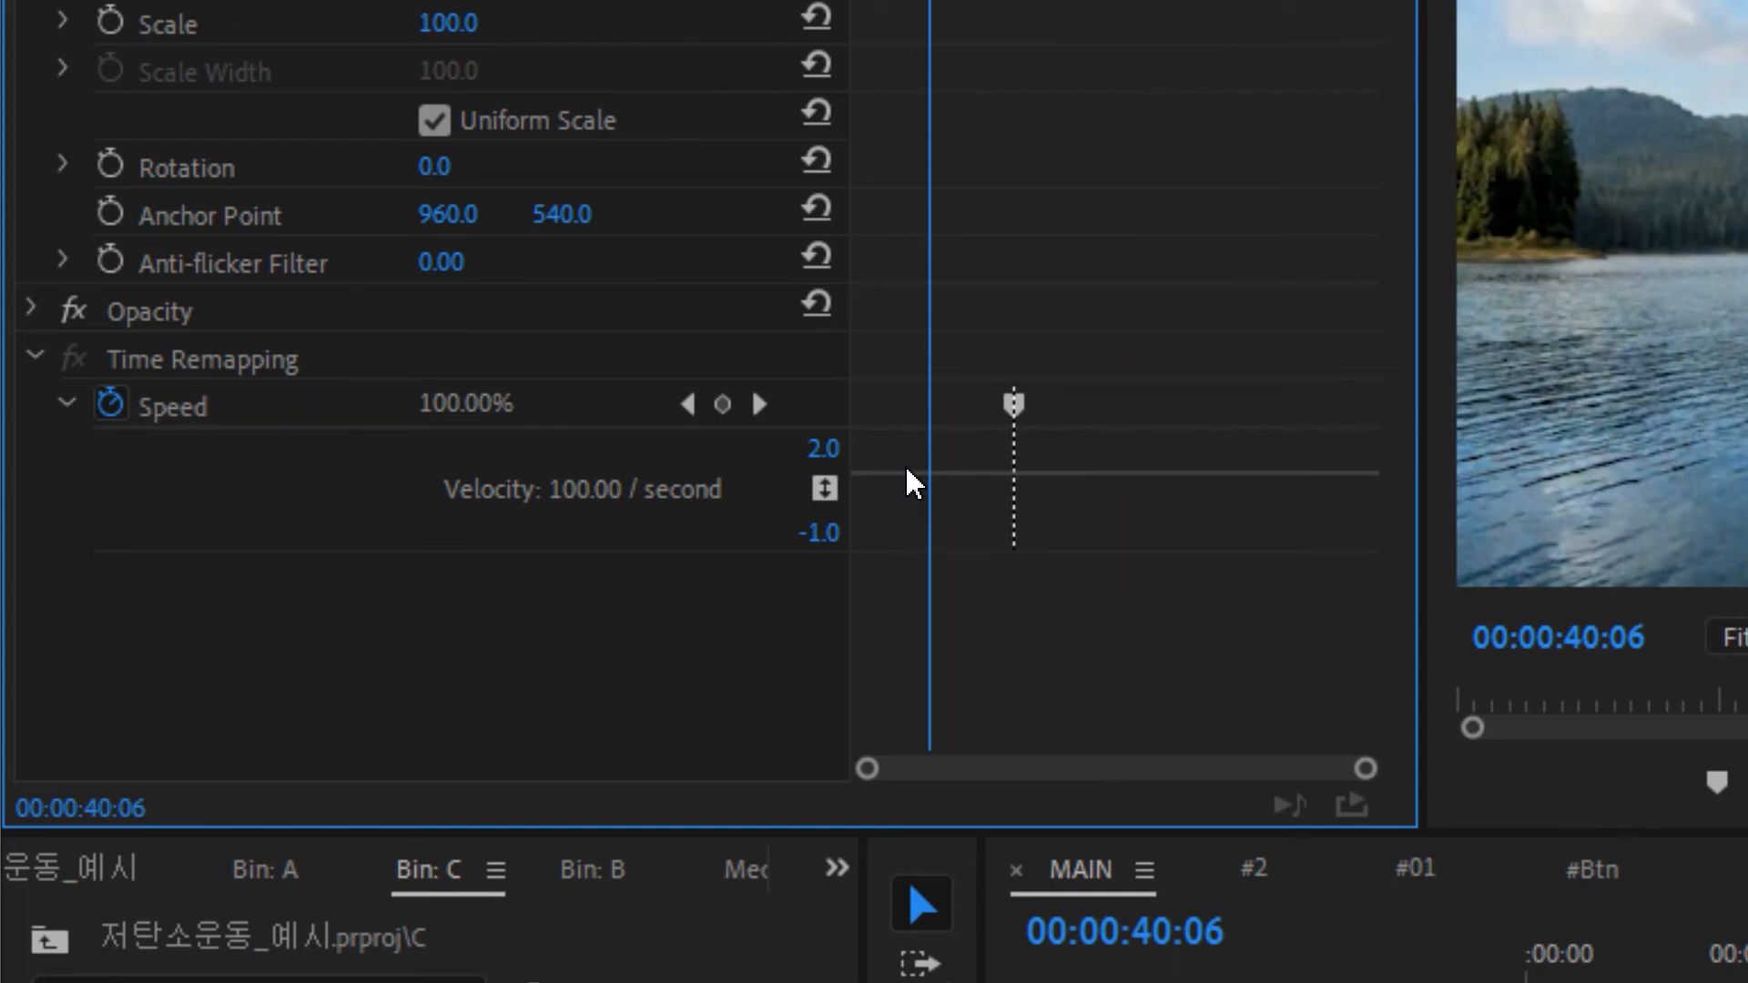
Raise the #2 clip's speed before the keyframe to 240% and split the Speed keyframe into a gradual ramp down to 100%
drag(910, 472, 910, 444)
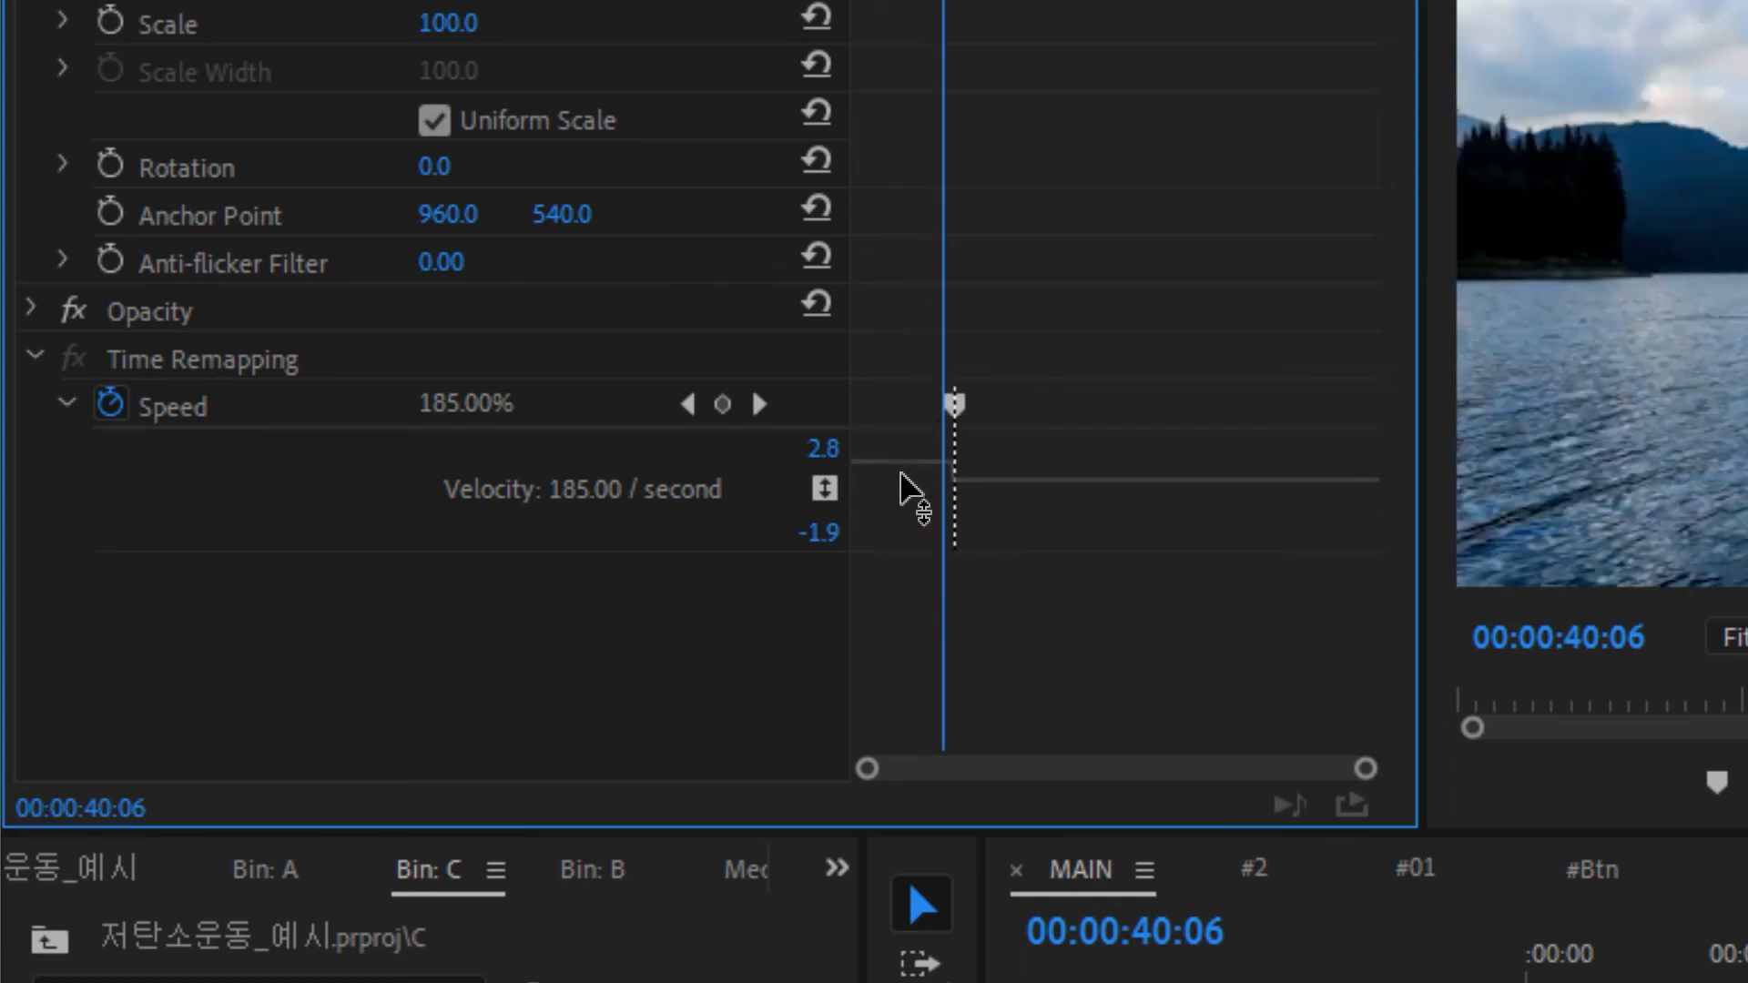
drag(901, 475, 901, 448)
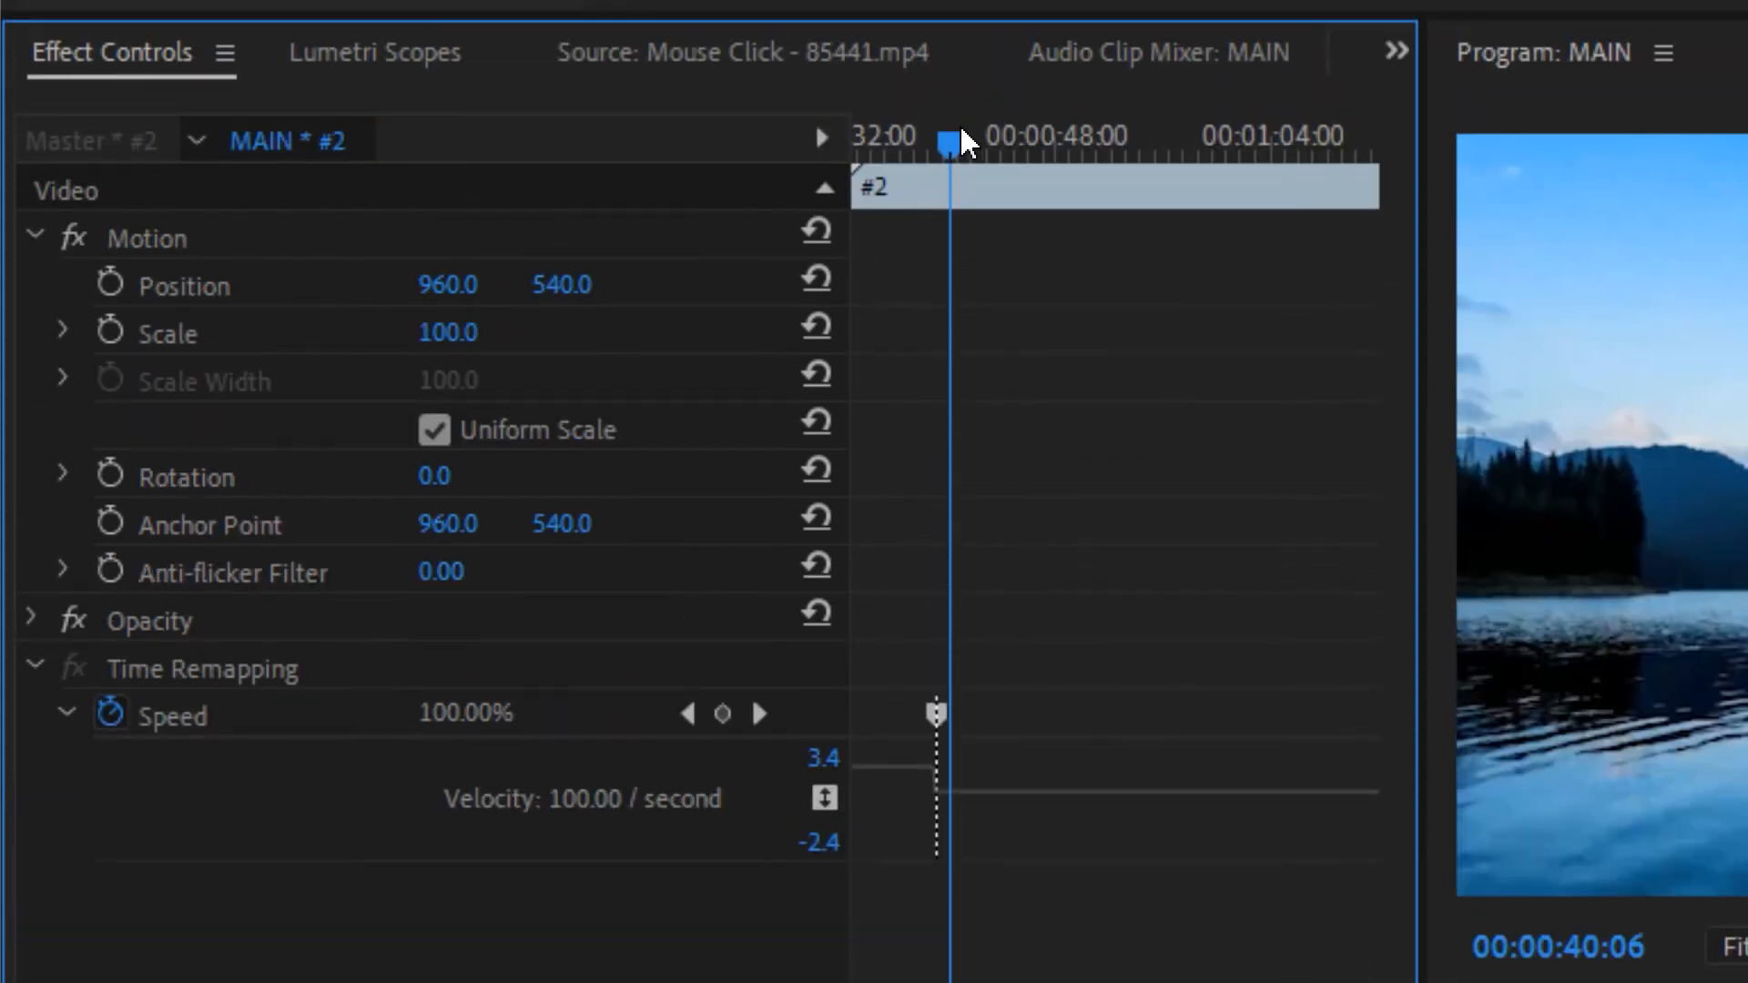
drag(964, 132, 1046, 164)
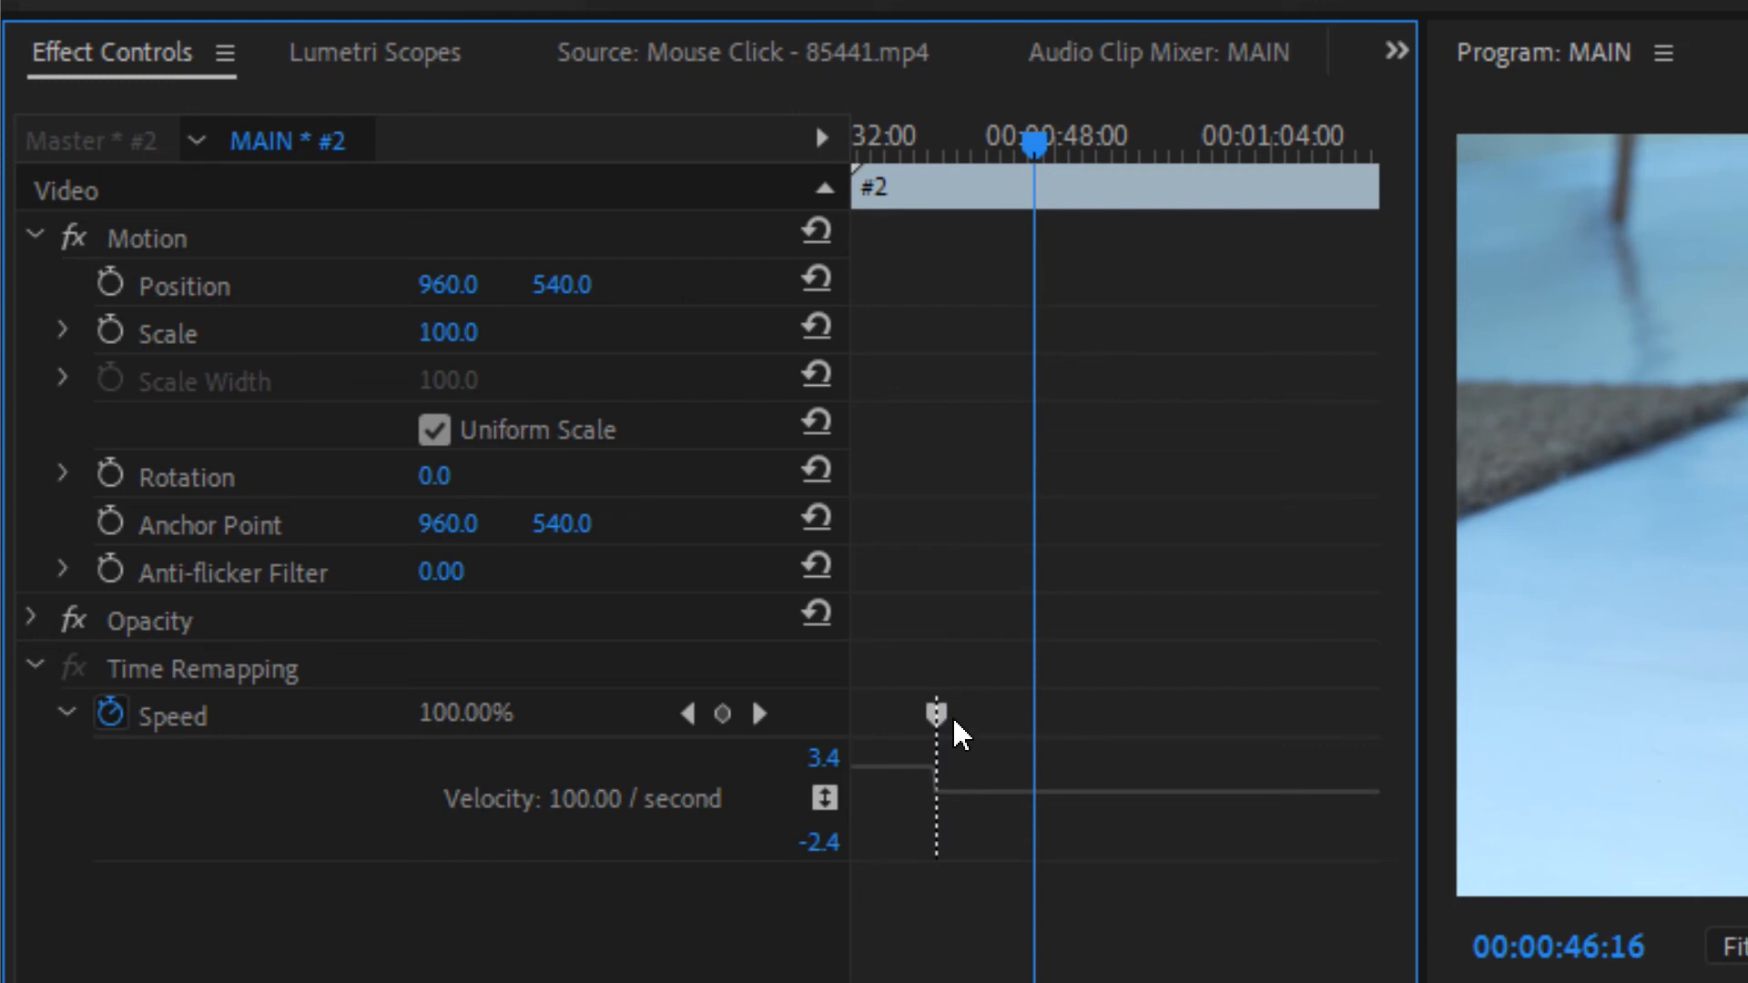
drag(945, 721, 1007, 714)
drag(1055, 166, 838, 203)
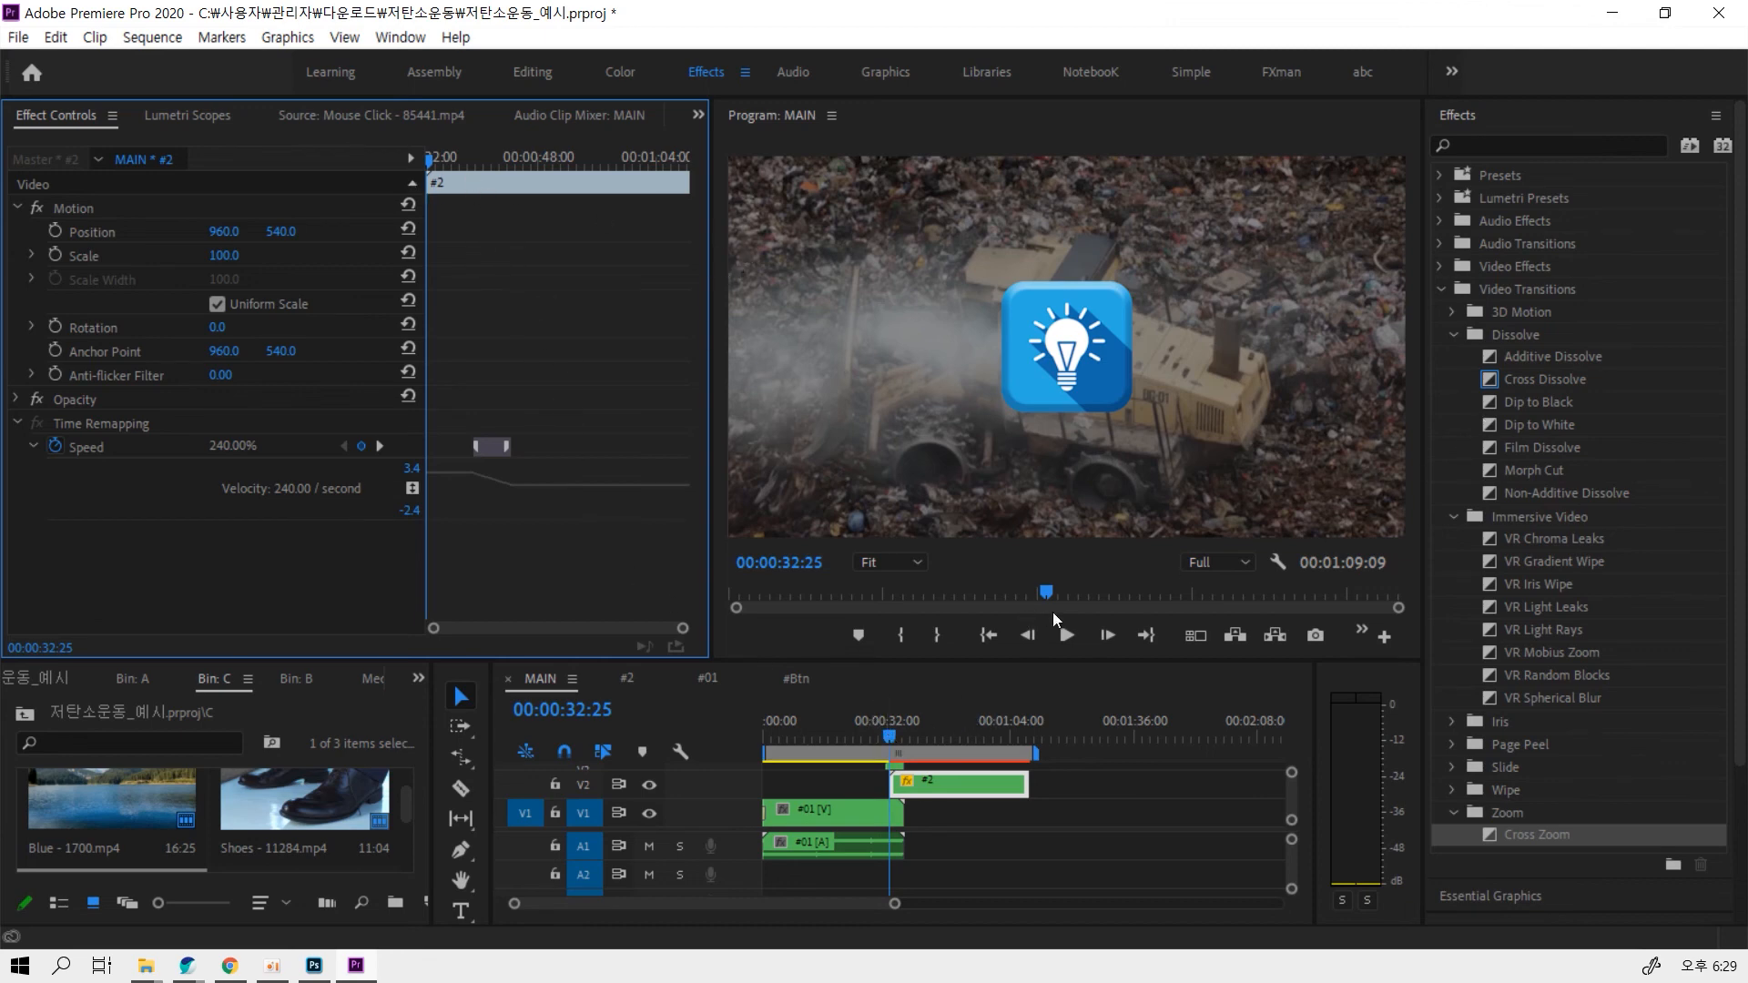
Play MAIN through the speed ramp to 00:00:42:24, and replay the button-click section up to 00:00:36:07
click(1069, 637)
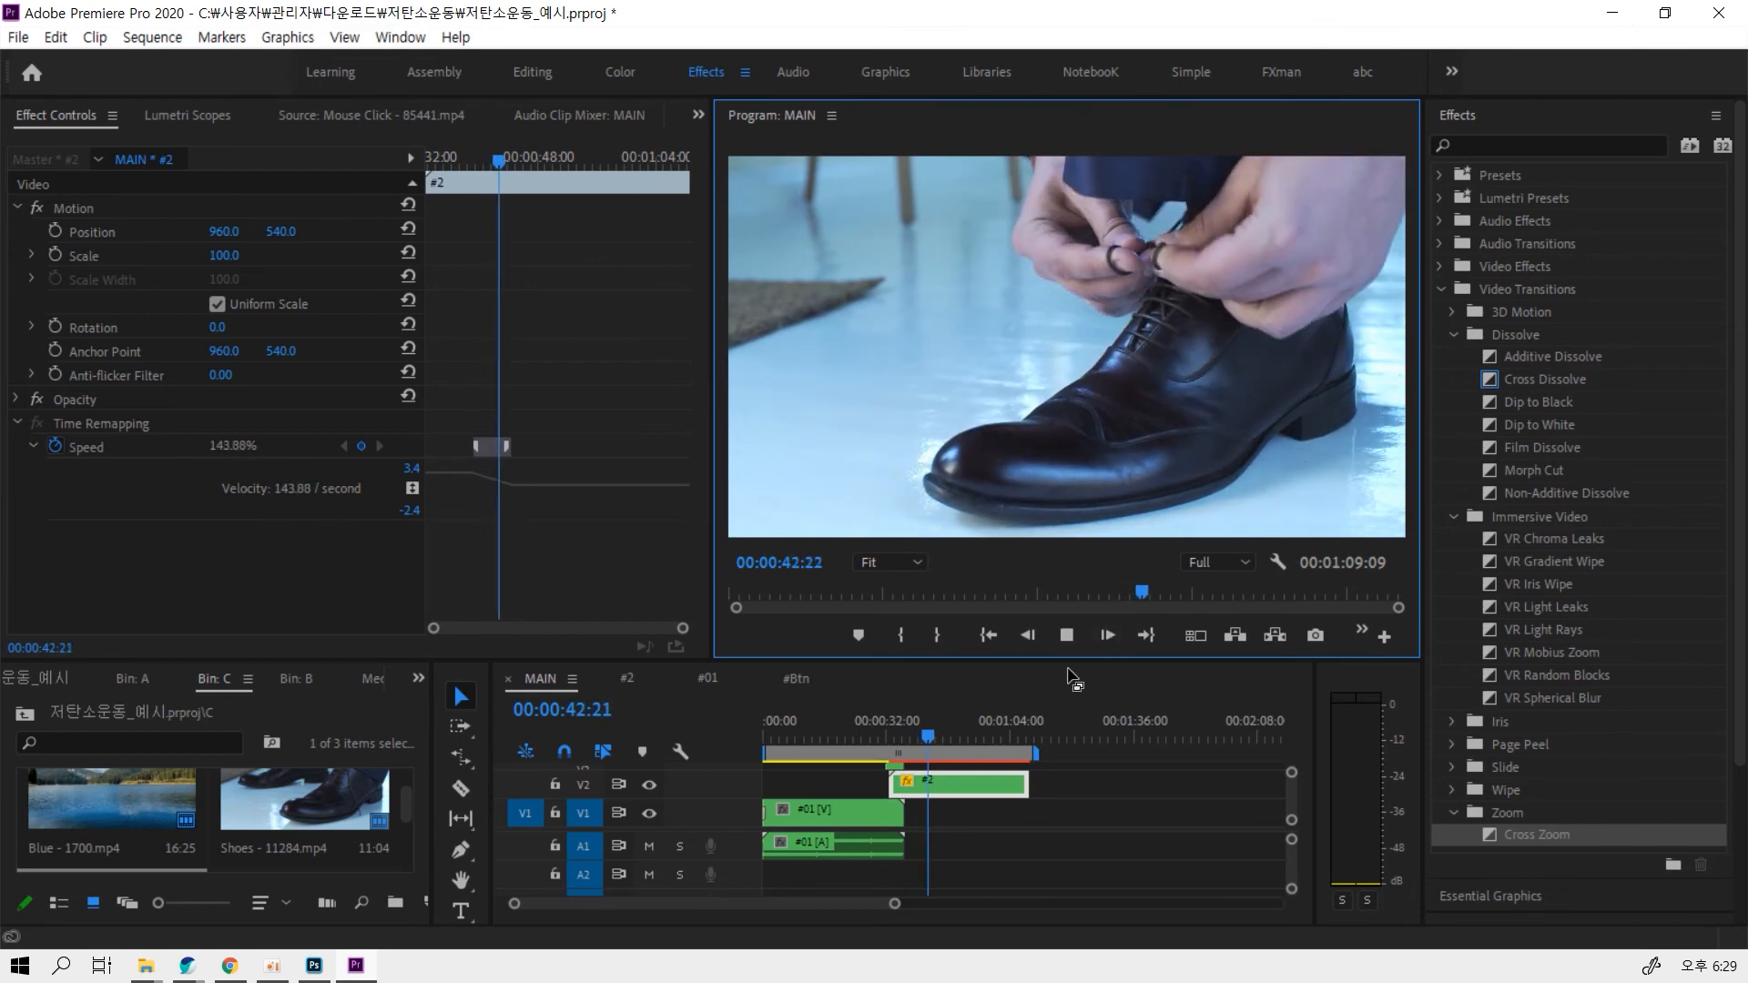
click(1067, 634)
click(964, 781)
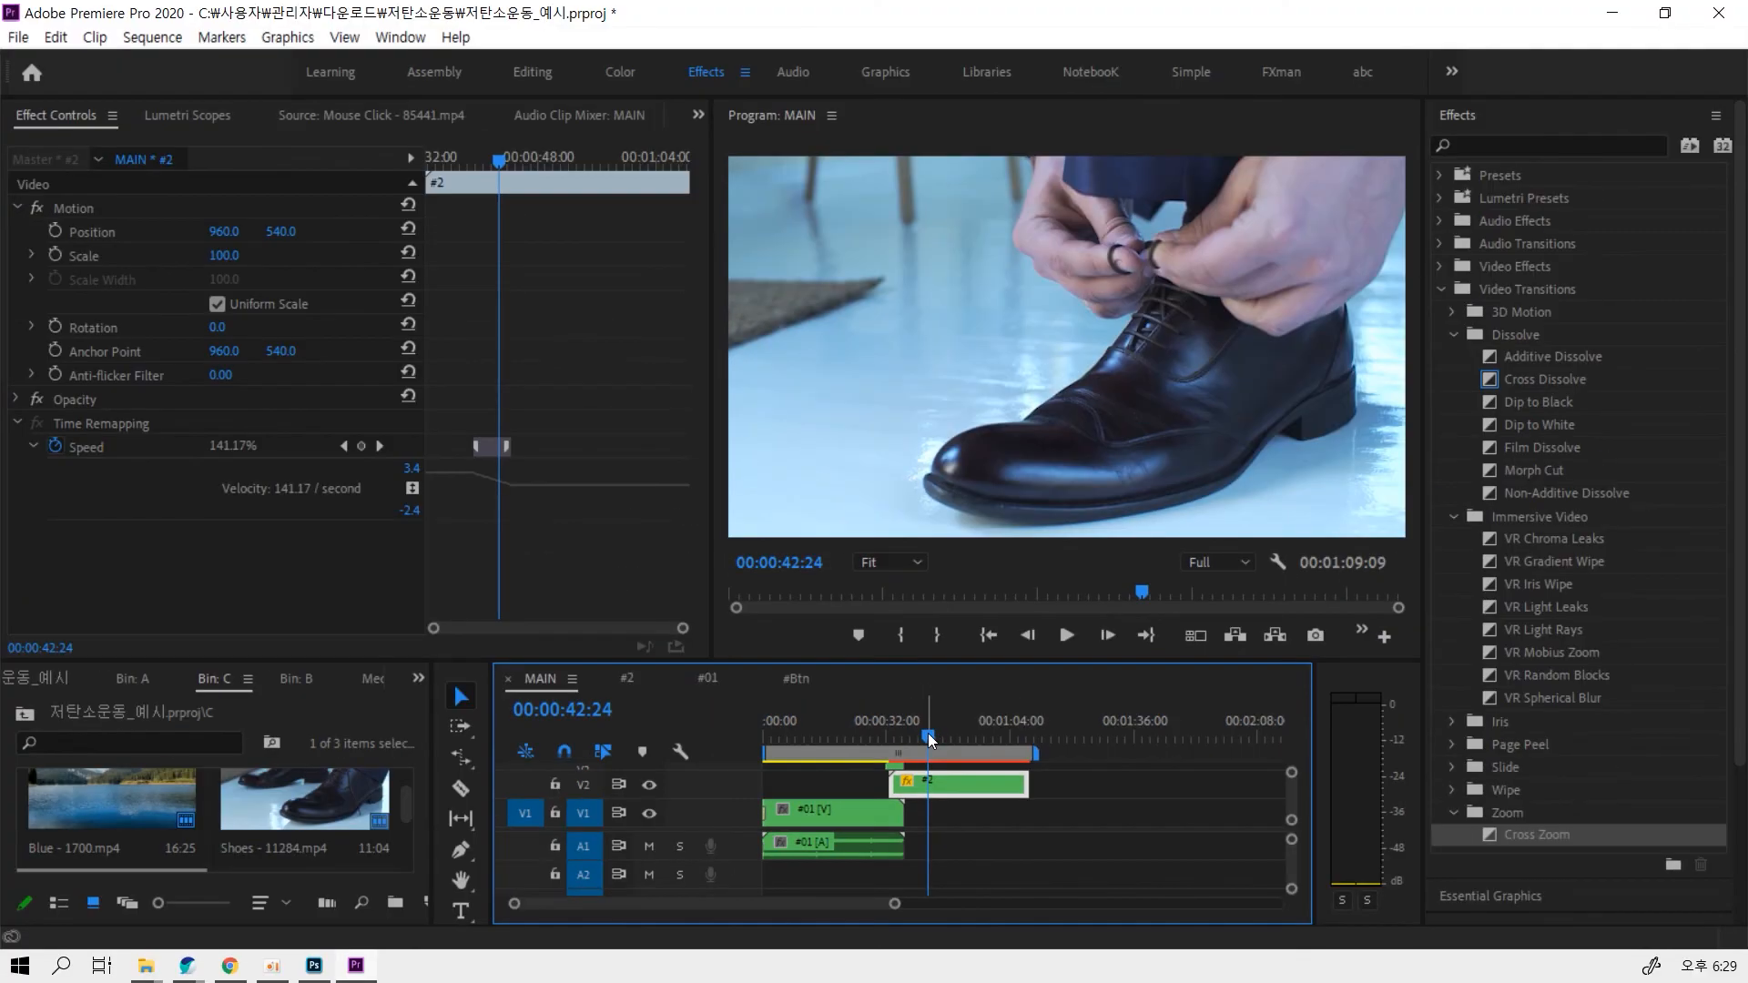
mouse_move(891, 692)
mouse_down()
mouse_move(832, 694)
mouse_move(883, 734)
mouse_move(931, 727)
mouse_move(888, 723)
mouse_up()
key(space)
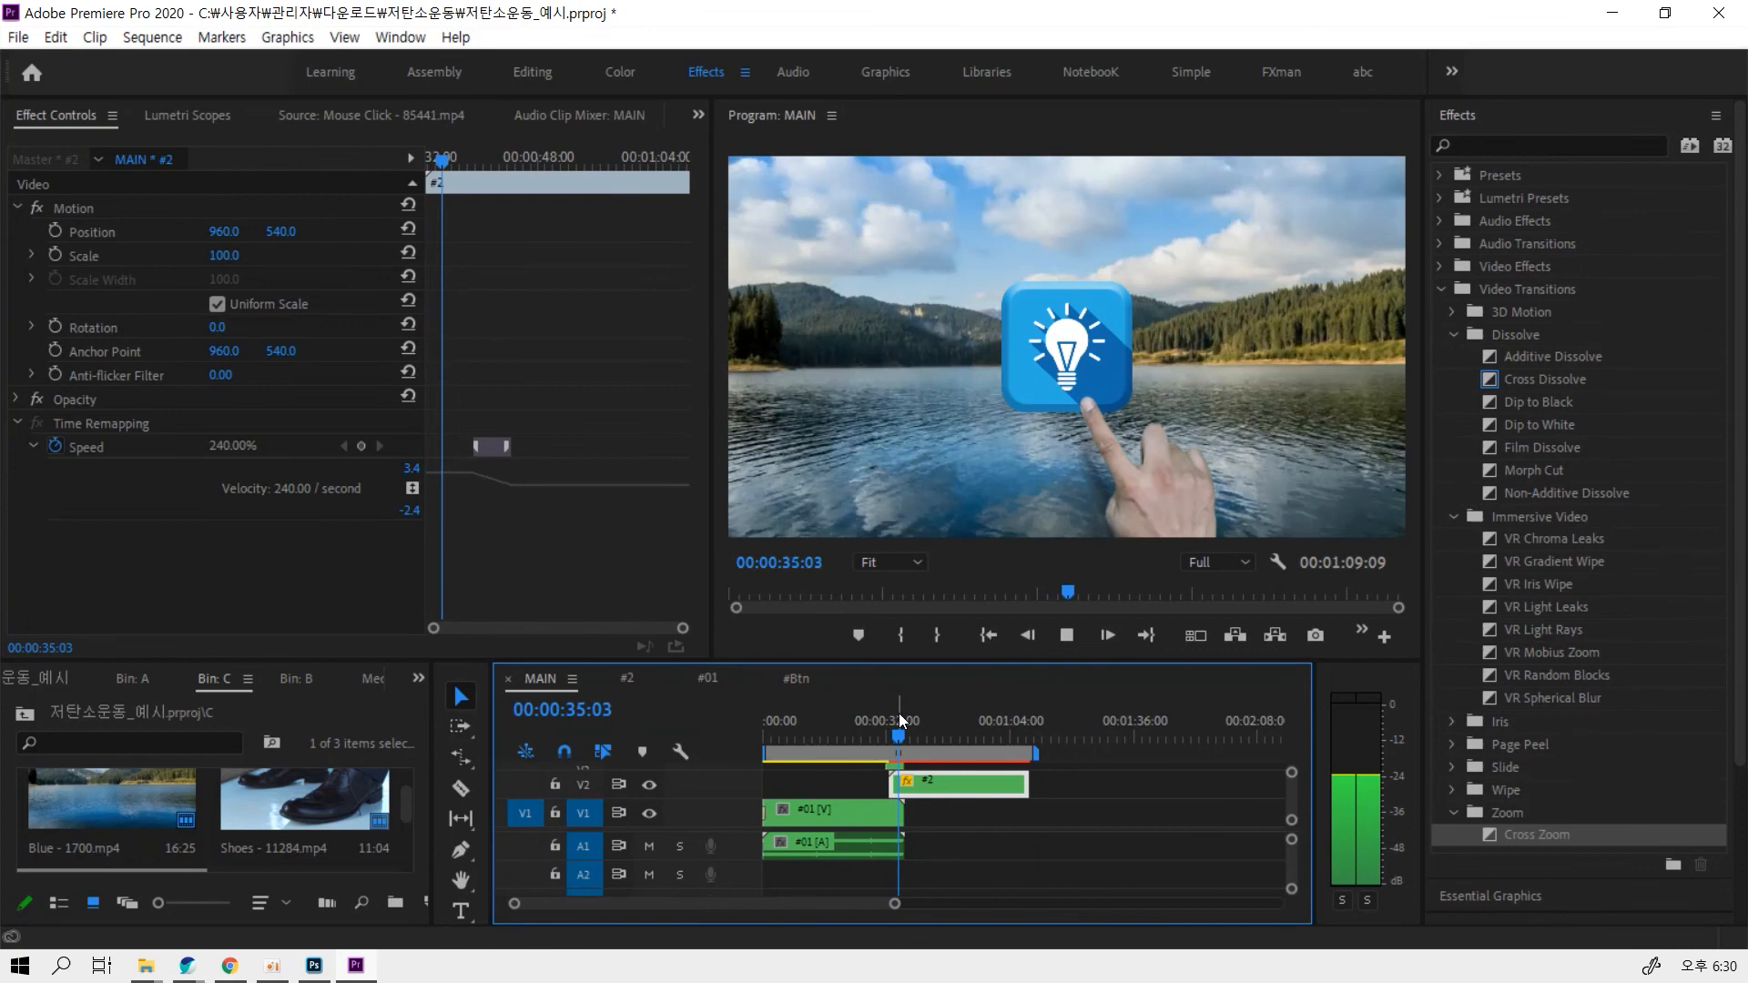
key(space)
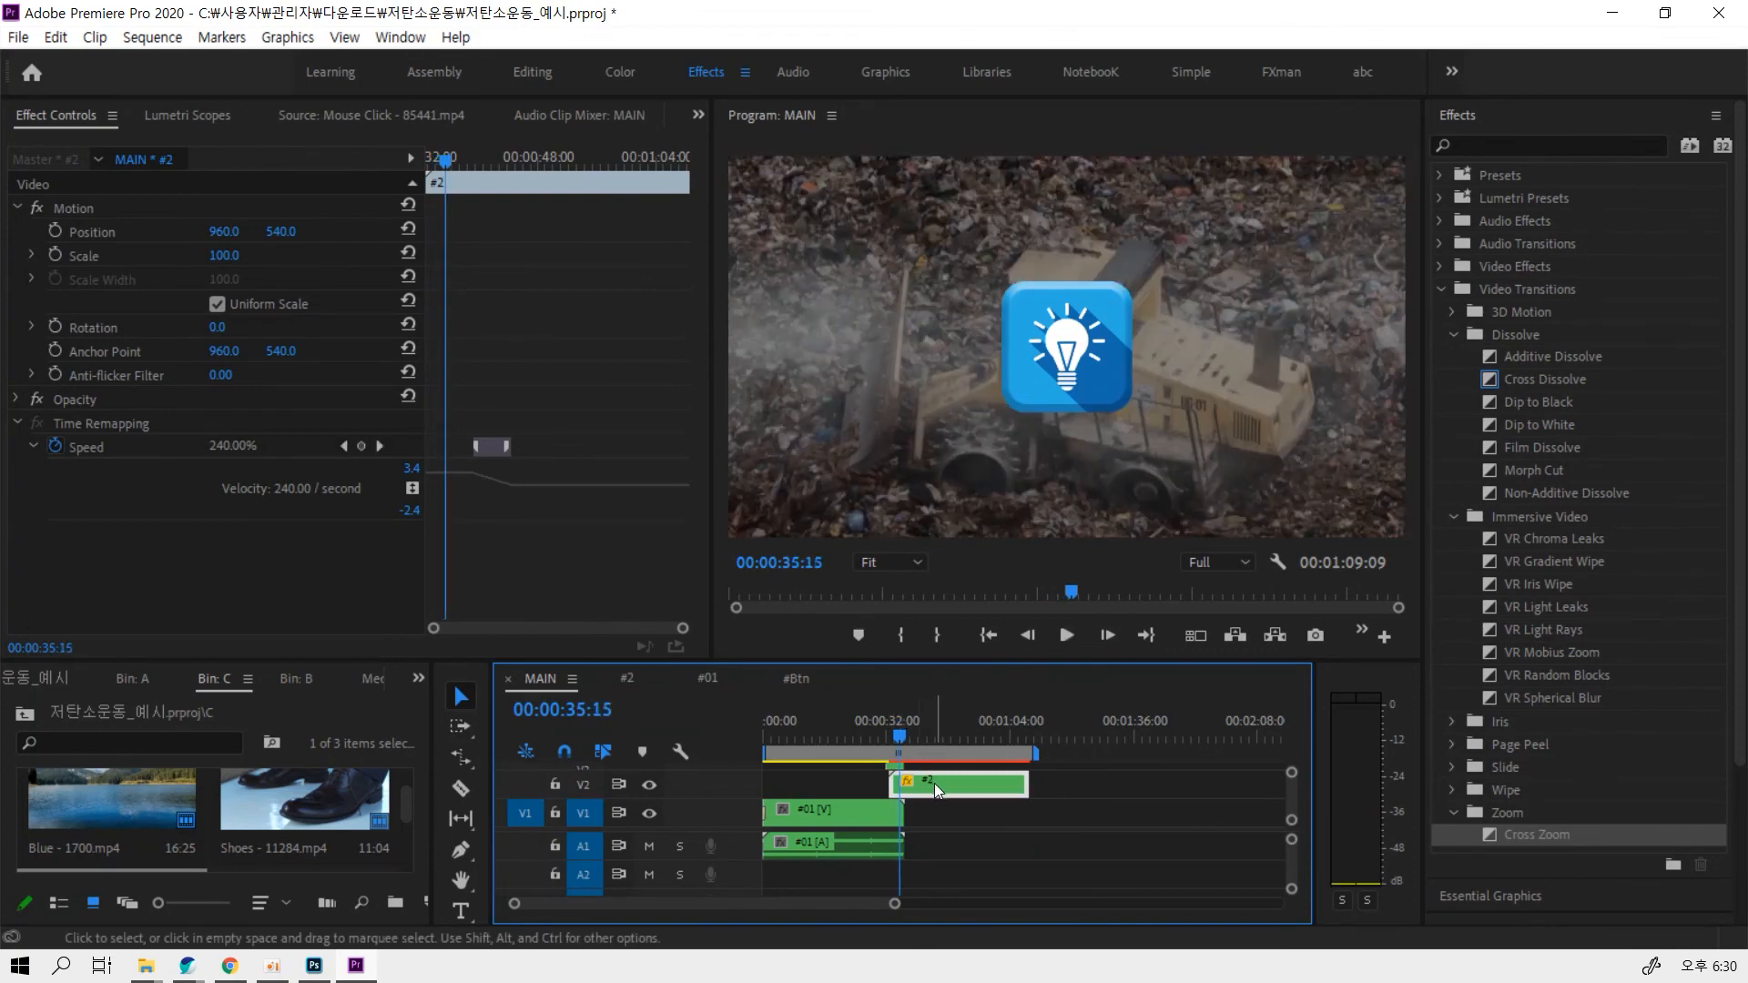
key(space)
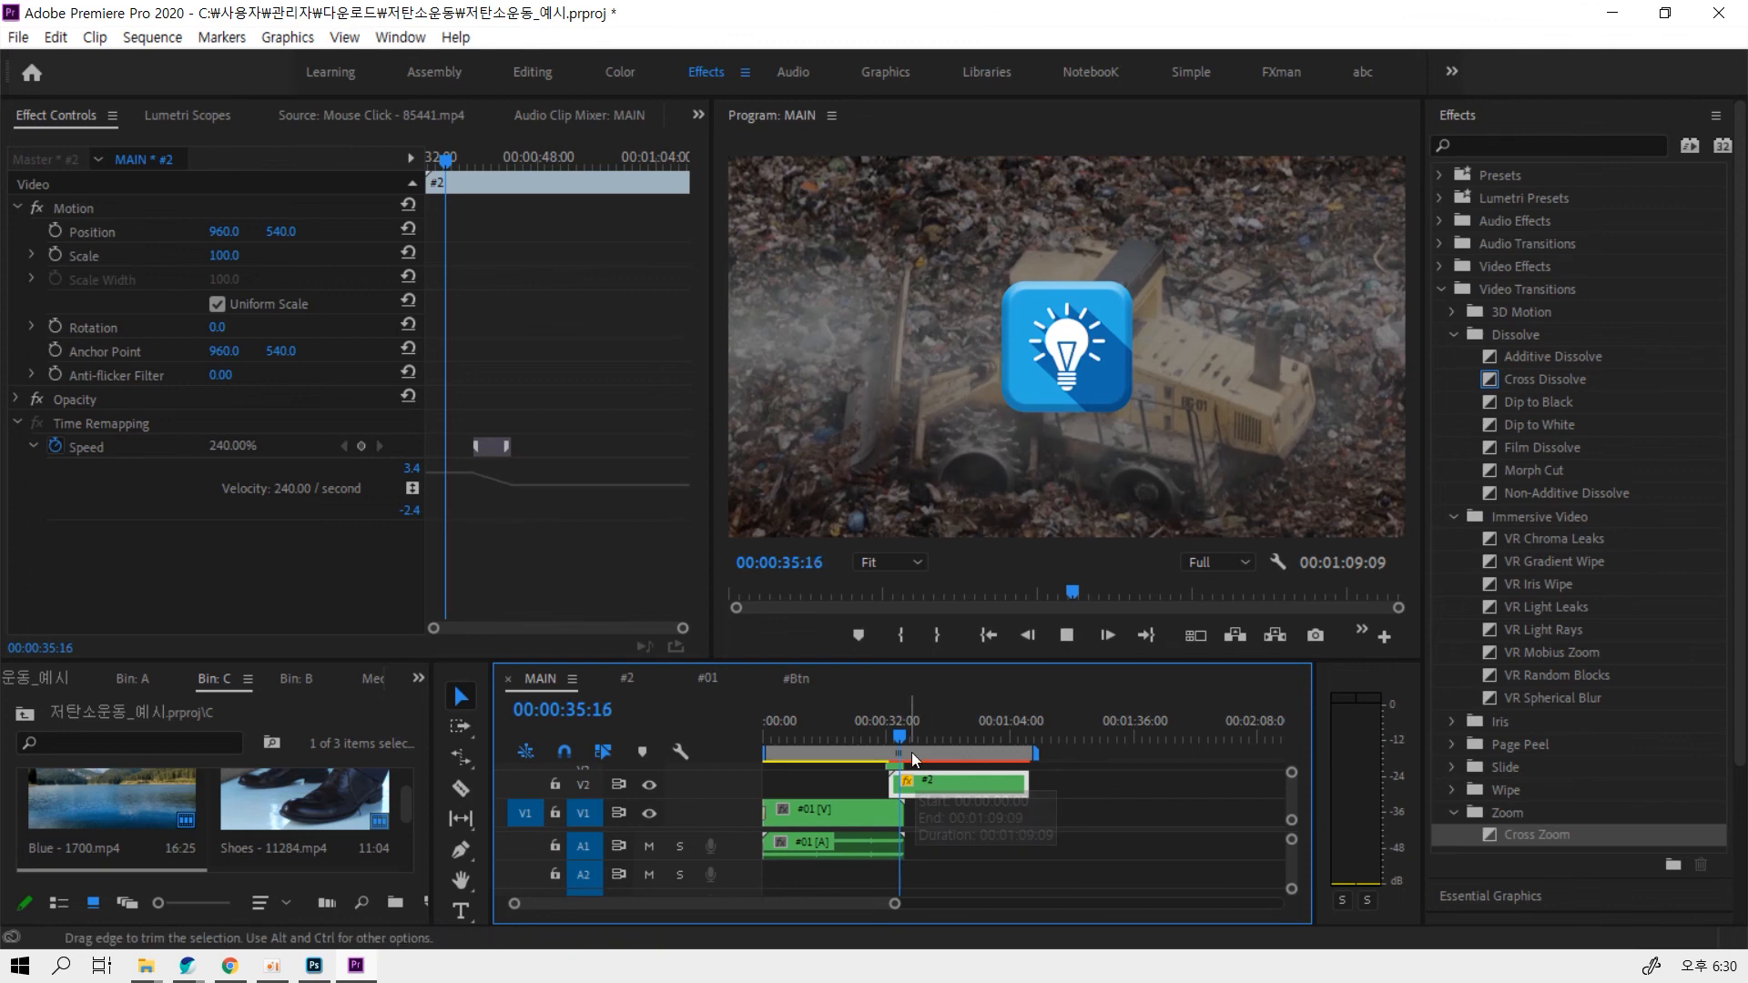
key(space)
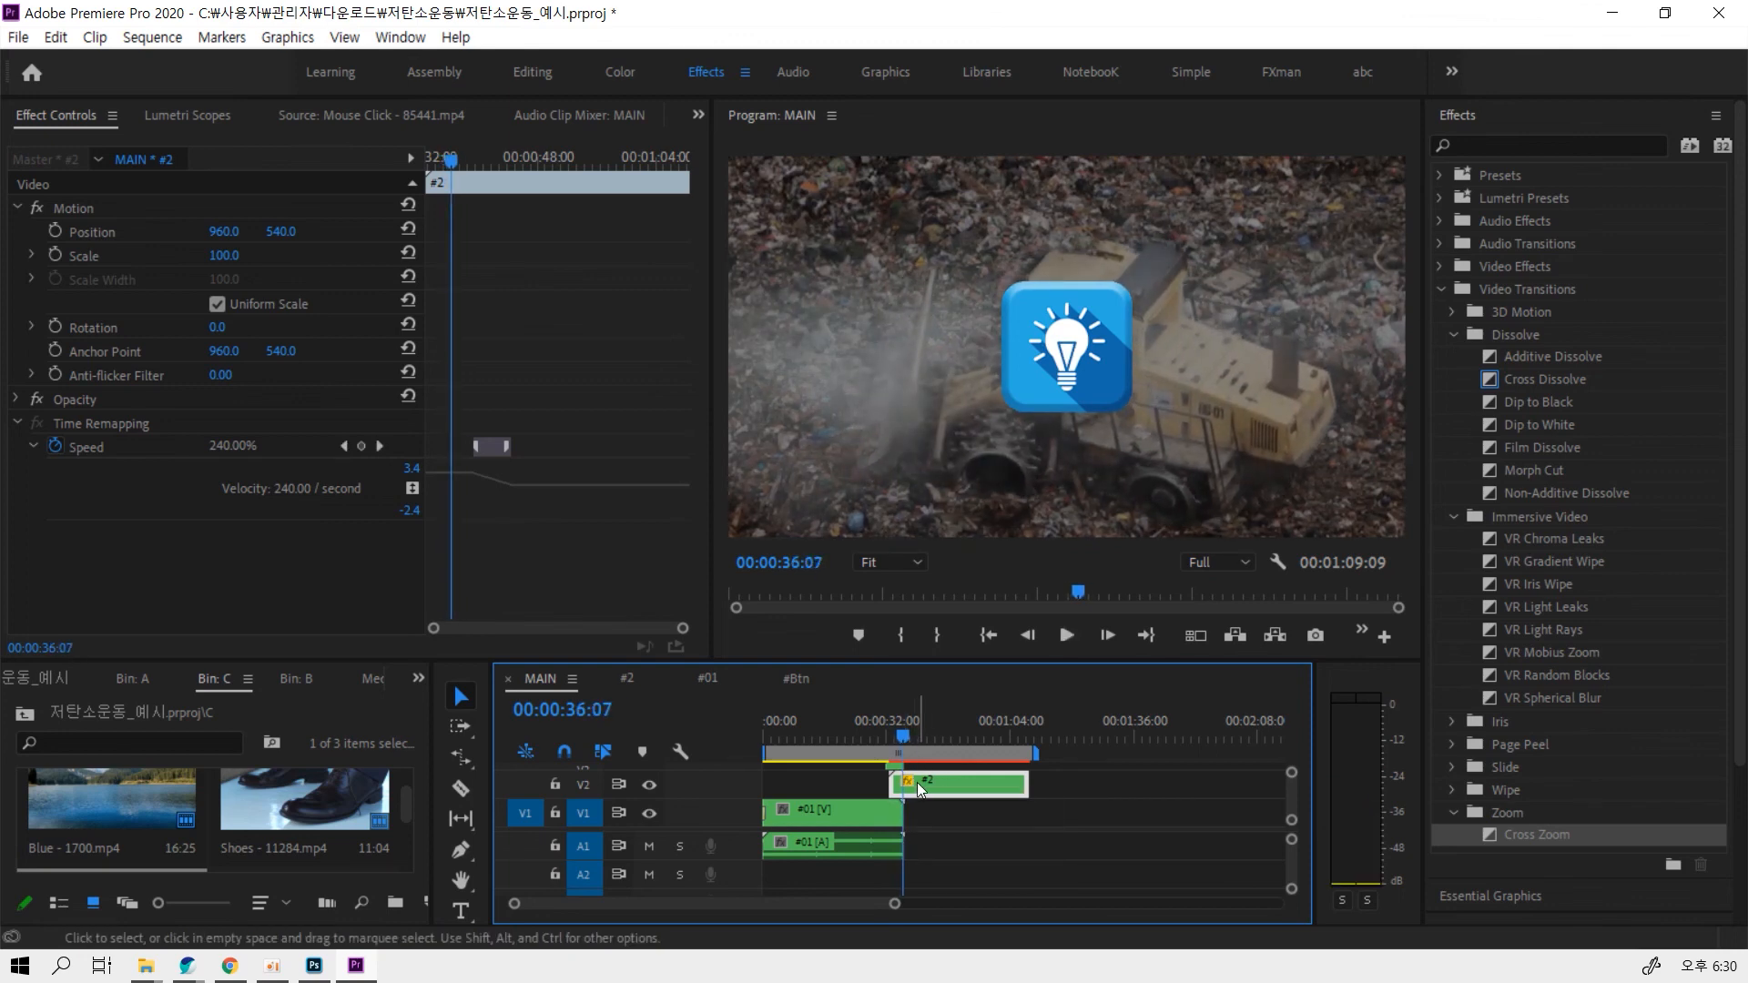
Inspect the nested #2 and #Btn sequences with the timeline area enlarged, and return to MAIN
double_click(916, 783)
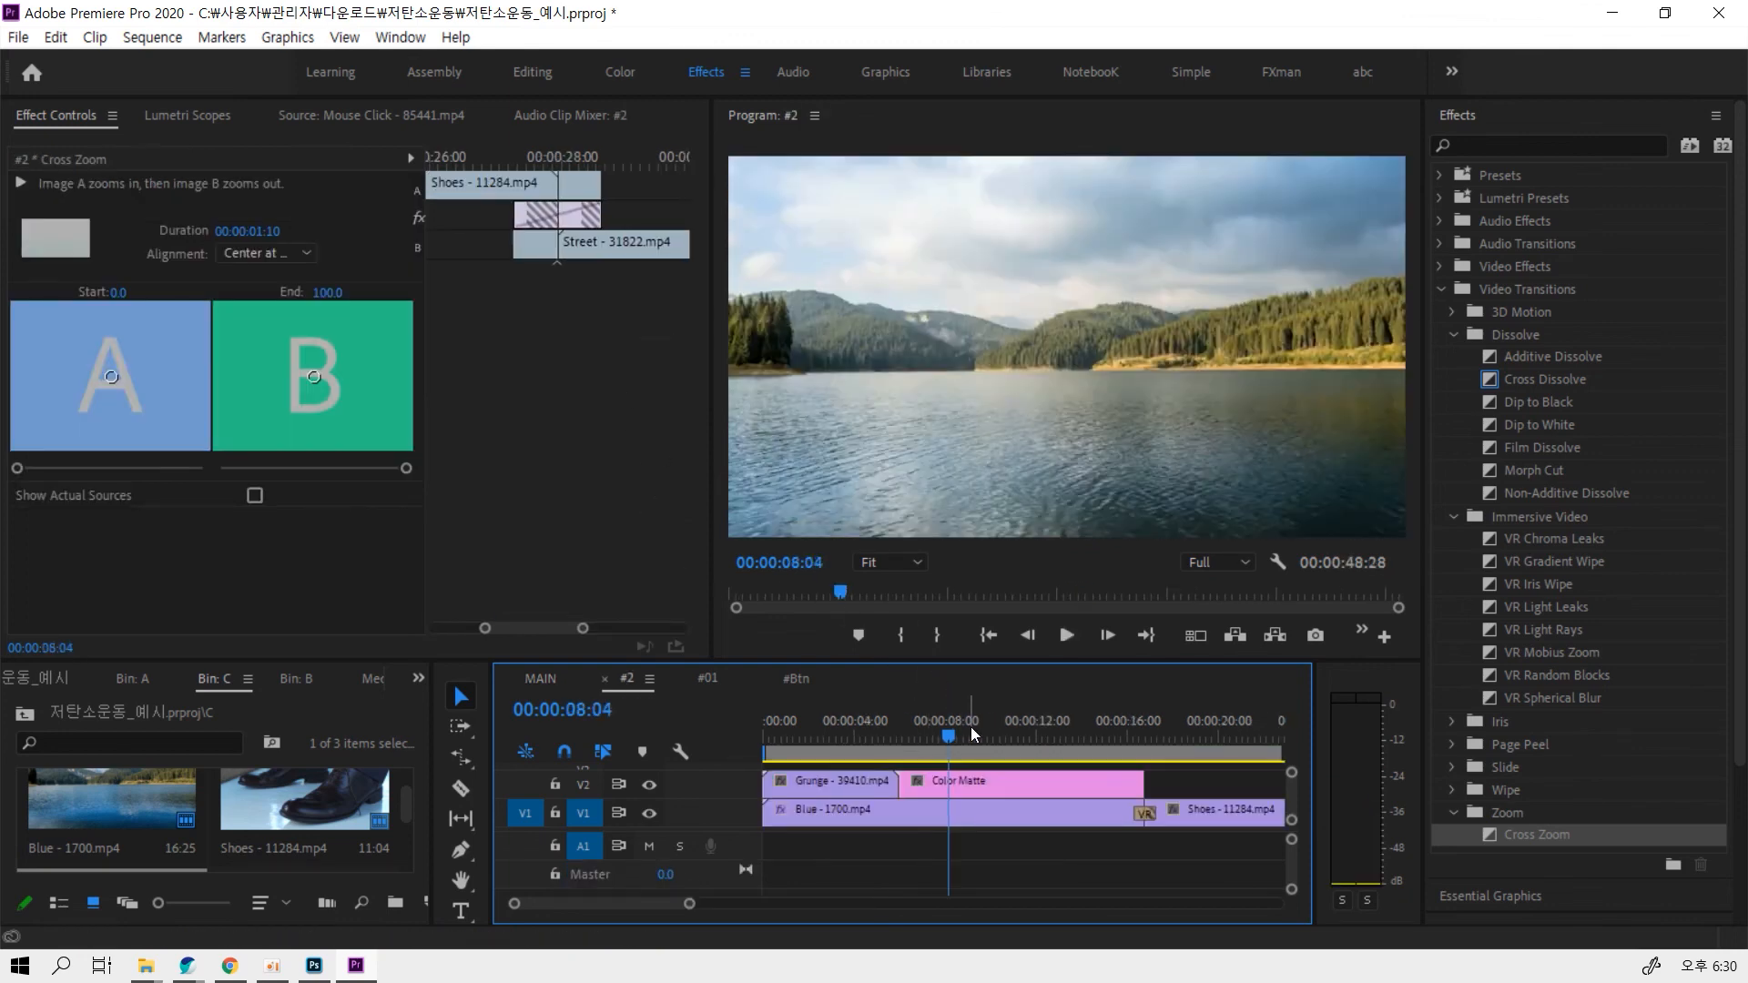
drag(949, 661, 927, 460)
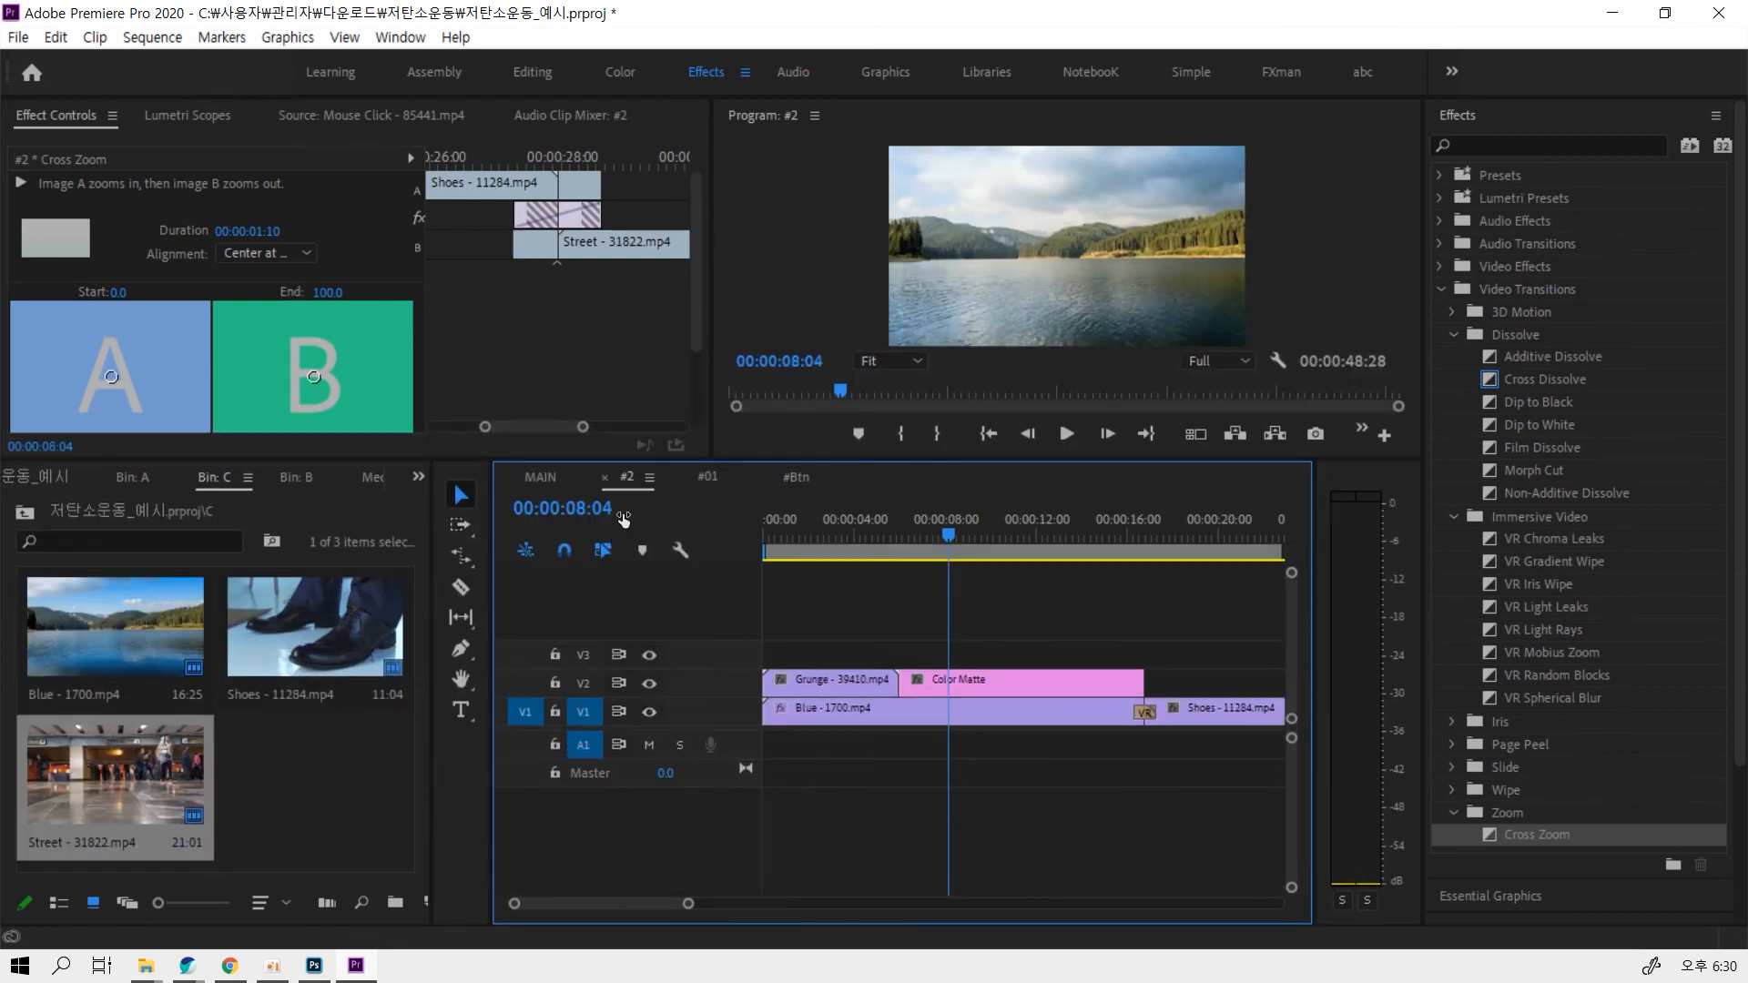
click(799, 480)
click(768, 526)
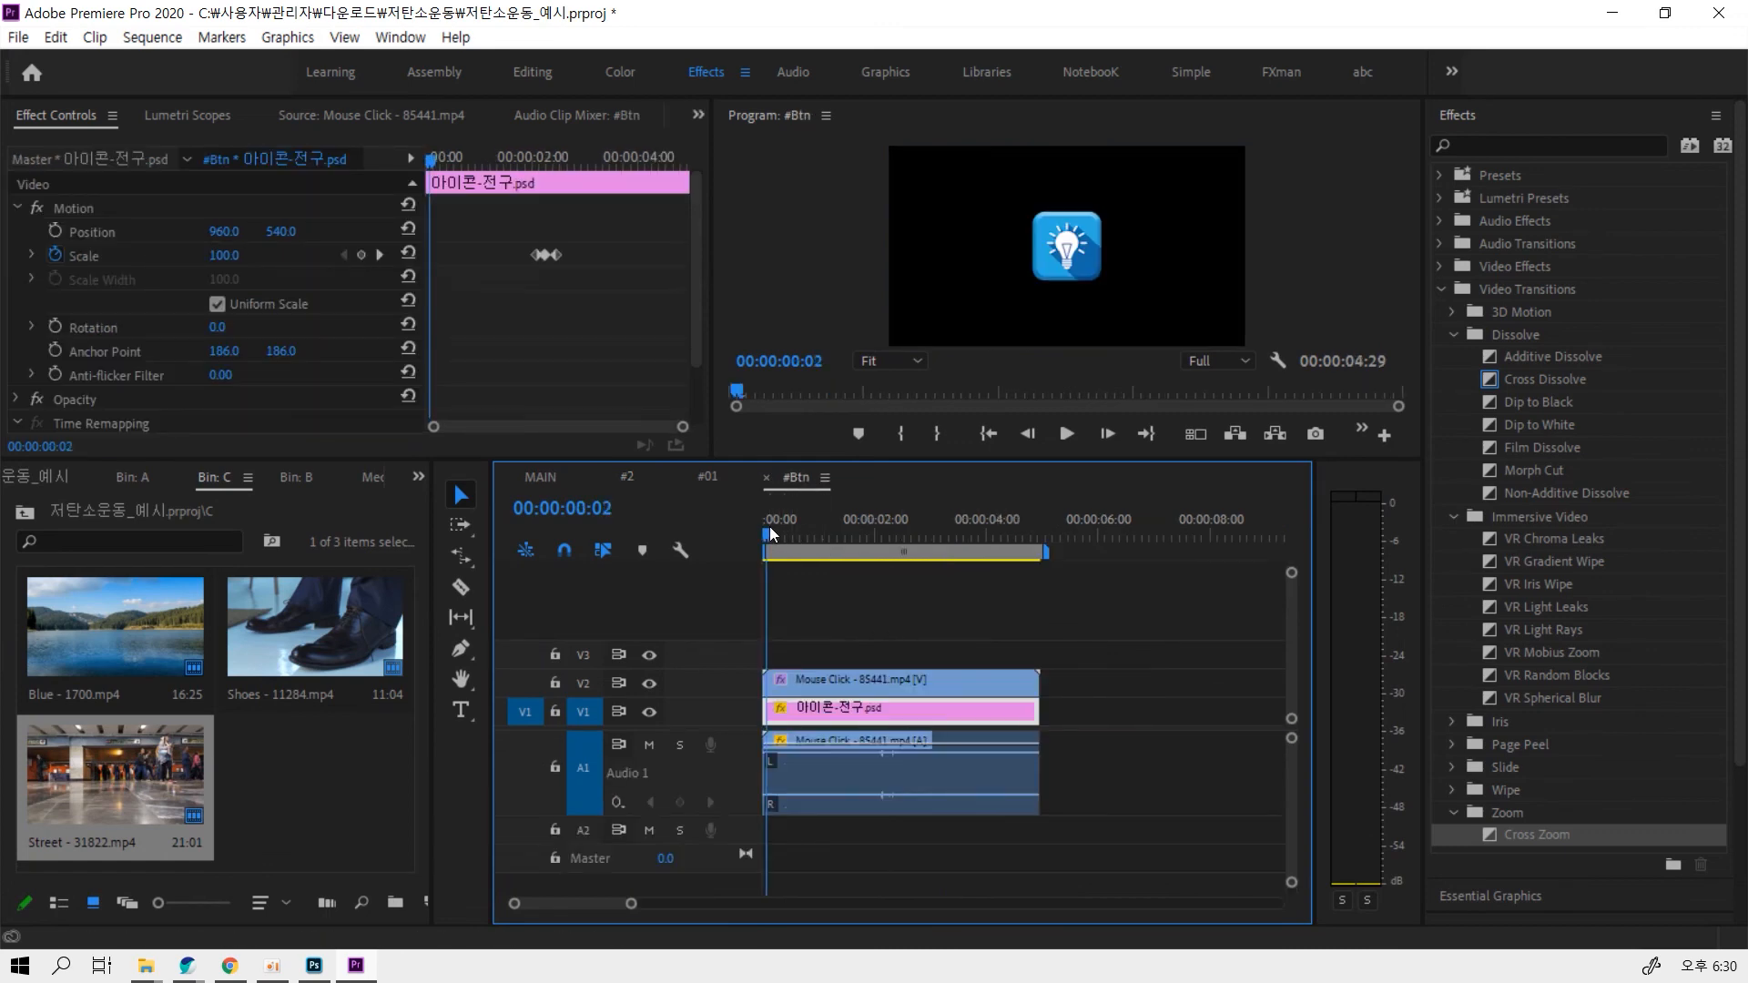
drag(769, 526, 854, 526)
click(539, 475)
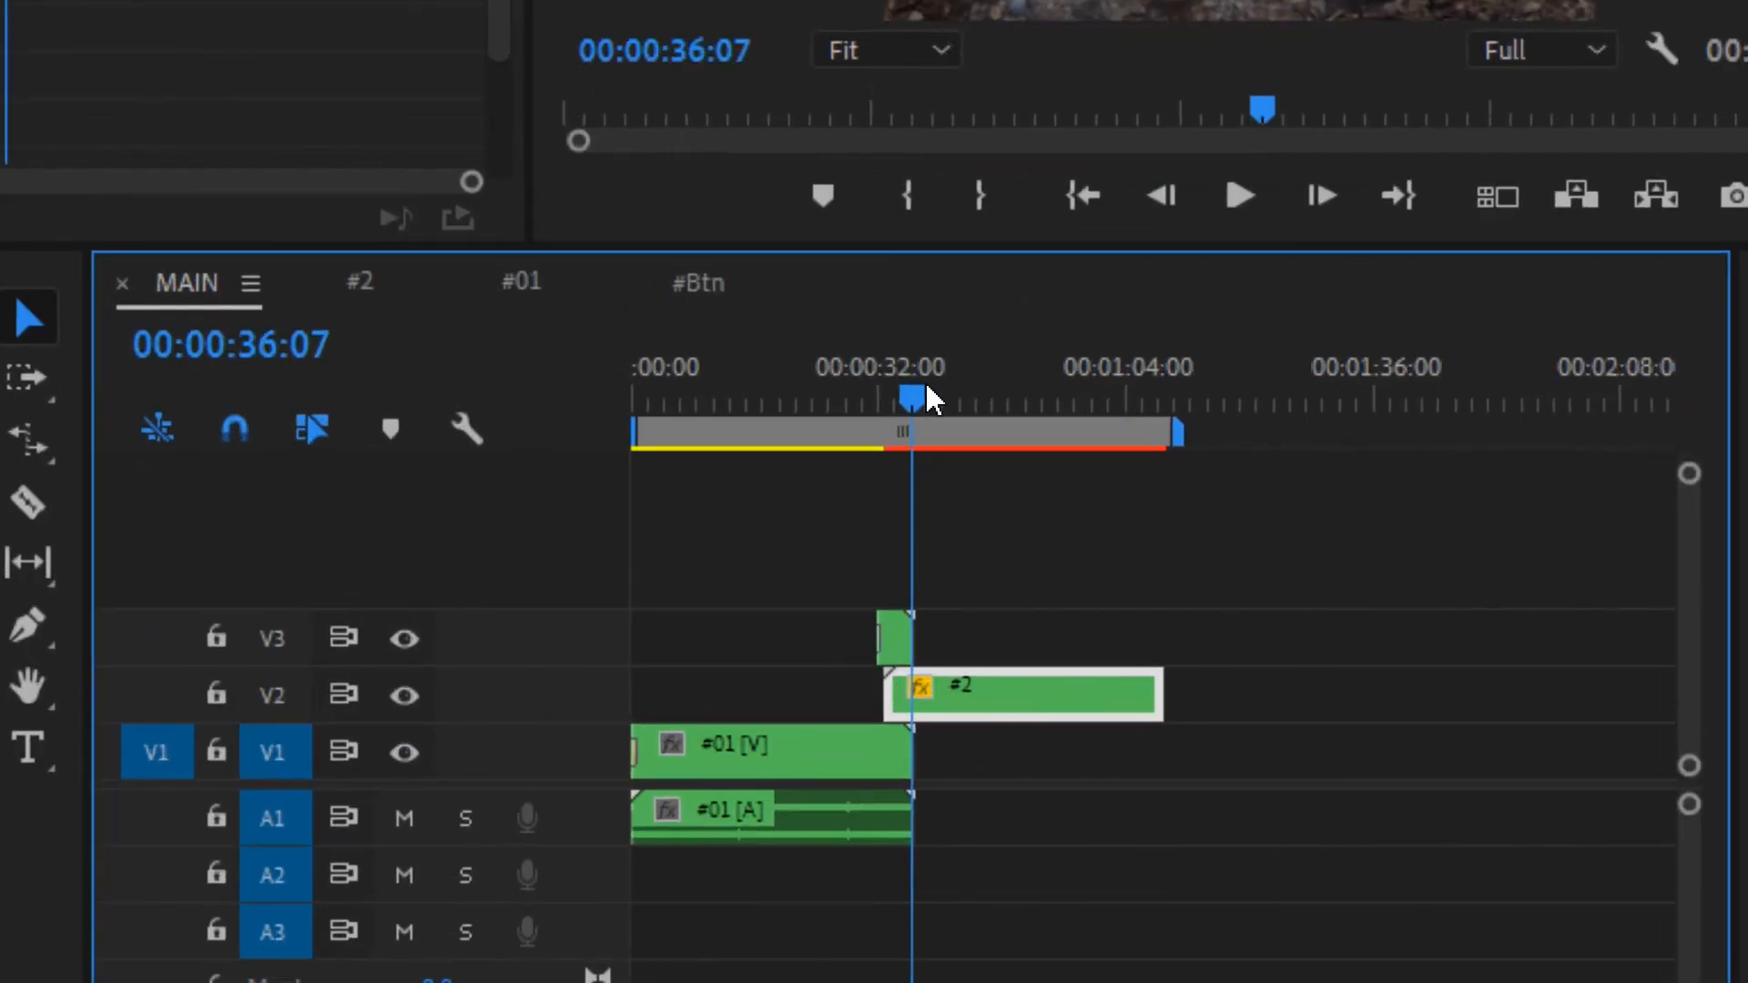
Play MAIN to 00:00:34:06 and shift the #Btn clip on V3 about one second earlier
drag(913, 410, 865, 411)
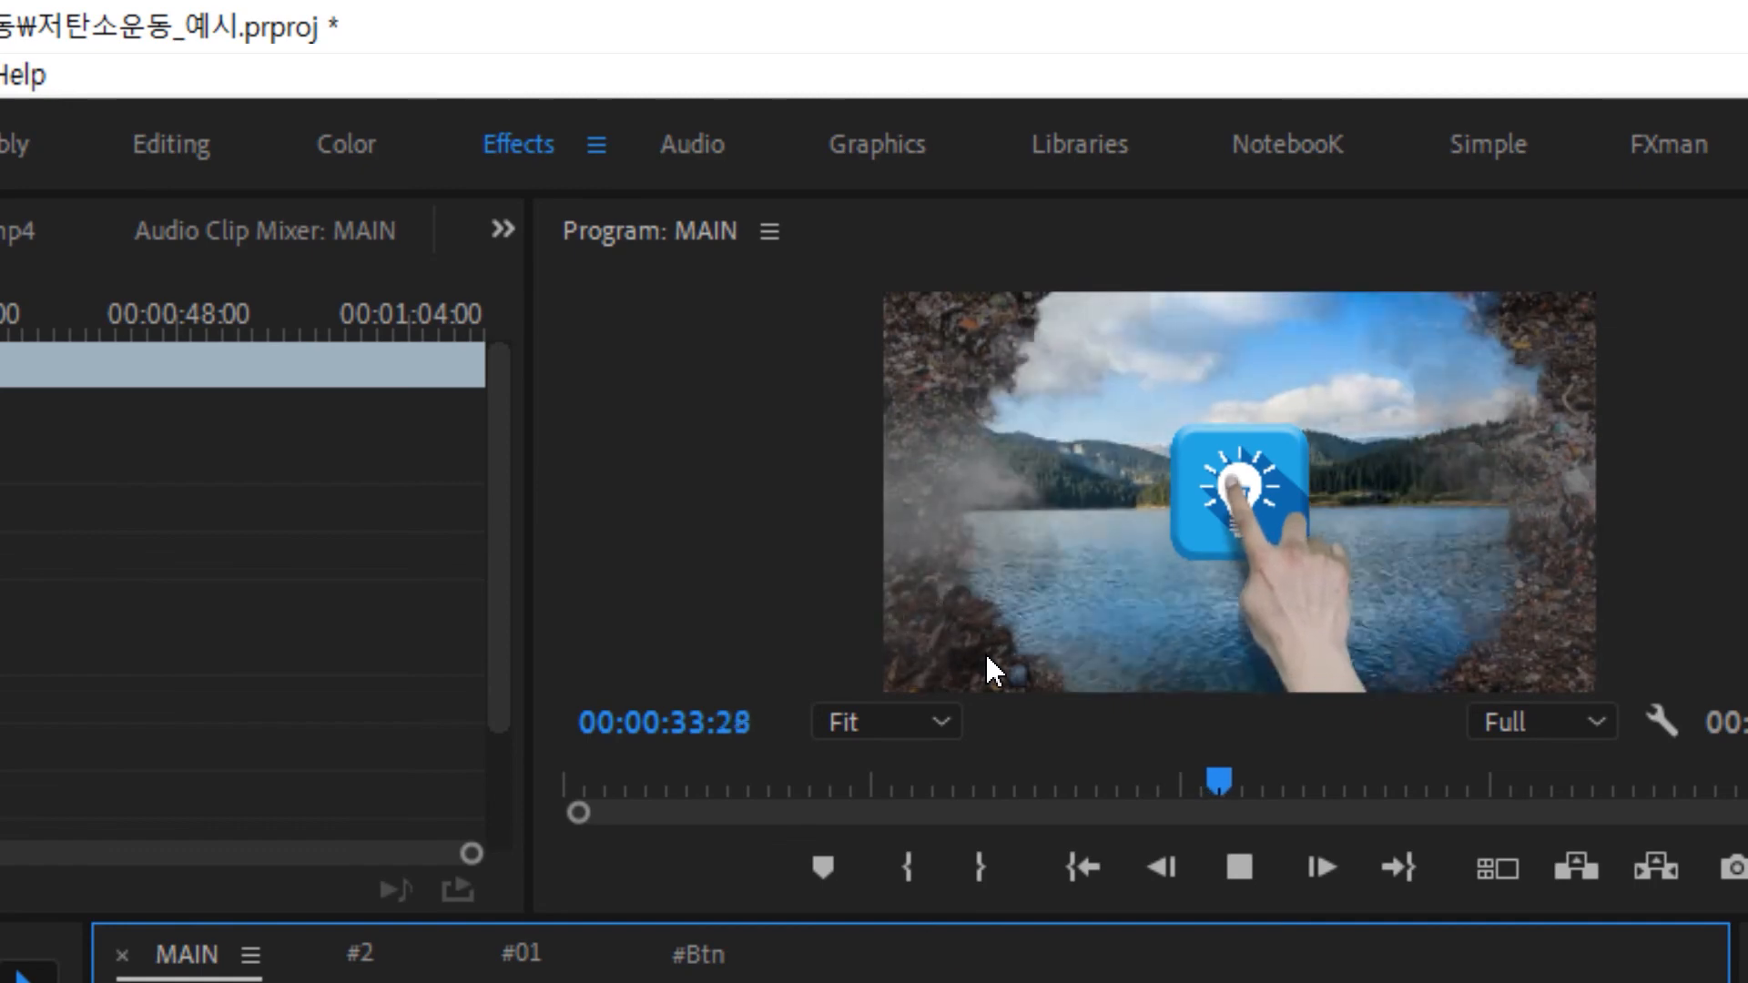
key(space)
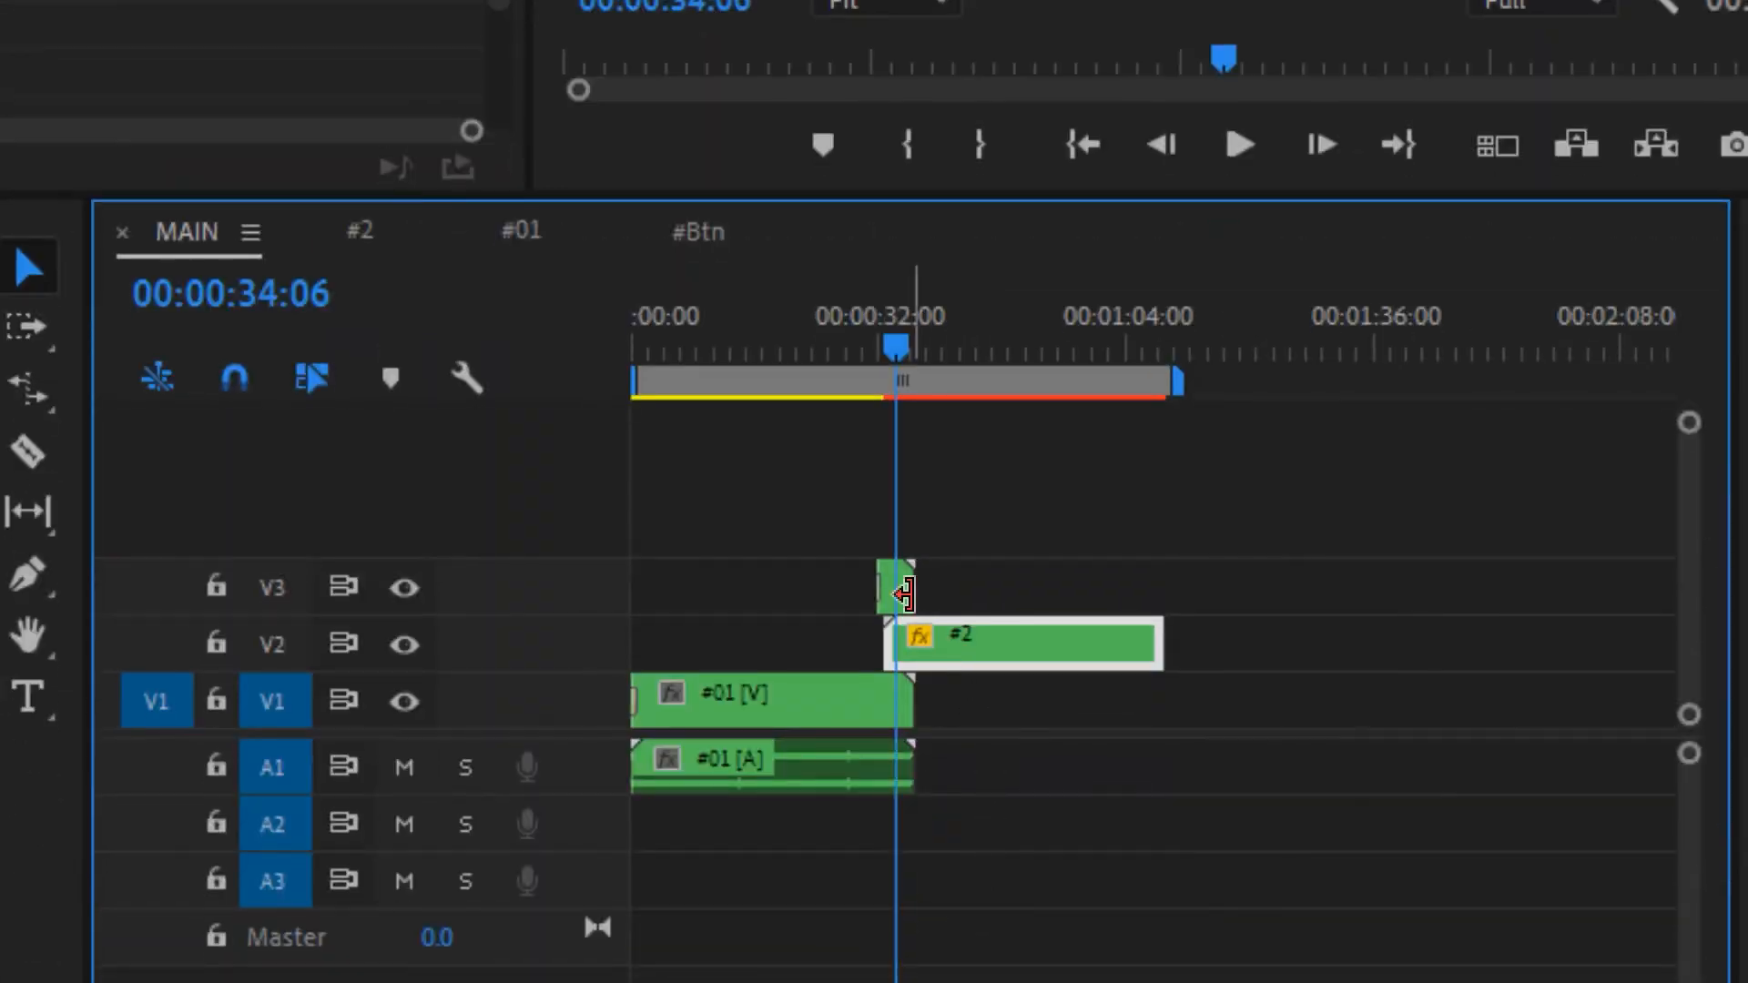
click(901, 597)
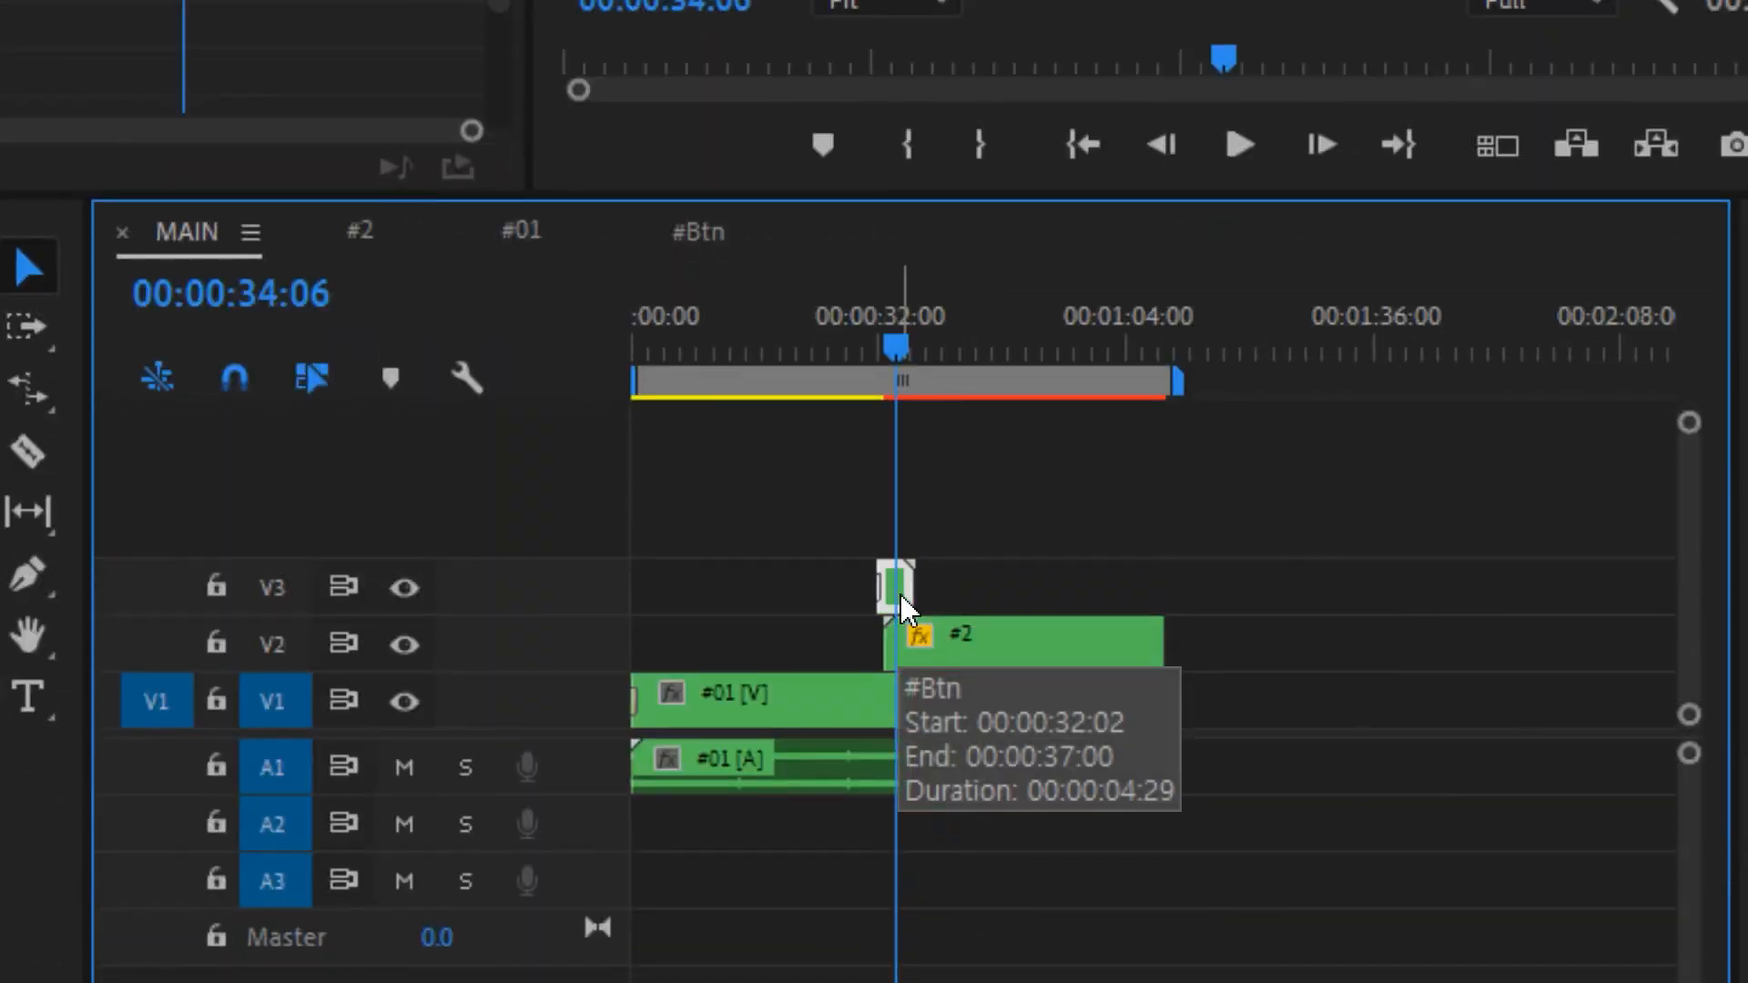
key(equal)
key(equal)
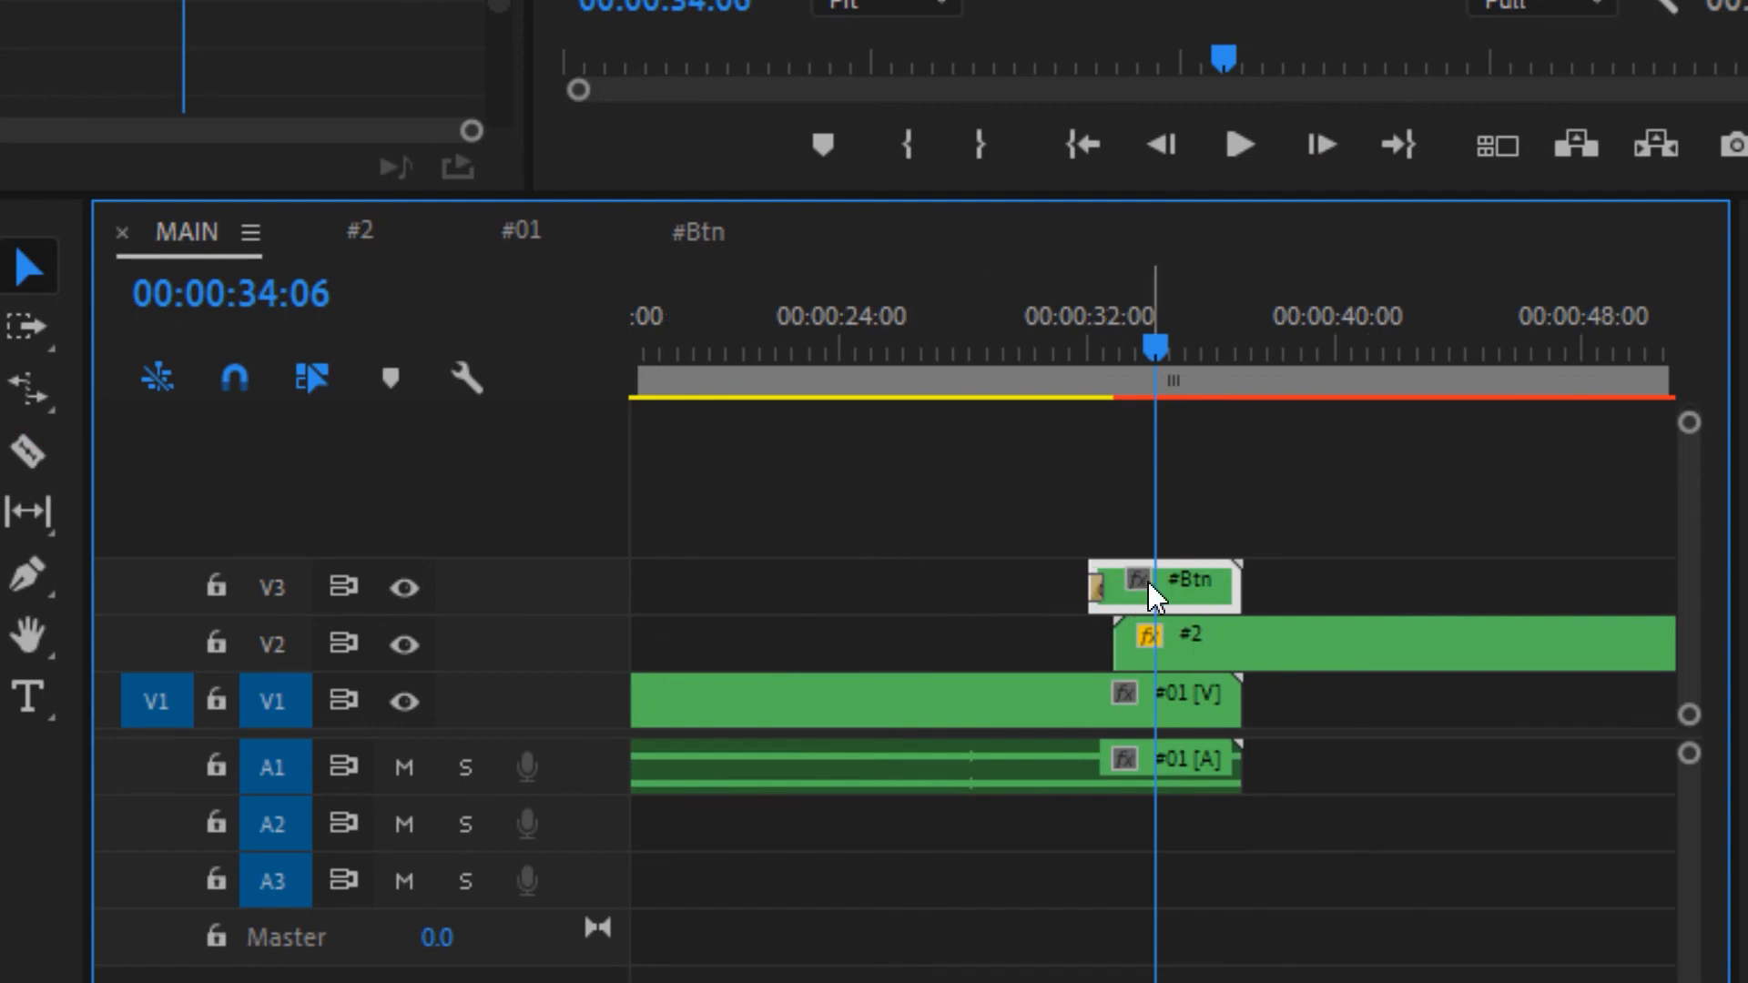
drag(1176, 582, 1140, 583)
Enlarge the preview area, play MAIN from 00:00:30:14 to 00:00:39:23 to check the button timing, and return to 00:00:33:17
drag(1148, 350, 1038, 349)
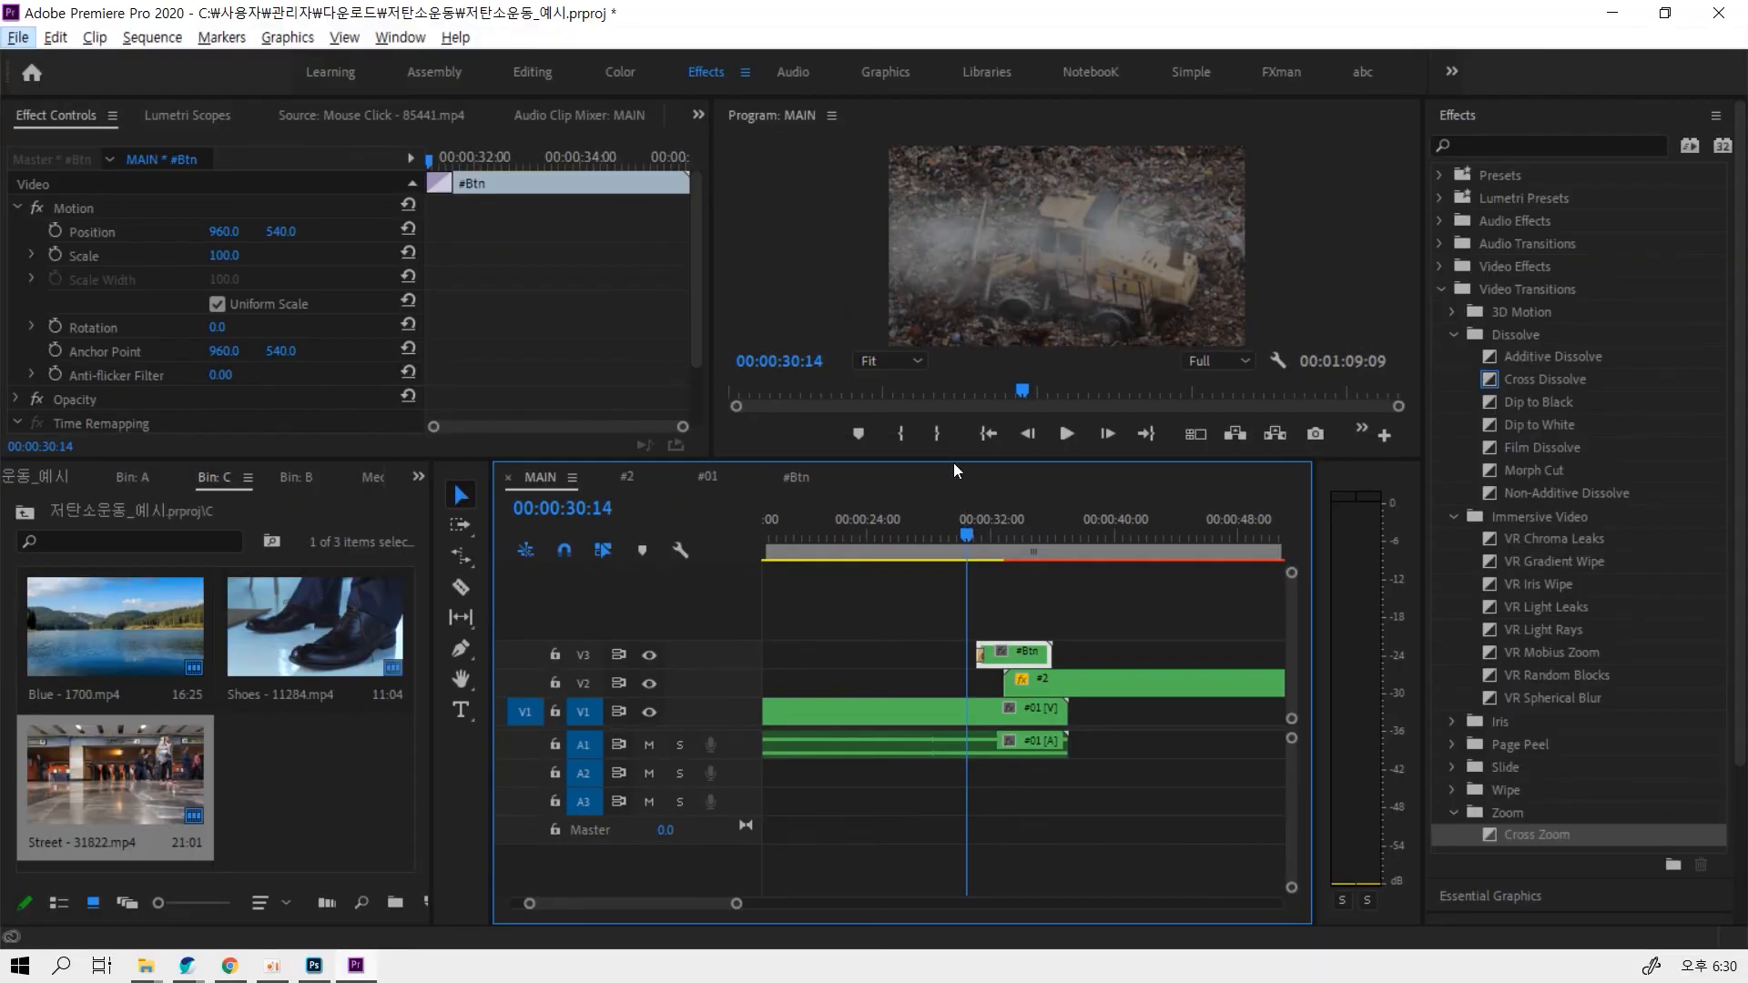
click(954, 466)
drag(962, 461, 953, 590)
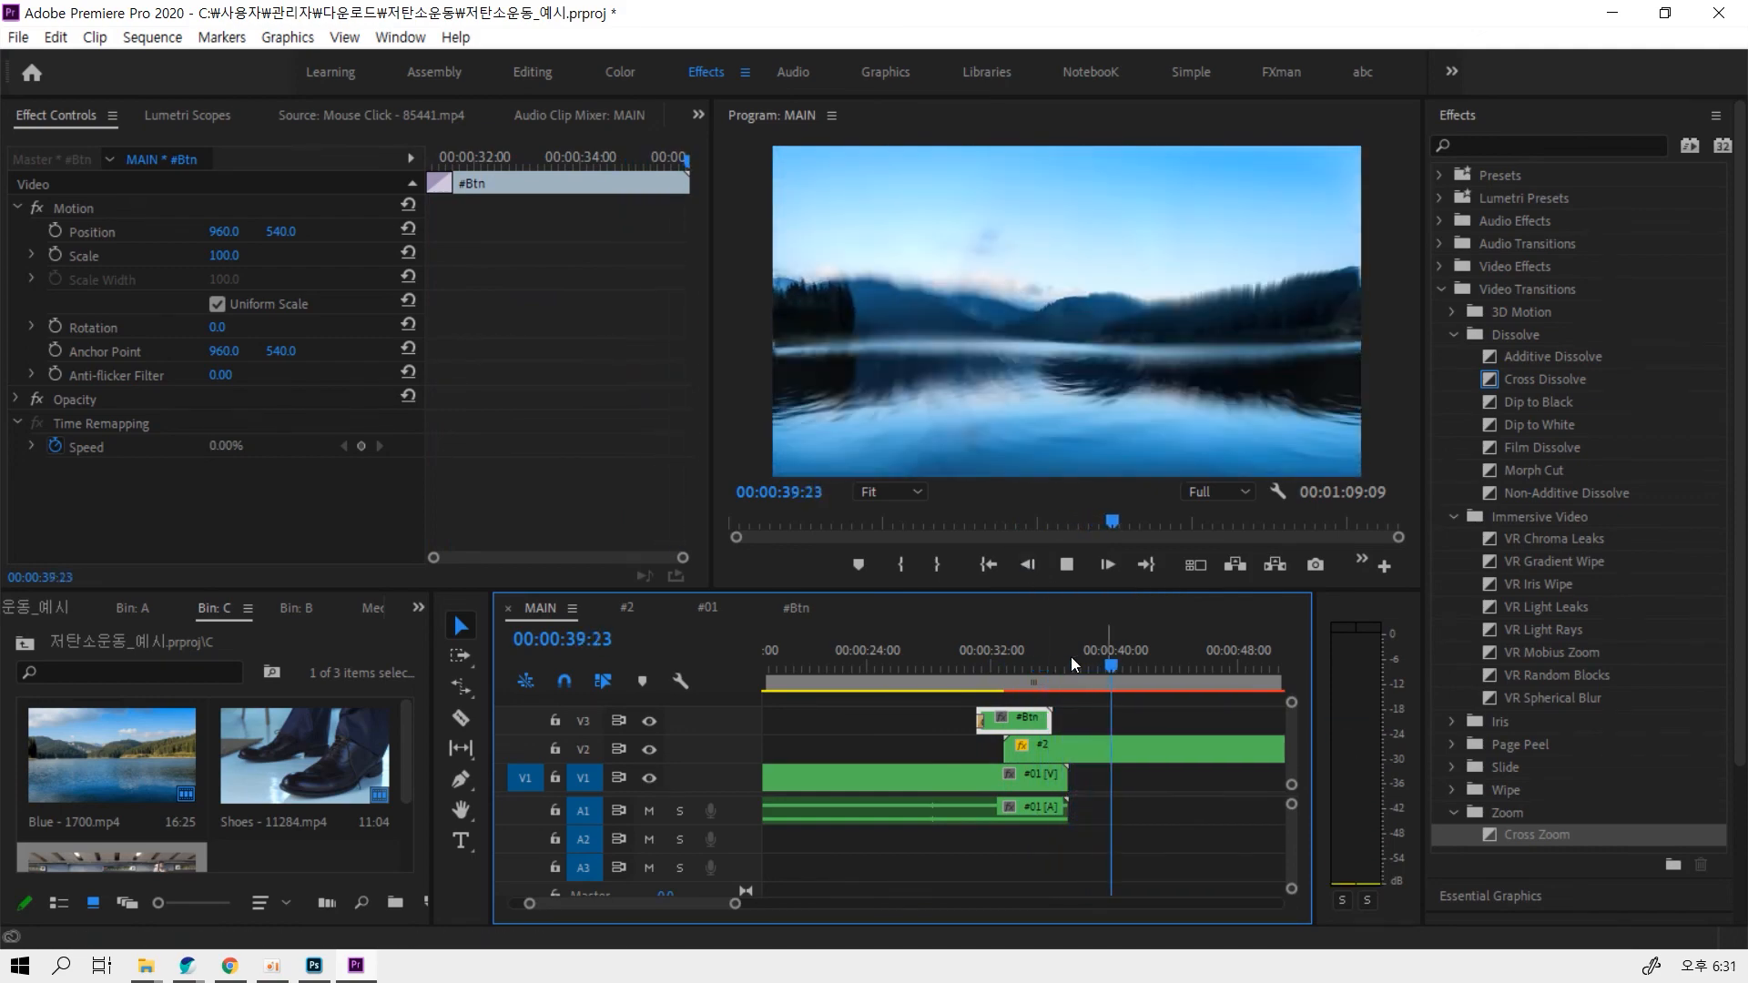
click(1014, 665)
Delete all Time Remapping Speed keyframes from the #2 clip on V2 in MAIN
click(1043, 753)
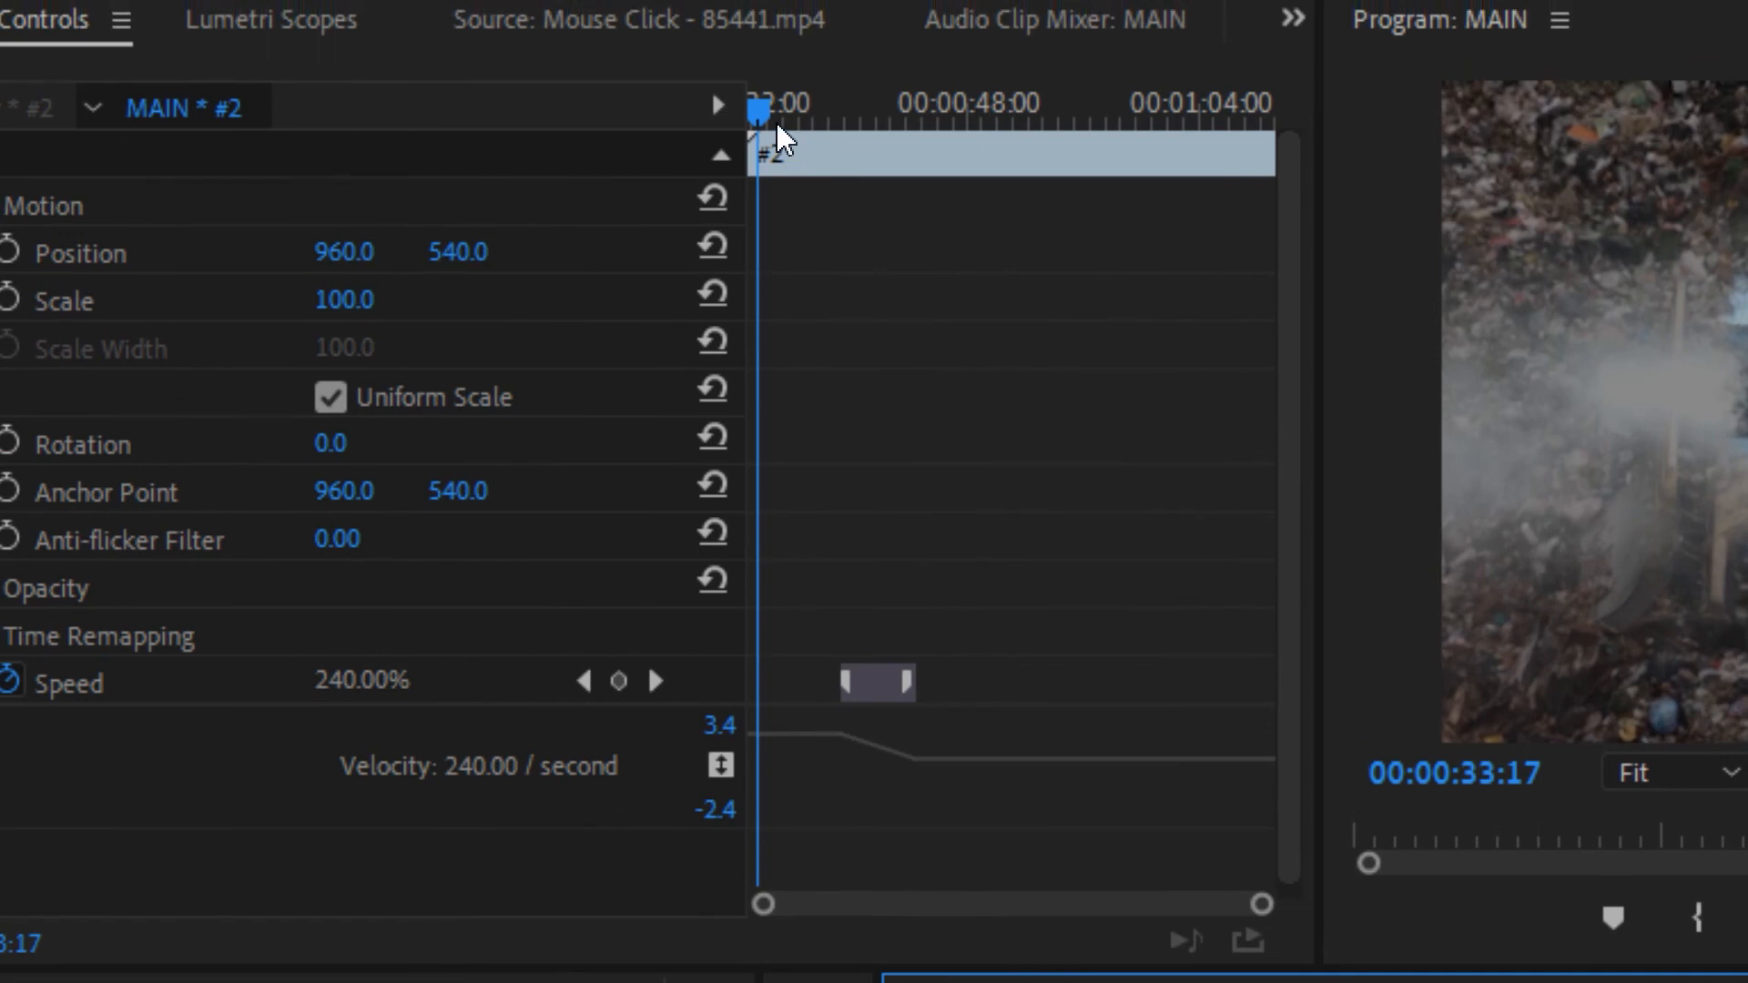
drag(767, 122, 980, 153)
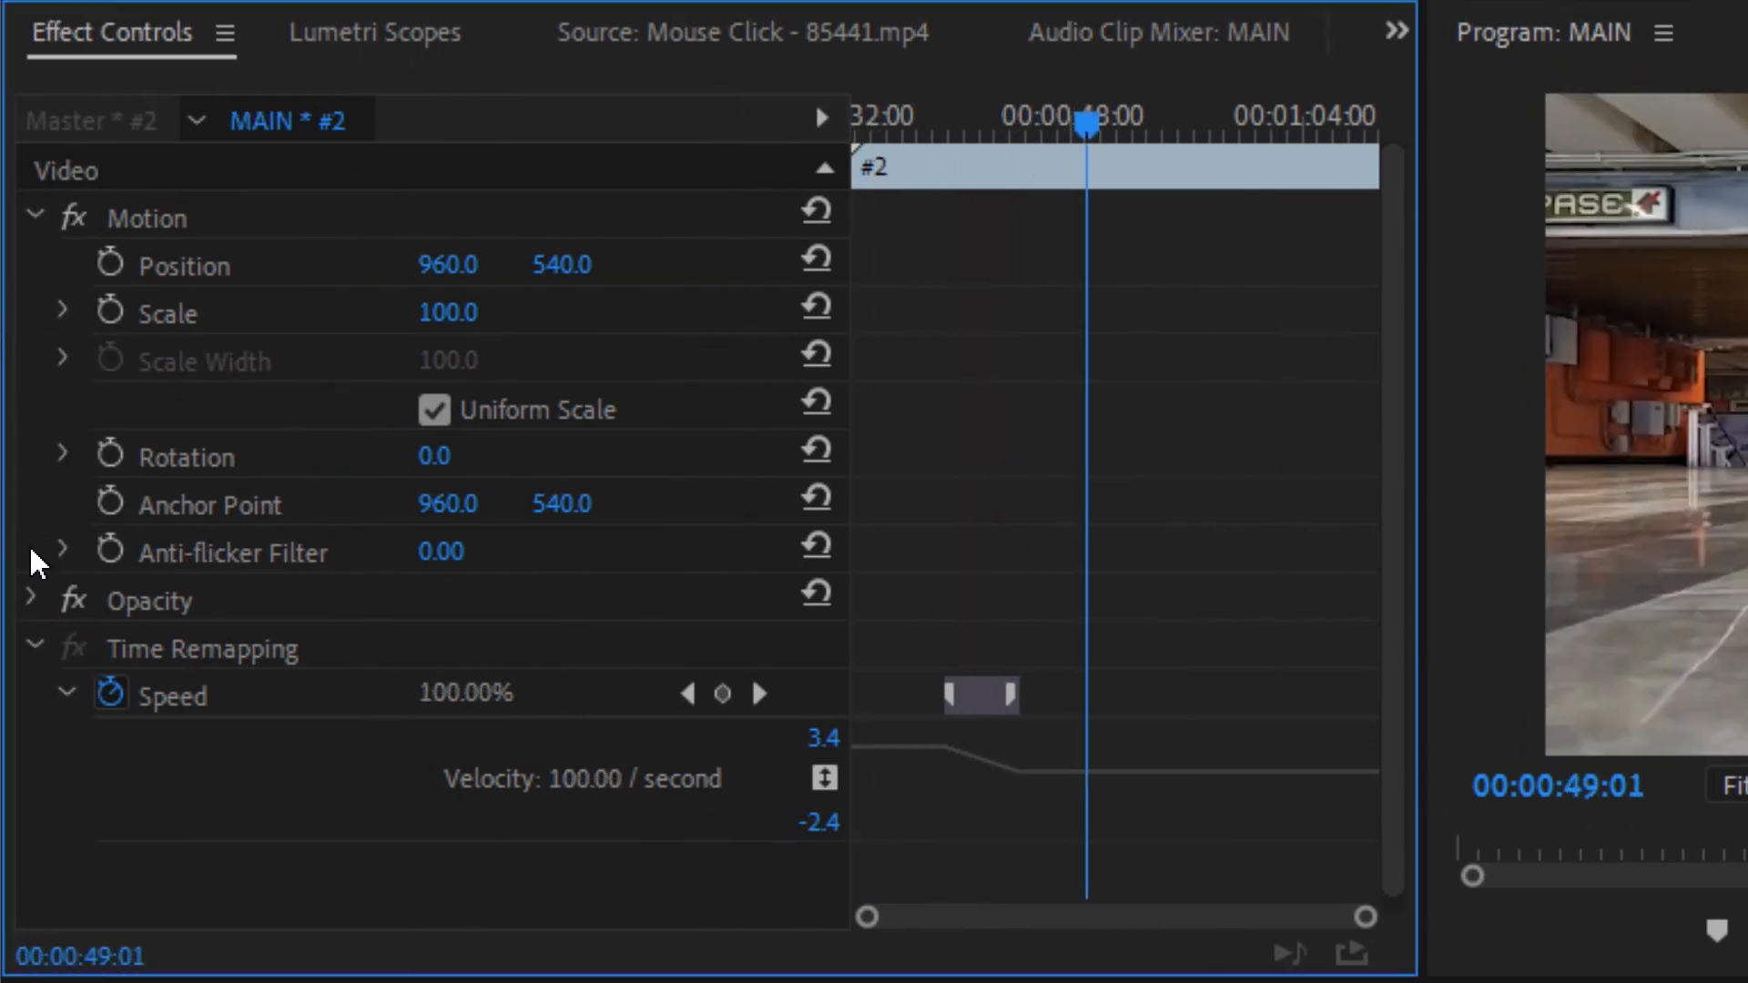
click(108, 701)
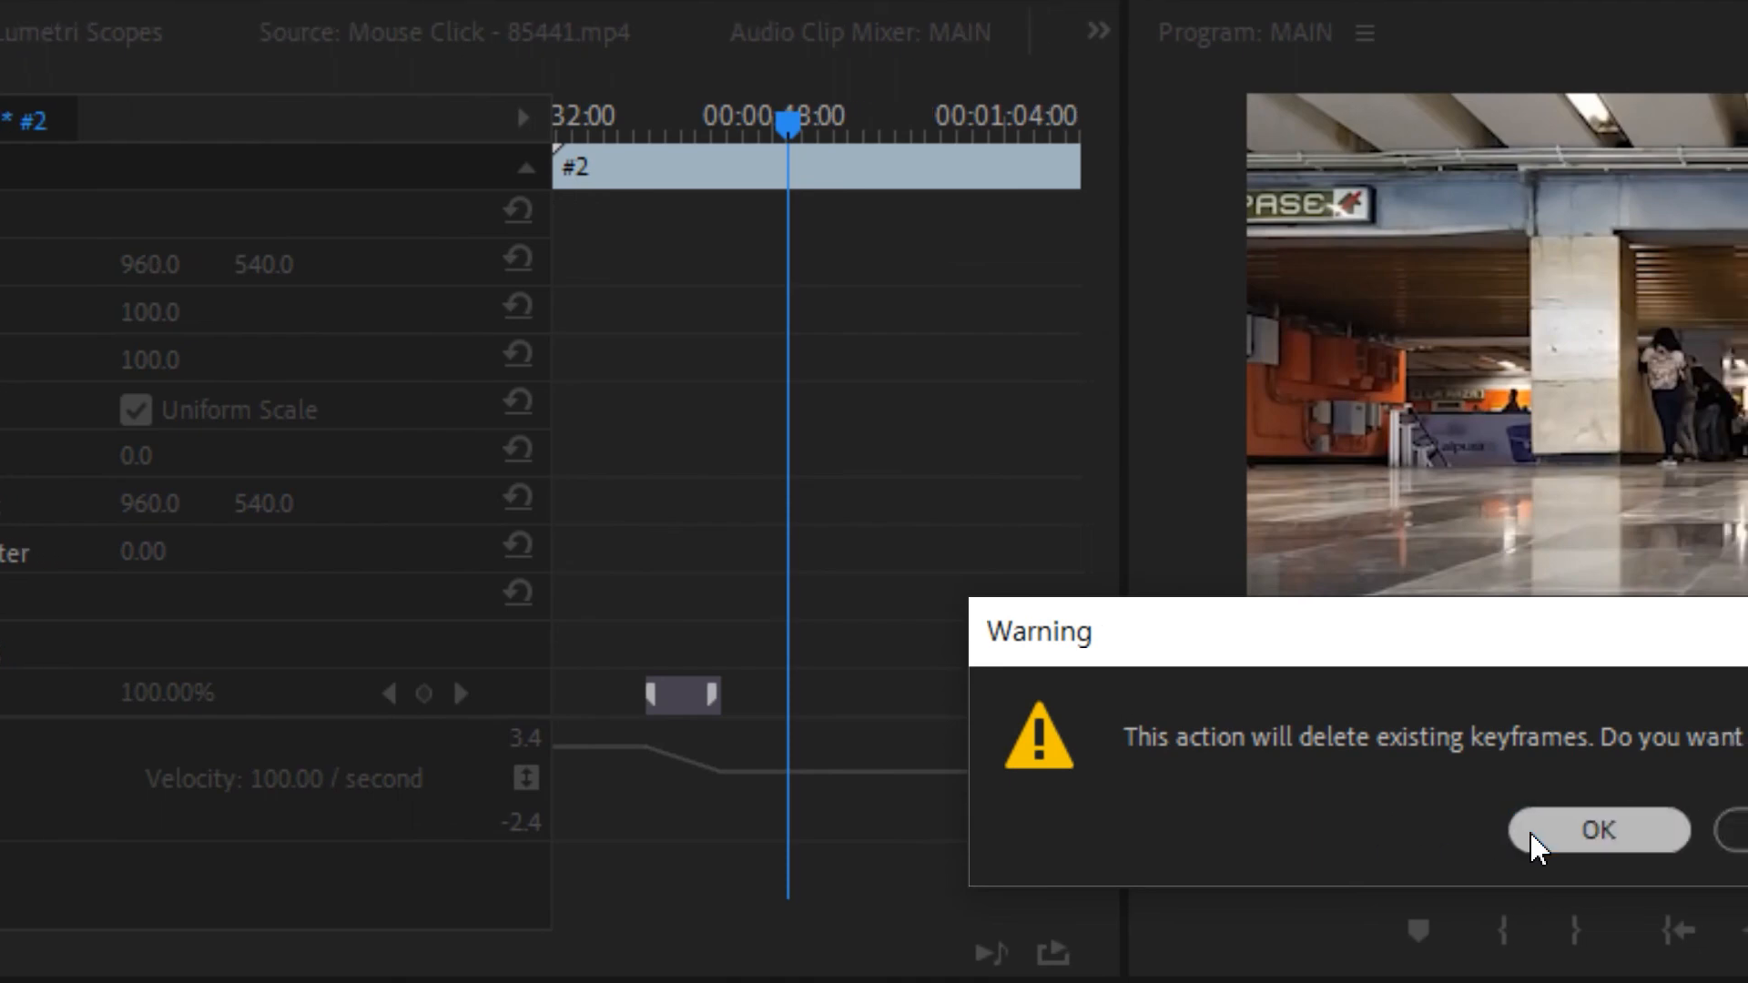
click(1564, 831)
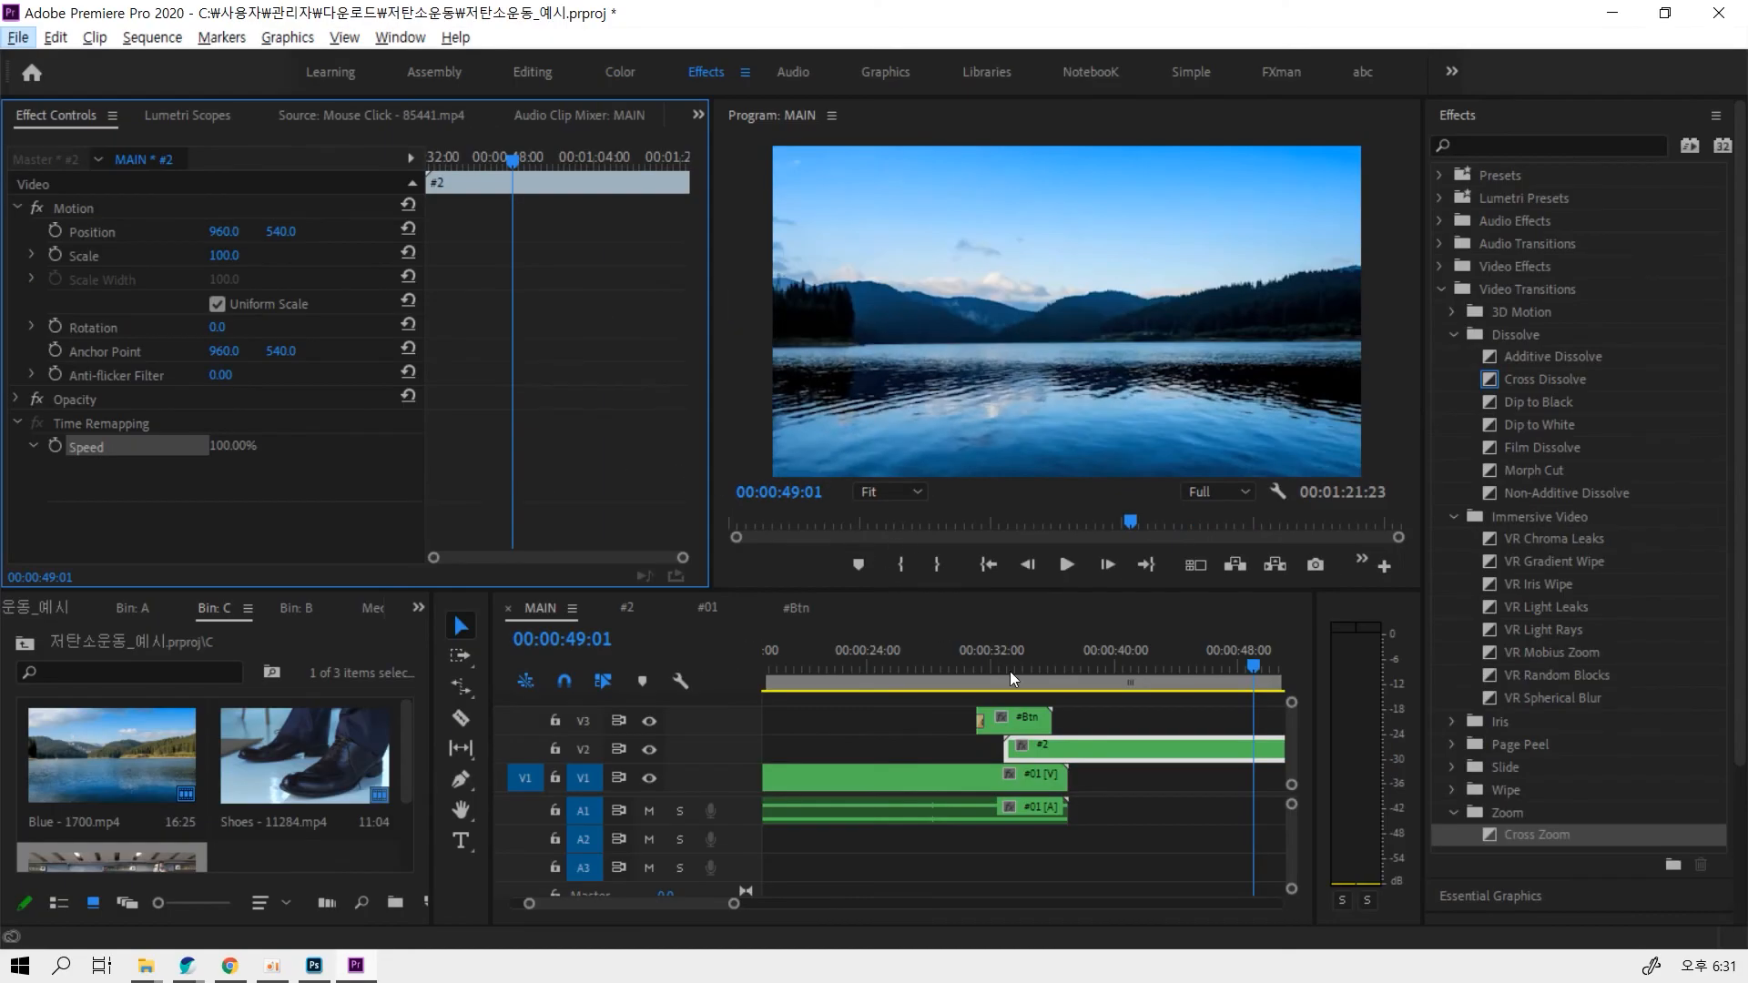
Scrub MAIN to 00:00:40:26, save the project, and move the playhead back to 00:00:33:28
click(890, 681)
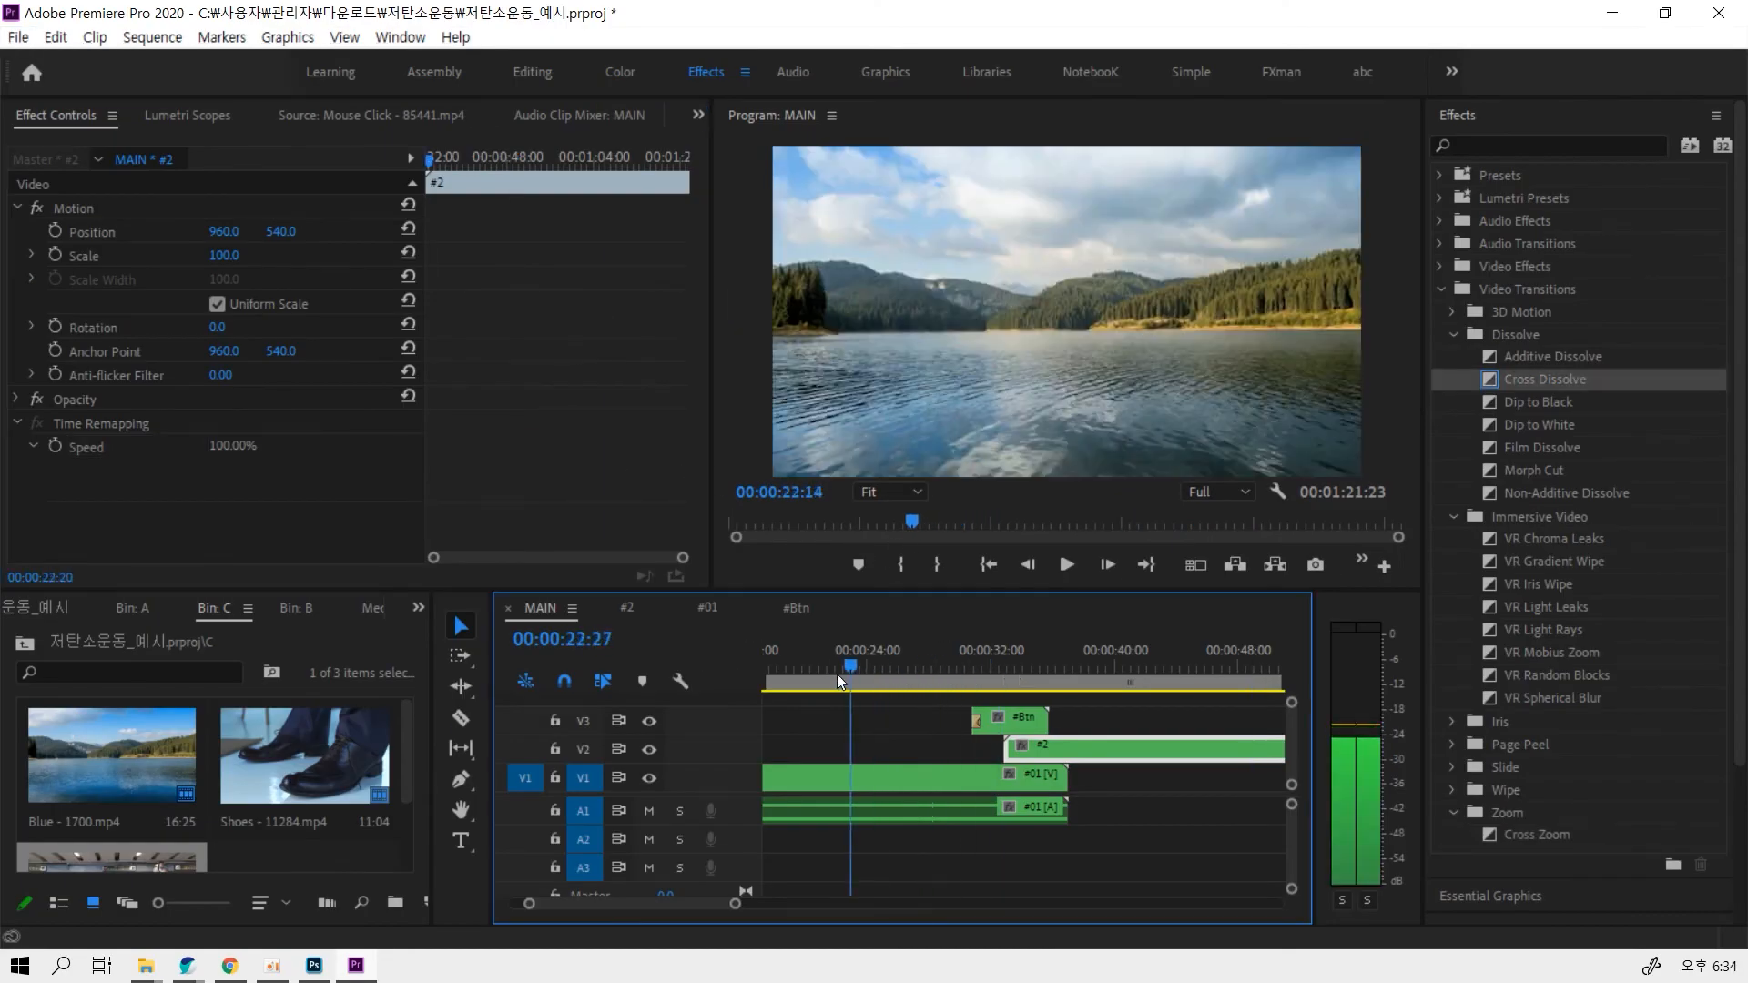
drag(838, 675, 1122, 685)
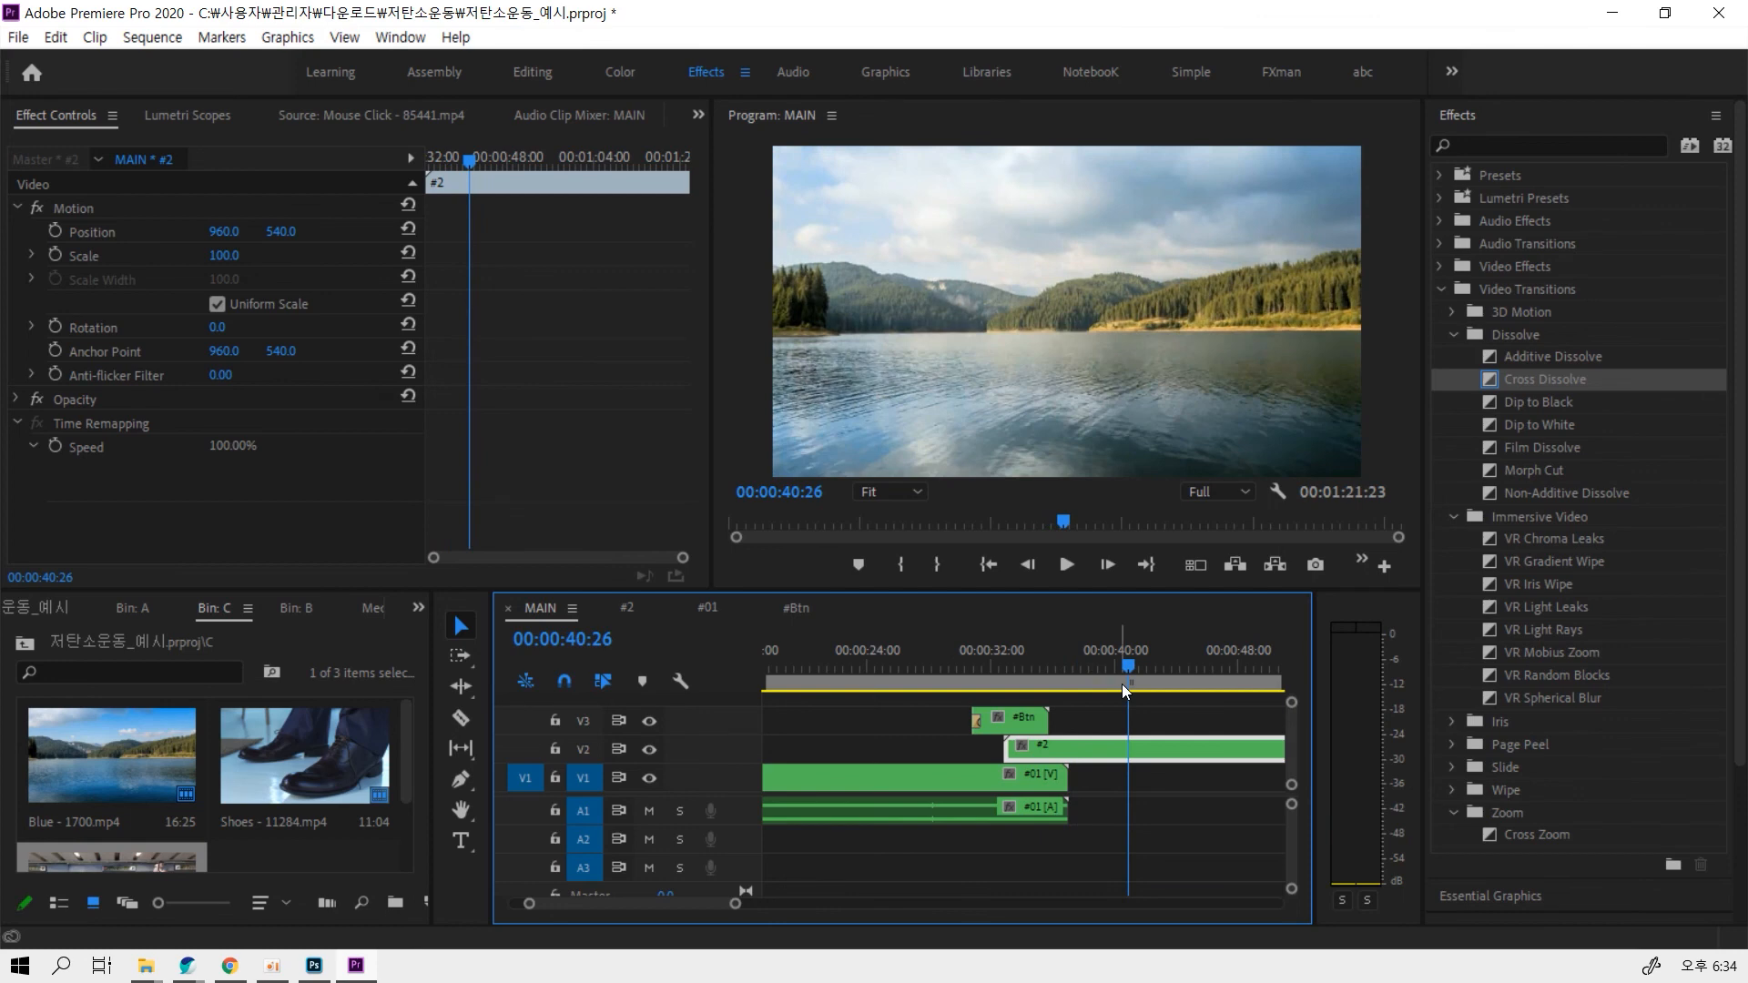
key(ctrl+s)
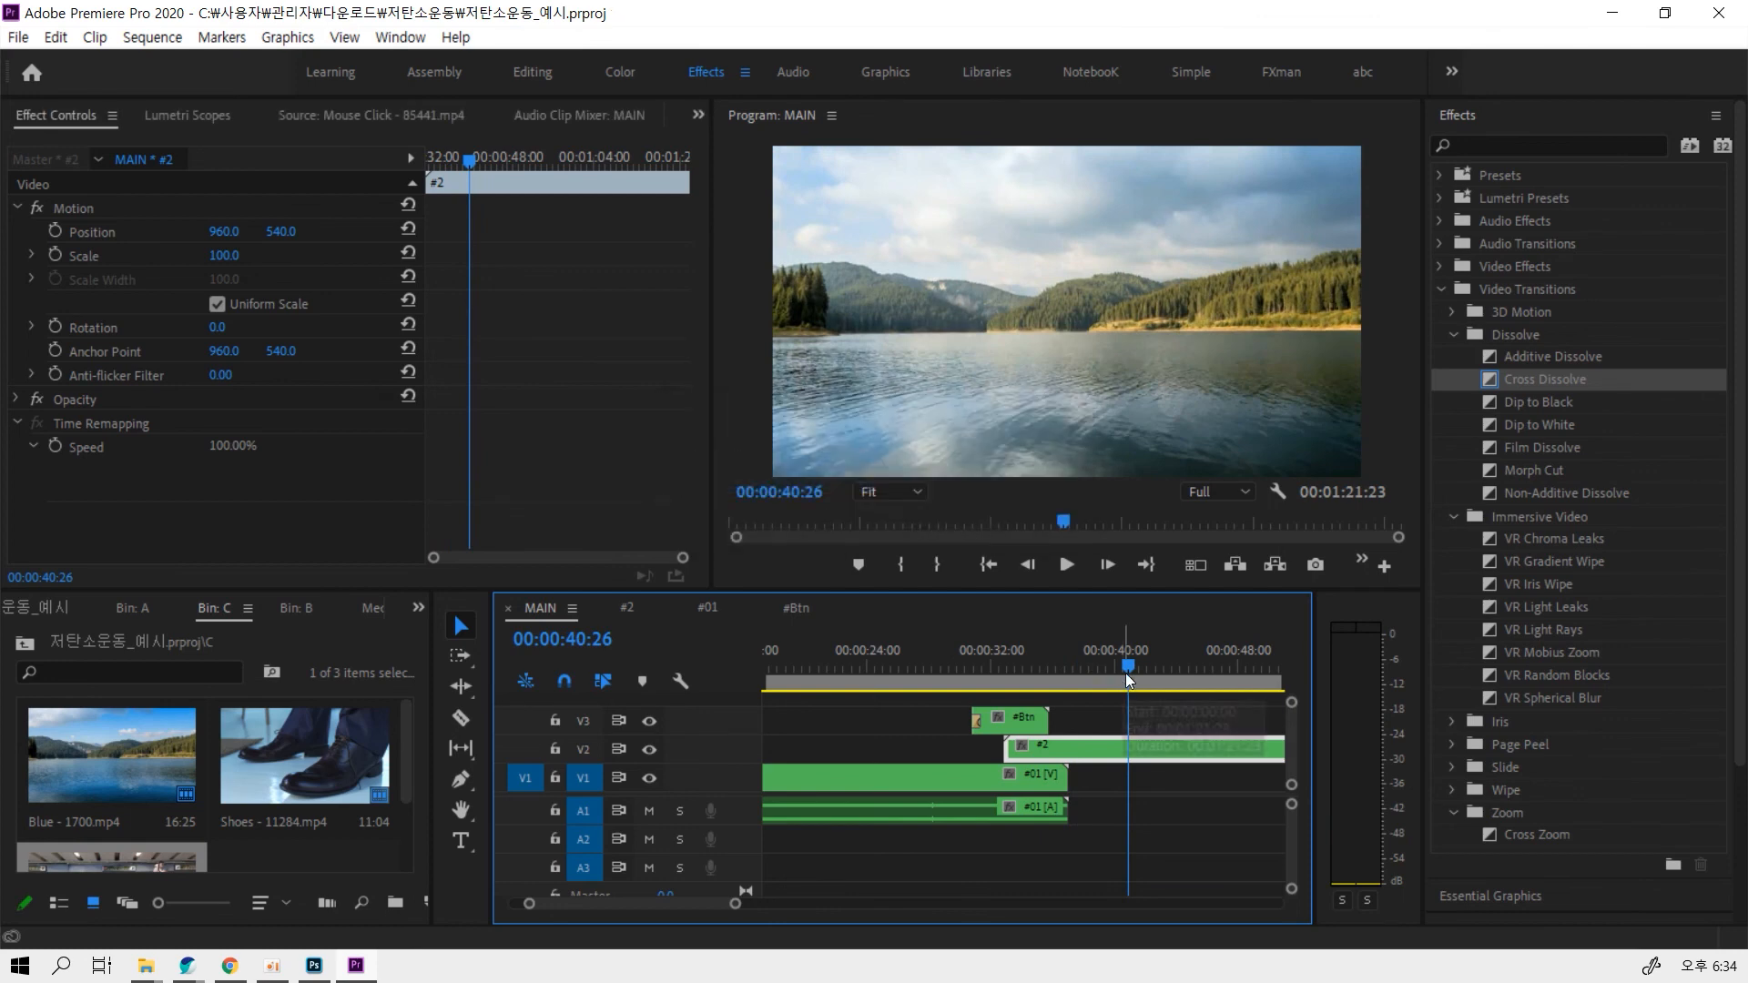
drag(1127, 665, 1024, 675)
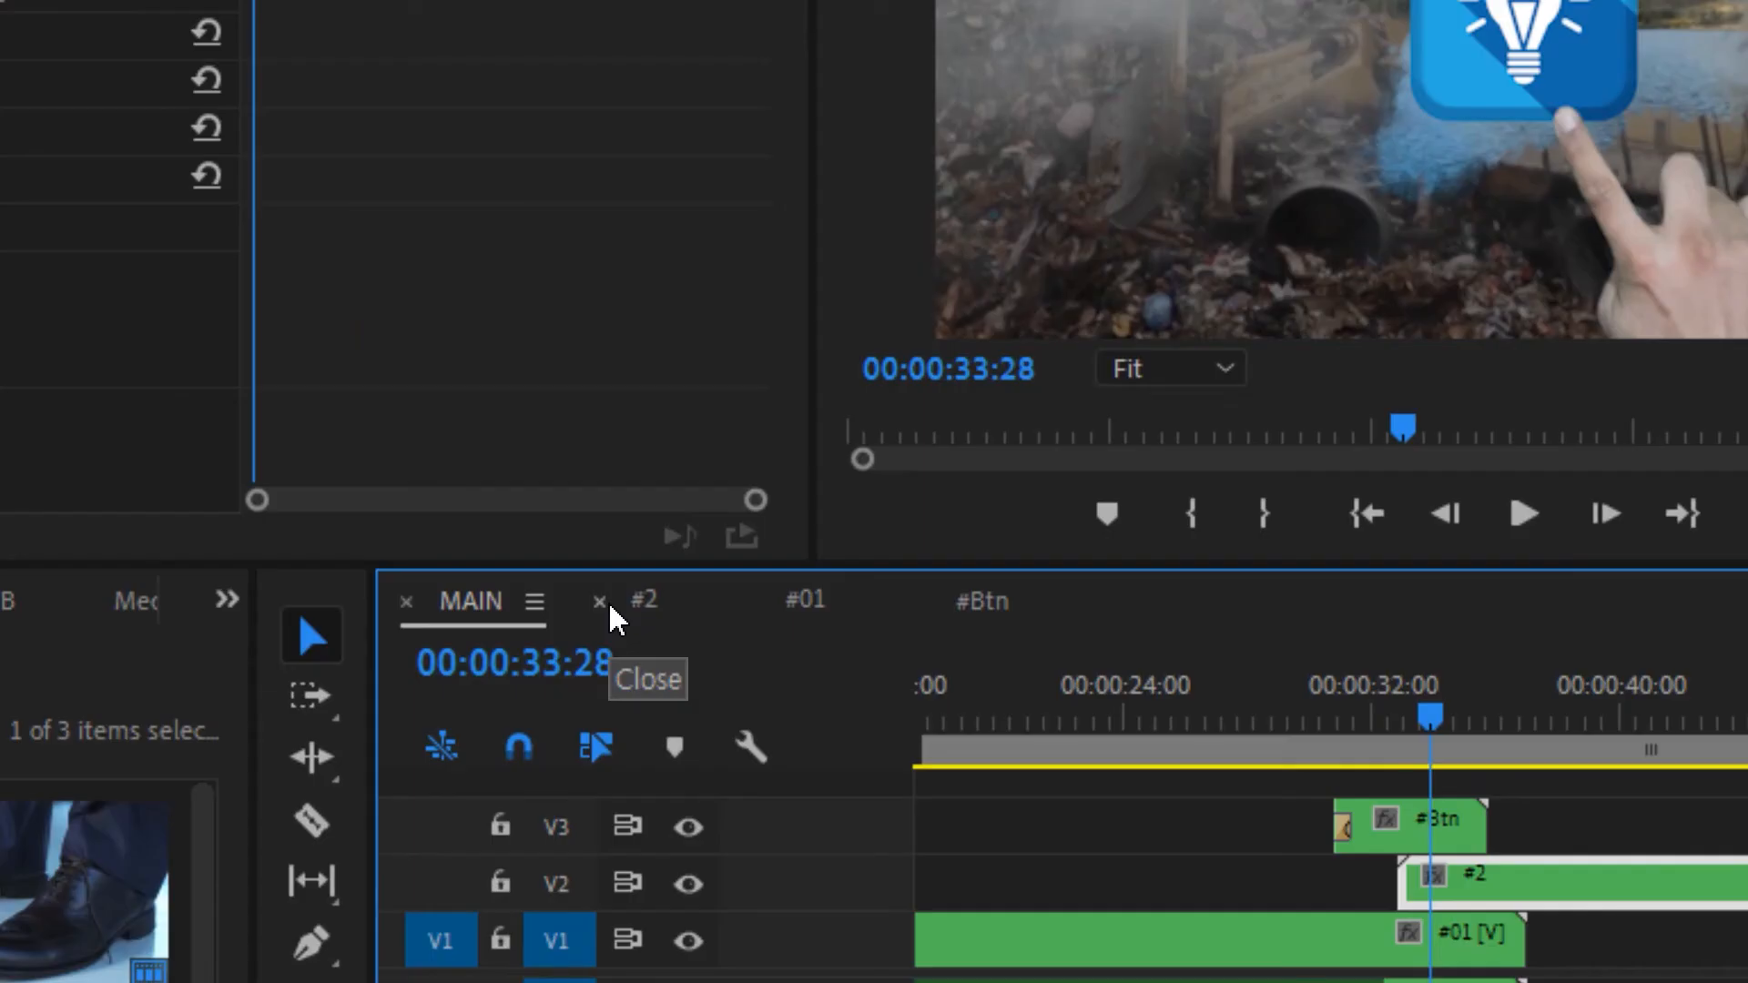
Close the #2, #01, #Btn and MAIN sequences in the timeline
click(672, 600)
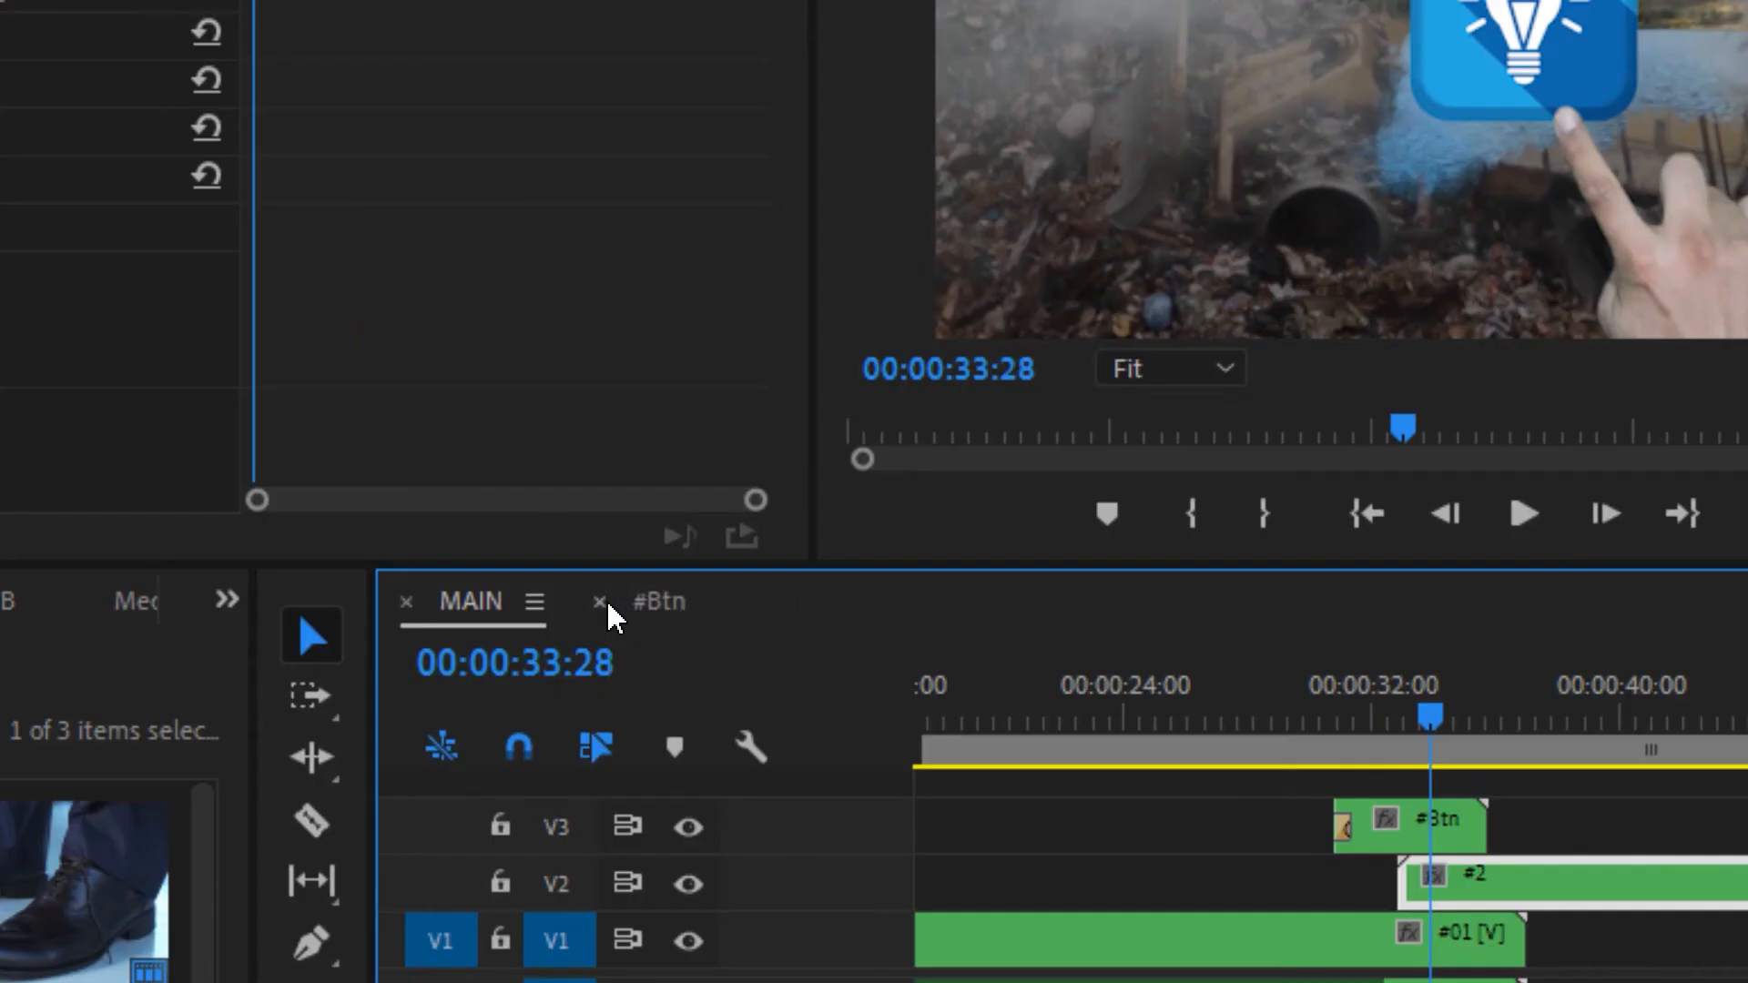
click(600, 603)
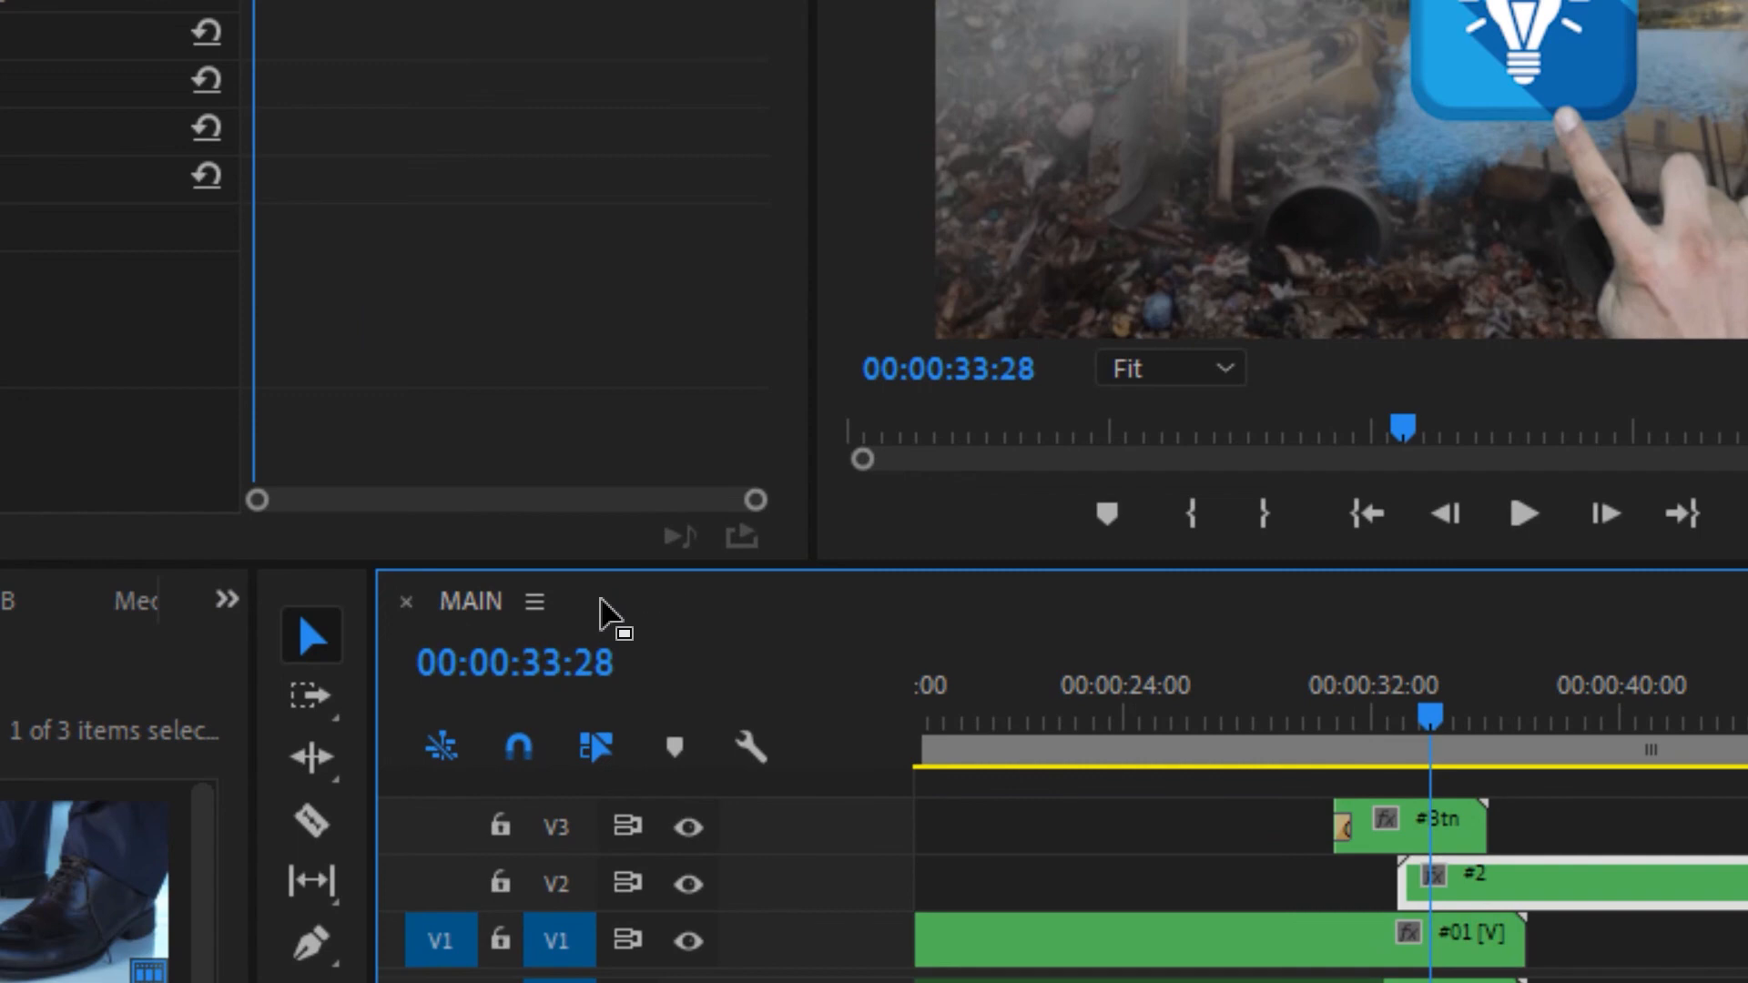
click(409, 603)
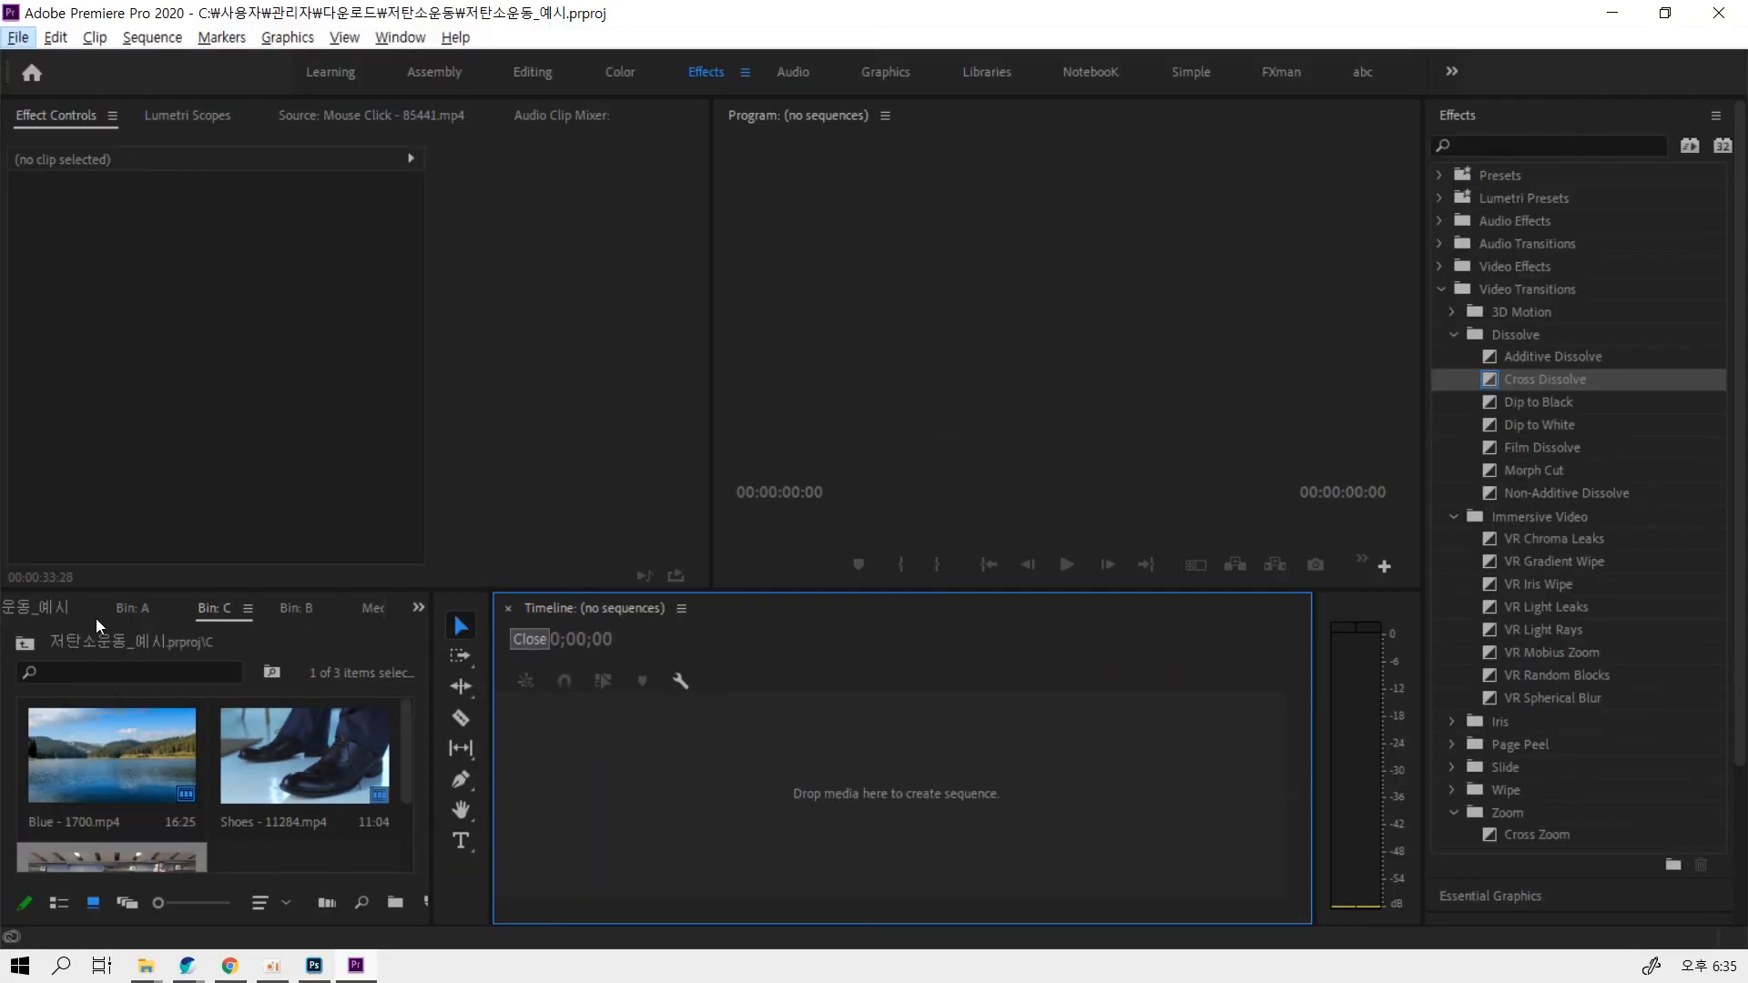
Reopen the MAIN sequence from the project's root bin and move the playhead to 00:00:39:21
click(102, 615)
key(grave)
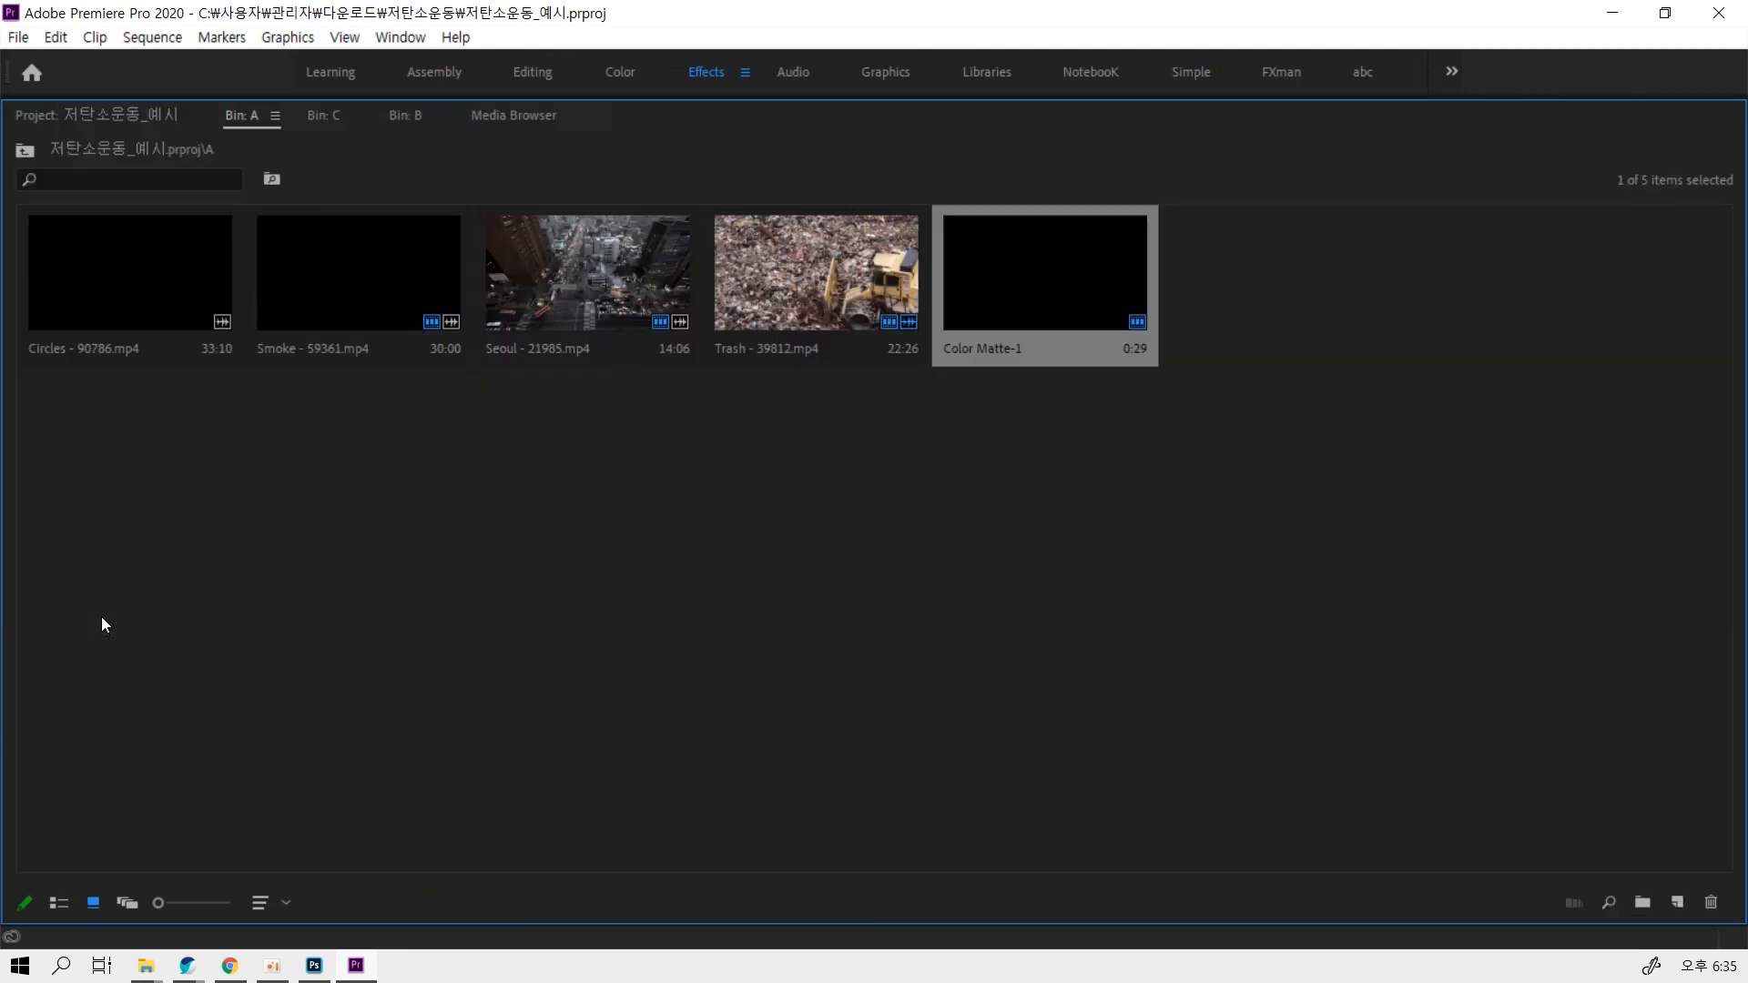
click(695, 574)
click(36, 158)
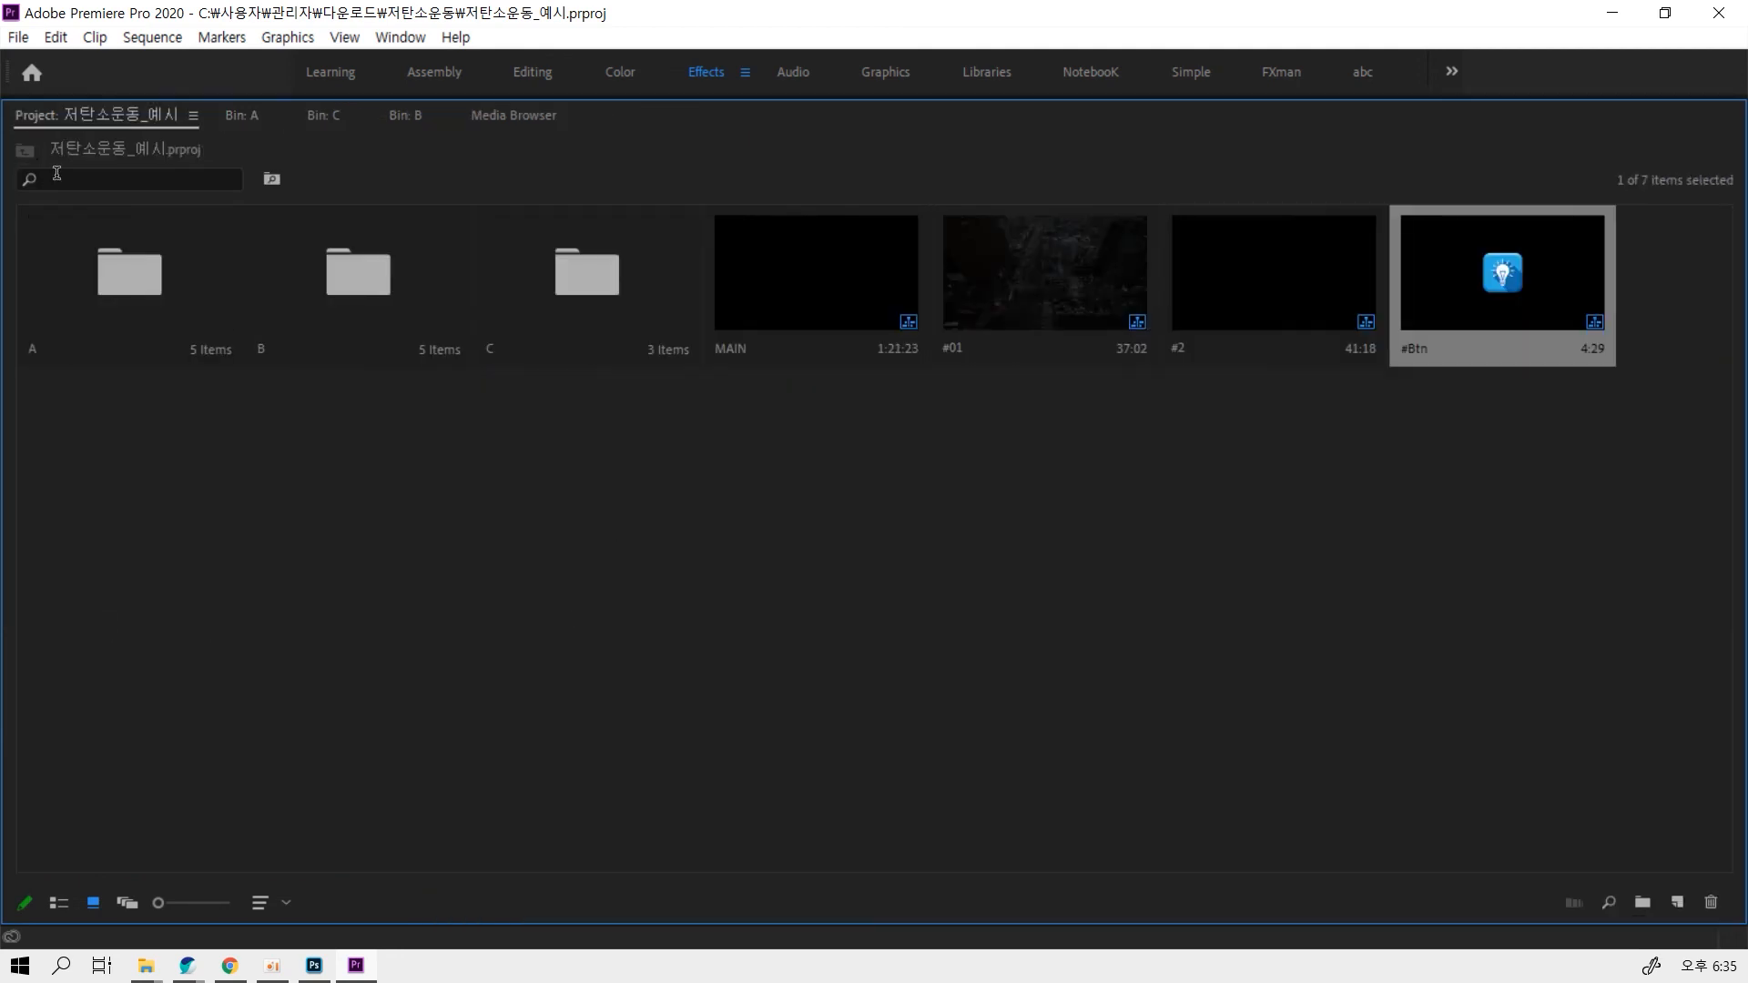
double_click(815, 289)
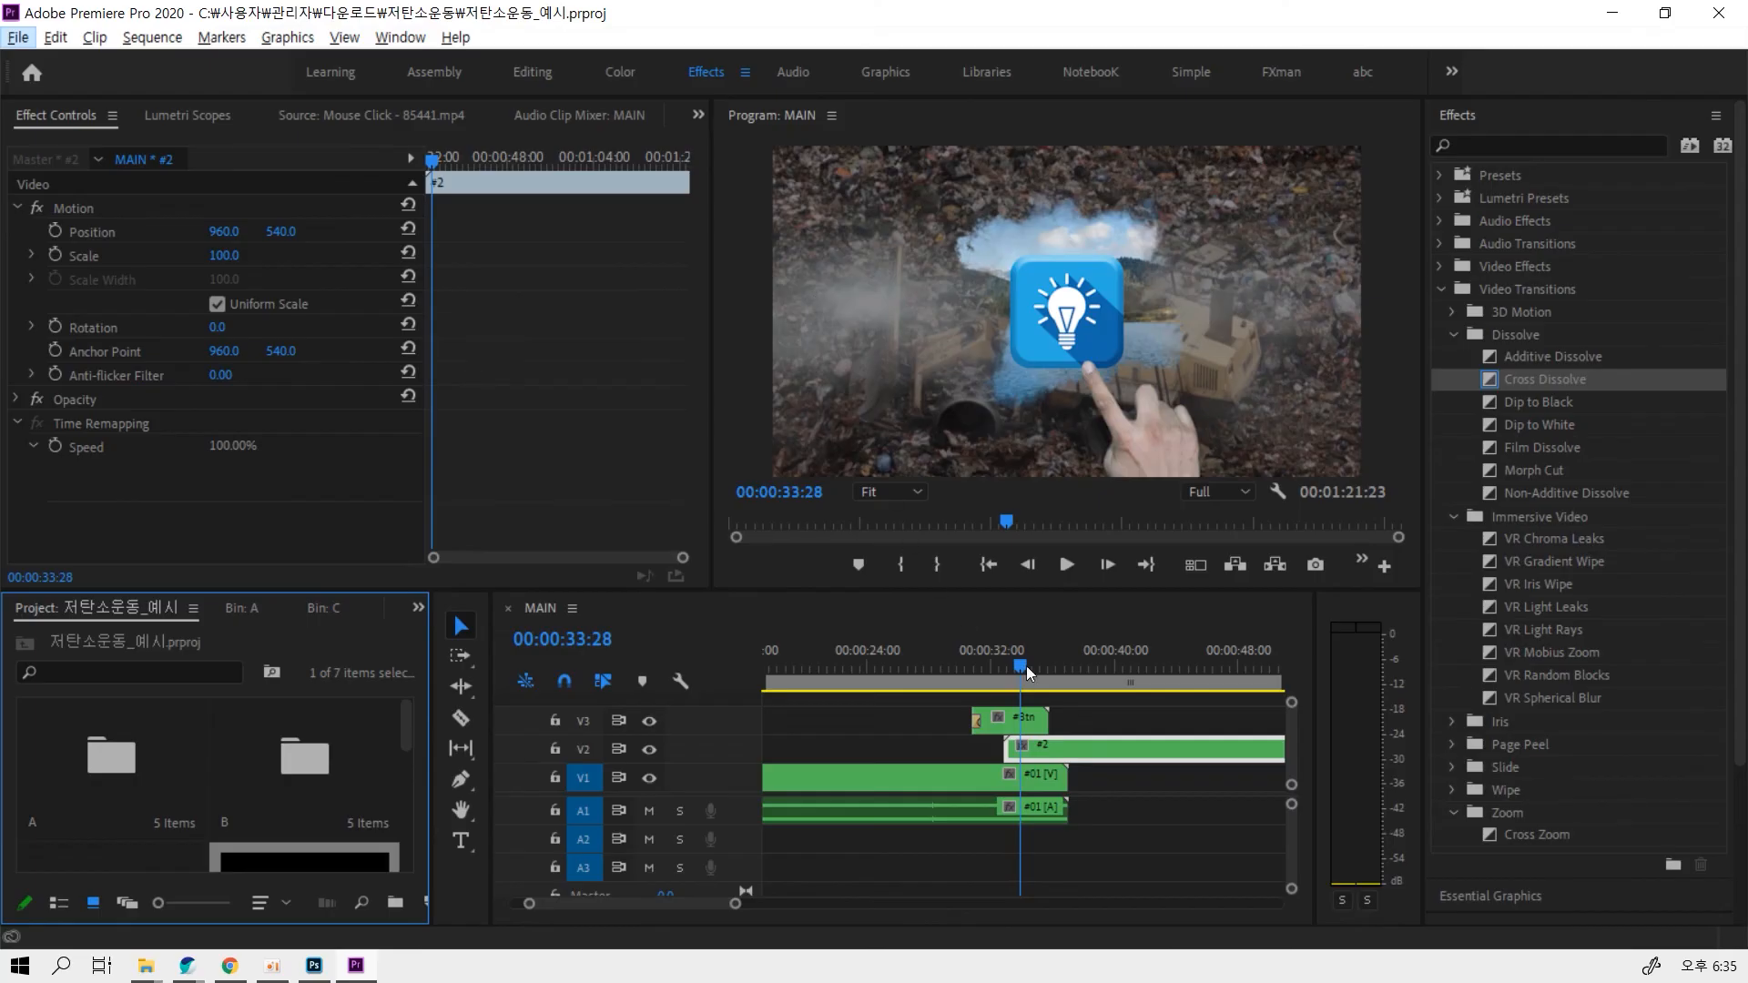
drag(1023, 667, 1112, 657)
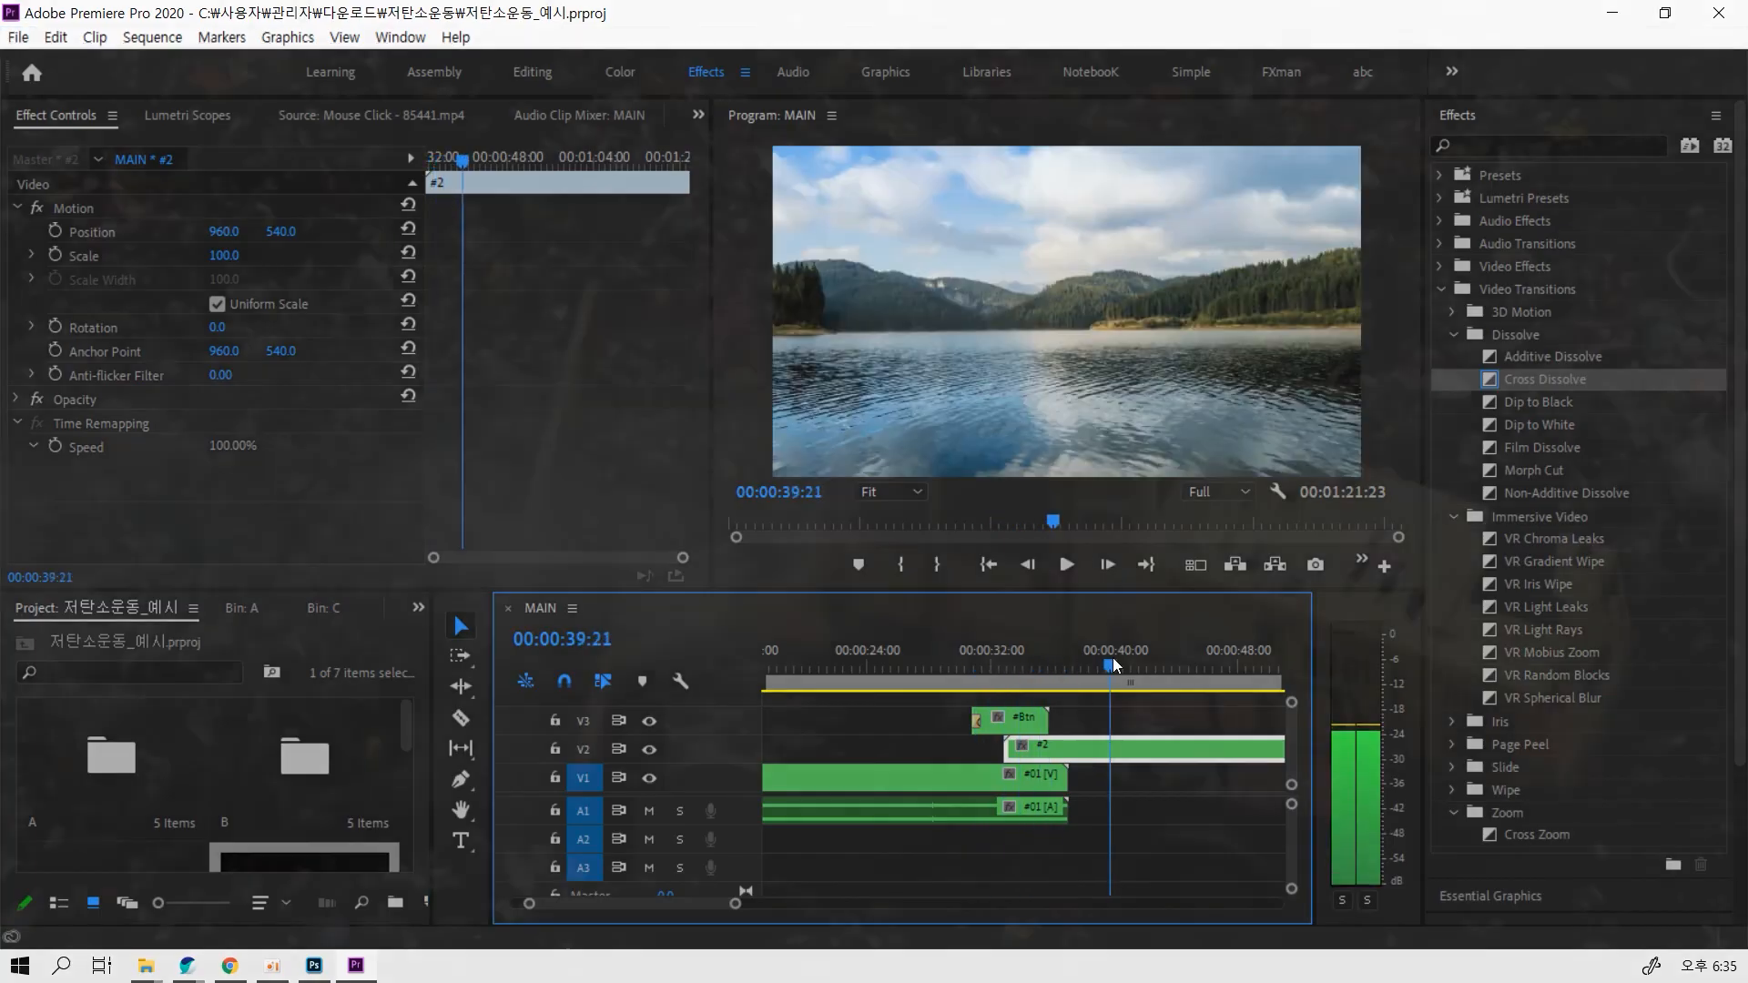